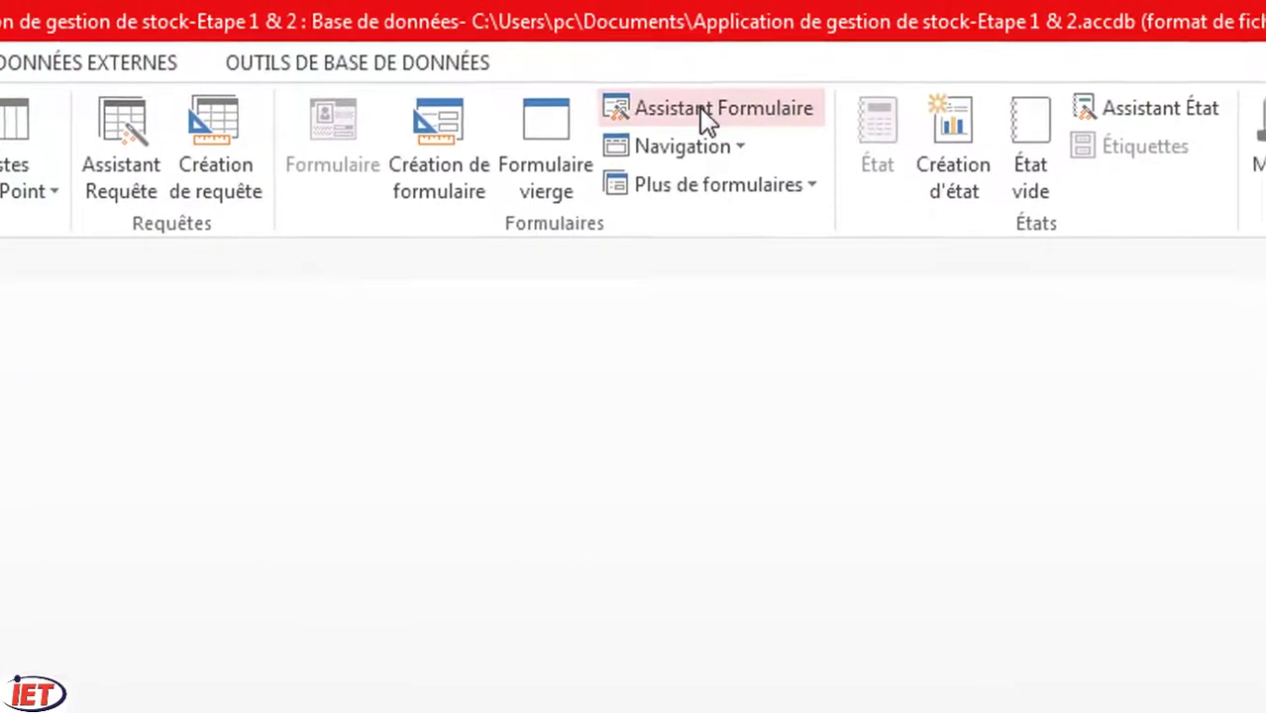
Step: Start a Form Wizard form based on table T_produit with the fields Id_prod, Libelle, Stock_max and Stock_min
{"action": "left_click", "coordinate": [707, 111]}
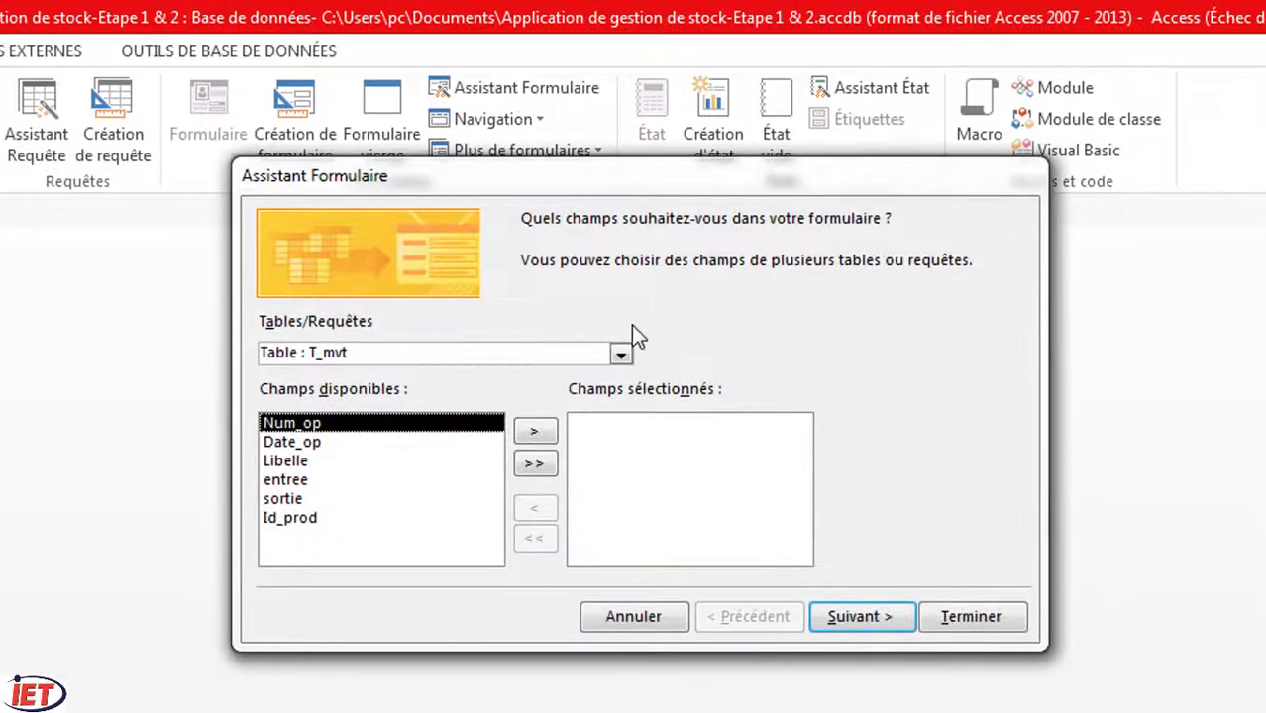
{"action": "left_click", "coordinate": [622, 355]}
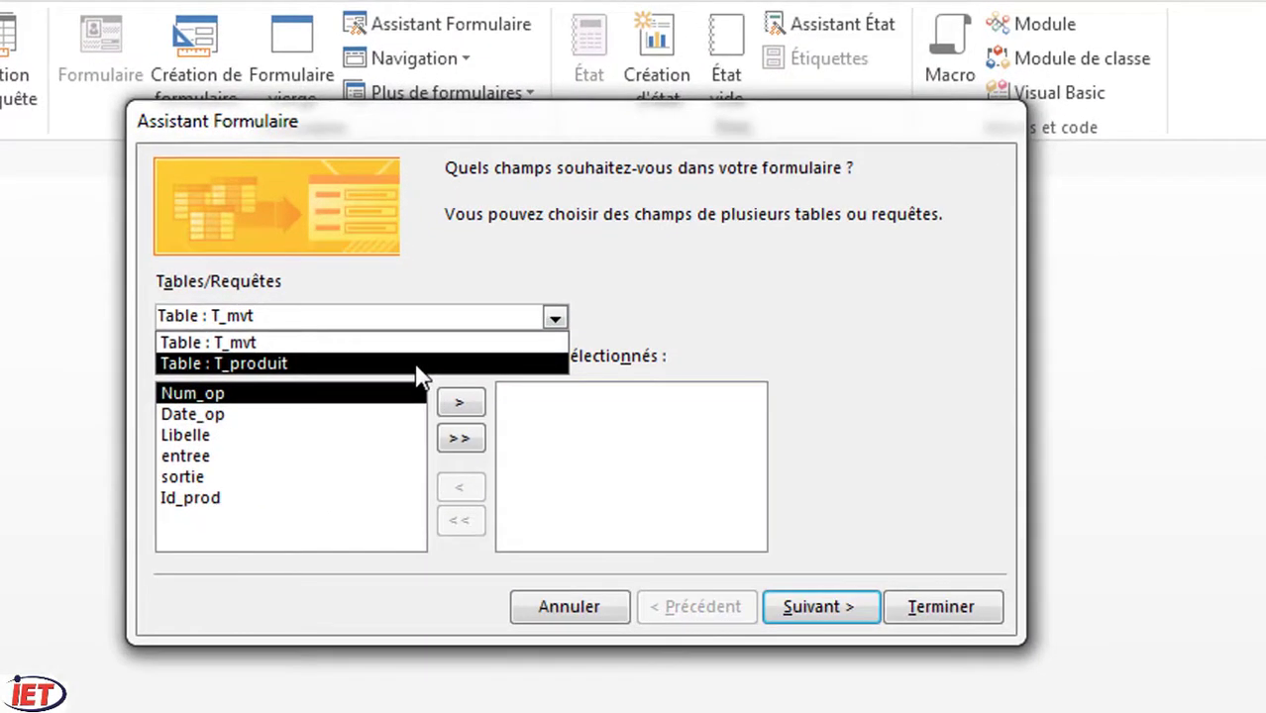
{"action": "left_click", "coordinate": [440, 374]}
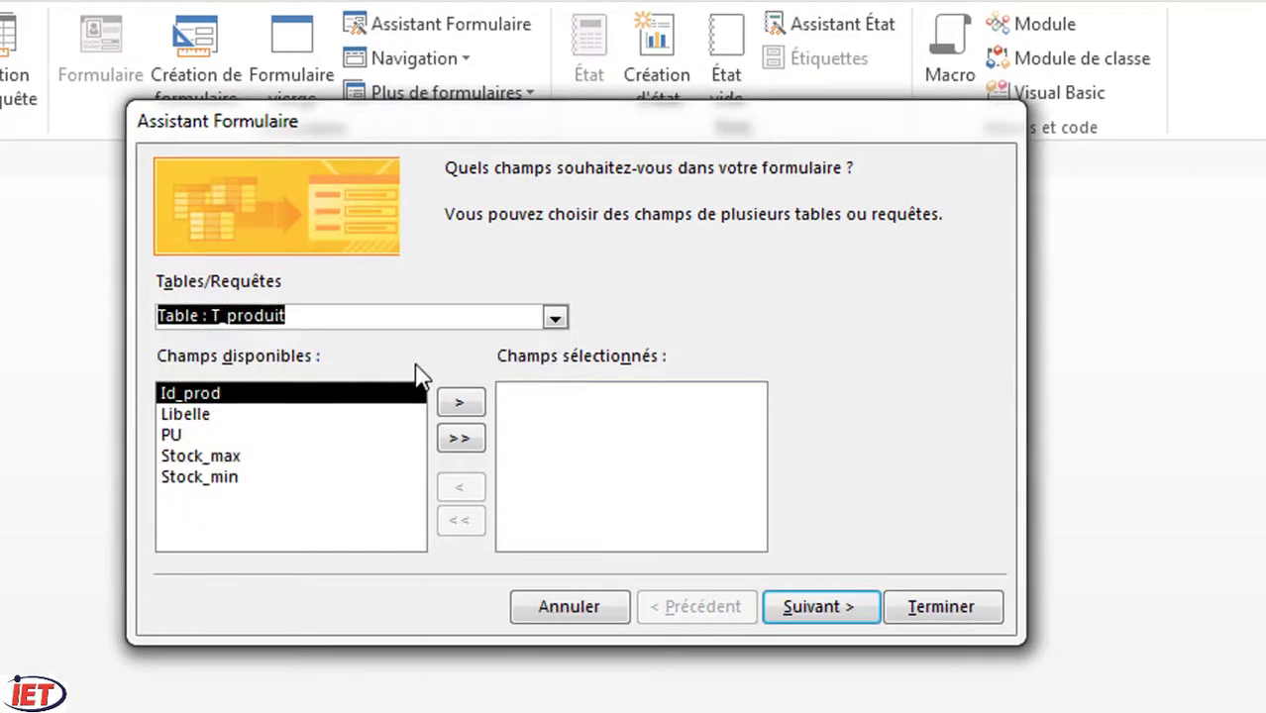
{"action": "left_click", "coordinate": [461, 404]}
{"action": "left_click", "coordinate": [459, 402]}
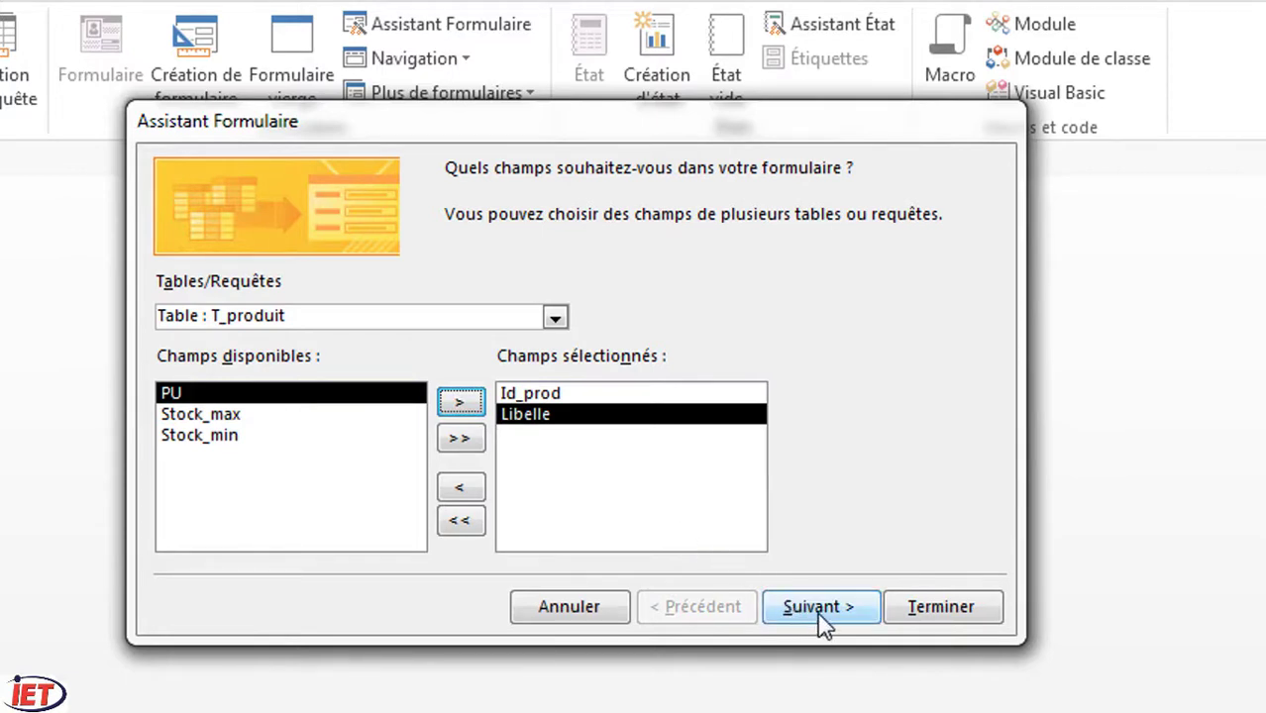
{"action": "left_click", "coordinate": [237, 424]}
{"action": "left_click", "coordinate": [461, 401]}
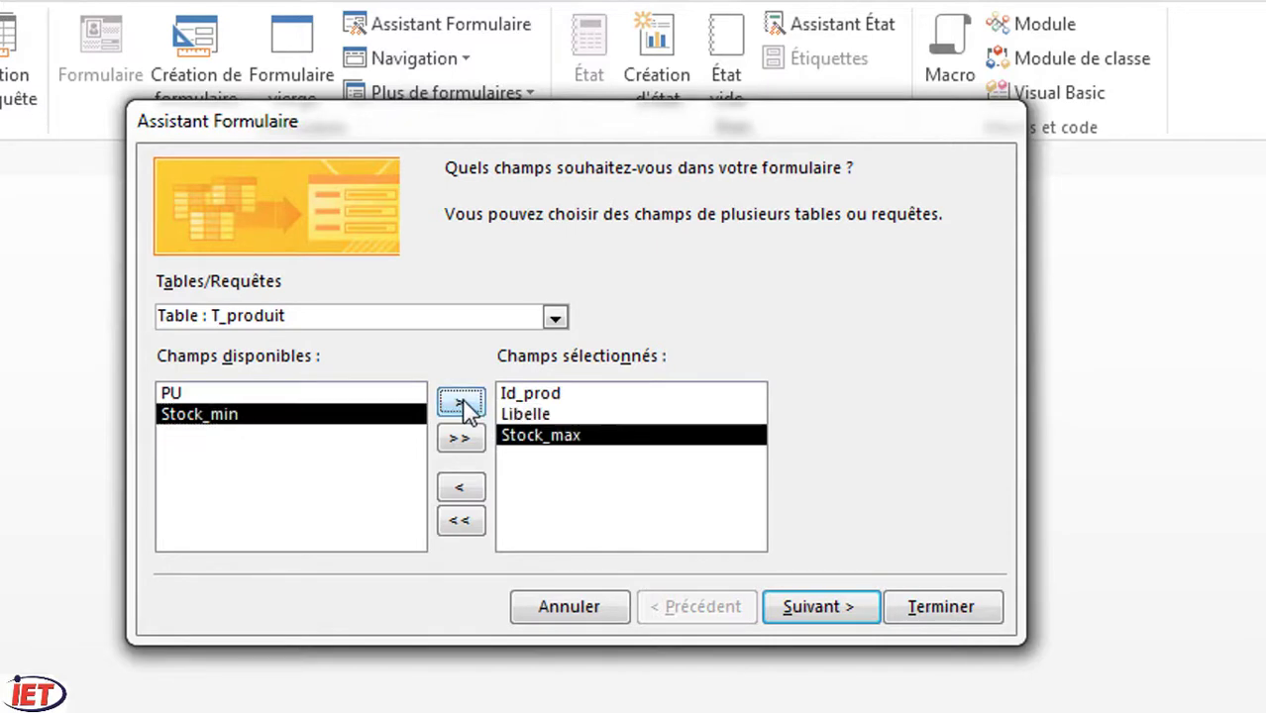
{"action": "left_click", "coordinate": [461, 401]}
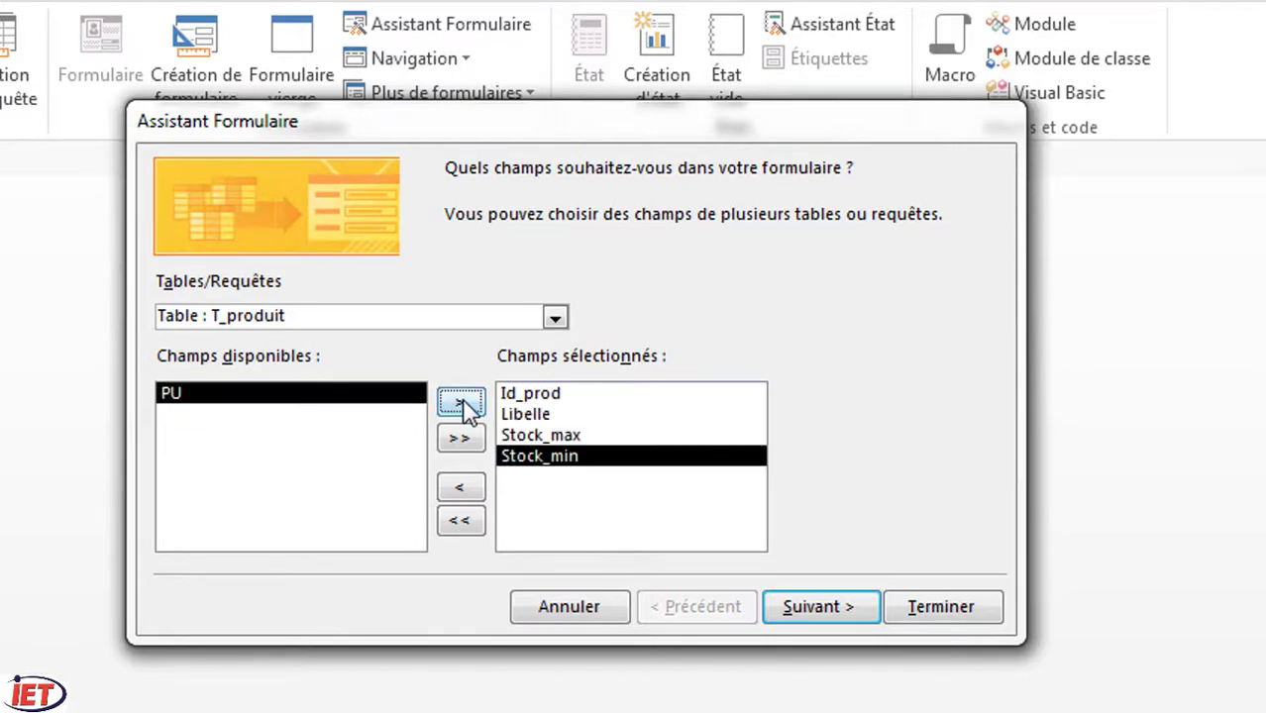
{"action": "left_click", "coordinate": [815, 604]}
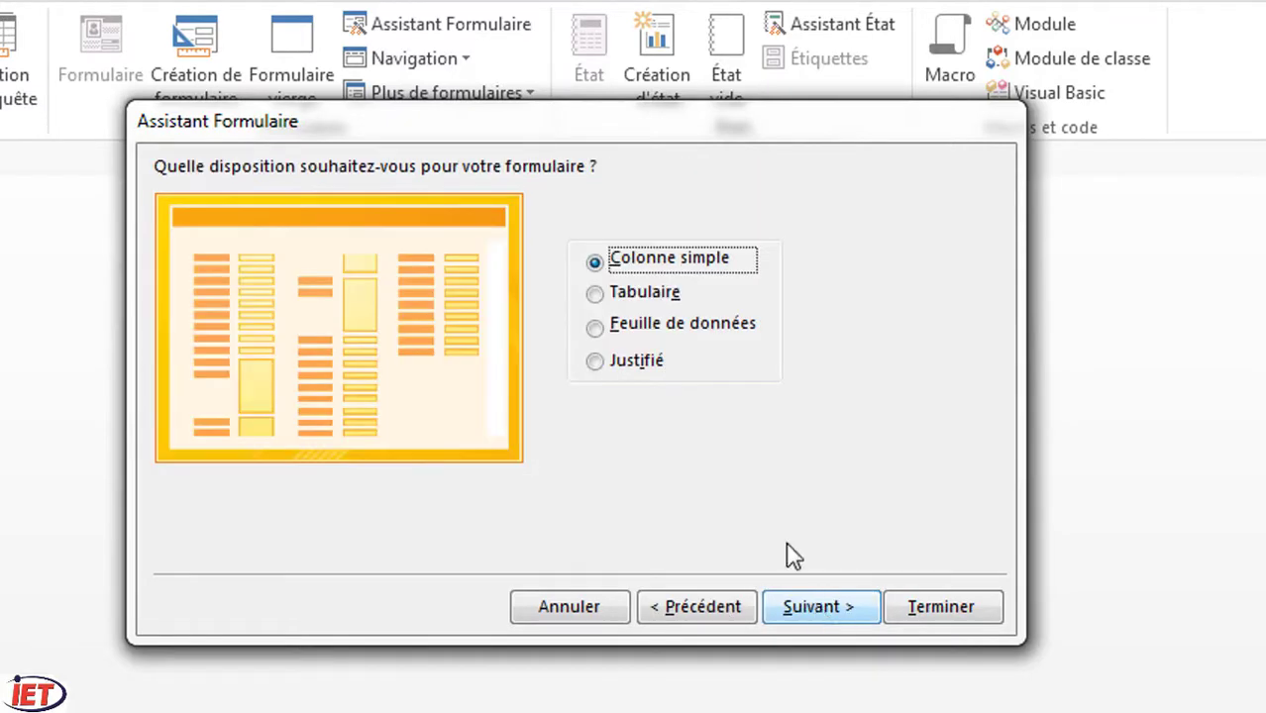
Step: Keep the single-column layout, title the form F_Fiche_Stock, and finish creating it
{"action": "left_click", "coordinate": [810, 607]}
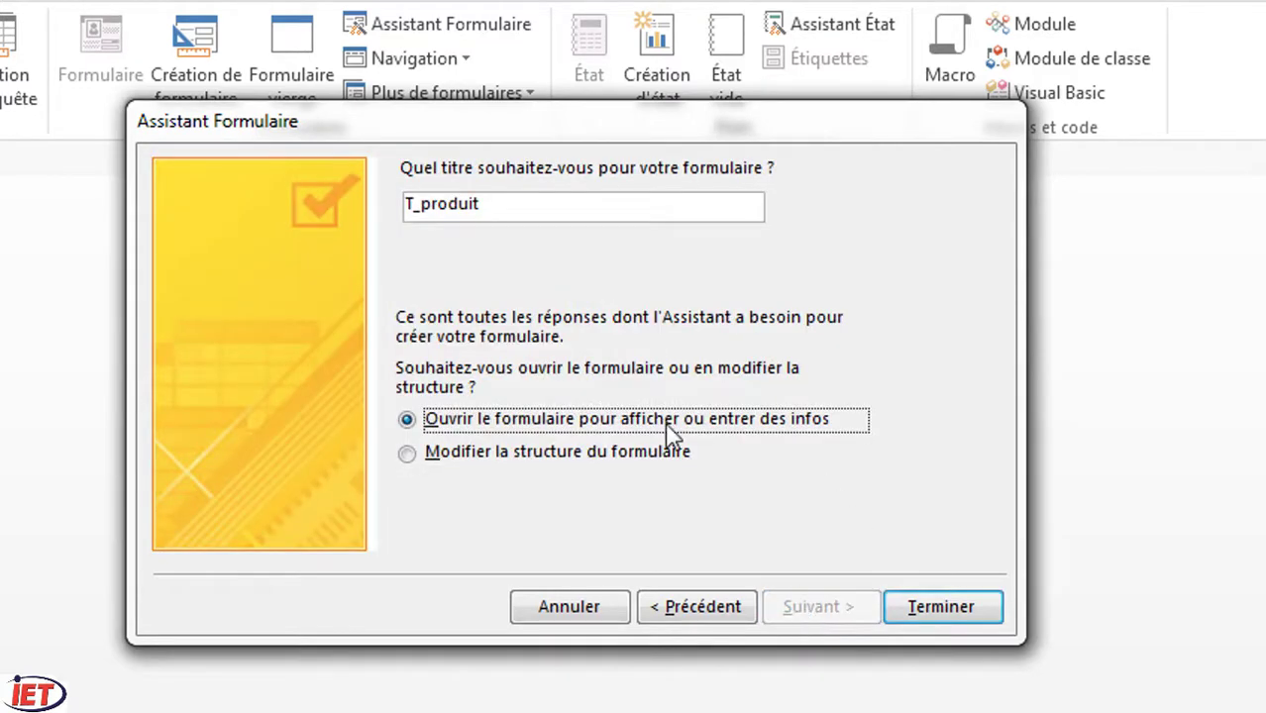
{"action": "left_click", "coordinate": [489, 204]}
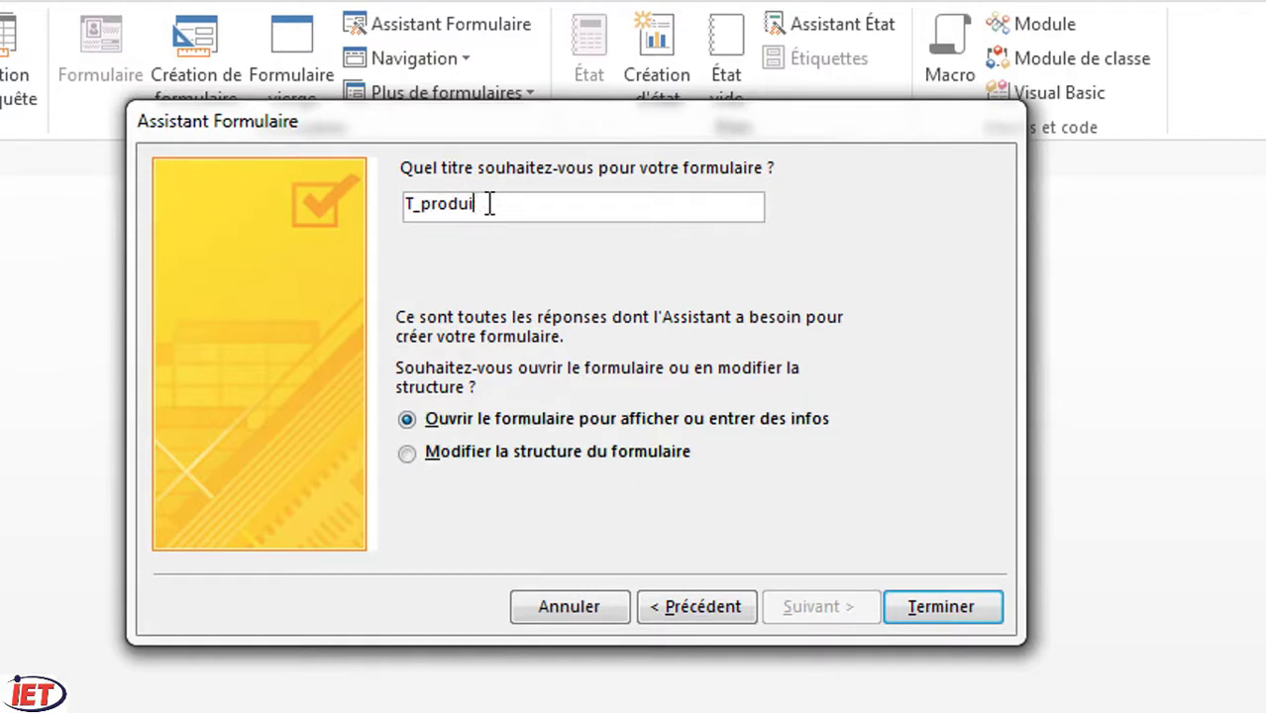
{"action": "key", "text": "BackSpace"}
{"action": "key", "text": "BackSpace"}
{"action": "key", "text": "BackSpace"}
{"action": "key", "text": "BackSpace"}
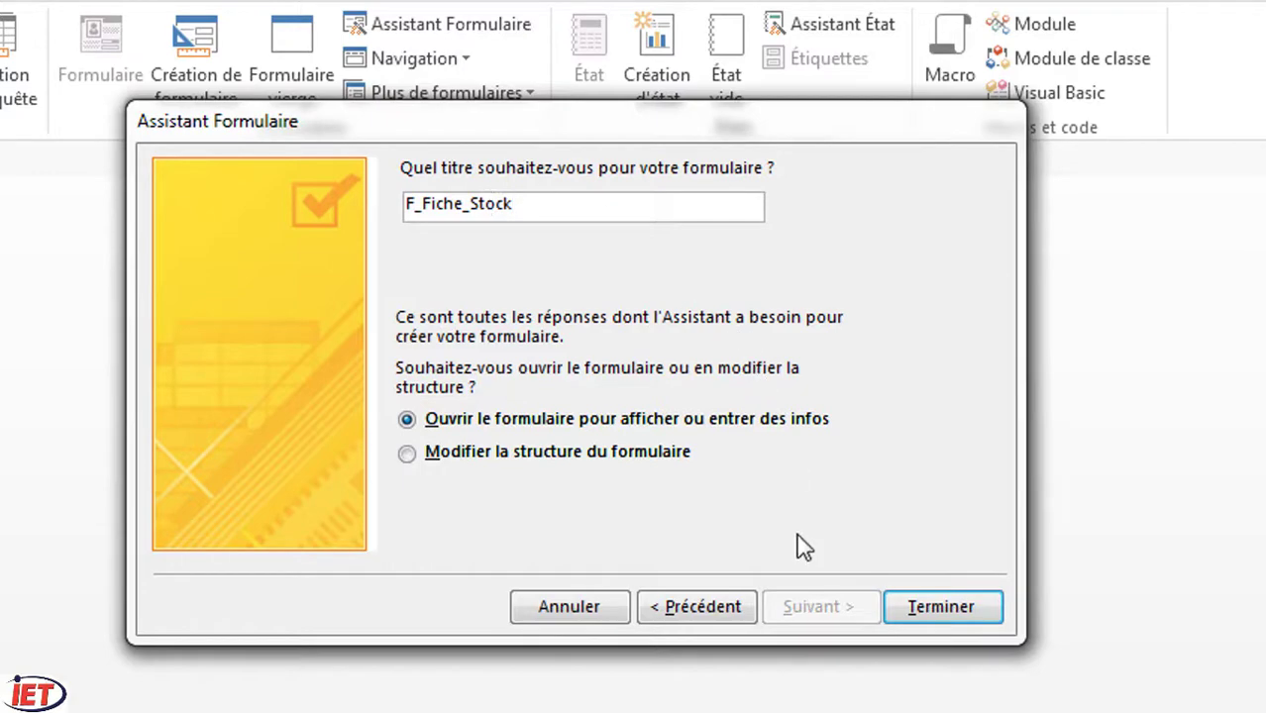
{"action": "left_click", "coordinate": [927, 612]}
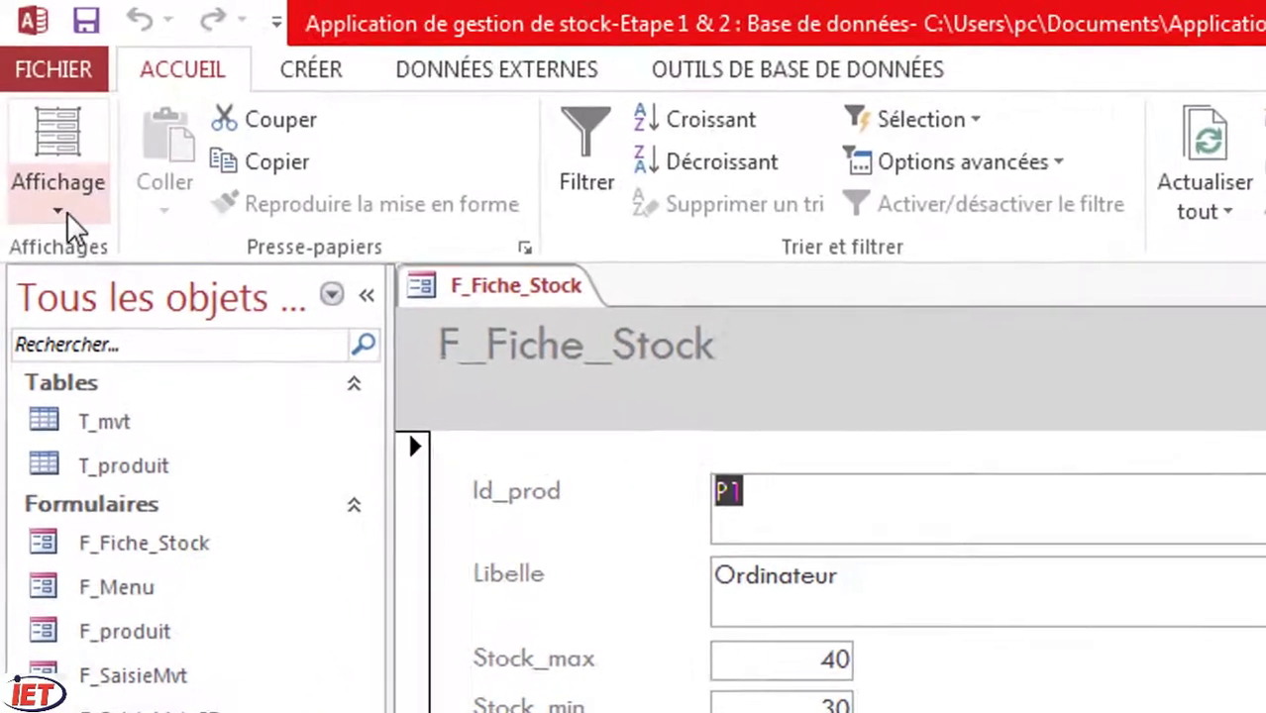
Step: Switch the F_Fiche_Stock form to design view and display the property sheet
{"action": "left_click", "coordinate": [35, 132]}
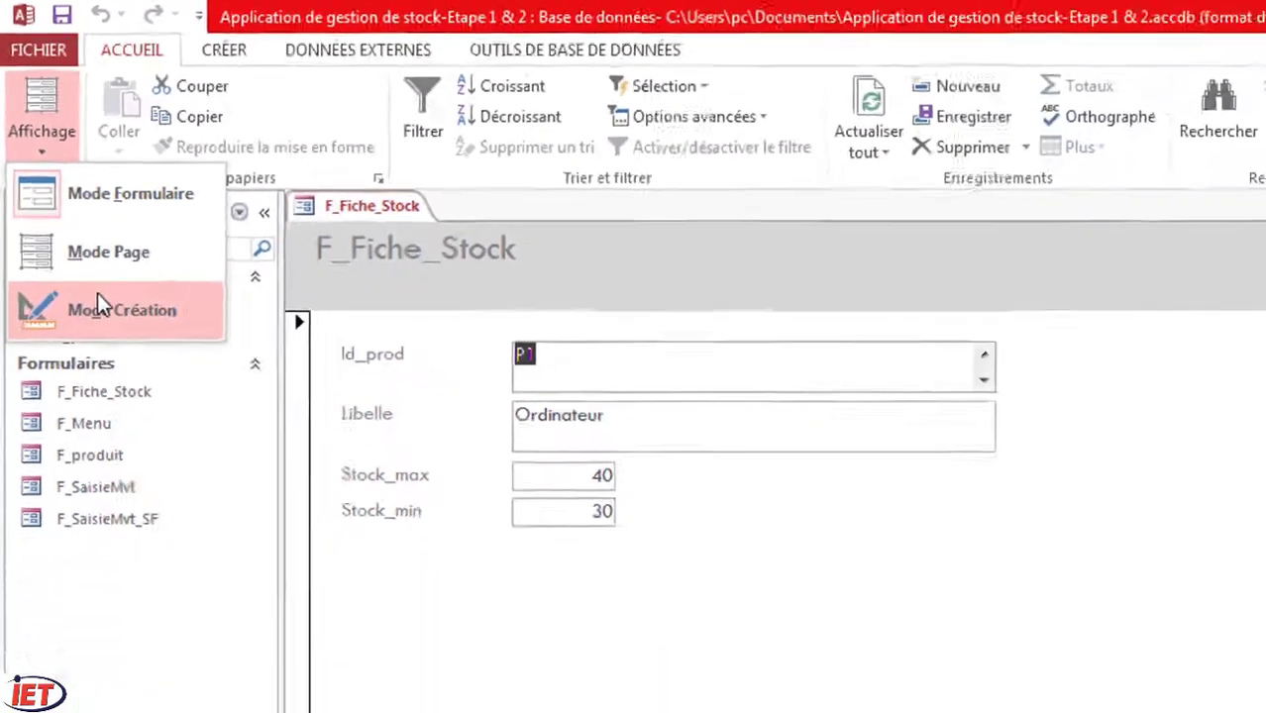
{"action": "left_click", "coordinate": [135, 428]}
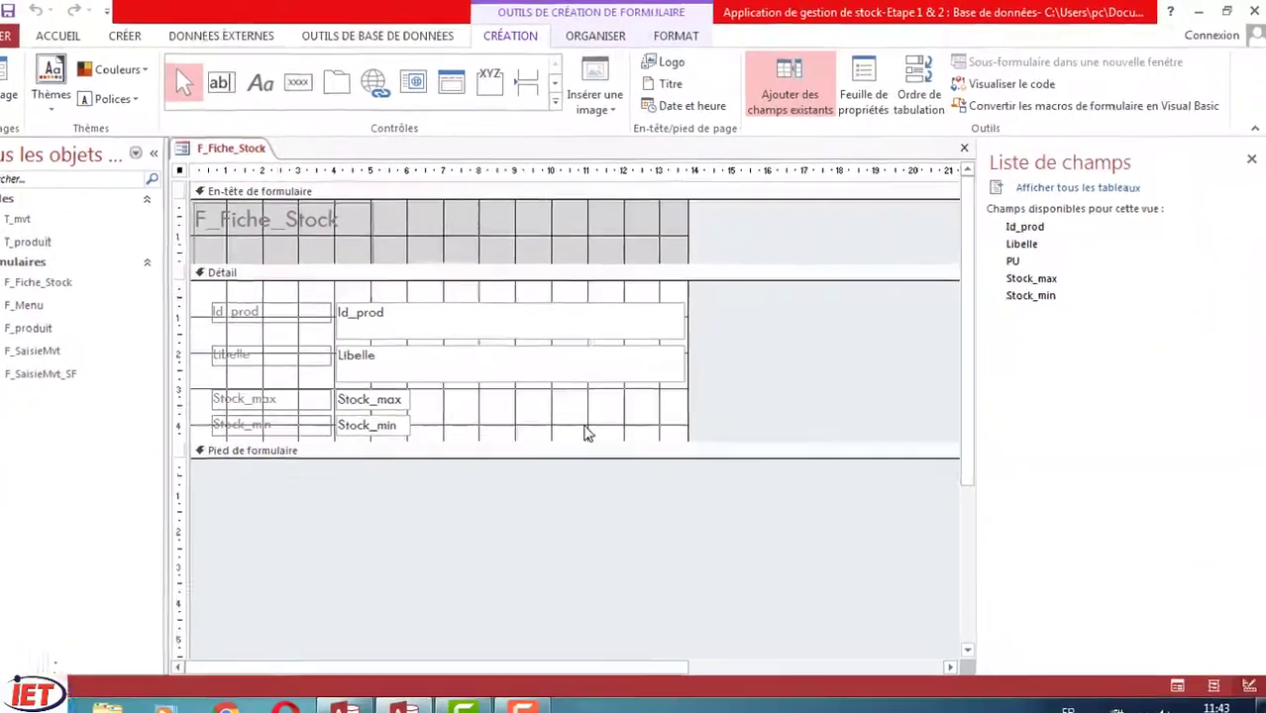
{"action": "key", "text": "F4"}
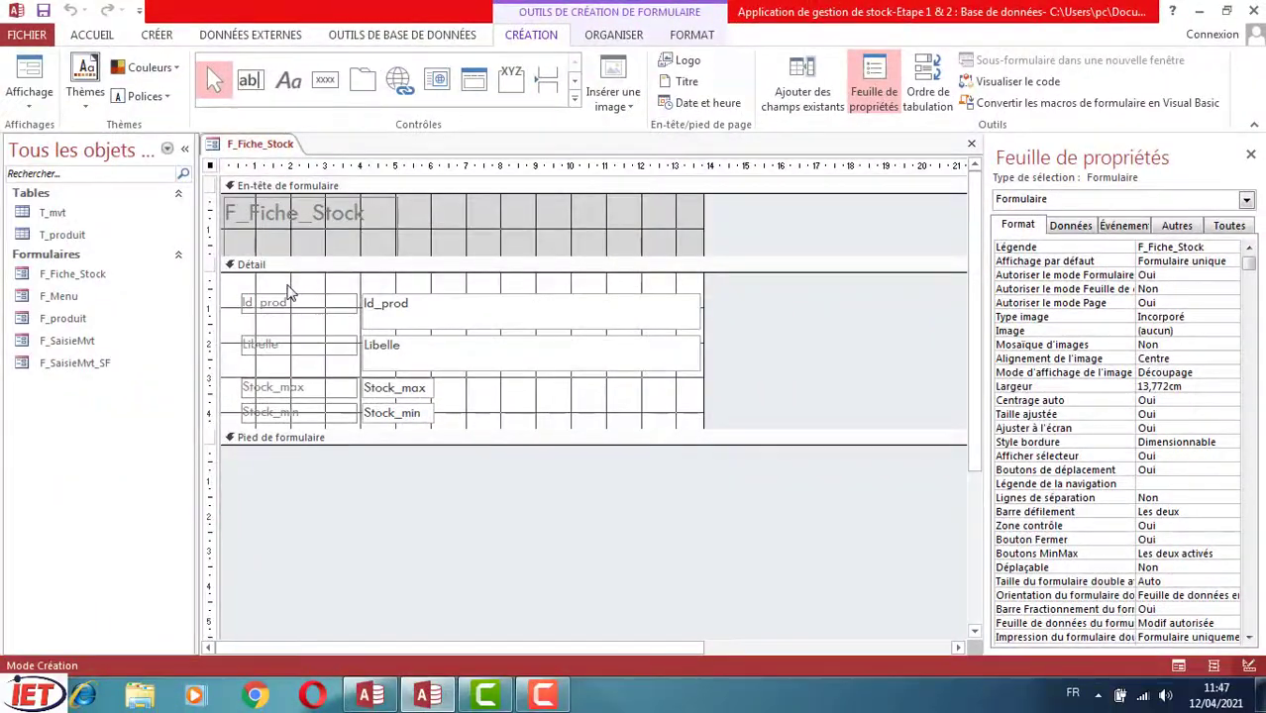
Step: Set the height of all labels and text boxes in the Detail section to 0,8 cm
{"action": "left_click_drag", "start_coordinate": [288, 290], "coordinate": [514, 422]}
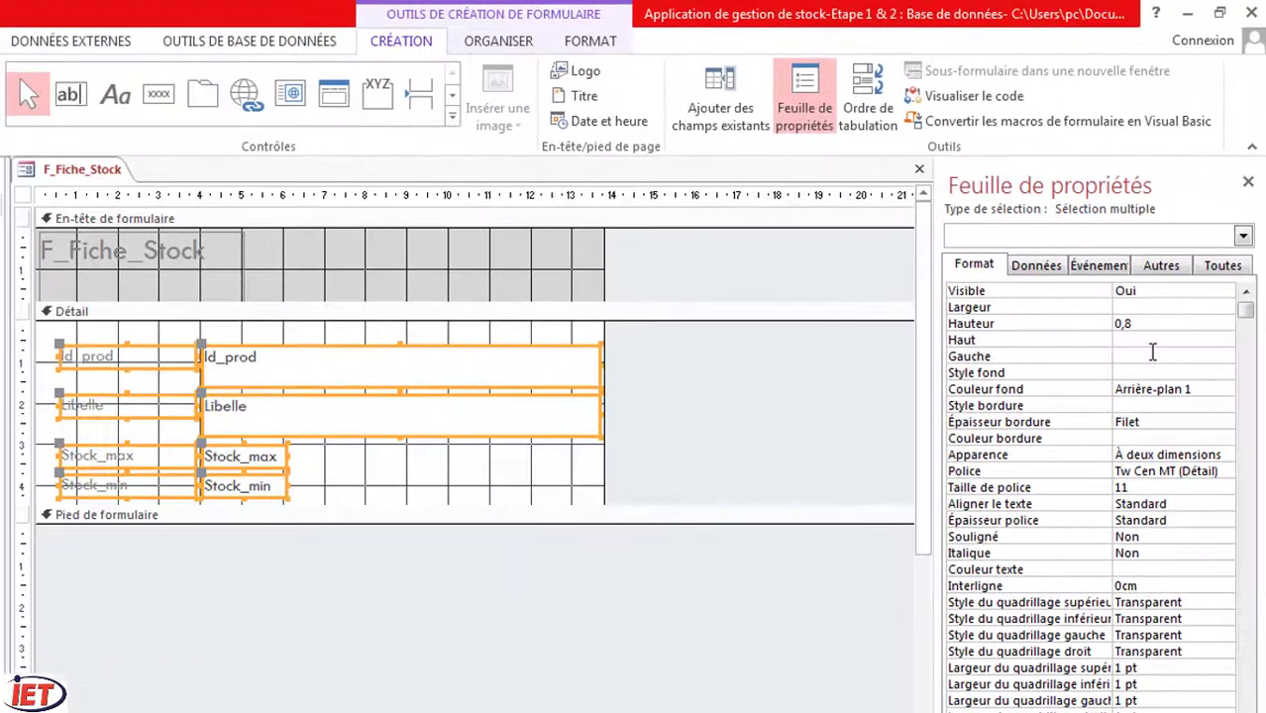
{"action": "left_click", "coordinate": [1152, 354]}
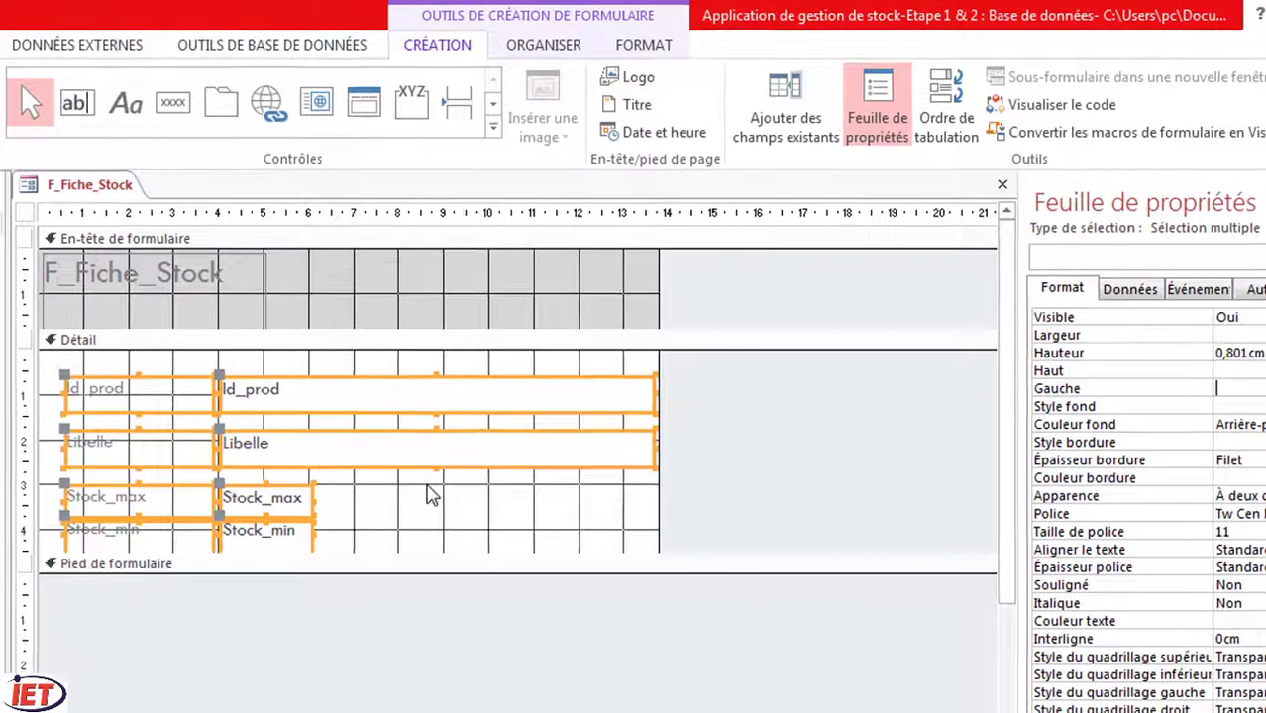
{"action": "left_click", "coordinate": [402, 451]}
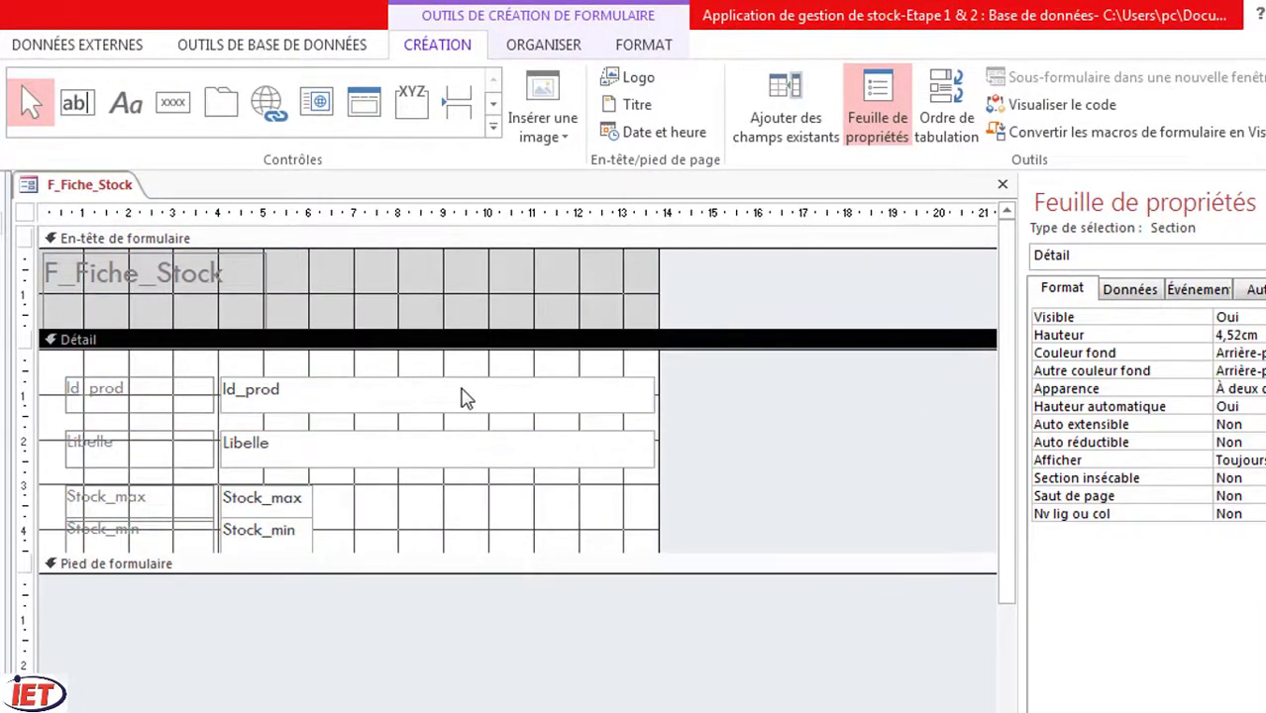
Step: Narrow the Id_prod text box to about 1.96 cm and the Libelle text box to about 3.18 cm
{"action": "left_click", "coordinate": [463, 396]}
{"action": "left_click_drag", "start_coordinate": [655, 395], "coordinate": [375, 404]}
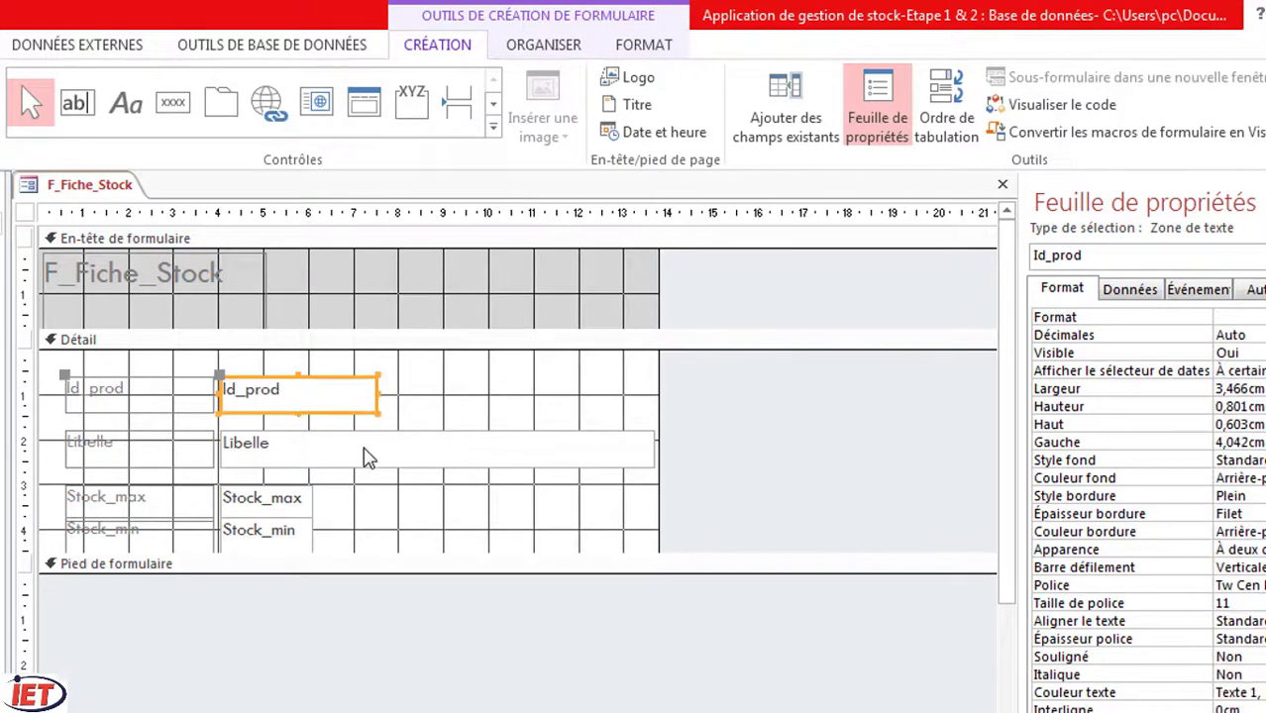
{"action": "left_click", "coordinate": [363, 447]}
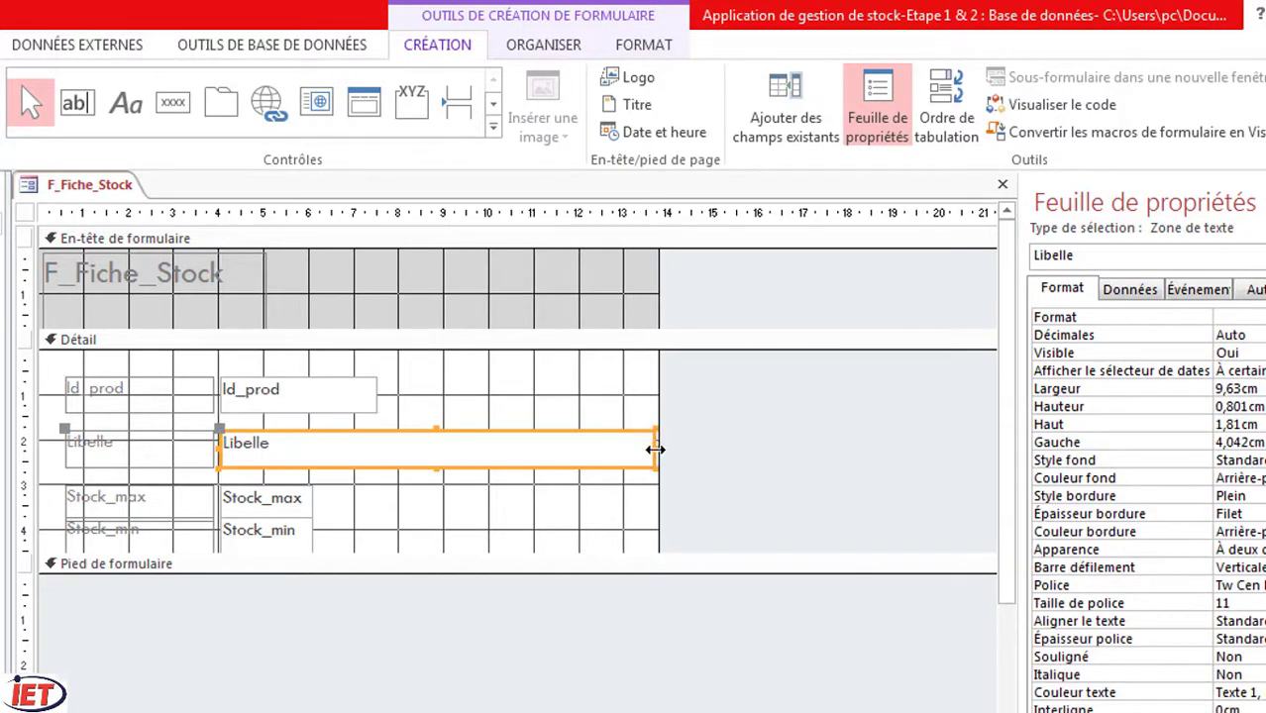
{"action": "left_click_drag", "start_coordinate": [655, 449], "coordinate": [335, 478]}
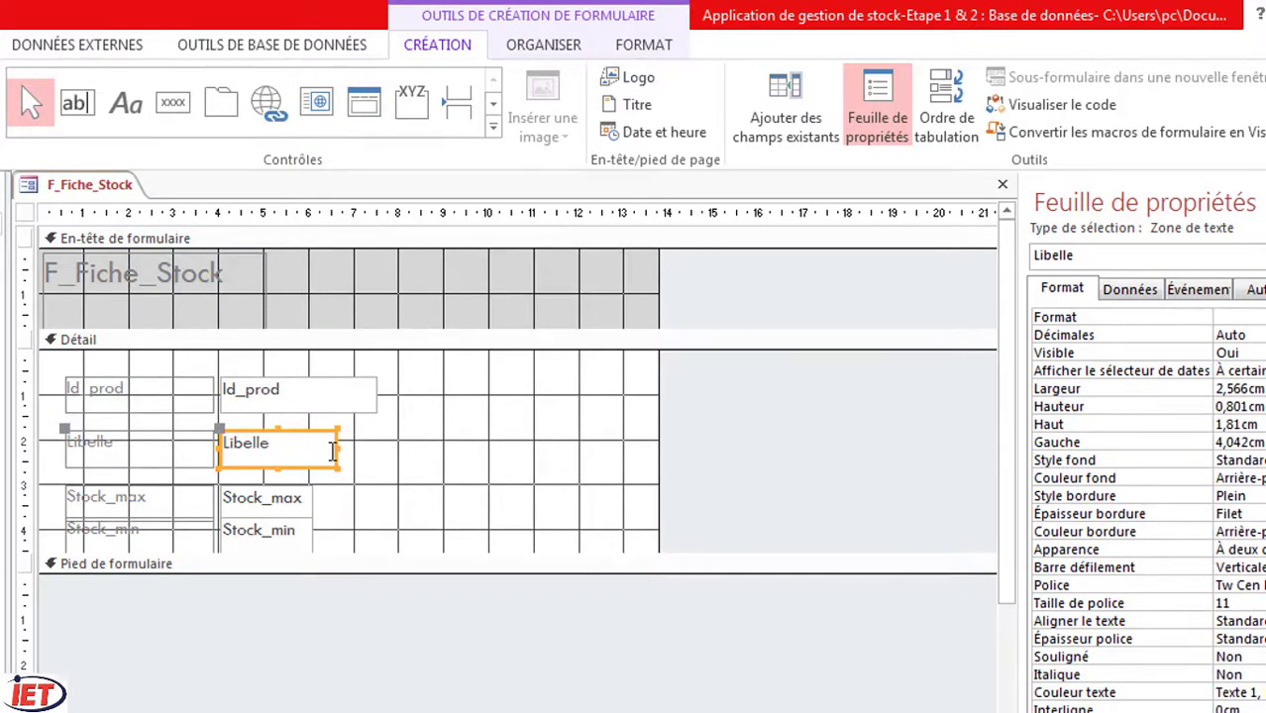
{"action": "left_click_drag", "start_coordinate": [342, 458], "coordinate": [366, 456]}
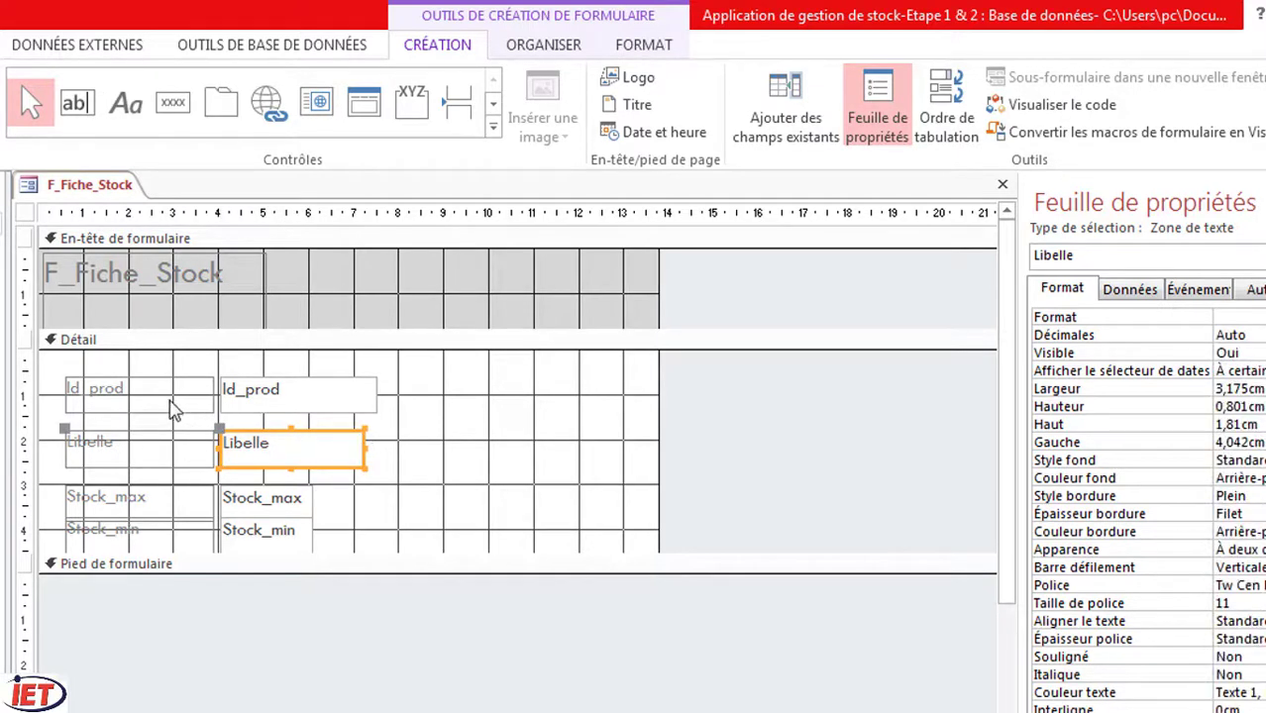
{"action": "left_click", "coordinate": [267, 408]}
{"action": "left_click_drag", "start_coordinate": [378, 391], "coordinate": [311, 395]}
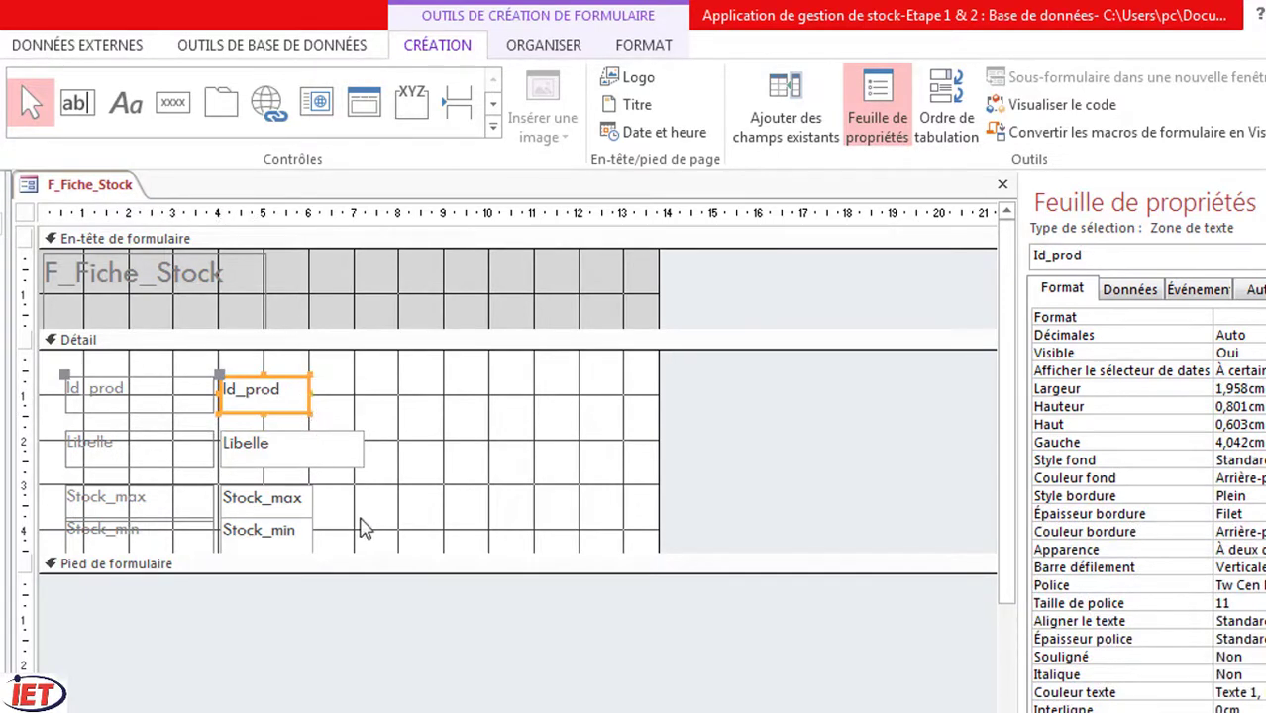
Step: Narrow the Stock_max and Stock_min labels to about 2.2 cm and move the Stock_max text box close beside its label
{"action": "left_click_drag", "start_coordinate": [156, 487], "coordinate": [163, 560]}
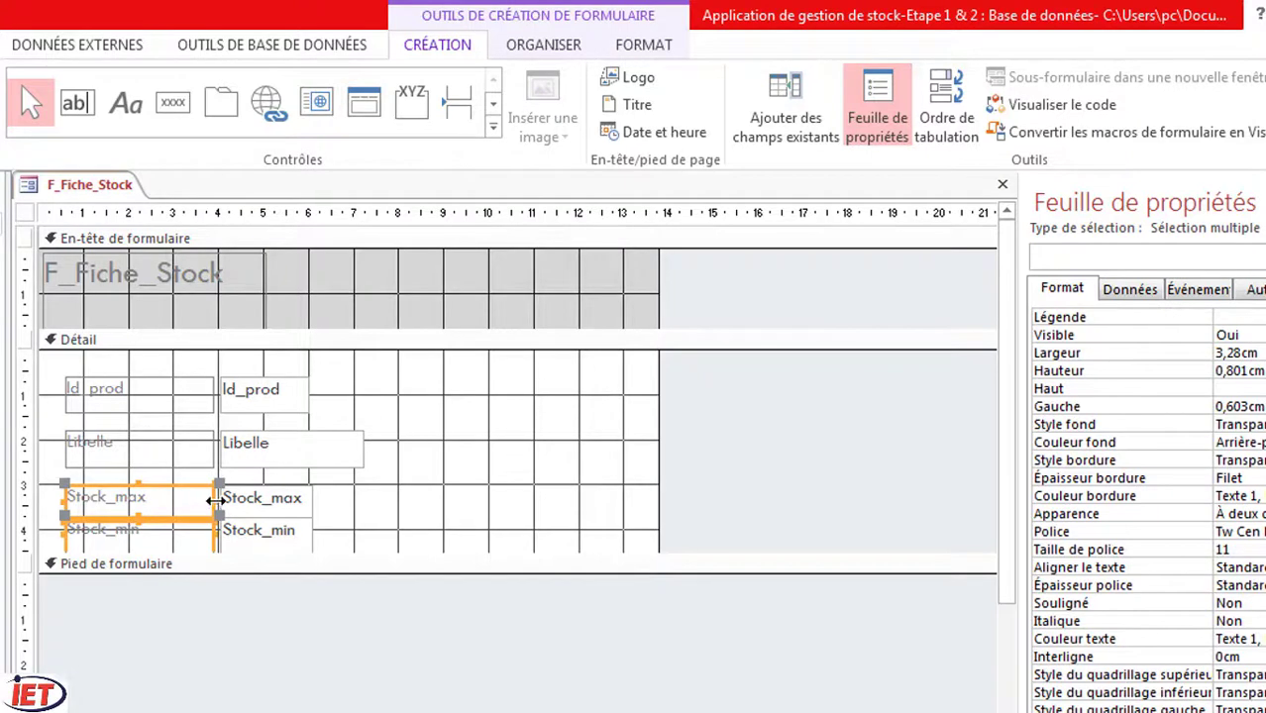
{"action": "left_click_drag", "start_coordinate": [214, 500], "coordinate": [167, 502]}
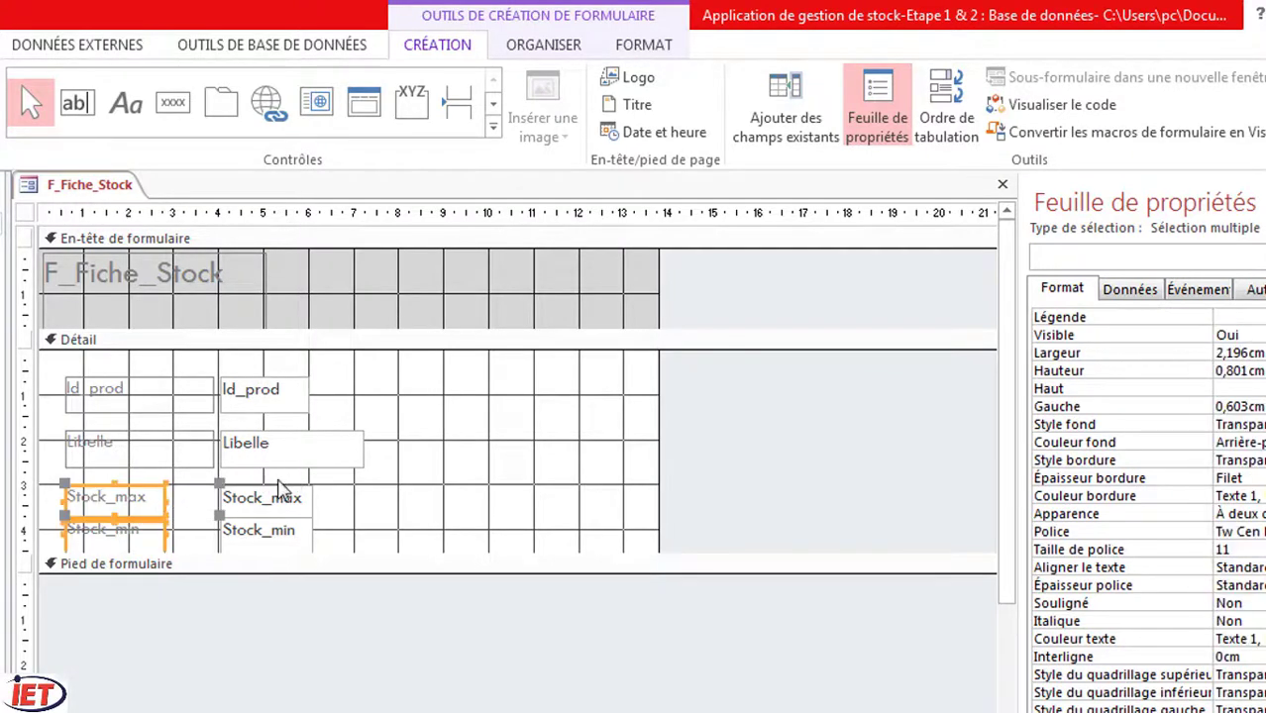
{"action": "left_click_drag", "start_coordinate": [246, 483], "coordinate": [252, 562]}
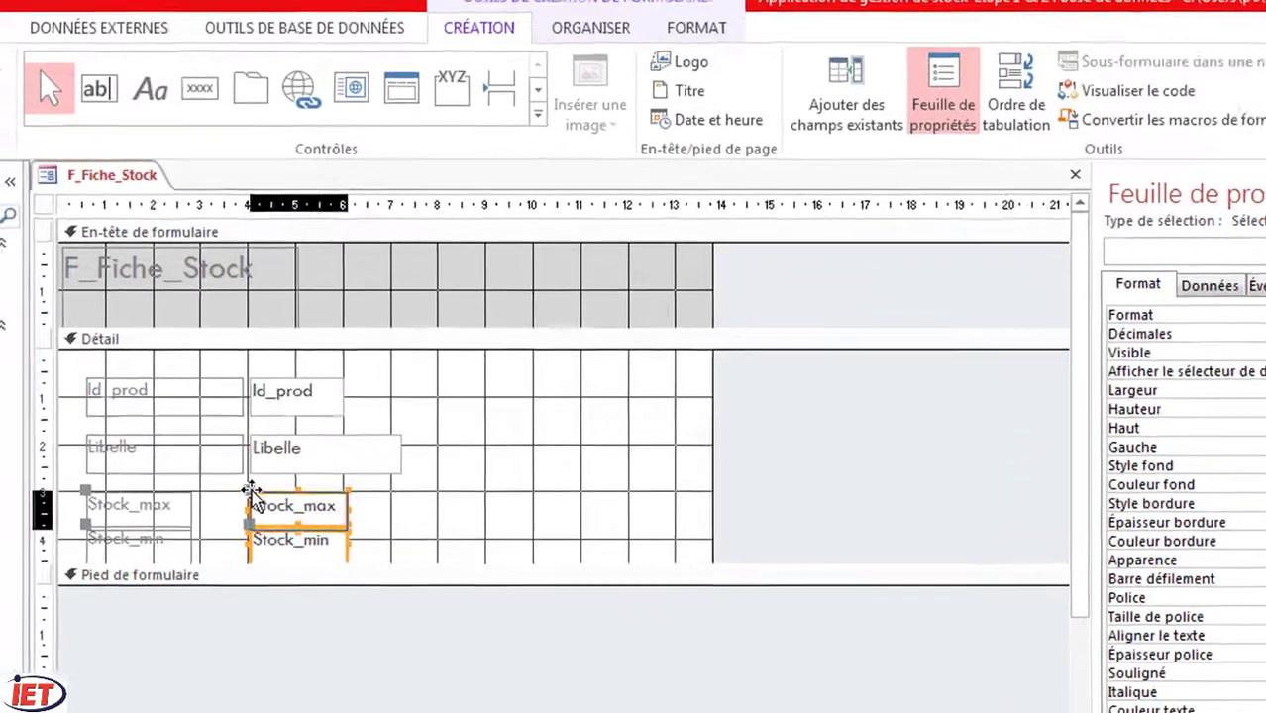
{"action": "left_click_drag", "start_coordinate": [219, 490], "coordinate": [192, 494]}
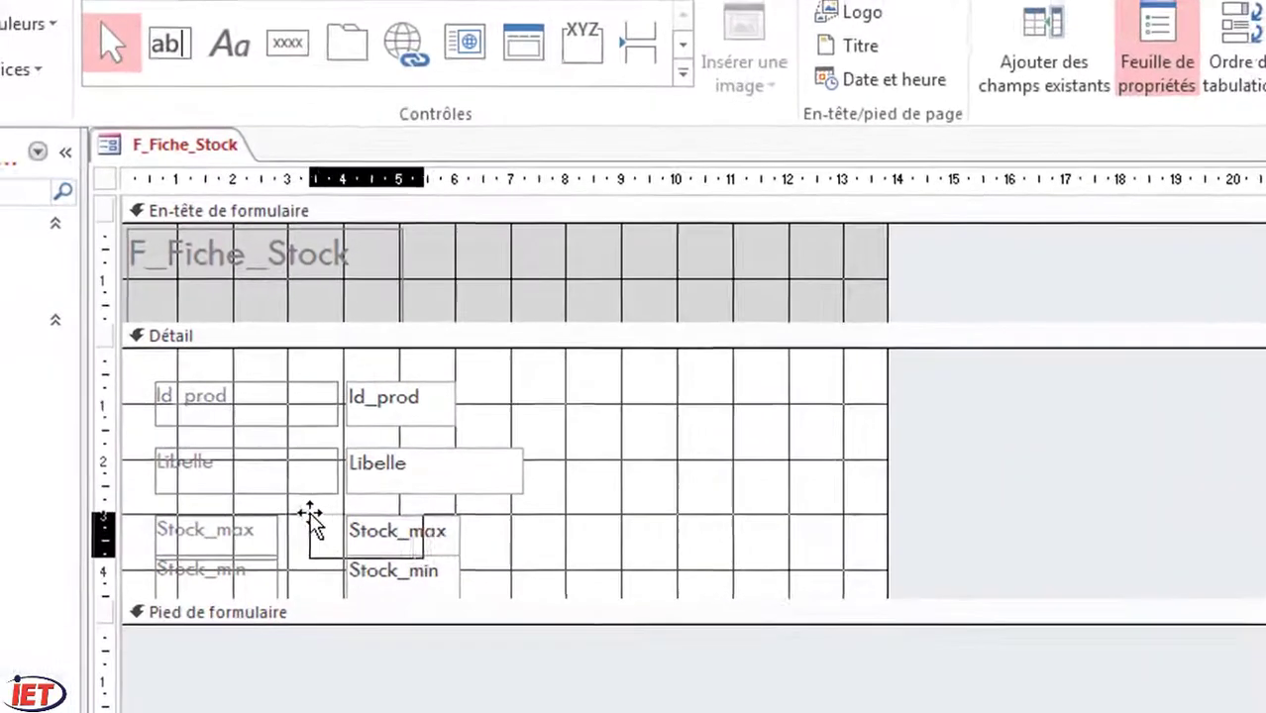
{"action": "left_click_drag", "start_coordinate": [310, 520], "coordinate": [288, 518]}
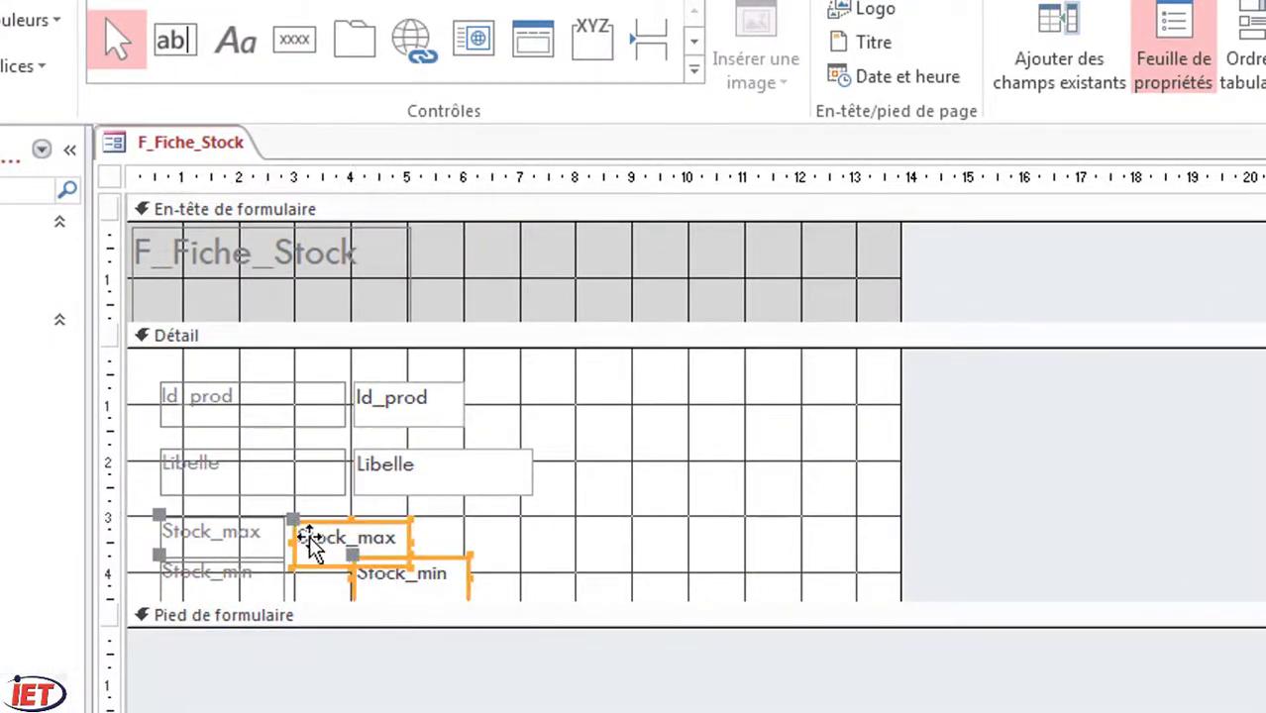
{"action": "left_click_drag", "start_coordinate": [288, 517], "coordinate": [292, 513]}
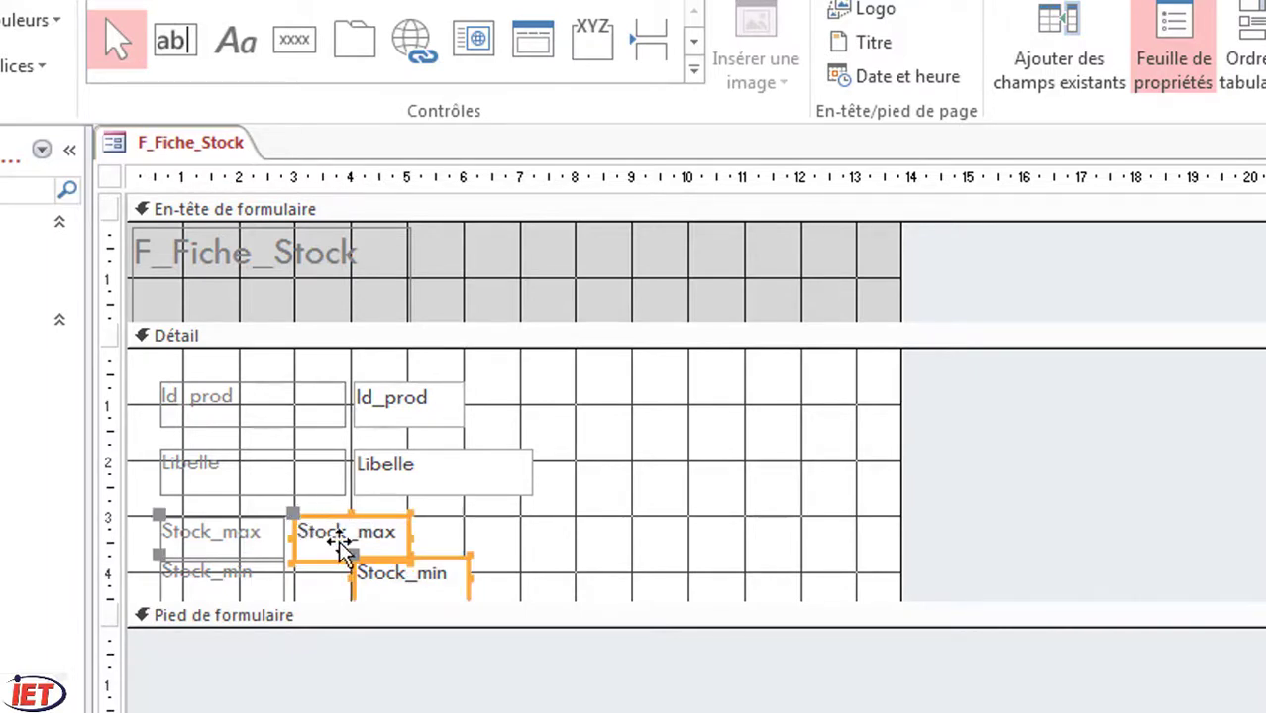
Step: Move the Stock_min text box close beside its label, directly under the Stock_max text box
{"action": "left_click", "coordinate": [551, 537]}
{"action": "left_click", "coordinate": [376, 585]}
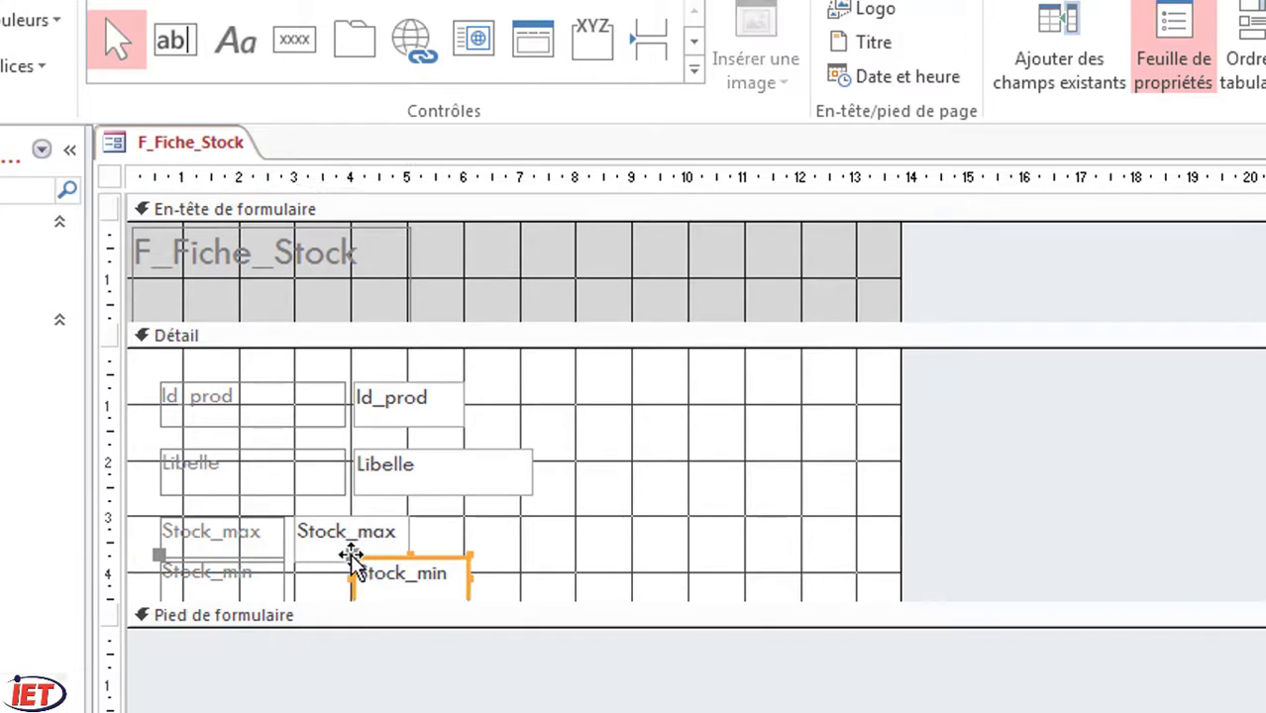
{"action": "left_click_drag", "start_coordinate": [351, 557], "coordinate": [295, 574]}
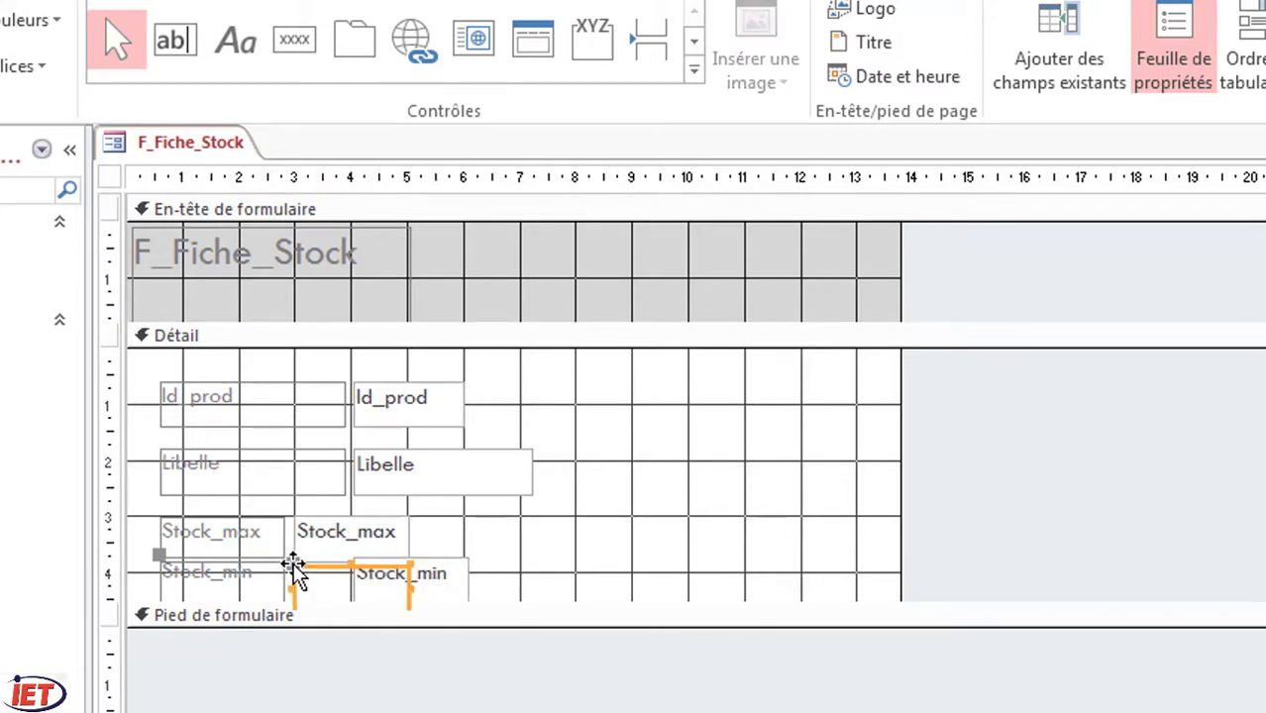
{"action": "left_click", "coordinate": [508, 567]}
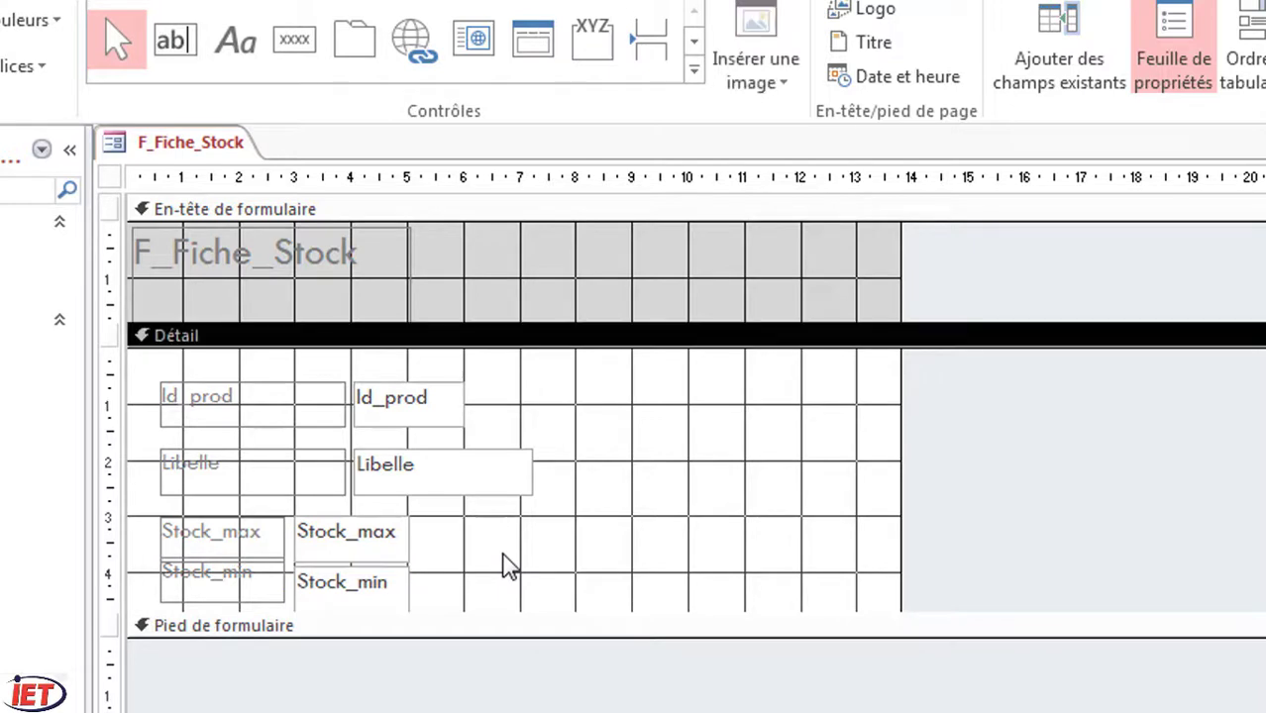
Step: Move the Stock_max and Stock_min controls to the Detail section's upper-right corner and place the Stock_min text box flush below Stock_max
{"action": "left_click_drag", "start_coordinate": [230, 509], "coordinate": [843, 406]}
{"action": "left_click", "coordinate": [845, 479]}
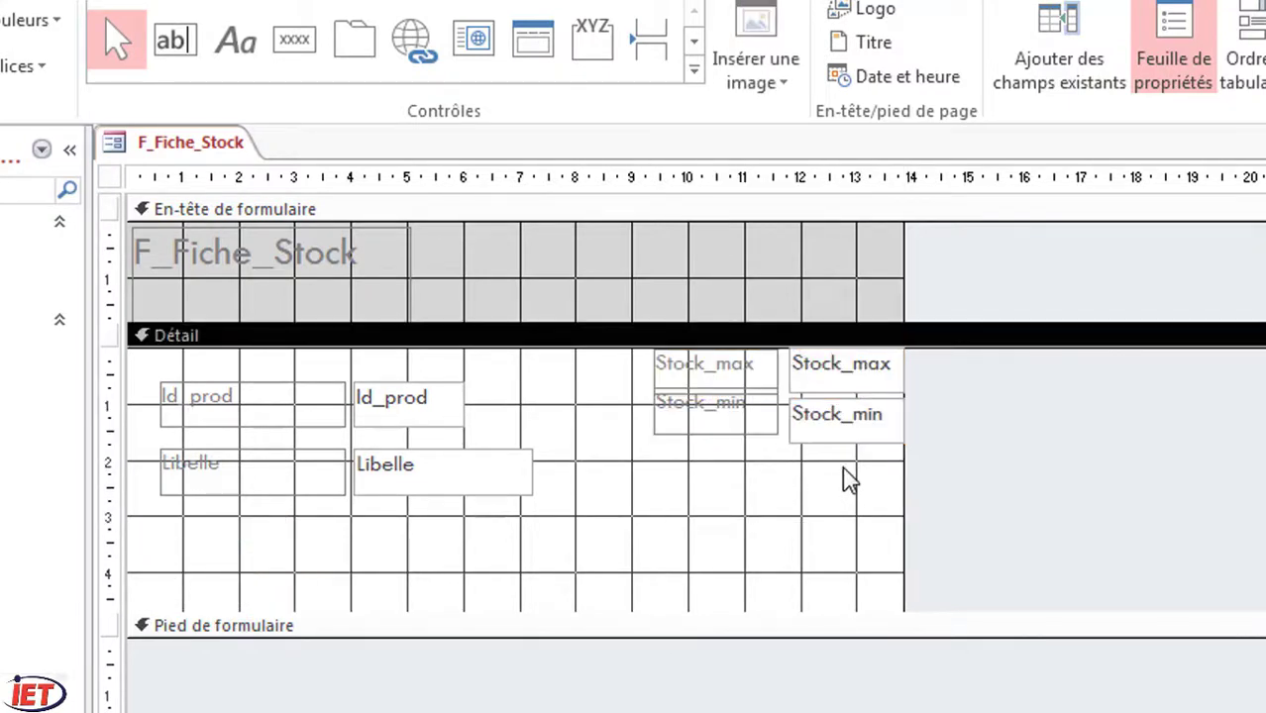
{"action": "left_click", "coordinate": [837, 423]}
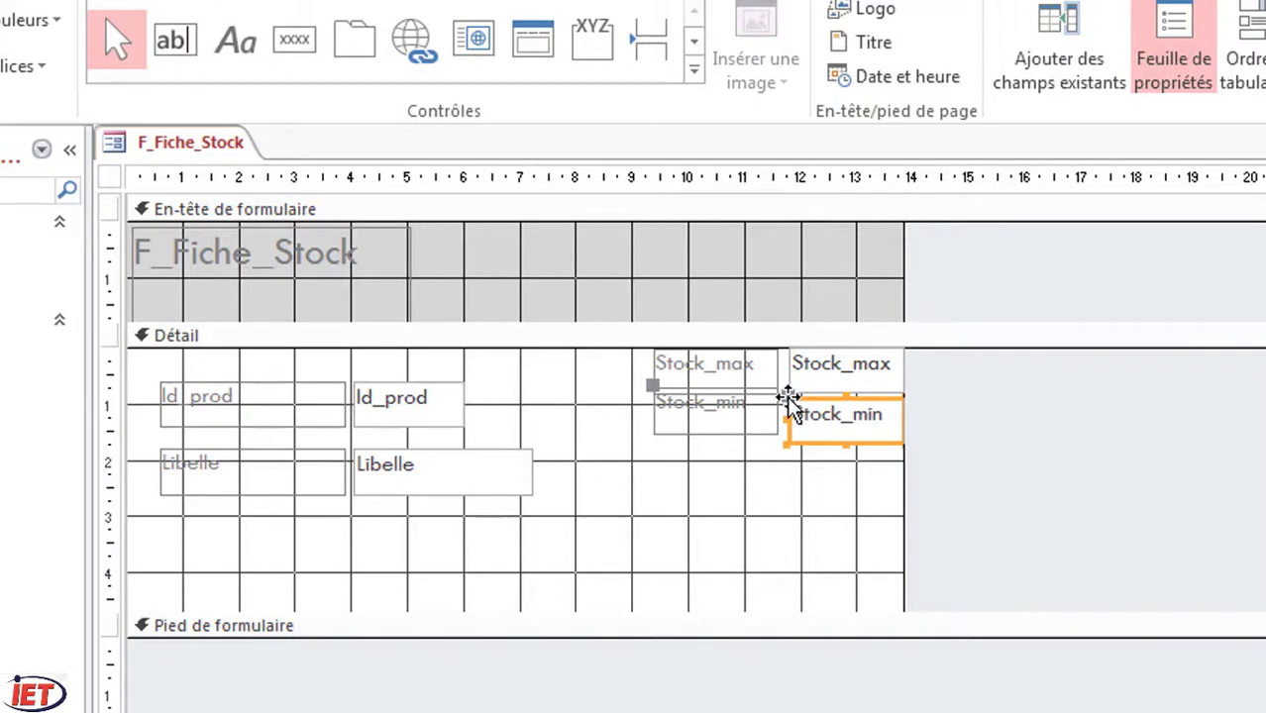
{"action": "left_click_drag", "start_coordinate": [787, 398], "coordinate": [788, 390]}
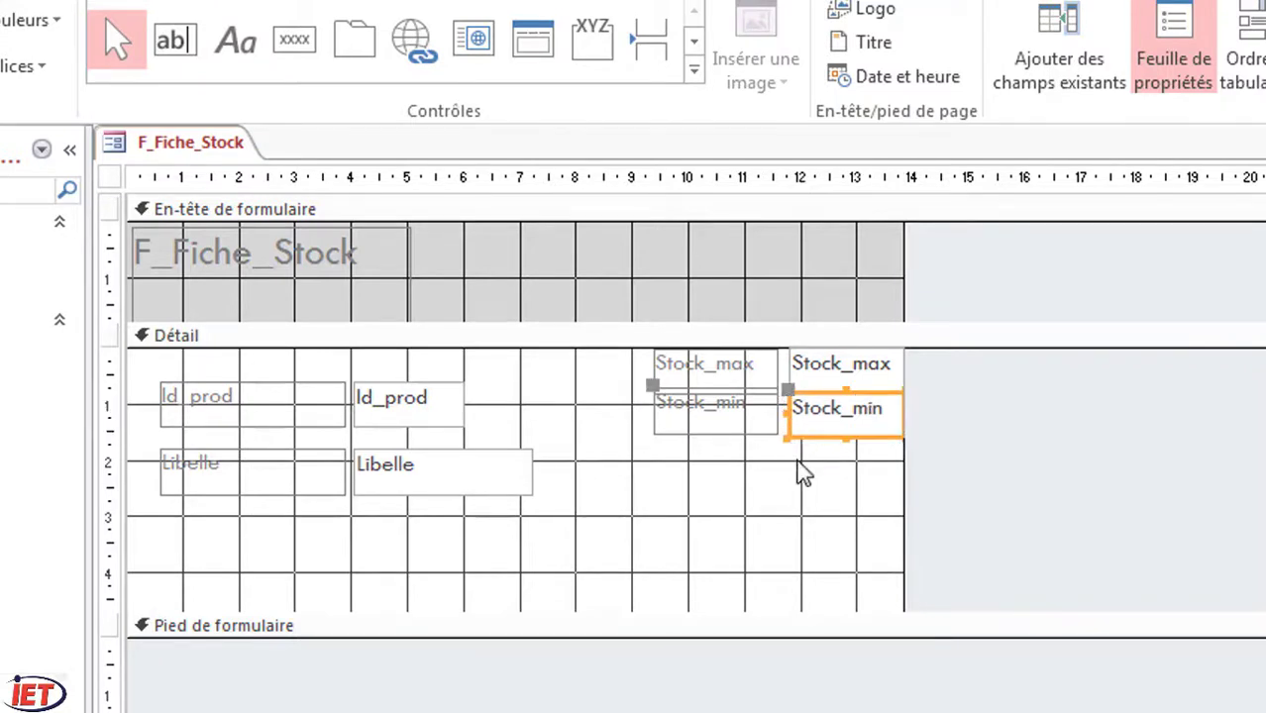
{"action": "left_click", "coordinate": [783, 517]}
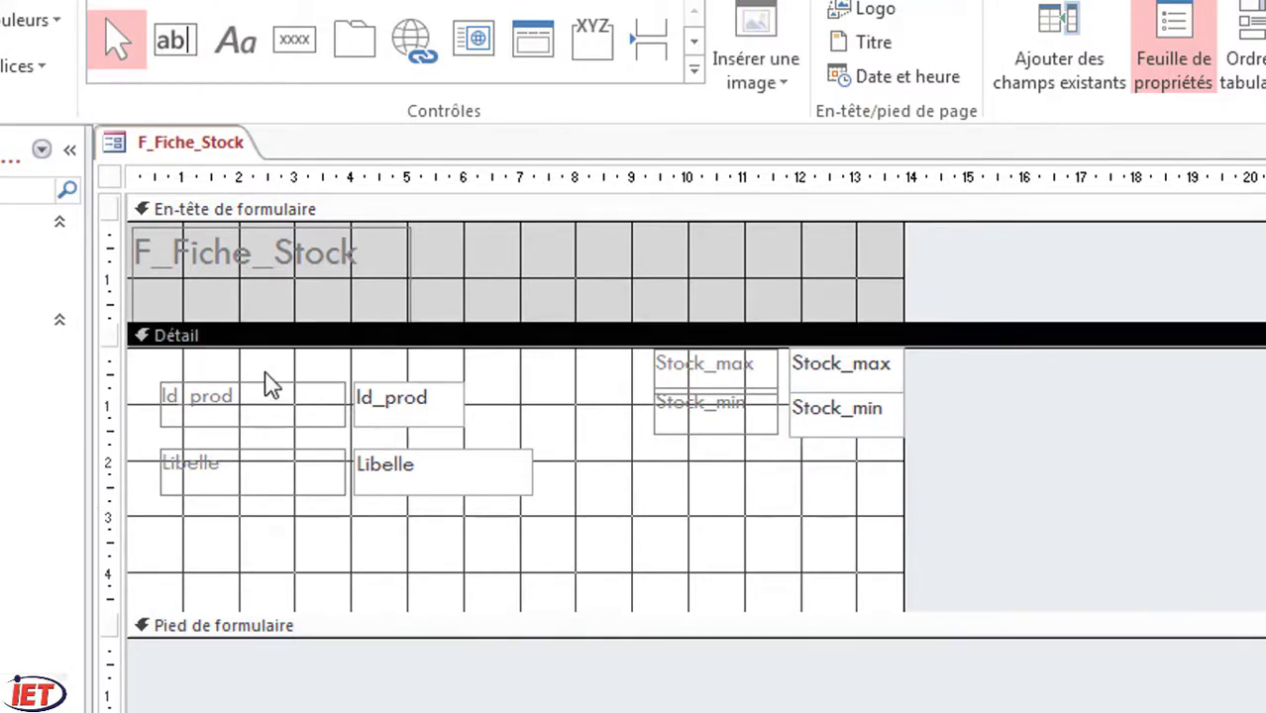
Step: Move the Id_prod controls flush above Libelle, shift both rows down and right in the Detail section, and save the form
{"action": "left_click_drag", "start_coordinate": [262, 371], "coordinate": [393, 437]}
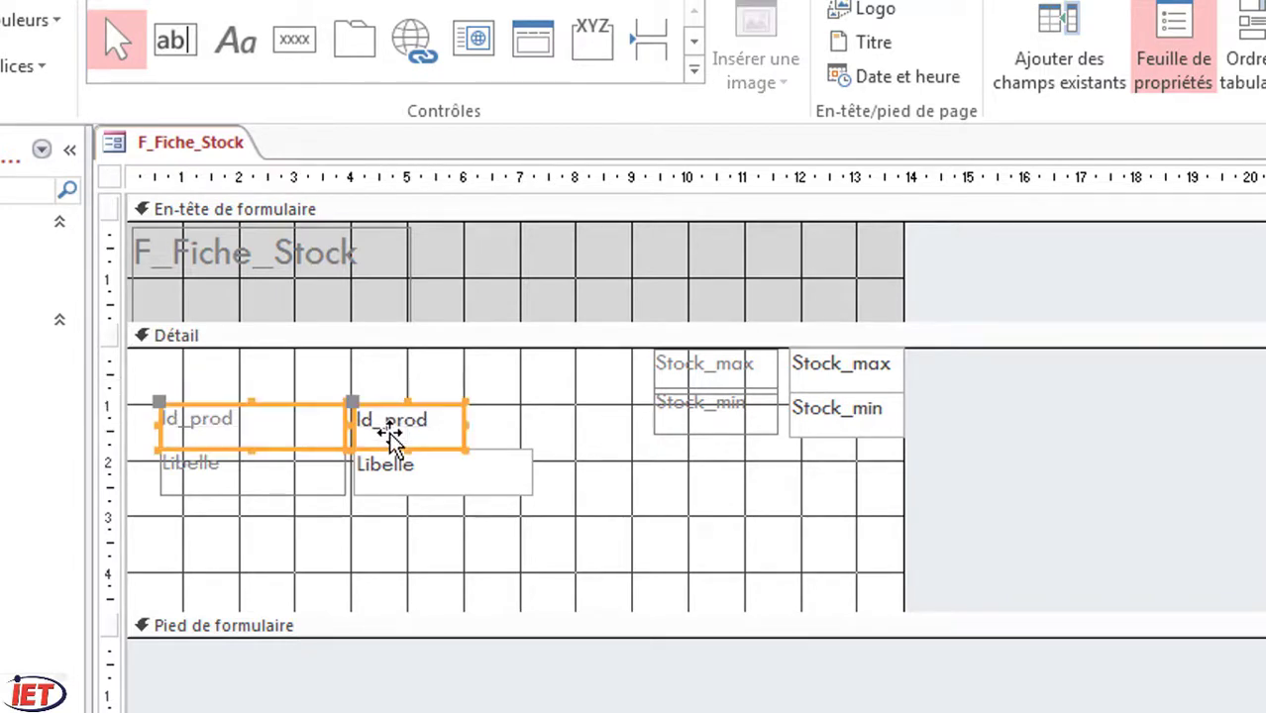
{"action": "left_click", "coordinate": [430, 525]}
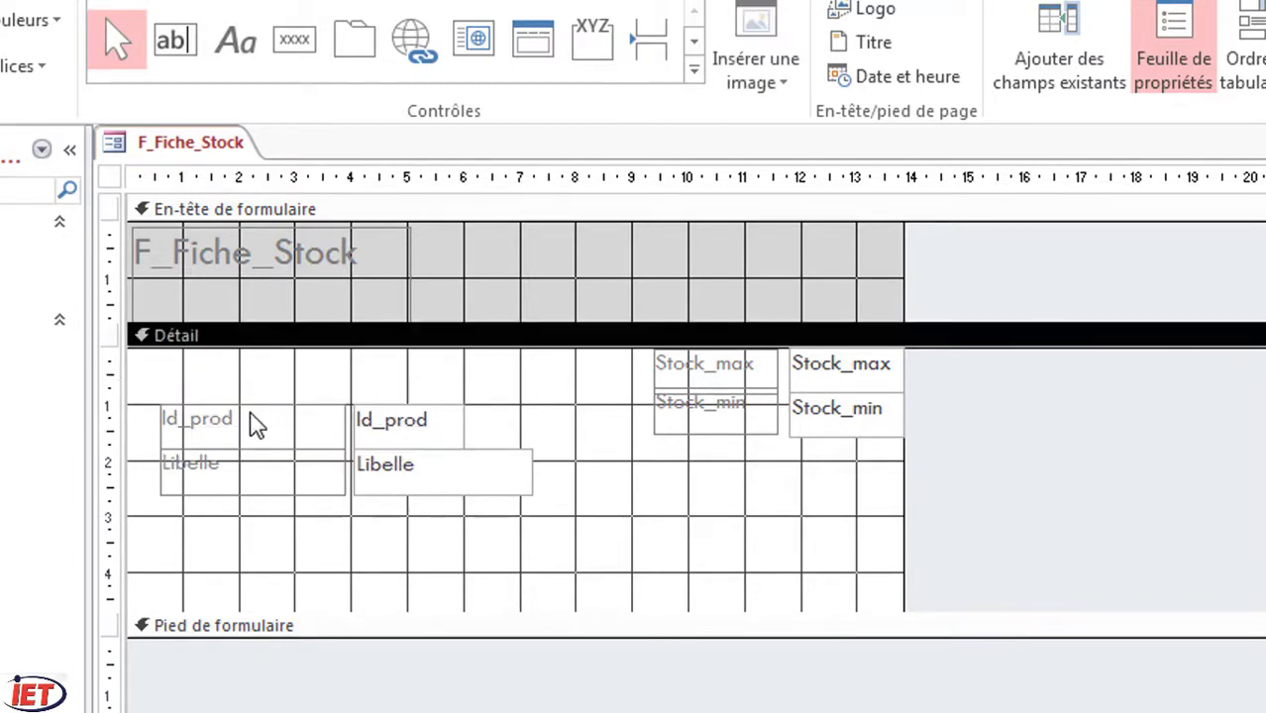
{"action": "left_click_drag", "start_coordinate": [210, 401], "coordinate": [471, 525]}
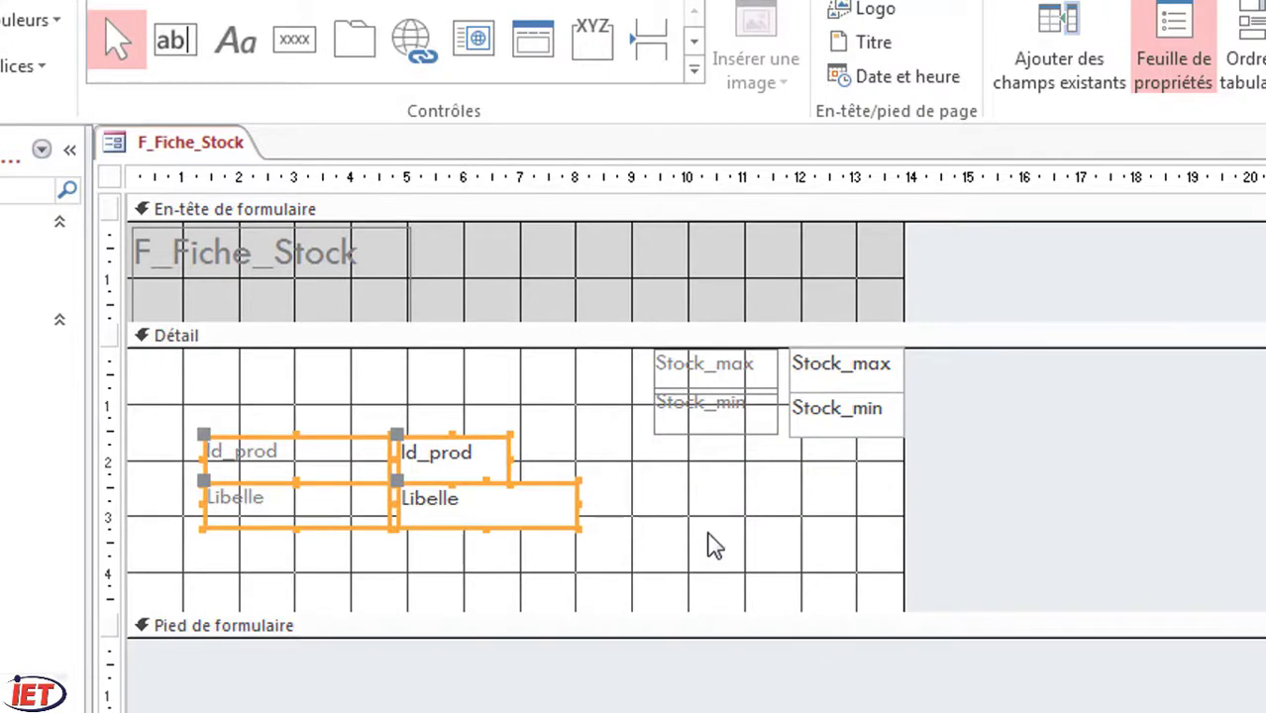
{"action": "left_click", "coordinate": [708, 535]}
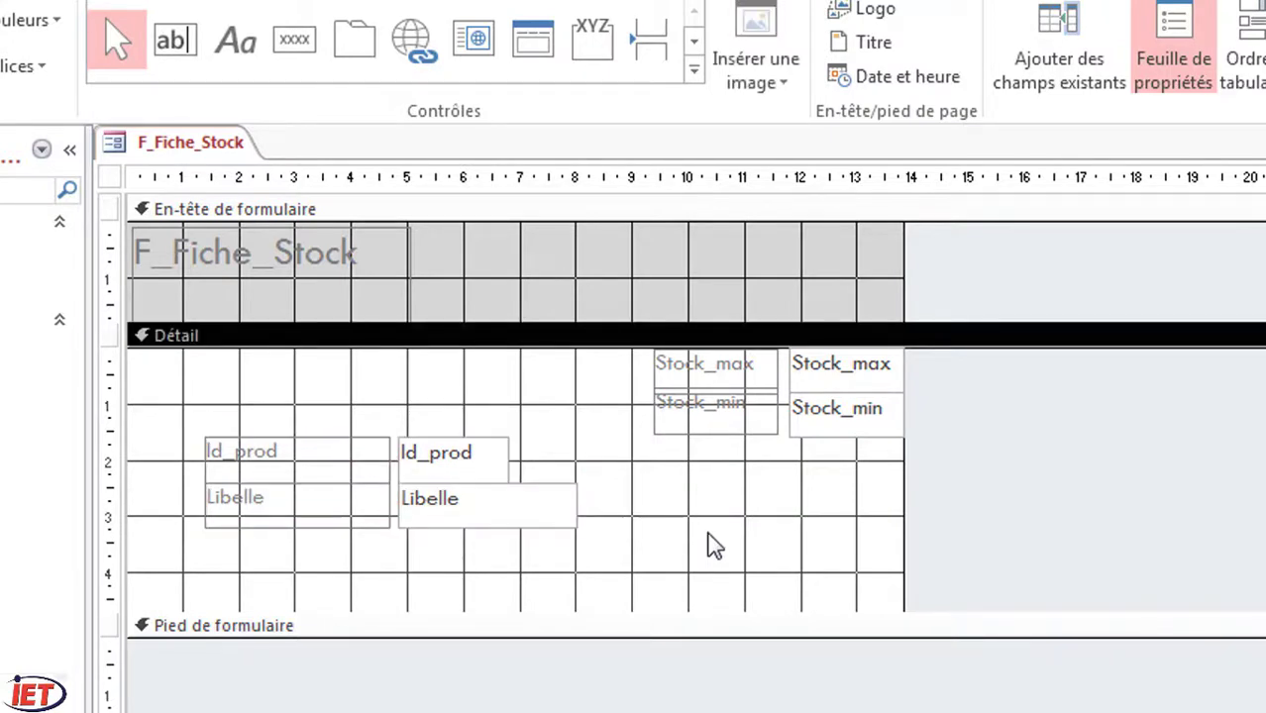
{"action": "key", "text": "ctrl+s"}
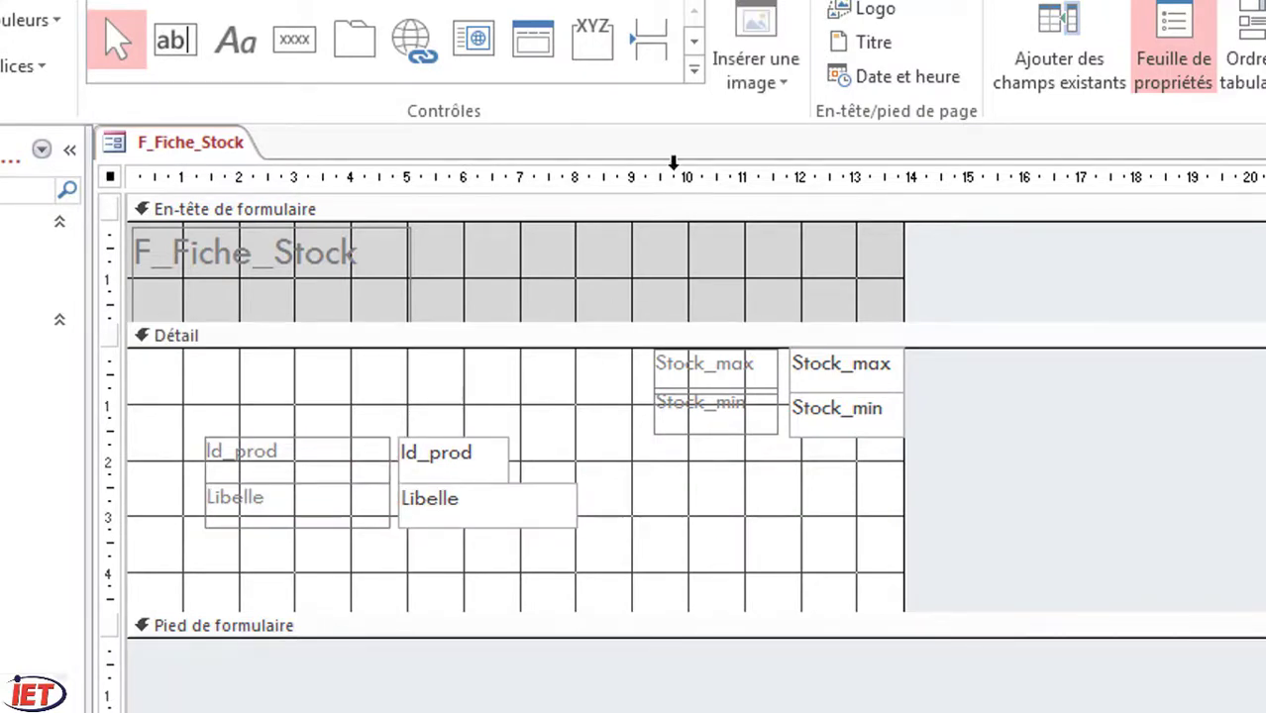
Step: Draw a combo box above the Id_prod text box and set it to find a form record from the selected value
{"action": "left_click", "coordinate": [695, 70]}
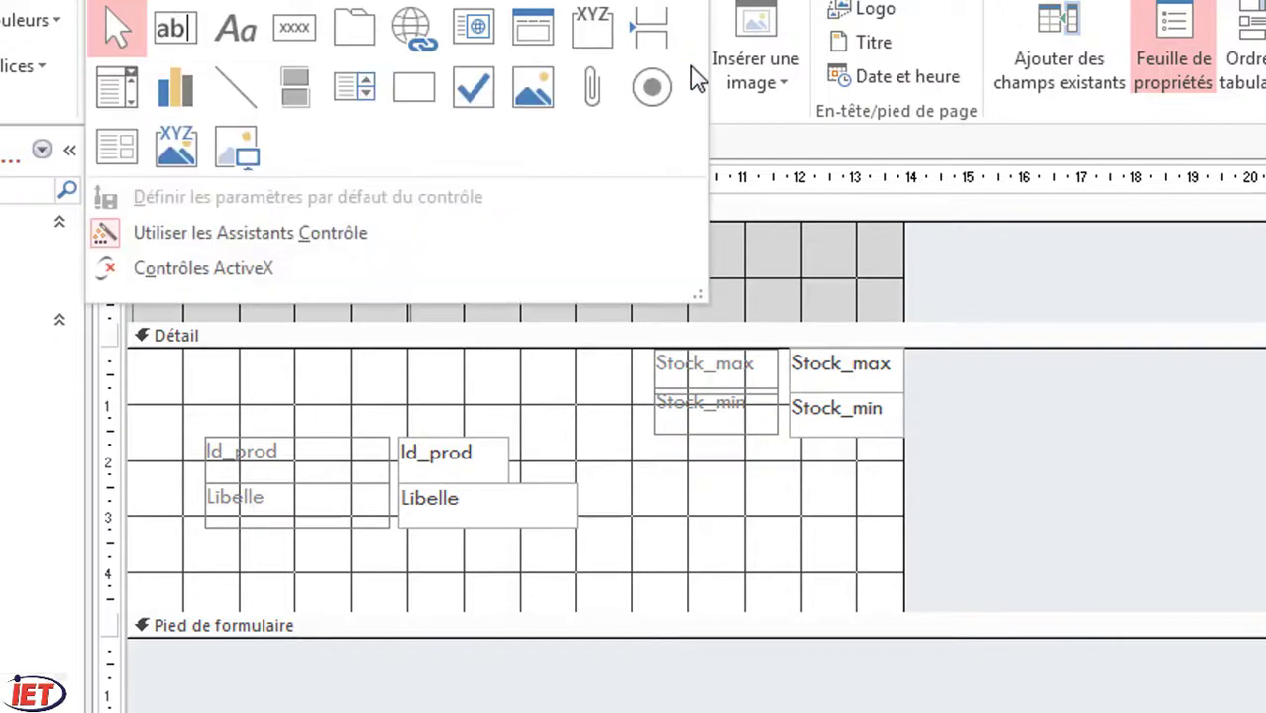
{"action": "left_click", "coordinate": [117, 98]}
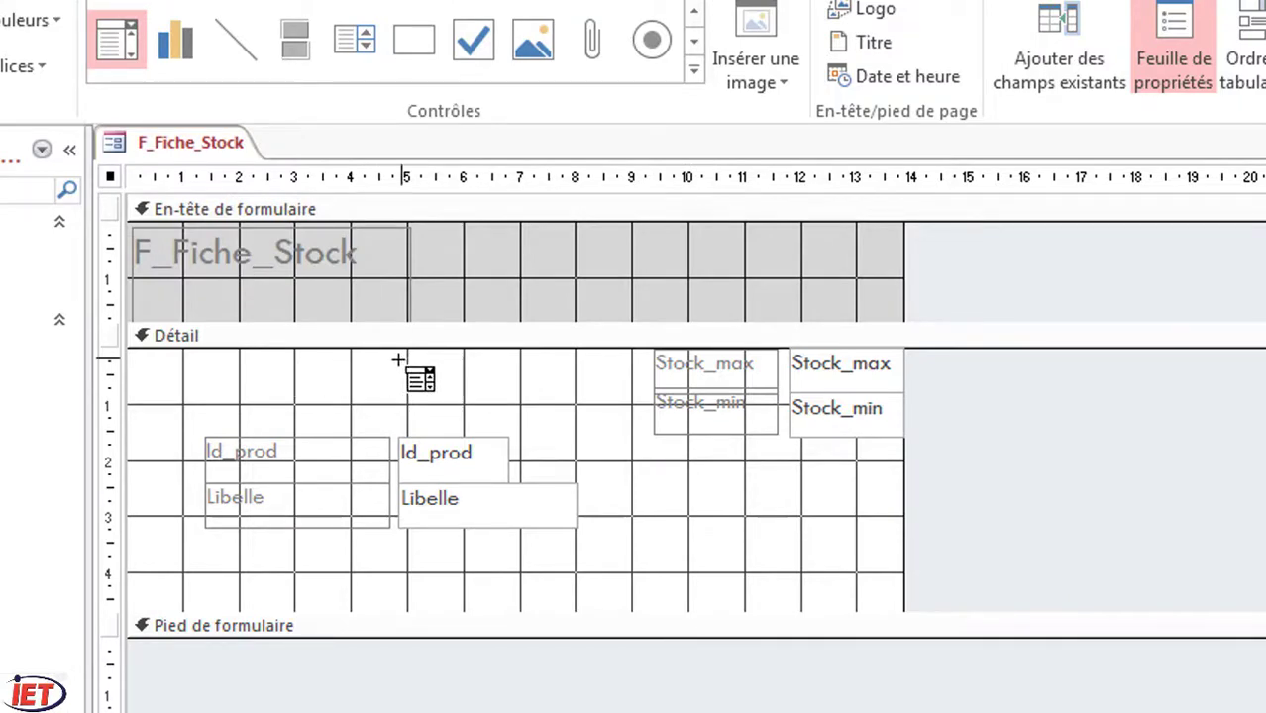
{"action": "left_click_drag", "start_coordinate": [402, 359], "coordinate": [621, 406]}
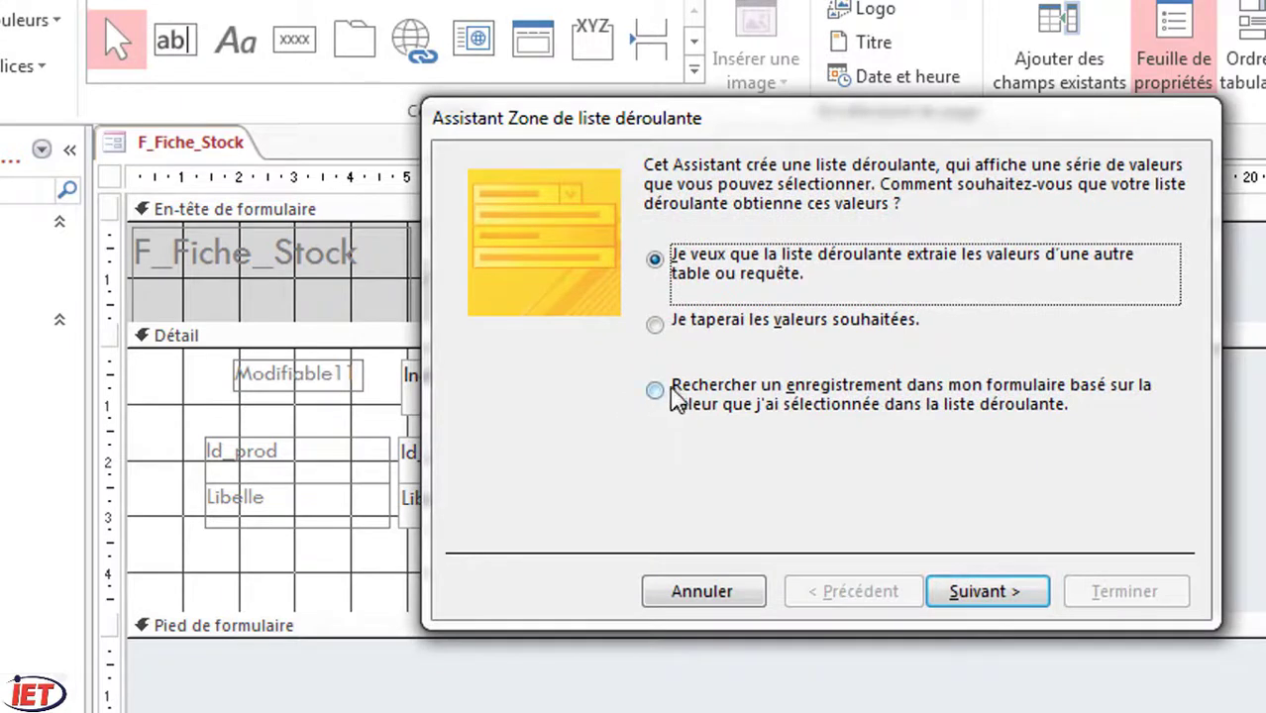
{"action": "left_click", "coordinate": [674, 394]}
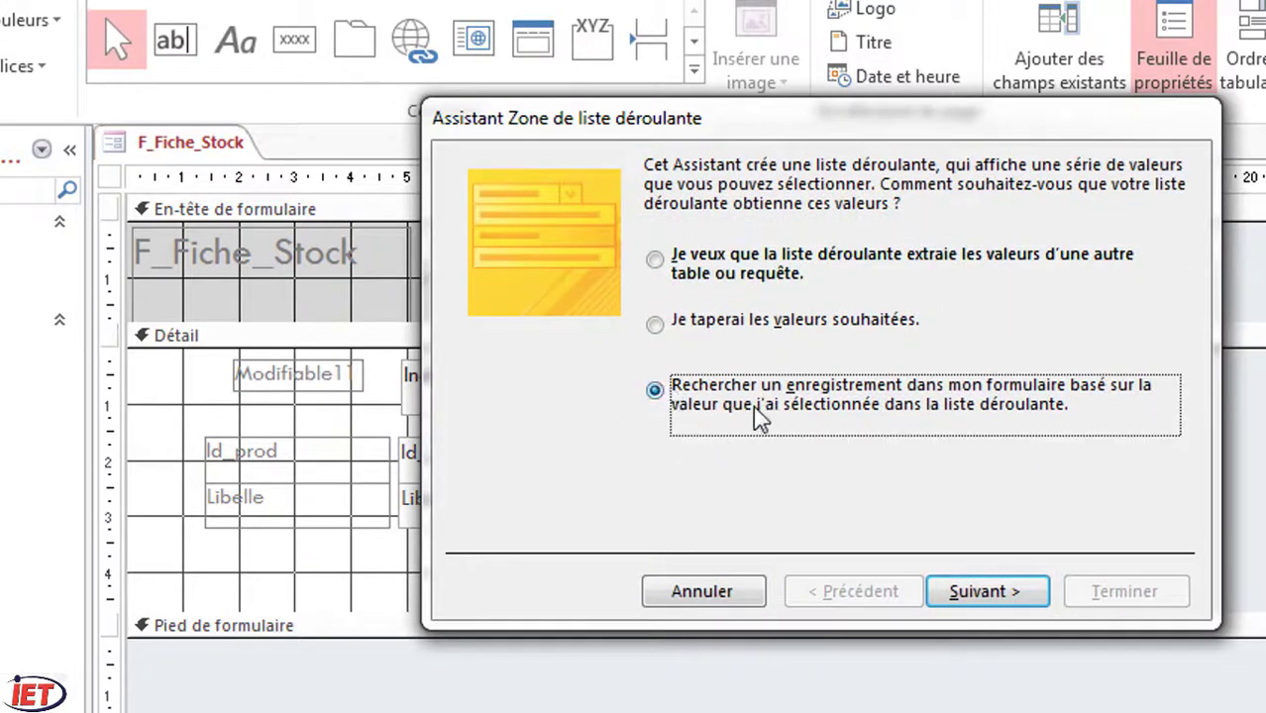
{"action": "left_click", "coordinate": [976, 600]}
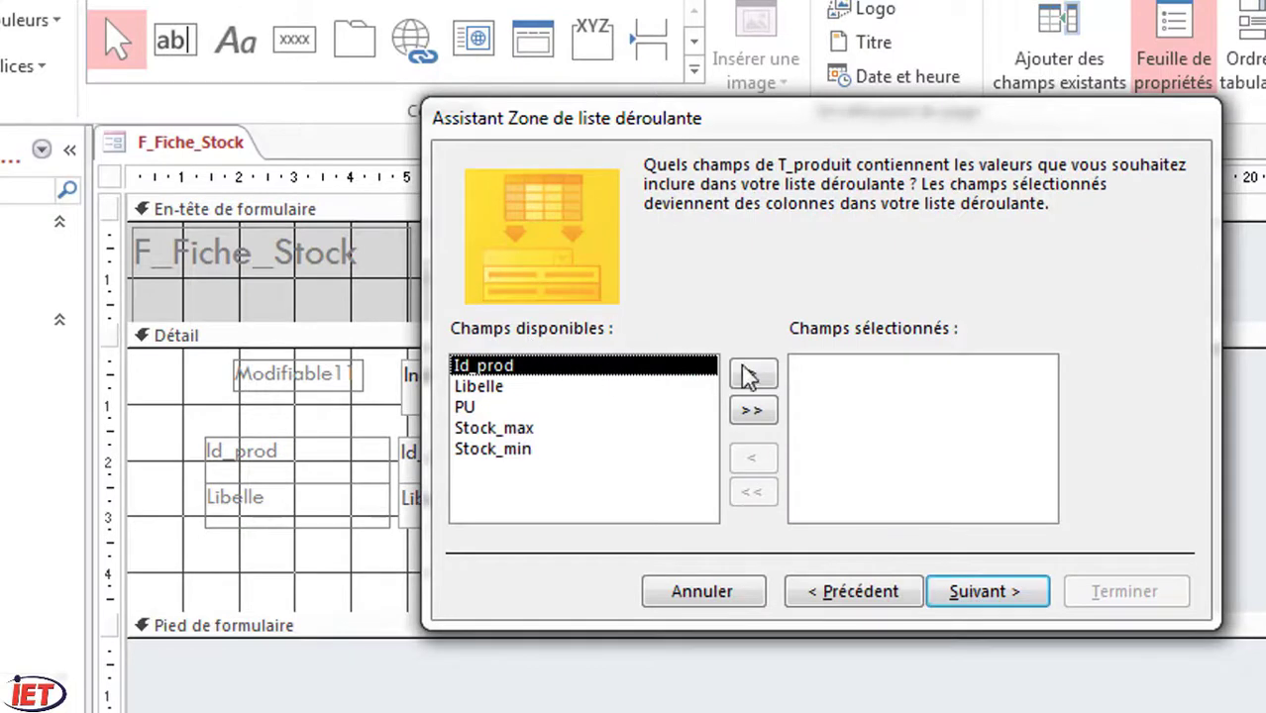
Step: Include the Id_prod and Libelle fields in the combo box and keep the key column hidden
{"action": "left_click", "coordinate": [755, 376]}
{"action": "left_click", "coordinate": [755, 376]}
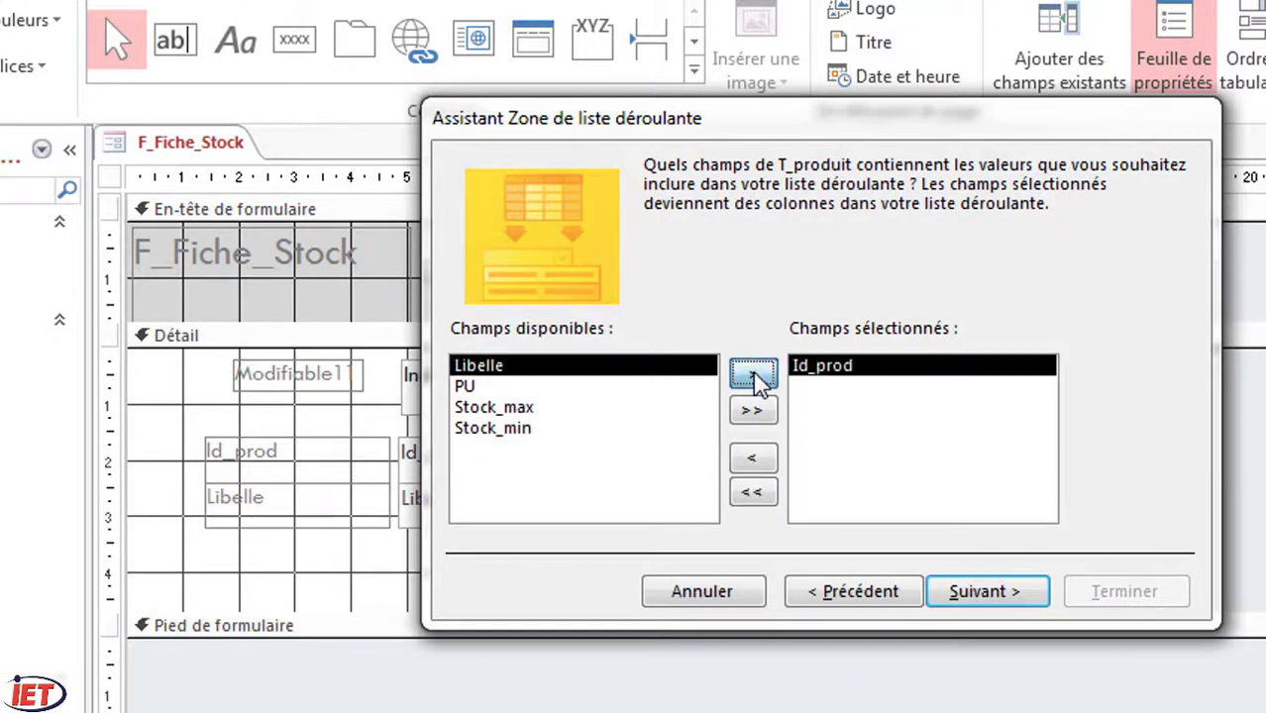
{"action": "left_click", "coordinate": [983, 595]}
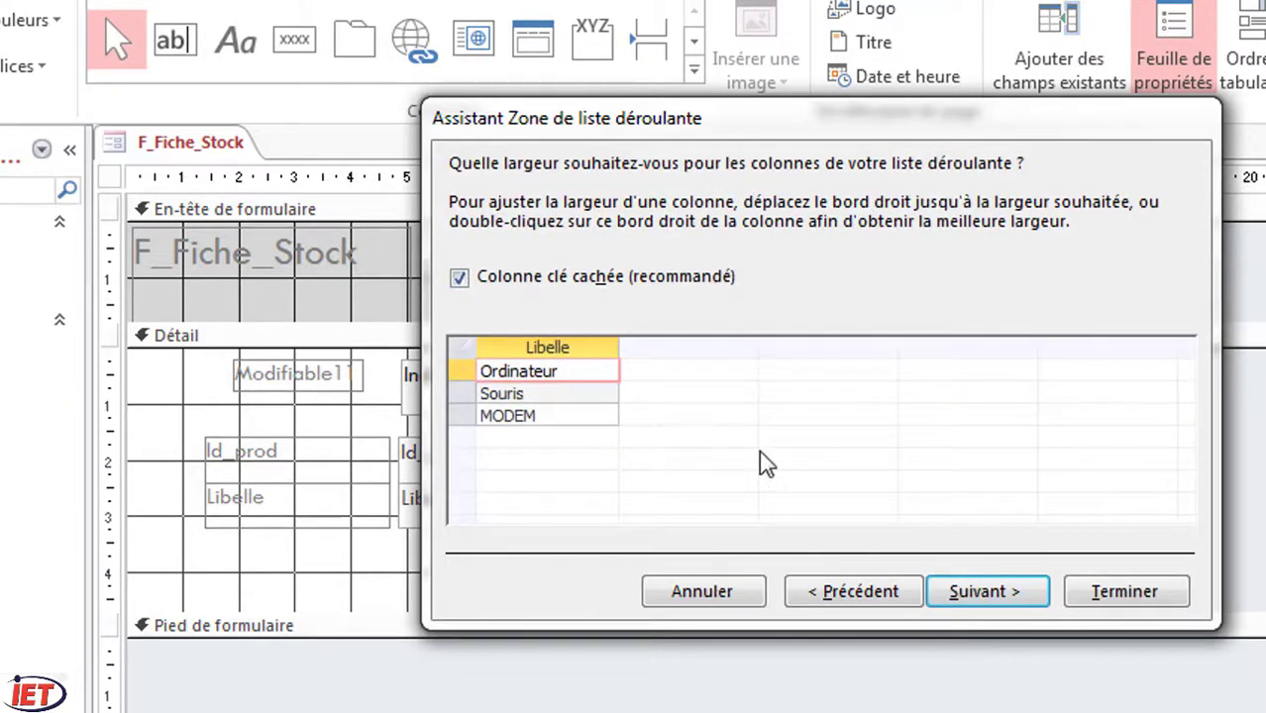
{"action": "left_click", "coordinate": [974, 599]}
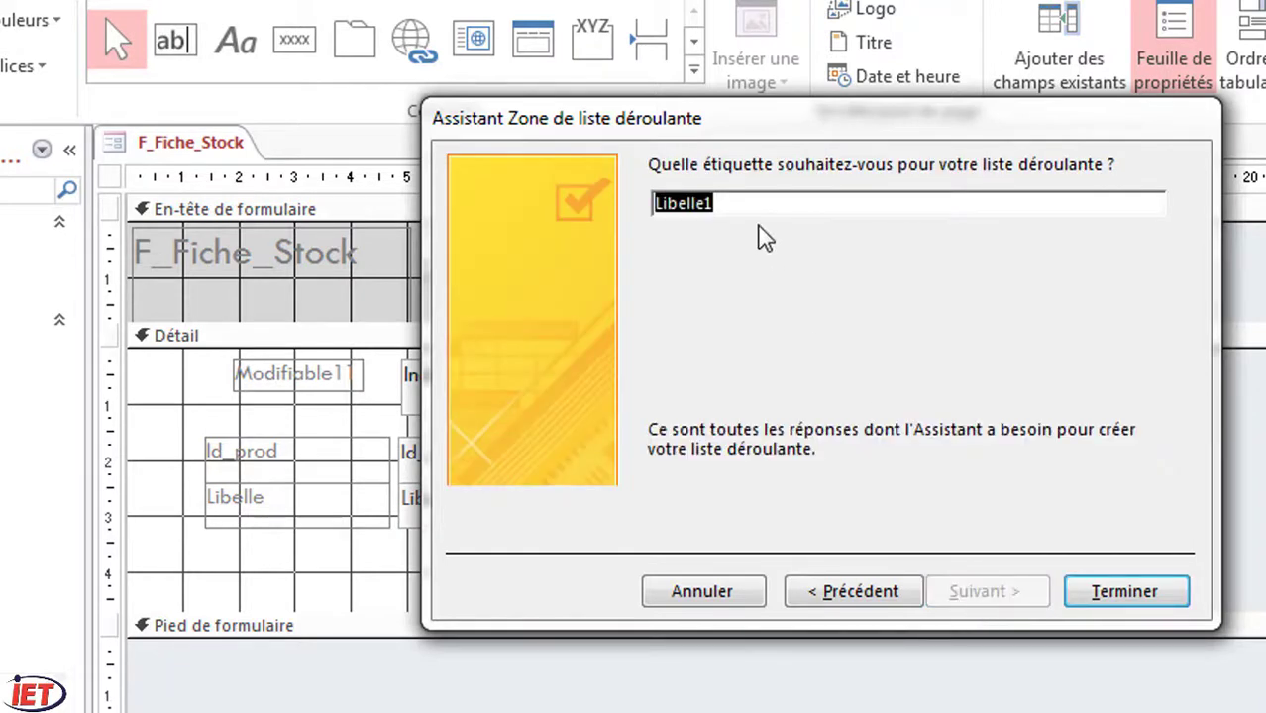
Step: Label the combo box RECHERCHE and finish the wizard
{"action": "type", "text": "RECHE"}
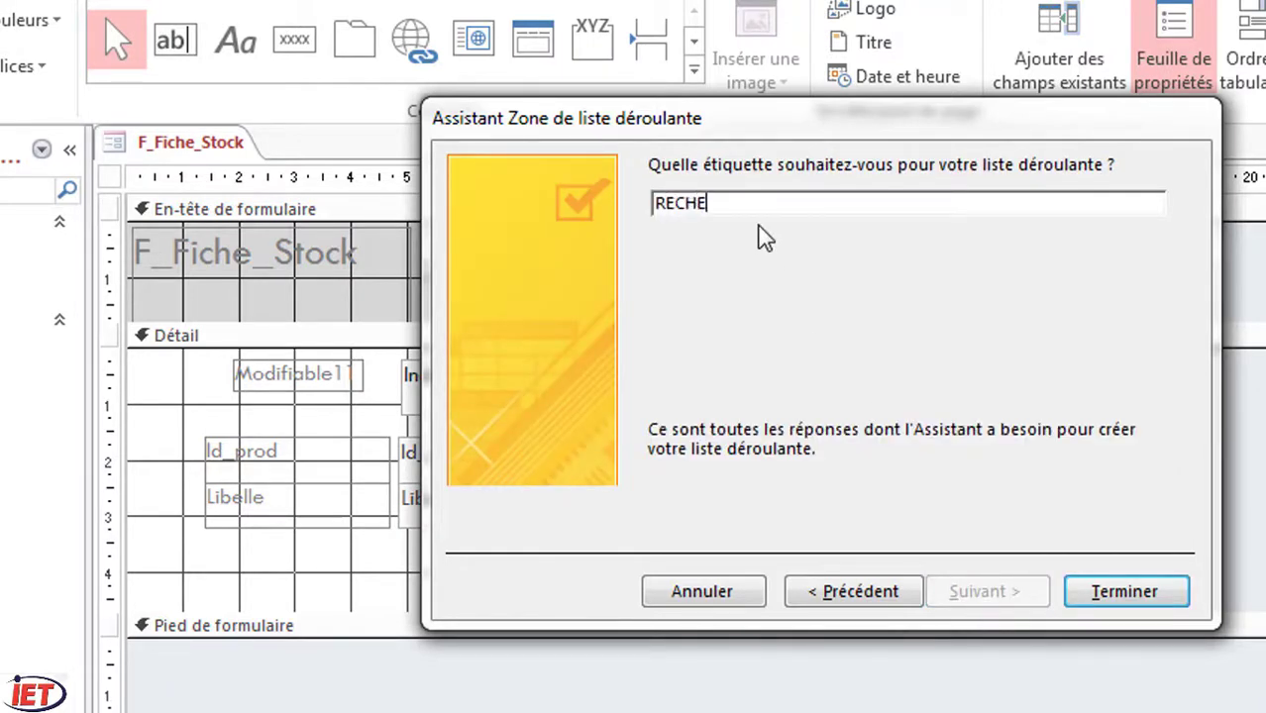
{"action": "type", "text": "RCHE"}
{"action": "left_click", "coordinate": [1120, 601]}
{"action": "left_click", "coordinate": [1124, 592]}
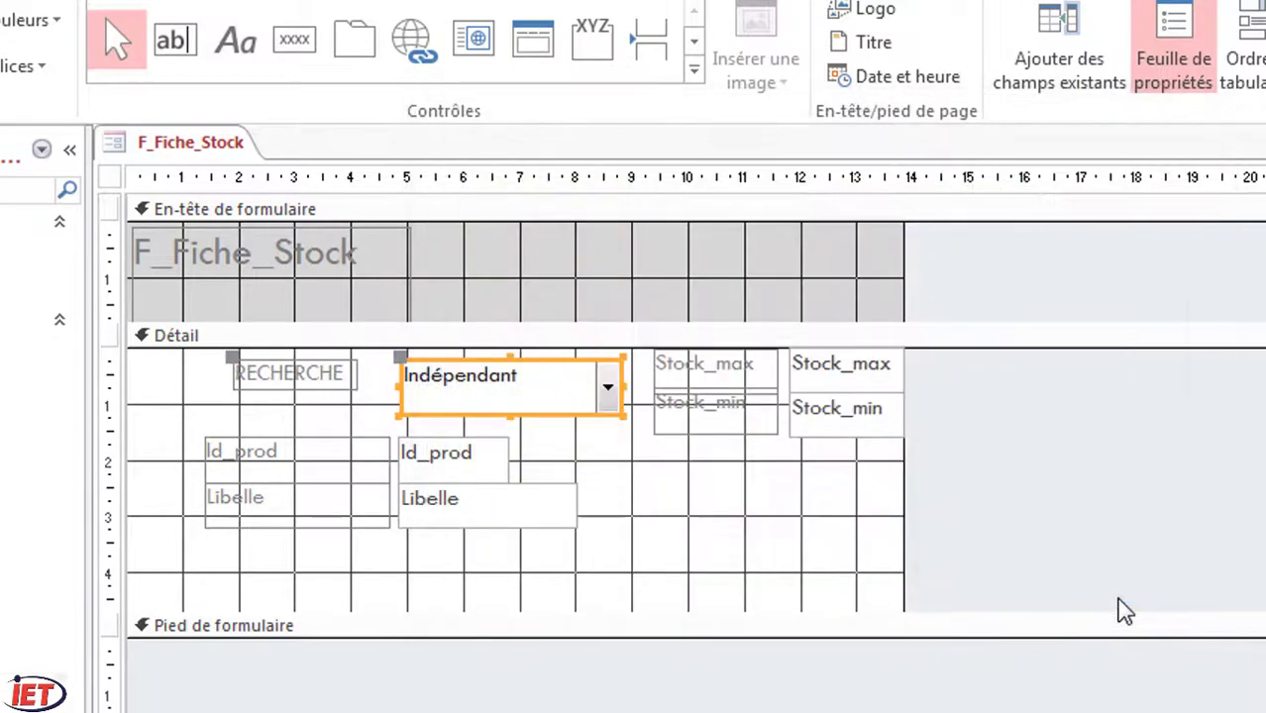
Step: Give the RECHERCHE label and its combo box the same height and move both to the Detail section's upper-left corner
{"action": "left_click_drag", "start_coordinate": [218, 384], "coordinate": [438, 404]}
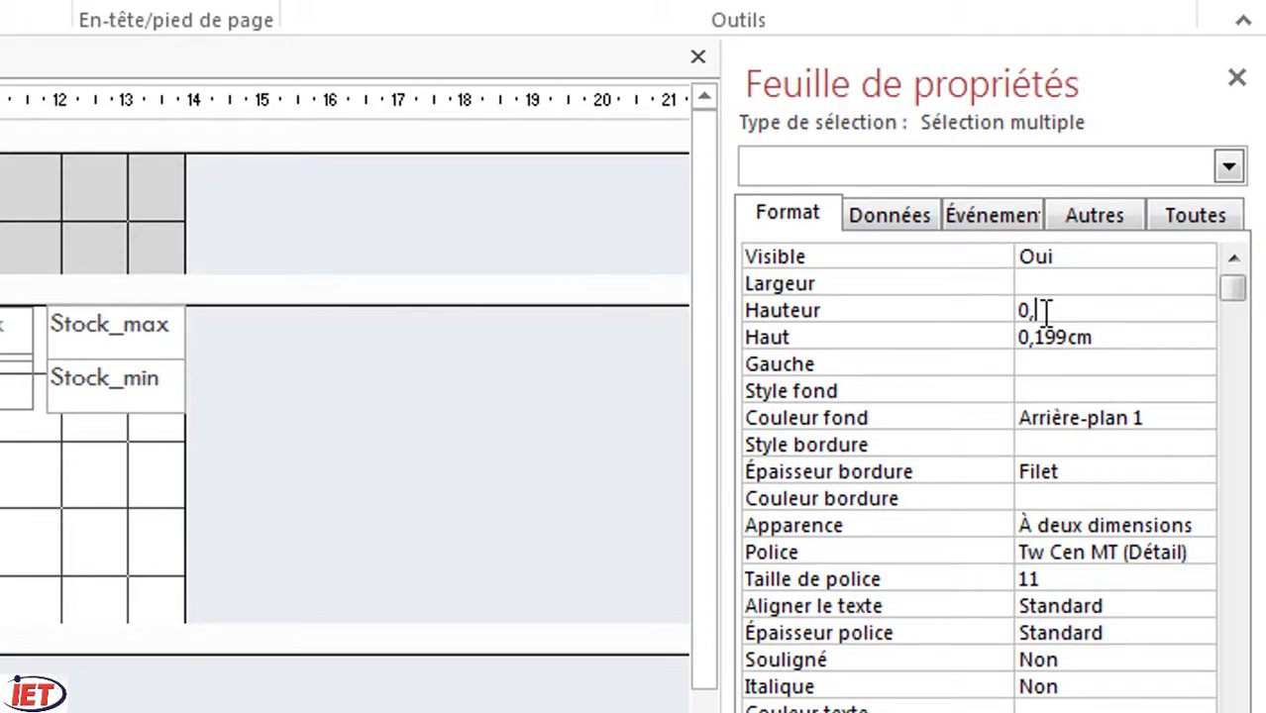
{"action": "left_click", "coordinate": [1088, 283]}
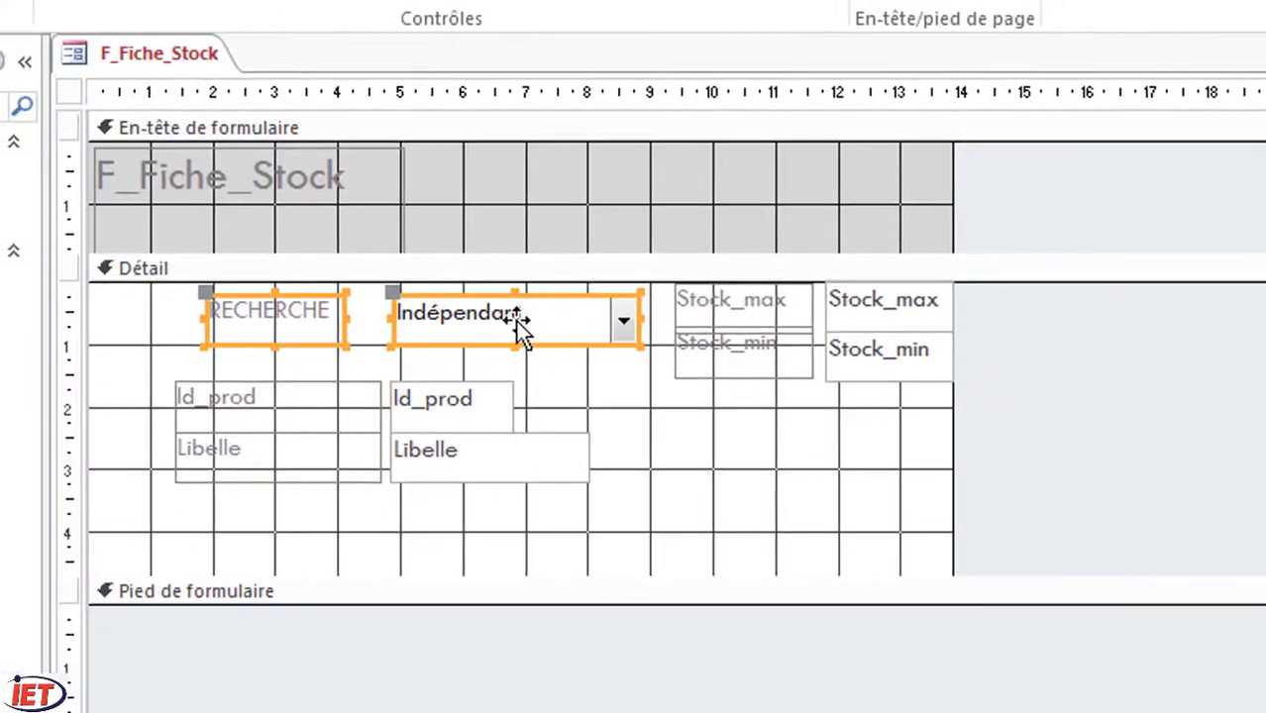
{"action": "left_click_drag", "start_coordinate": [529, 350], "coordinate": [436, 359]}
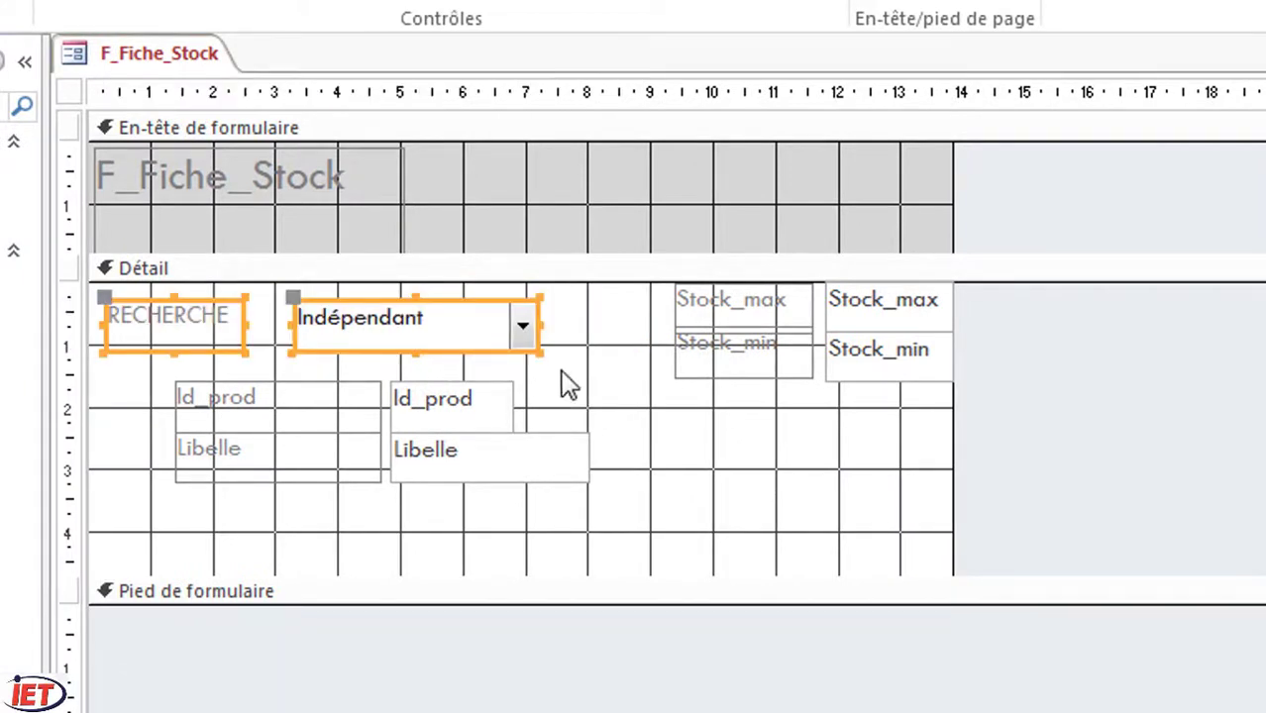
{"action": "left_click", "coordinate": [619, 433]}
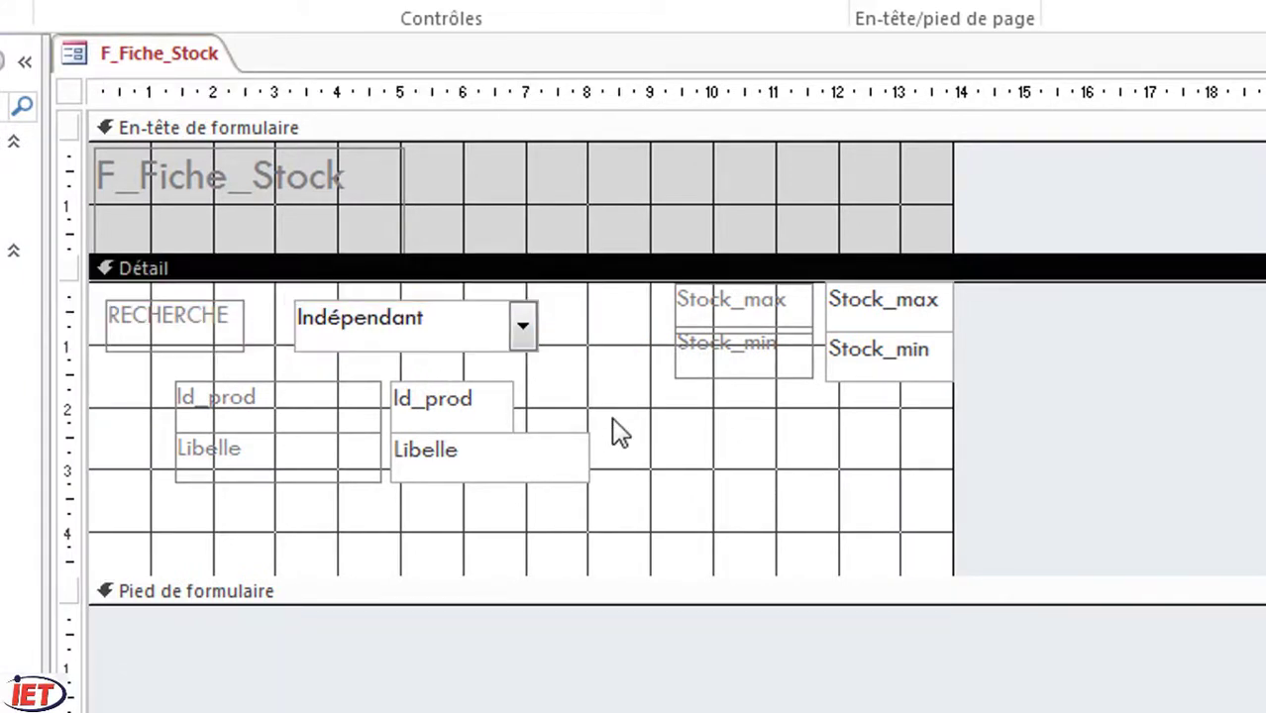
Step: Undo the latest layout change and move the Id_prod and Libelle controls up under RECHERCHE, aligned with its left edge
{"action": "key", "text": "ctrl+z"}
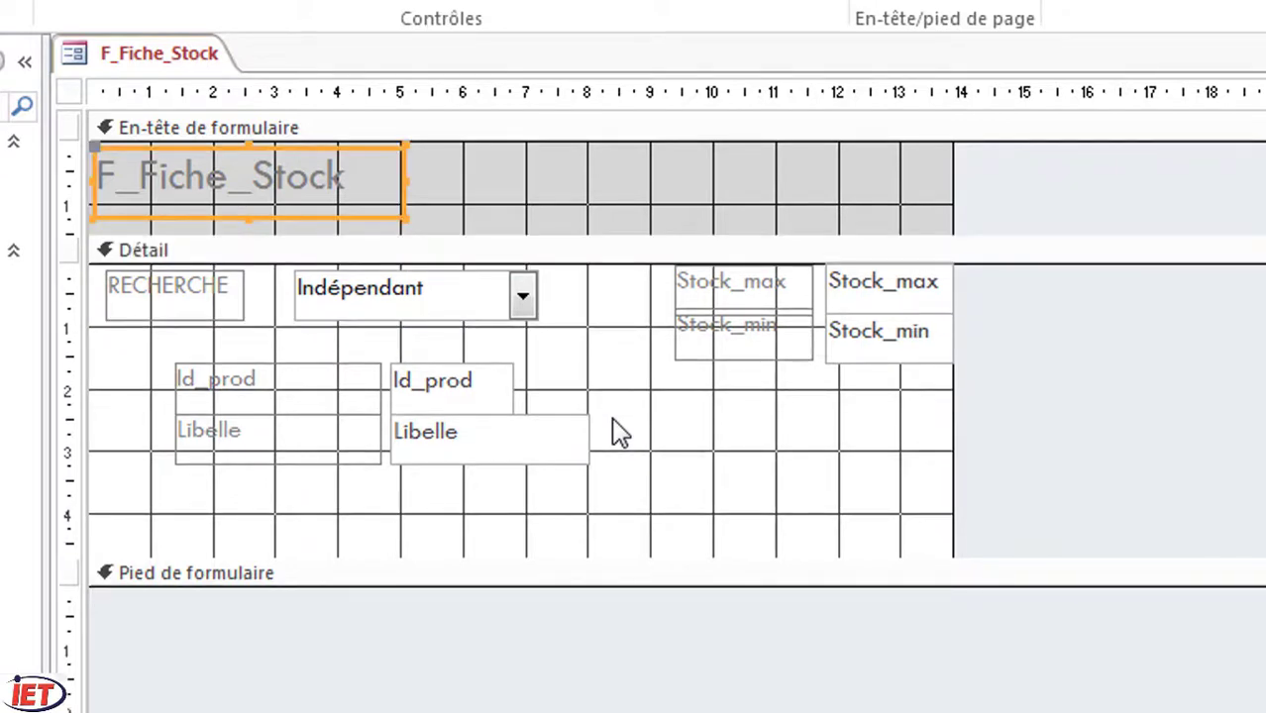
{"action": "left_click_drag", "start_coordinate": [269, 368], "coordinate": [425, 440]}
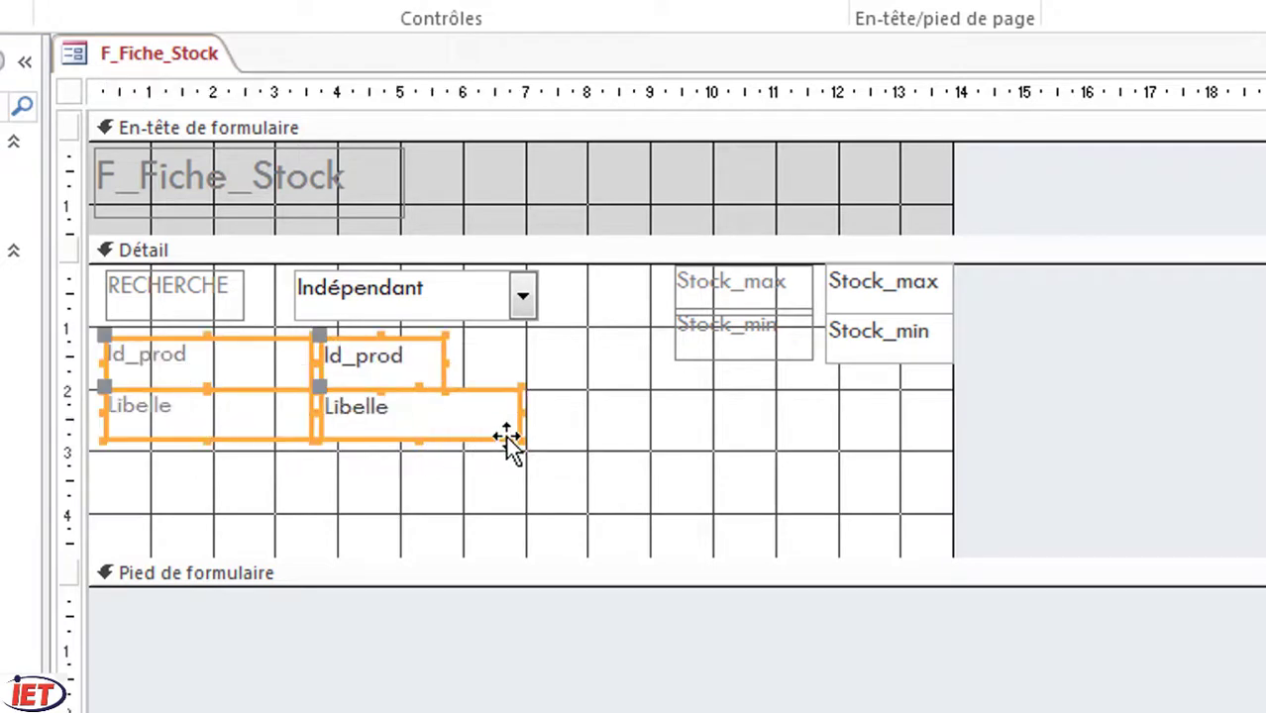
{"action": "left_click", "coordinate": [611, 439]}
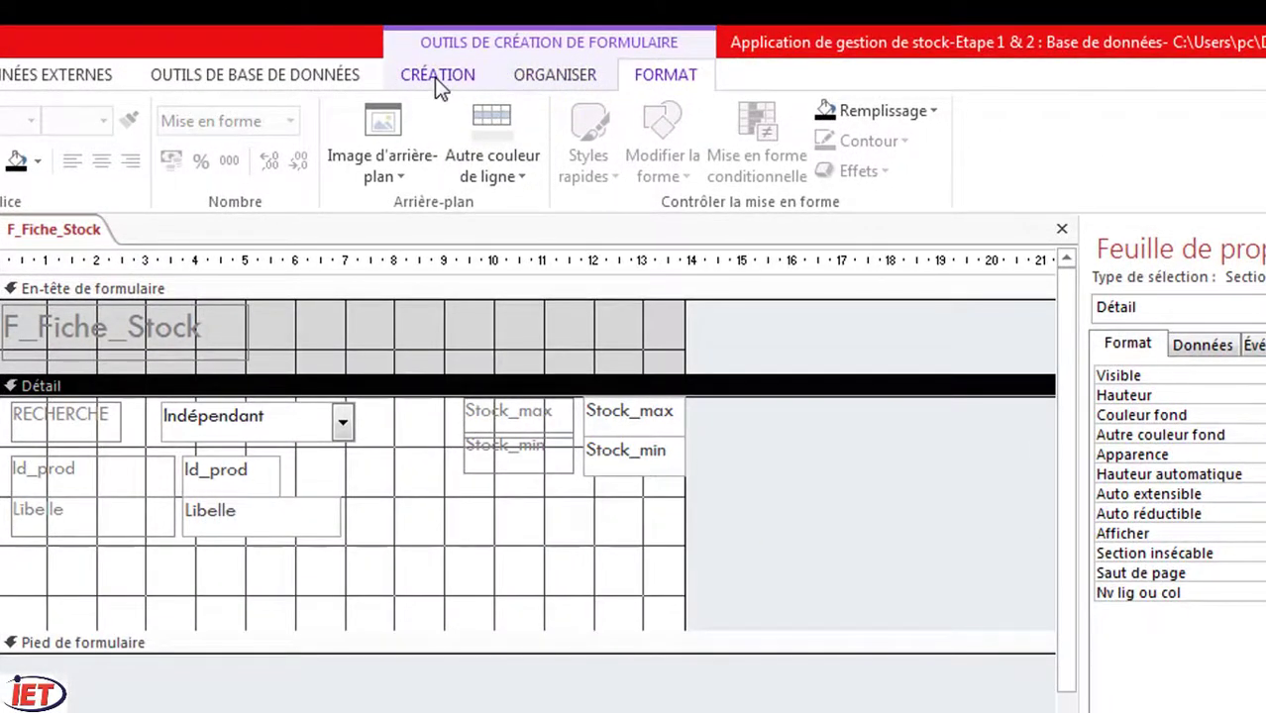
Step: Apply a black fill and white font colour to all labels, text boxes and the combo box in the Detail section
{"action": "left_click", "coordinate": [434, 77]}
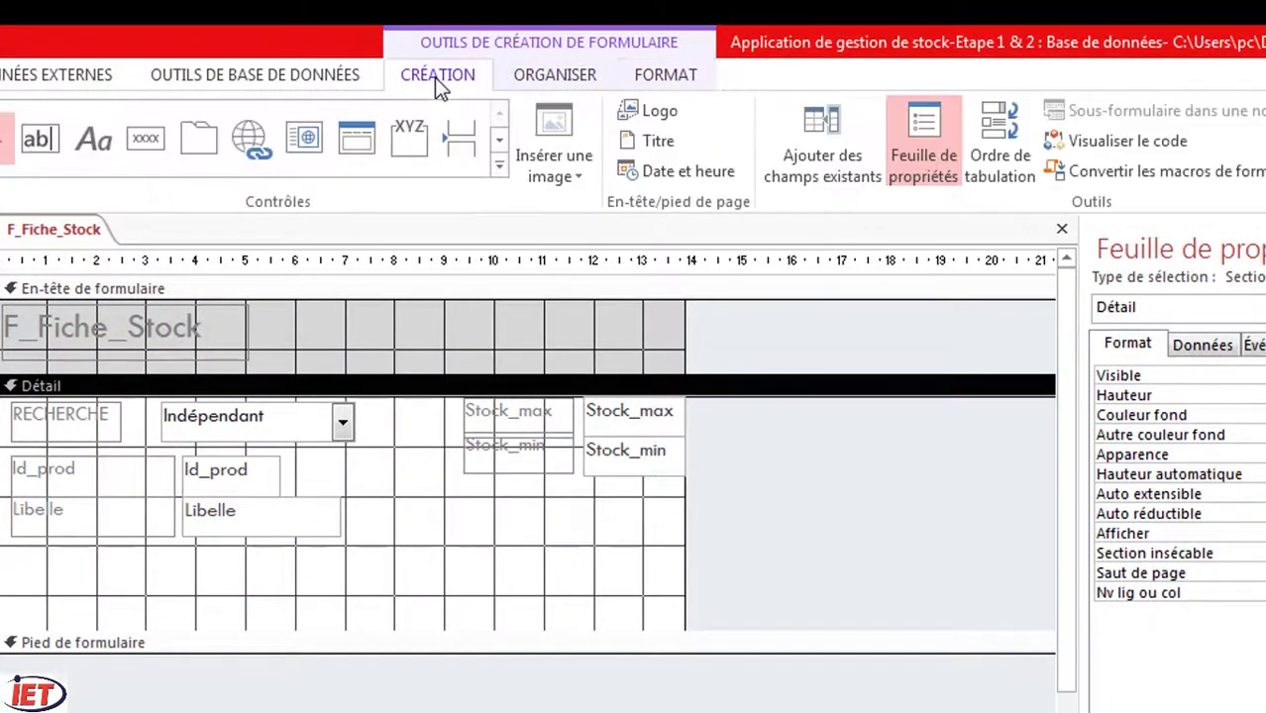
{"action": "left_click", "coordinate": [662, 79]}
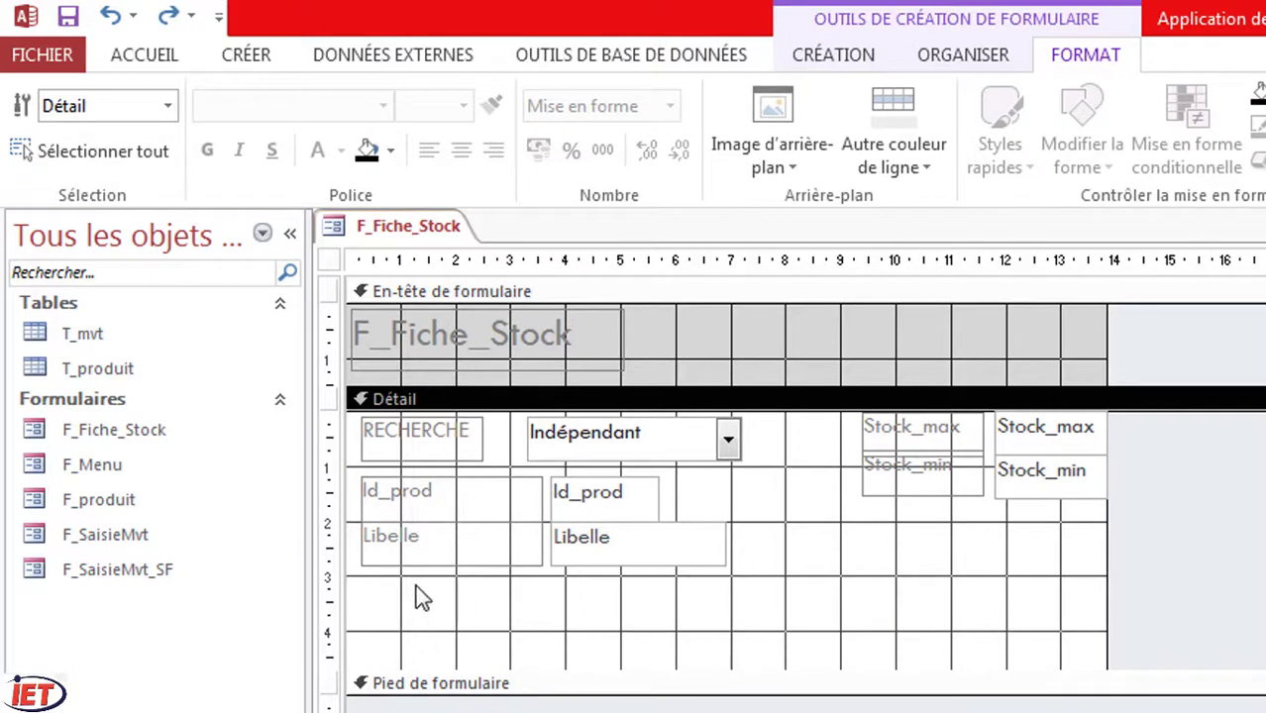
{"action": "left_click_drag", "start_coordinate": [415, 587], "coordinate": [1085, 443]}
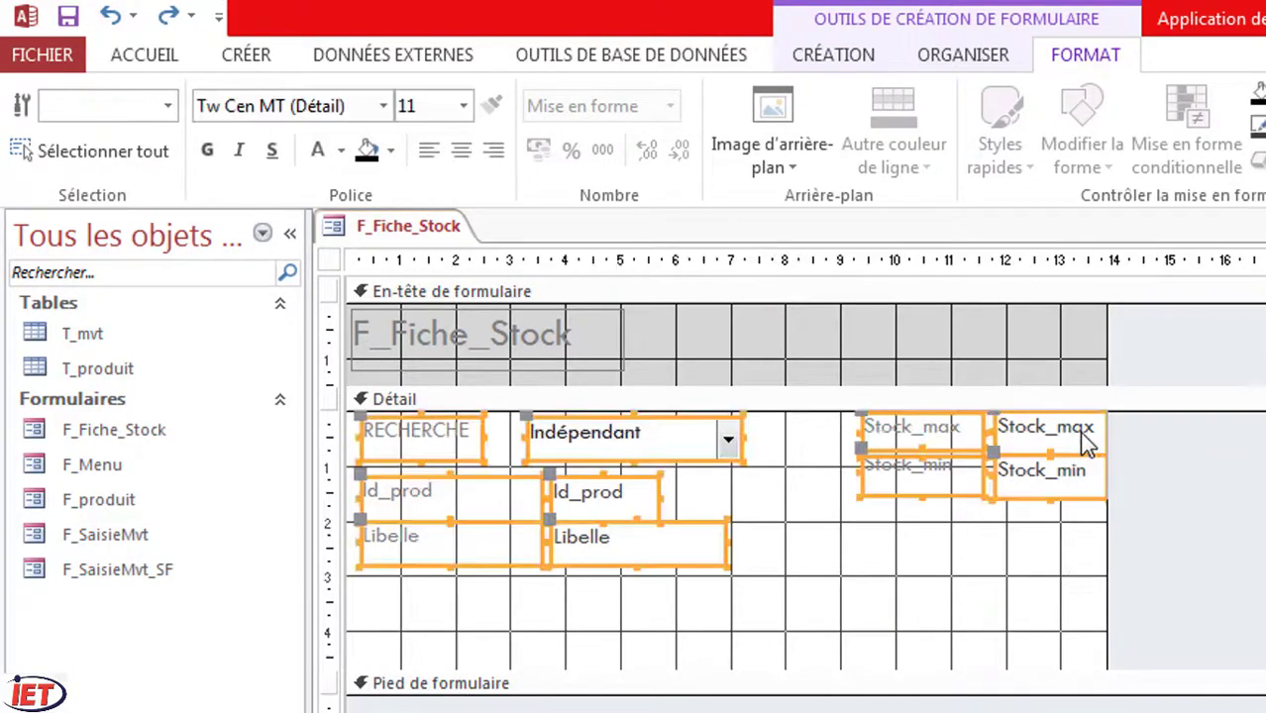
{"action": "left_click", "coordinate": [394, 157]}
{"action": "left_click", "coordinate": [391, 248]}
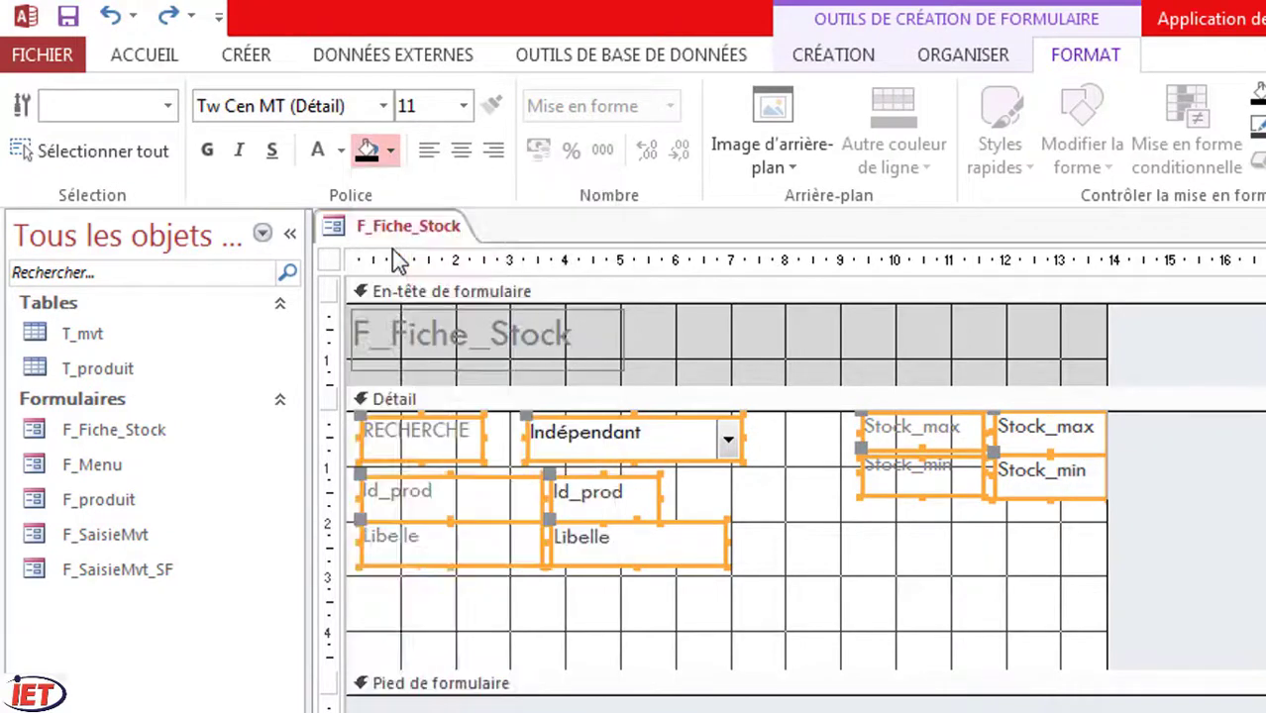
{"action": "left_click", "coordinate": [340, 151]}
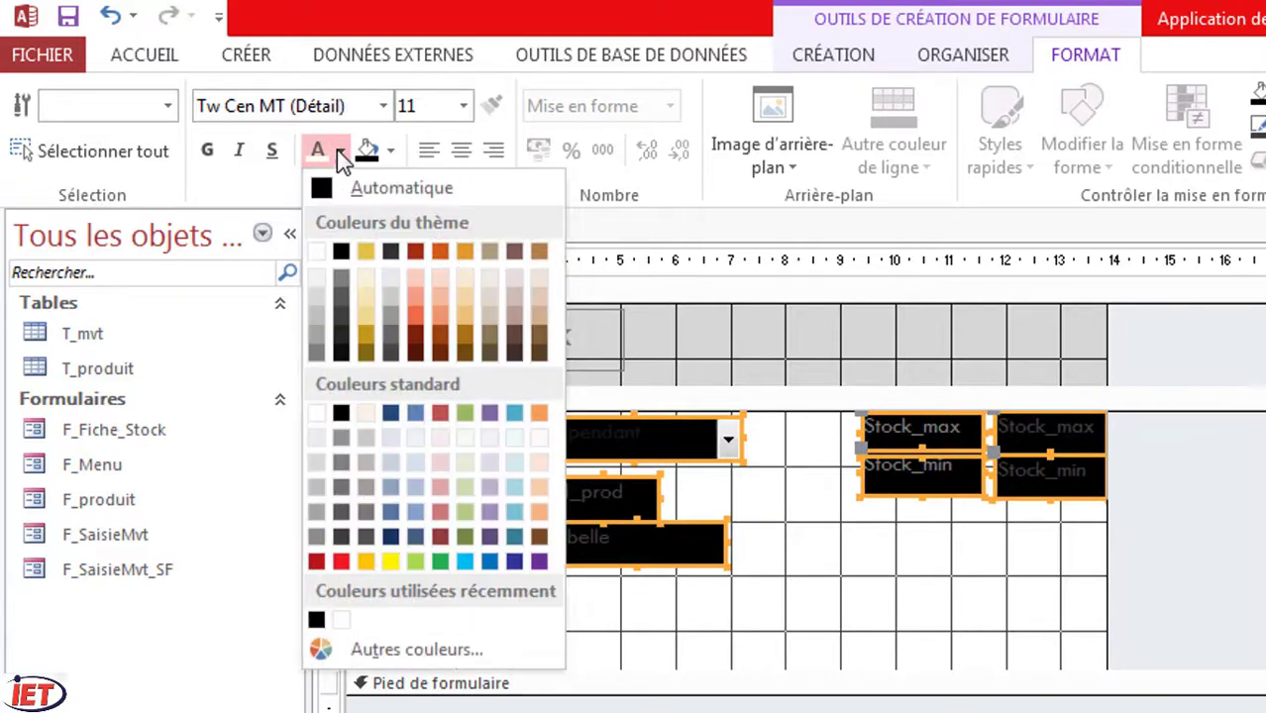
{"action": "left_click", "coordinate": [317, 251]}
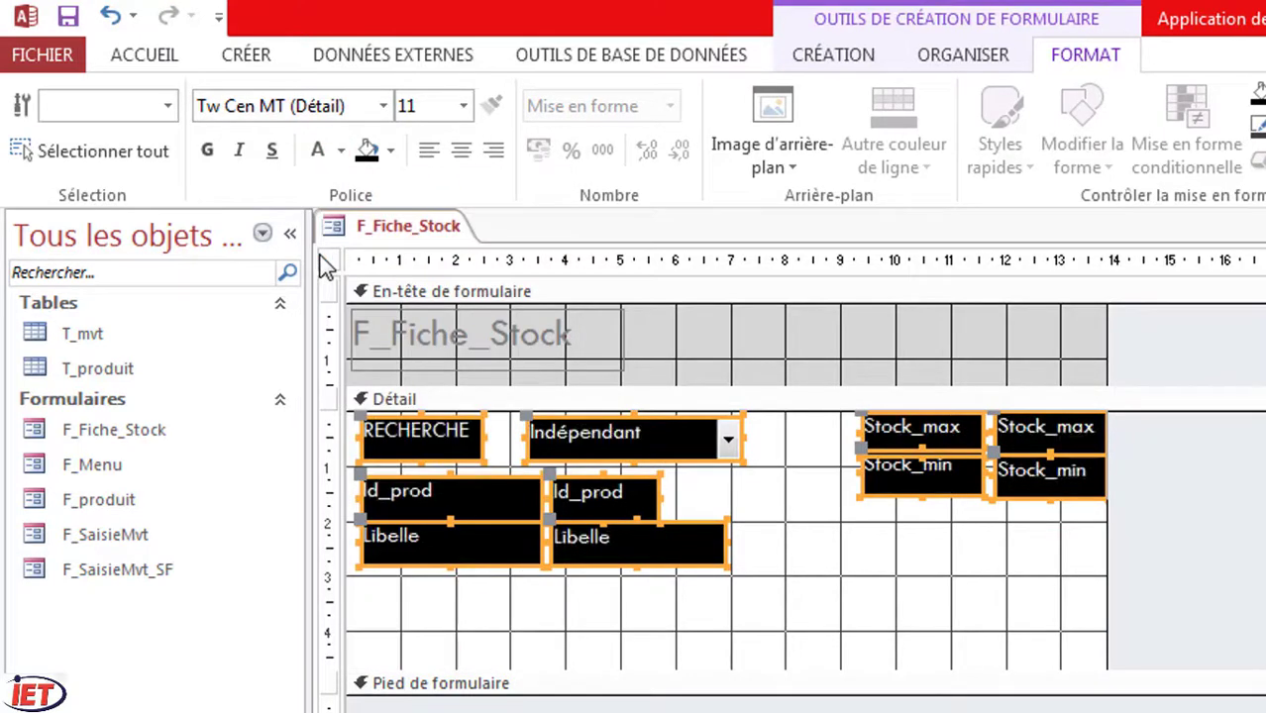
Step: Make the text of all Detail section controls bold and set its font size to 12
{"action": "left_click", "coordinate": [205, 151]}
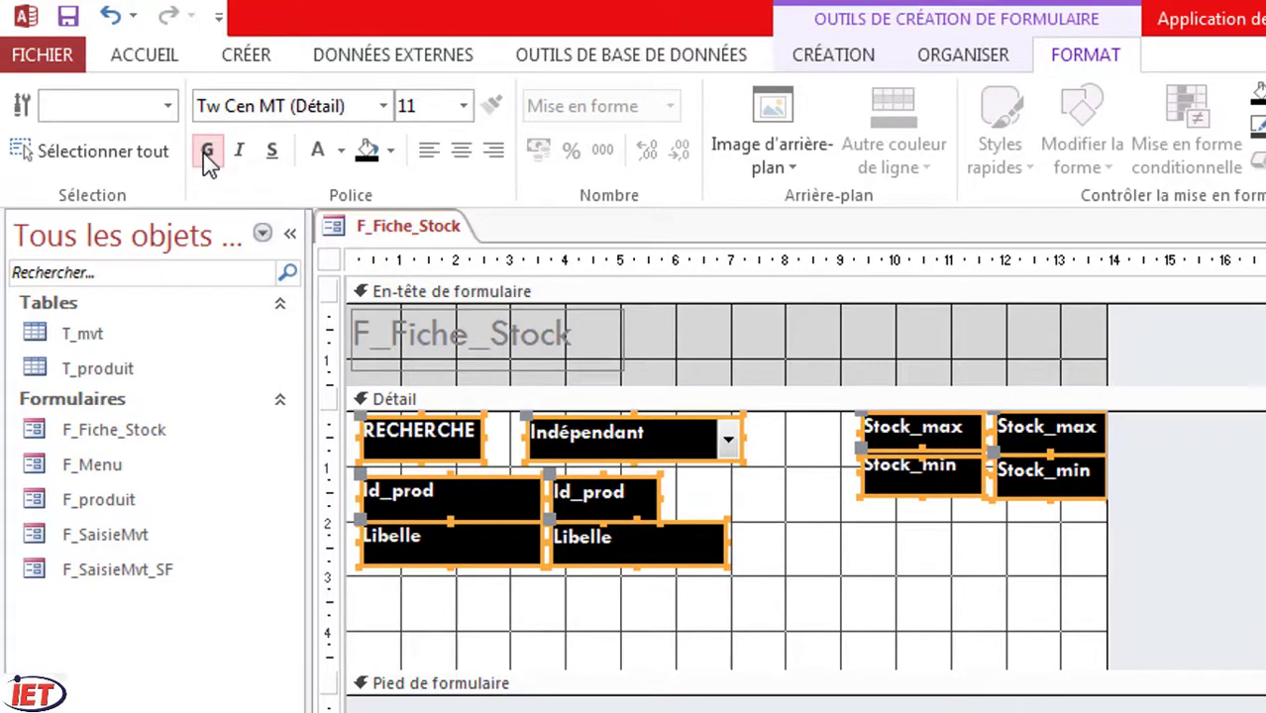
{"action": "left_click", "coordinate": [464, 106]}
{"action": "left_click", "coordinate": [440, 254]}
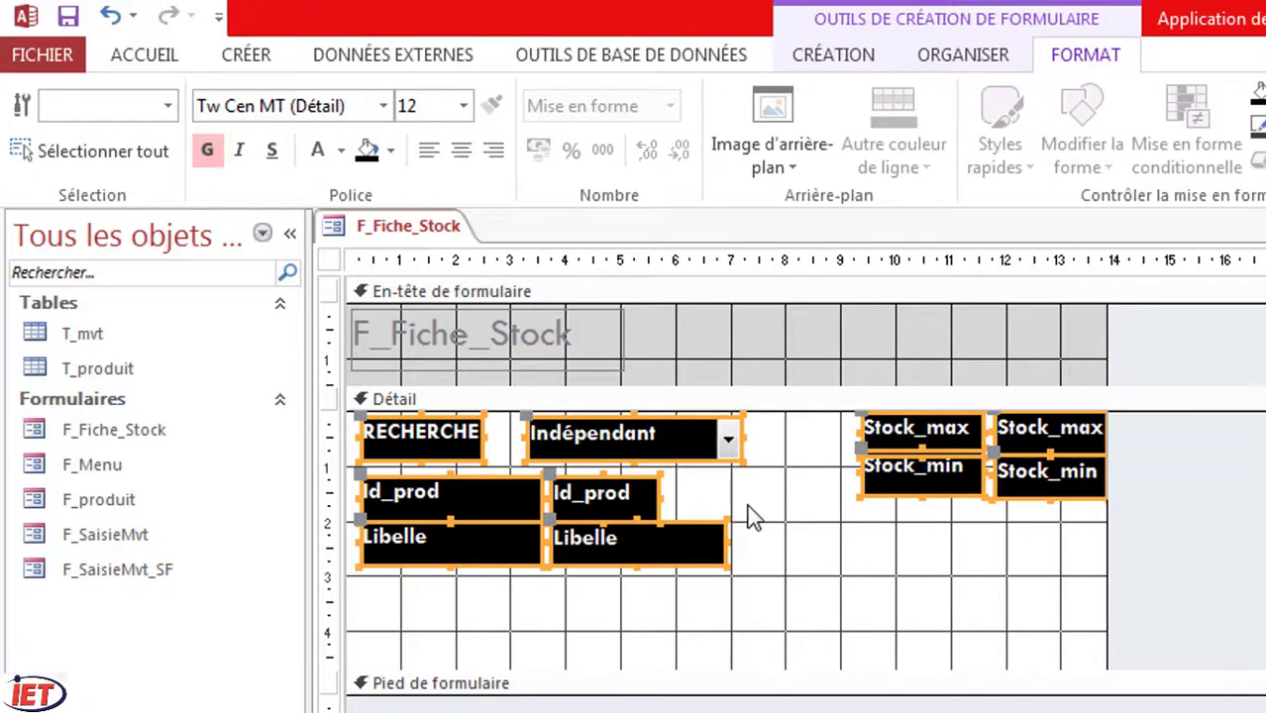
{"action": "left_click", "coordinate": [803, 535]}
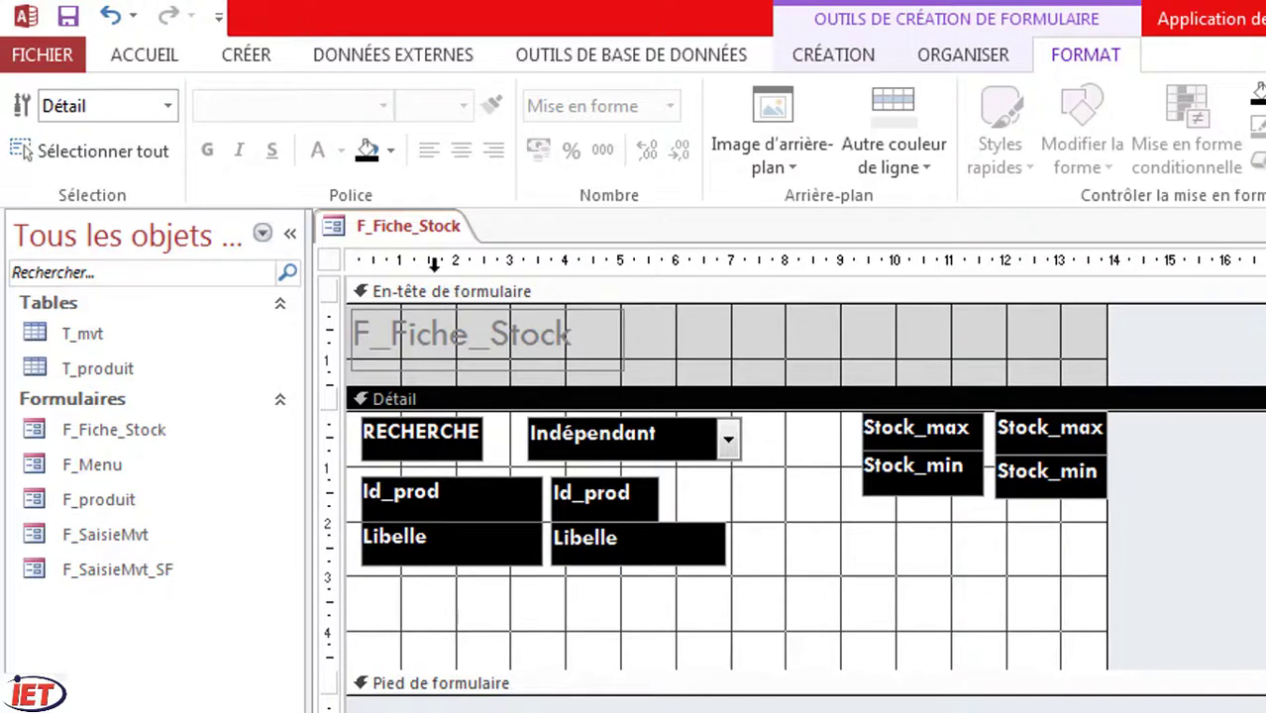
Step: Show F_Fiche_Stock in form view and test the RECHERCHE combo box by choosing Souris and MODEM
{"action": "left_click", "coordinate": [142, 56]}
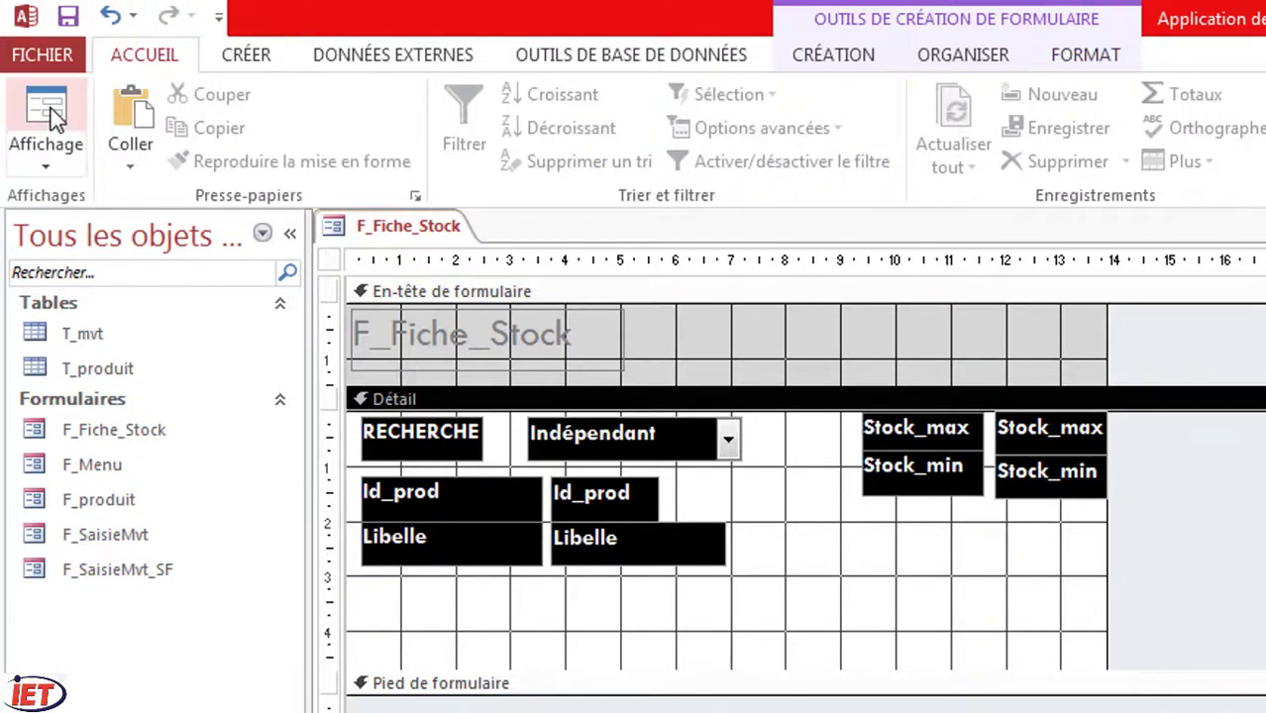
{"action": "left_click", "coordinate": [48, 166]}
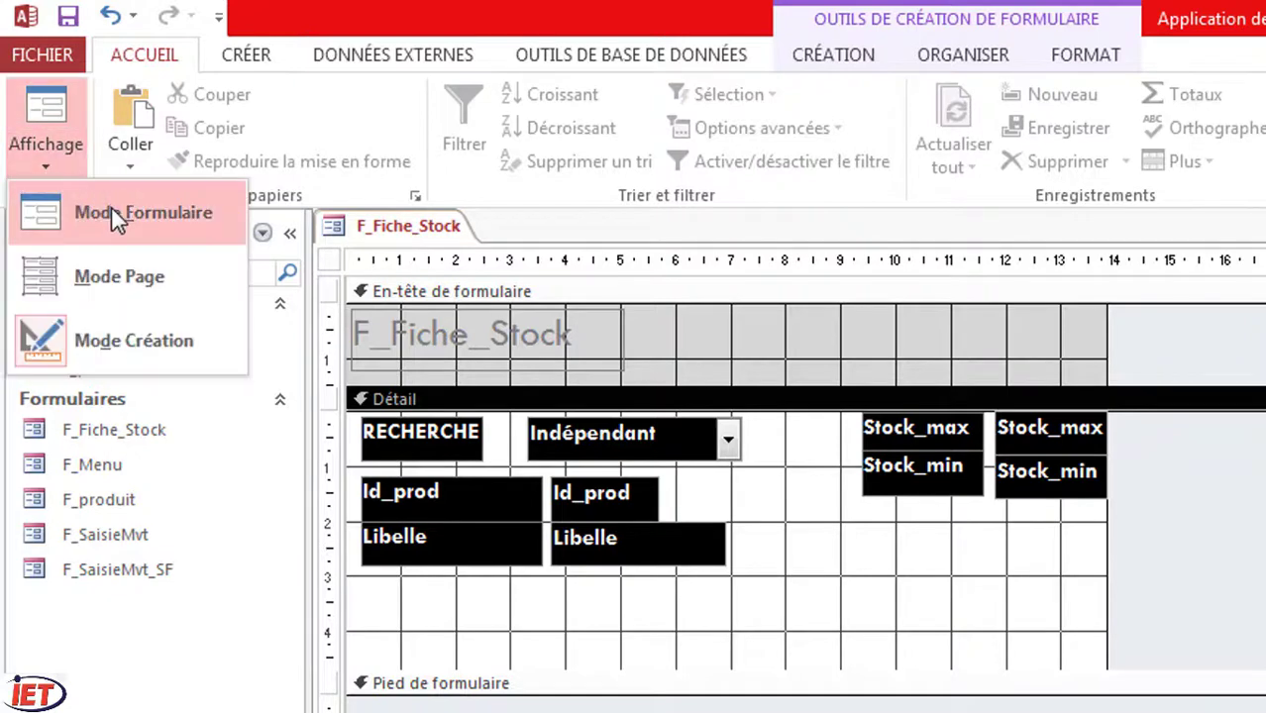
{"action": "left_click", "coordinate": [111, 206]}
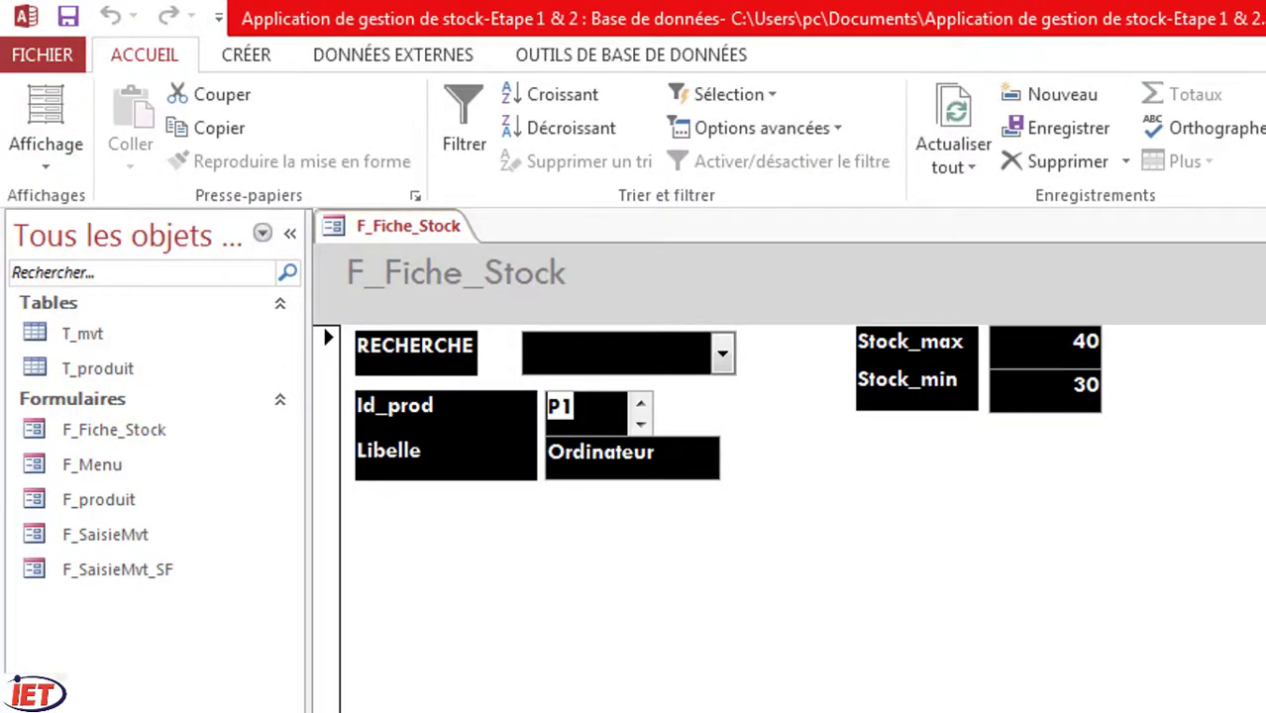
{"action": "left_click", "coordinate": [723, 353]}
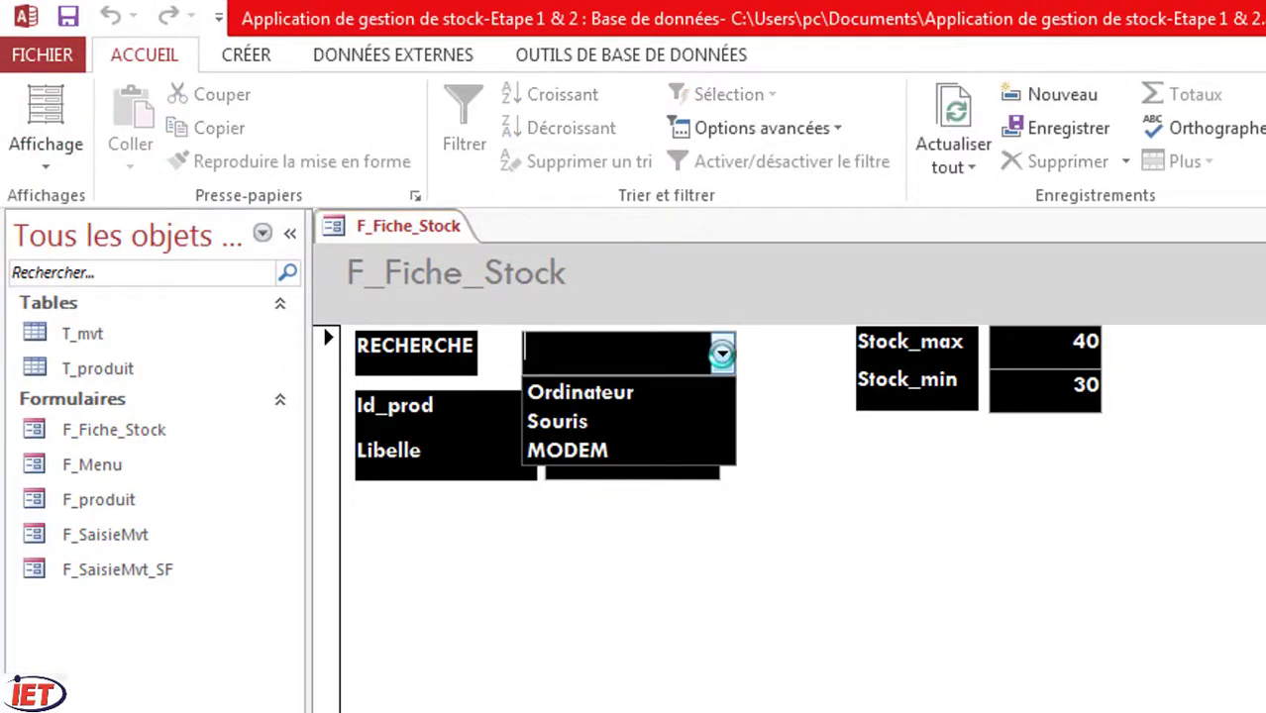
{"action": "left_click", "coordinate": [674, 424]}
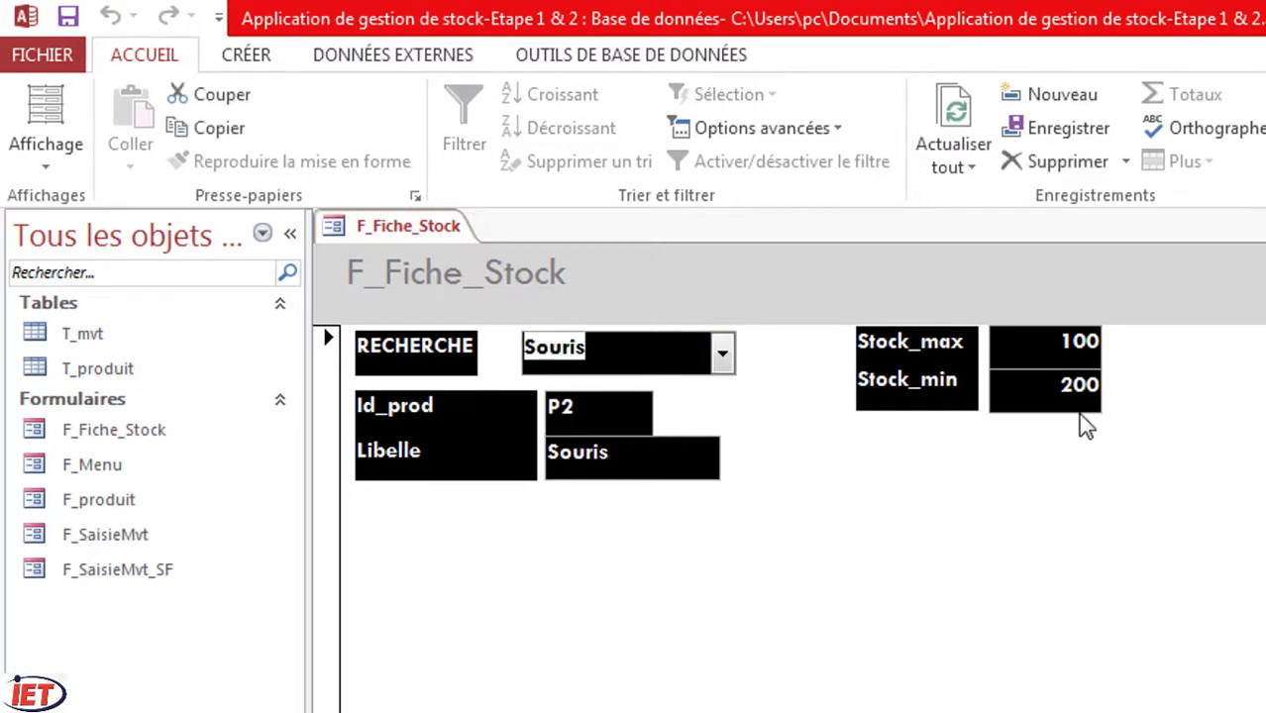
{"action": "left_click", "coordinate": [726, 355]}
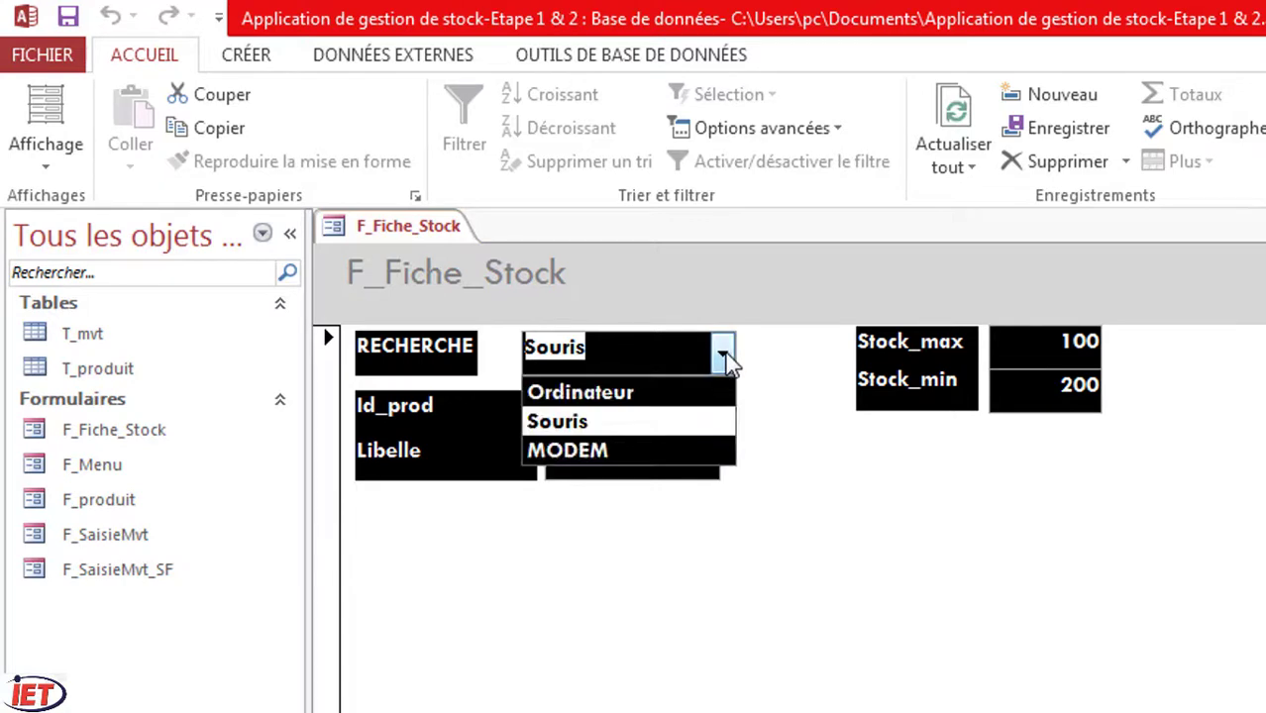
{"action": "left_click", "coordinate": [660, 458]}
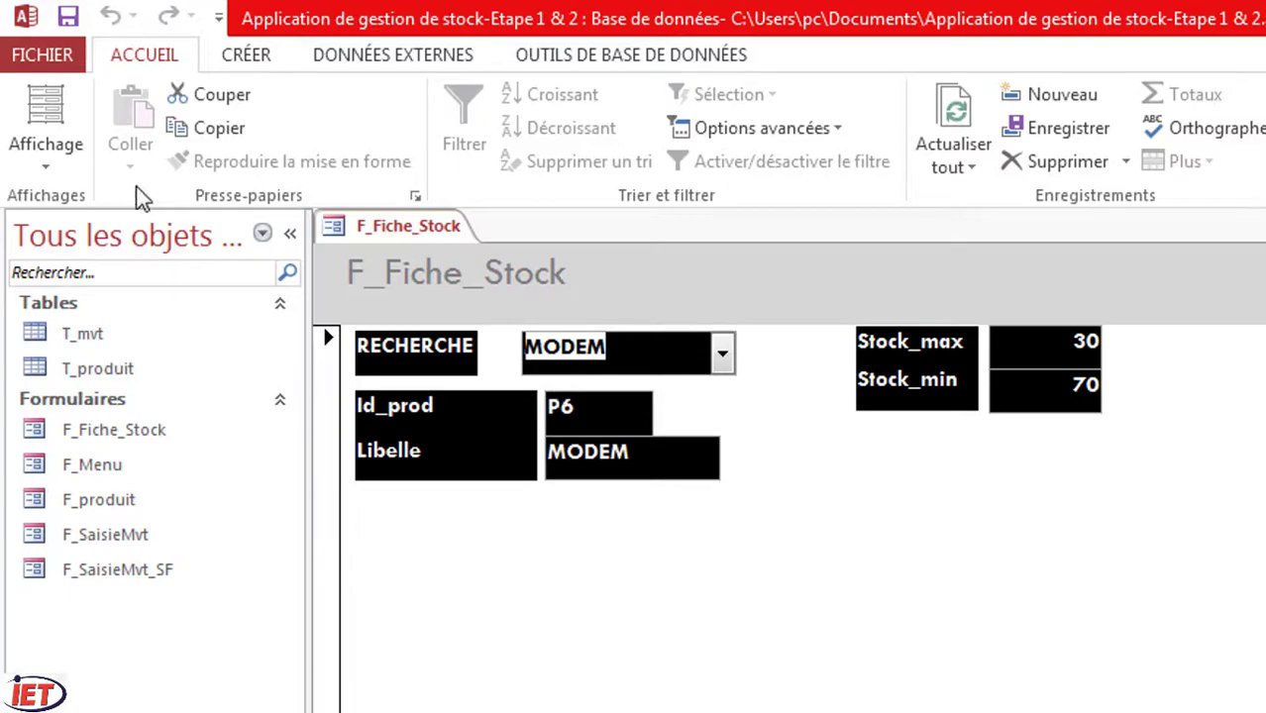
Step: Back in design view, move the title label to the middle of the form header and give it a black fill and white font colour
{"action": "left_click", "coordinate": [47, 164]}
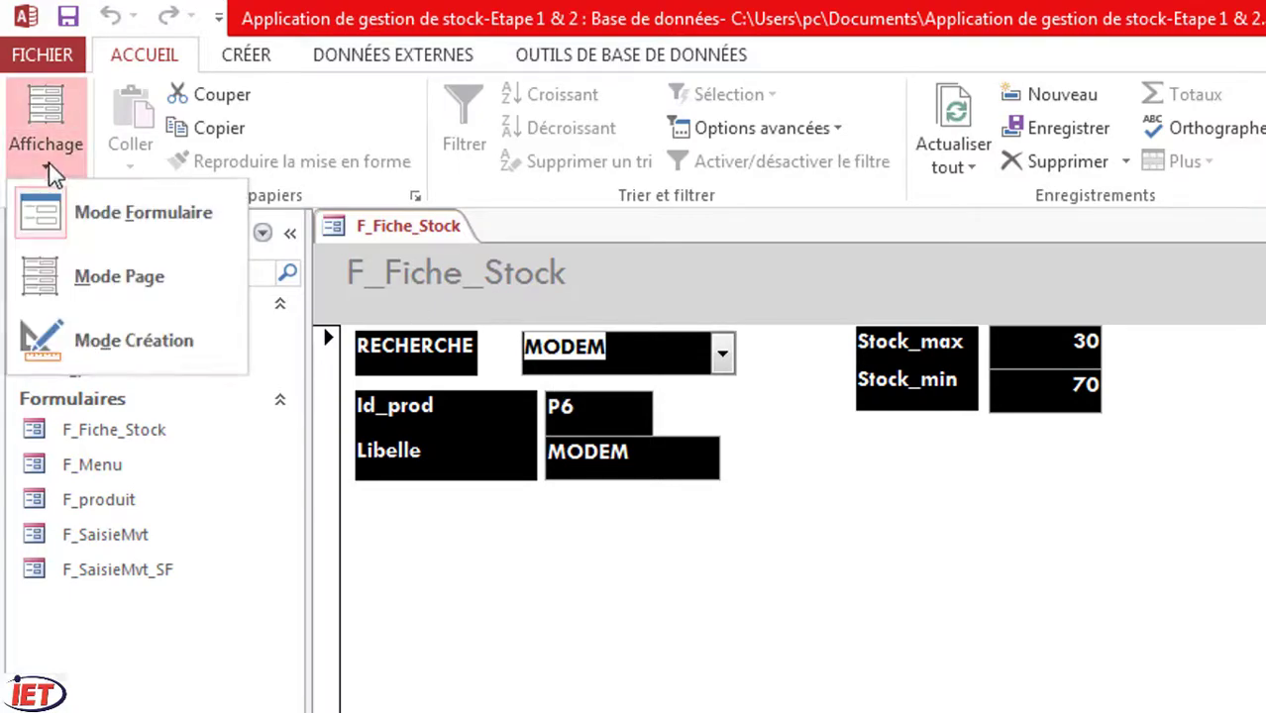
{"action": "left_click", "coordinate": [94, 332]}
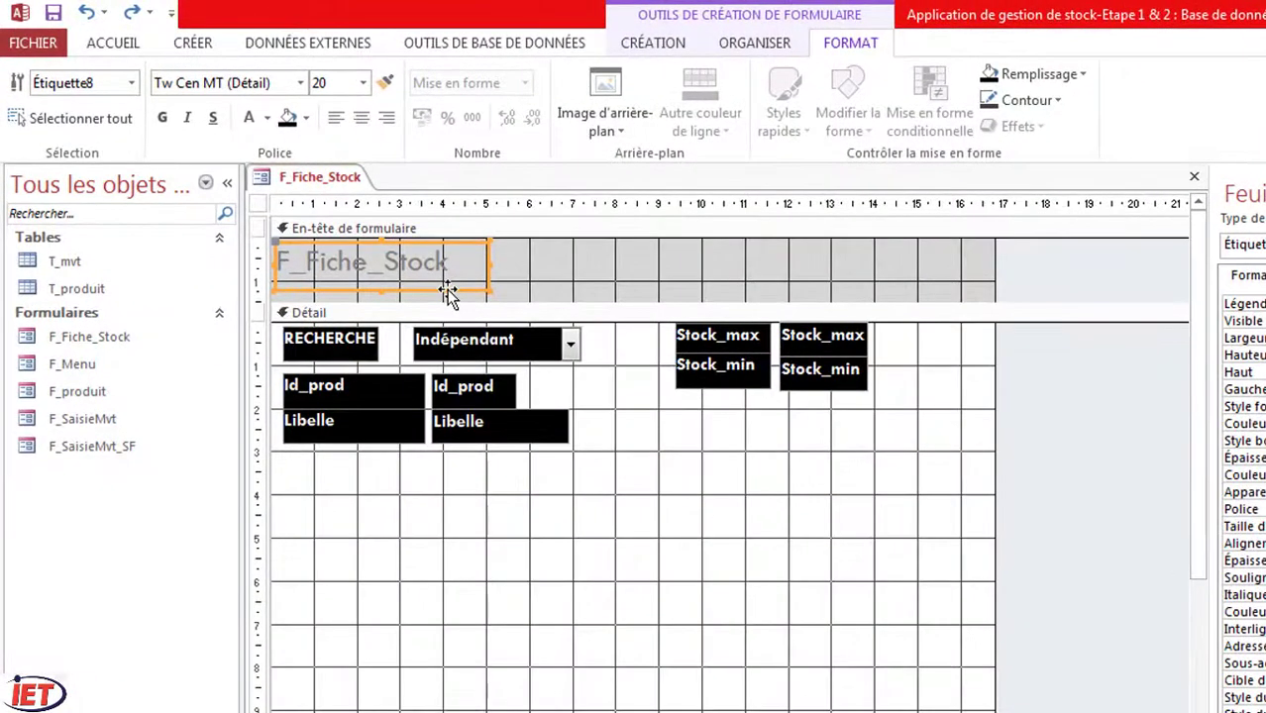
{"action": "left_click_drag", "start_coordinate": [447, 290], "coordinate": [640, 290]}
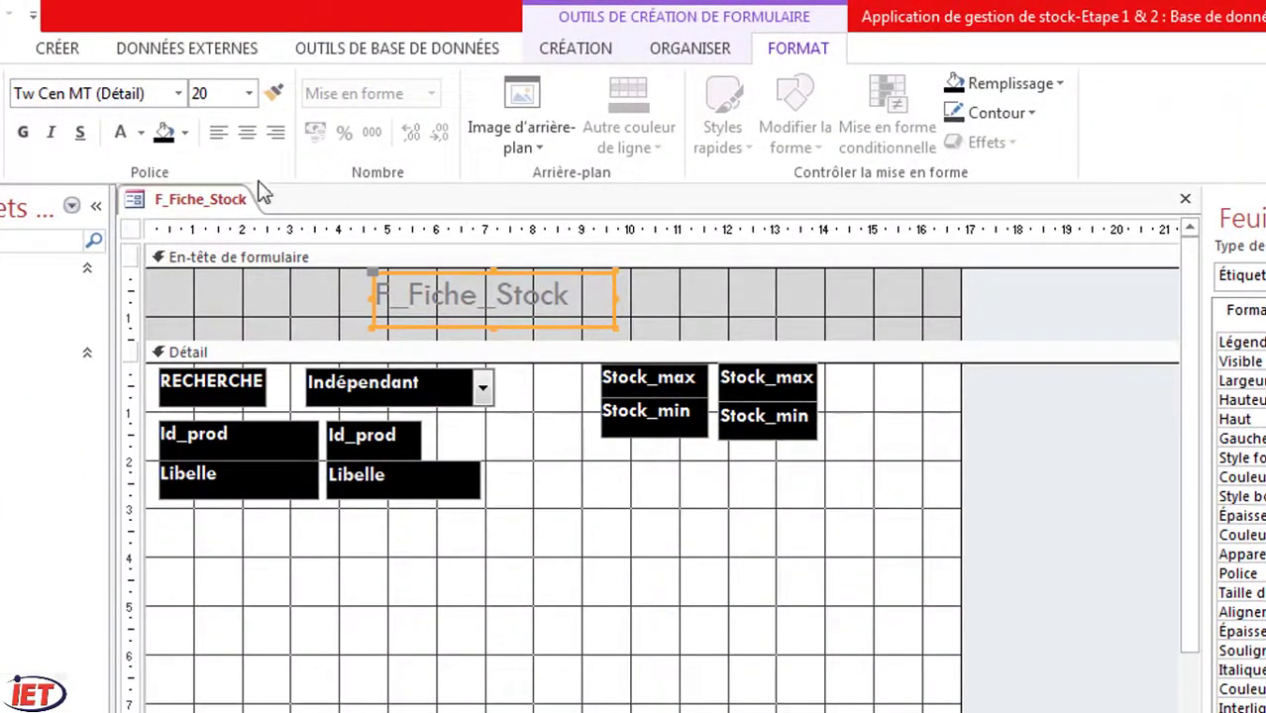
{"action": "left_click", "coordinate": [187, 138]}
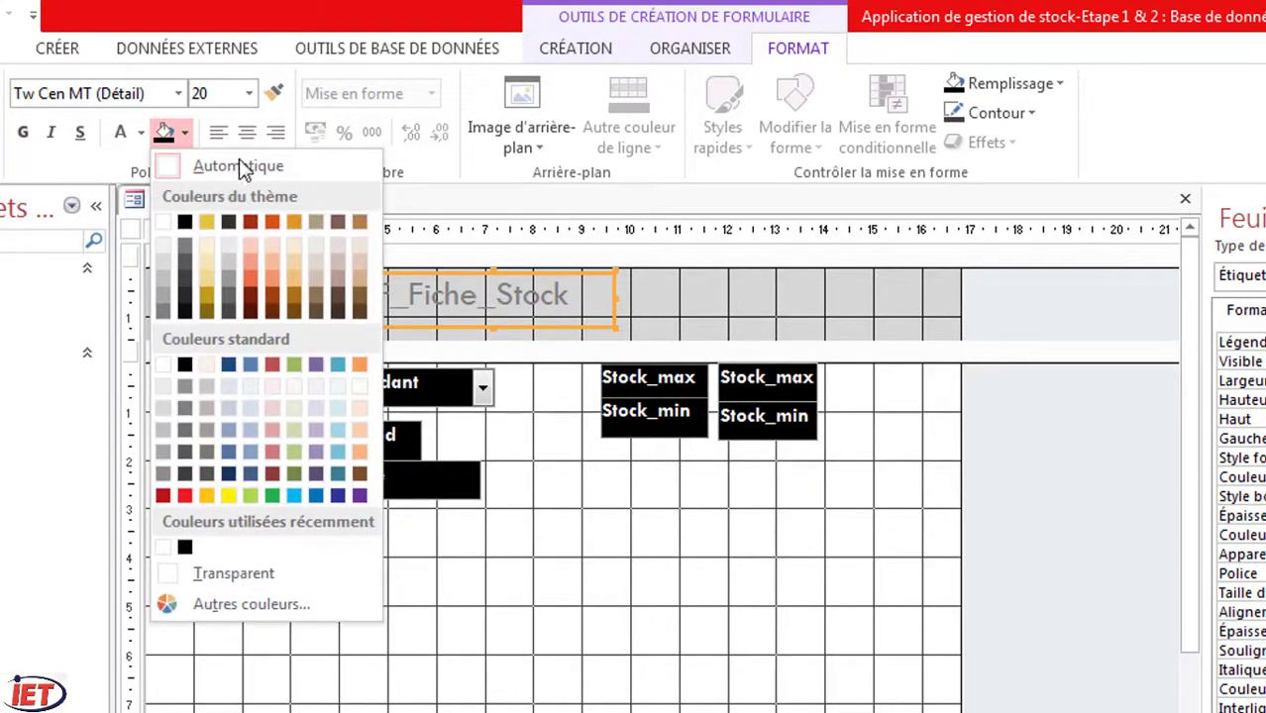
{"action": "left_click", "coordinate": [183, 220]}
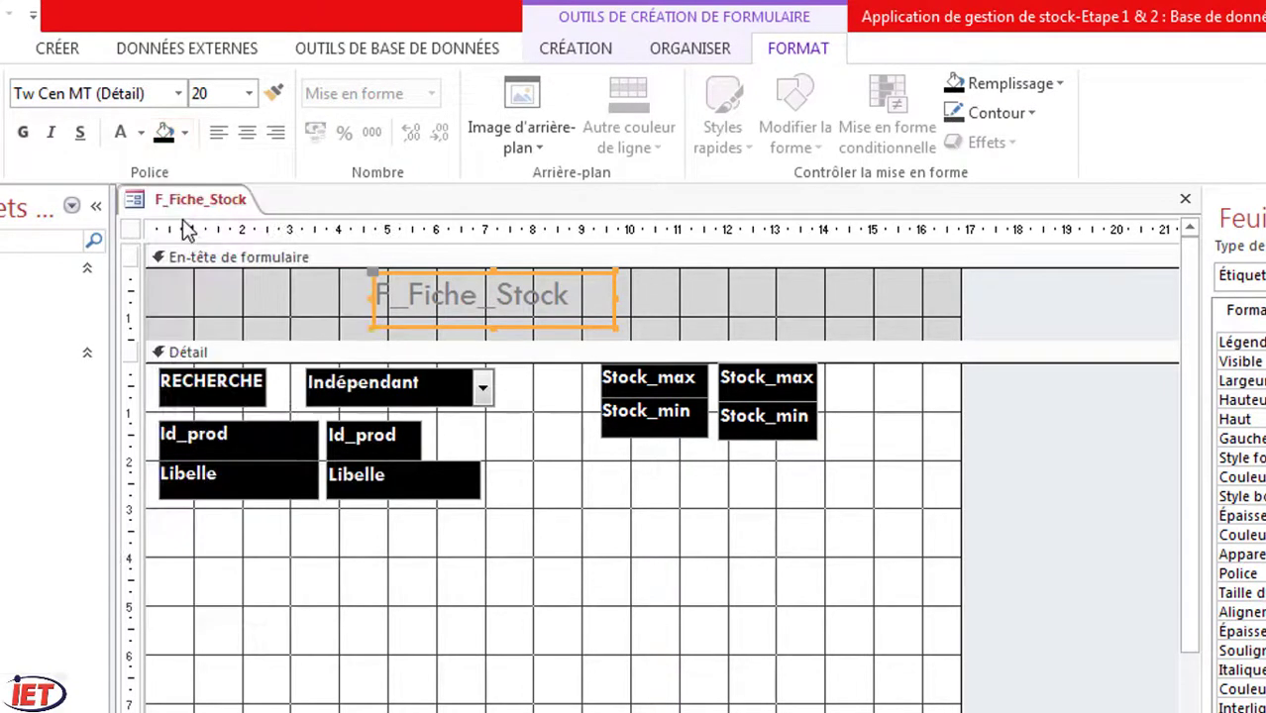
{"action": "left_click", "coordinate": [141, 135]}
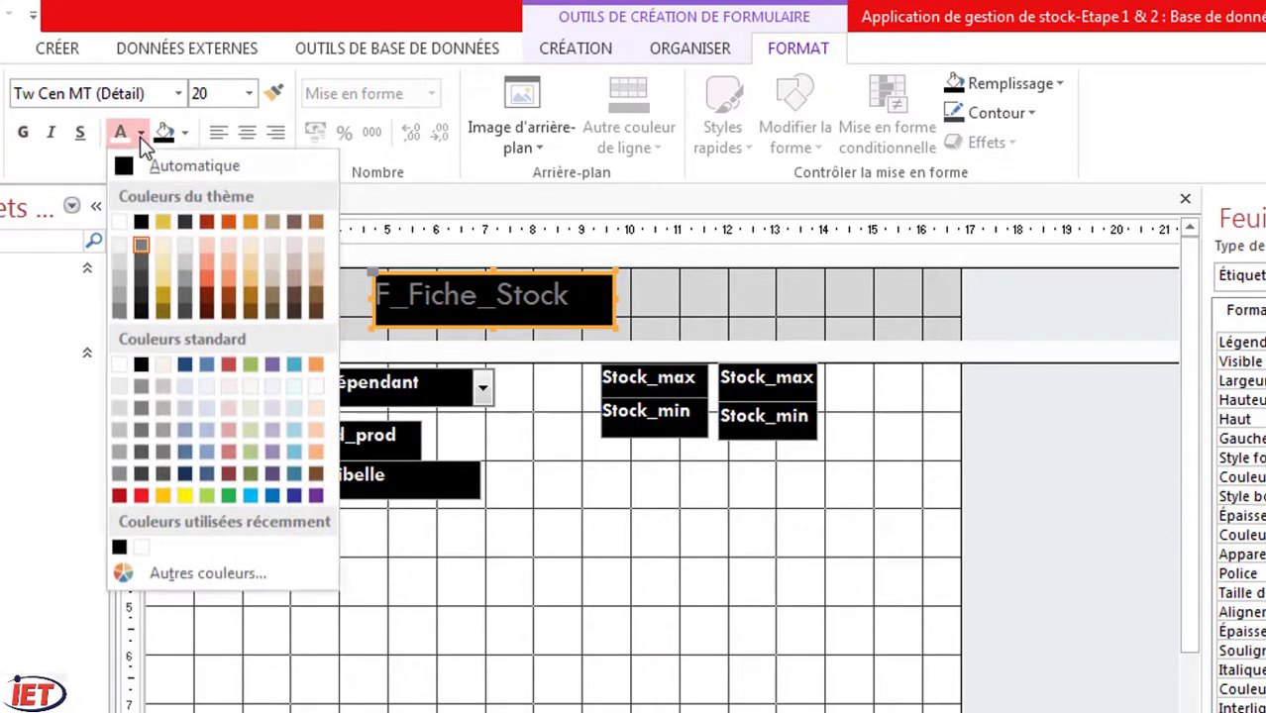
{"action": "left_click", "coordinate": [120, 221]}
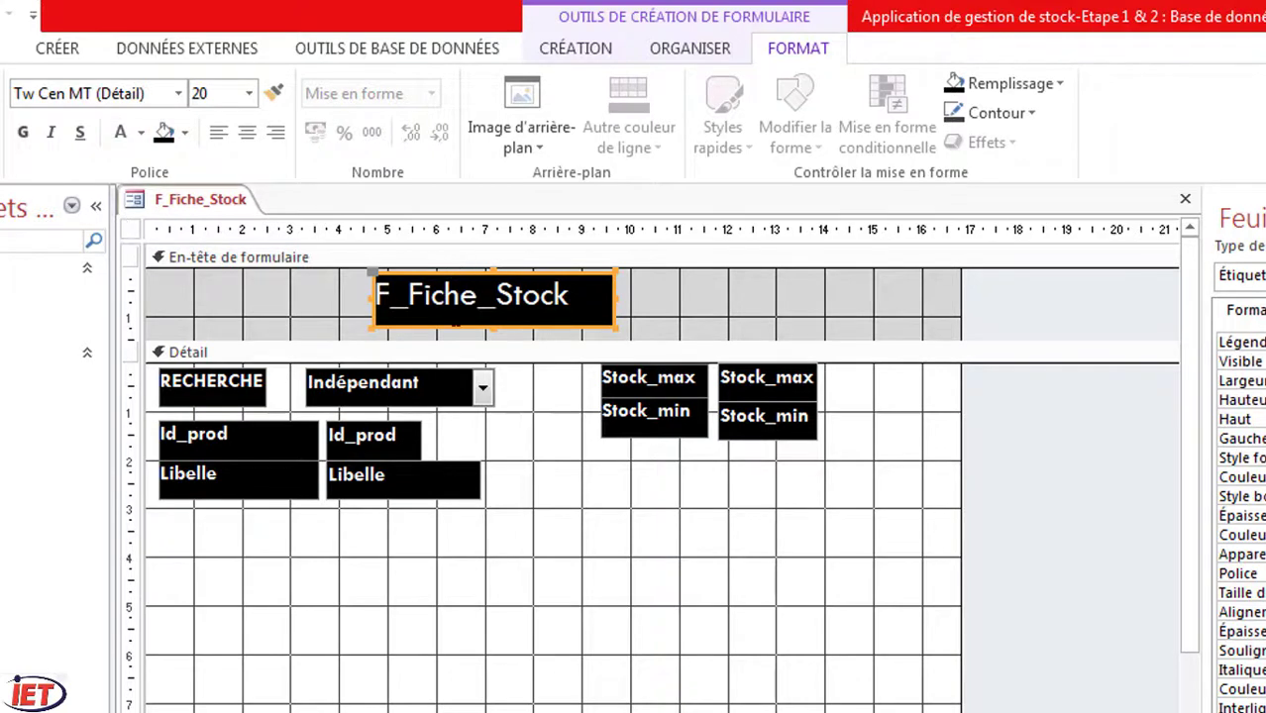
Step: Change the header label's text to "Fiche de Stock"
{"action": "left_click", "coordinate": [406, 294]}
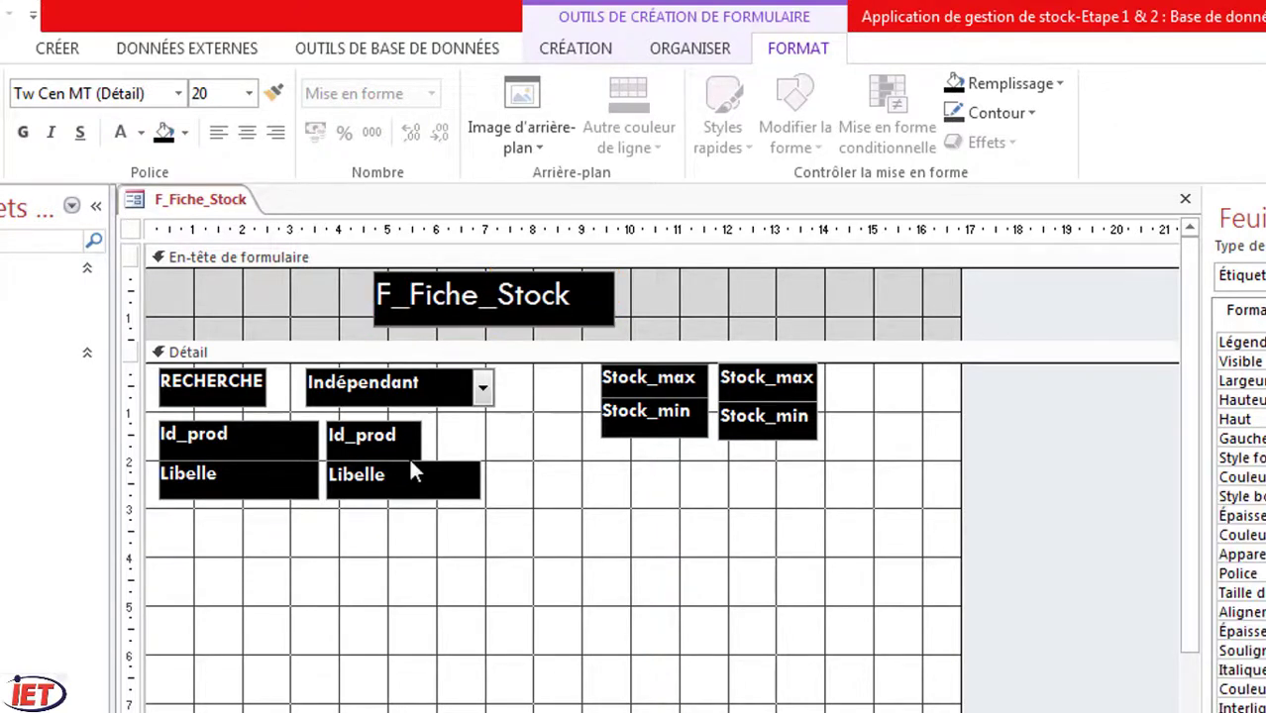
{"action": "key", "text": "BackSpace"}
{"action": "key", "text": "BackSpace"}
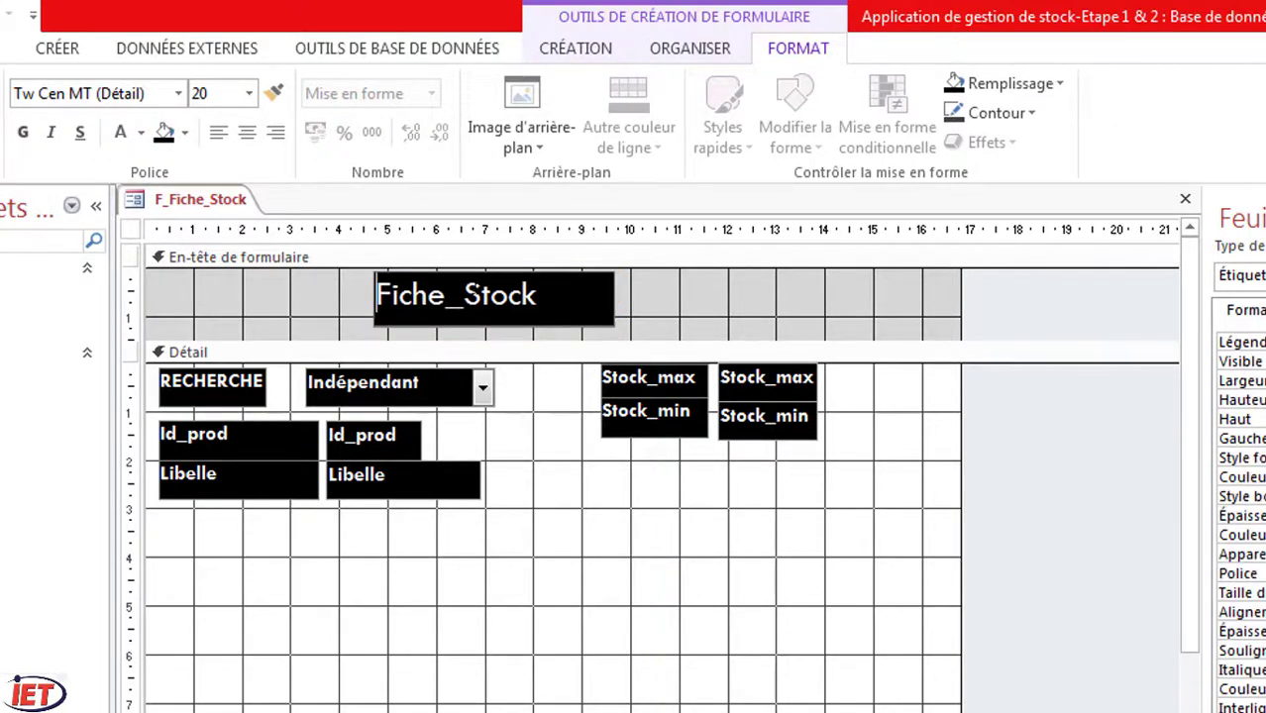
{"action": "key", "text": "BackSpace"}
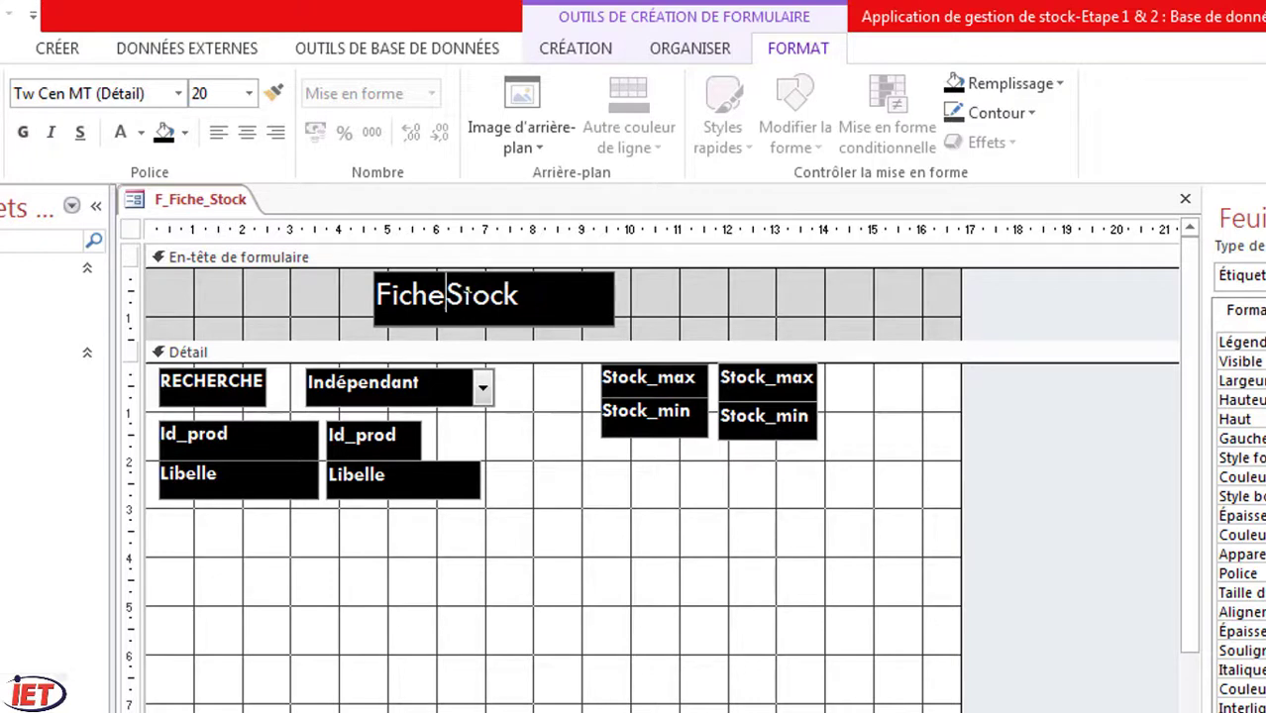
{"action": "type", "text": "de"}
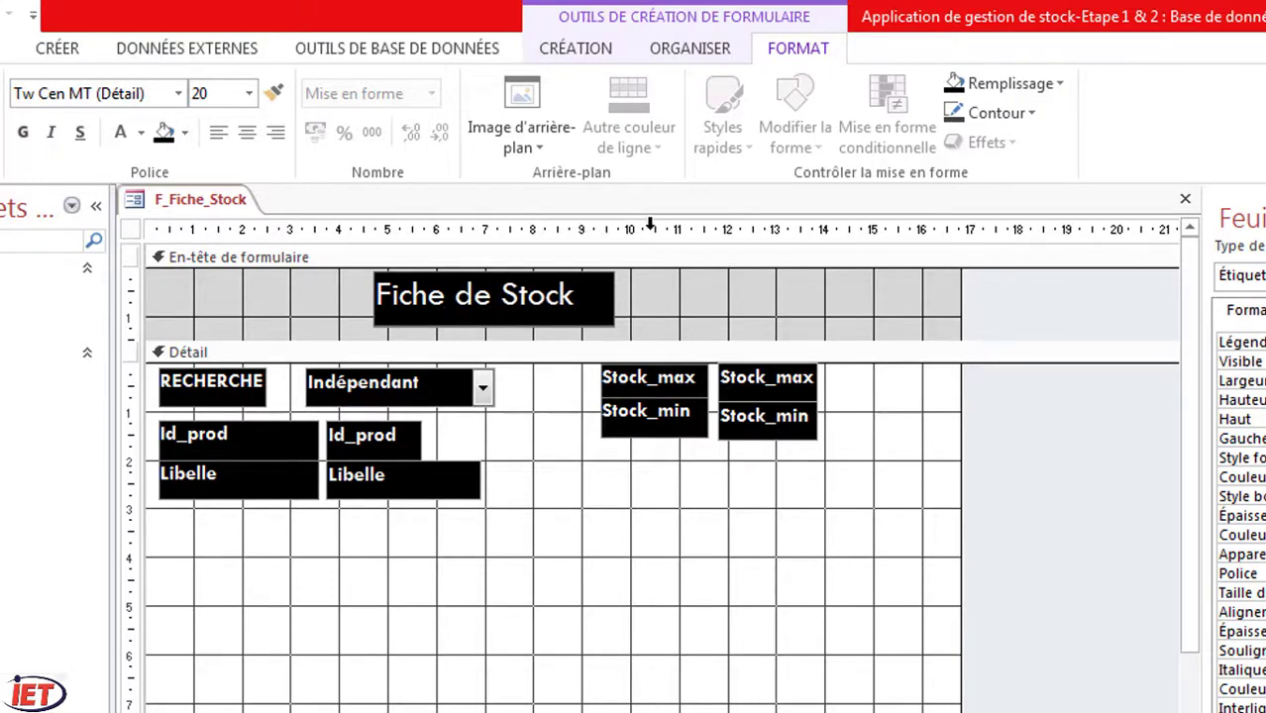
{"action": "left_click", "coordinate": [599, 505]}
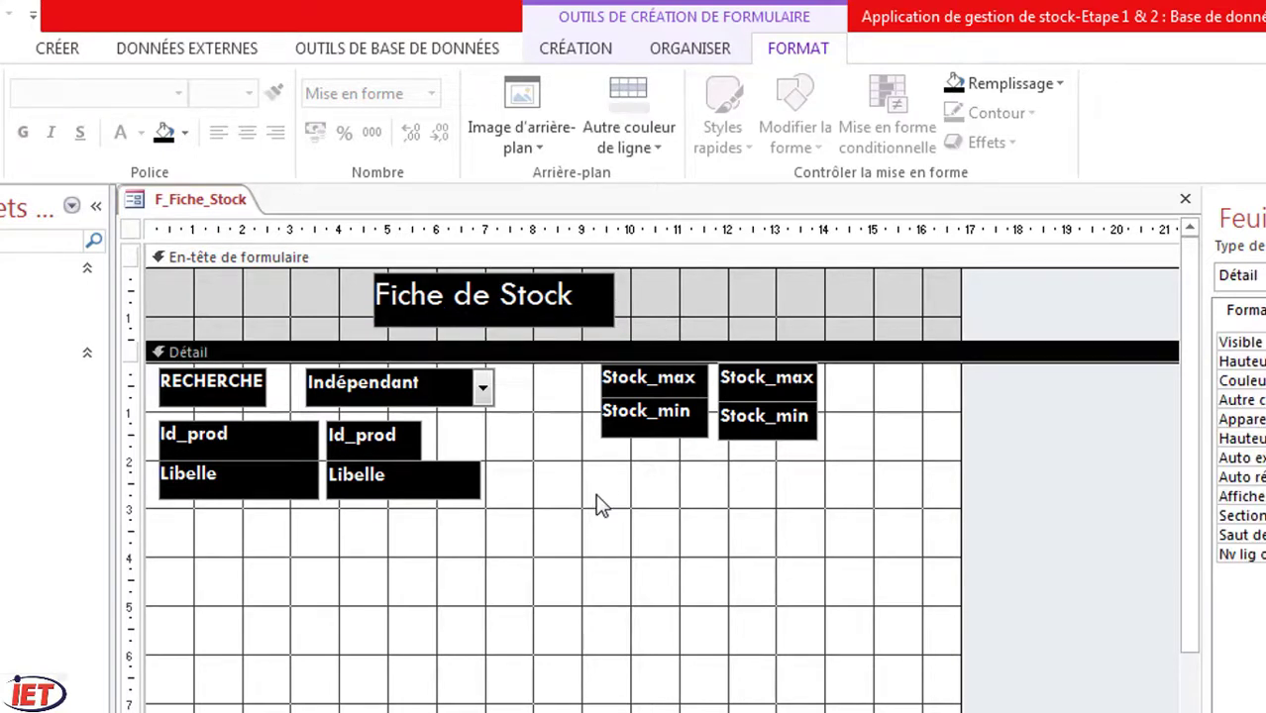
Step: Draw a subform control with the control wizard below the Libelle controls, spanning nearly the full width of the Detail section
{"action": "left_click", "coordinate": [575, 50]}
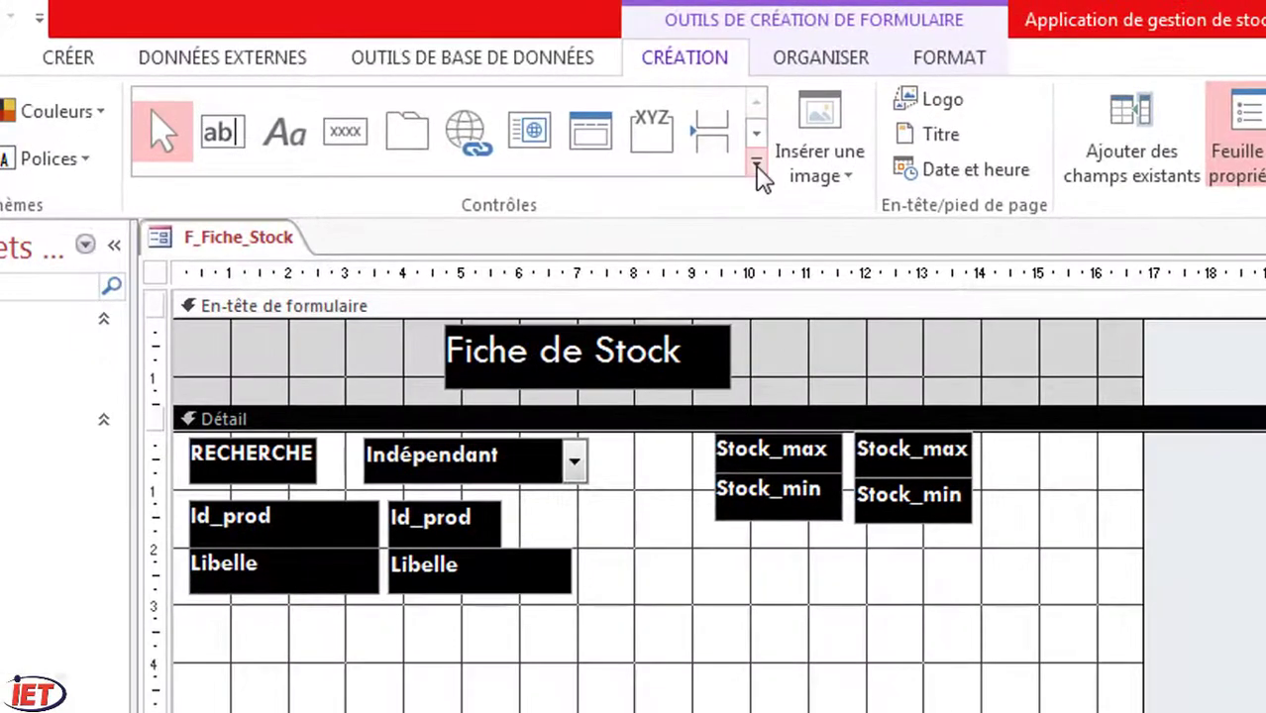
{"action": "left_click", "coordinate": [756, 164]}
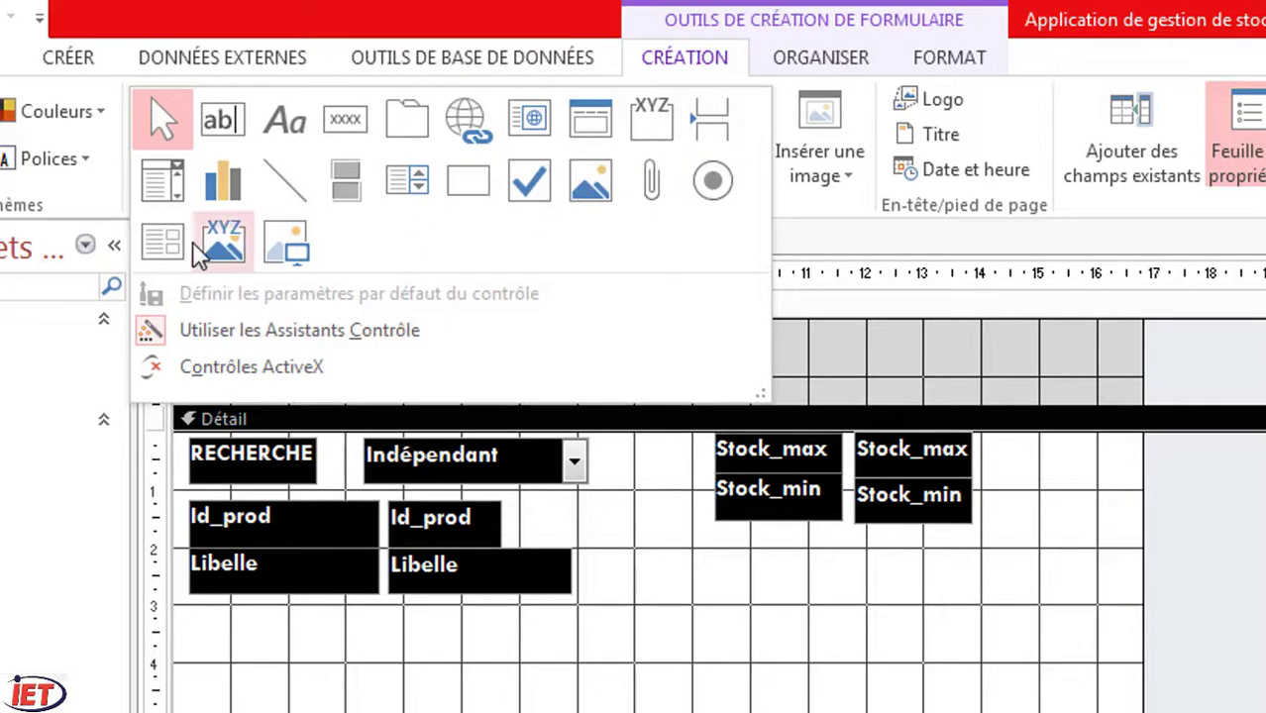
{"action": "left_click", "coordinate": [261, 347]}
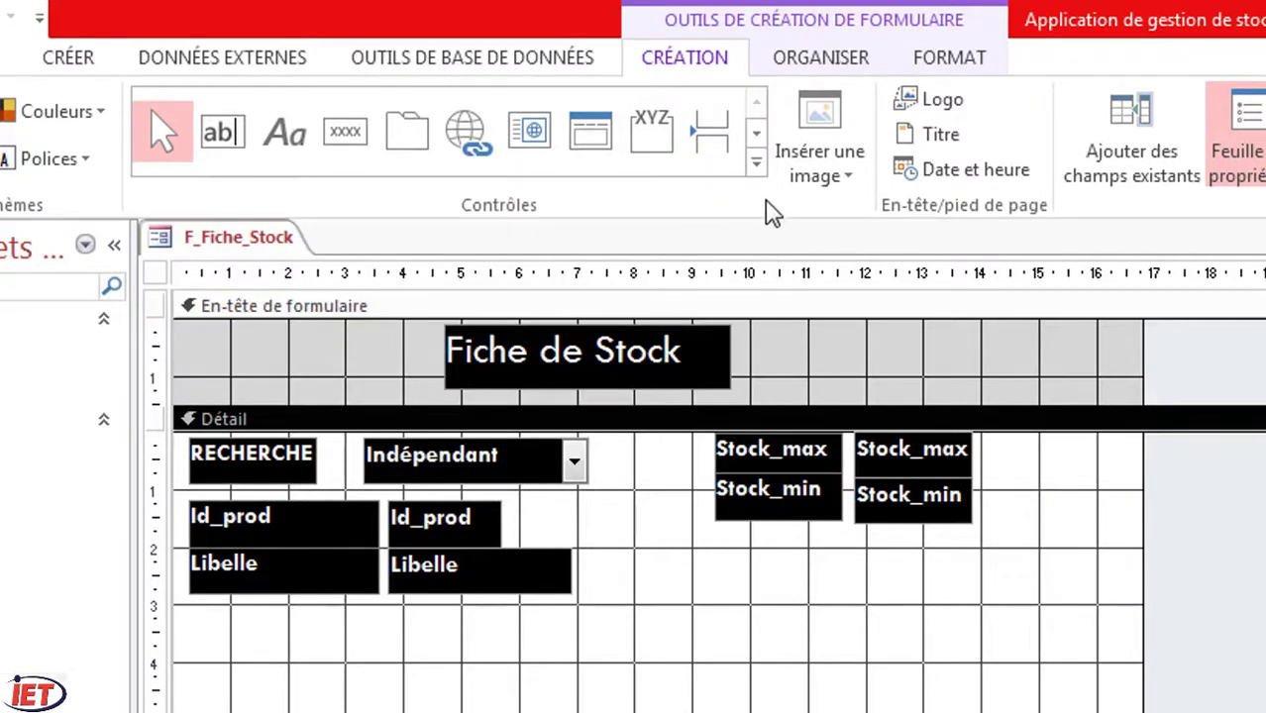
{"action": "left_click", "coordinate": [755, 164]}
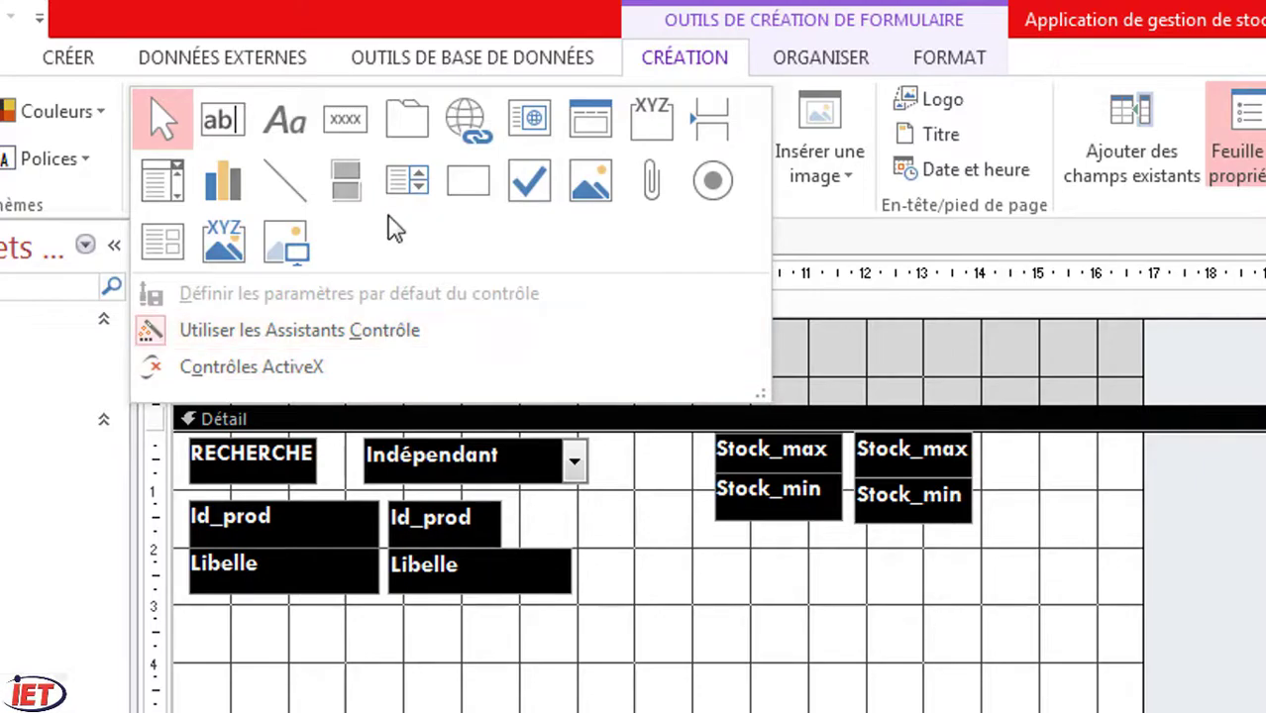
{"action": "left_click", "coordinate": [161, 246]}
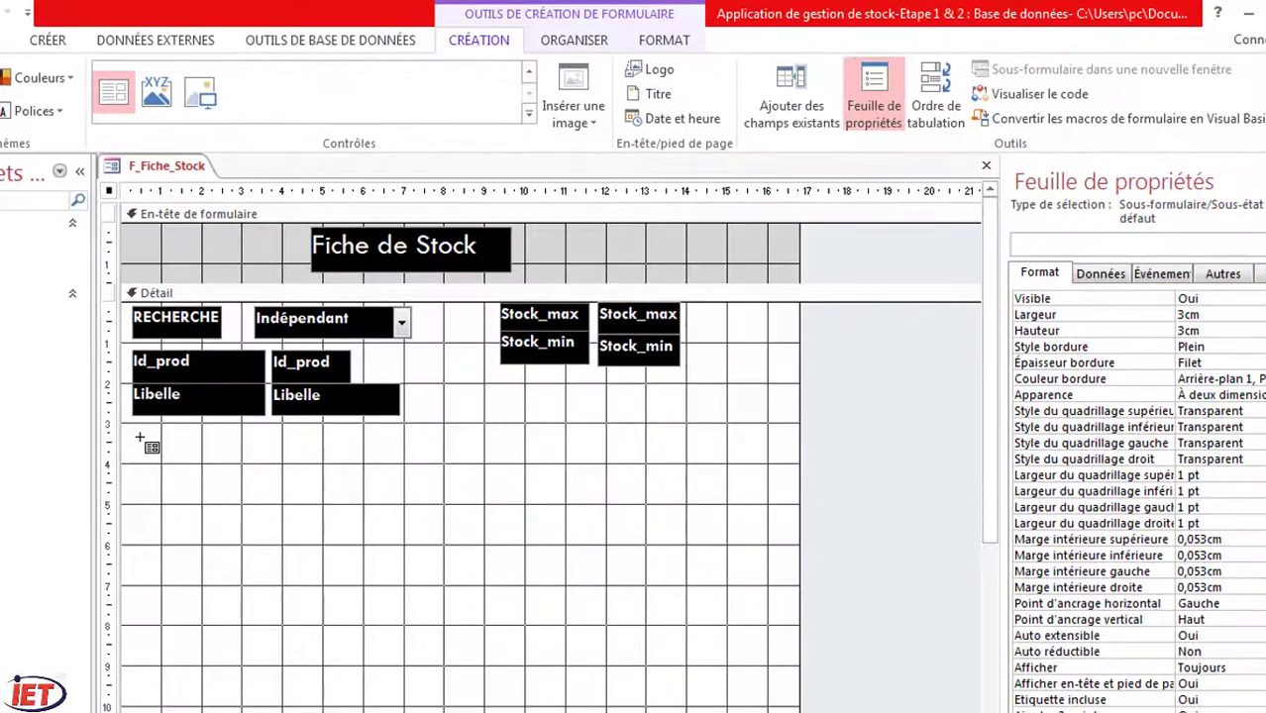
{"action": "left_click_drag", "start_coordinate": [140, 439], "coordinate": [793, 705]}
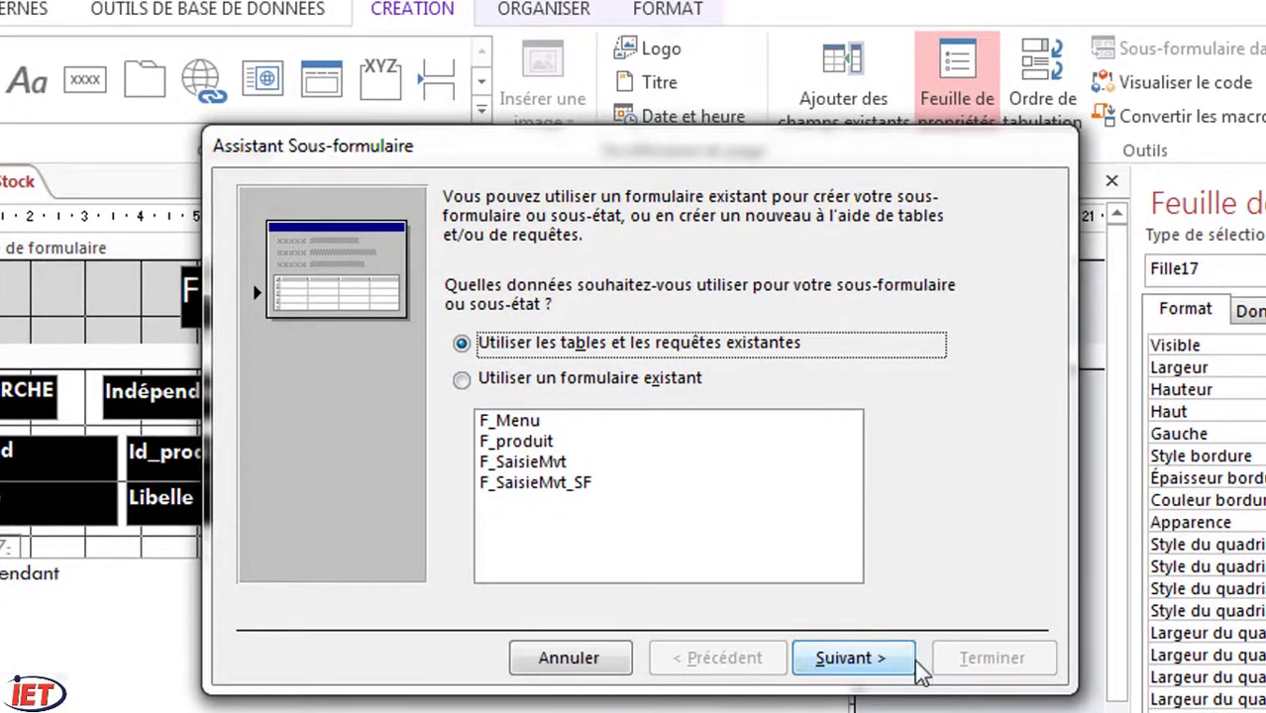
Step: Base the subform on existing tables and include the T_mvt fields Date_op, Libelle, entree, sortie and Id_prod
{"action": "left_click", "coordinate": [844, 674]}
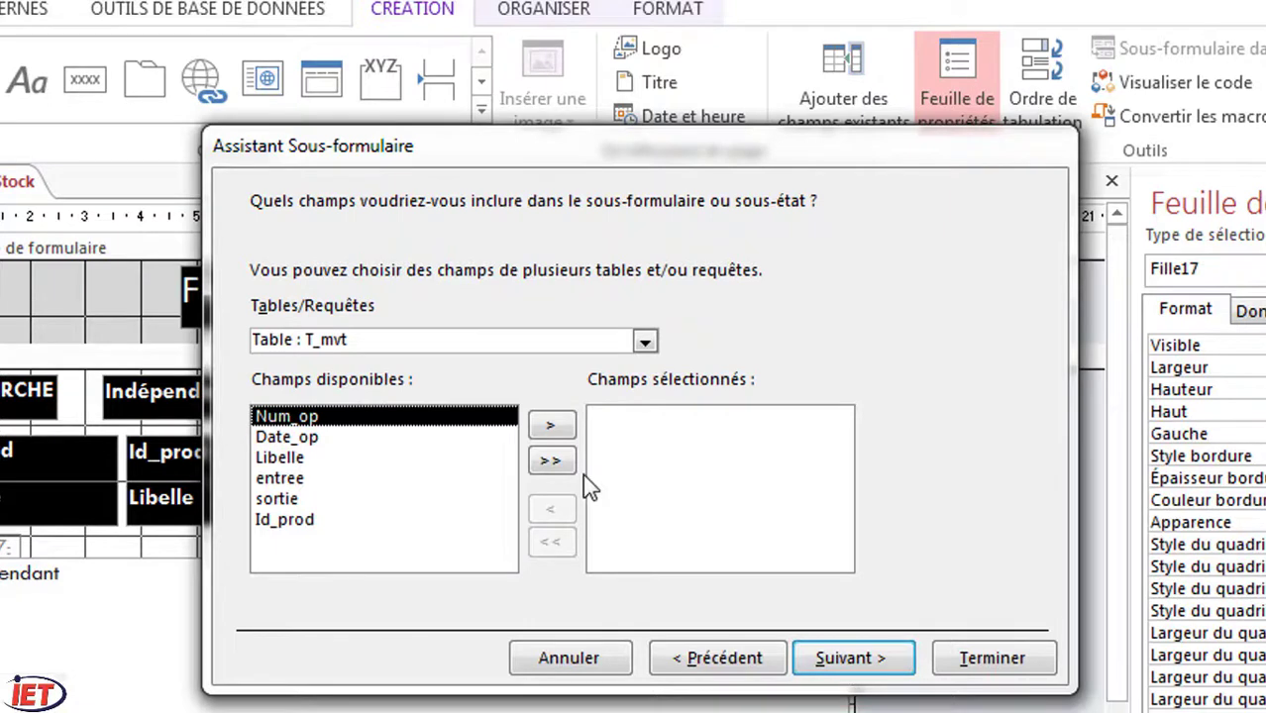
{"action": "left_click", "coordinate": [319, 441]}
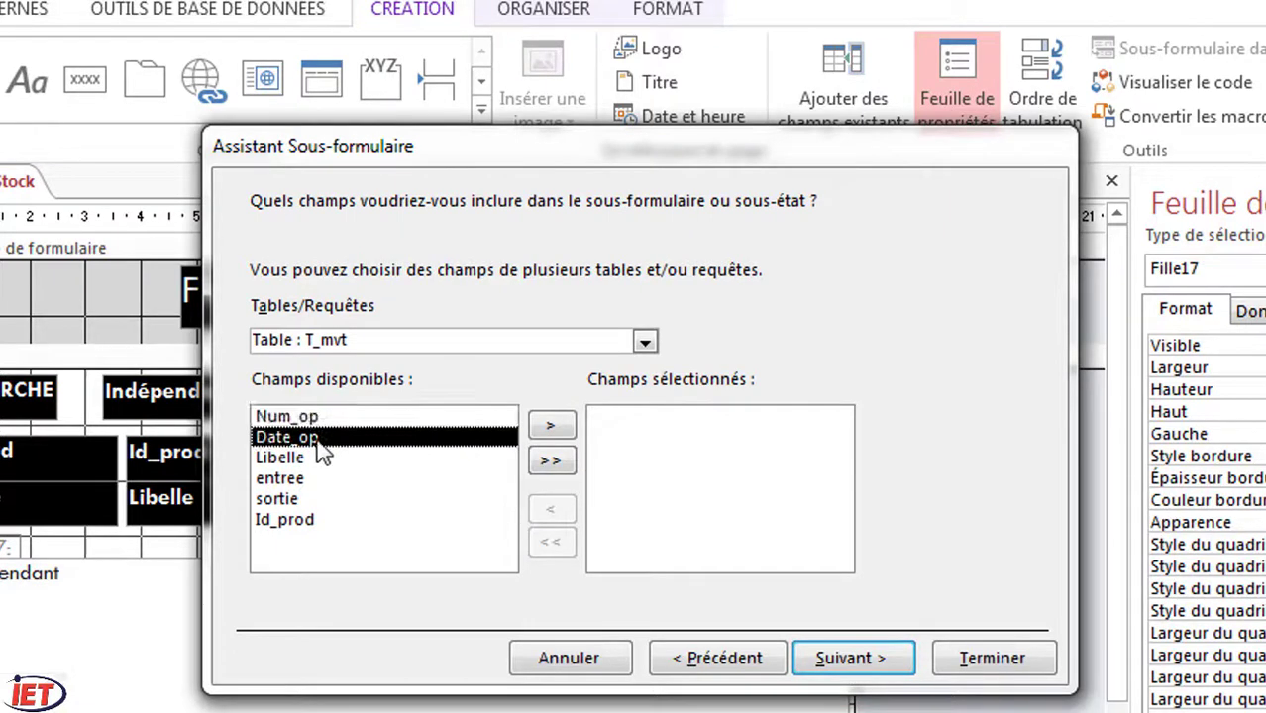
{"action": "left_click", "coordinate": [552, 428]}
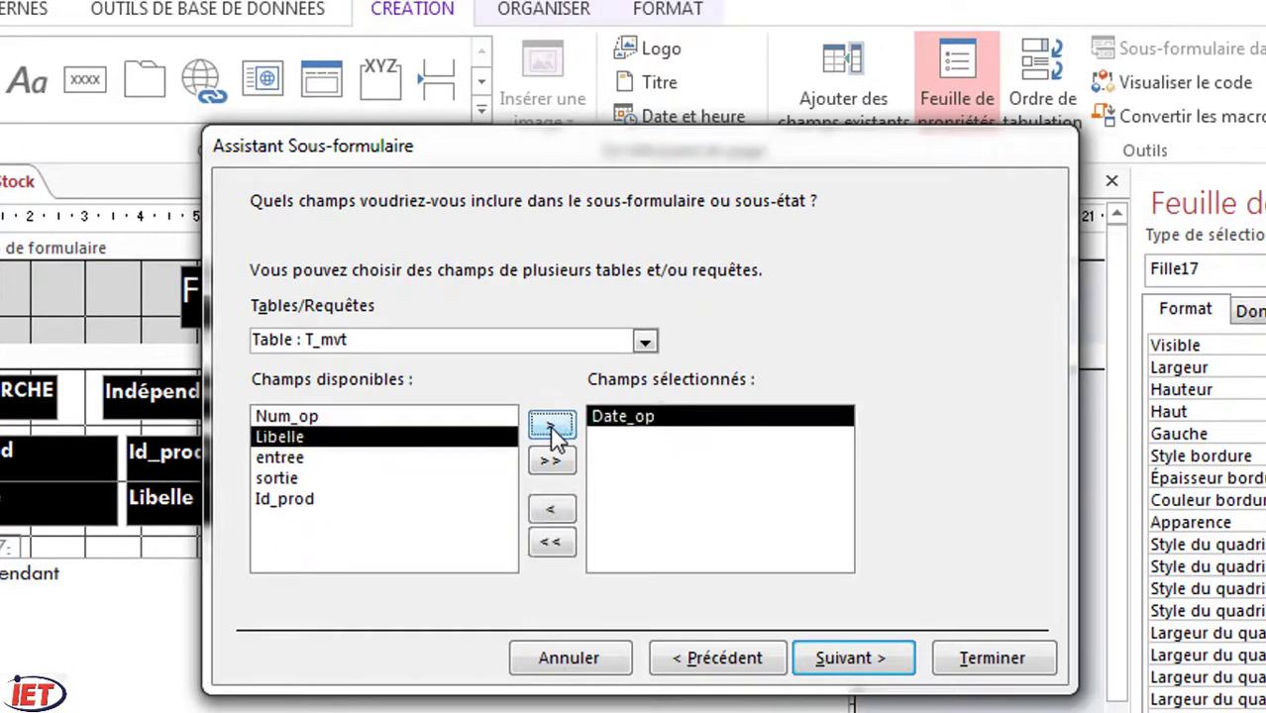
{"action": "left_click", "coordinate": [552, 428]}
{"action": "left_click", "coordinate": [551, 428]}
{"action": "left_click", "coordinate": [552, 428]}
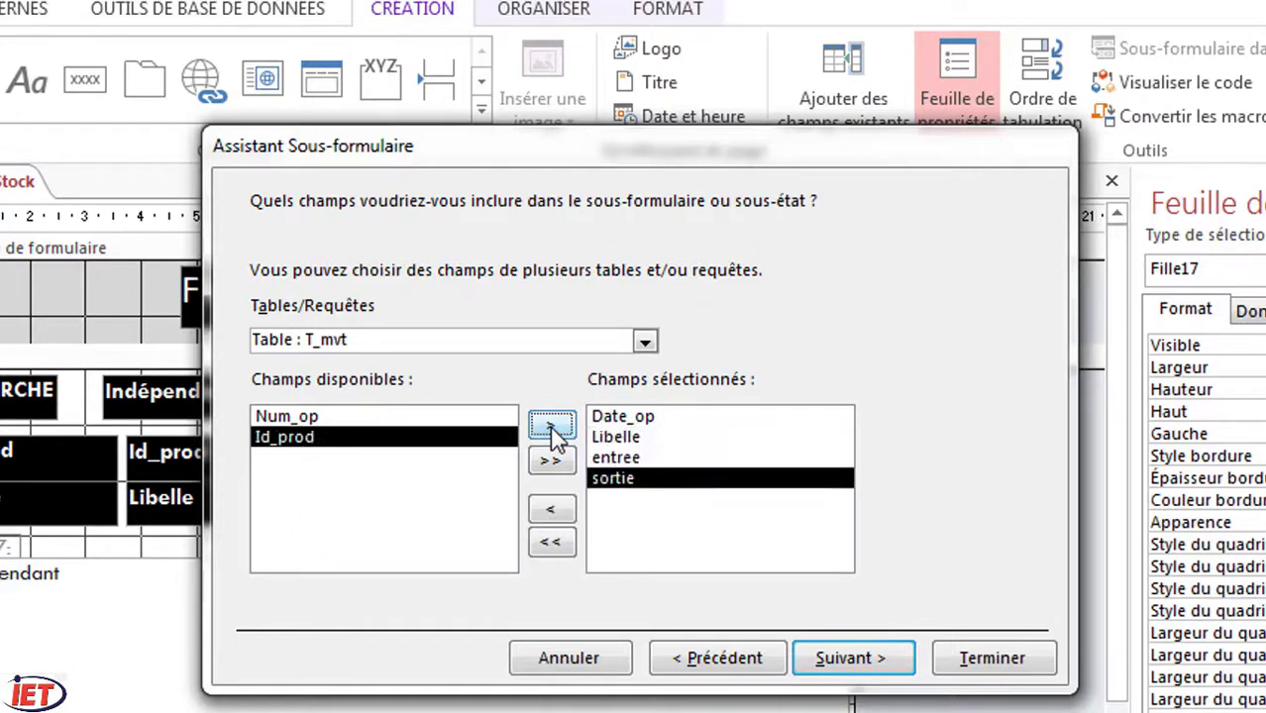
{"action": "left_click", "coordinate": [551, 428]}
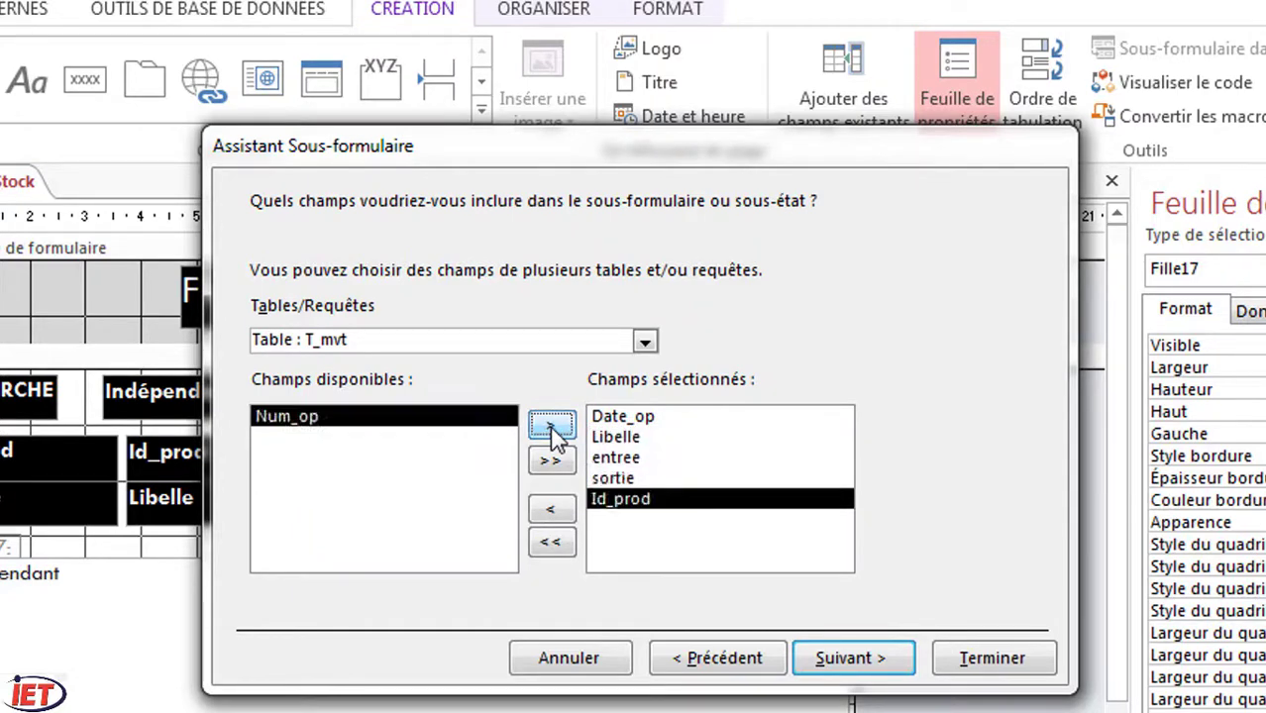
{"action": "left_click", "coordinate": [856, 676]}
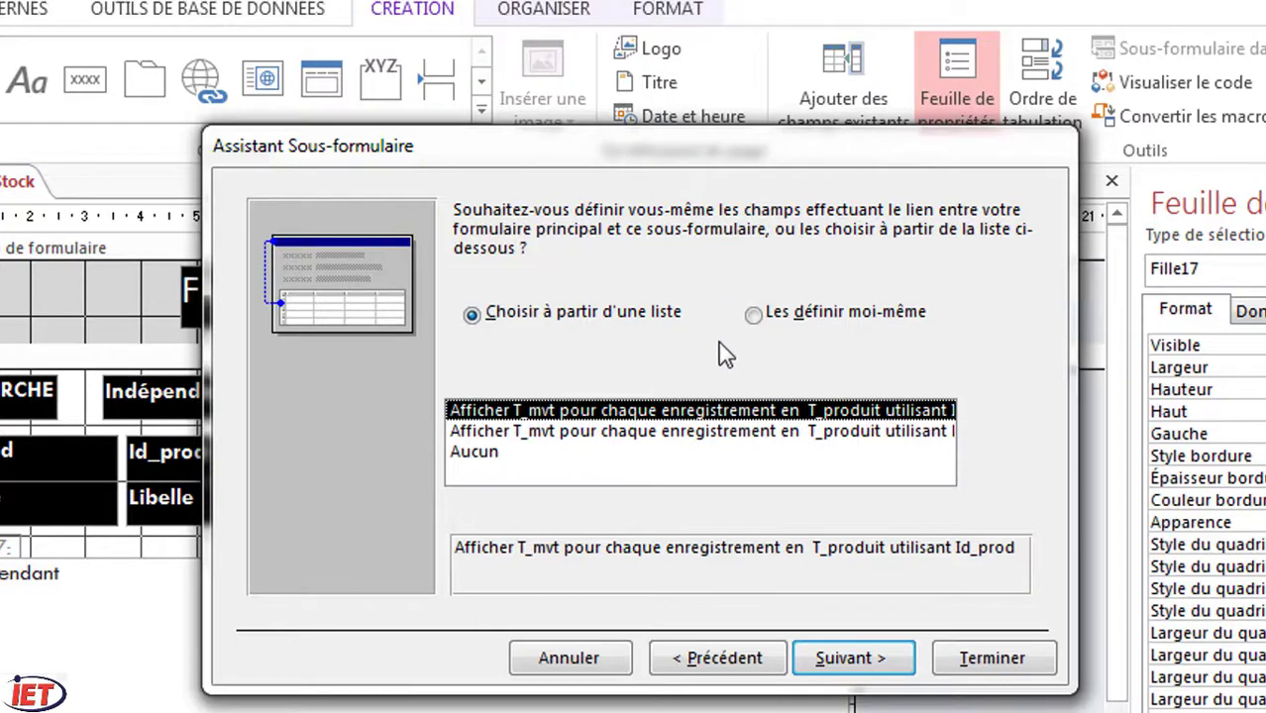
Step: Define the subform link manually, matching Id_prod of the main form to Id_prod of the subform
{"action": "left_click", "coordinate": [755, 315]}
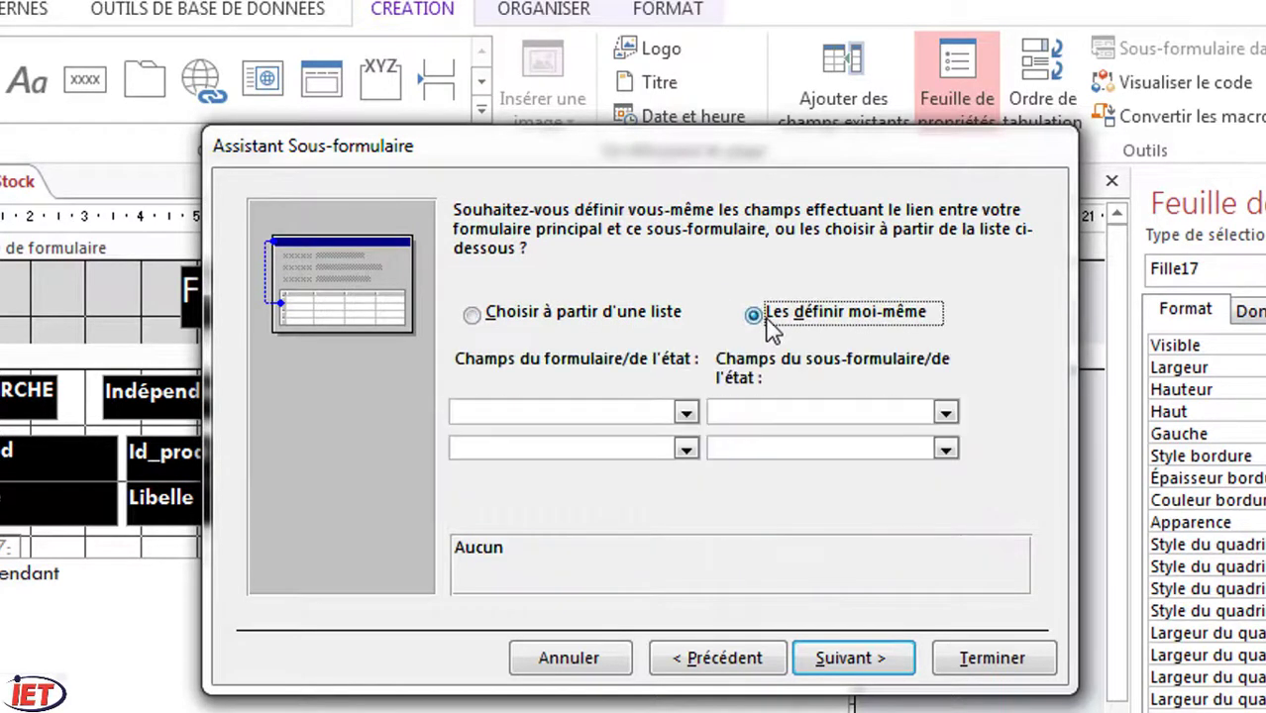
{"action": "left_click", "coordinate": [689, 414]}
{"action": "left_click", "coordinate": [508, 453]}
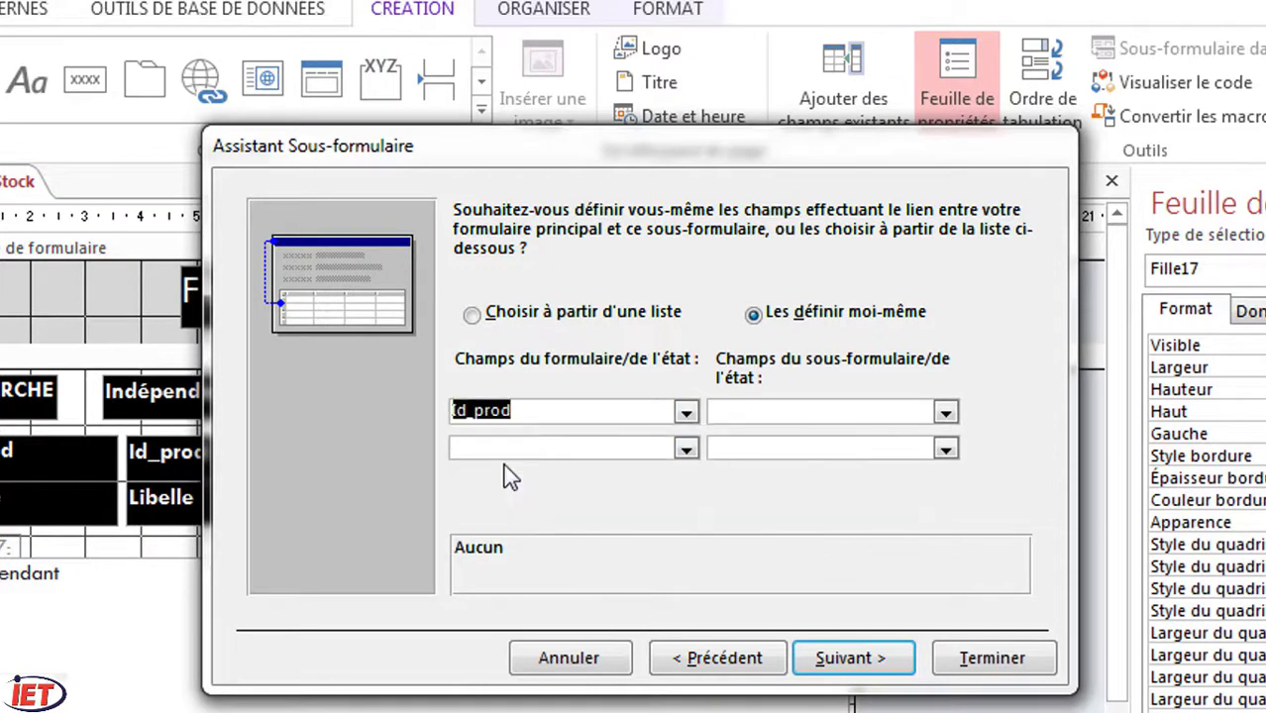
{"action": "left_click", "coordinate": [946, 412]}
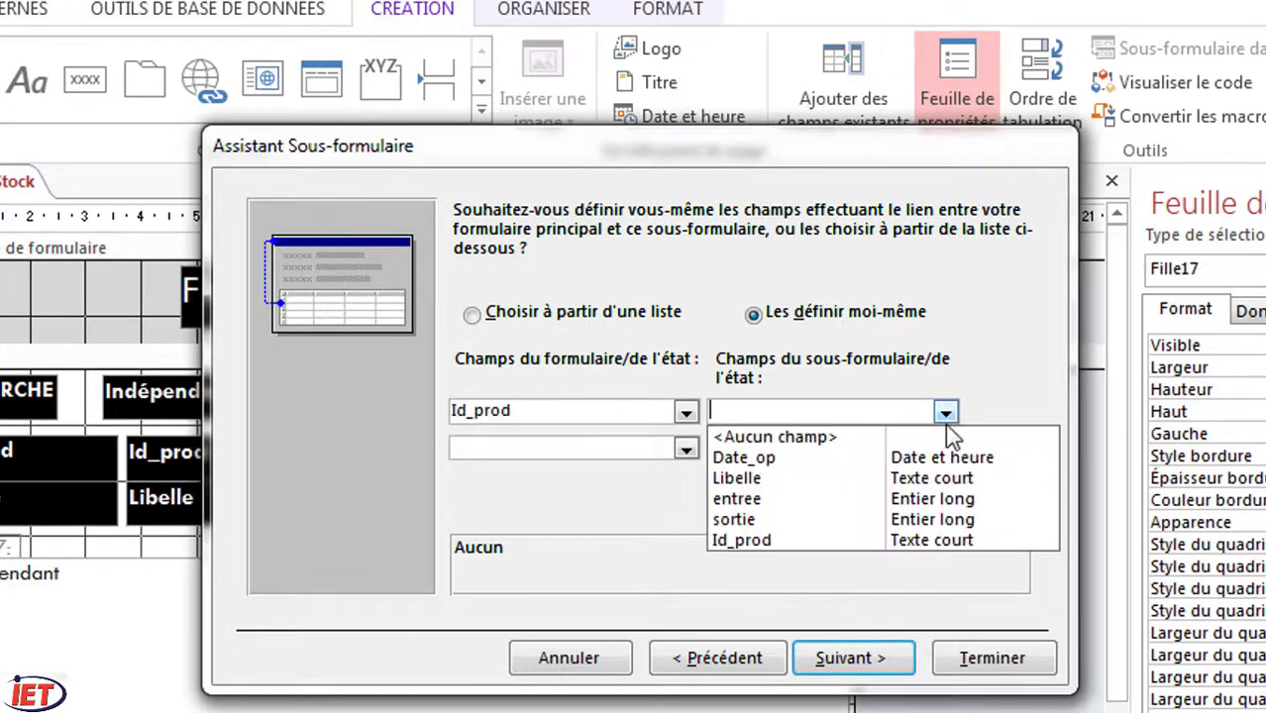
{"action": "left_click", "coordinate": [812, 540]}
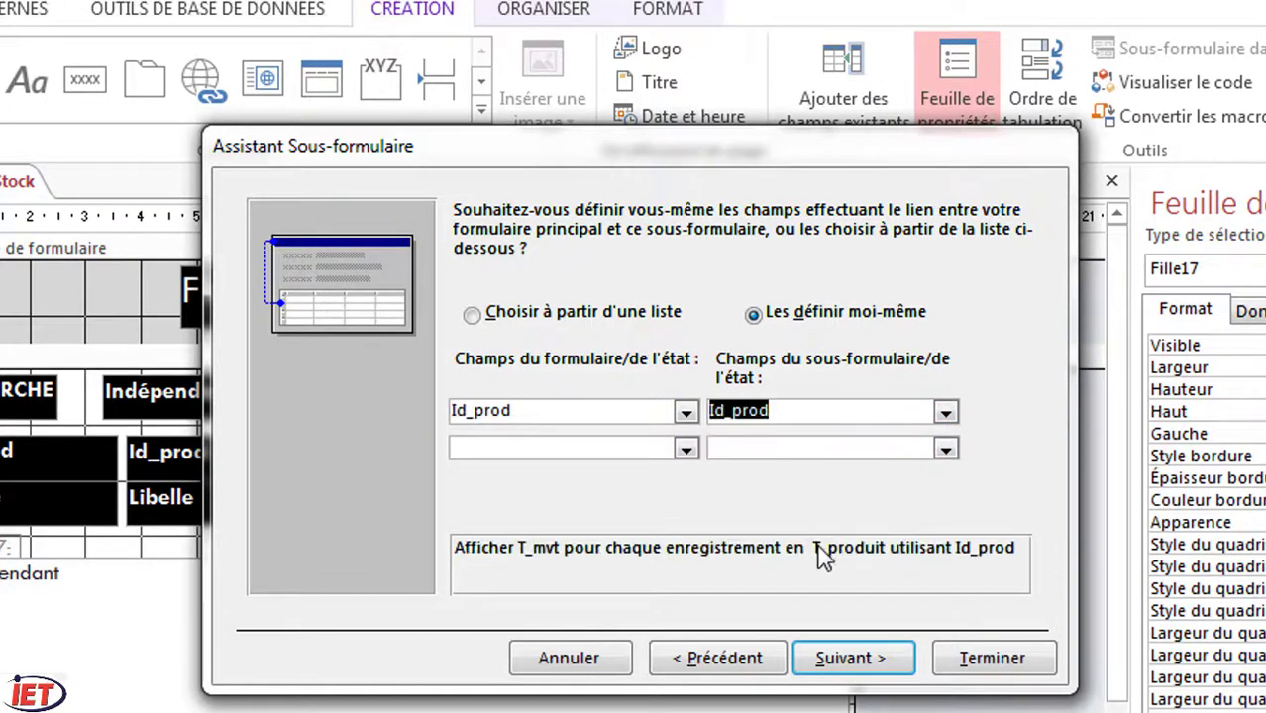
Step: Name the subform "F_Fich e stocksous-formulaire" and complete the subform wizard
{"action": "left_click", "coordinate": [847, 660]}
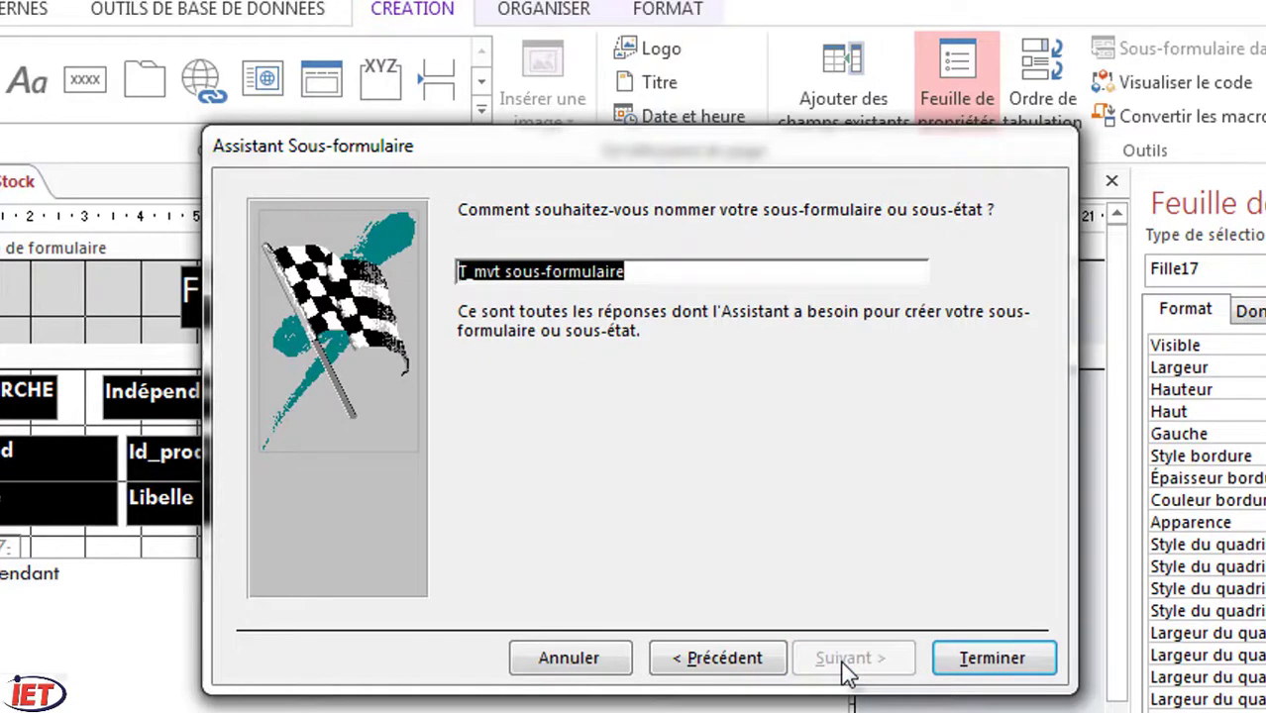
{"action": "left_click", "coordinate": [471, 273]}
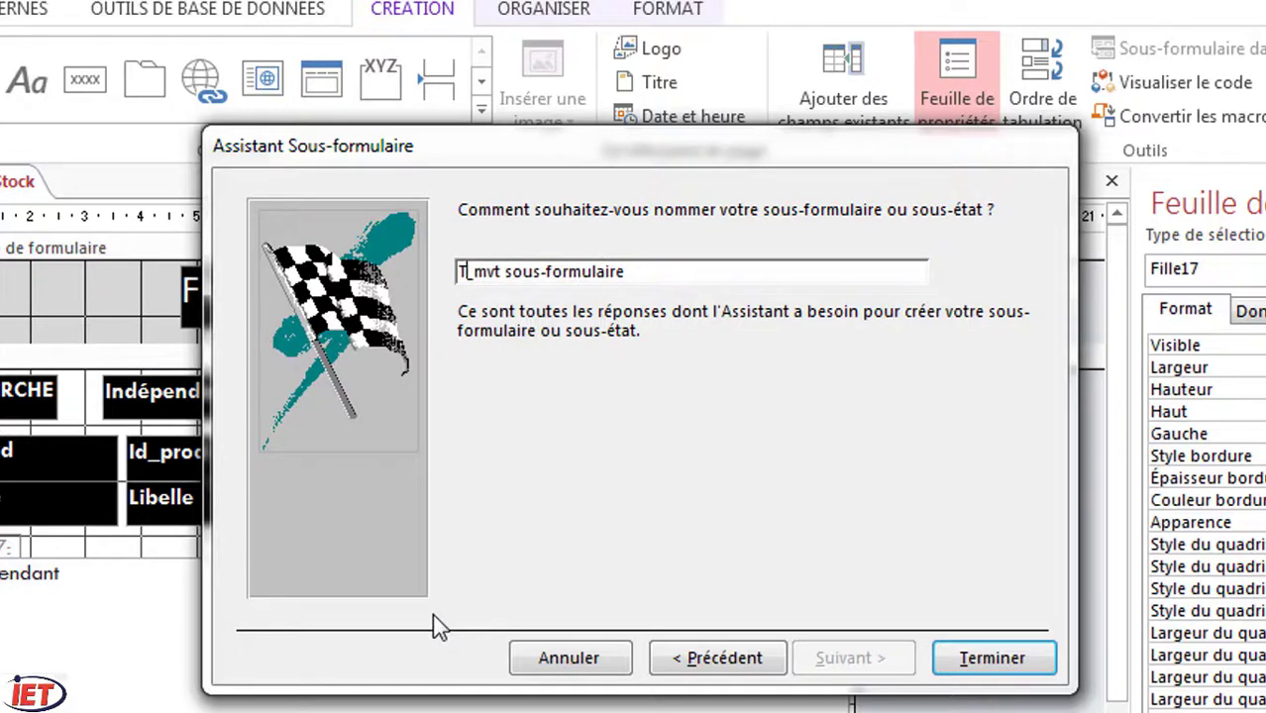
{"action": "key", "text": "BackSpace"}
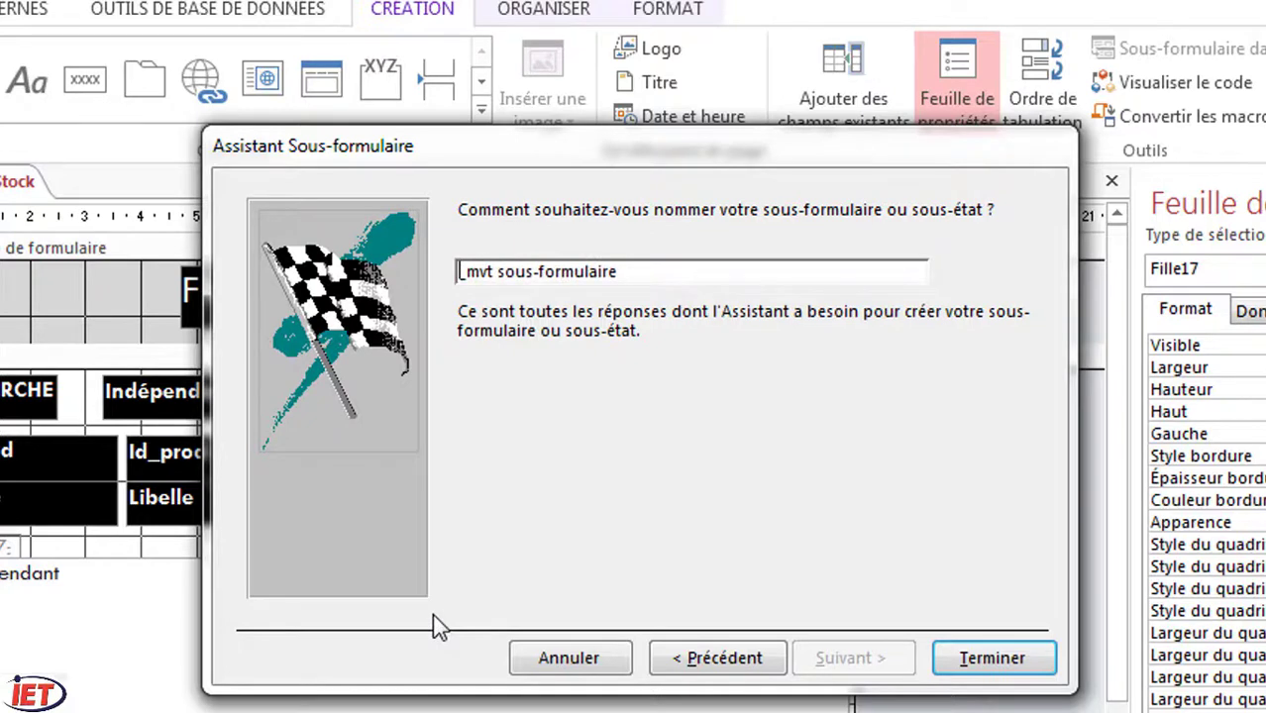
{"action": "type", "text": "F"}
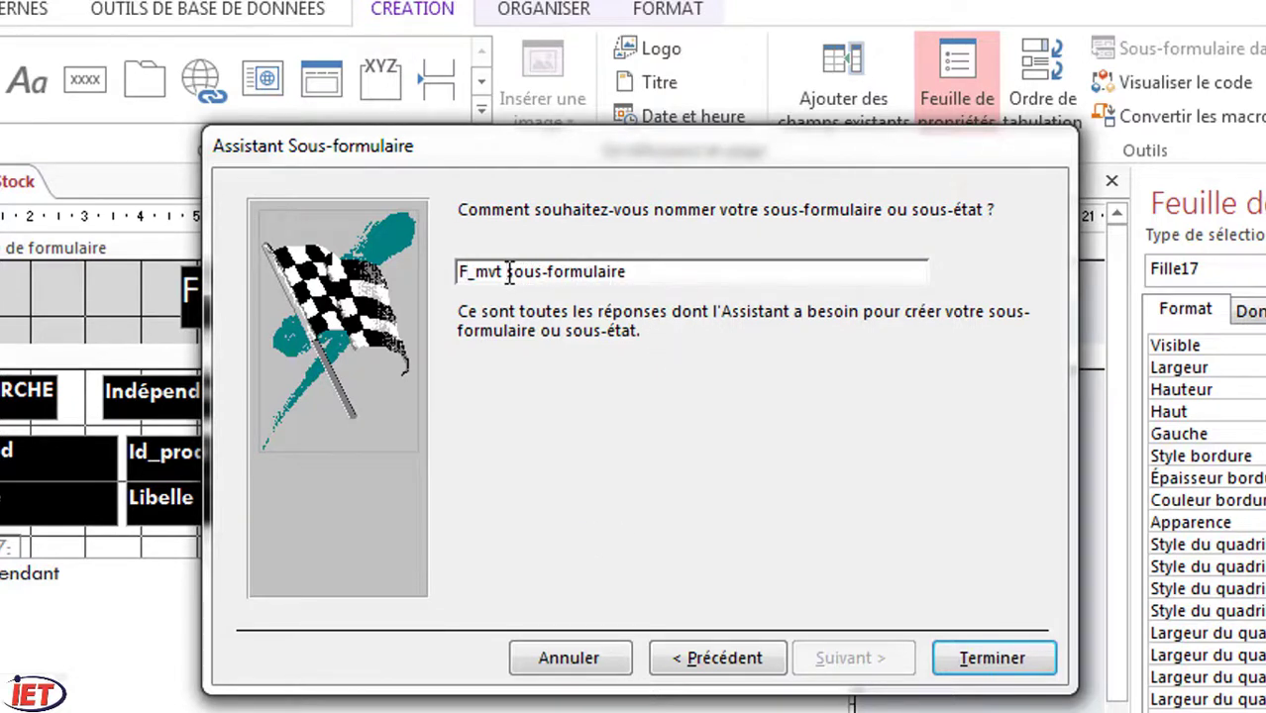
{"action": "key", "text": "BackSpace"}
{"action": "key", "text": "BackSpace"}
{"action": "key", "text": "BackSpace"}
{"action": "key", "text": "BackSpace"}
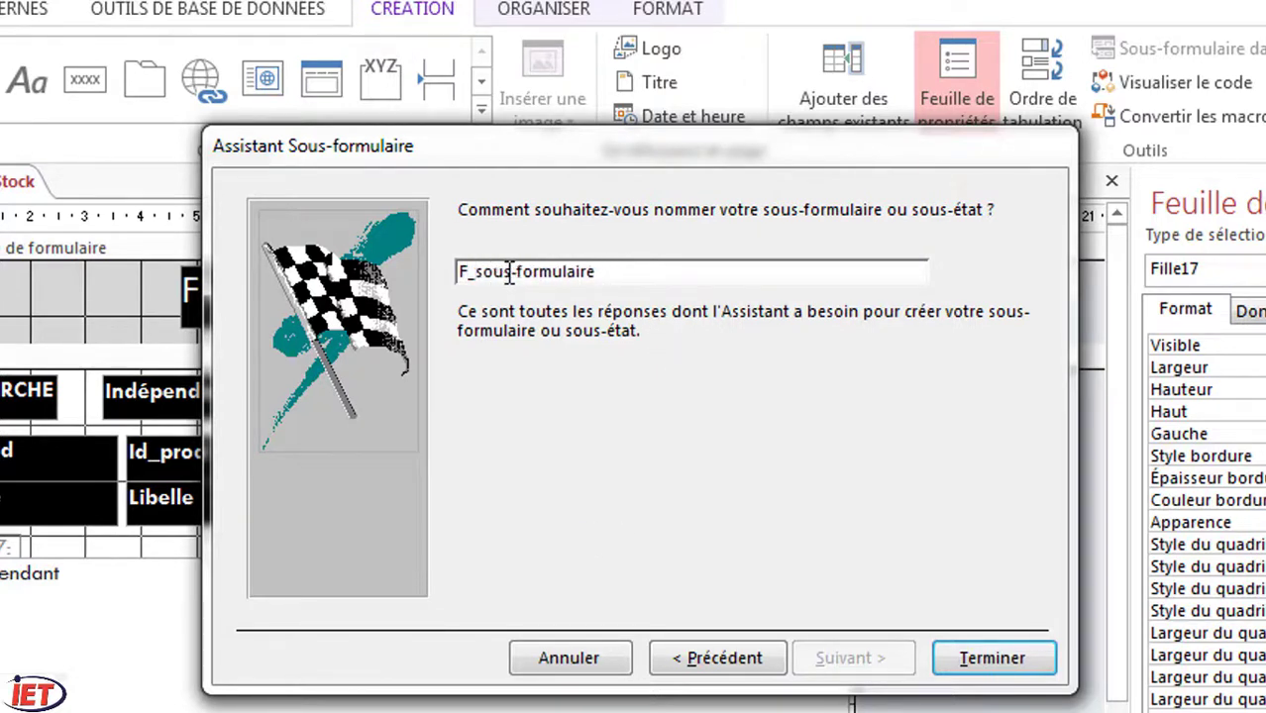
{"action": "type", "text": "F"}
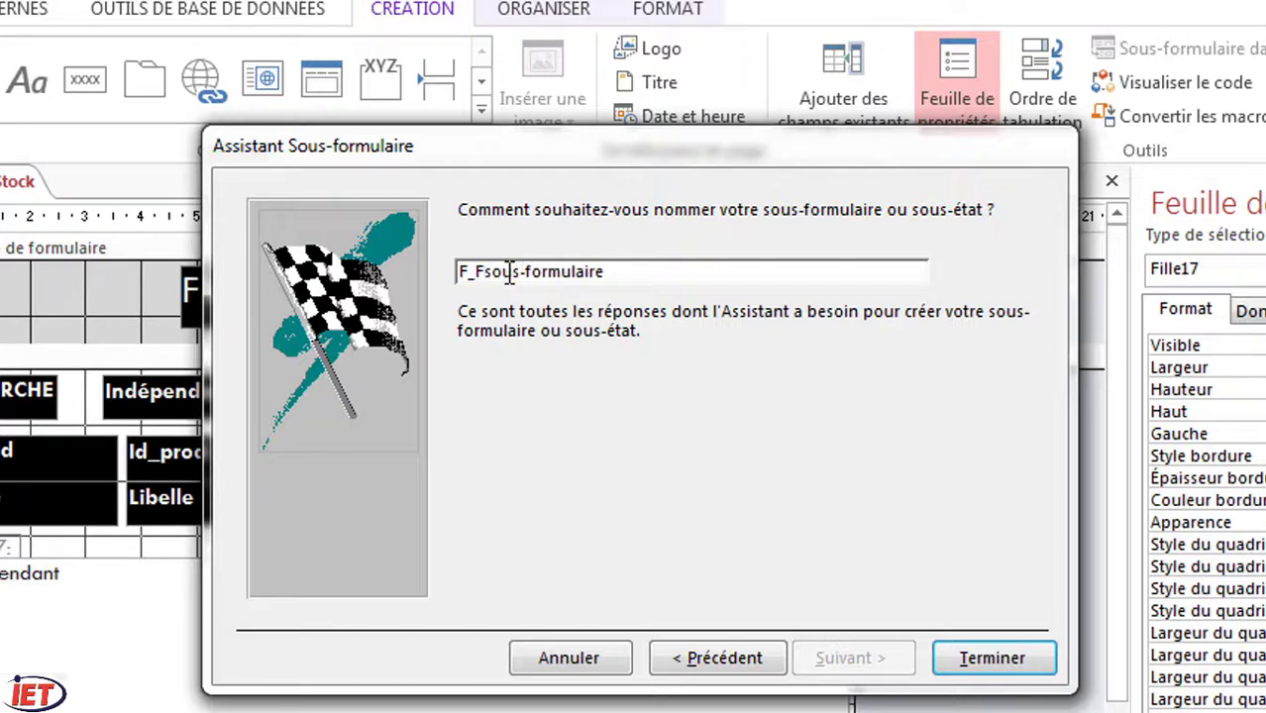
{"action": "type", "text": "iche "}
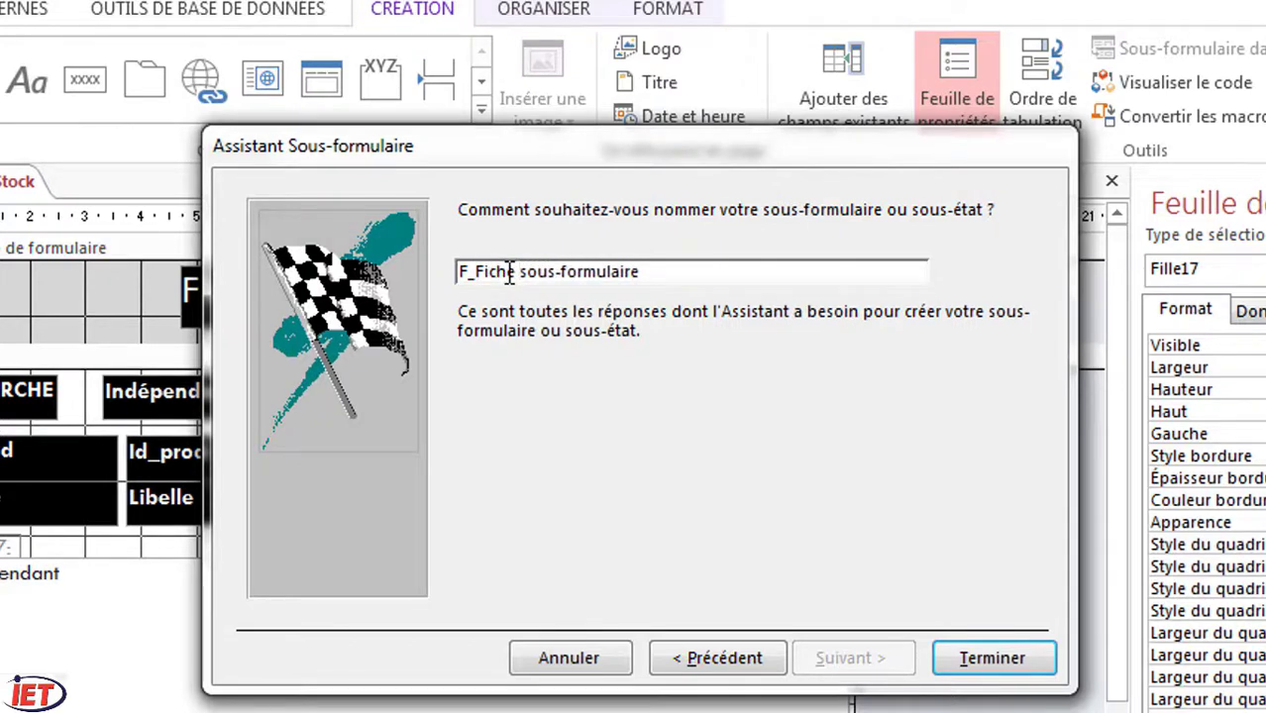
{"action": "type", "text": "stoc"}
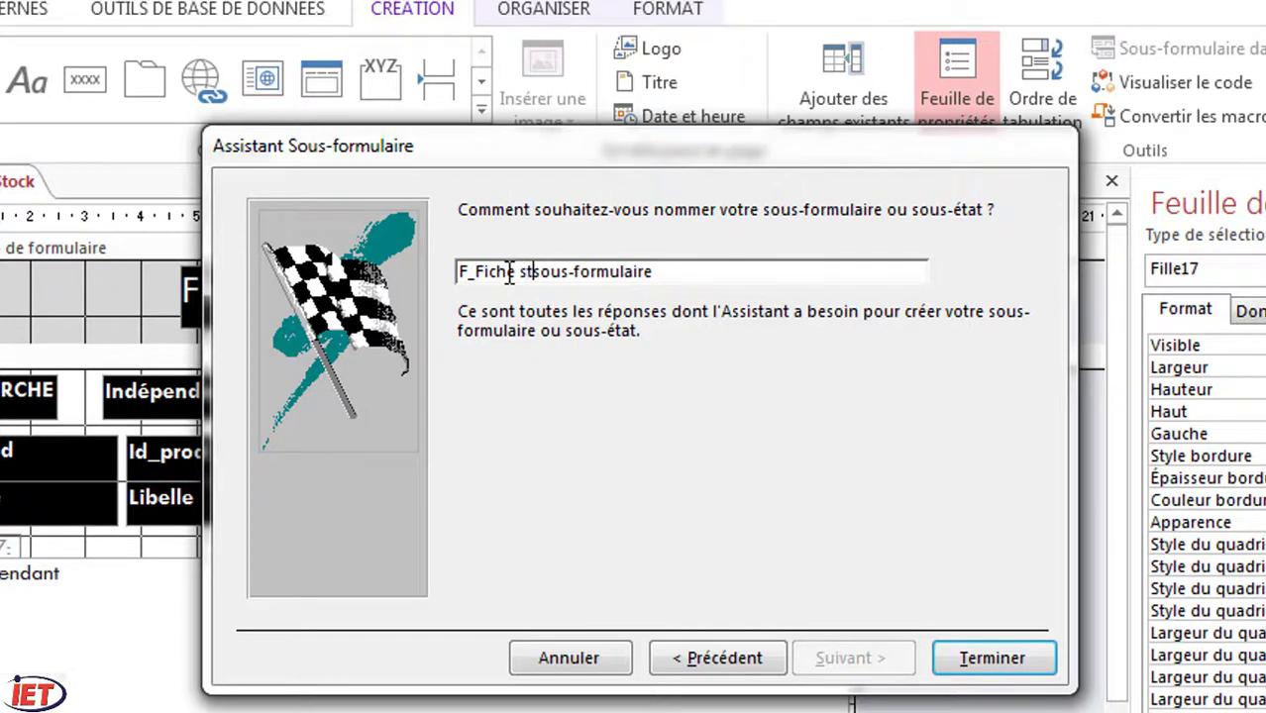
{"action": "type", "text": "k"}
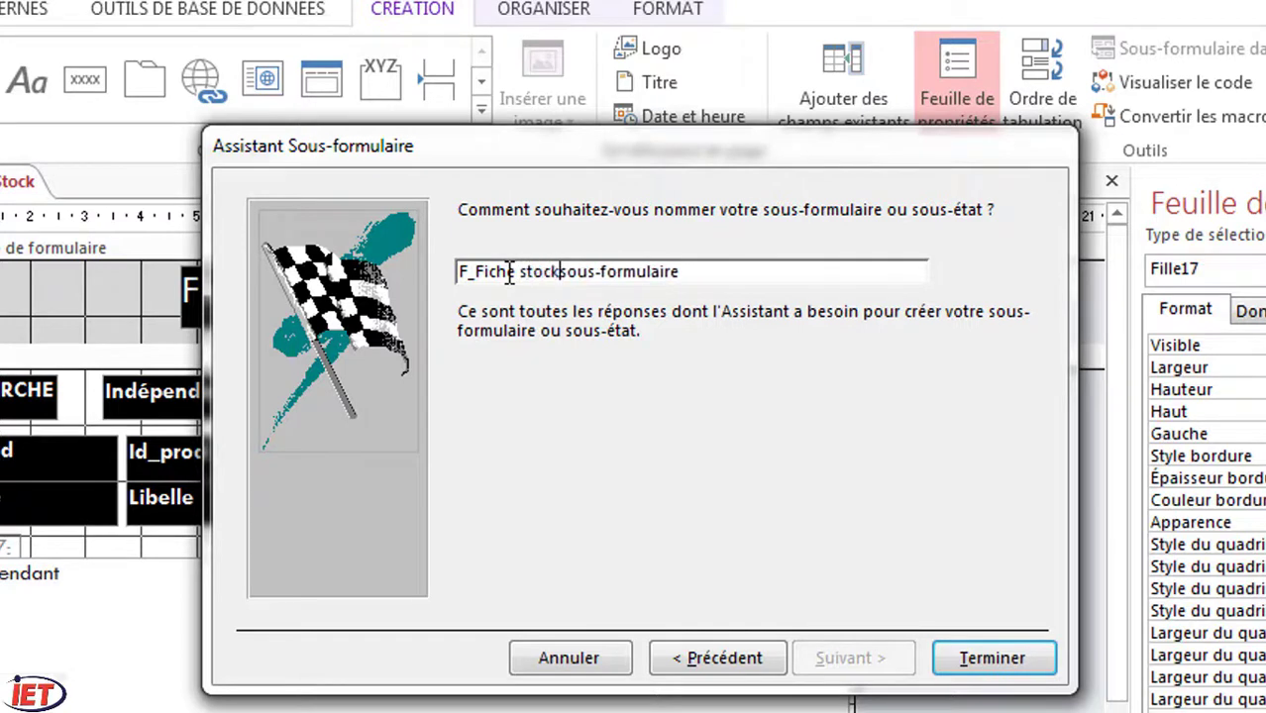
{"action": "left_click", "coordinate": [509, 272]}
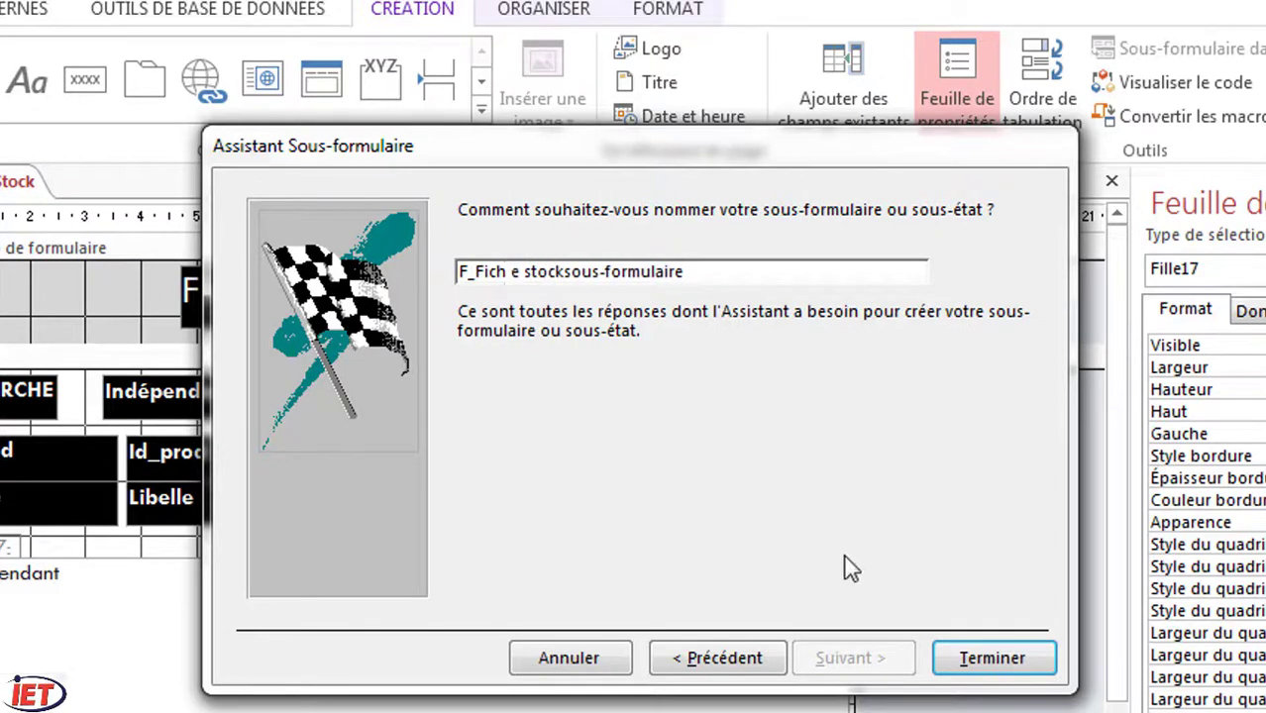
{"action": "left_click", "coordinate": [993, 665]}
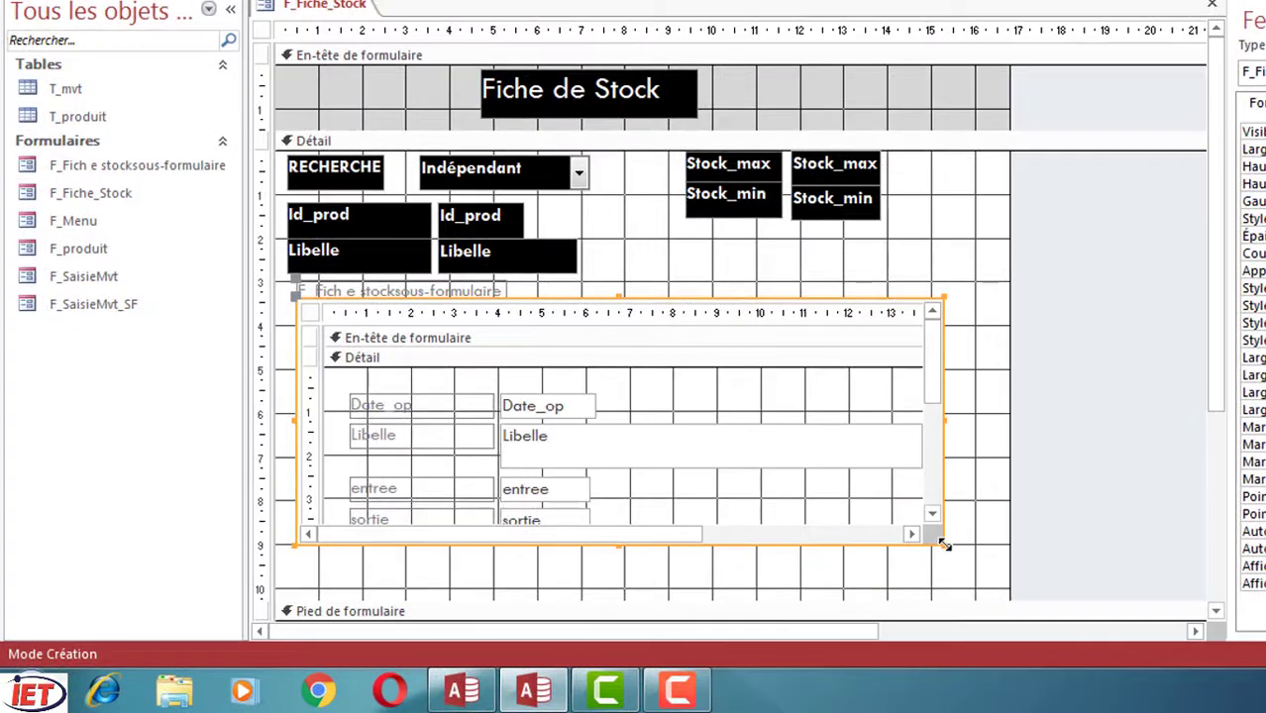
Step: Enlarge the subform control in the Detail section to about 16 cm wide and 7 cm high
{"action": "left_click_drag", "start_coordinate": [757, 579], "coordinate": [757, 577]}
{"action": "left_click_drag", "start_coordinate": [943, 545], "coordinate": [970, 591]}
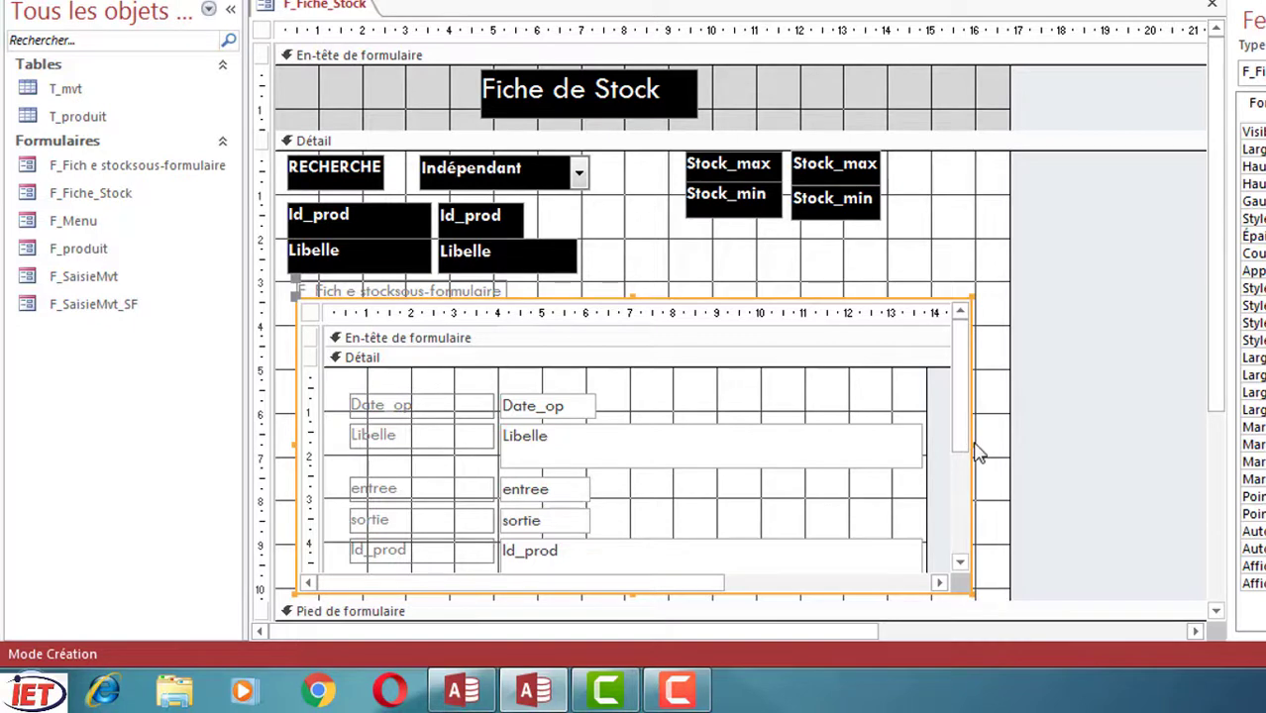
{"action": "left_click_drag", "start_coordinate": [970, 442], "coordinate": [992, 442]}
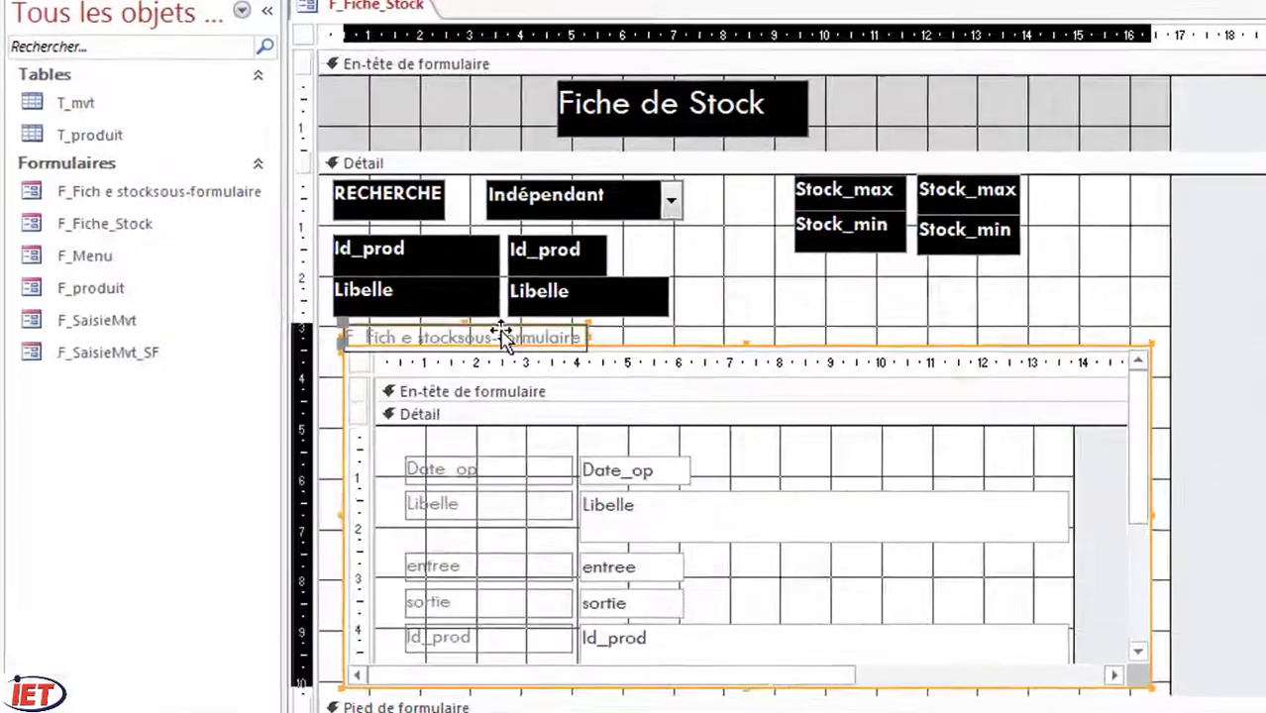
Step: Delete the subform's attached label and shift the subform slightly closer to the Libelle controls and the form's left edge
{"action": "left_click", "coordinate": [434, 292]}
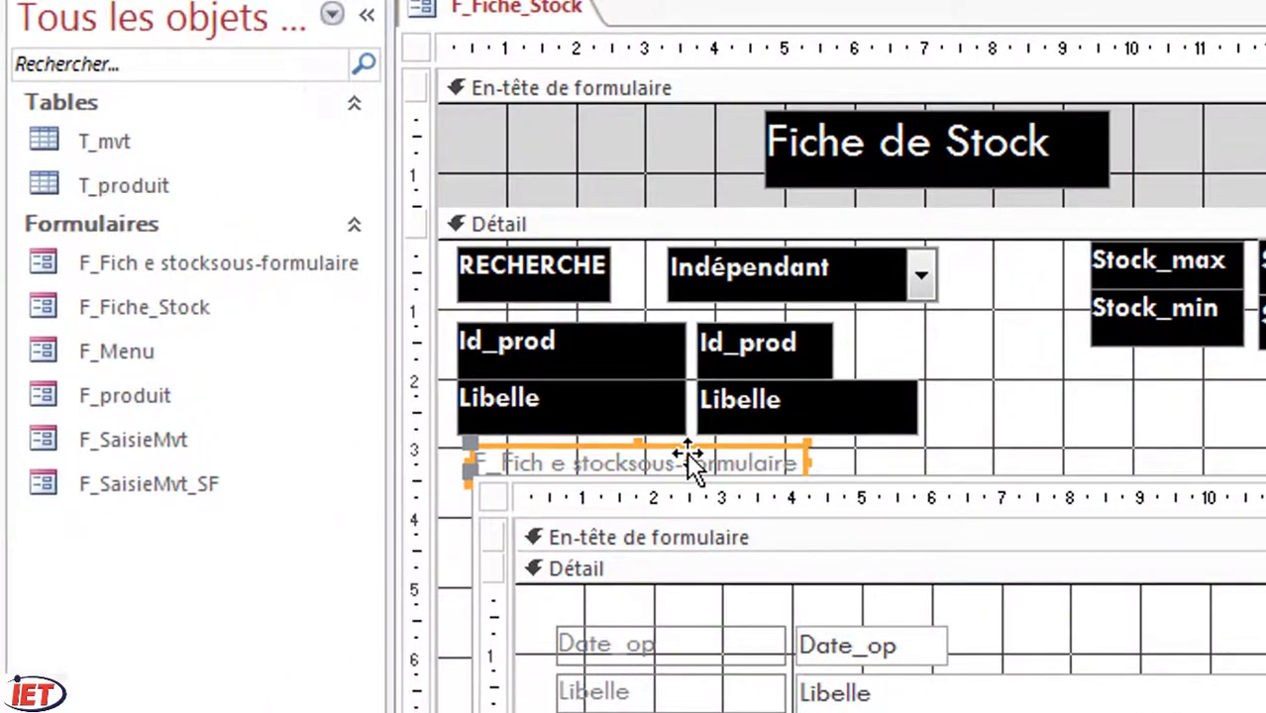
{"action": "key", "text": "Delete"}
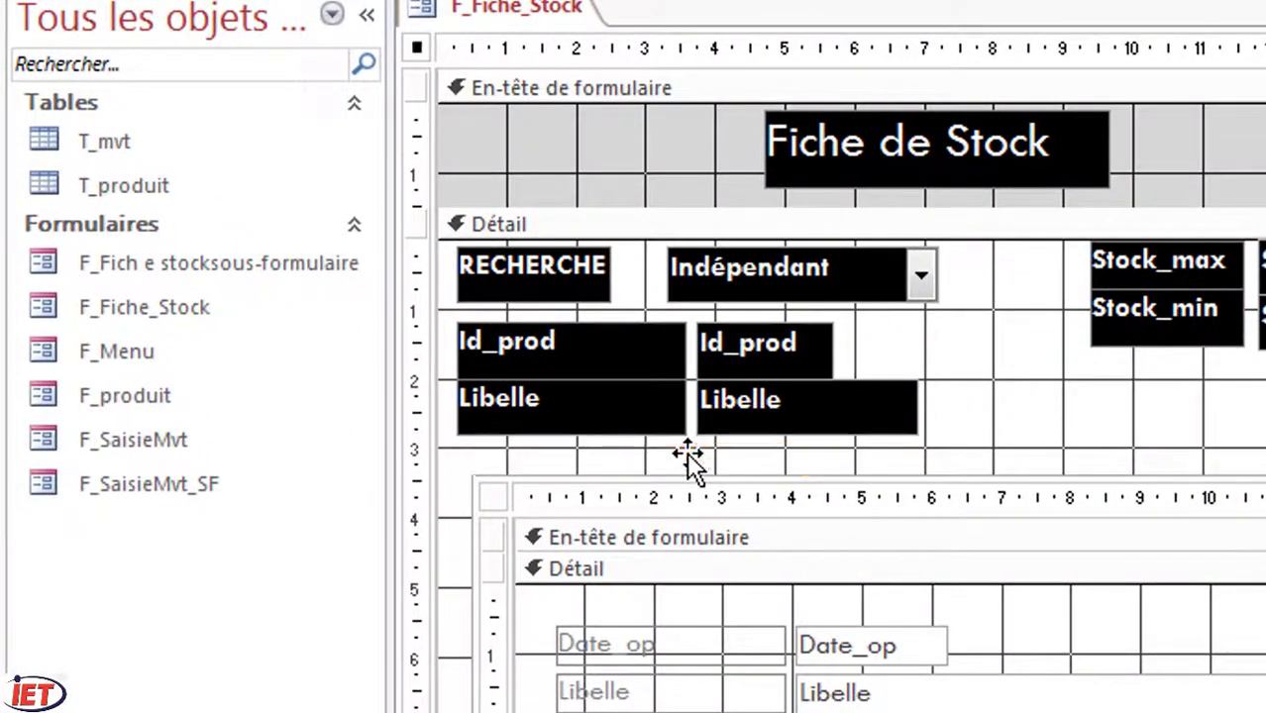
{"action": "left_click", "coordinate": [644, 504]}
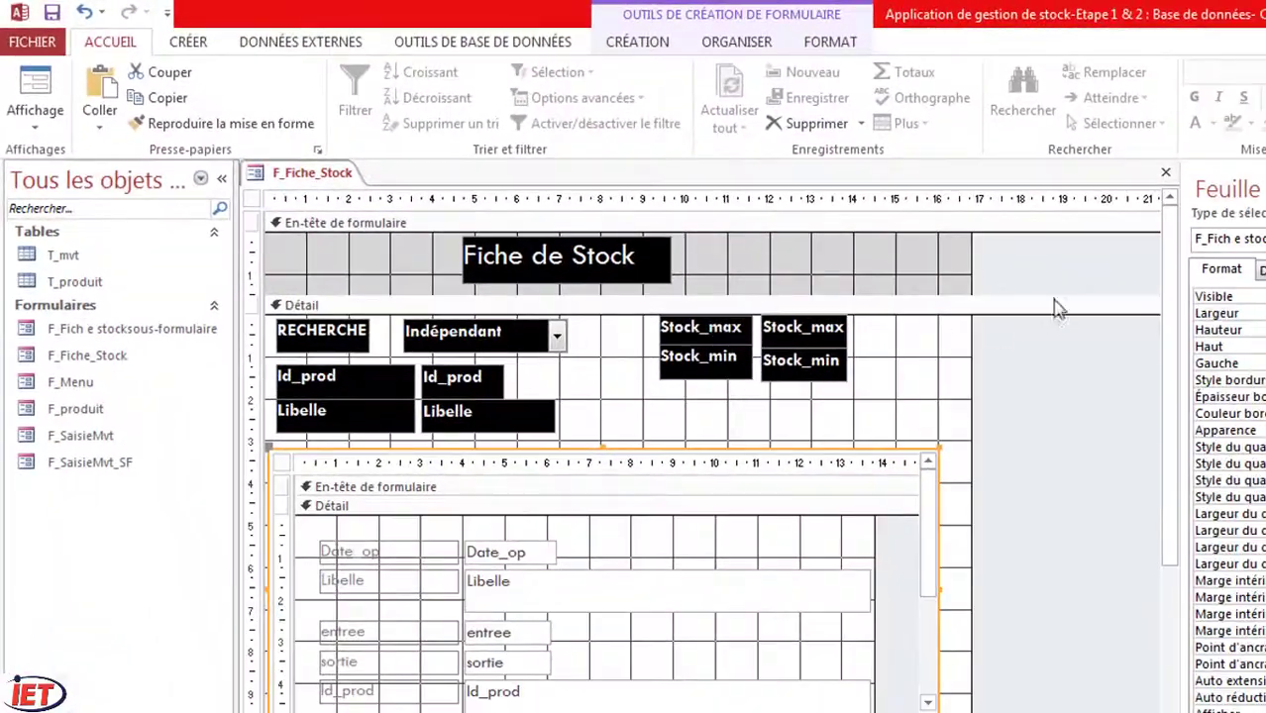
Step: Close F_Fiche_Stock and open the form F_Fich e stocksous-formulaire in Design view
{"action": "left_click", "coordinate": [1166, 173]}
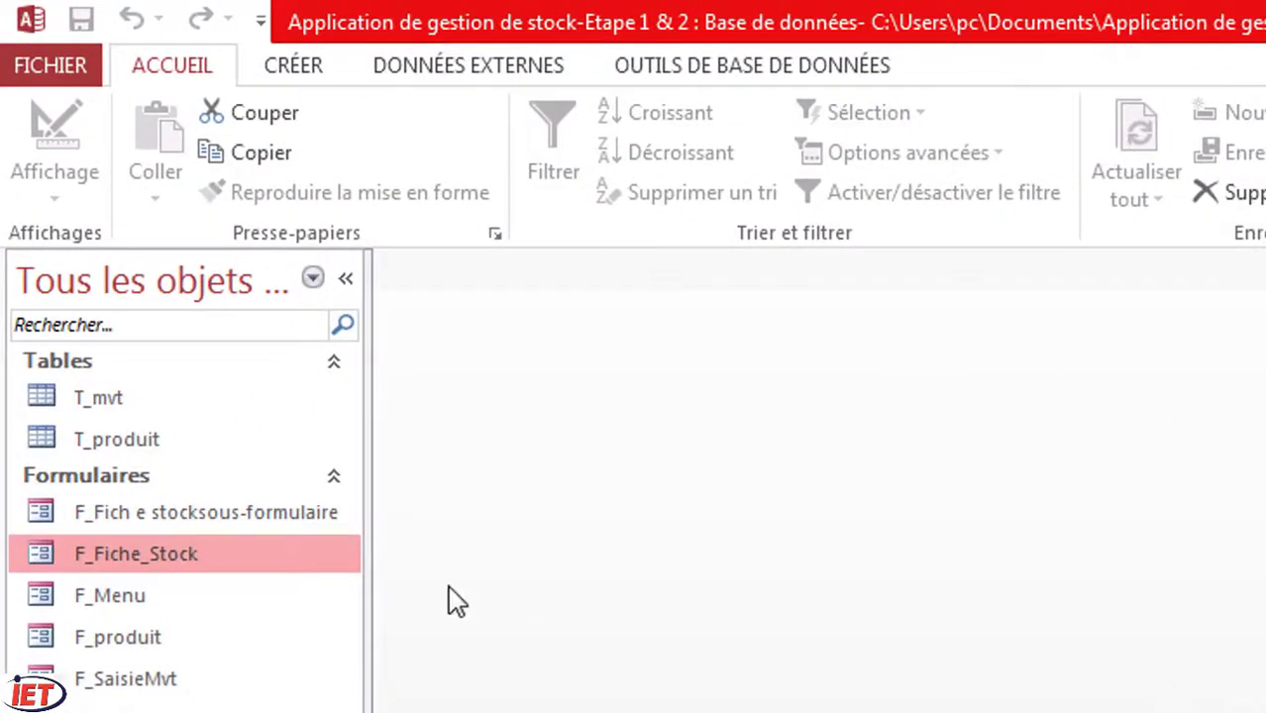
{"action": "double_click", "coordinate": [228, 520]}
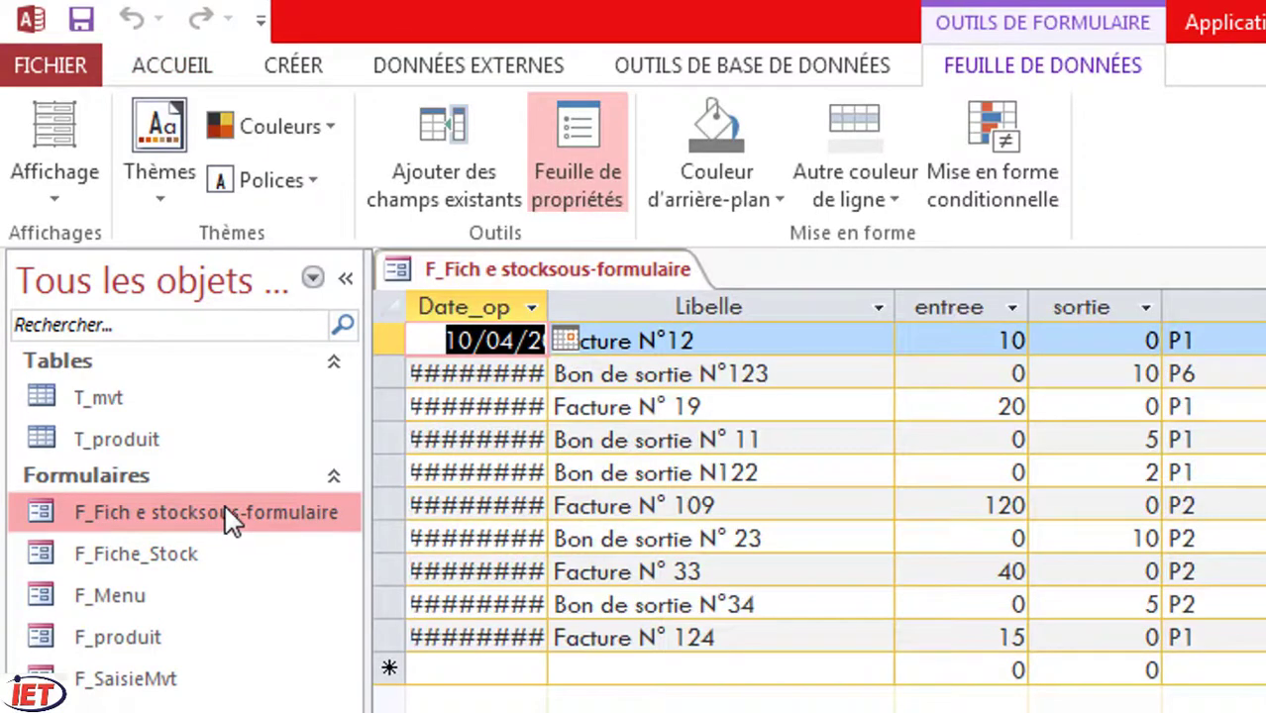
{"action": "left_click", "coordinate": [62, 203]}
{"action": "left_click", "coordinate": [134, 481]}
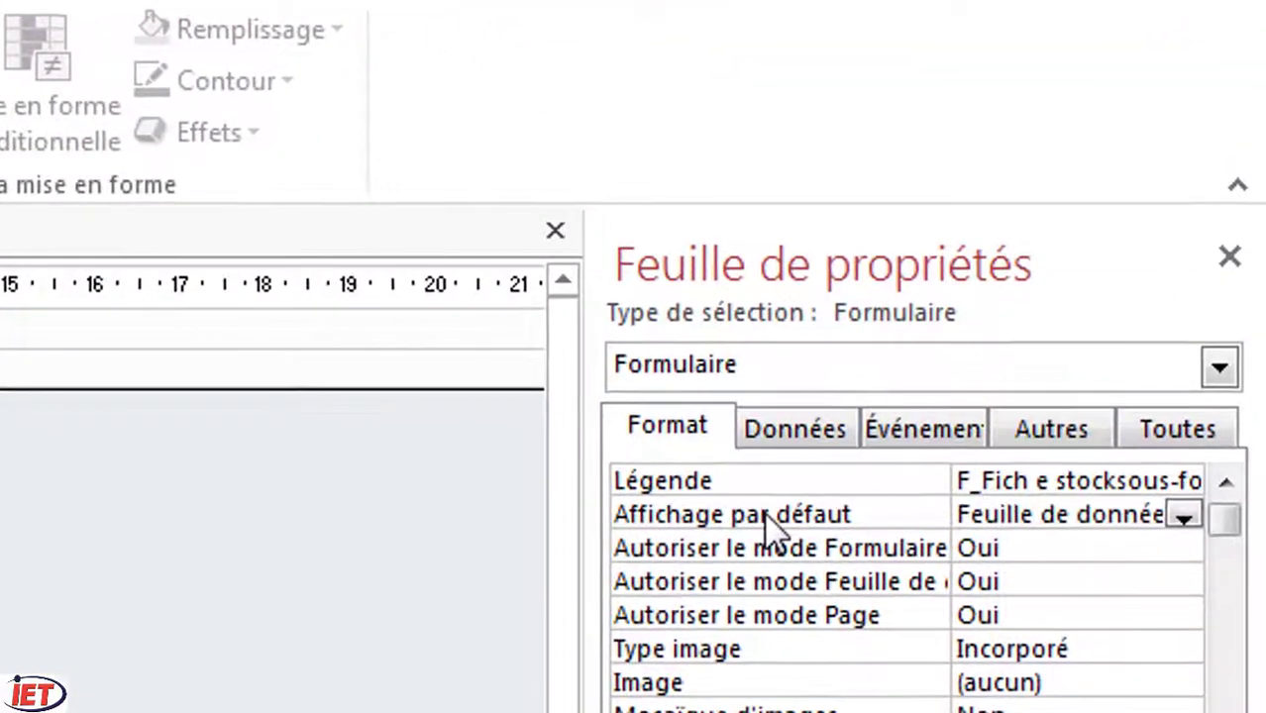
Step: Set the subform's default view (Affichage par défaut) to Formulaires continus
{"action": "left_click", "coordinate": [1059, 261]}
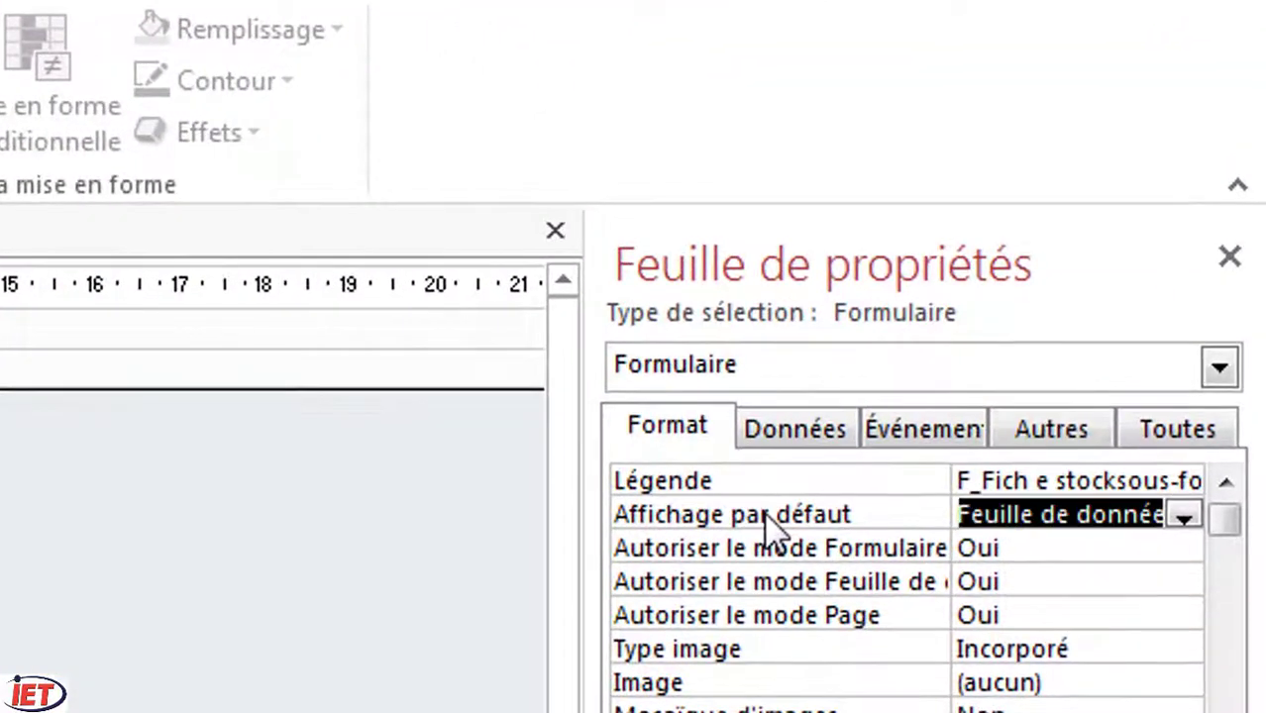
{"action": "left_click", "coordinate": [1184, 516]}
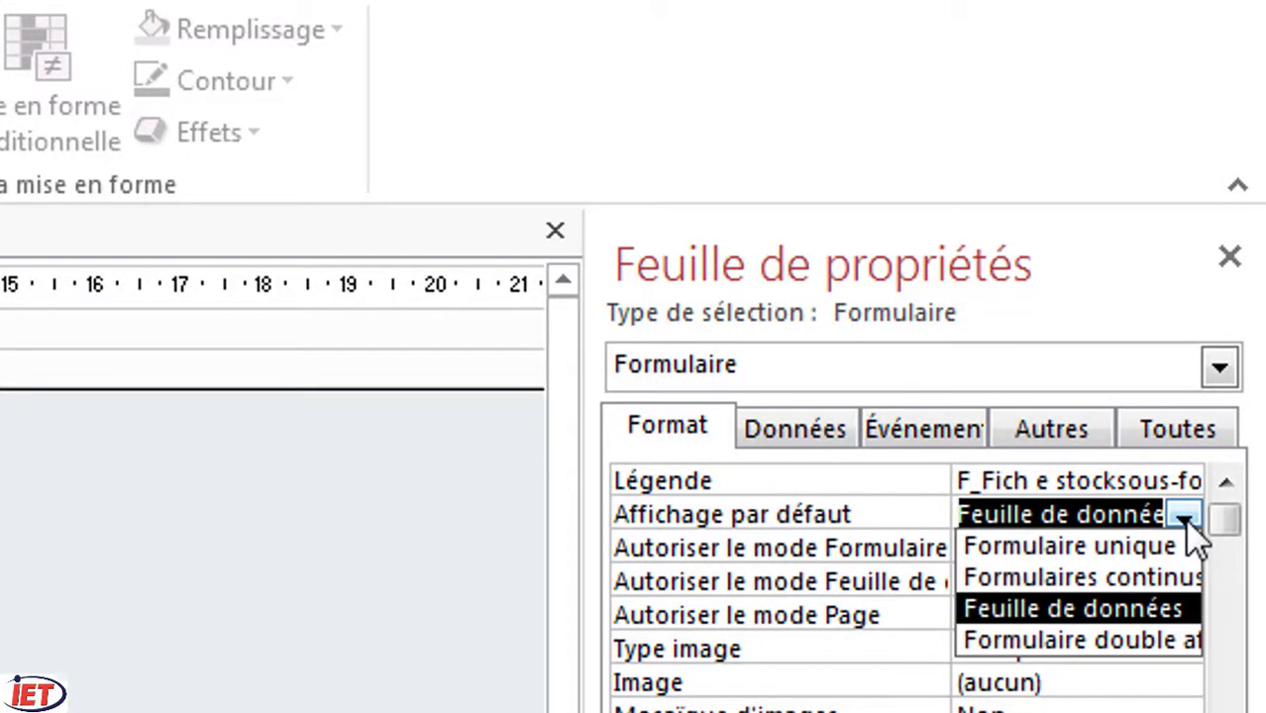
{"action": "left_click", "coordinate": [1102, 580]}
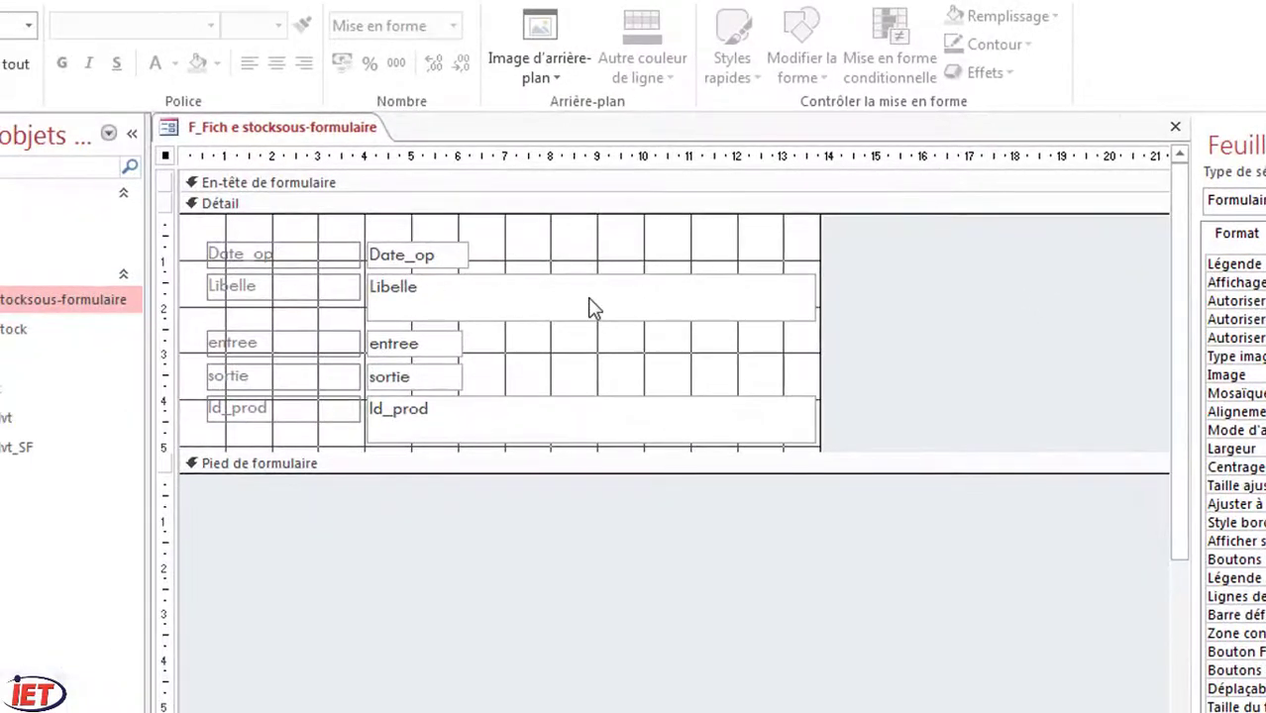
Step: Cut the Date_op, Libelle, entree, sortie and Id_prod labels from the Detail section, leaving their text boxes in place
{"action": "left_click", "coordinate": [493, 256]}
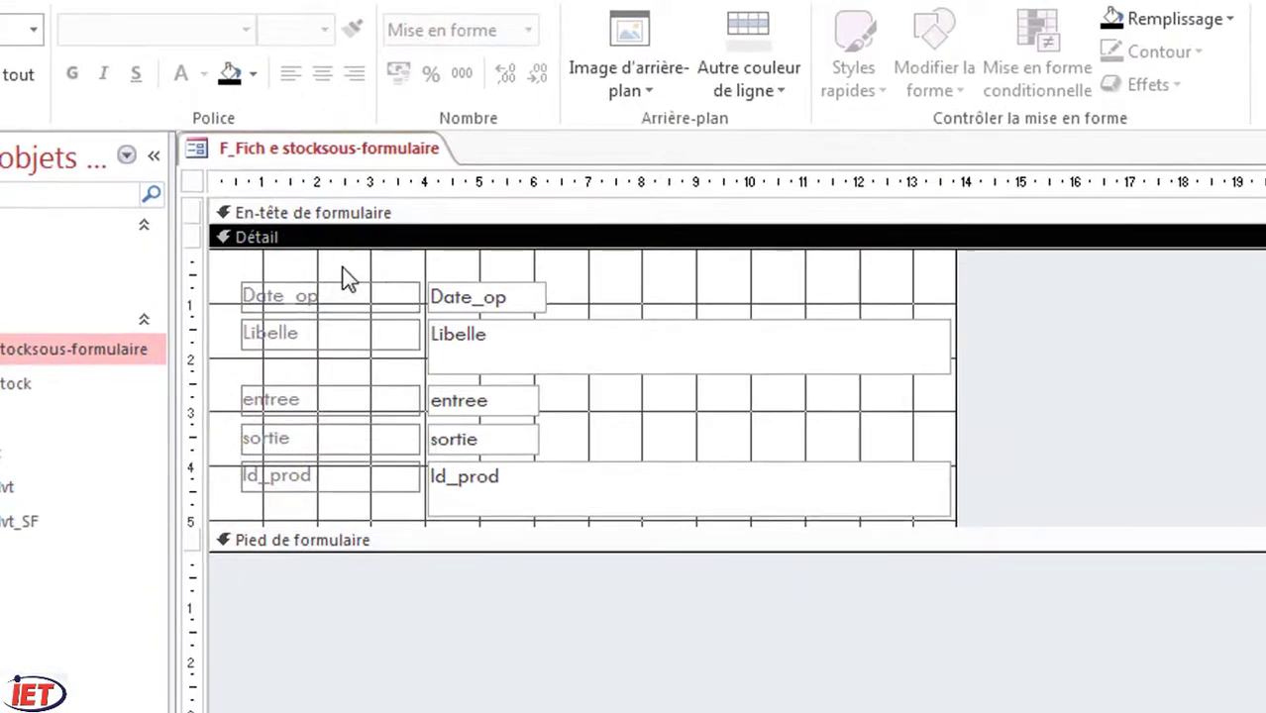
{"action": "left_click_drag", "start_coordinate": [336, 266], "coordinate": [343, 461]}
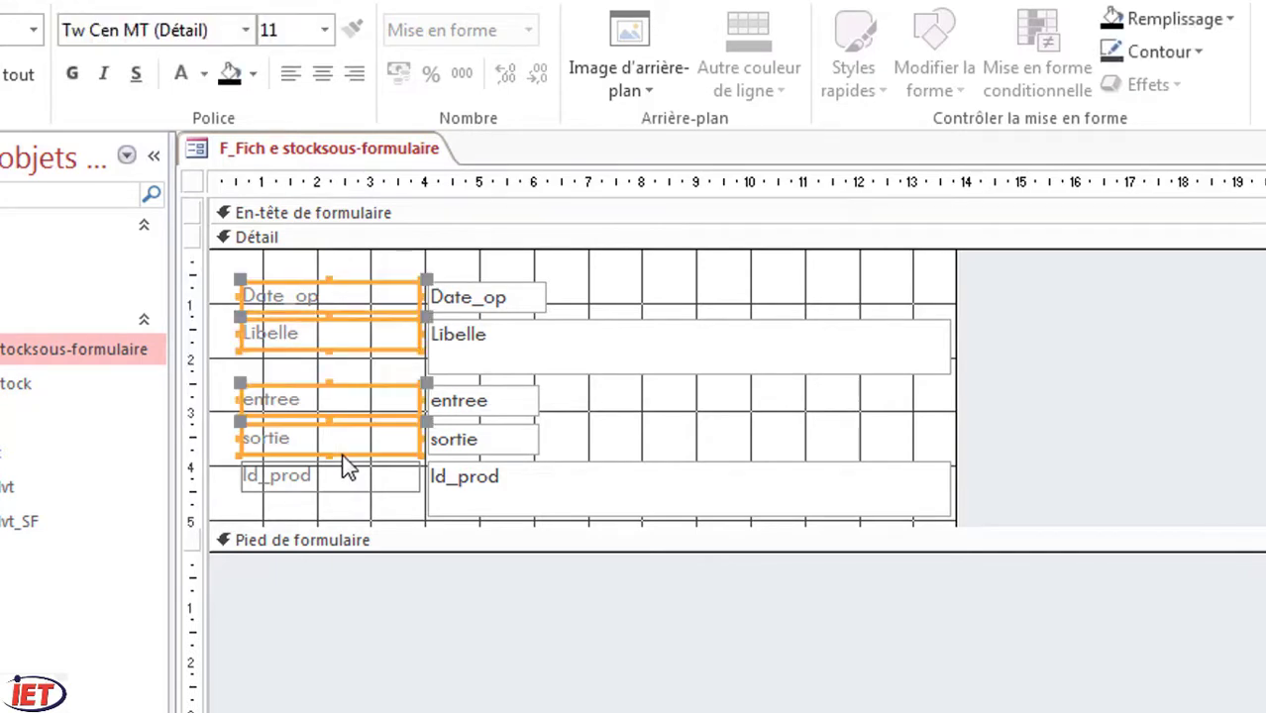
{"action": "left_click_drag", "start_coordinate": [305, 271], "coordinate": [331, 497]}
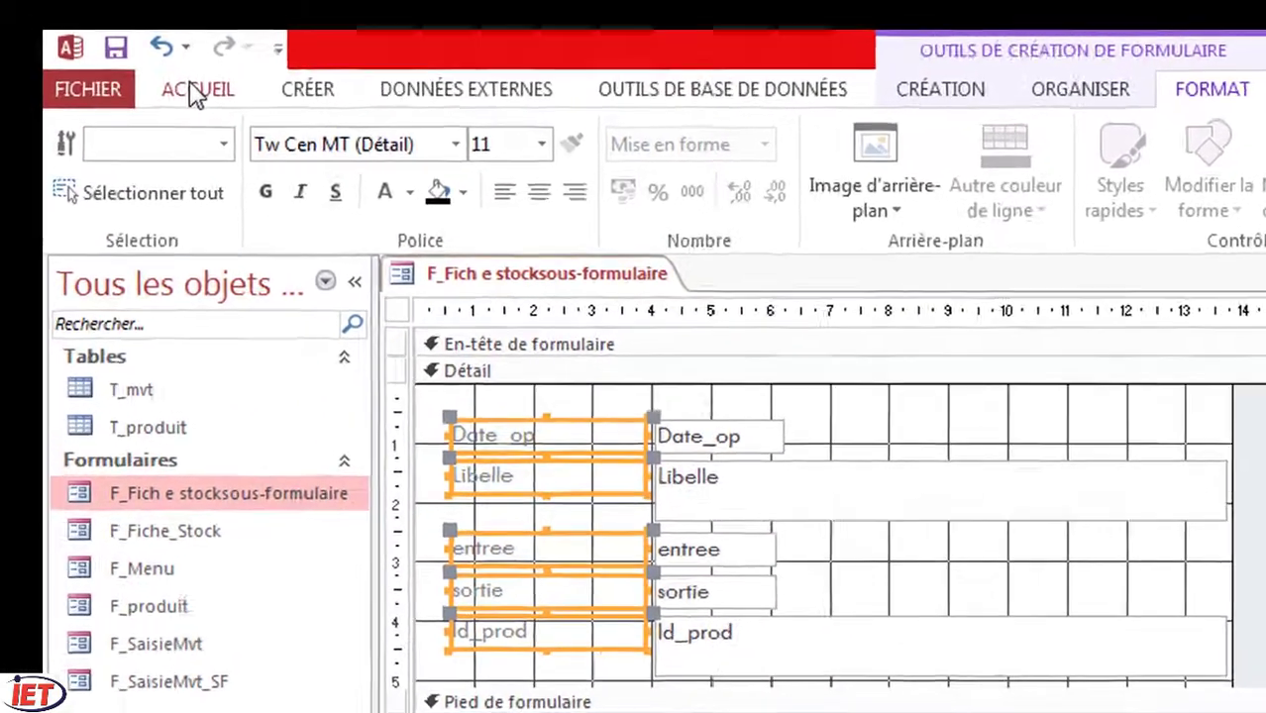
{"action": "left_click", "coordinate": [171, 81]}
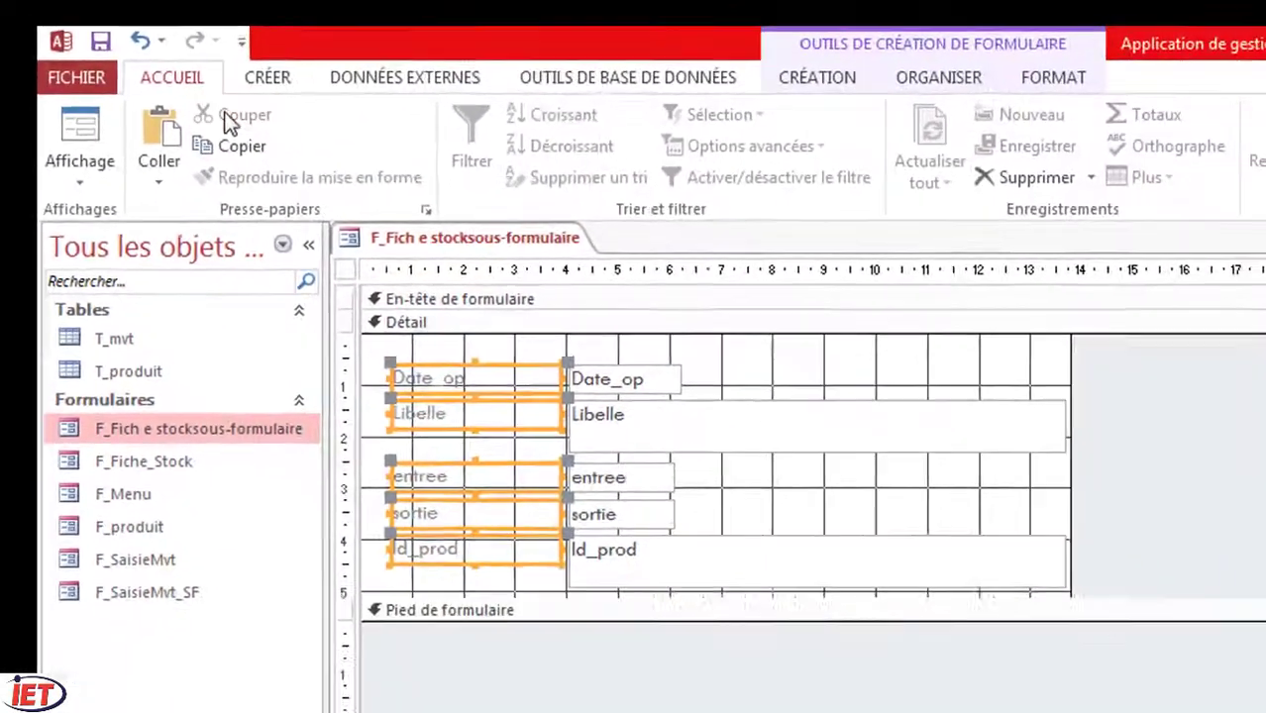
{"action": "left_click", "coordinate": [302, 149]}
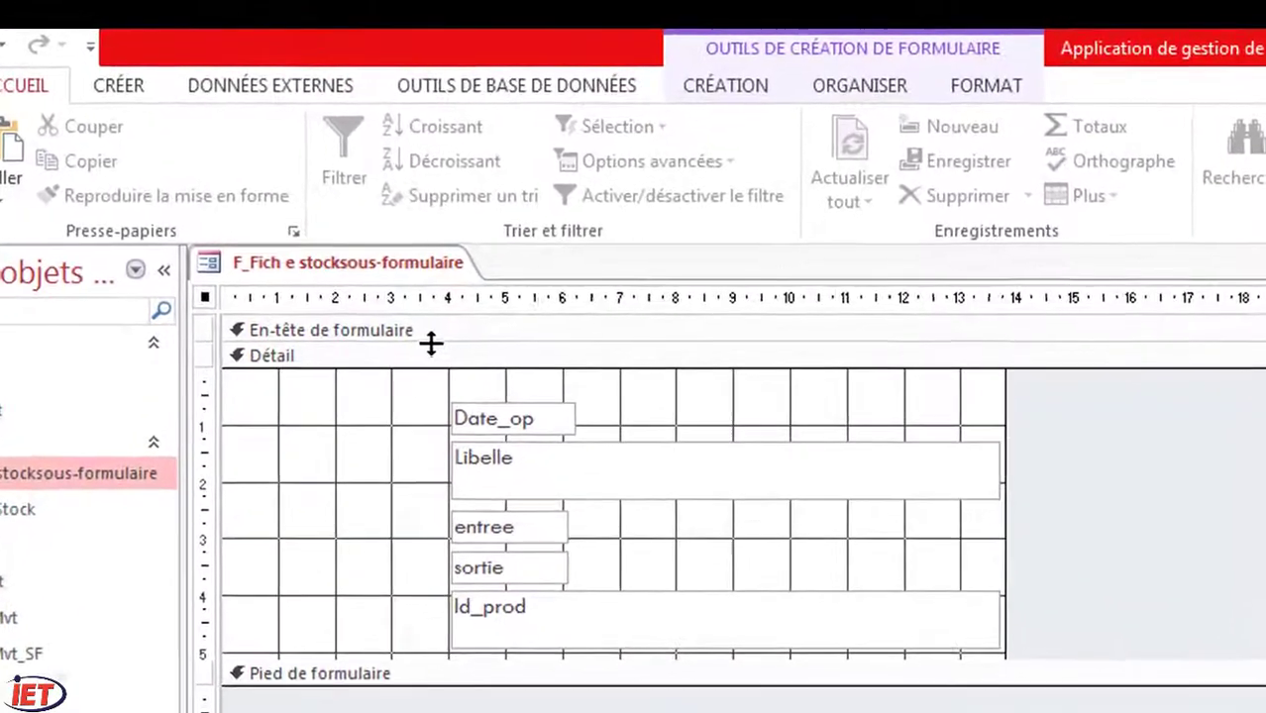
Step: Expand the form header to about 1.7 cm high and paste the cut field labels into it
{"action": "left_click_drag", "start_coordinate": [494, 315], "coordinate": [493, 404]}
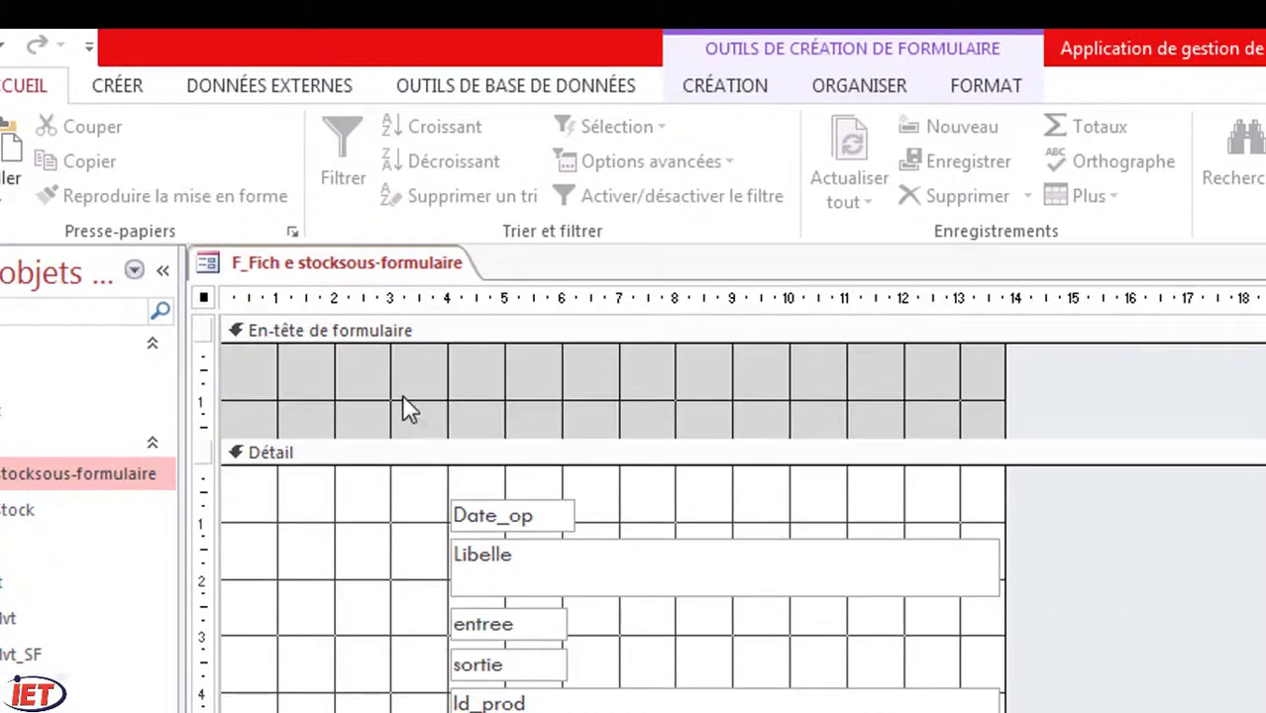
{"action": "left_click", "coordinate": [400, 402]}
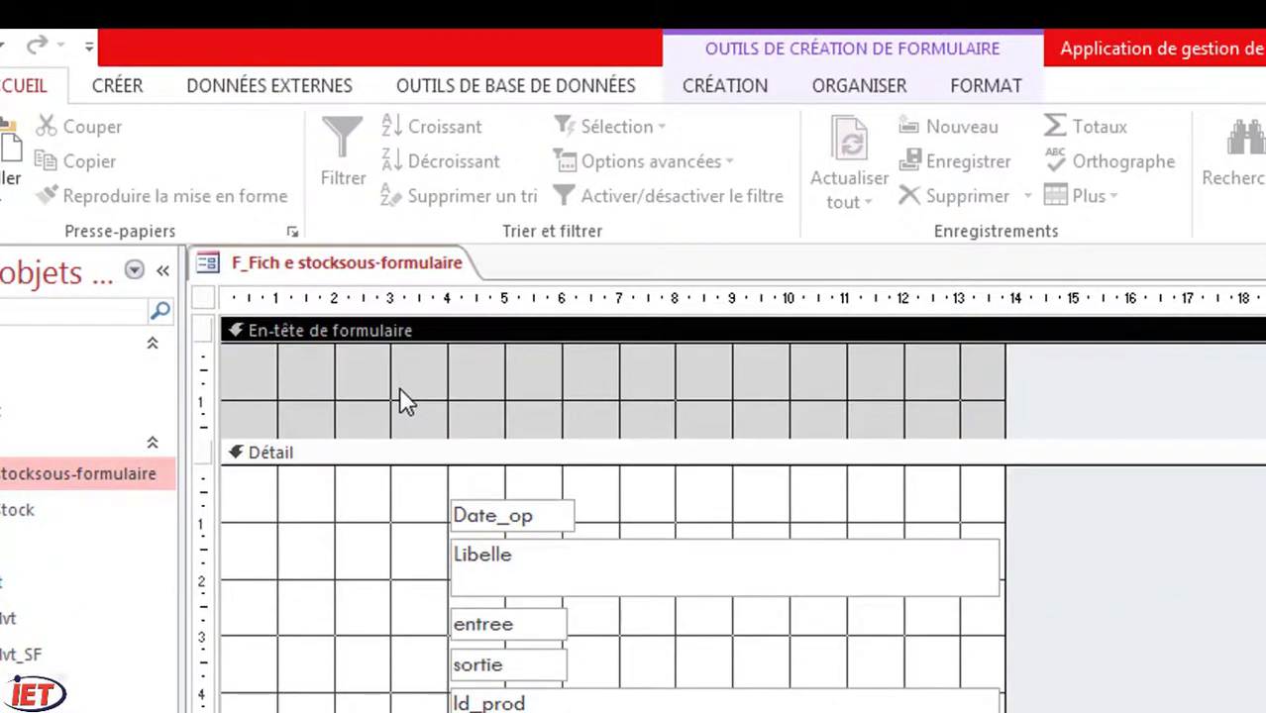
{"action": "key", "text": "ctrl+v"}
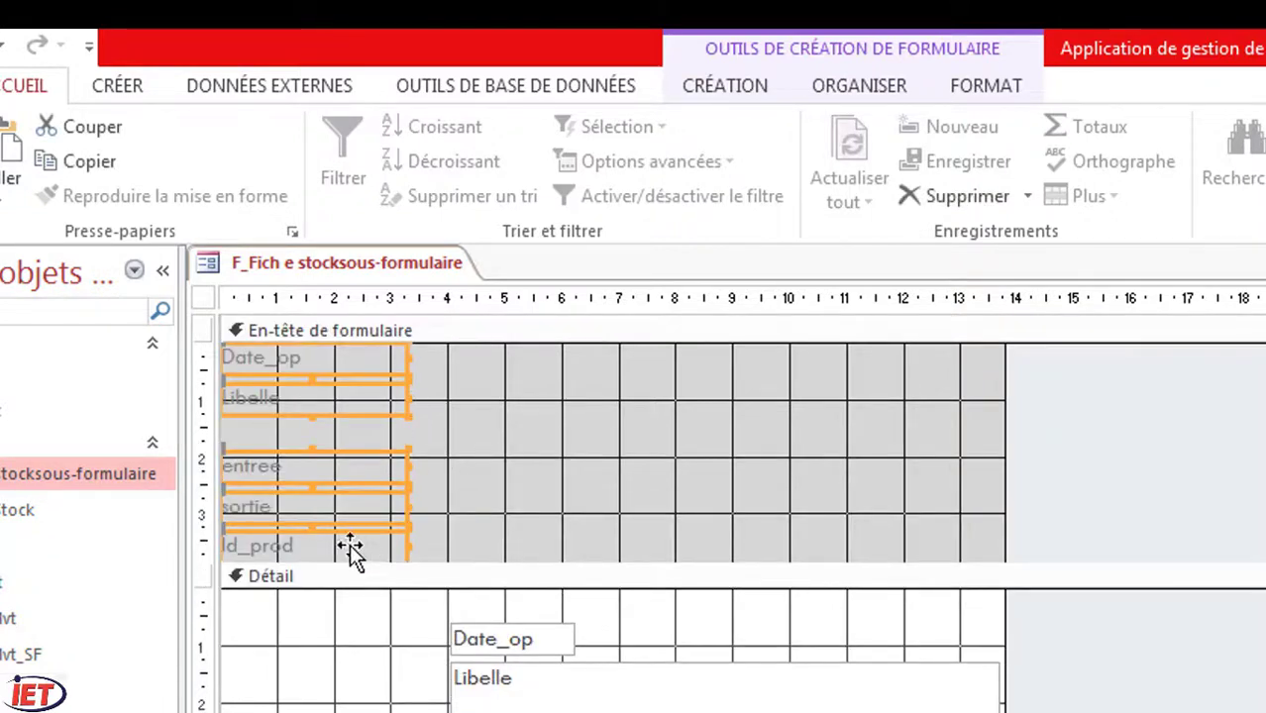
{"action": "left_click", "coordinate": [537, 480]}
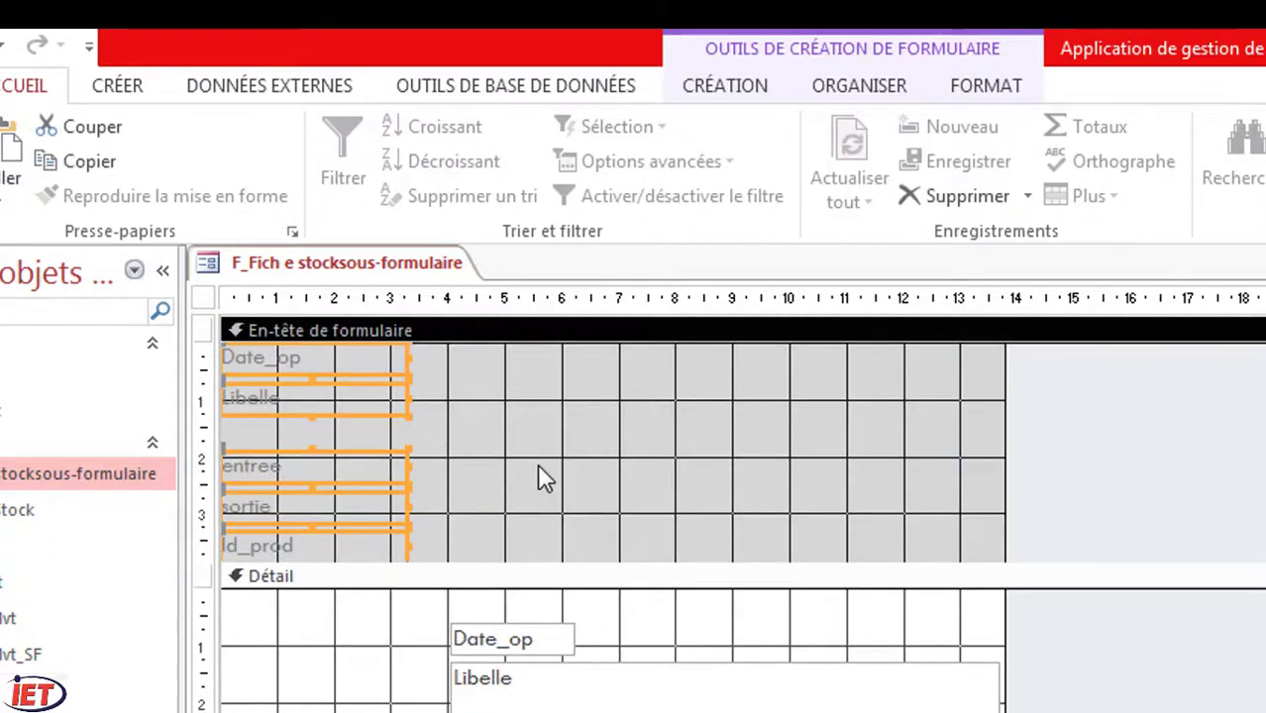
Step: Arrange the form header labels in one row along the section's lower edge, in the order Date_op, Libelle, entree, sortie, Id_prod
{"action": "left_click_drag", "start_coordinate": [375, 554], "coordinate": [1056, 545]}
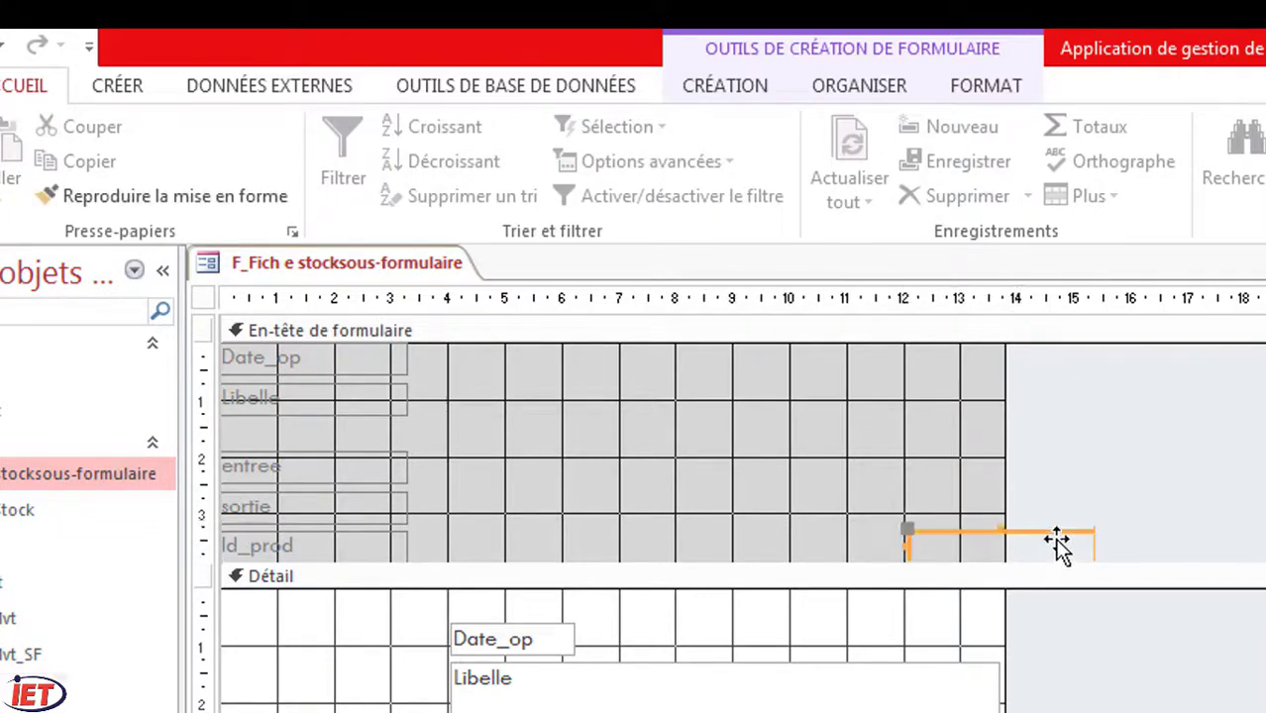
{"action": "left_click_drag", "start_coordinate": [349, 499], "coordinate": [837, 545]}
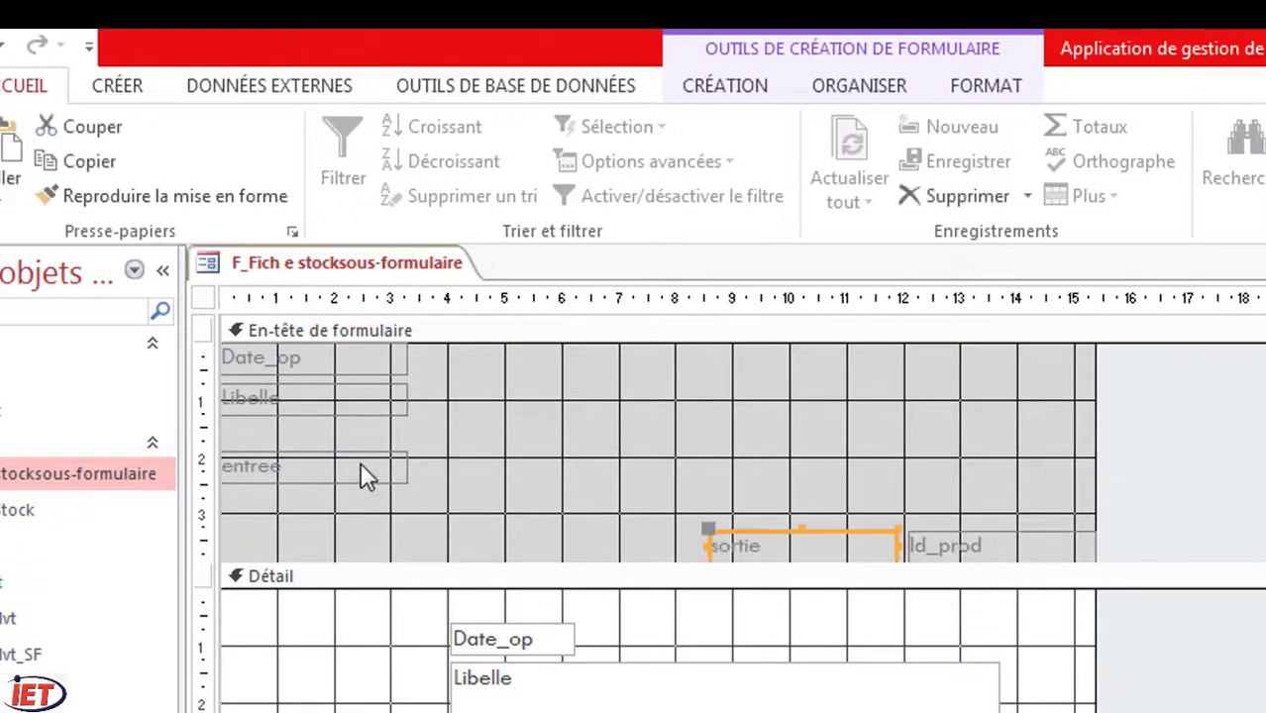
{"action": "left_click_drag", "start_coordinate": [411, 486], "coordinate": [653, 538]}
{"action": "left_click_drag", "start_coordinate": [324, 406], "coordinate": [443, 559]}
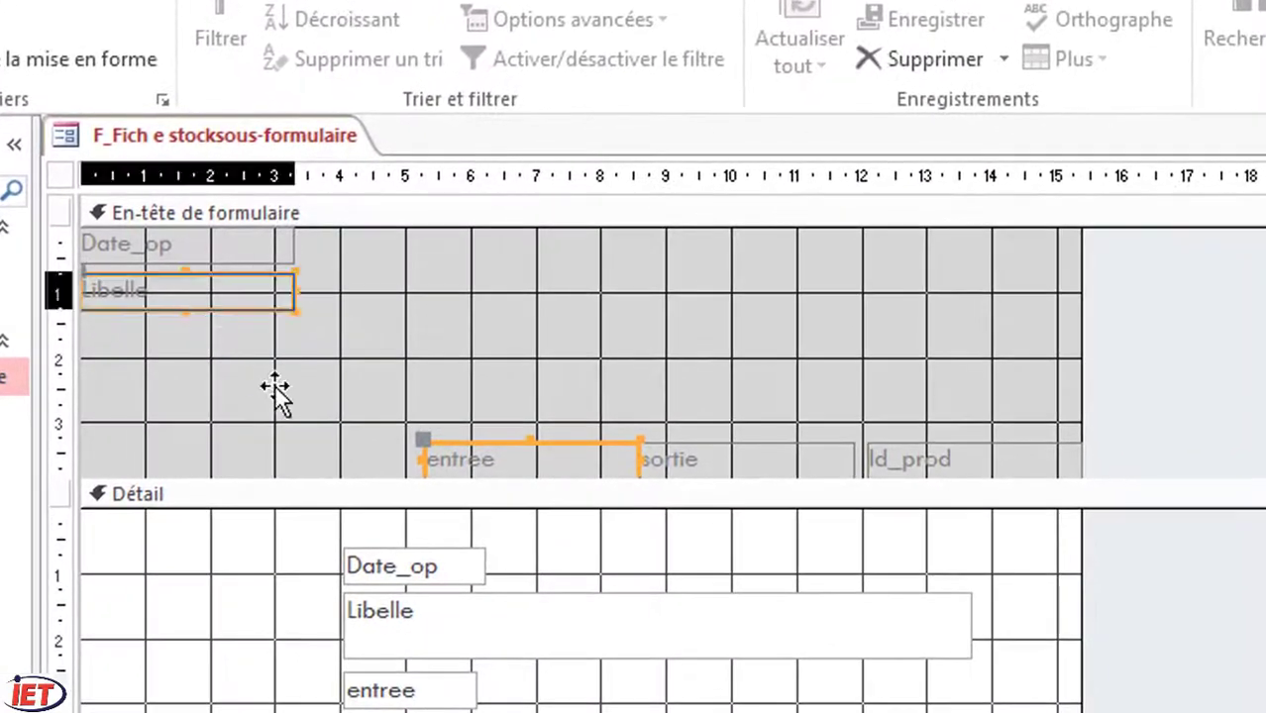
{"action": "left_click_drag", "start_coordinate": [335, 477], "coordinate": [324, 466]}
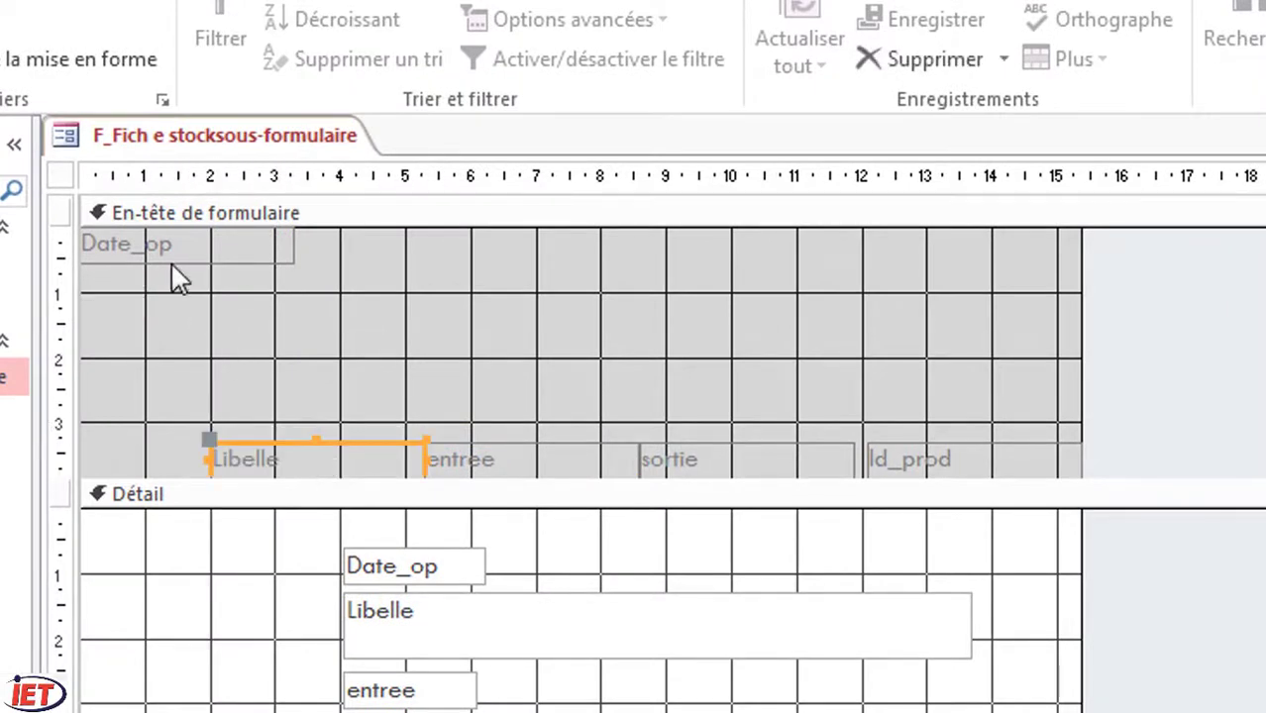
{"action": "left_click_drag", "start_coordinate": [170, 252], "coordinate": [158, 465]}
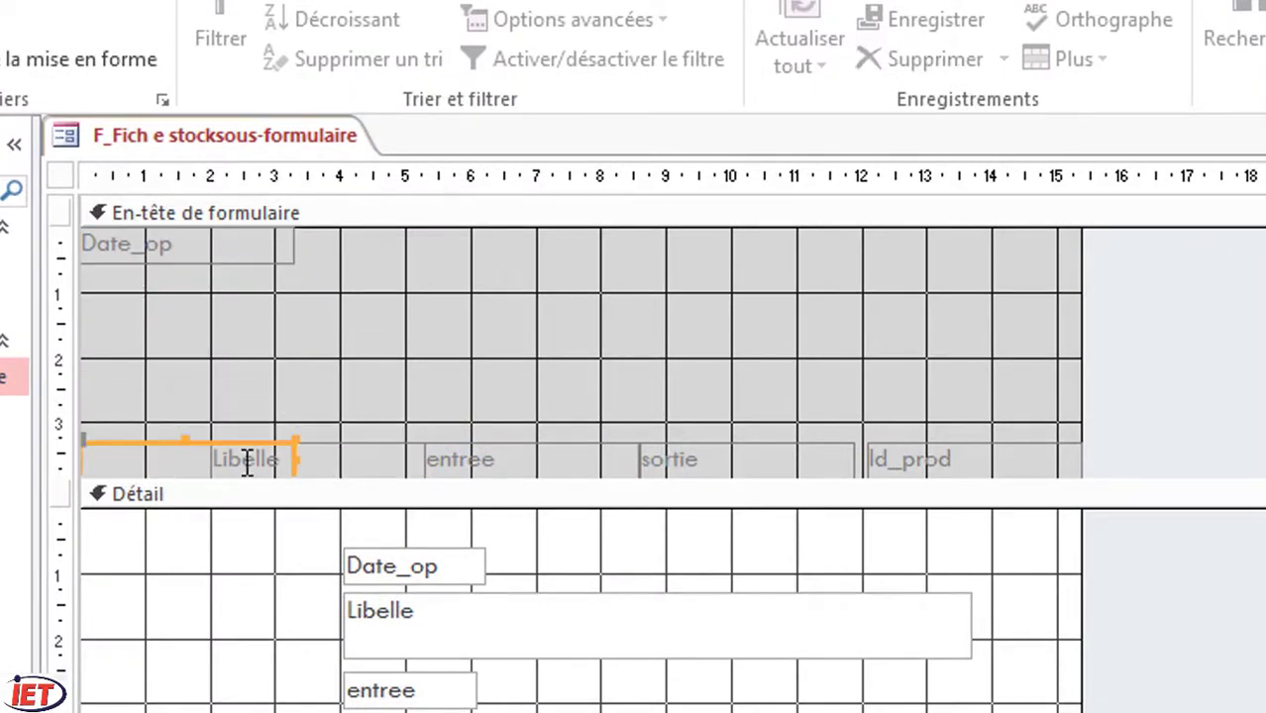
Step: Narrow the Id_prod label in the form header to about 1.4 cm from its left side, and shorten the neighbouring sortie label
{"action": "left_click", "coordinate": [921, 461]}
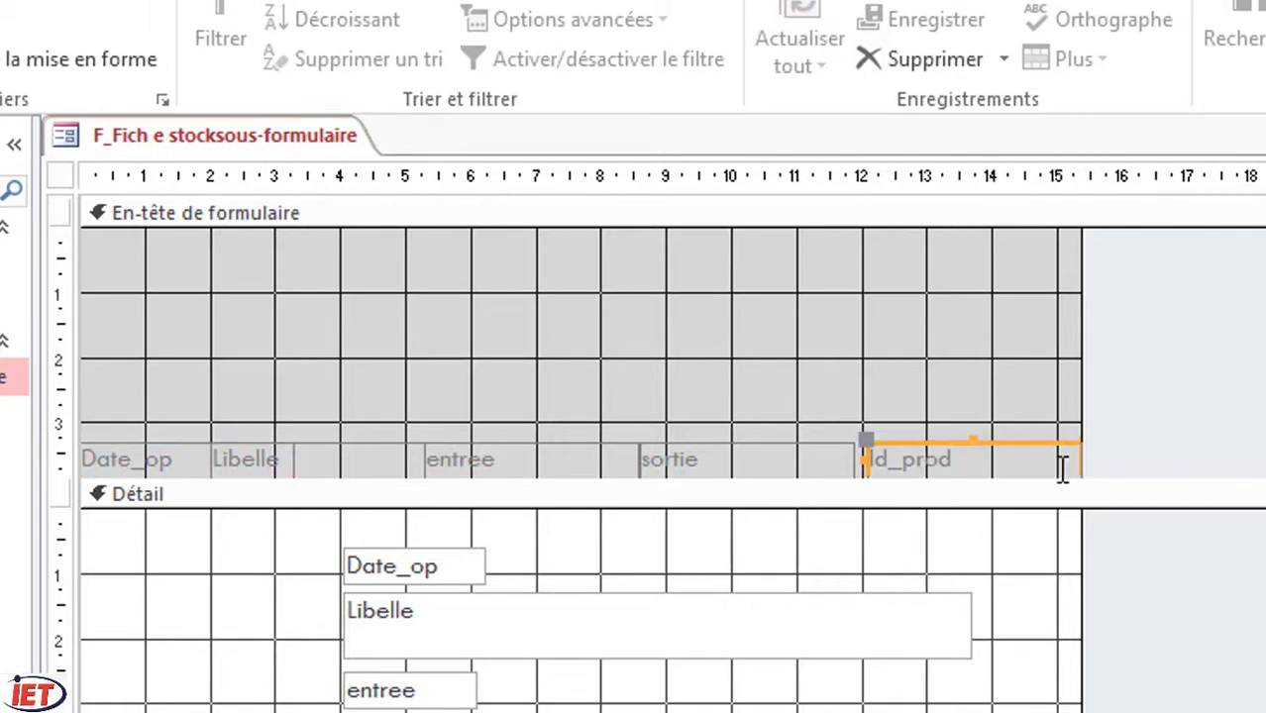
{"action": "left_click_drag", "start_coordinate": [1060, 464], "coordinate": [1040, 437]}
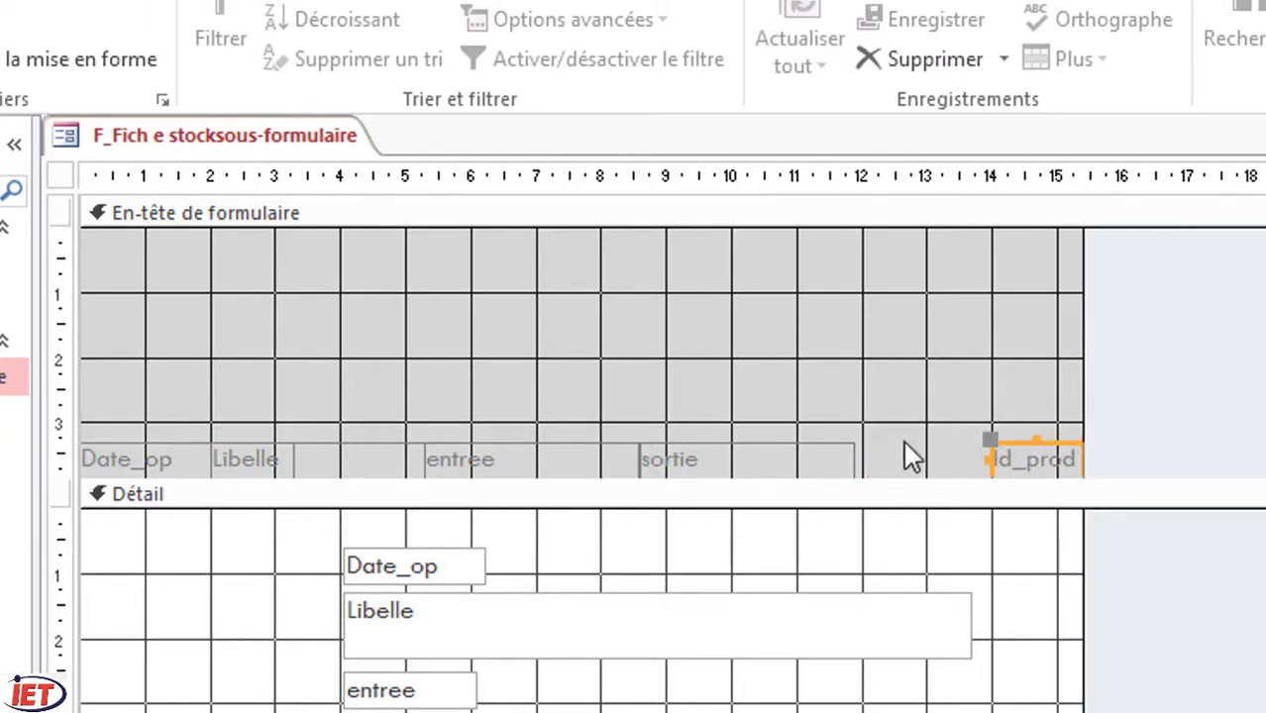
{"action": "left_click", "coordinate": [831, 464]}
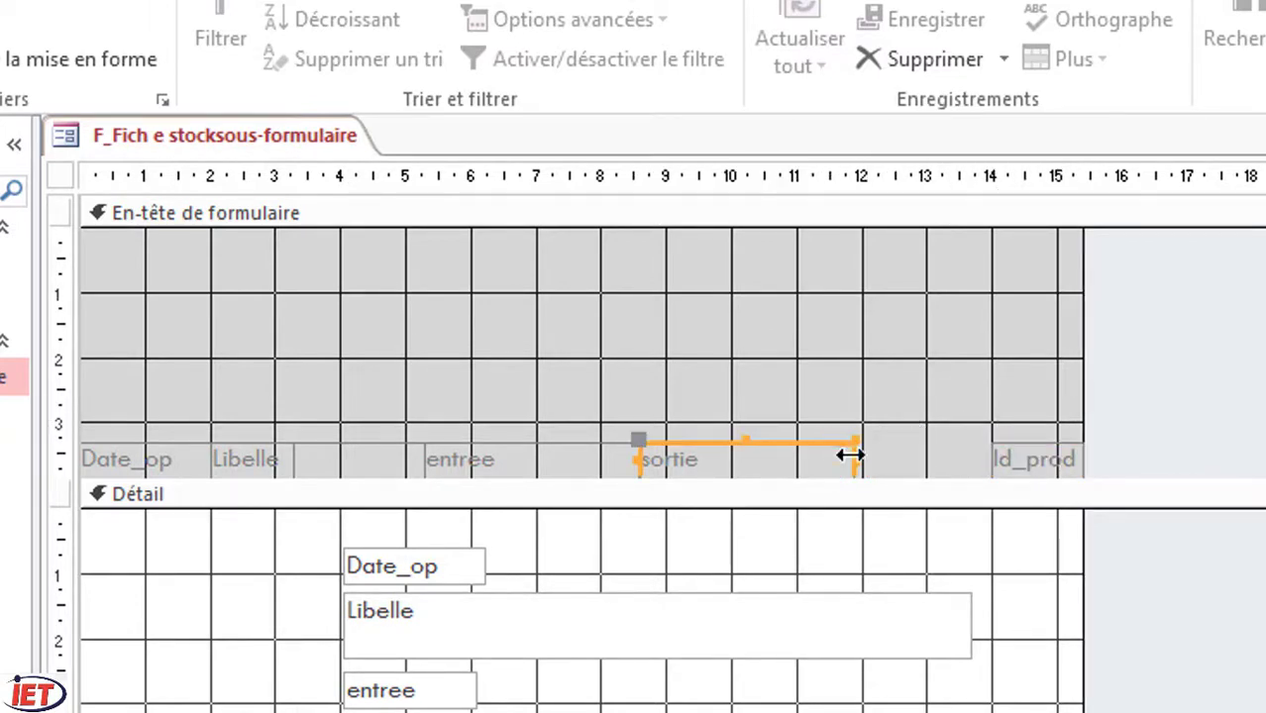
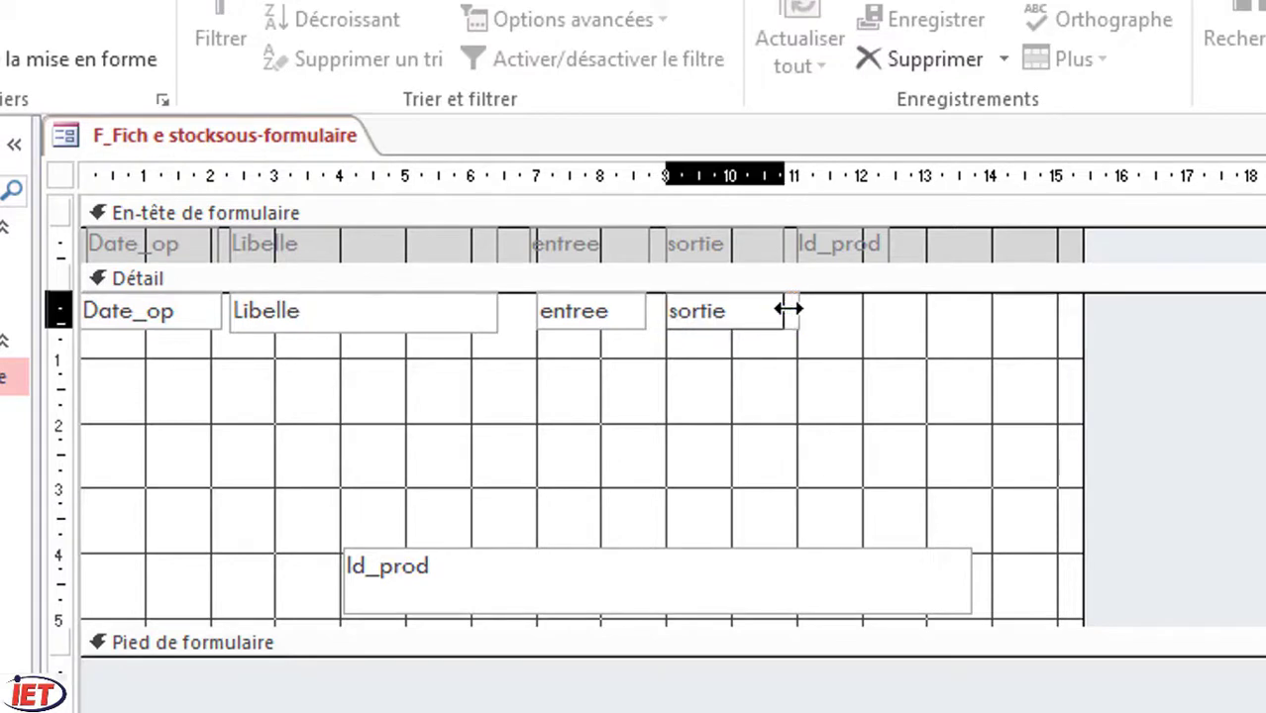
Step: Place the Id_prod text box beside sortie in the Detail section, about 1.24 cm wide, and set its Visible property to Non
{"action": "left_click", "coordinate": [671, 568]}
{"action": "left_click_drag", "start_coordinate": [969, 579], "coordinate": [844, 312]}
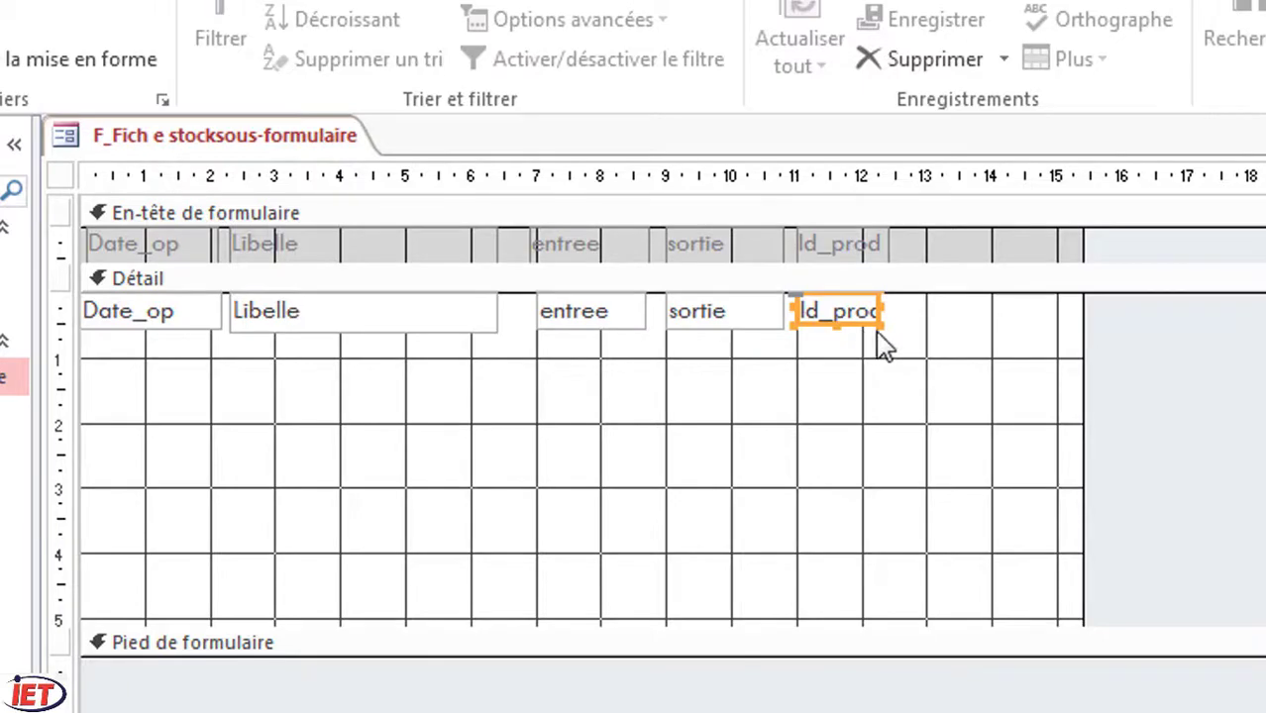
{"action": "key", "text": "F4"}
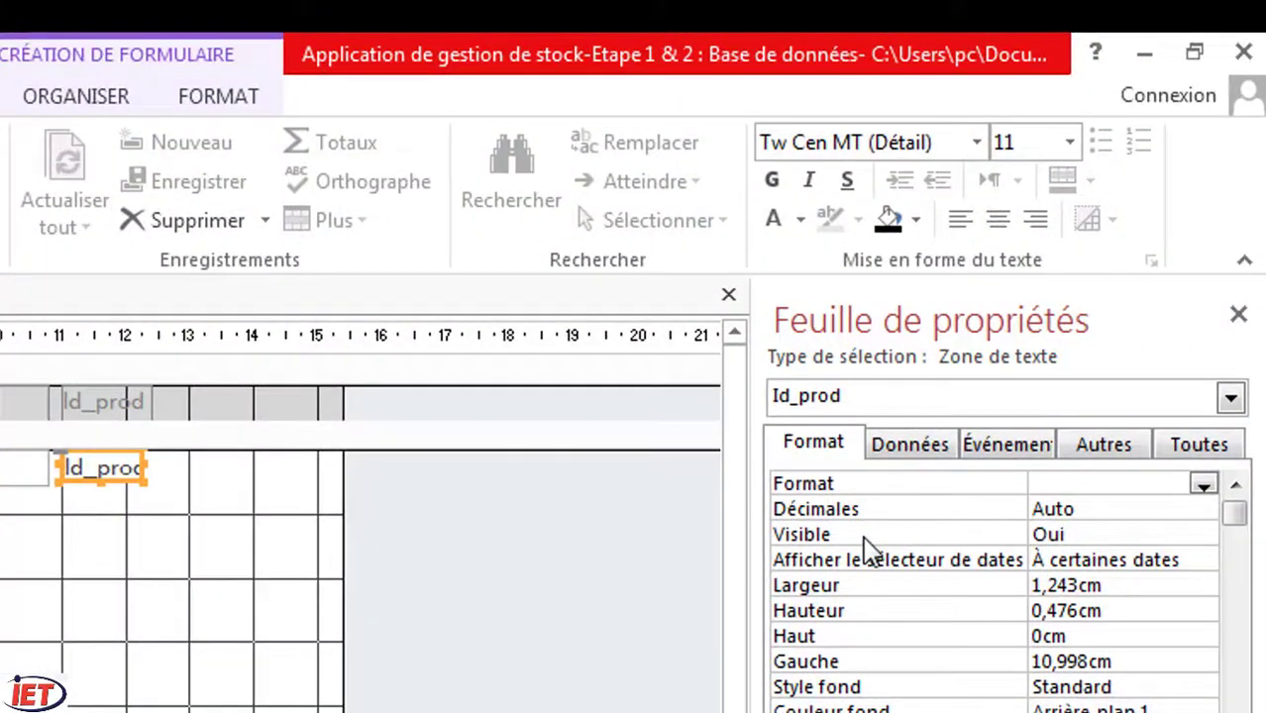
{"action": "left_click", "coordinate": [956, 536]}
{"action": "left_click", "coordinate": [1203, 537]}
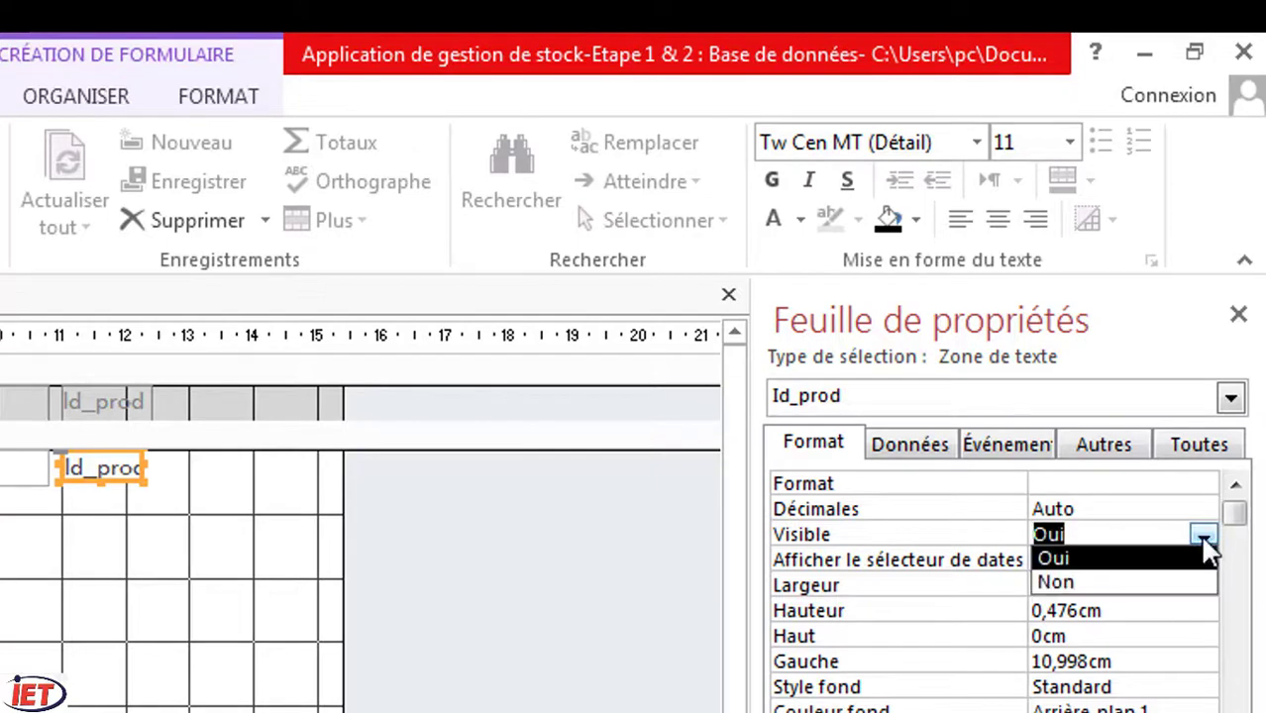
{"action": "left_click", "coordinate": [1129, 592]}
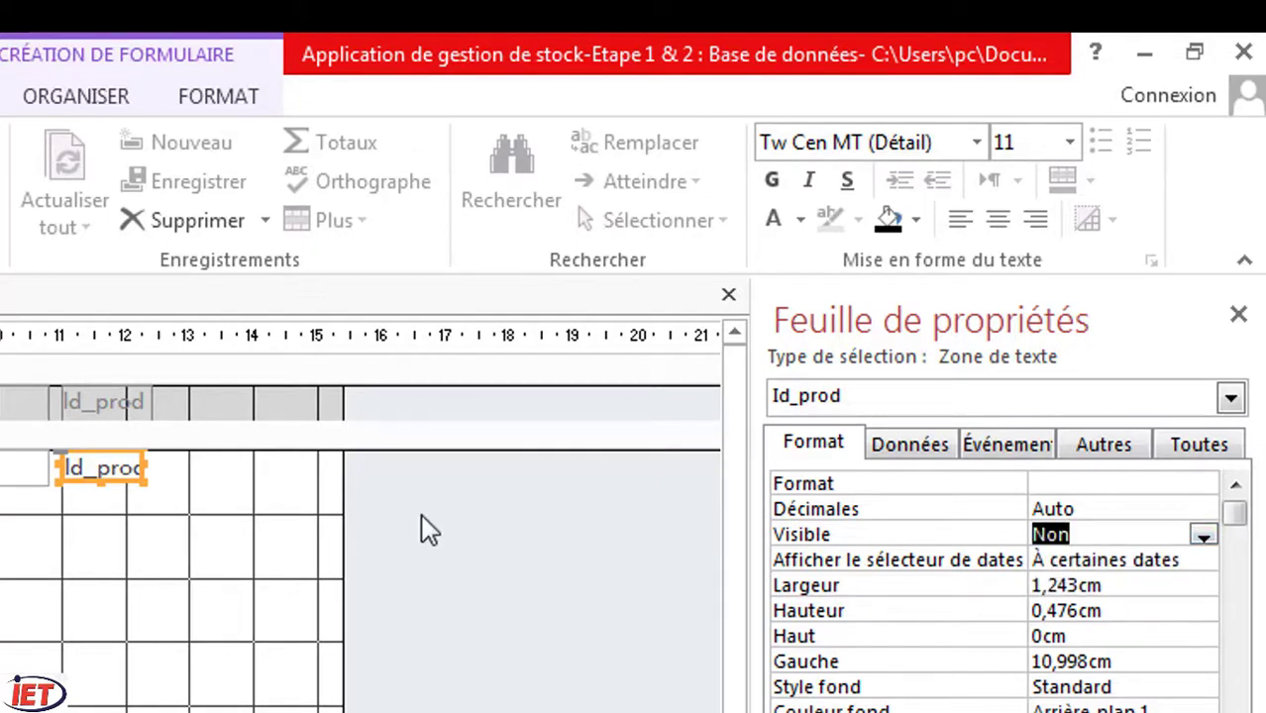
Step: Set the Visible property of the Id_prod label in the form header to Non
{"action": "left_click", "coordinate": [113, 408]}
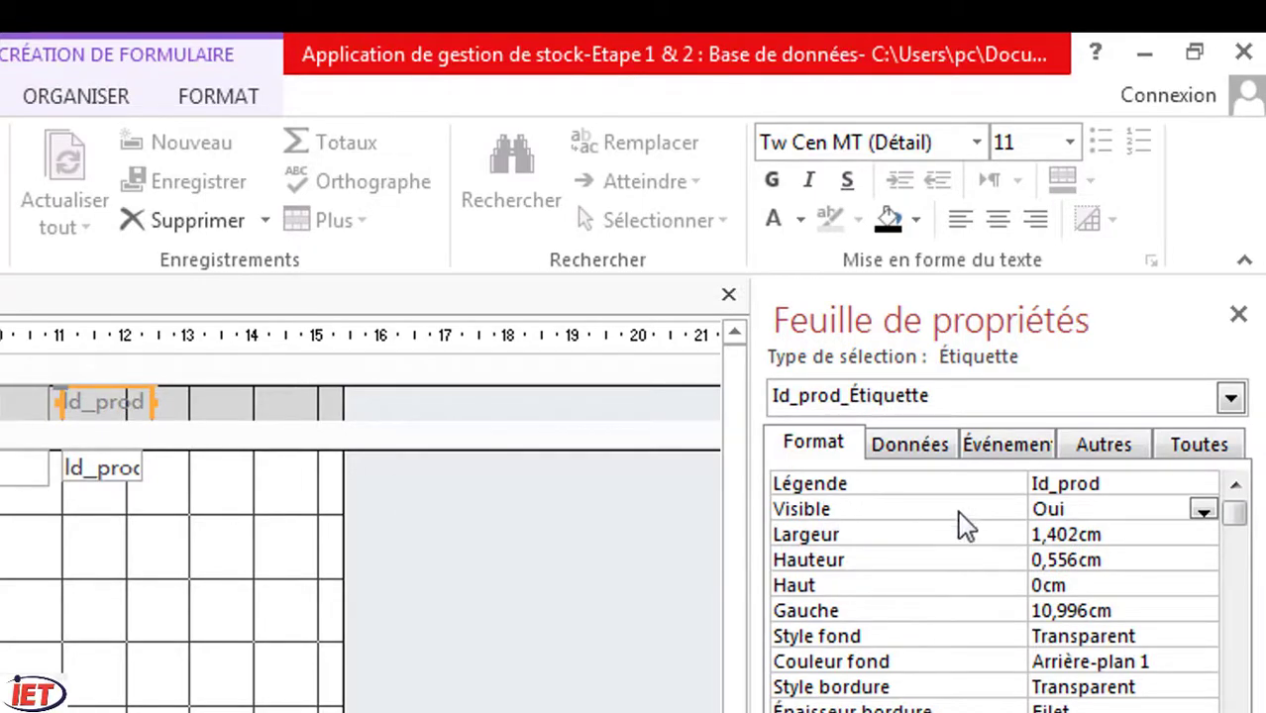
{"action": "left_click", "coordinate": [1204, 511]}
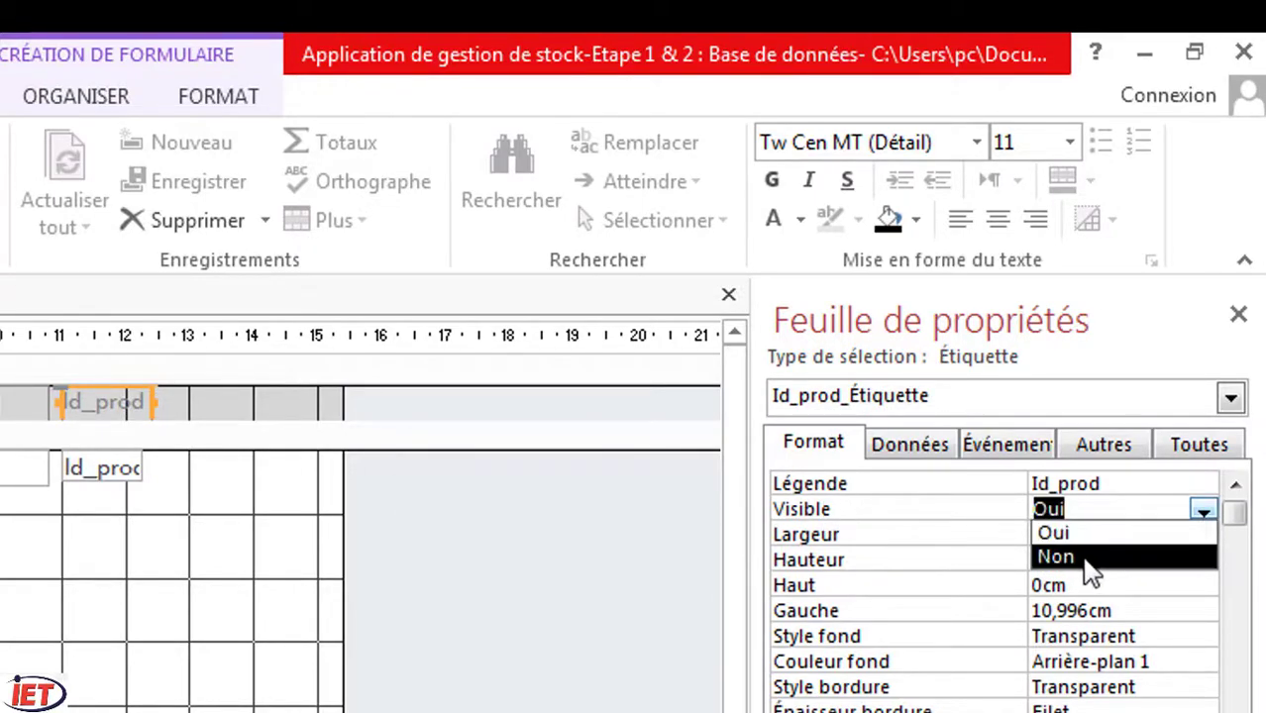
{"action": "left_click", "coordinate": [1090, 559]}
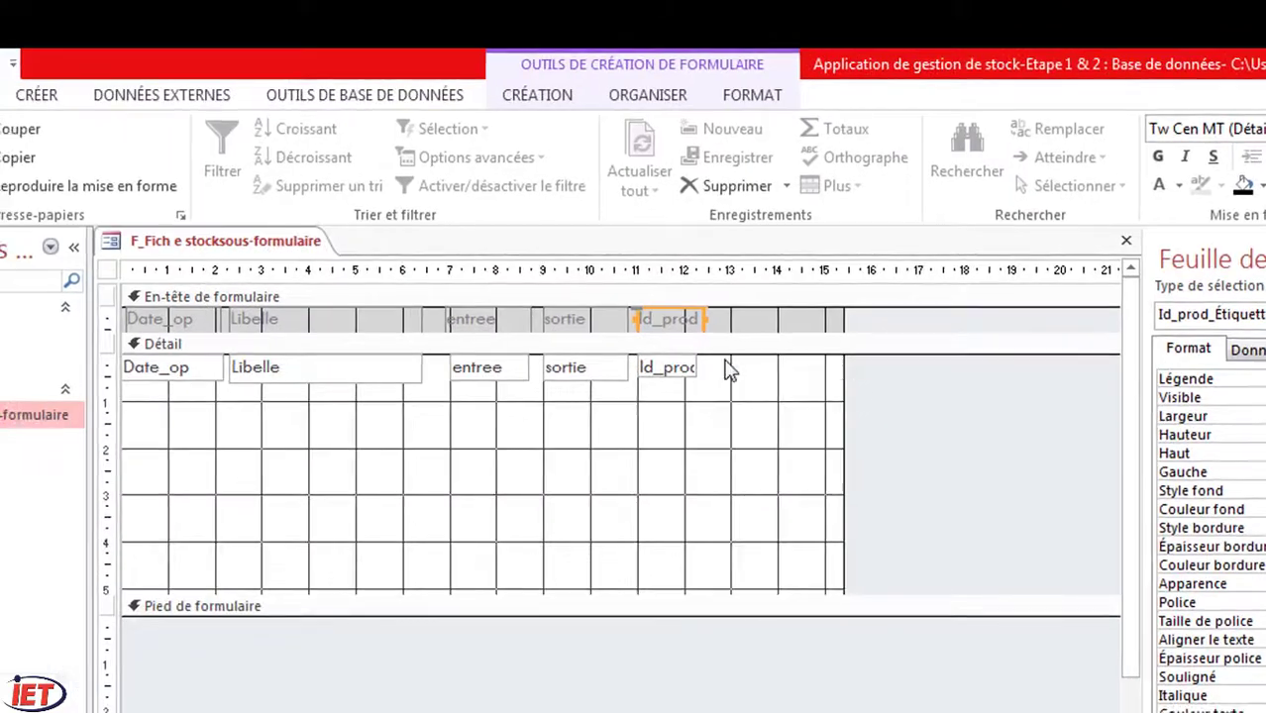
Step: Narrow the Id_prod header label and its text box in the Detail section to about 1 cm
{"action": "left_click_drag", "start_coordinate": [702, 318], "coordinate": [685, 318]}
{"action": "left_click", "coordinate": [680, 374]}
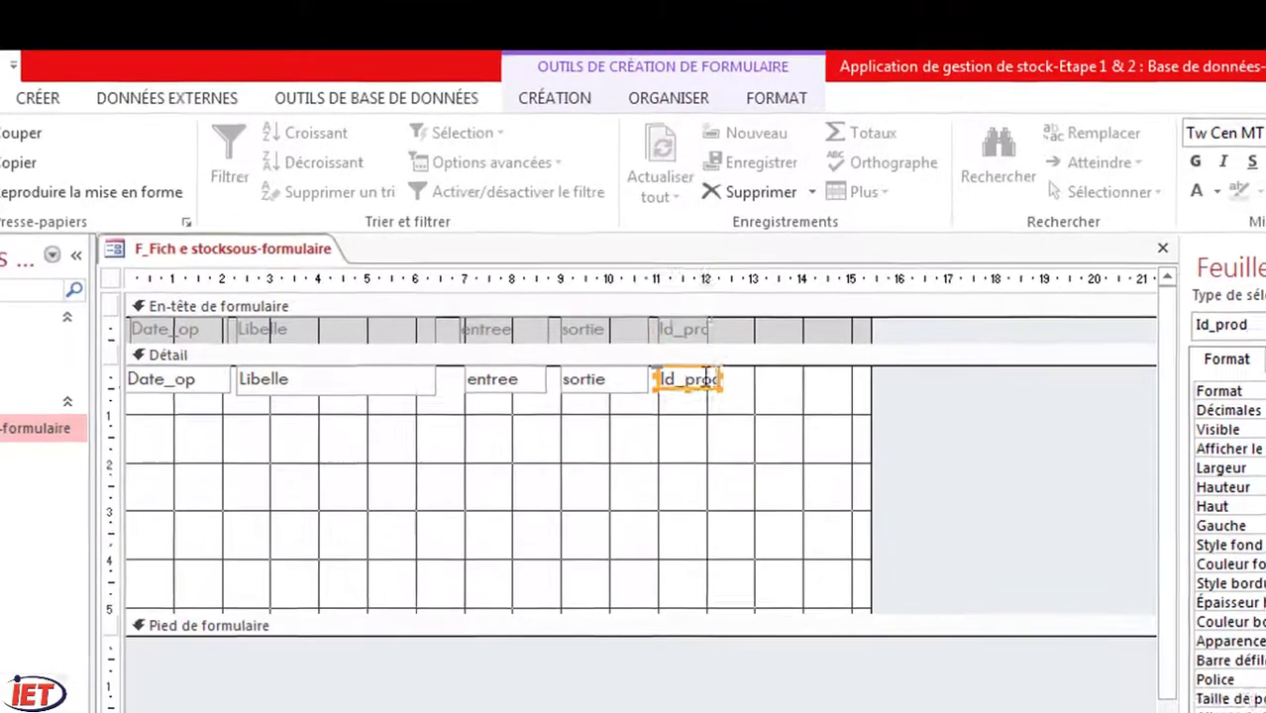
{"action": "left_click_drag", "start_coordinate": [697, 367], "coordinate": [689, 366]}
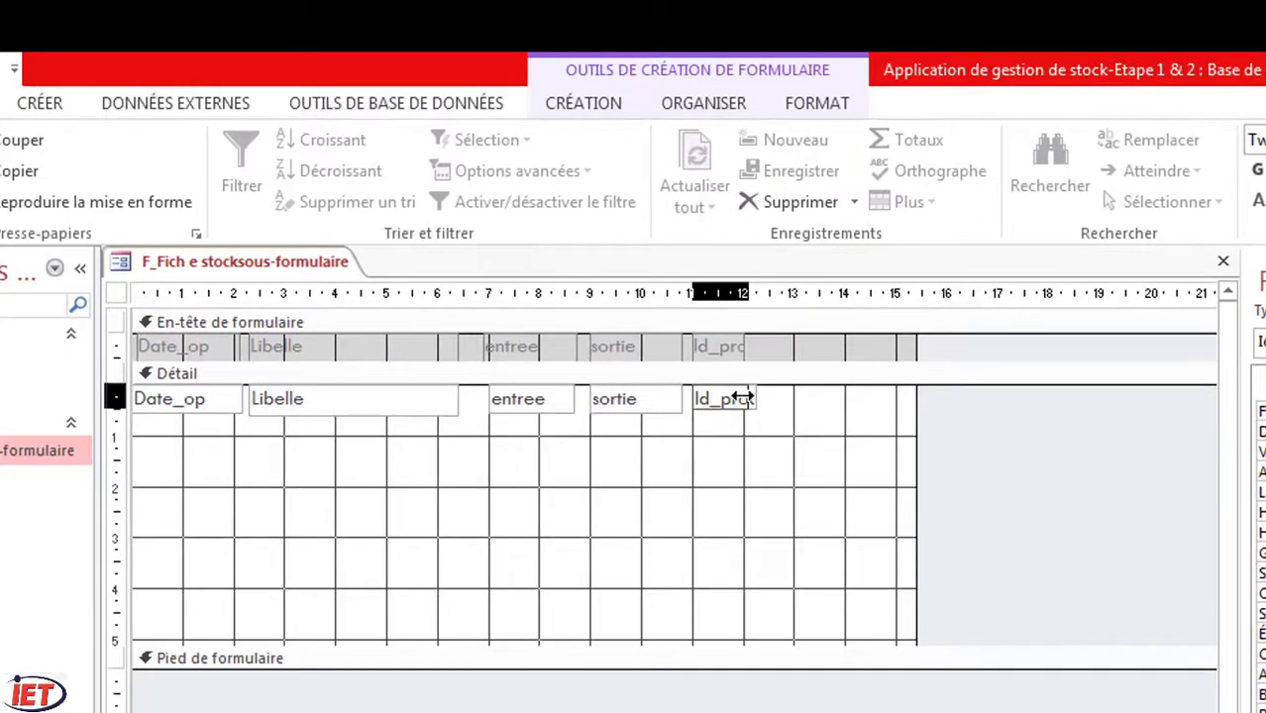
{"action": "left_click_drag", "start_coordinate": [742, 398], "coordinate": [746, 399]}
Step: Shift the Libelle, entree, sortie and Id_prod text boxes and their header labels about 0.6 cm to the right
{"action": "left_click", "coordinate": [773, 482]}
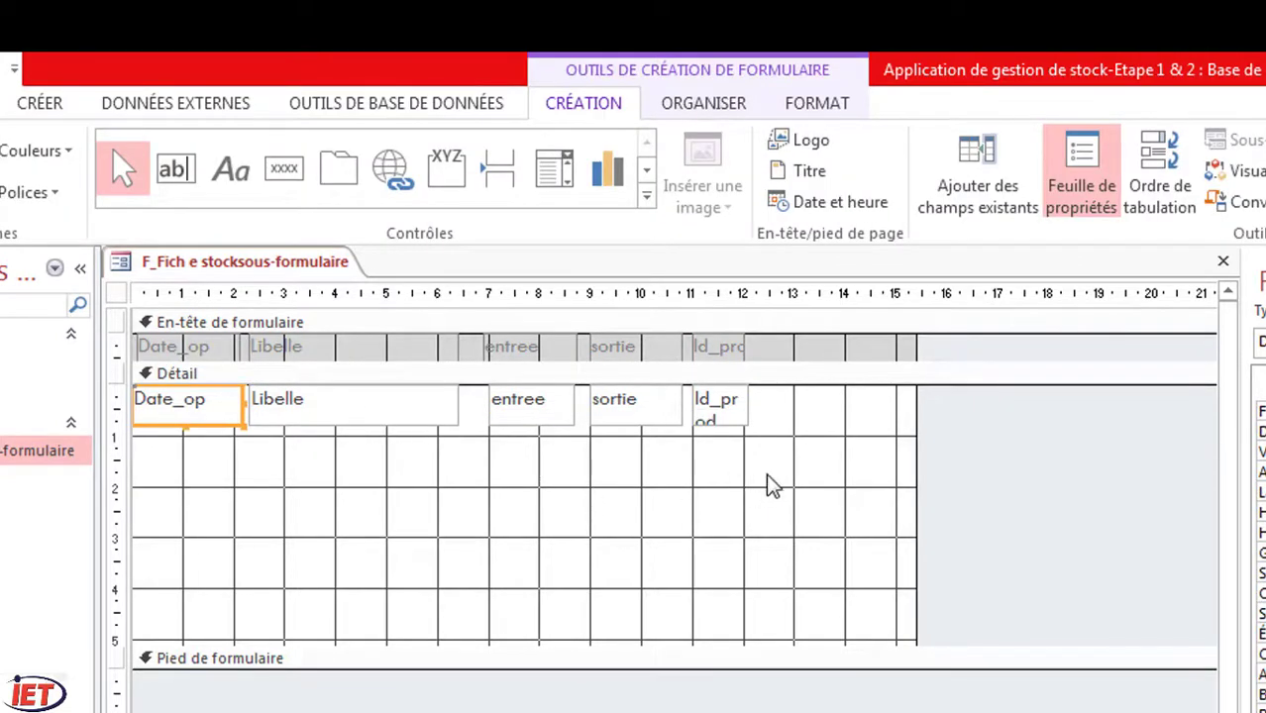
{"action": "left_click_drag", "start_coordinate": [769, 414], "coordinate": [337, 424]}
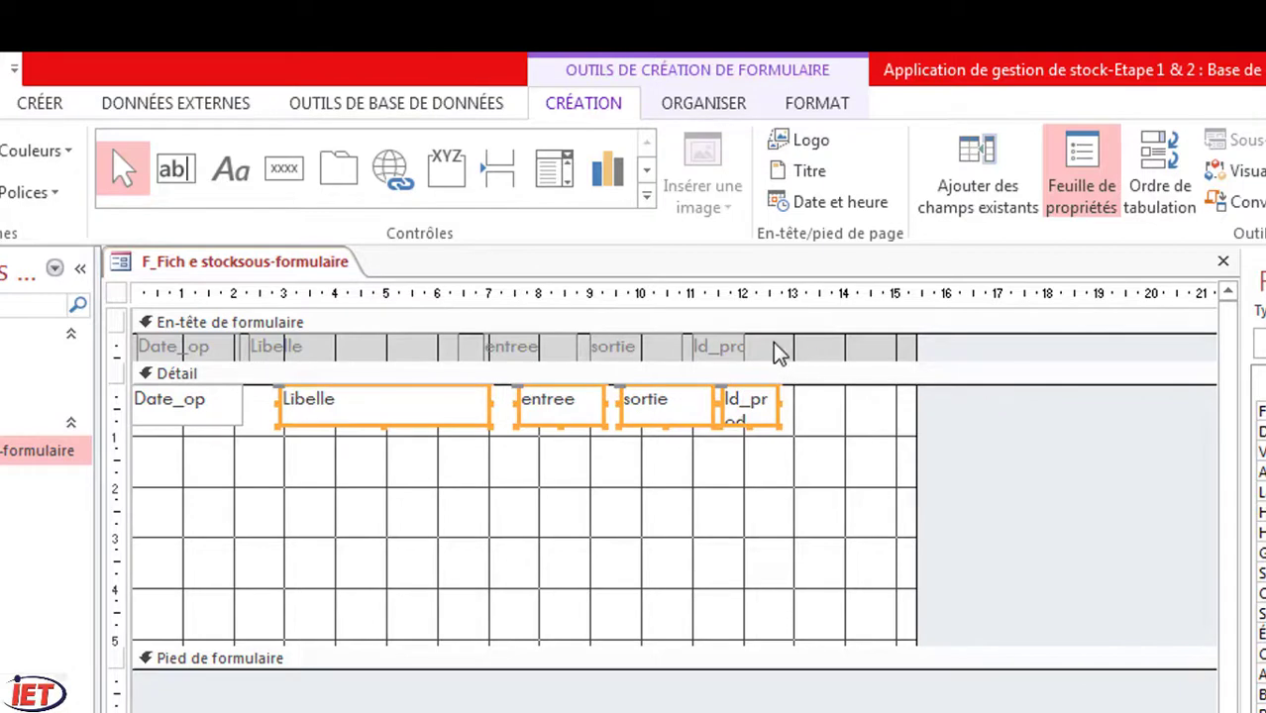
{"action": "left_click_drag", "start_coordinate": [772, 351], "coordinate": [286, 352]}
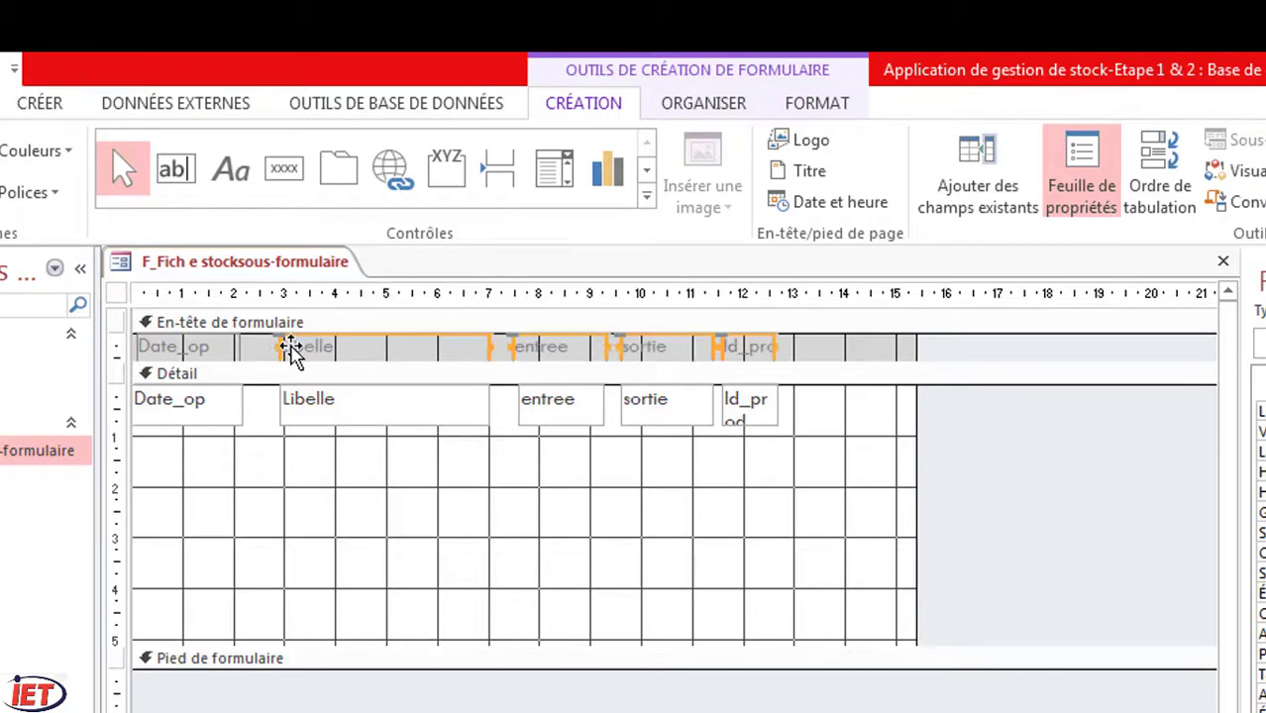
Step: Widen the Date_op text box and its header label to about 2.6 cm
{"action": "left_click", "coordinate": [235, 404]}
{"action": "left_click_drag", "start_coordinate": [243, 404], "coordinate": [265, 401]}
{"action": "left_click", "coordinate": [224, 347]}
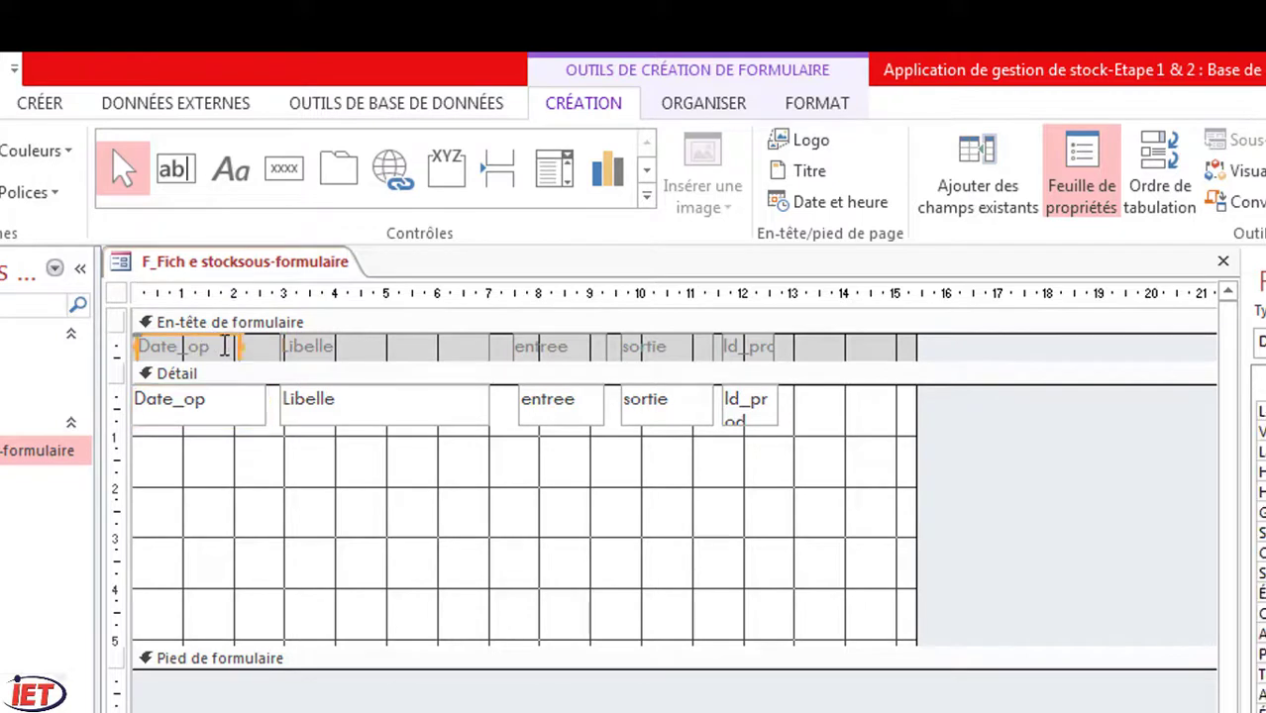
{"action": "left_click_drag", "start_coordinate": [241, 347], "coordinate": [262, 346]}
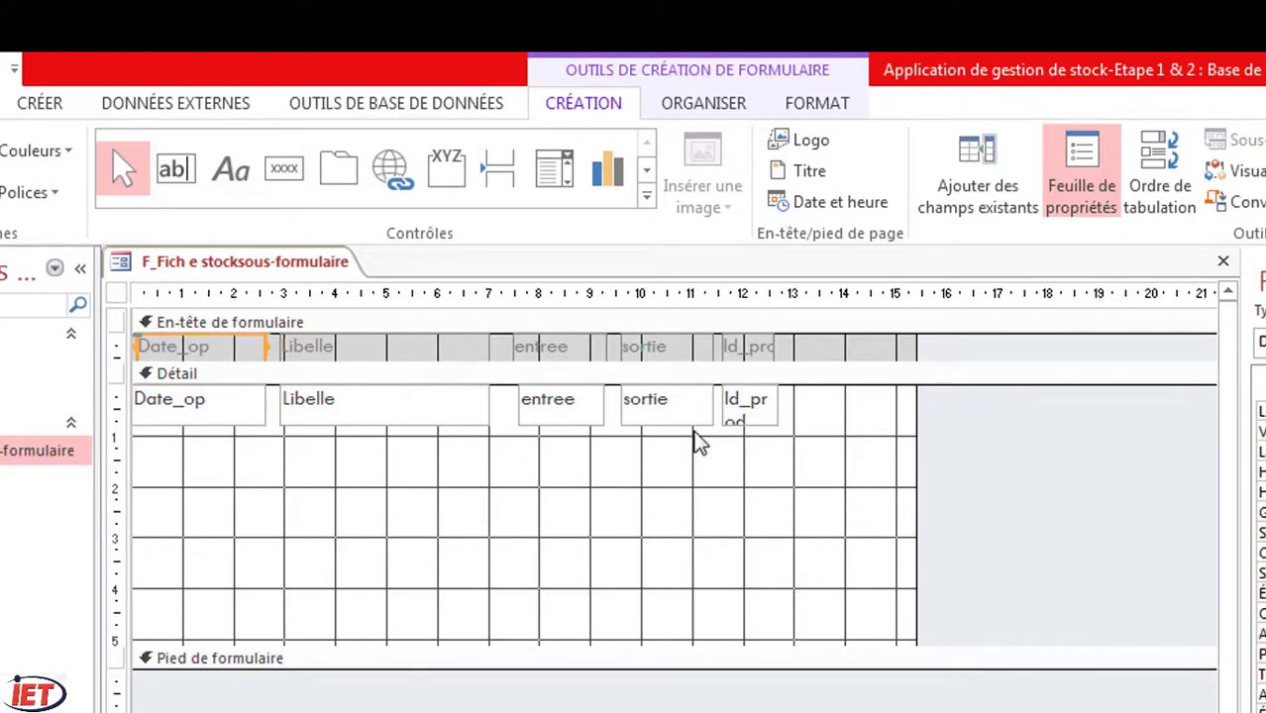
Step: Give all five text boxes in the Detail section a black outline (Contour)
{"action": "left_click_drag", "start_coordinate": [819, 421], "coordinate": [111, 419]}
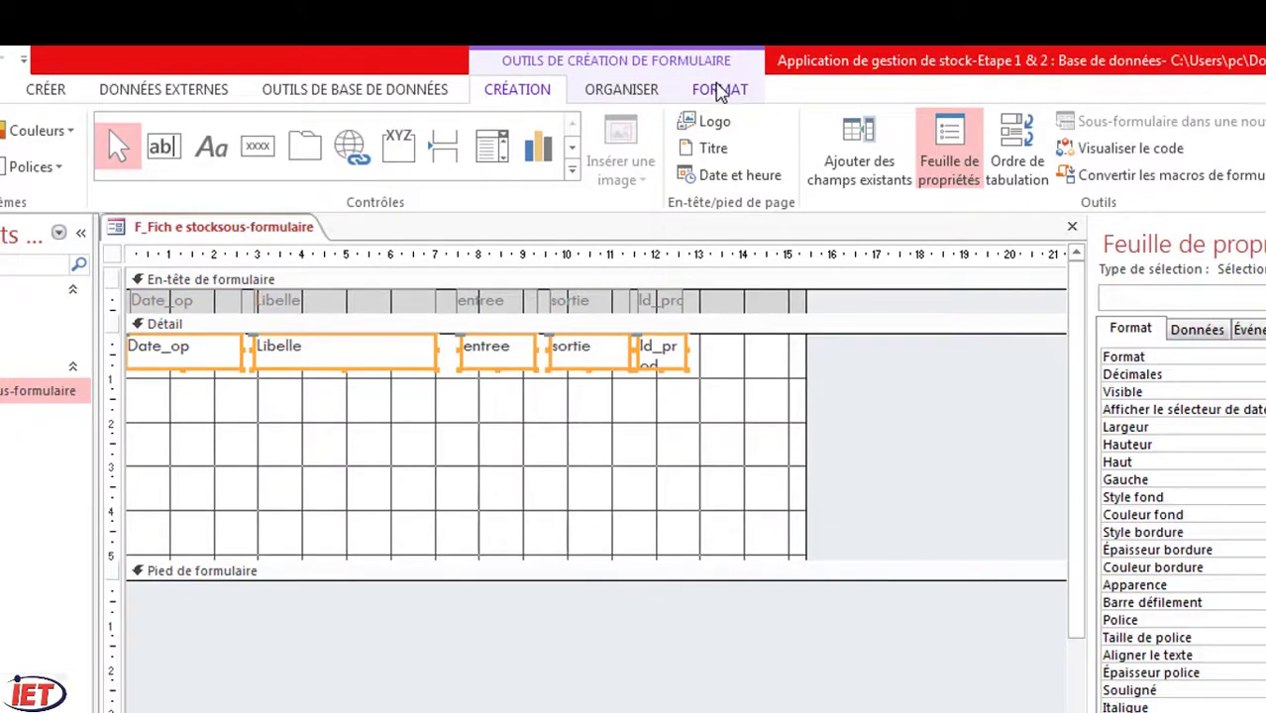
{"action": "left_click", "coordinate": [720, 89]}
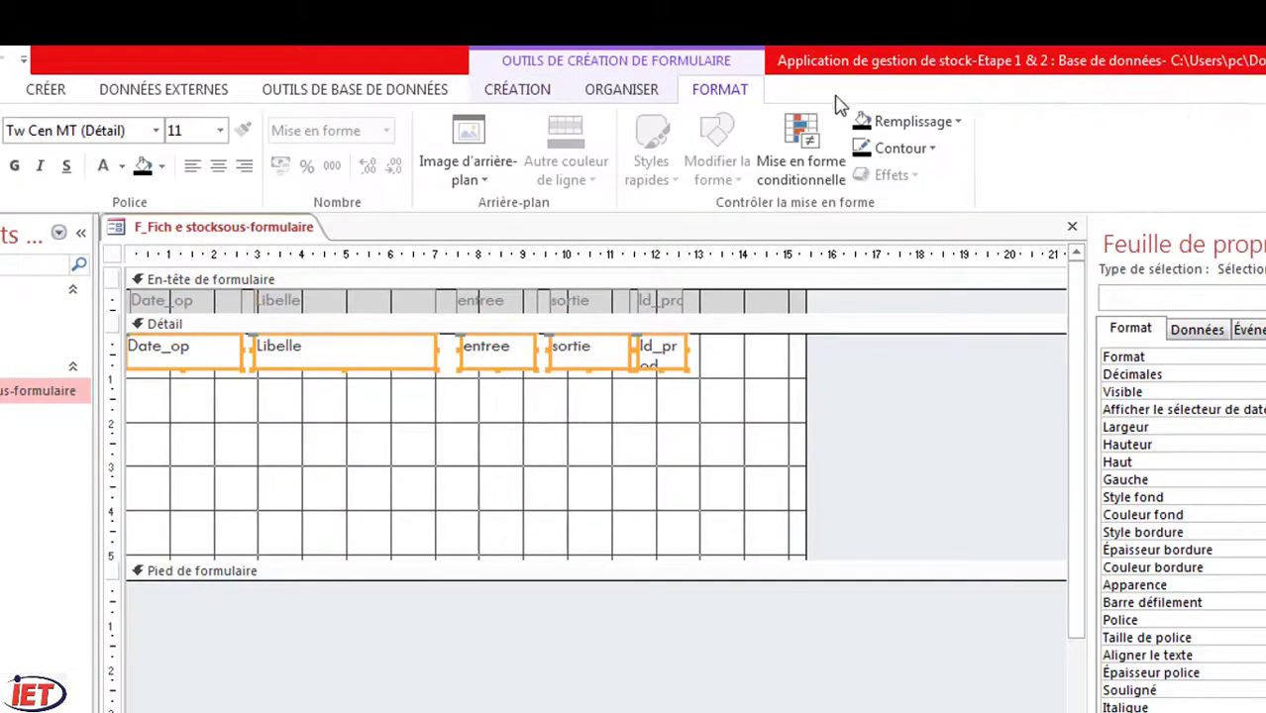
{"action": "left_click", "coordinate": [932, 151]}
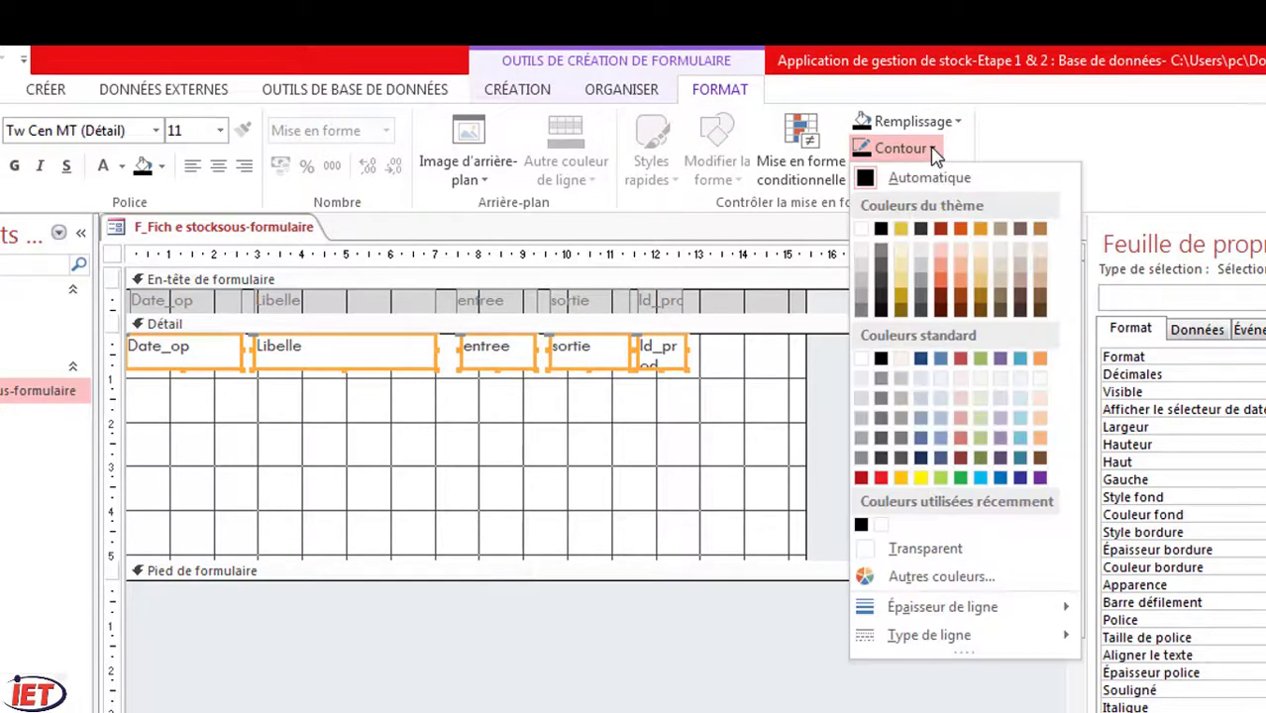
{"action": "left_click", "coordinate": [882, 230]}
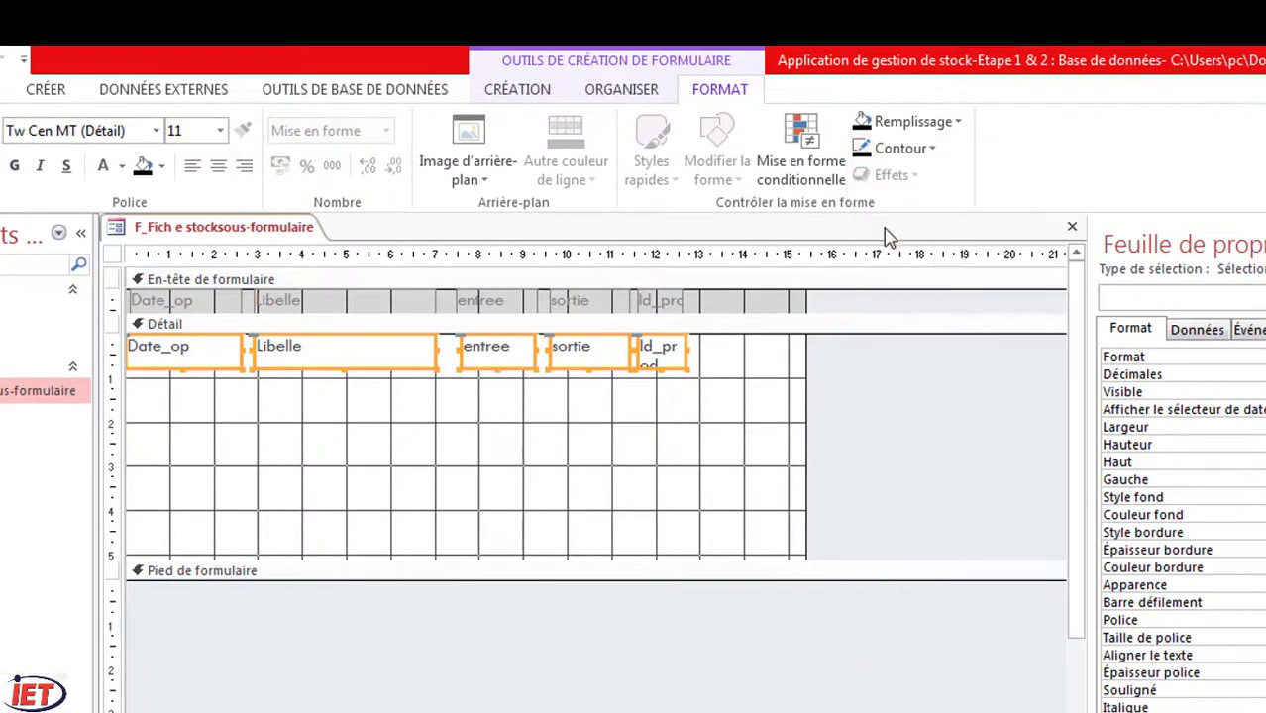
{"action": "left_click", "coordinate": [570, 424]}
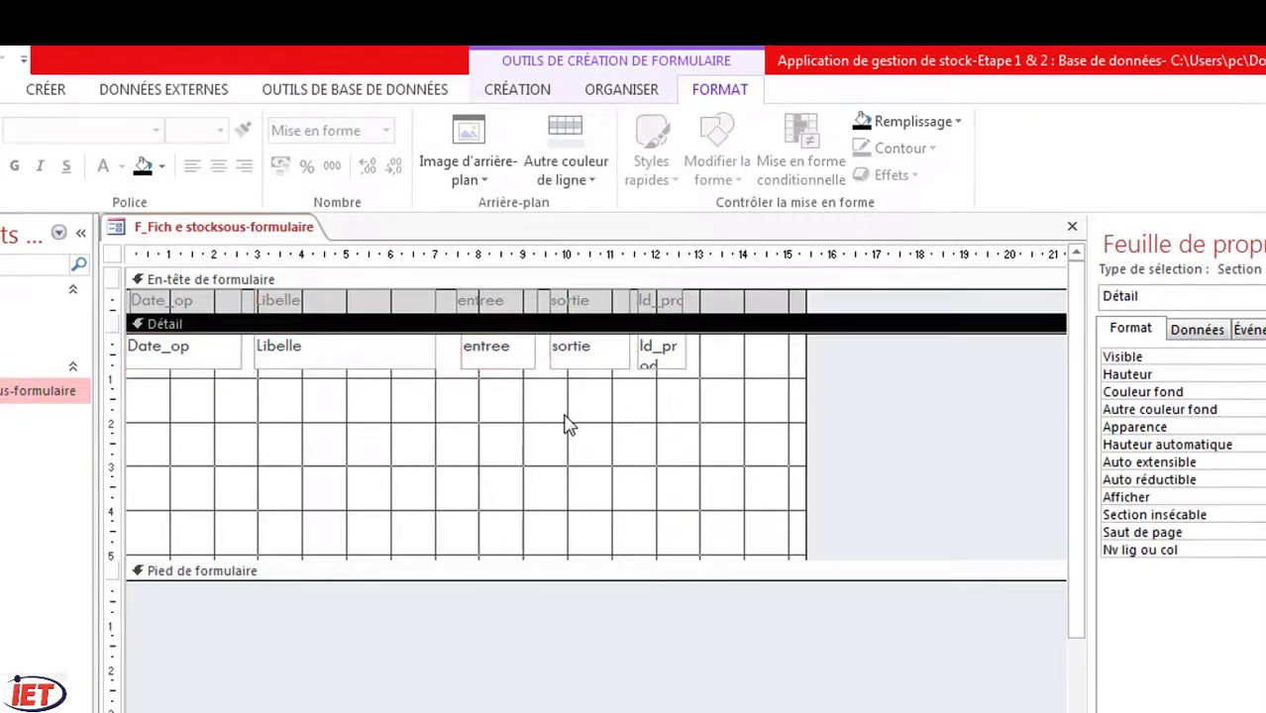
Step: Set the font colour of all five header labels to black
{"action": "left_click", "coordinate": [176, 302]}
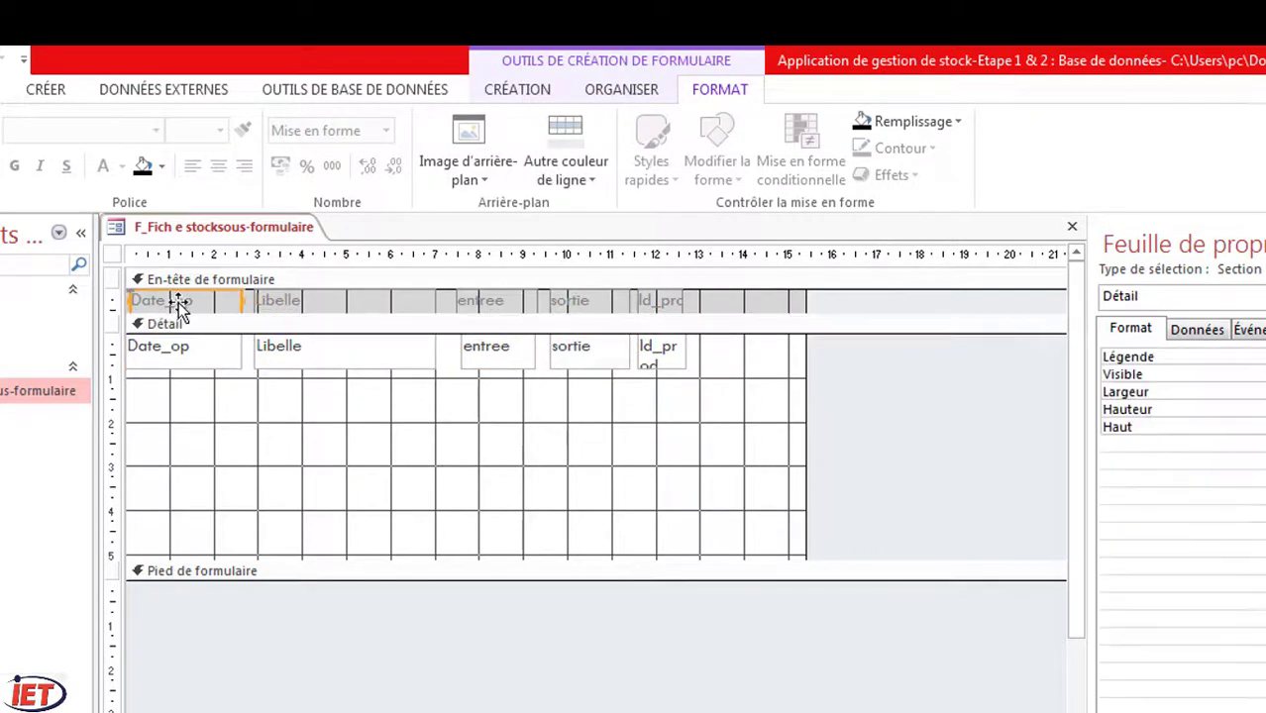
{"action": "left_click_drag", "start_coordinate": [708, 313], "coordinate": [165, 310]}
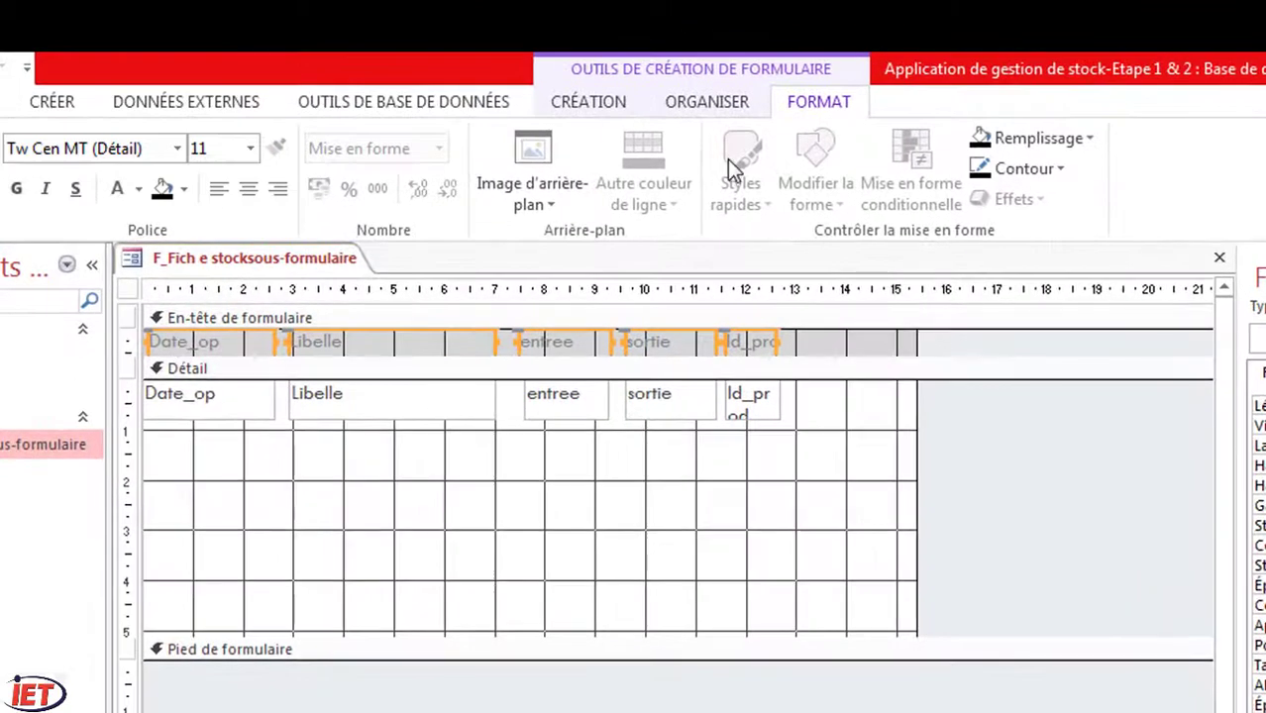
{"action": "left_click", "coordinate": [143, 193]}
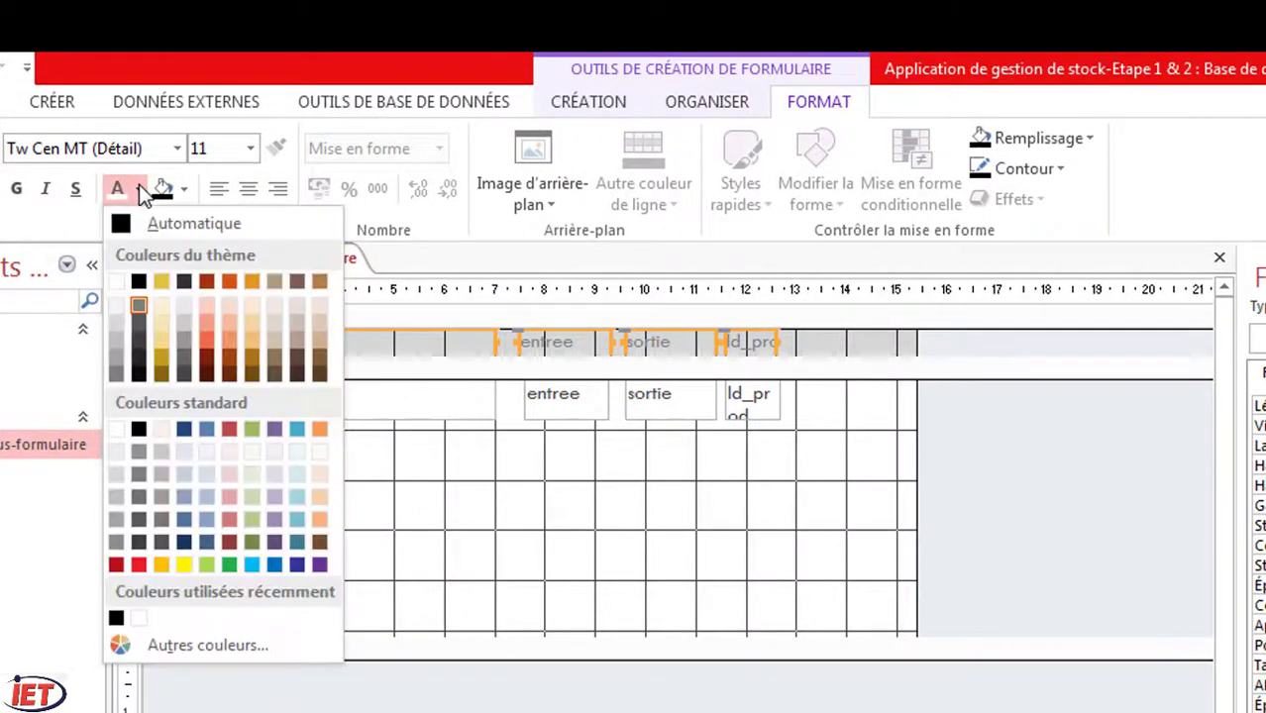
{"action": "left_click", "coordinate": [140, 284]}
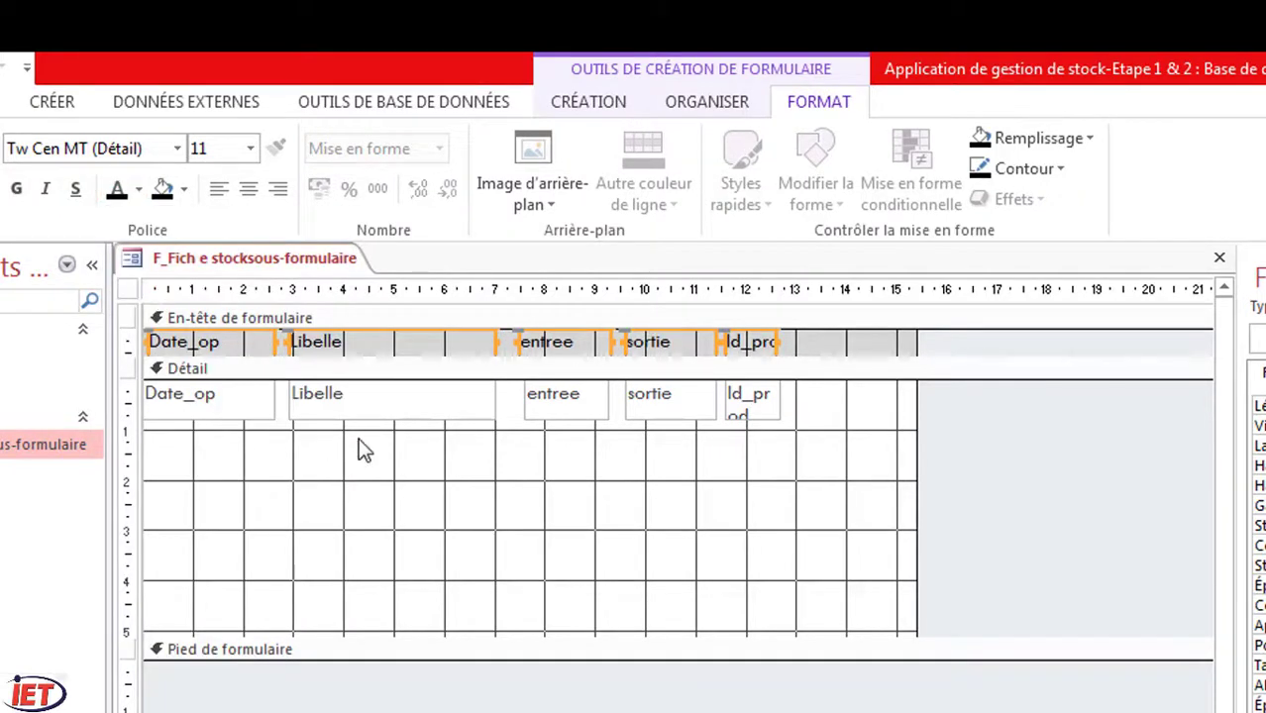
{"action": "left_click", "coordinate": [376, 471]}
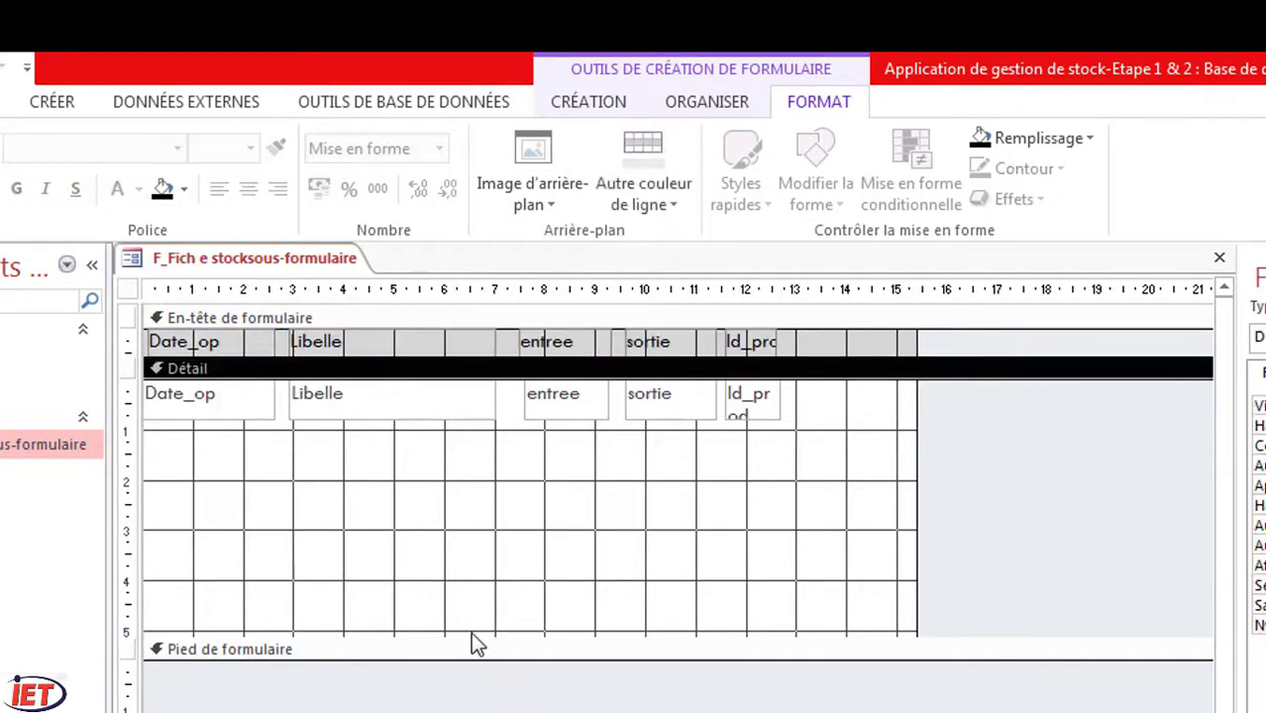
Step: Reduce the Détail section to the height of its text boxes, then check the subform in Form view and return to Design view
{"action": "left_click_drag", "start_coordinate": [475, 643], "coordinate": [473, 418]}
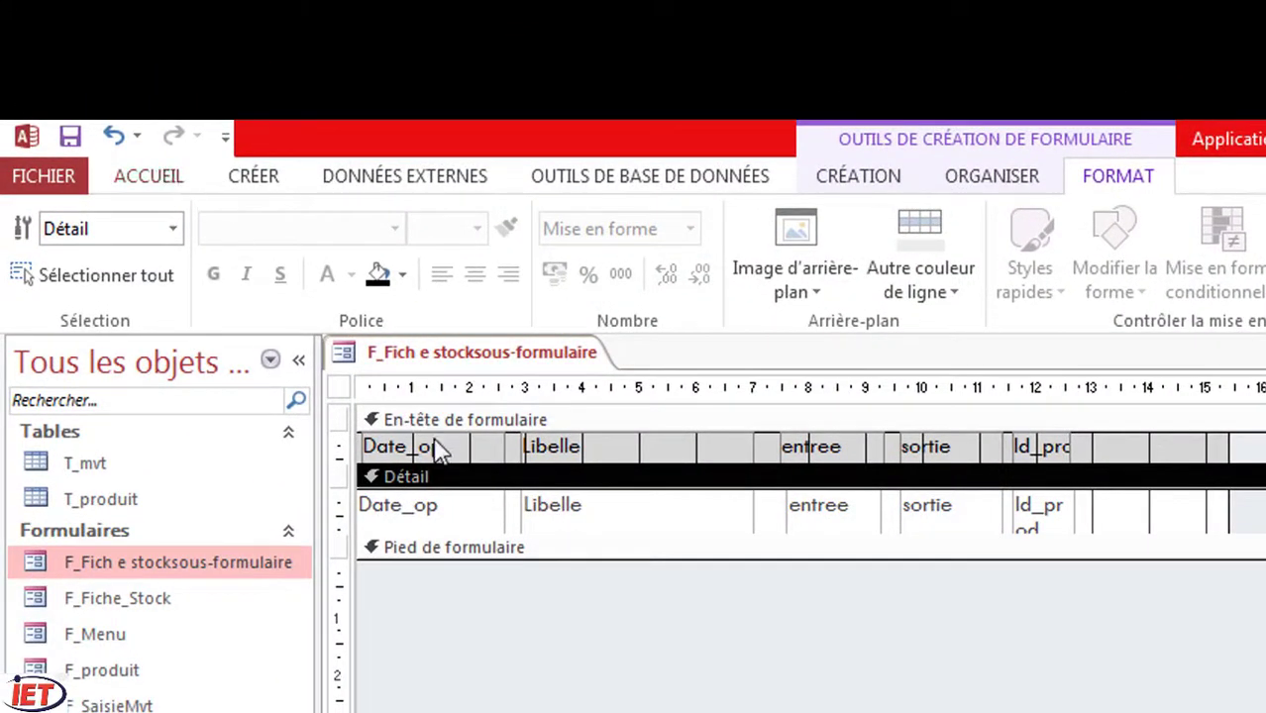
{"action": "left_click", "coordinate": [168, 183]}
{"action": "left_click", "coordinate": [69, 323]}
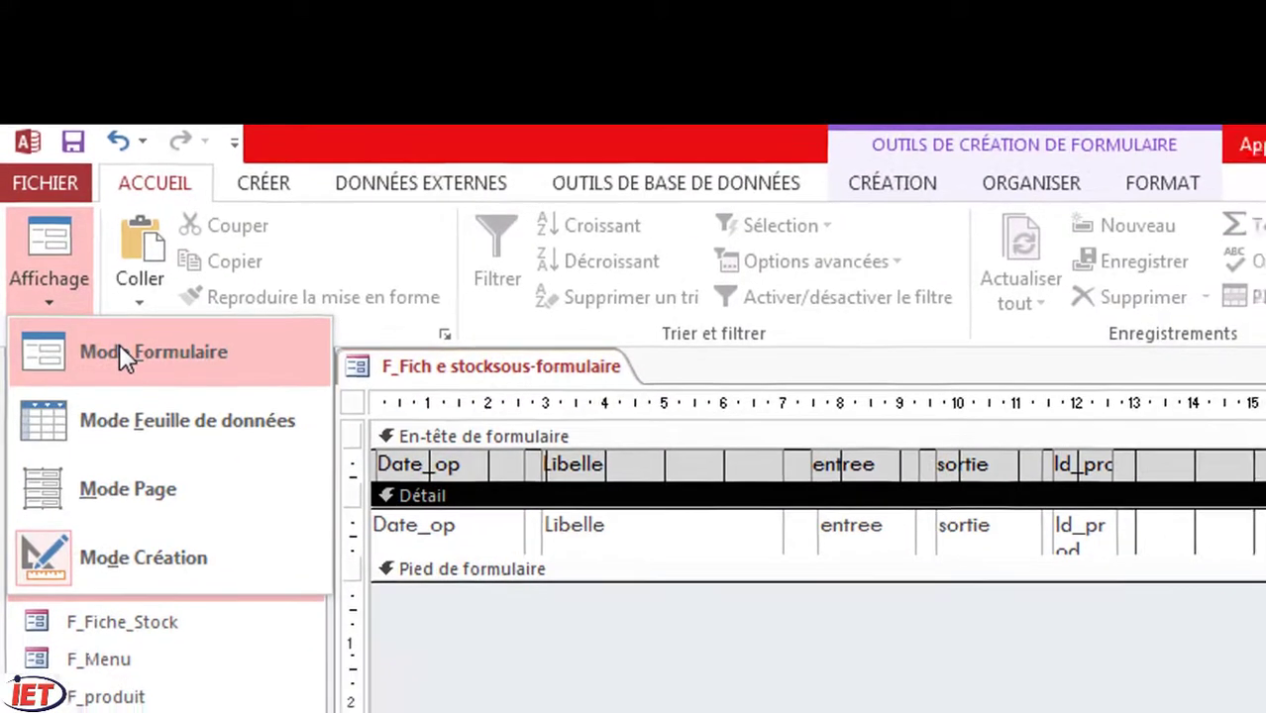
{"action": "left_click", "coordinate": [123, 358]}
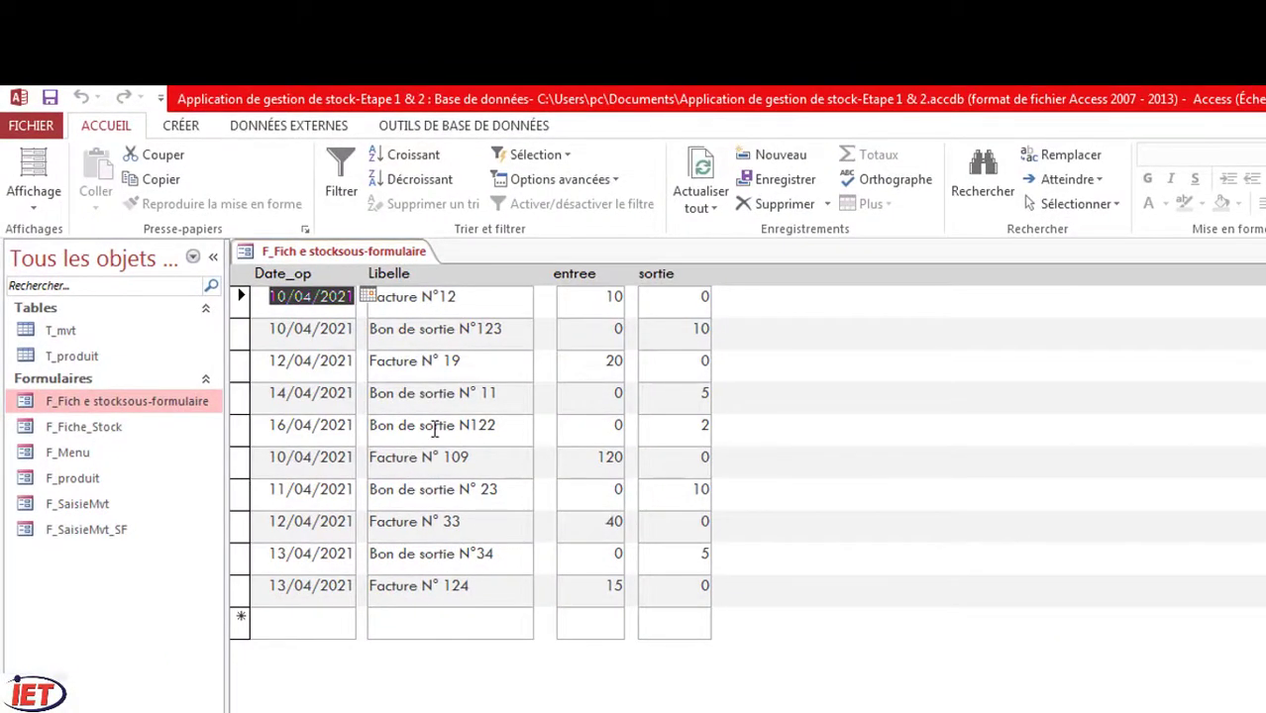
{"action": "left_click", "coordinate": [35, 209]}
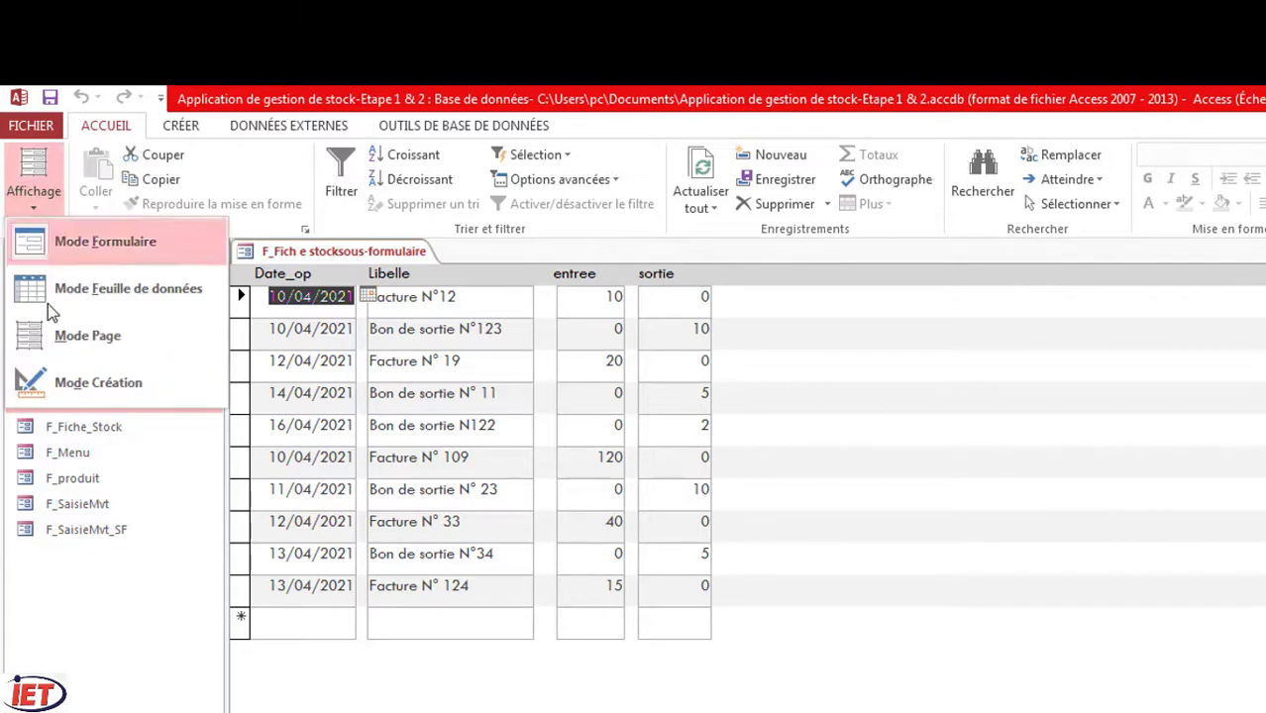
{"action": "left_click", "coordinate": [75, 384]}
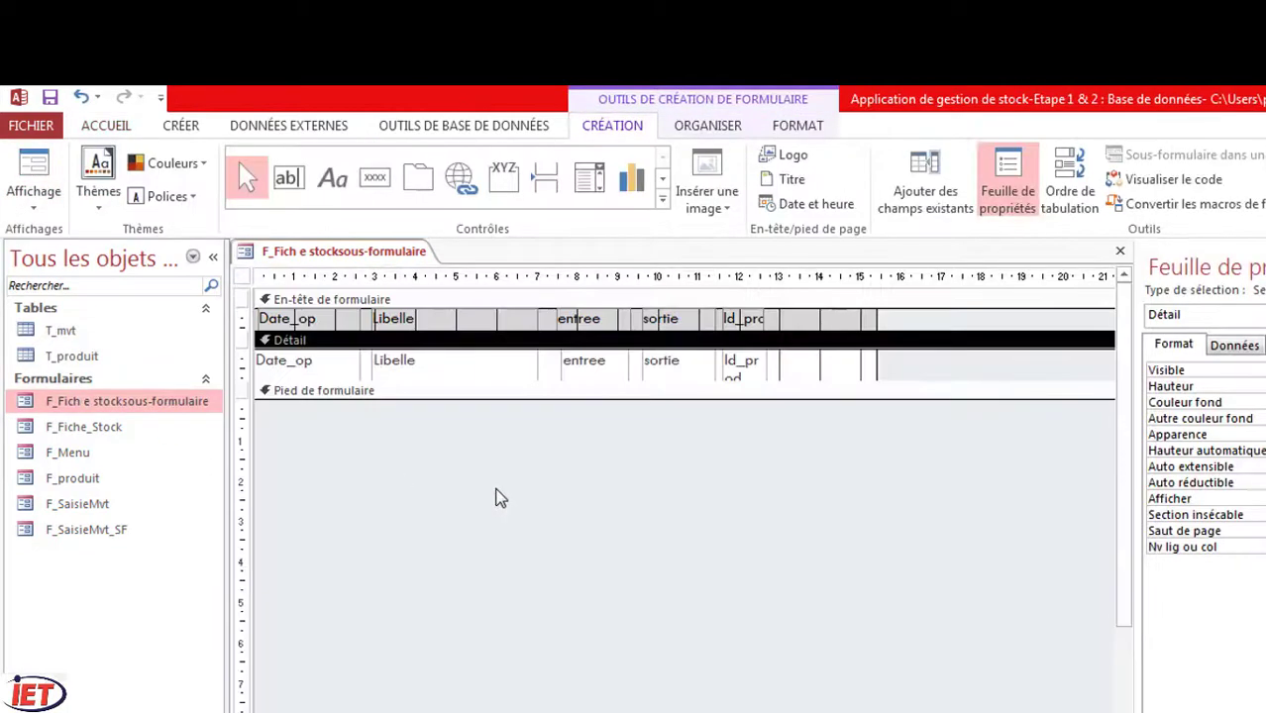
Step: Expand the subform's Pied de formulaire section to about 1.1 cm high
{"action": "left_click", "coordinate": [500, 498]}
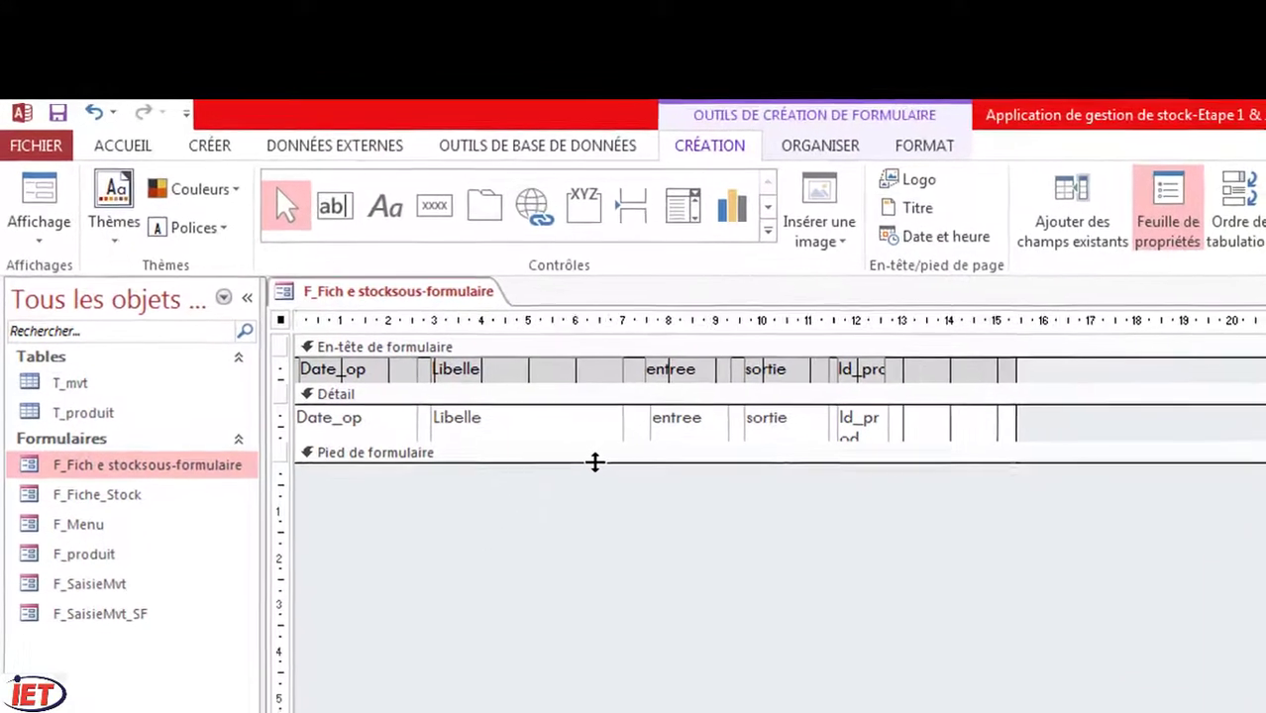
{"action": "left_click_drag", "start_coordinate": [511, 398], "coordinate": [512, 424]}
{"action": "left_click_drag", "start_coordinate": [598, 495], "coordinate": [600, 520]}
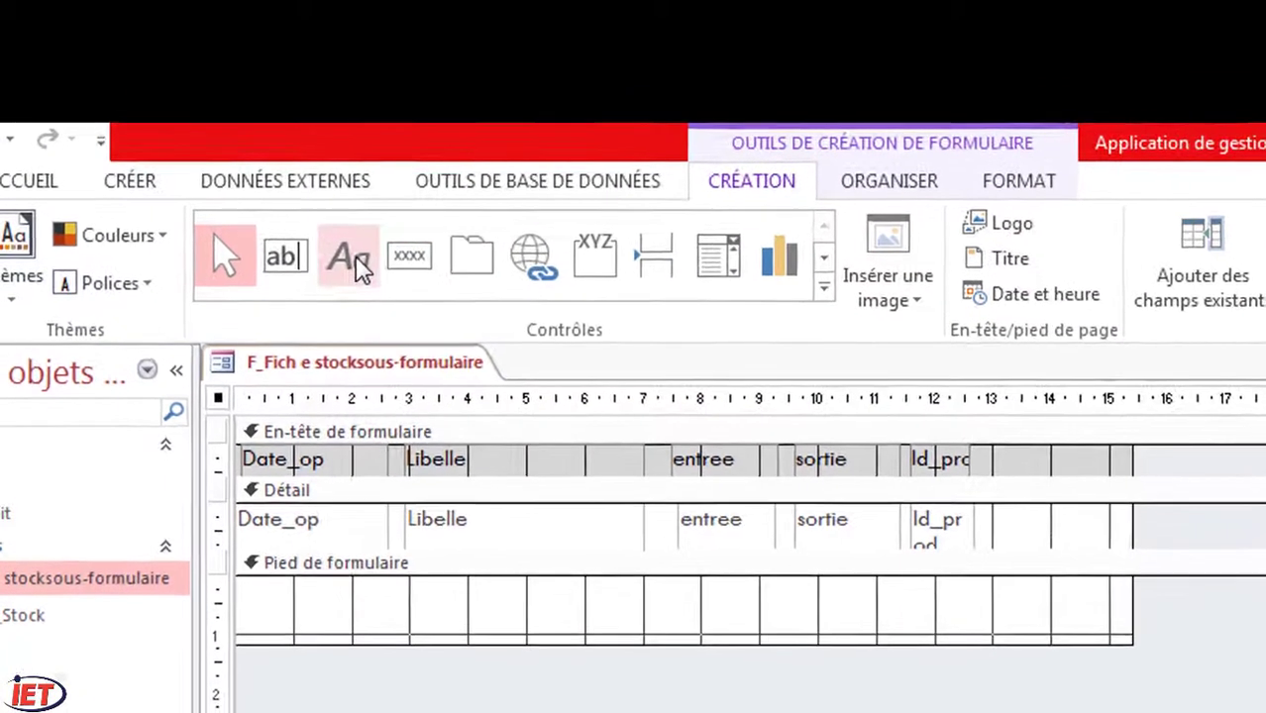
Step: Add a text box about 1.7 cm wide in the form footer under the entree column and caption its label Total
{"action": "left_click", "coordinate": [287, 254]}
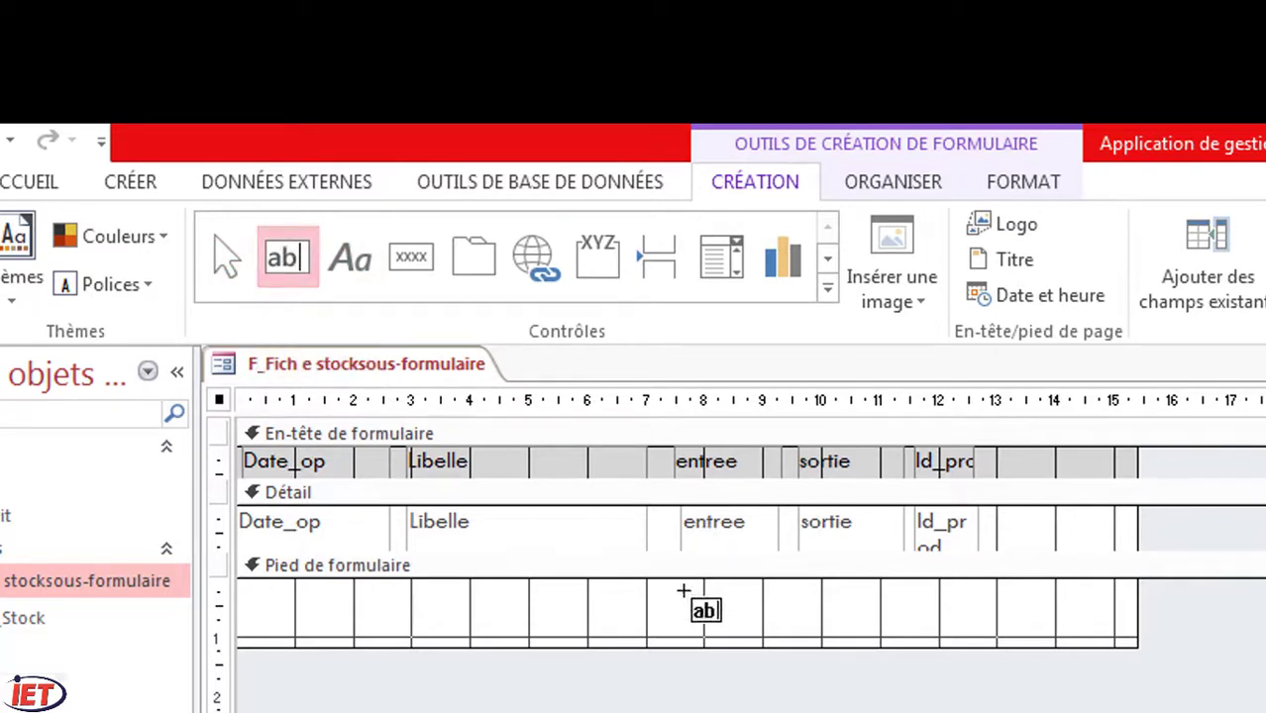
{"action": "left_click_drag", "start_coordinate": [682, 578], "coordinate": [781, 612]}
{"action": "left_click", "coordinate": [561, 607]}
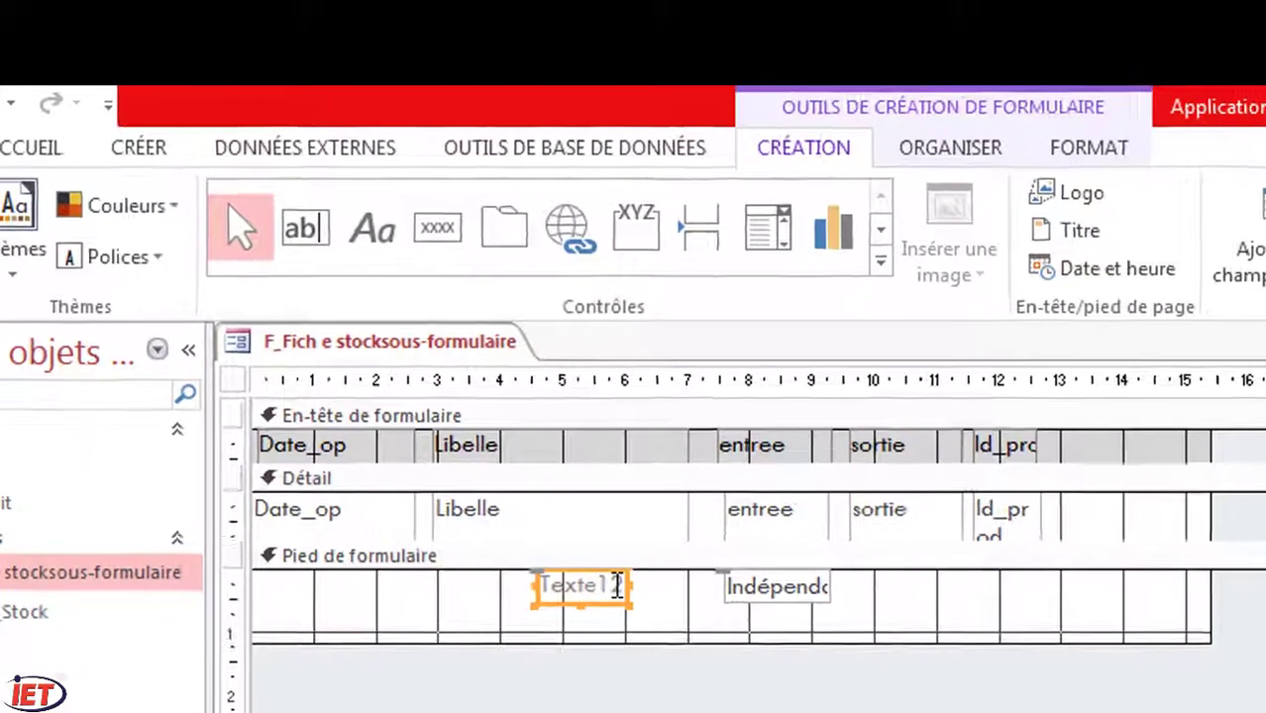
{"action": "double_click", "coordinate": [578, 595]}
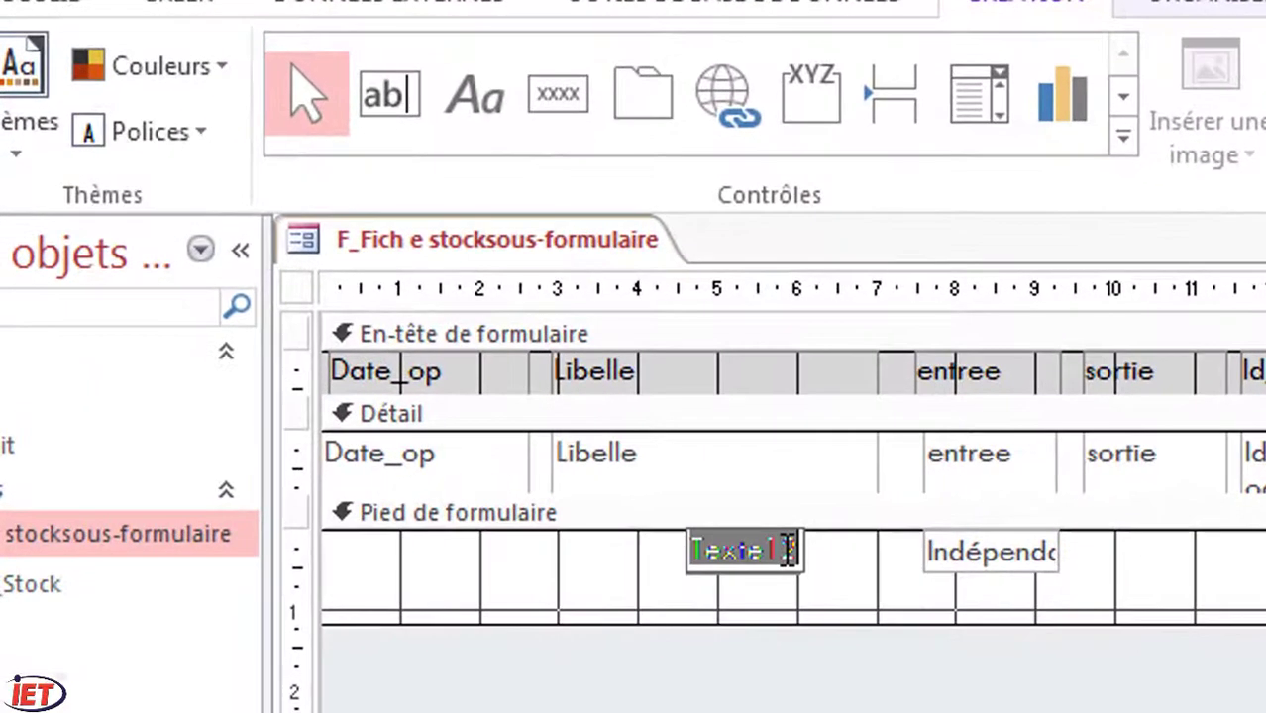
{"action": "type", "text": "Total"}
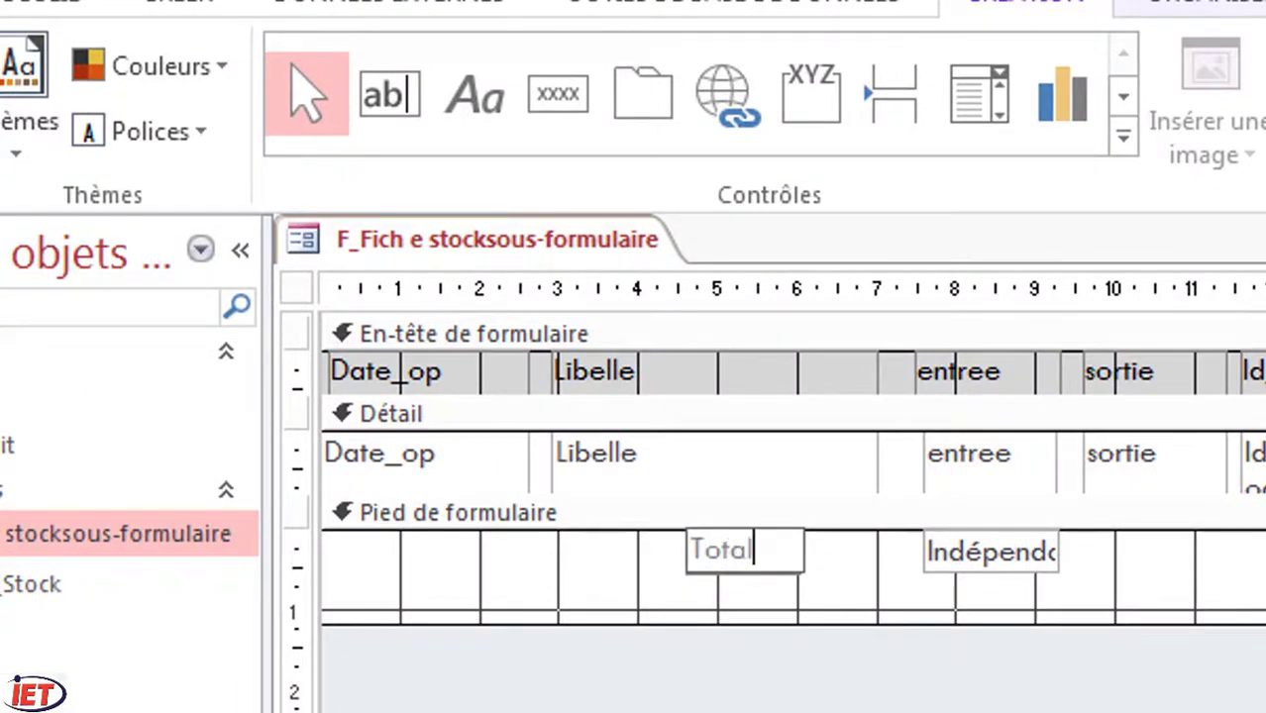
Step: Enter the expression =somme(entree) in the footer text box under the entree column
{"action": "left_click", "coordinate": [985, 551]}
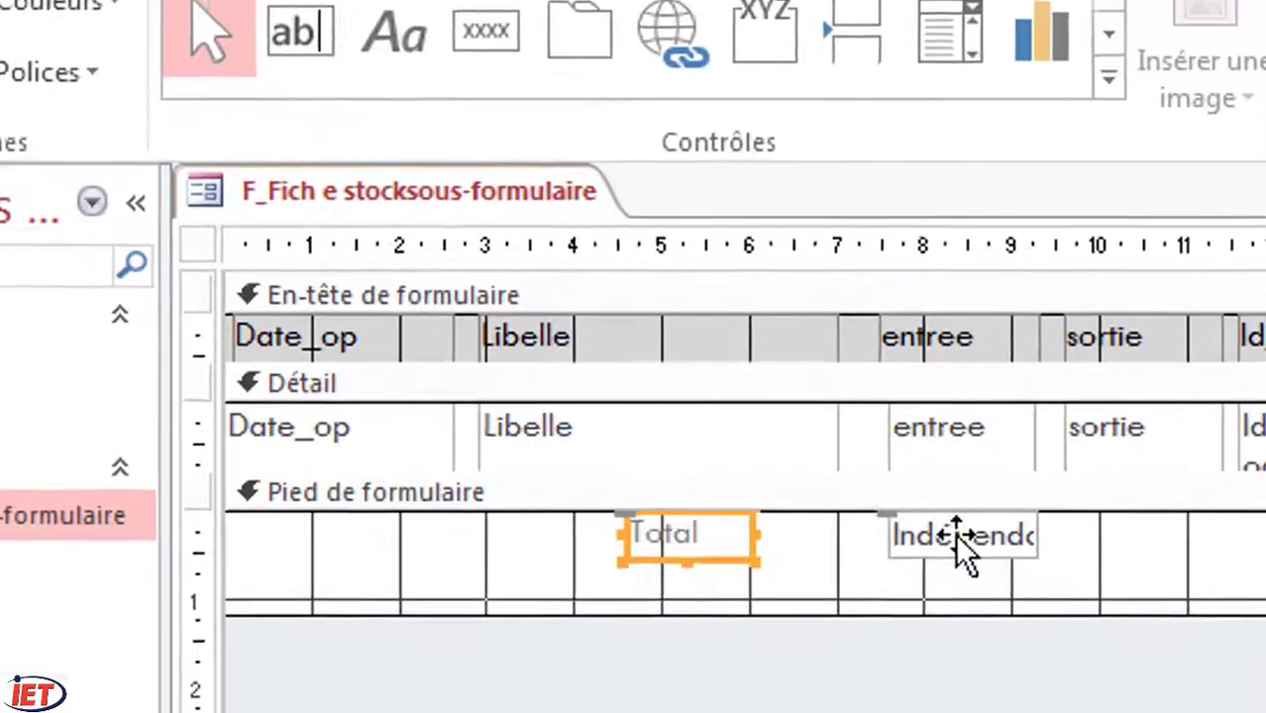
{"action": "left_click", "coordinate": [985, 552]}
{"action": "left_click", "coordinate": [986, 552]}
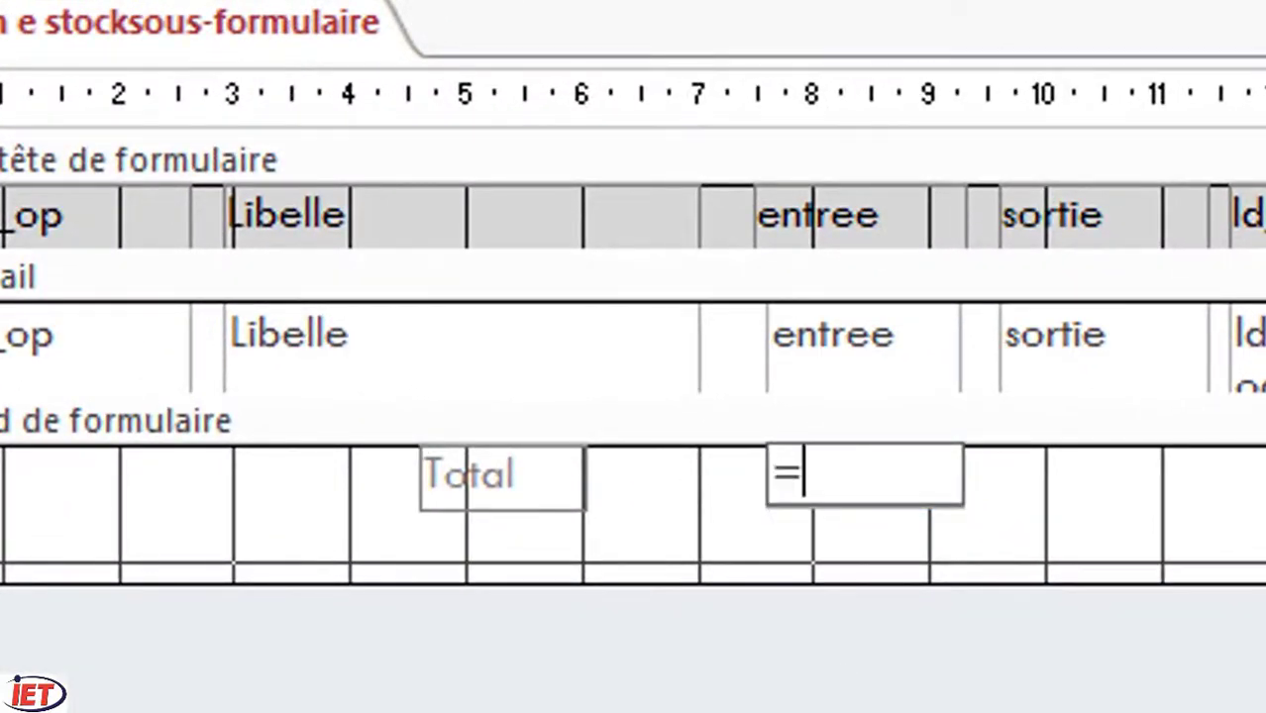
{"action": "type", "text": "=somme"}
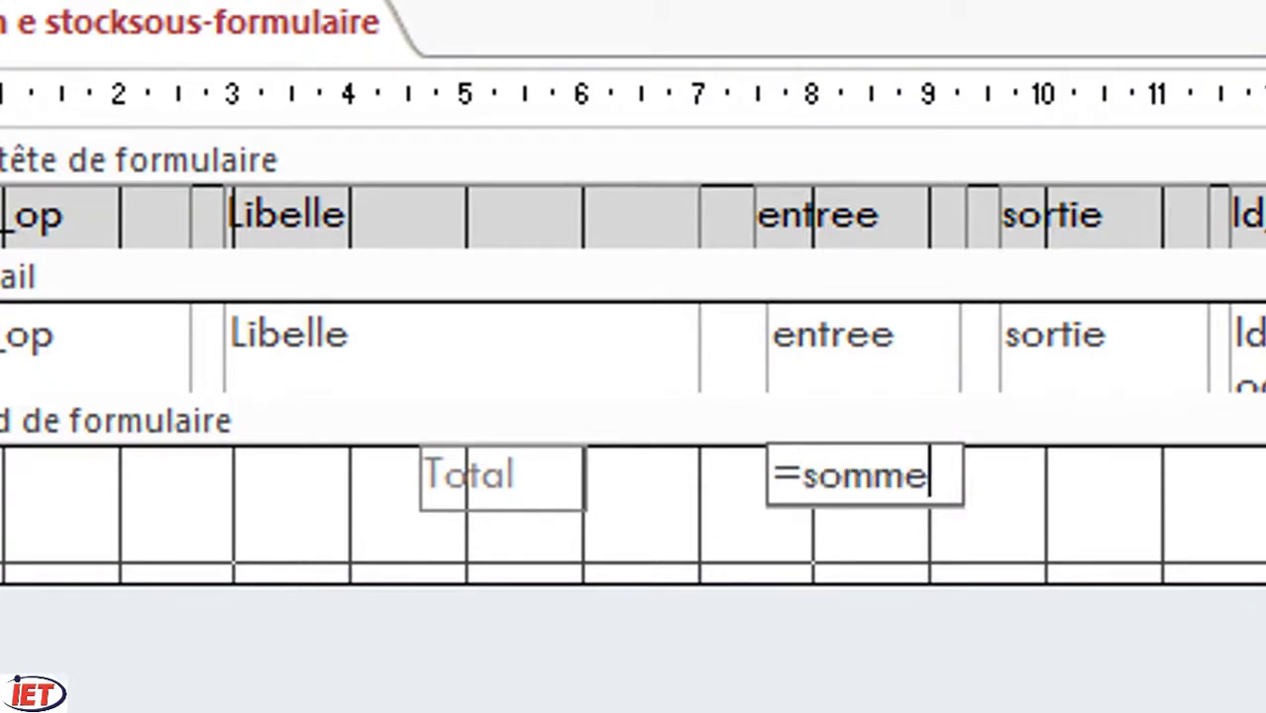
{"action": "type", "text": "(ent"}
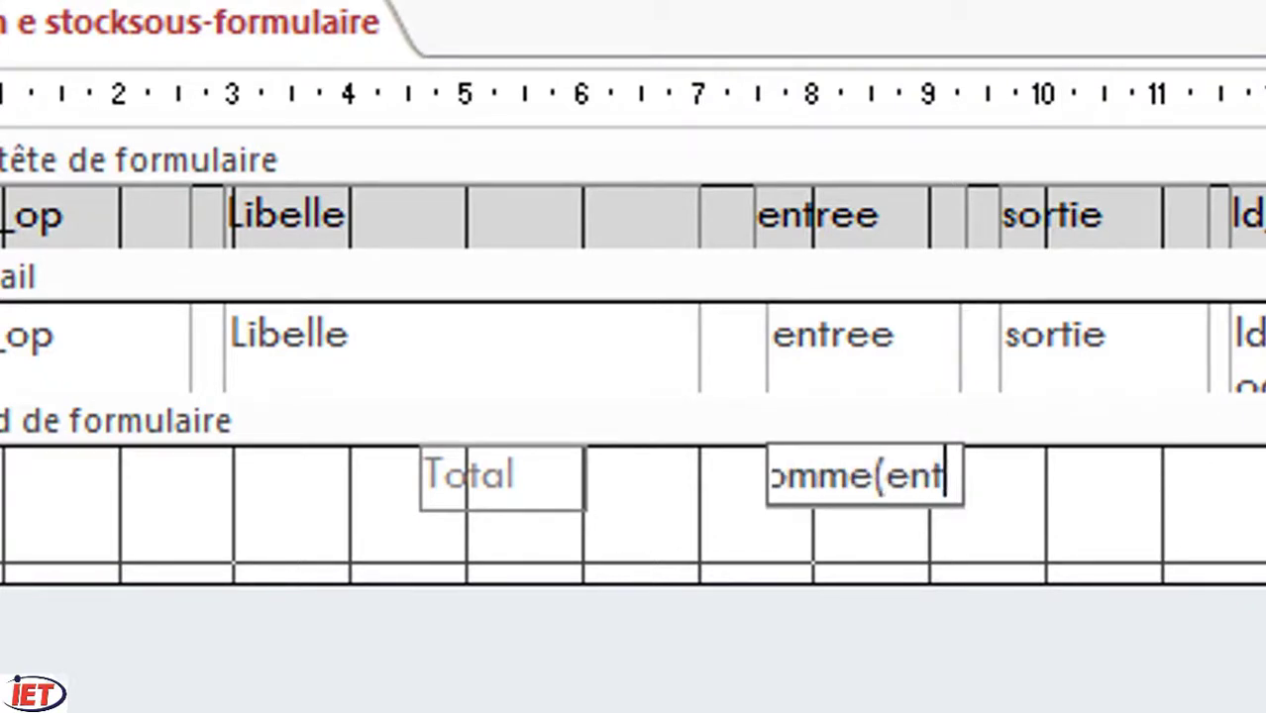
{"action": "type", "text": "ree)"}
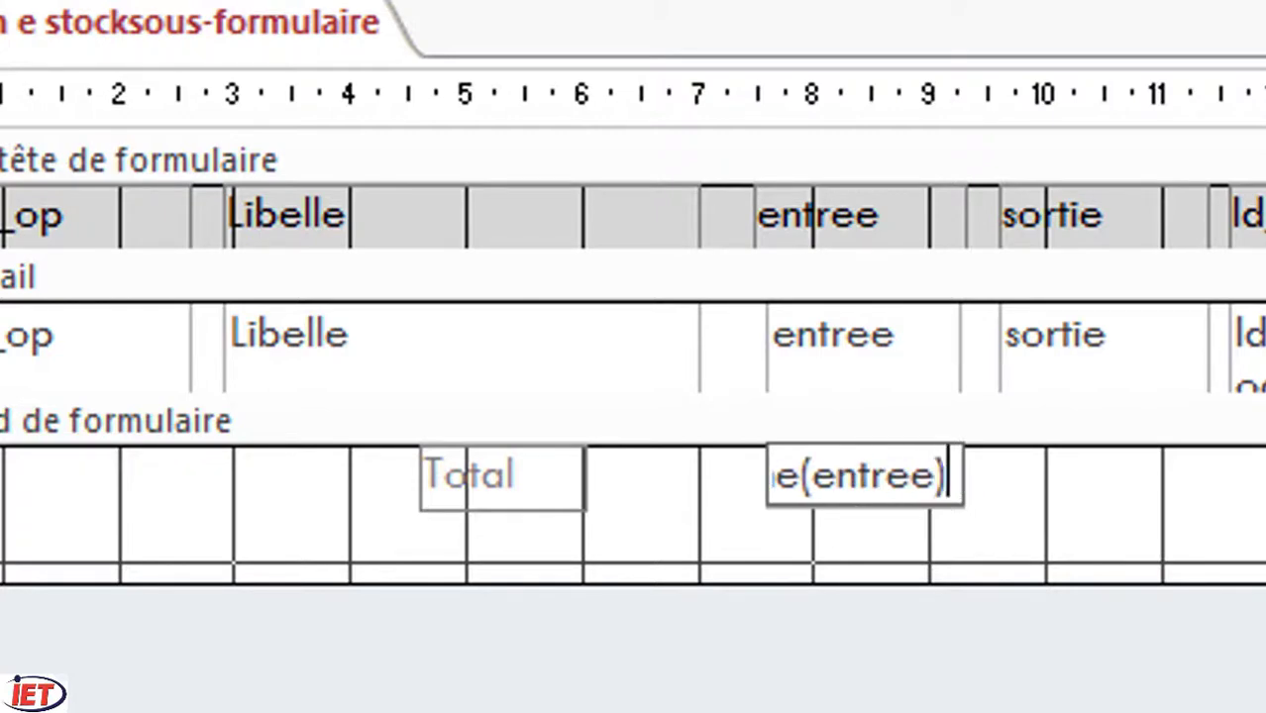
{"action": "key", "text": "Return"}
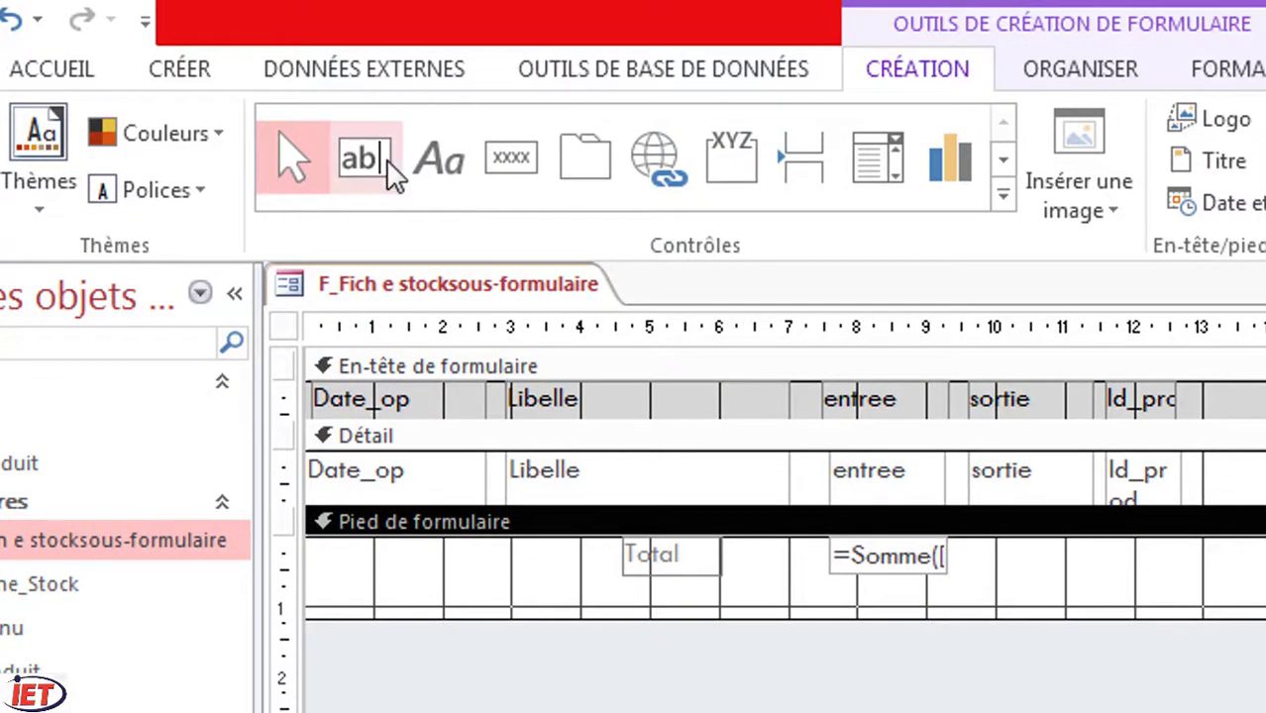
Step: Add a second footer text box about 1.6 cm wide under the sortie column, level with the first, and delete its attached label
{"action": "left_click", "coordinate": [375, 156]}
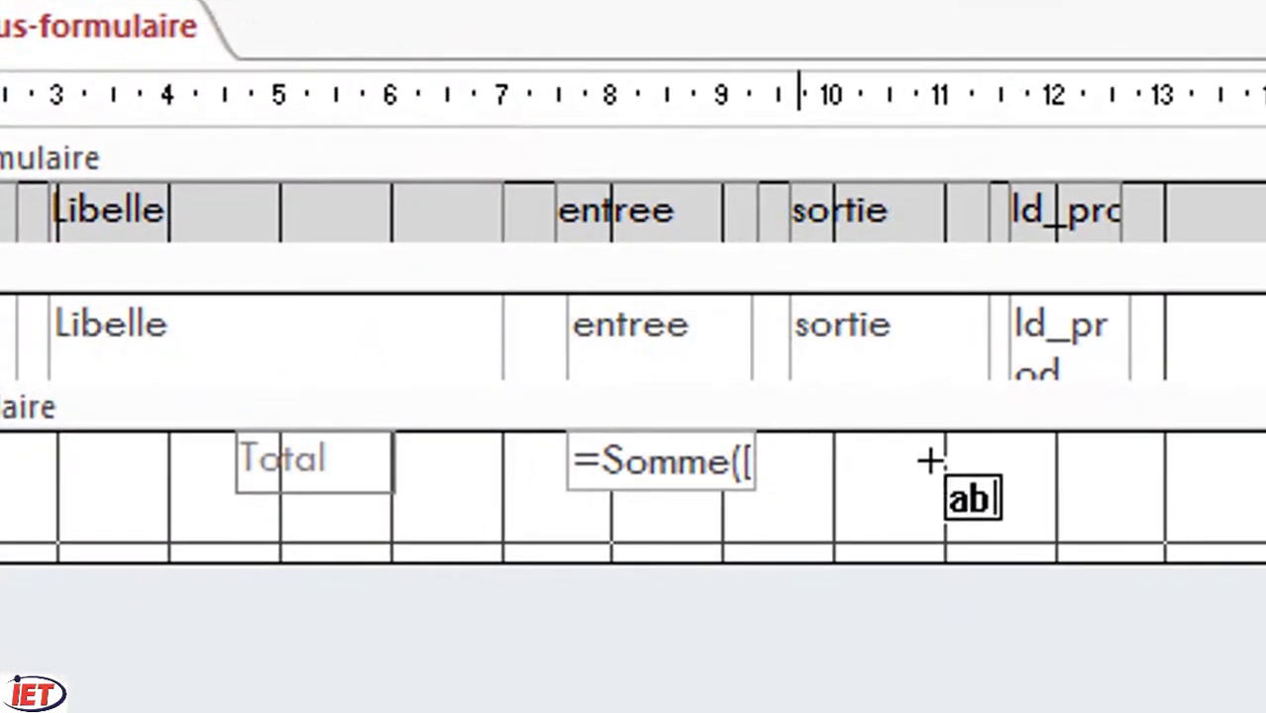
{"action": "left_click_drag", "start_coordinate": [825, 457], "coordinate": [971, 493]}
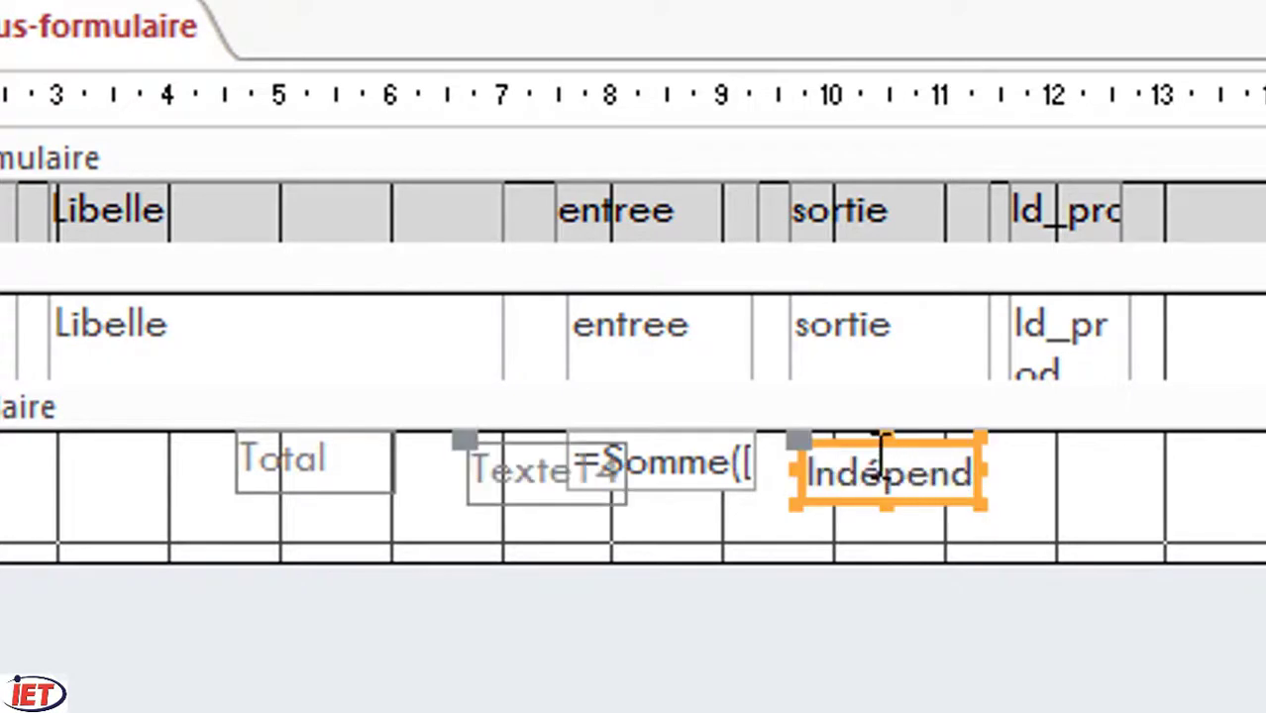
{"action": "left_click_drag", "start_coordinate": [867, 446], "coordinate": [856, 430]}
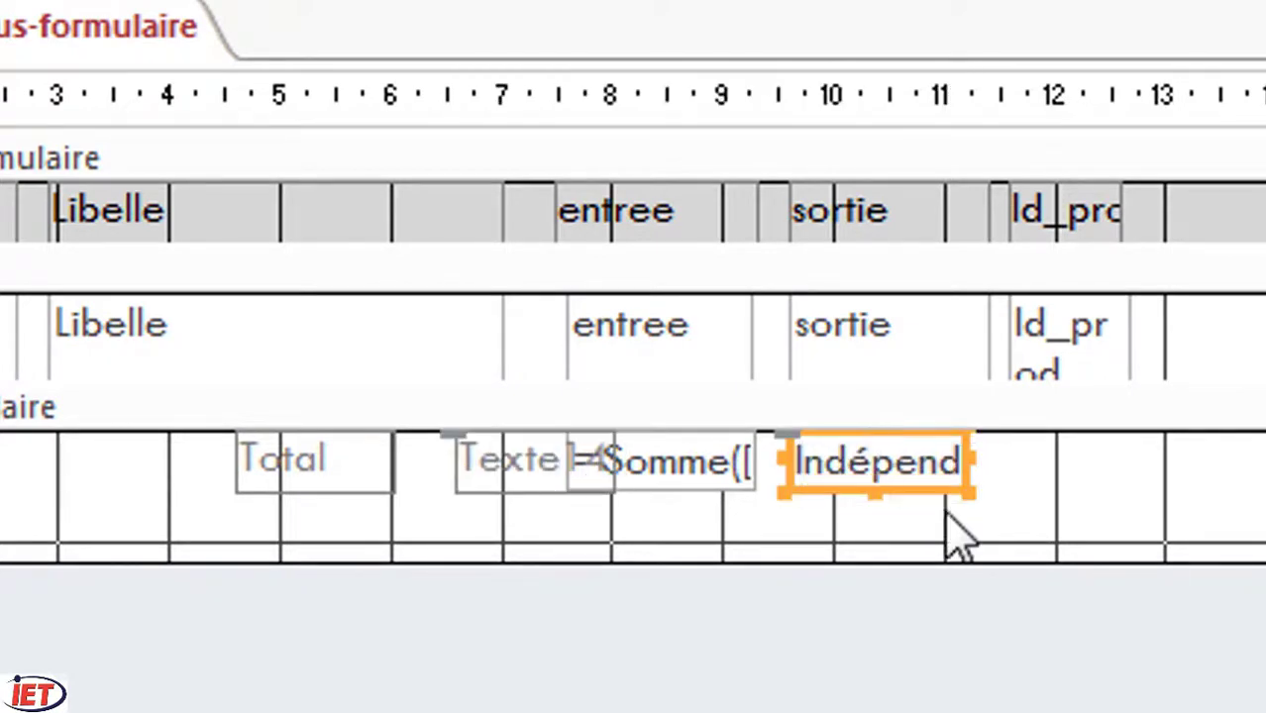
{"action": "left_click", "coordinate": [548, 485]}
{"action": "key", "text": "Delete"}
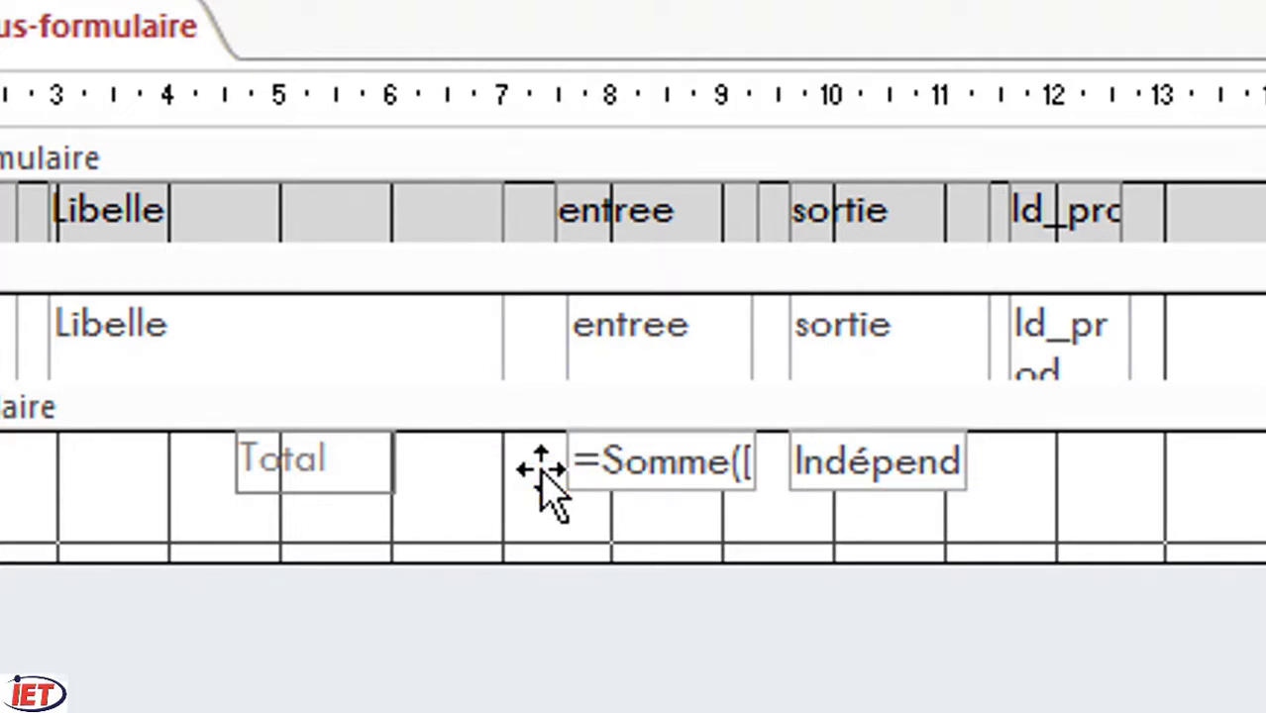
Step: Enter the expression =somme(sortie) in the footer text box under the sortie column
{"action": "left_click", "coordinate": [881, 475]}
{"action": "left_click", "coordinate": [878, 458]}
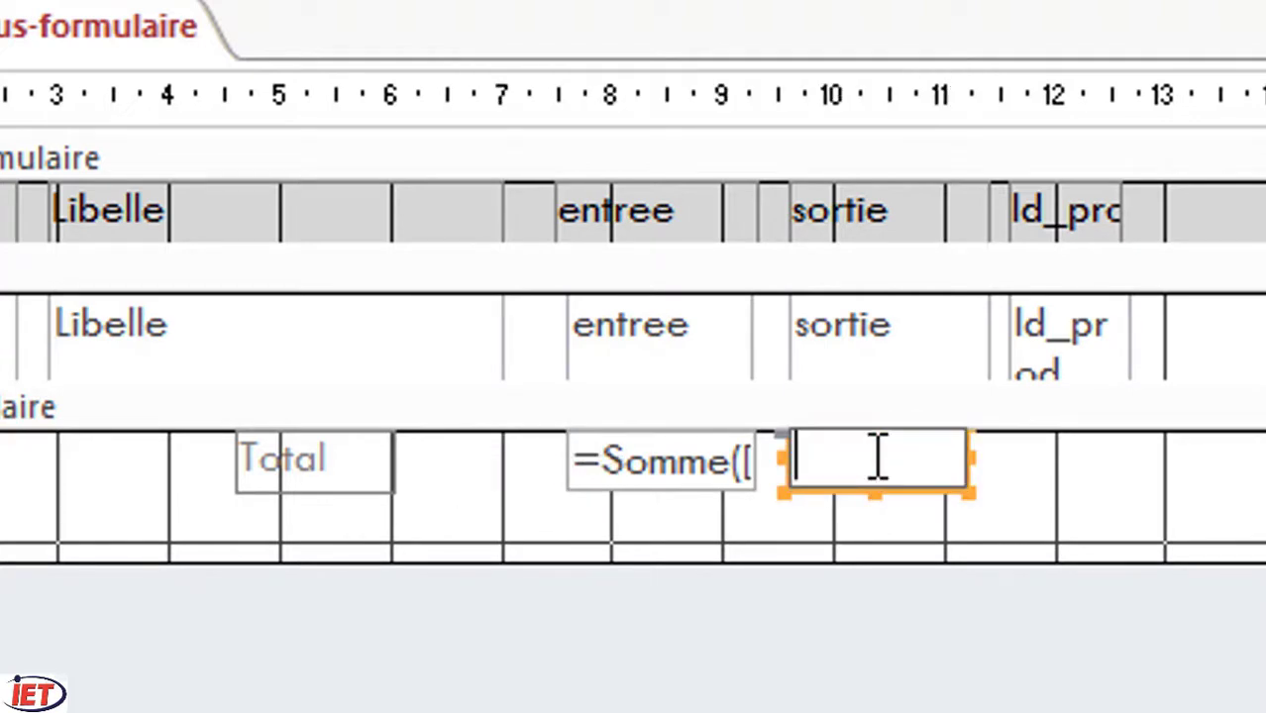
{"action": "type", "text": "="}
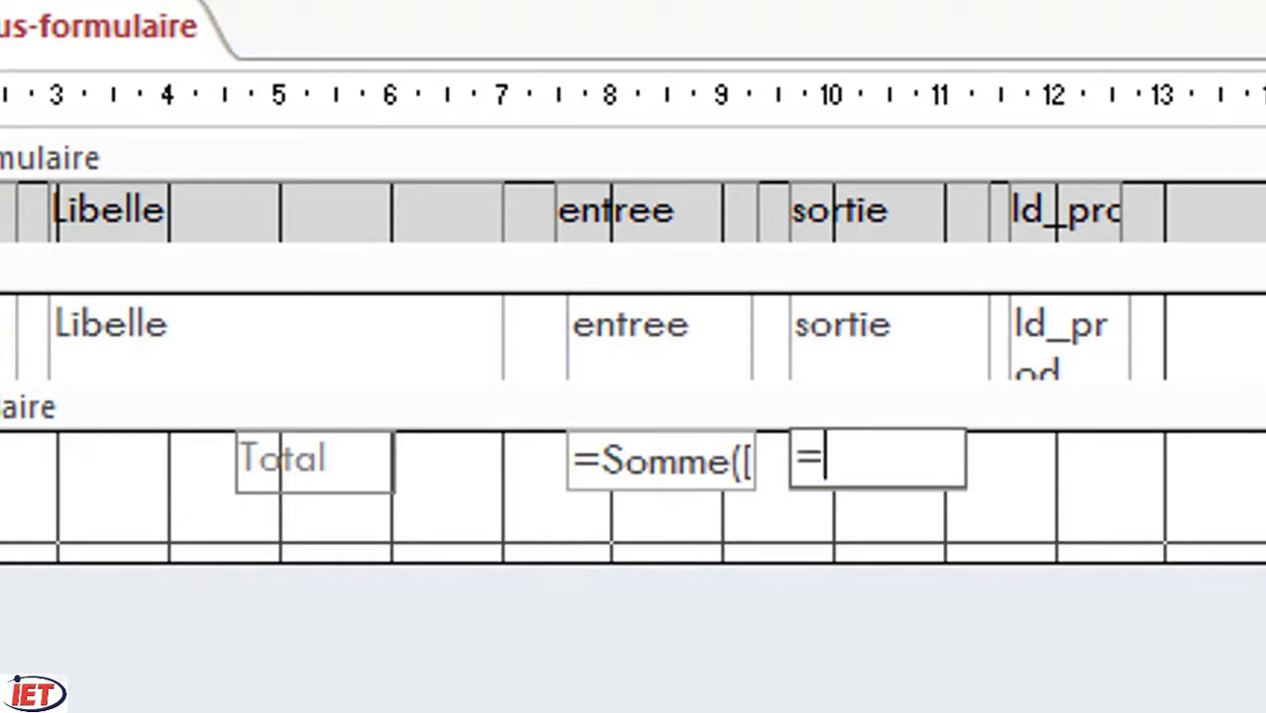
{"action": "type", "text": "somm"}
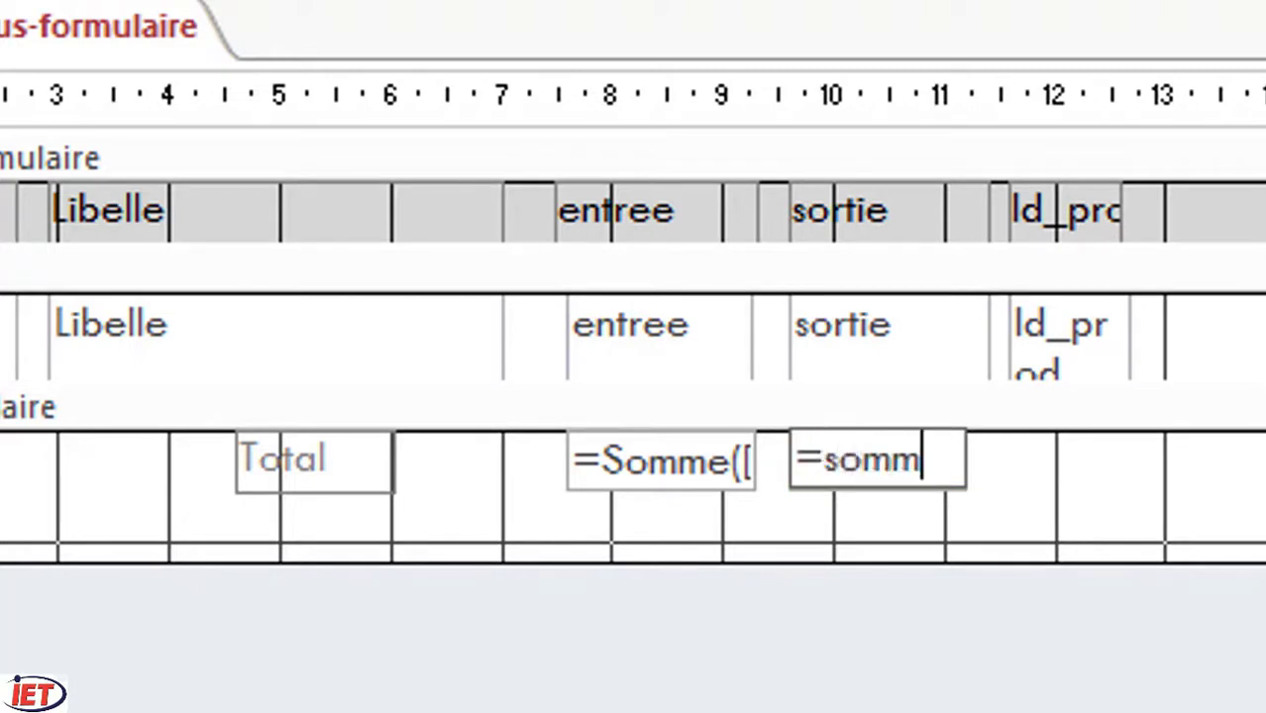
{"action": "type", "text": "e(so"}
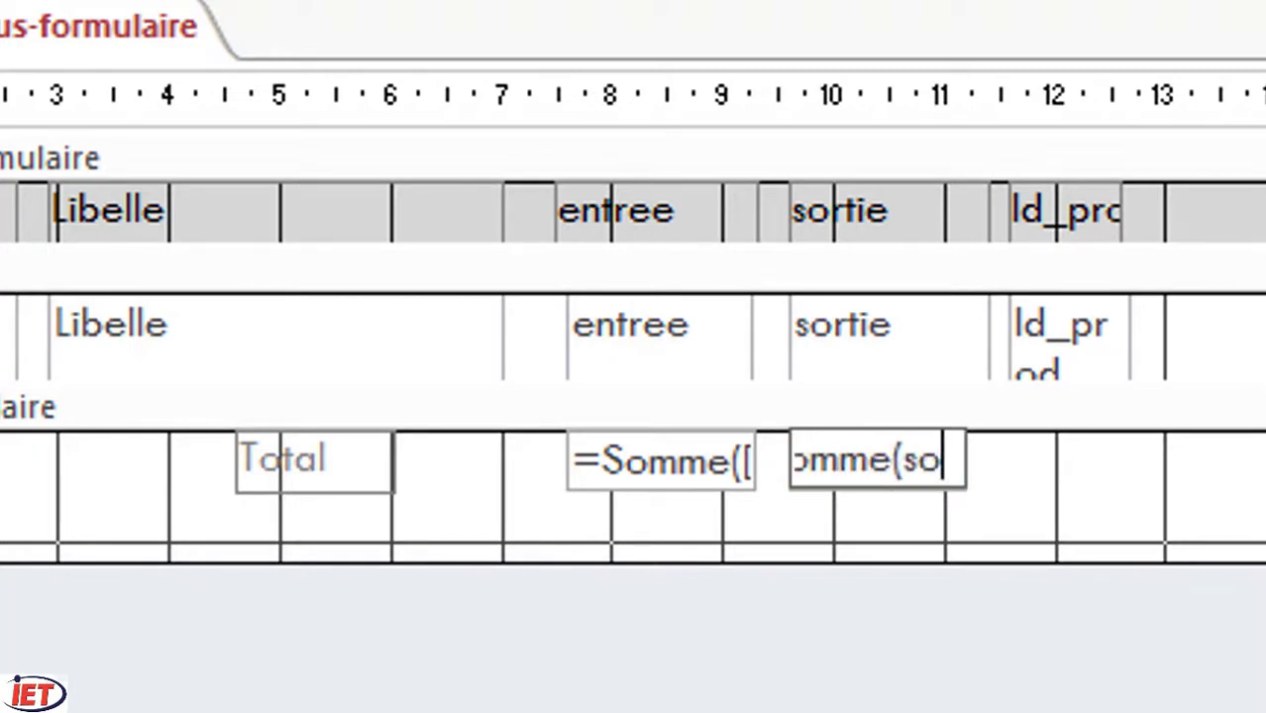
{"action": "type", "text": "rtie"}
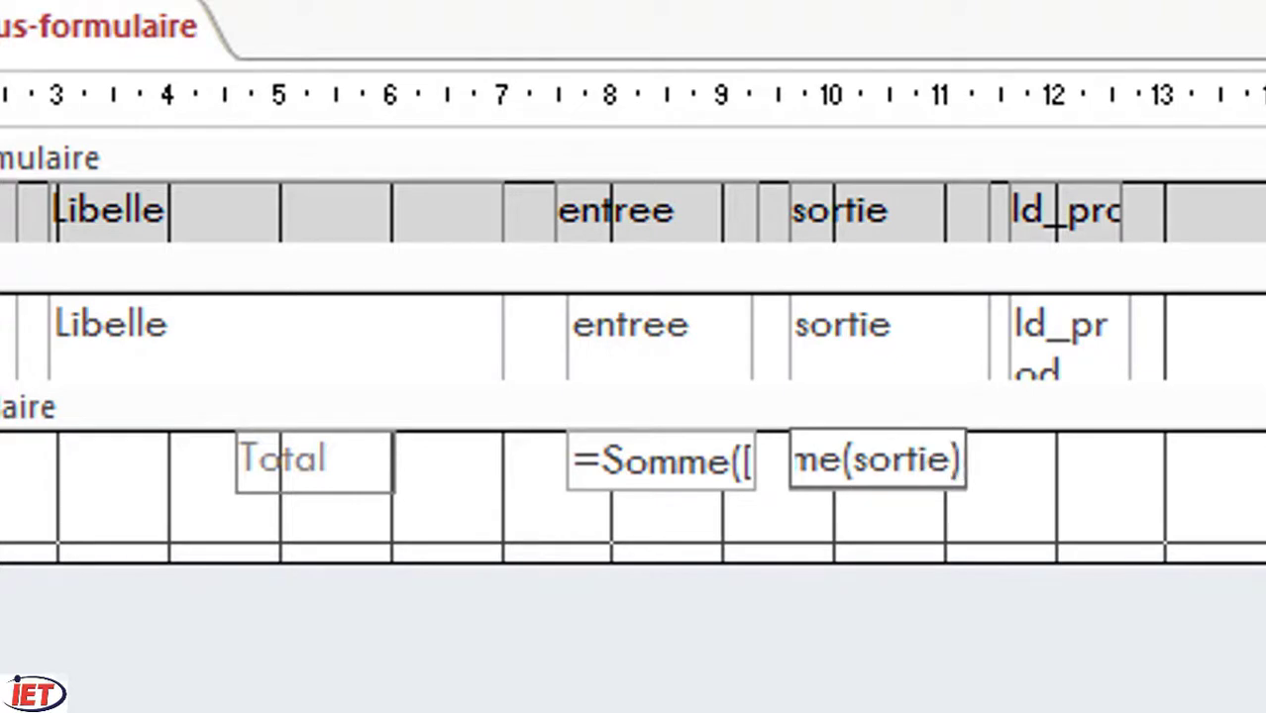
Step: Format the Total label and both sum text boxes in the footer as black, bold, size 12
{"action": "left_click_drag", "start_coordinate": [1001, 475], "coordinate": [201, 453]}
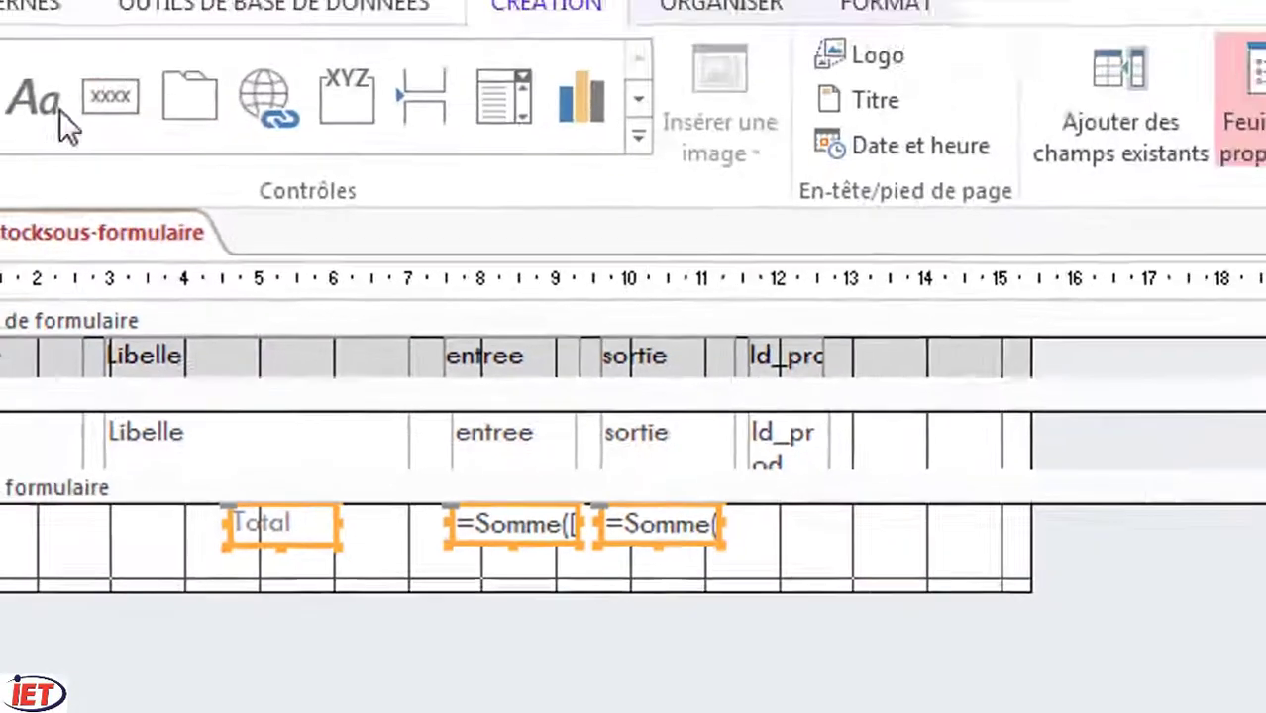
{"action": "left_click", "coordinate": [884, 8]}
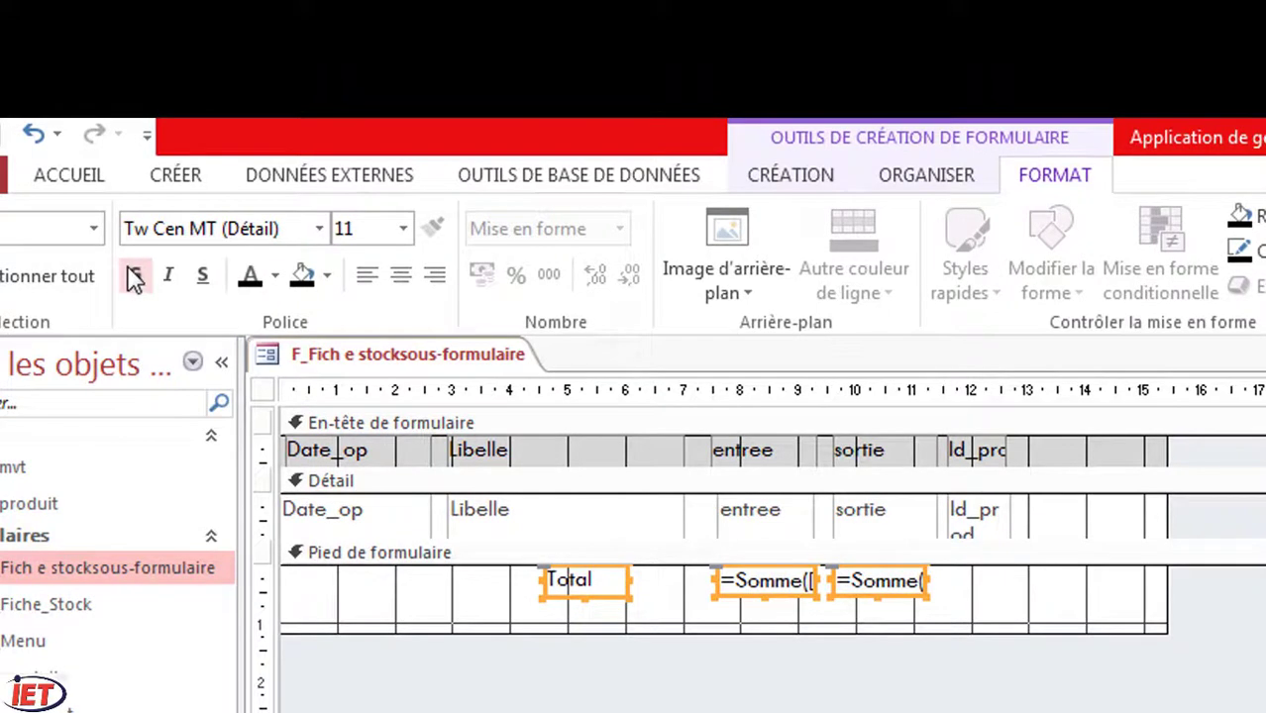
{"action": "left_click", "coordinate": [135, 278]}
{"action": "left_click", "coordinate": [402, 232]}
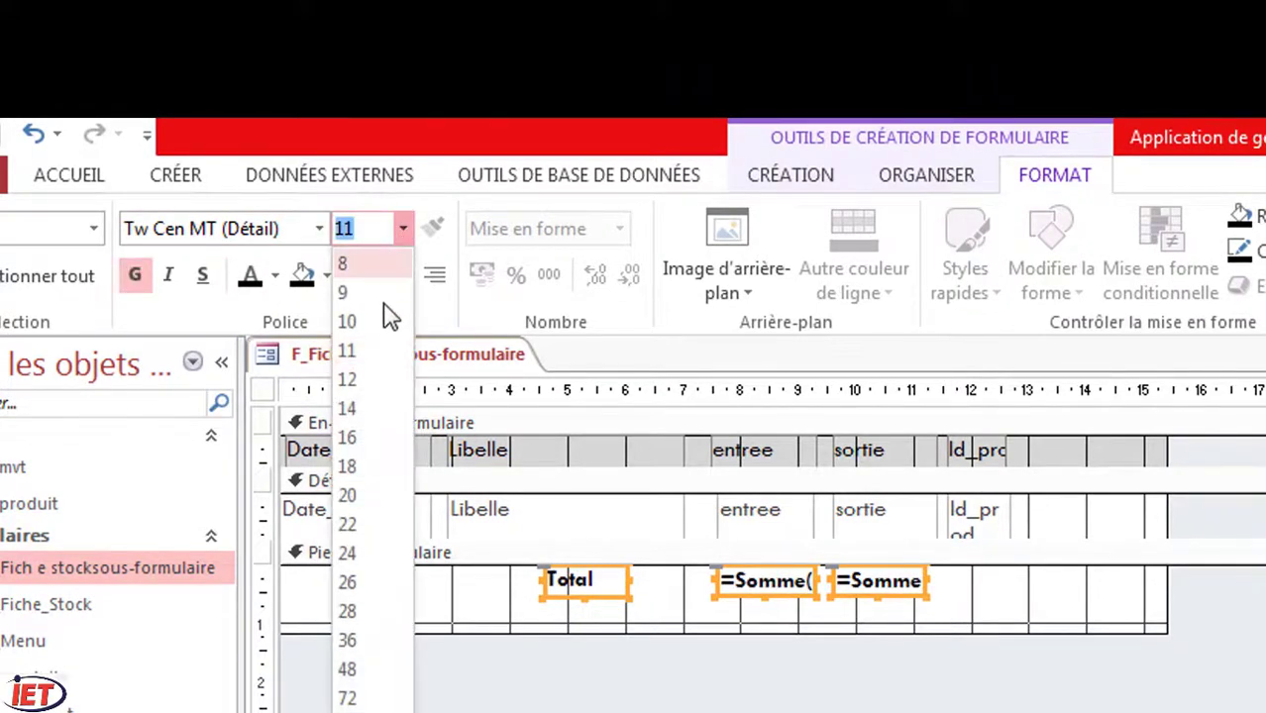
{"action": "left_click", "coordinate": [381, 379]}
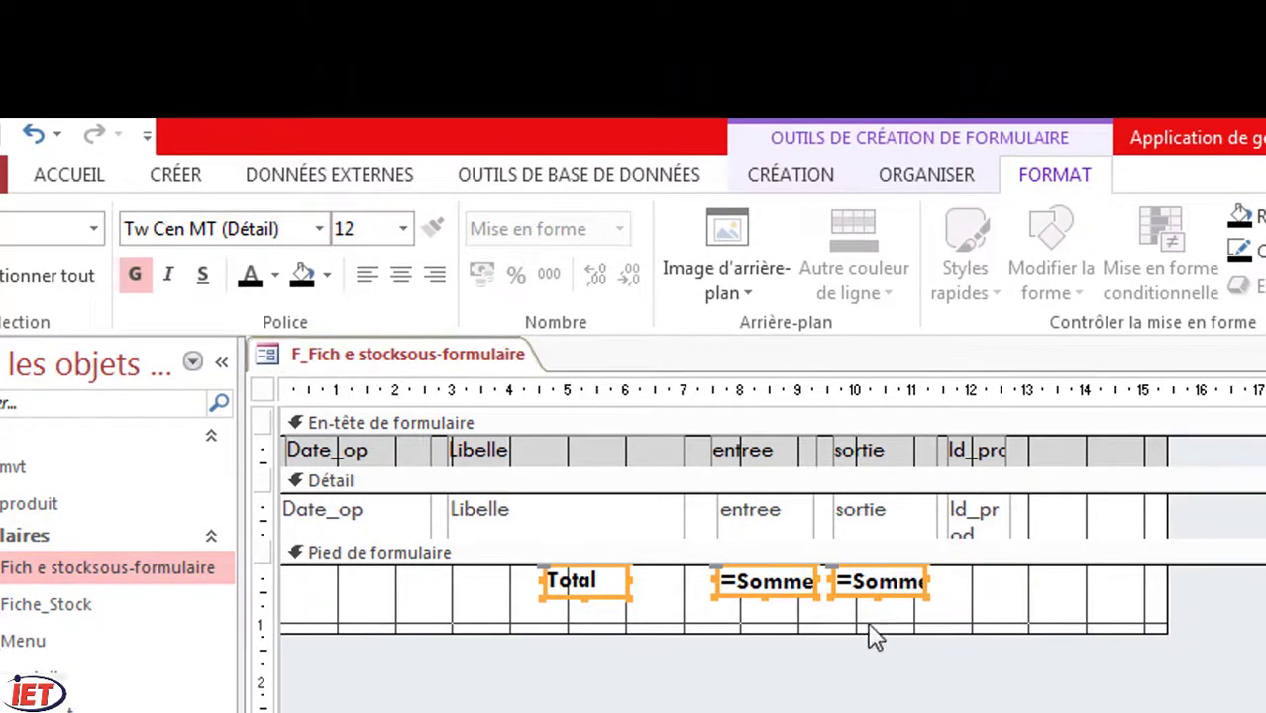
{"action": "left_click", "coordinate": [1034, 602]}
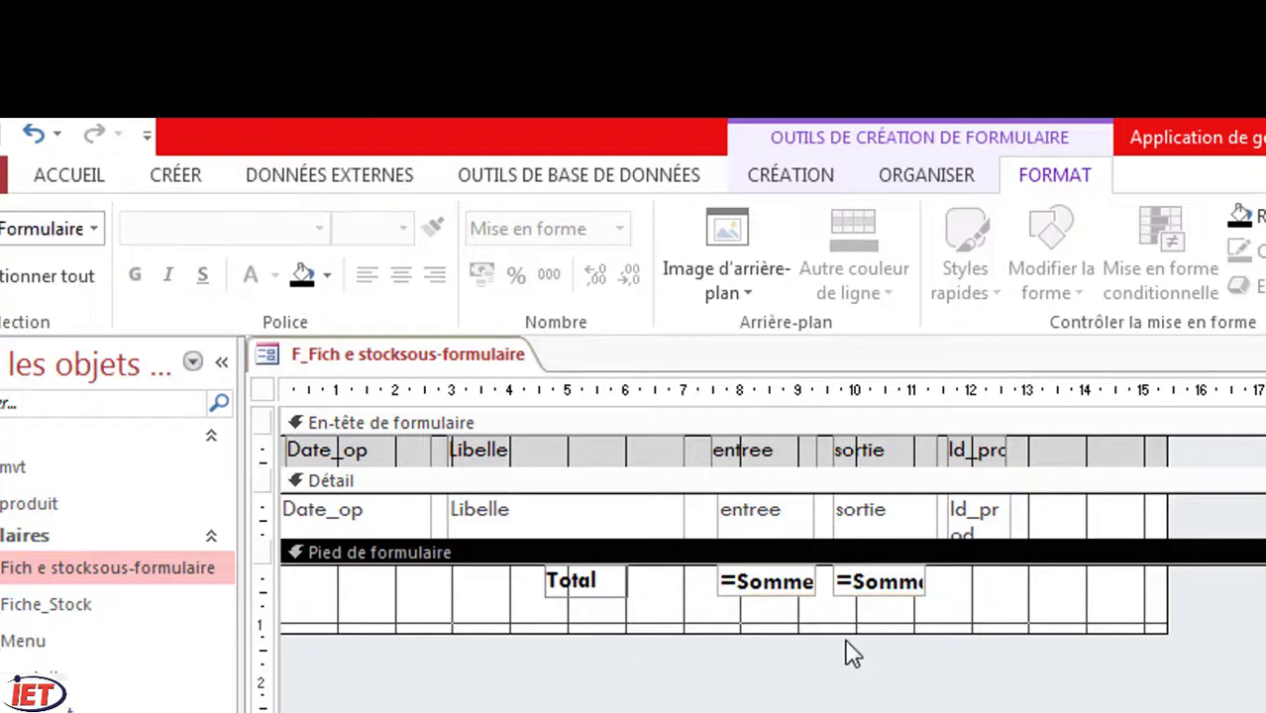
Step: Reduce the form footer to the height of its controls, then check the subform in Form view and return to Design view
{"action": "left_click_drag", "start_coordinate": [844, 632], "coordinate": [844, 630]}
{"action": "left_click_drag", "start_coordinate": [845, 636], "coordinate": [840, 592]}
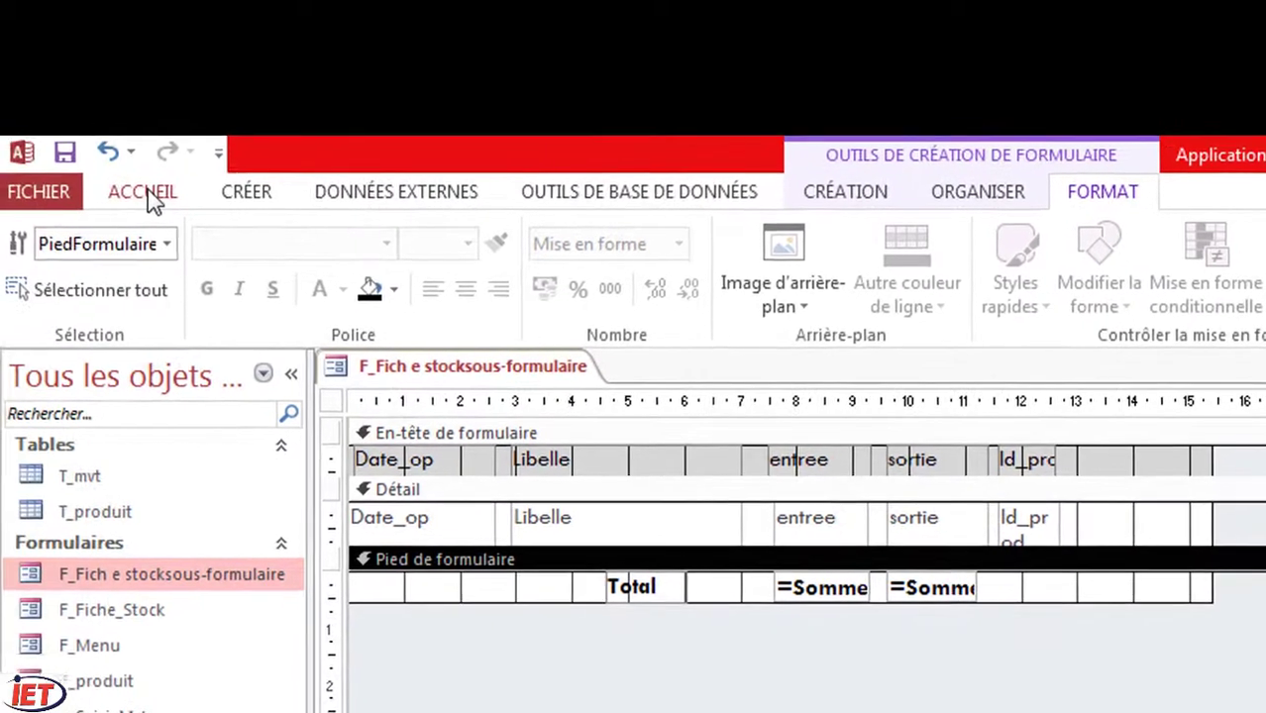
{"action": "left_click", "coordinate": [149, 195]}
{"action": "left_click", "coordinate": [45, 248]}
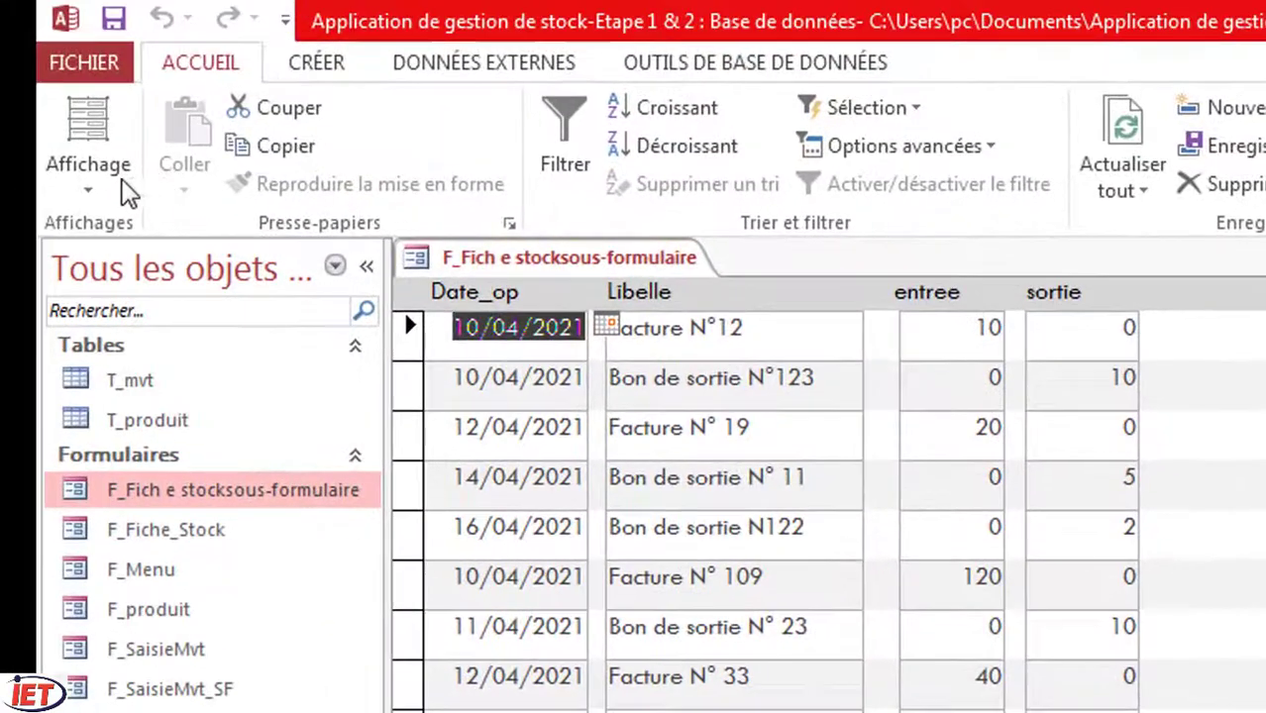
{"action": "left_click", "coordinate": [92, 187]}
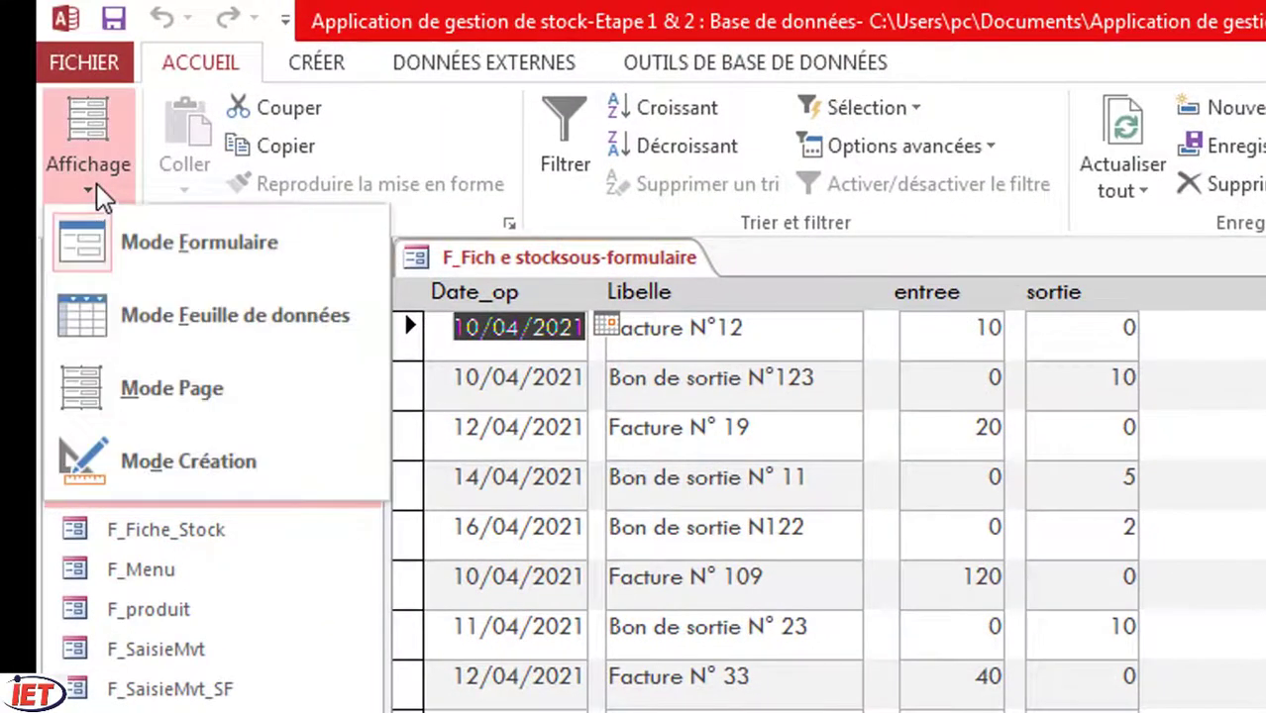
{"action": "left_click", "coordinate": [169, 450]}
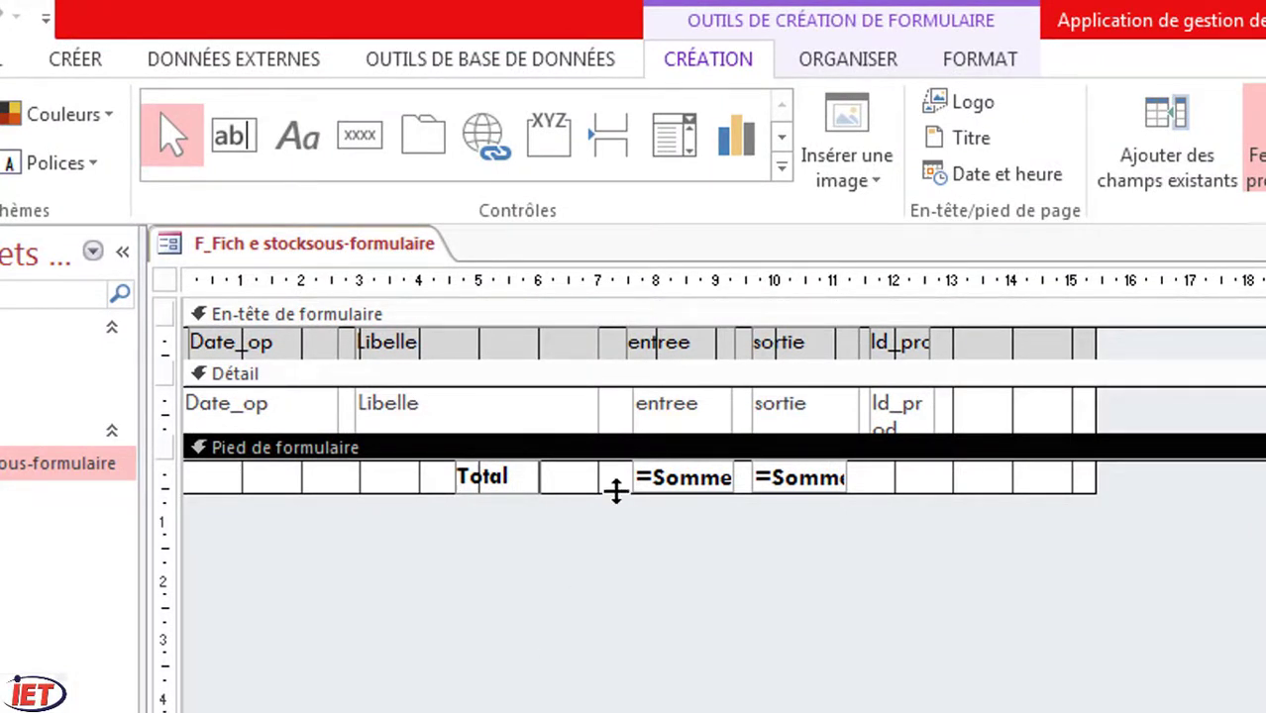
Step: Extend the form footer to about 1.7 cm high and add a text box about 3.2 cm wide below the two sum boxes
{"action": "left_click_drag", "start_coordinate": [615, 491], "coordinate": [620, 561]}
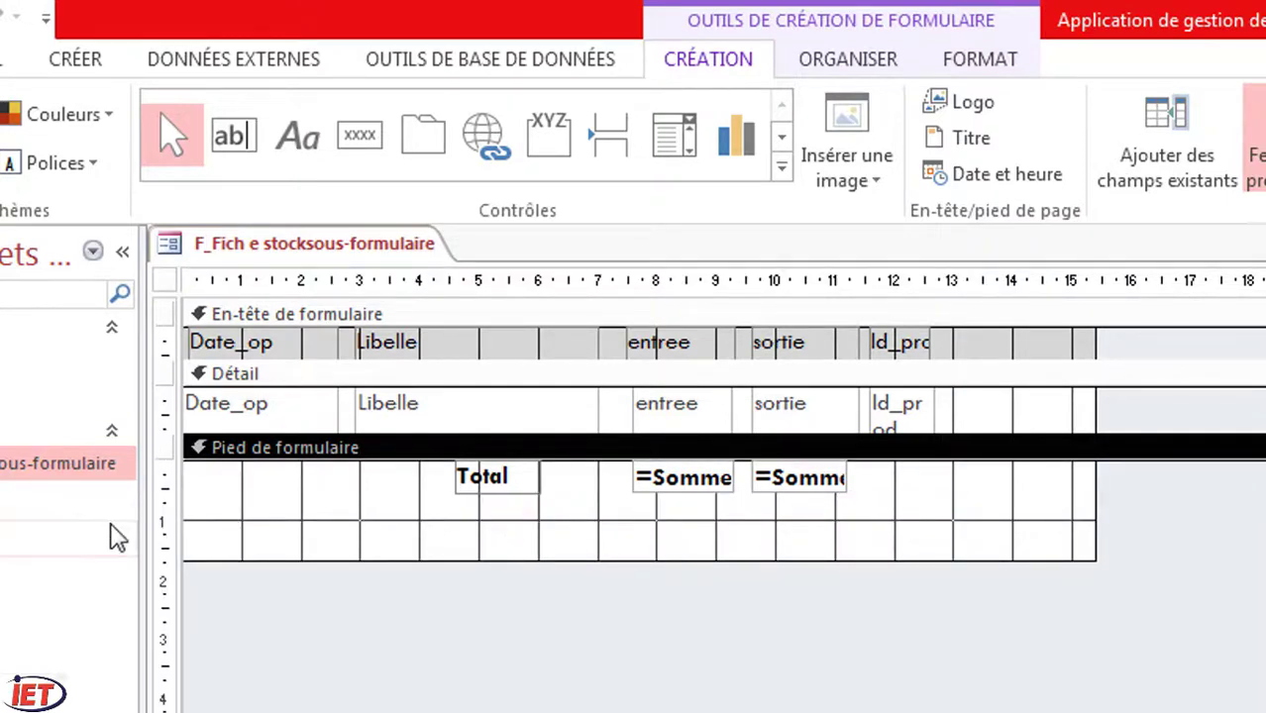
{"action": "left_click", "coordinate": [238, 139]}
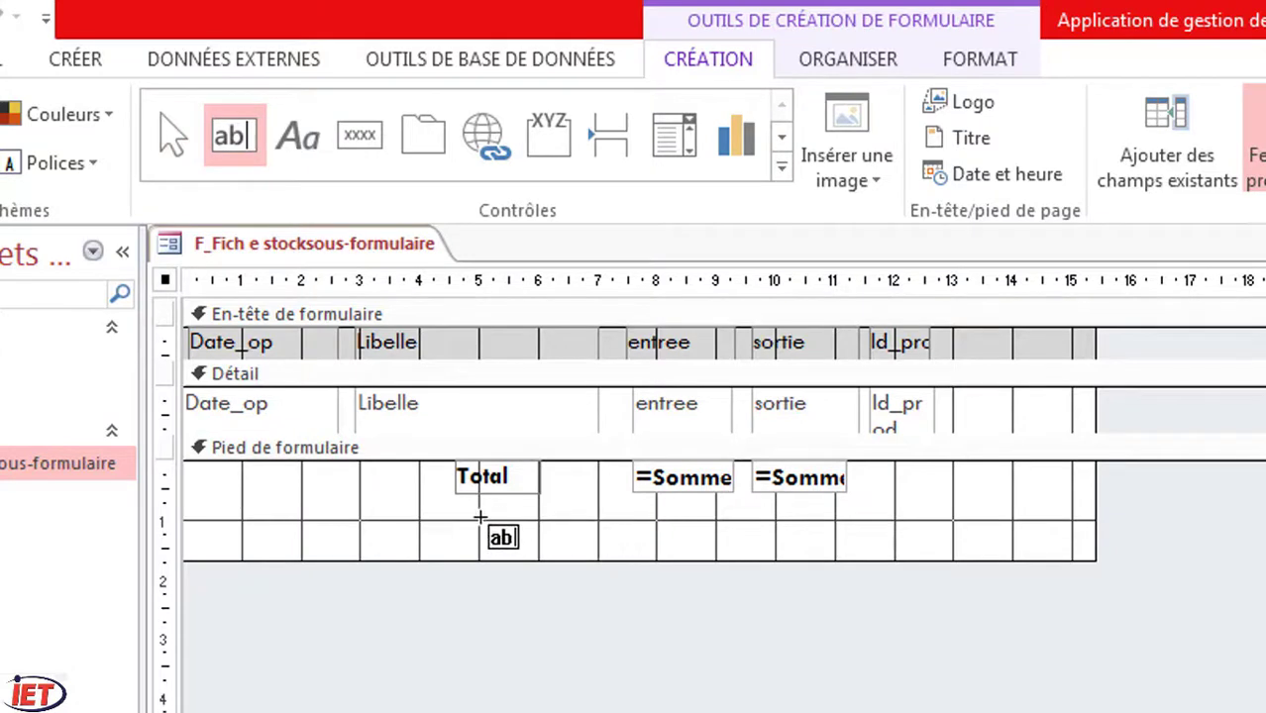
{"action": "left_click_drag", "start_coordinate": [645, 513], "coordinate": [837, 557]}
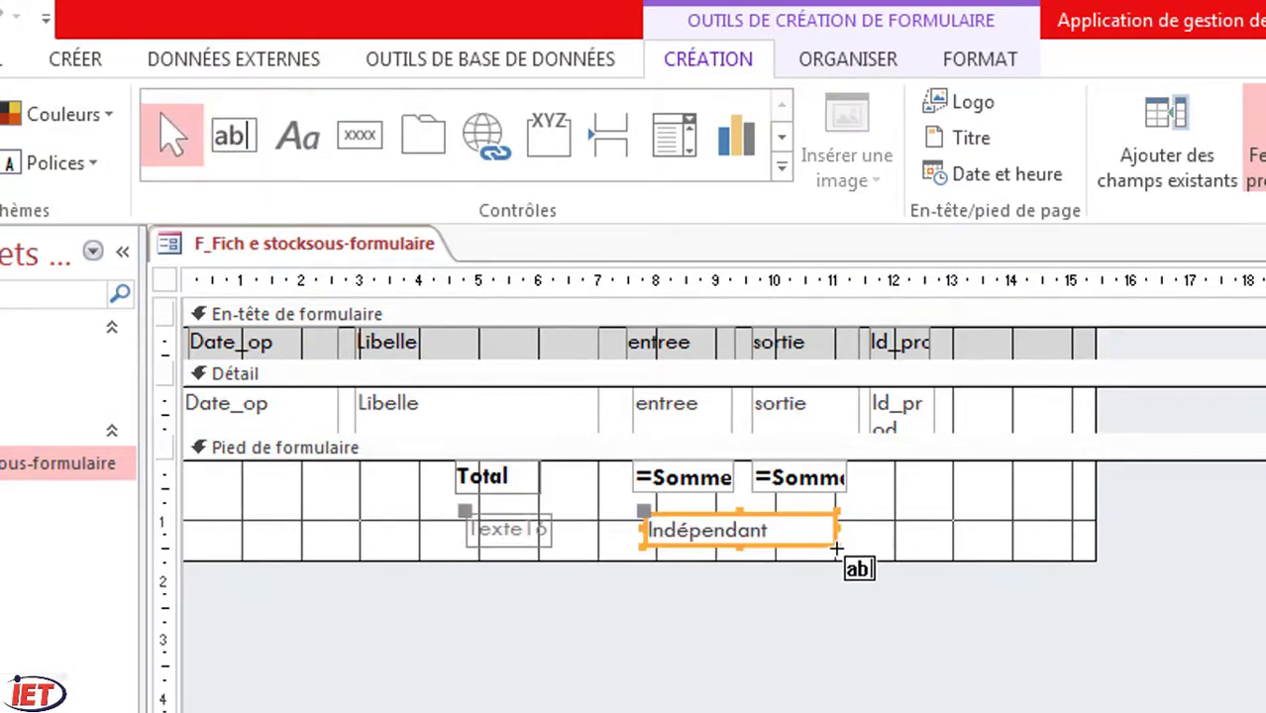
Step: Change the caption of the new footer text box's attached label to "Quantité en stock"
{"action": "left_click", "coordinate": [526, 540]}
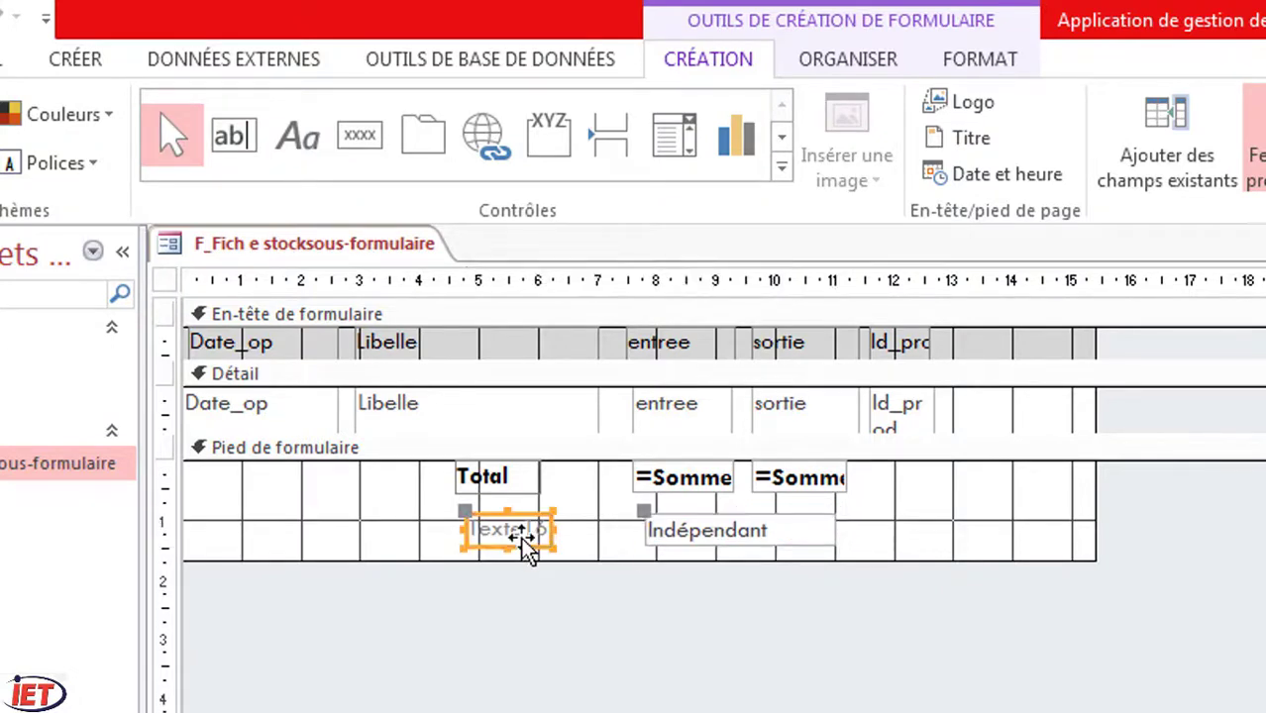
{"action": "left_click", "coordinate": [543, 528]}
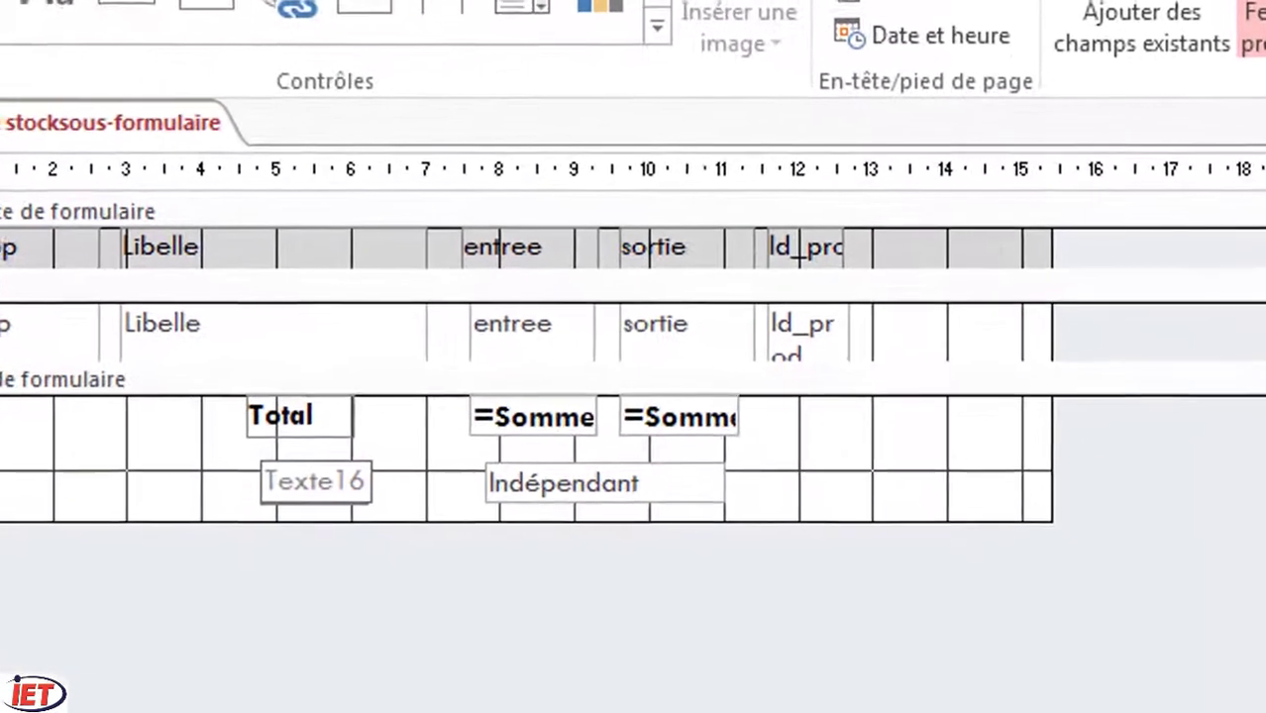
{"action": "key", "text": "BackSpace"}
{"action": "key", "text": "BackSpace"}
{"action": "key", "text": "BackSpace"}
{"action": "key", "text": "BackSpace"}
{"action": "key", "text": "BackSpace"}
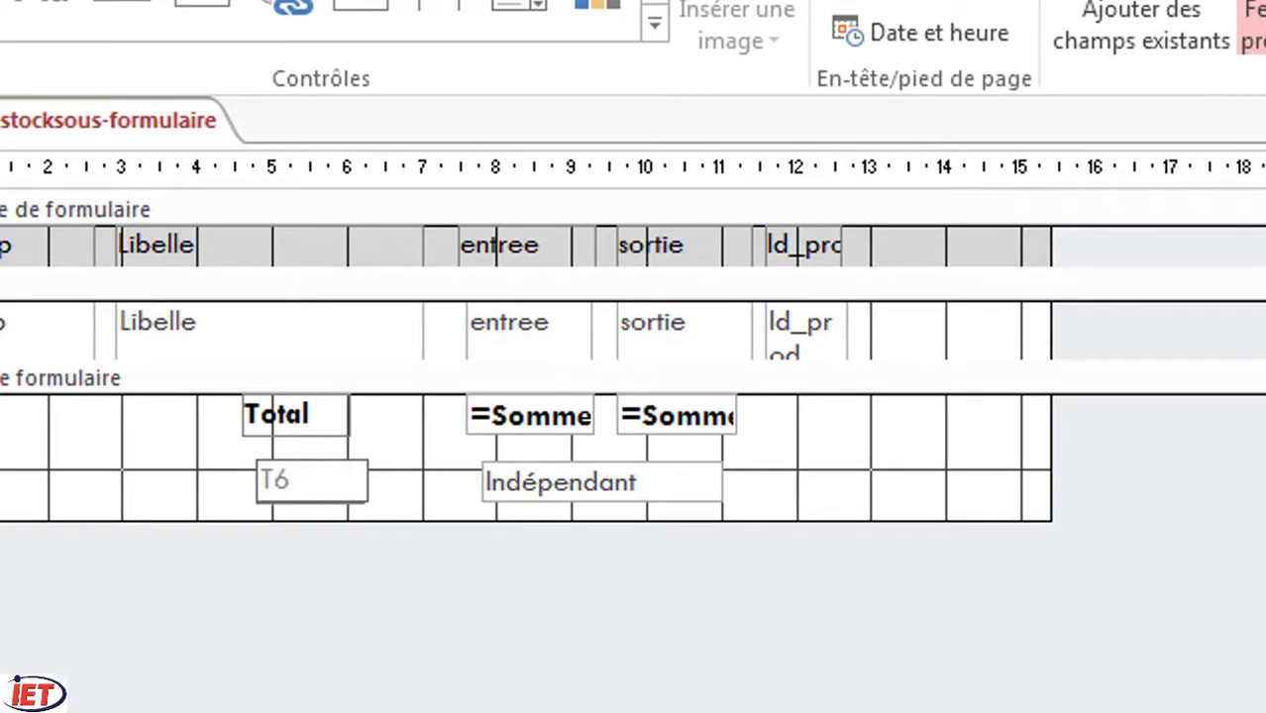
{"action": "key", "text": "BackSpace"}
{"action": "type", "text": "Quantité en s"}
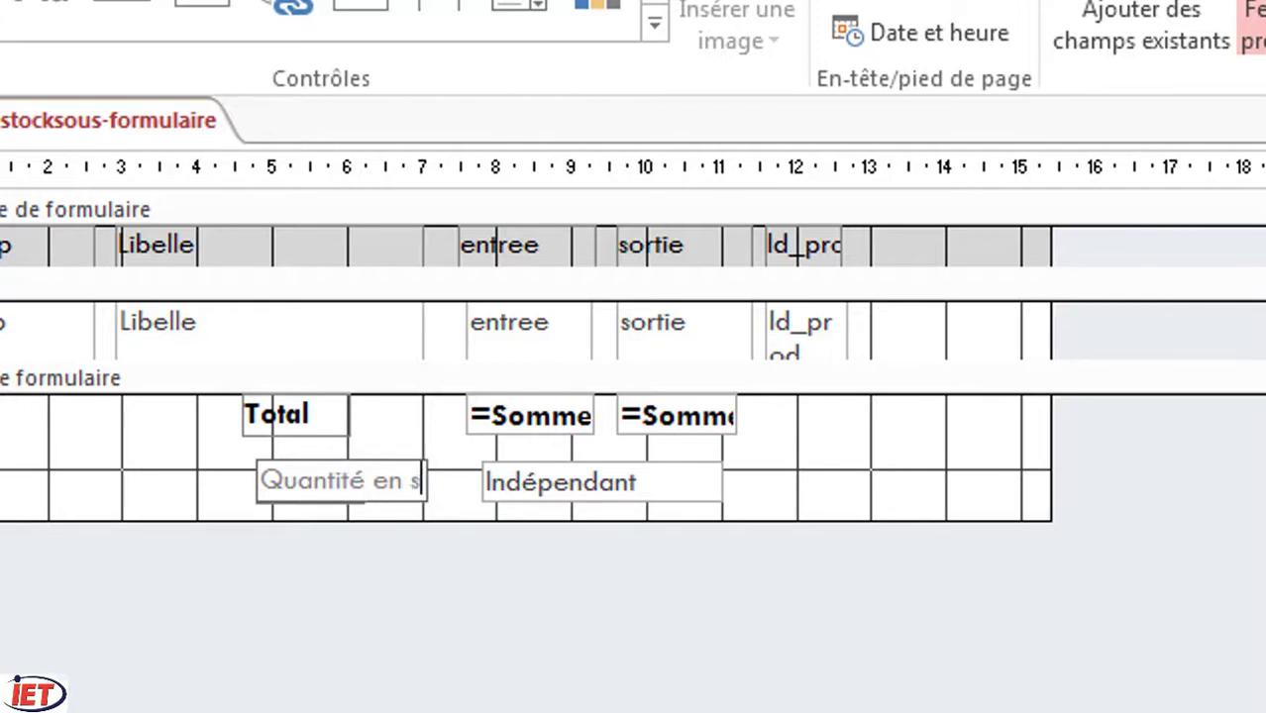
{"action": "type", "text": "tock"}
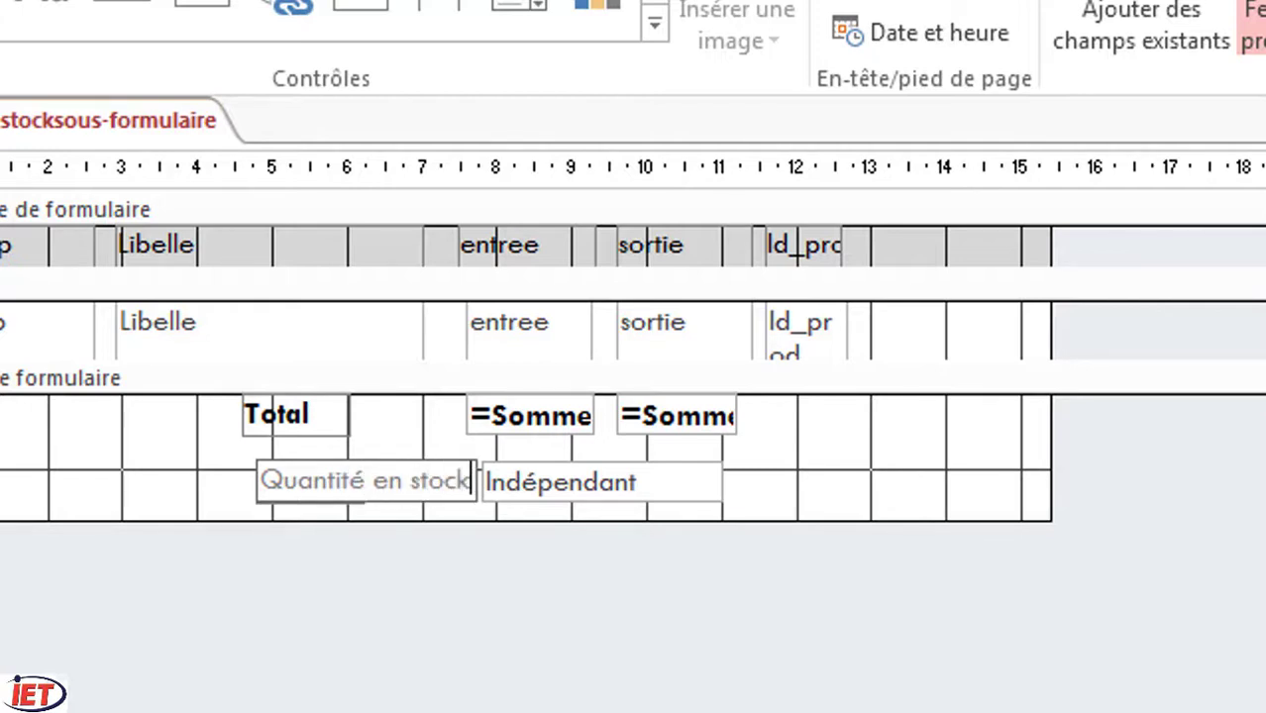
Step: Align the left edge of the Quantité en stock label with the Total label above it
{"action": "left_click", "coordinate": [201, 486]}
{"action": "left_click", "coordinate": [278, 481]}
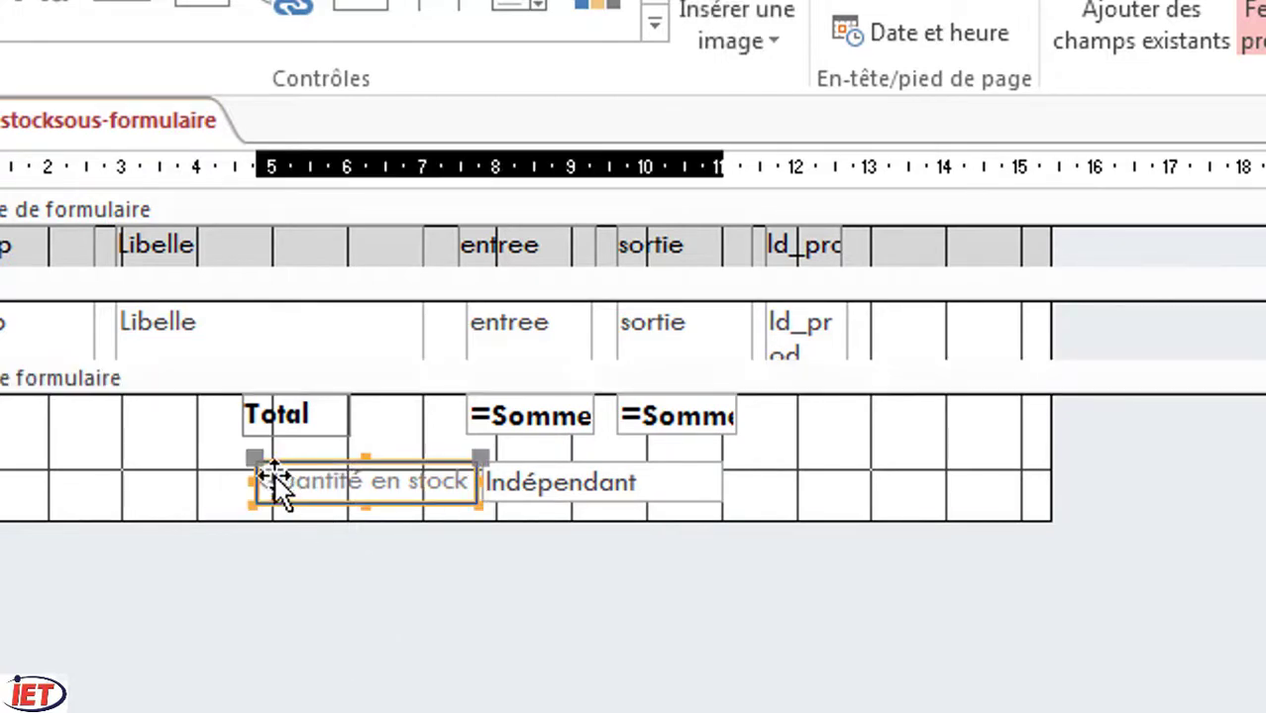
{"action": "left_click_drag", "start_coordinate": [254, 450], "coordinate": [242, 457]}
{"action": "left_click", "coordinate": [531, 470]}
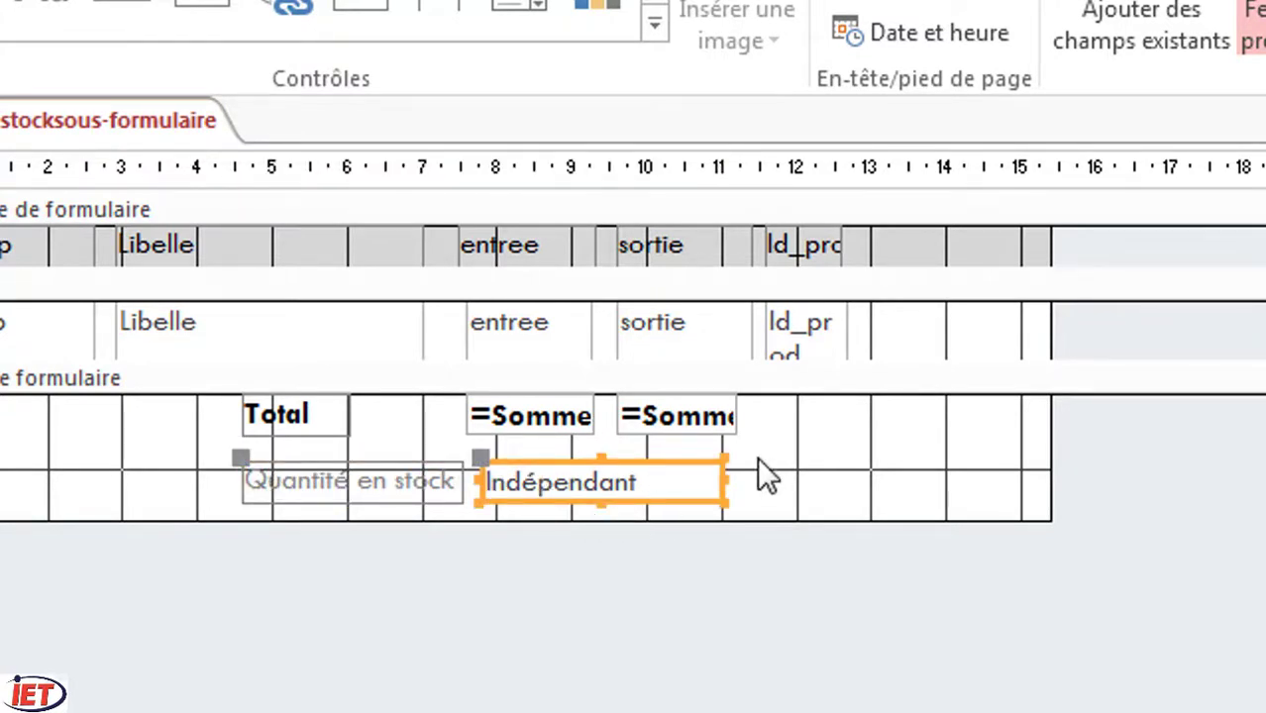
Step: Name the footer sum text box under the entree column TE
{"action": "left_click", "coordinate": [533, 414]}
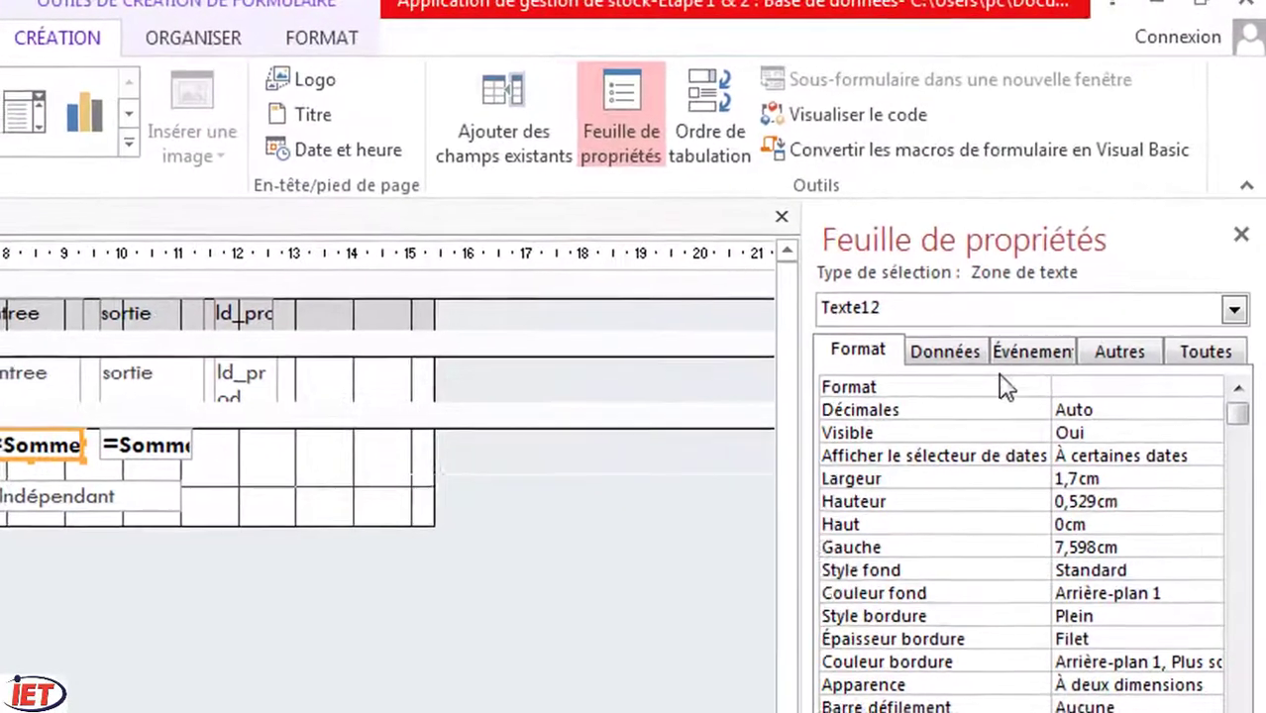
{"action": "left_click", "coordinate": [1106, 359]}
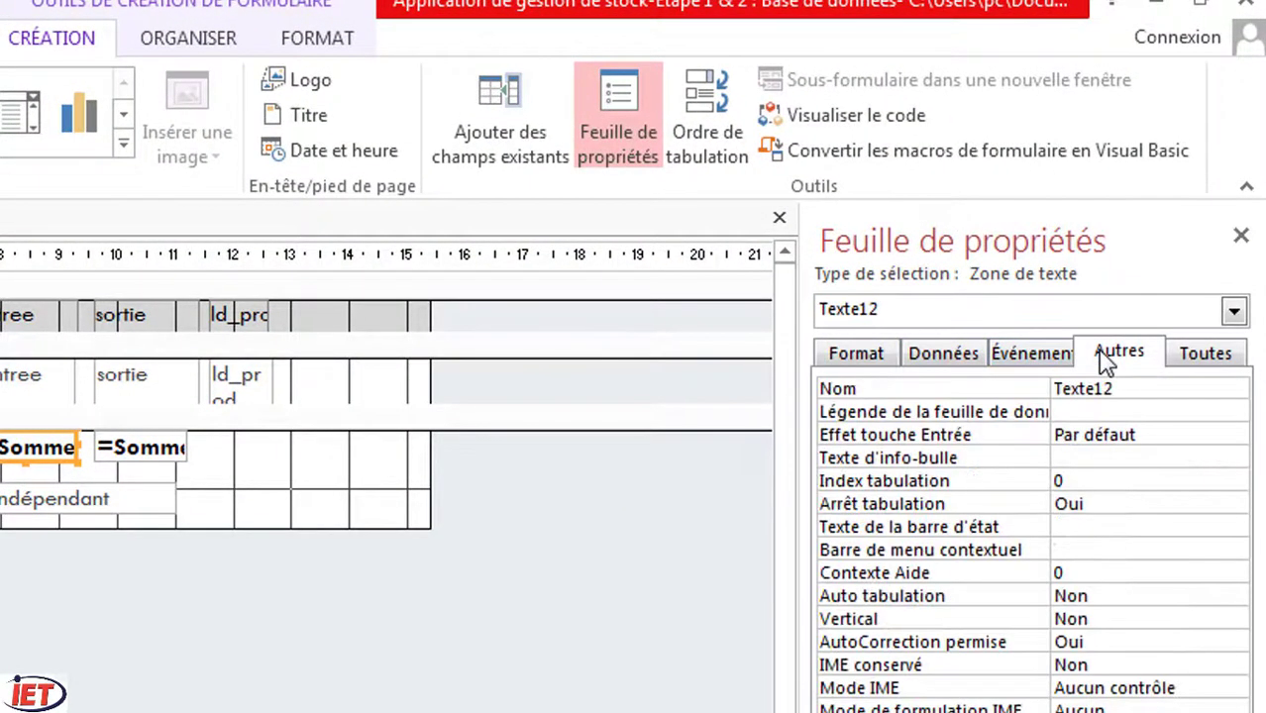
{"action": "left_click_drag", "start_coordinate": [1125, 387], "coordinate": [1047, 387]}
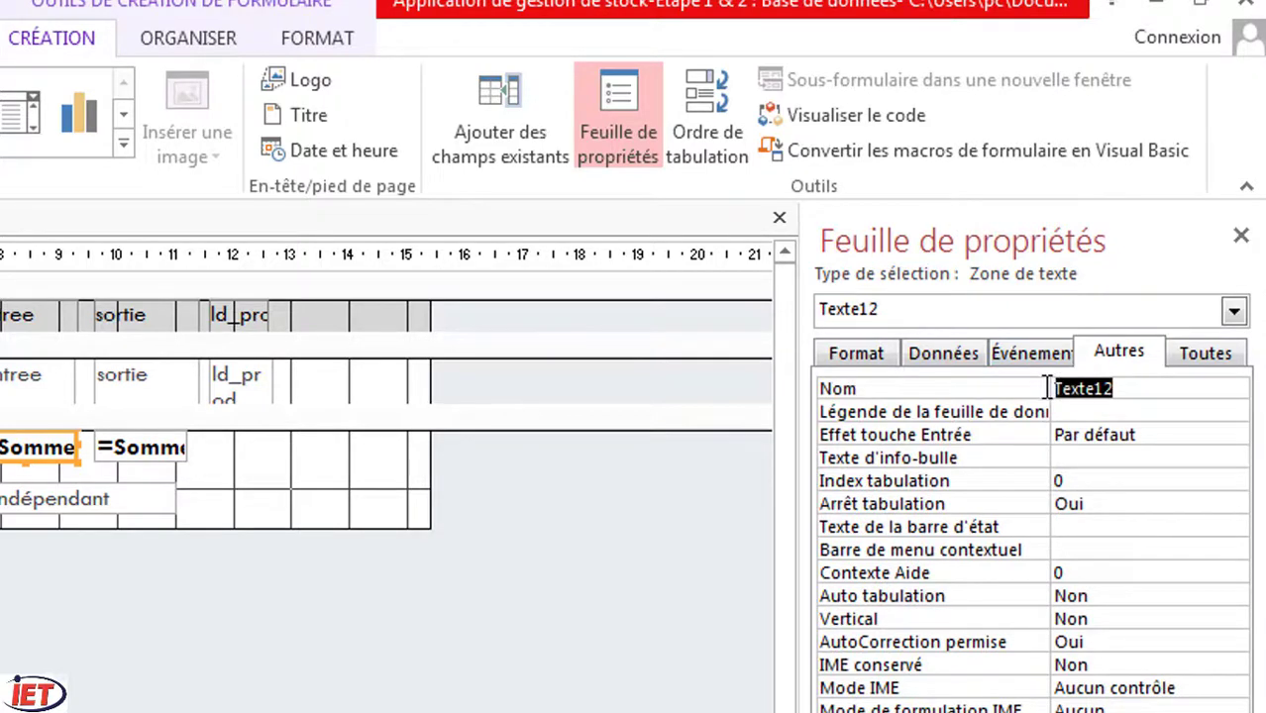
{"action": "type", "text": "T"}
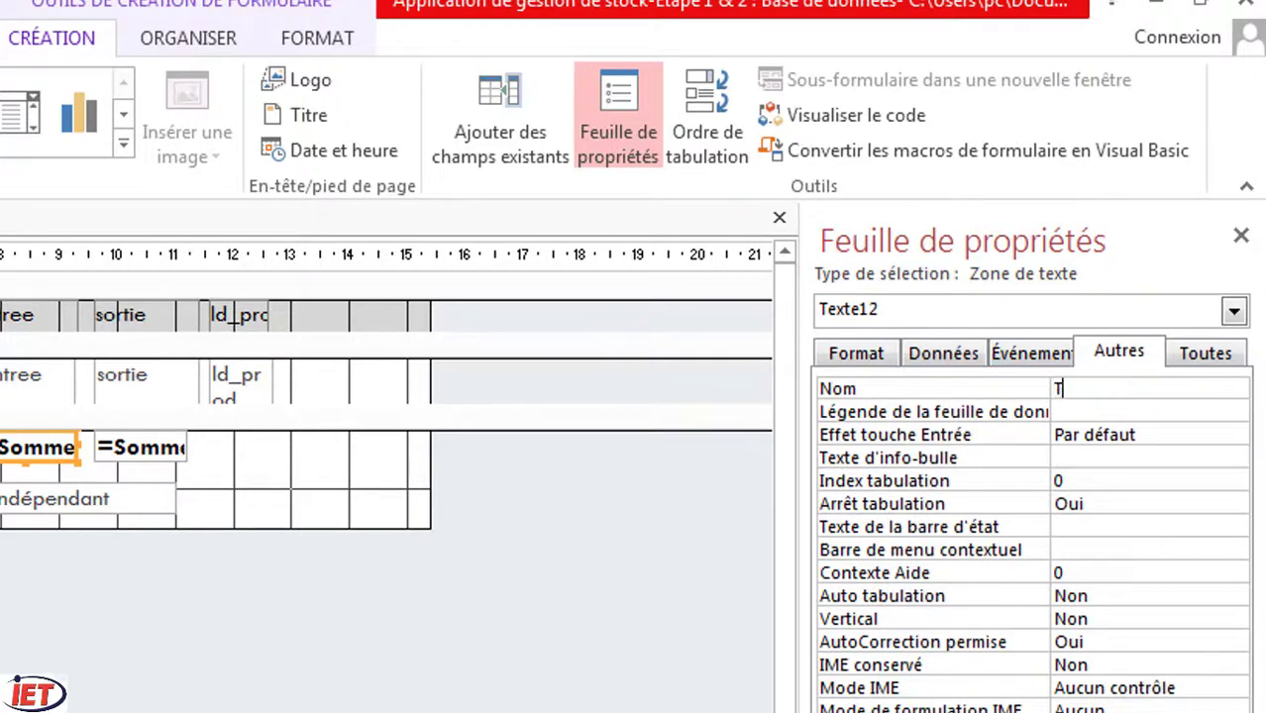
{"action": "type", "text": "E"}
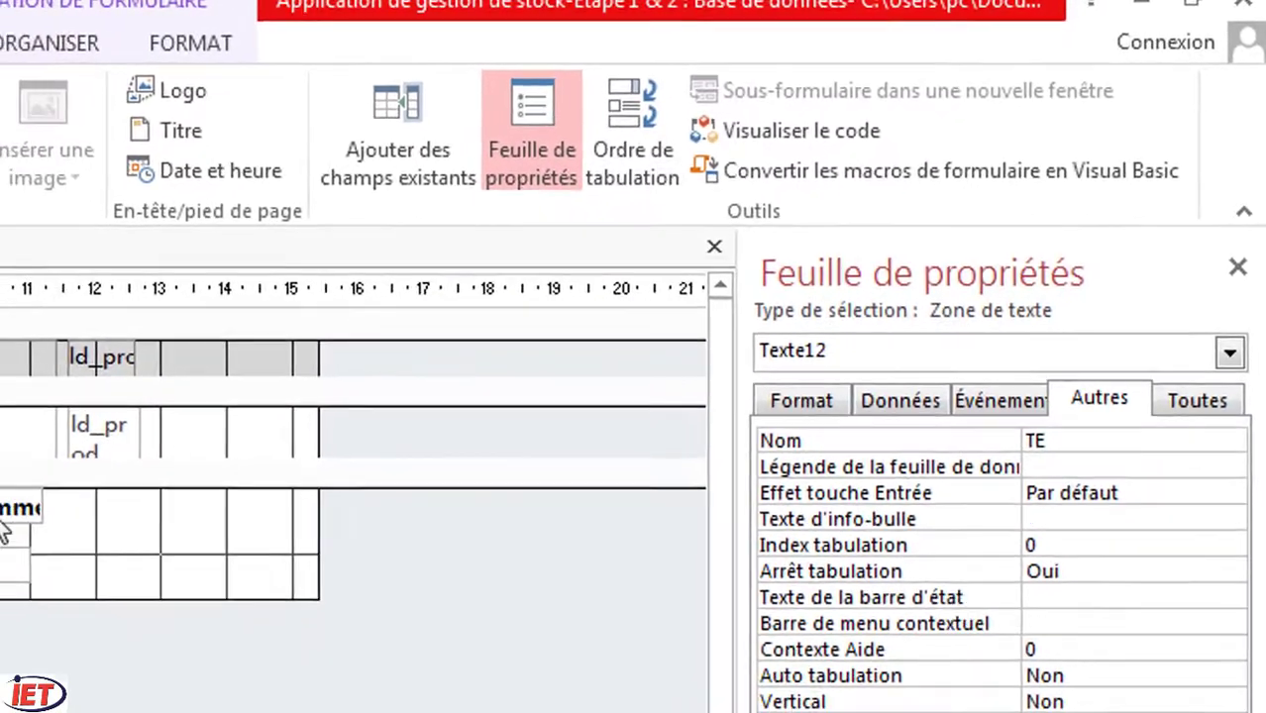
Step: Name the footer sum text box under the sortie column TS
{"action": "left_click", "coordinate": [6, 520]}
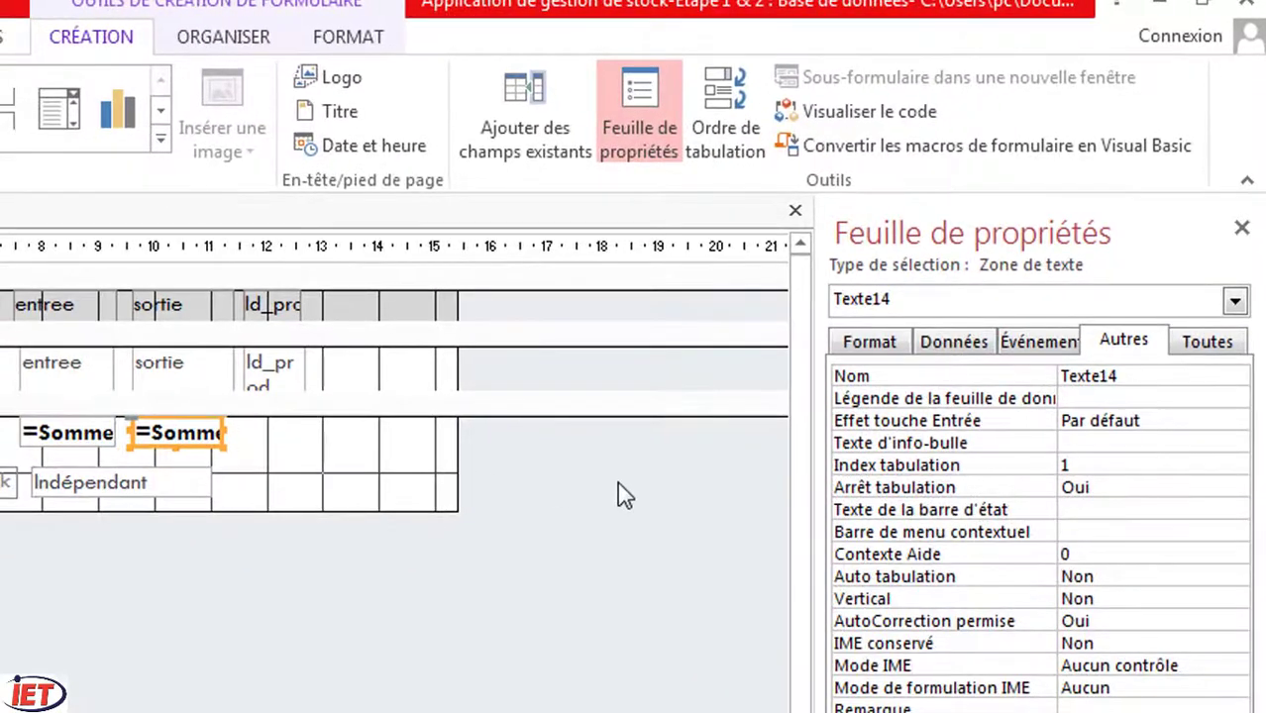
{"action": "double_click", "coordinate": [1136, 376]}
{"action": "type", "text": "Total"}
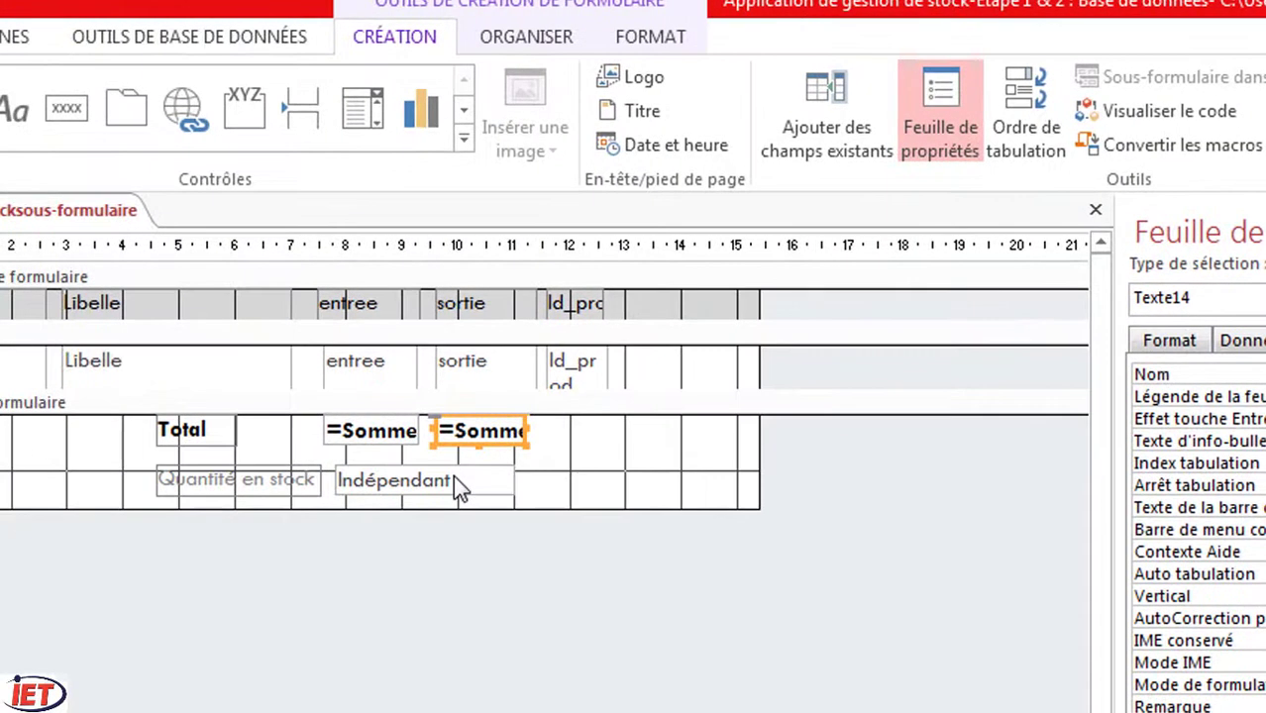
Step: Enter the expression =TE-TS in the text box beside the Quantité en stock label
{"action": "left_click", "coordinate": [452, 474]}
{"action": "left_click", "coordinate": [406, 477]}
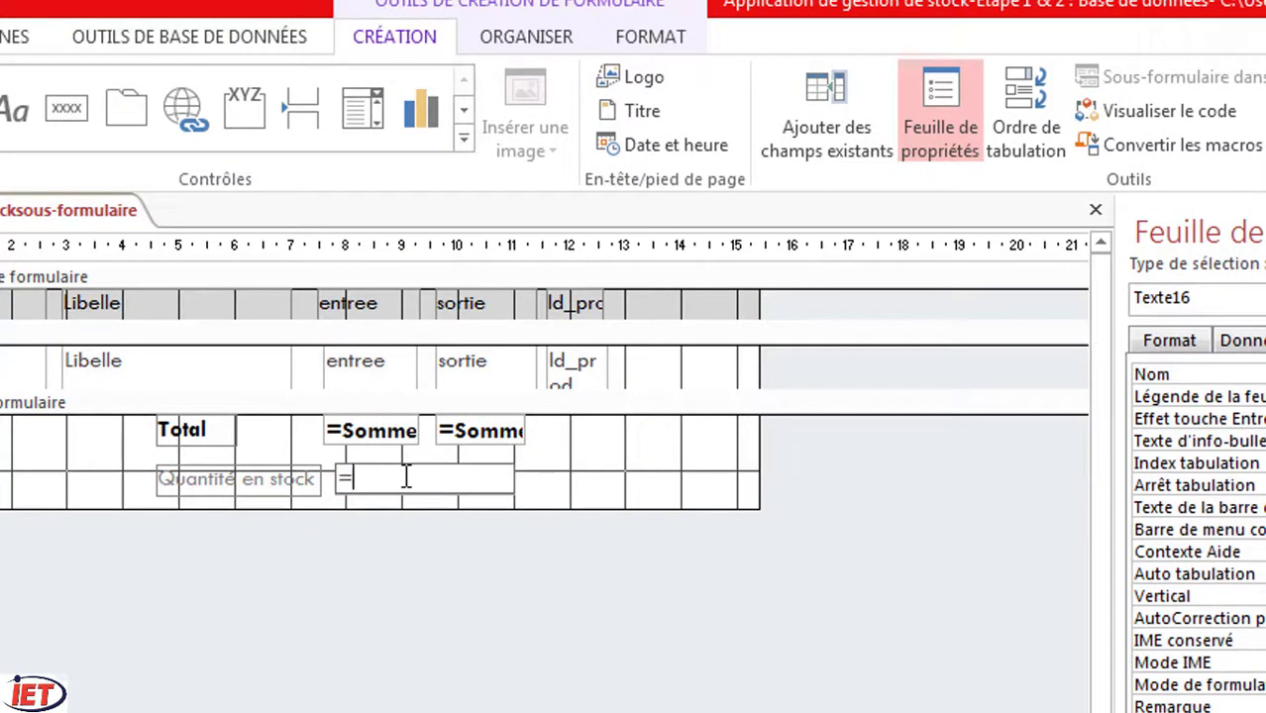
{"action": "type", "text": "=TE-TS"}
{"action": "left_click", "coordinate": [572, 495]}
Step: Format the Quantité en stock label and its text box as black and bold
{"action": "left_click_drag", "start_coordinate": [537, 484], "coordinate": [166, 485]}
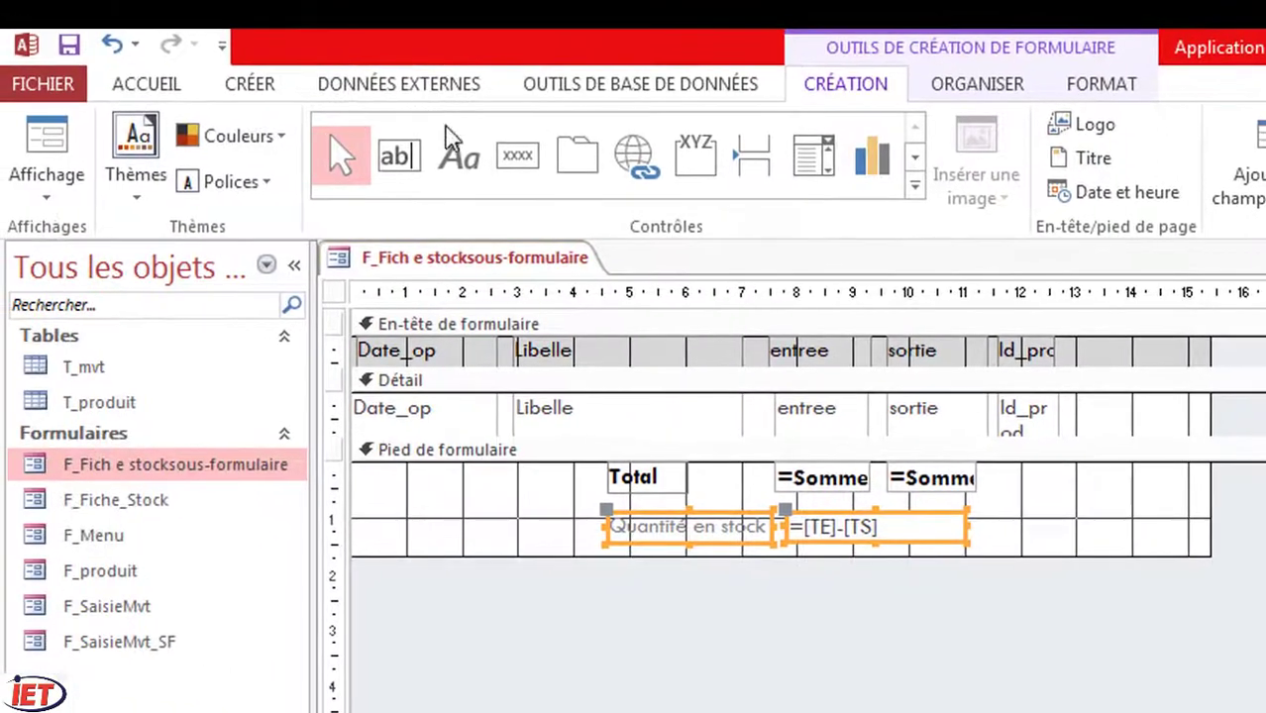
{"action": "left_click", "coordinate": [1098, 87]}
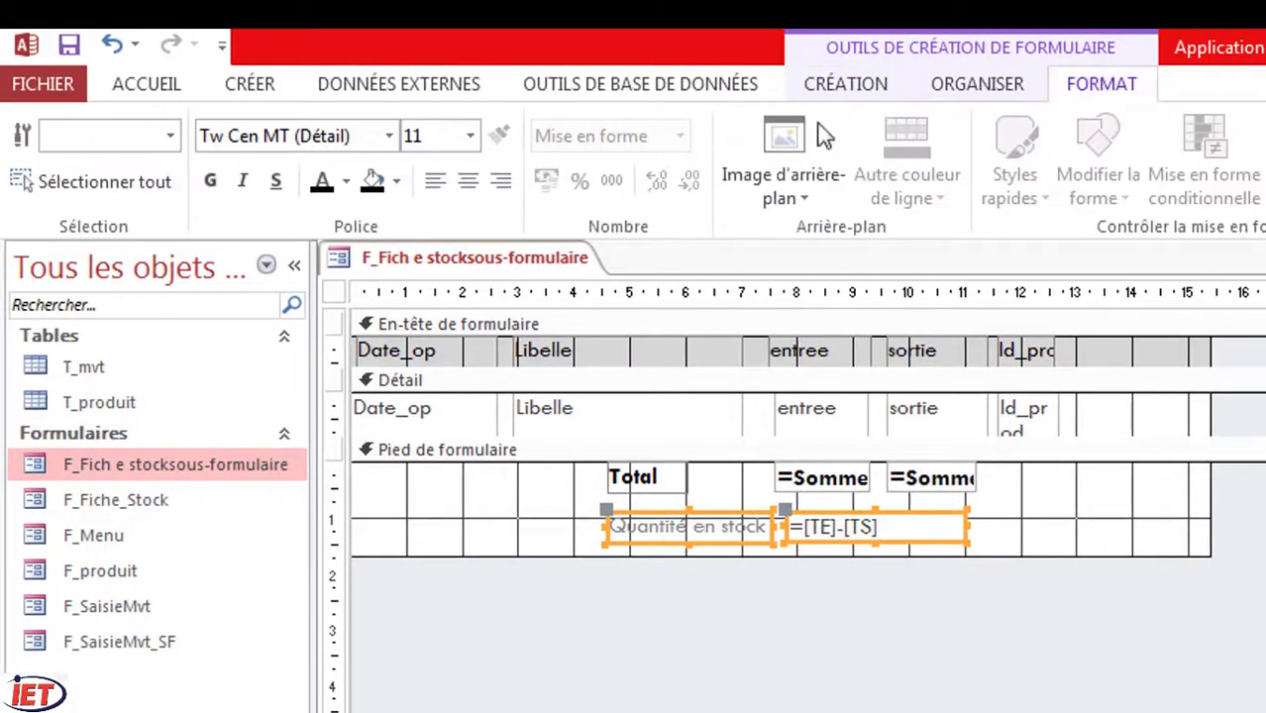
{"action": "left_click", "coordinate": [323, 184]}
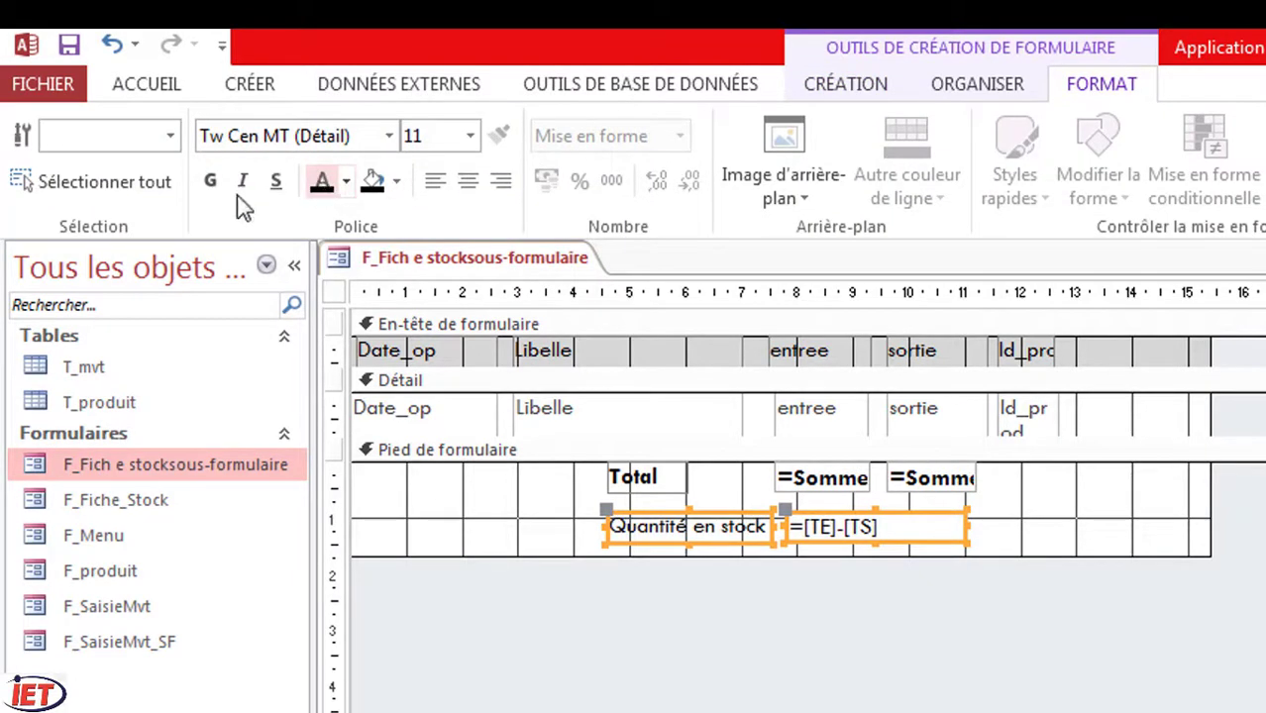
{"action": "left_click", "coordinate": [210, 182]}
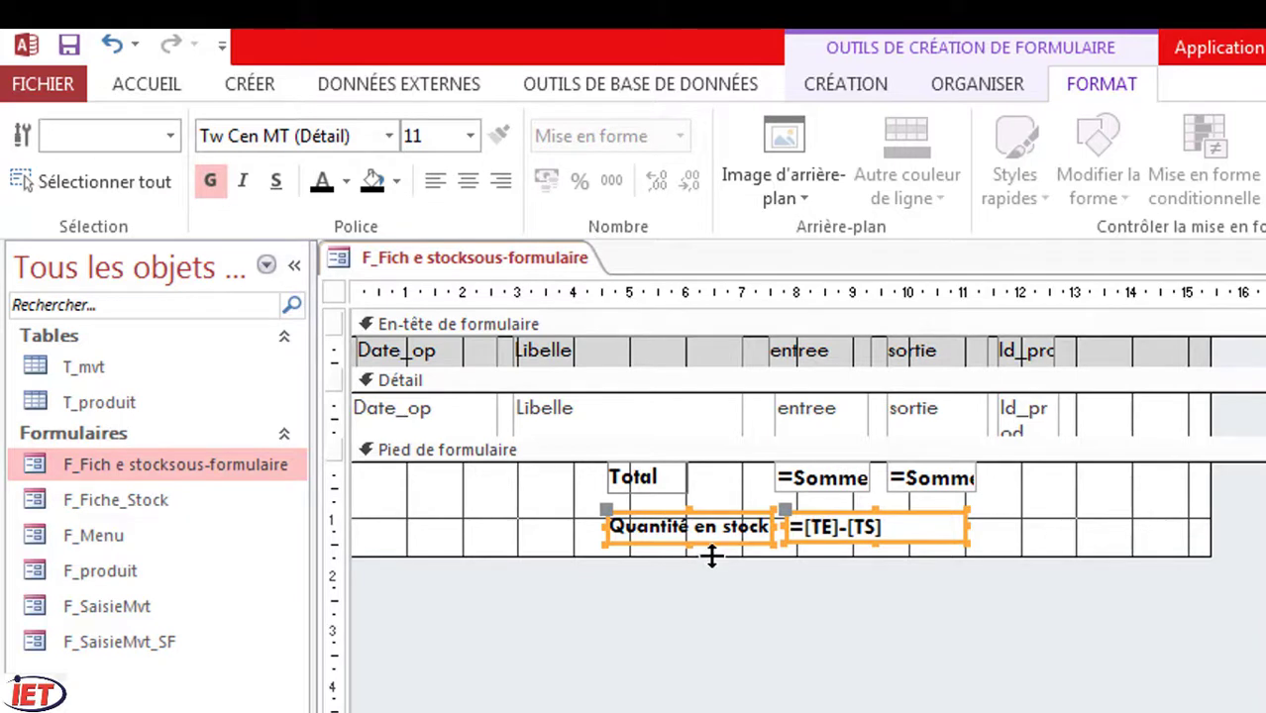
Step: Reduce the form footer to the height of its controls and display the subform in Form view
{"action": "left_click_drag", "start_coordinate": [712, 556], "coordinate": [713, 544]}
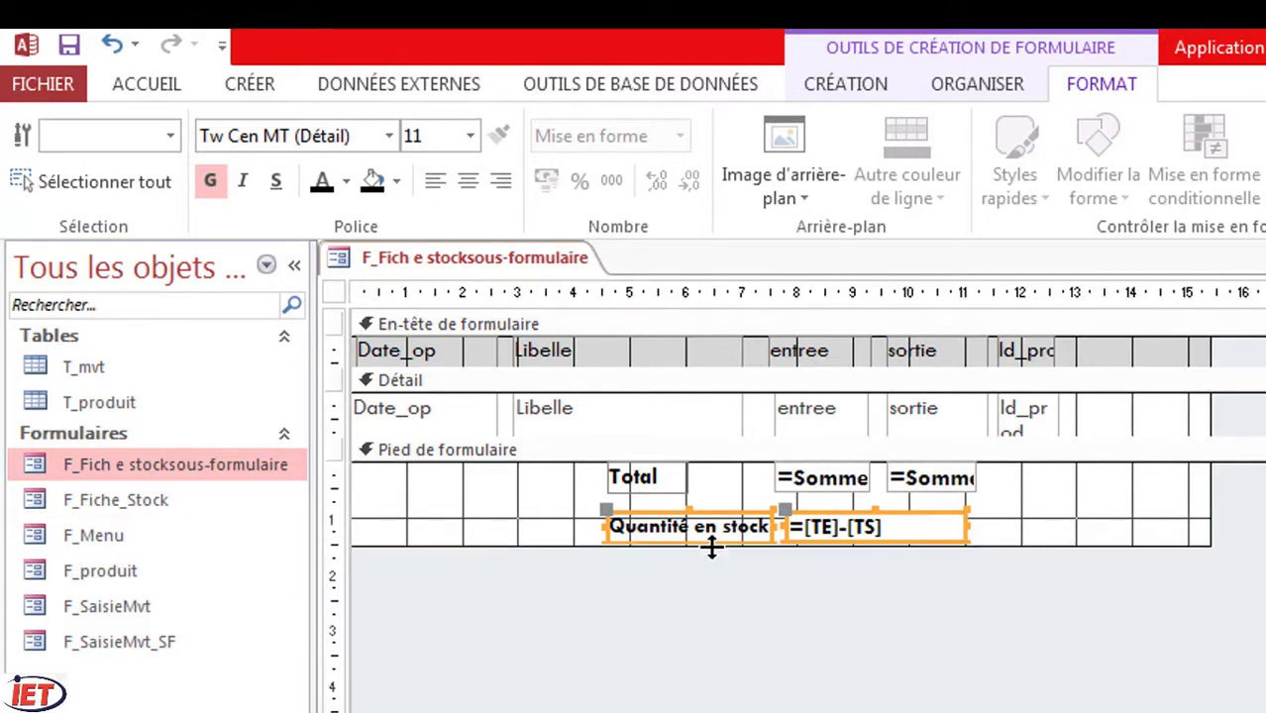
{"action": "left_click", "coordinate": [126, 87]}
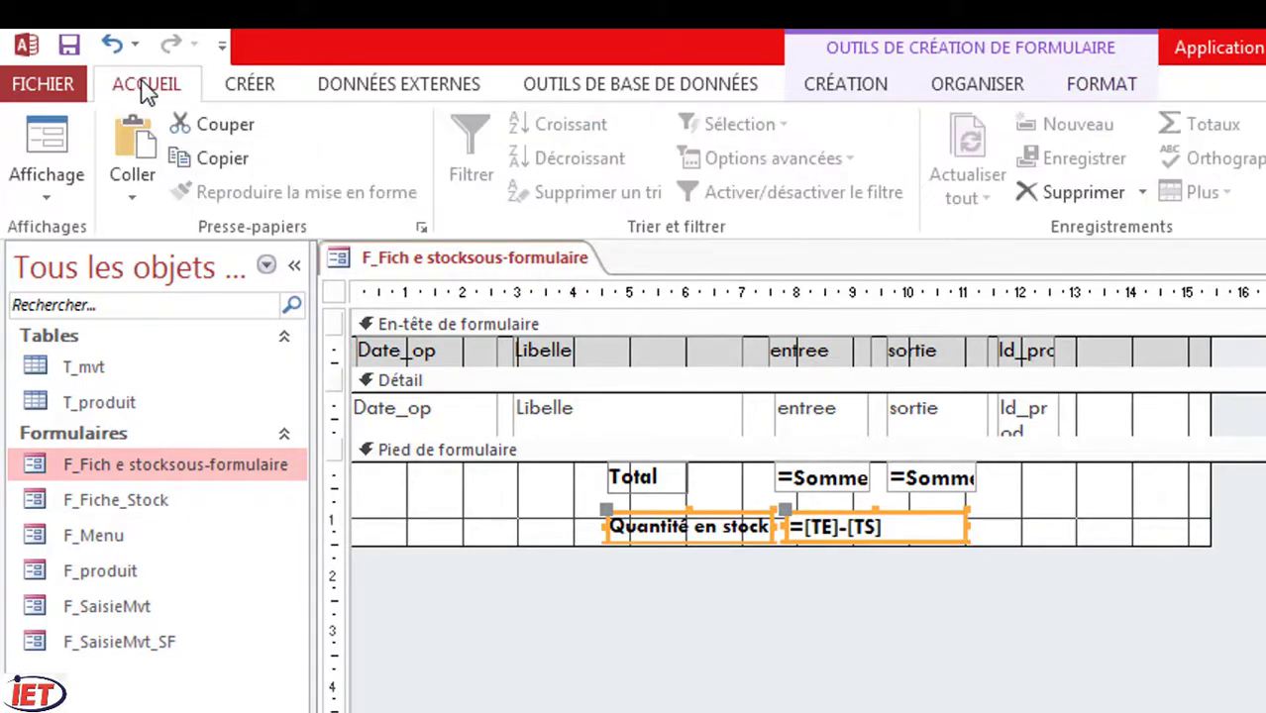
{"action": "left_click", "coordinate": [57, 206]}
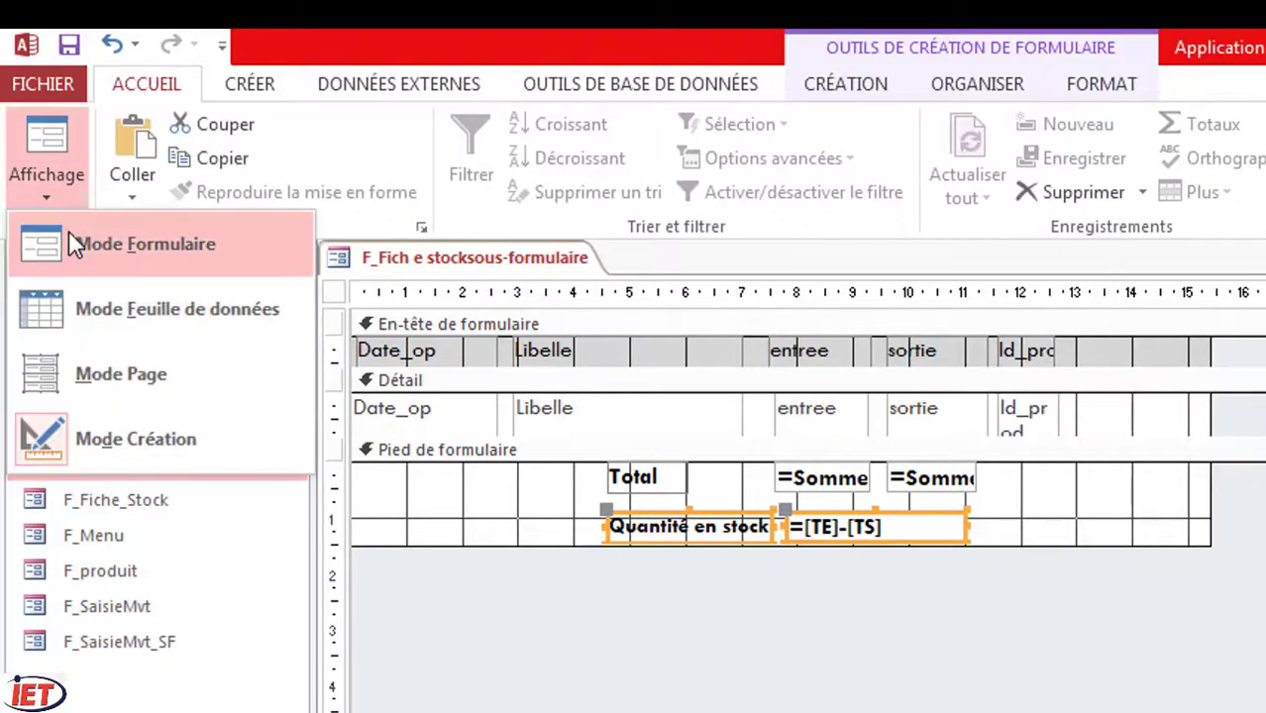
{"action": "left_click", "coordinate": [79, 253]}
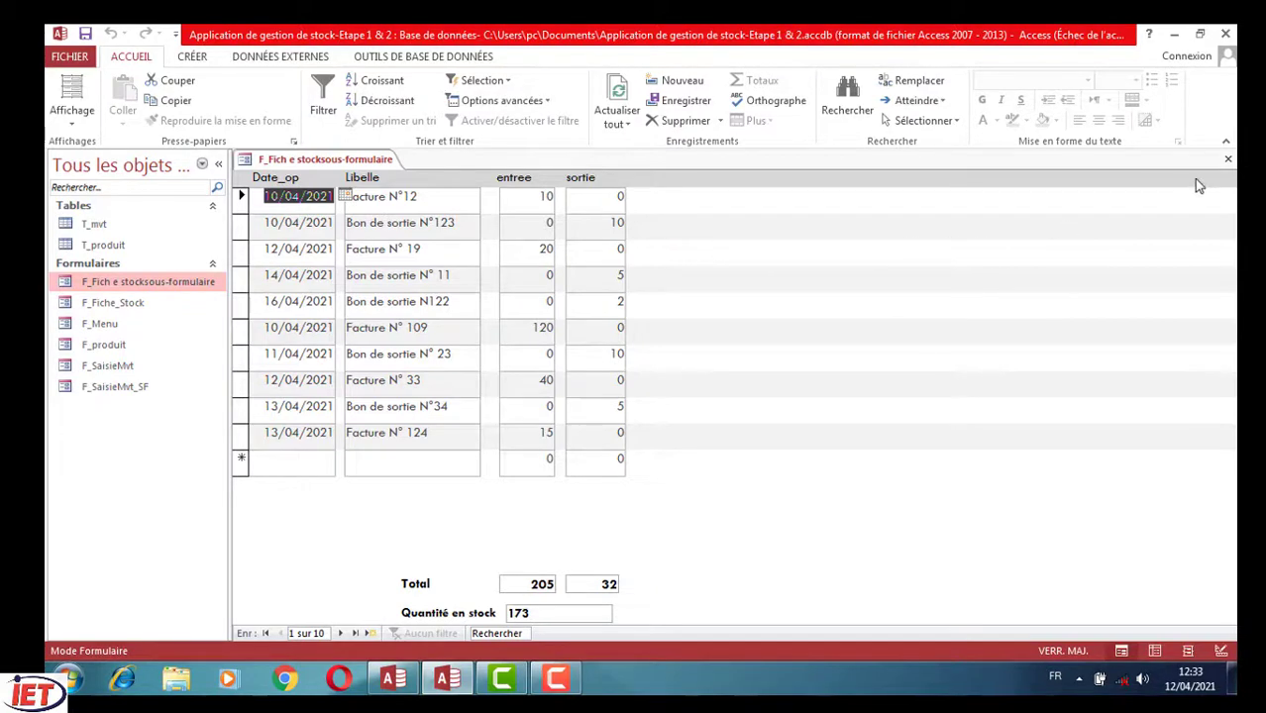
Step: Open F_Fiche_Stock in place of the subform and look up the product Souris with the RECHERCHE combo box
{"action": "left_click", "coordinate": [1227, 160]}
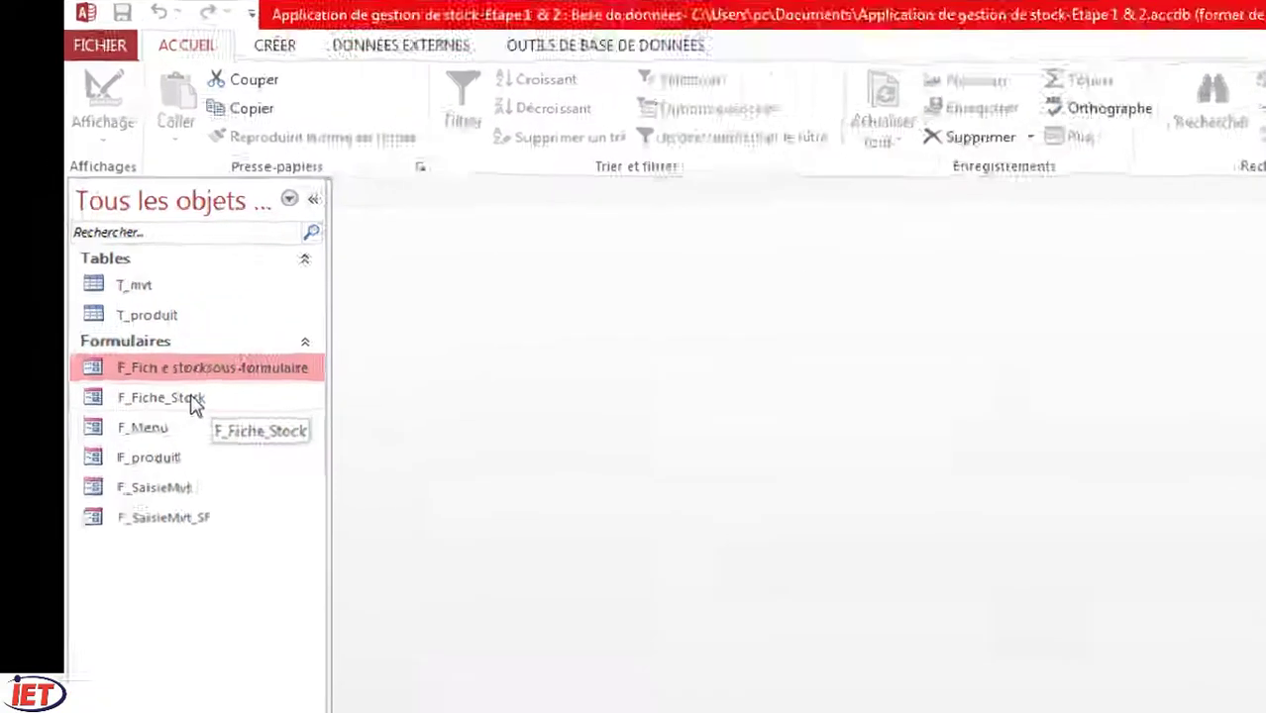
{"action": "double_click", "coordinate": [137, 303]}
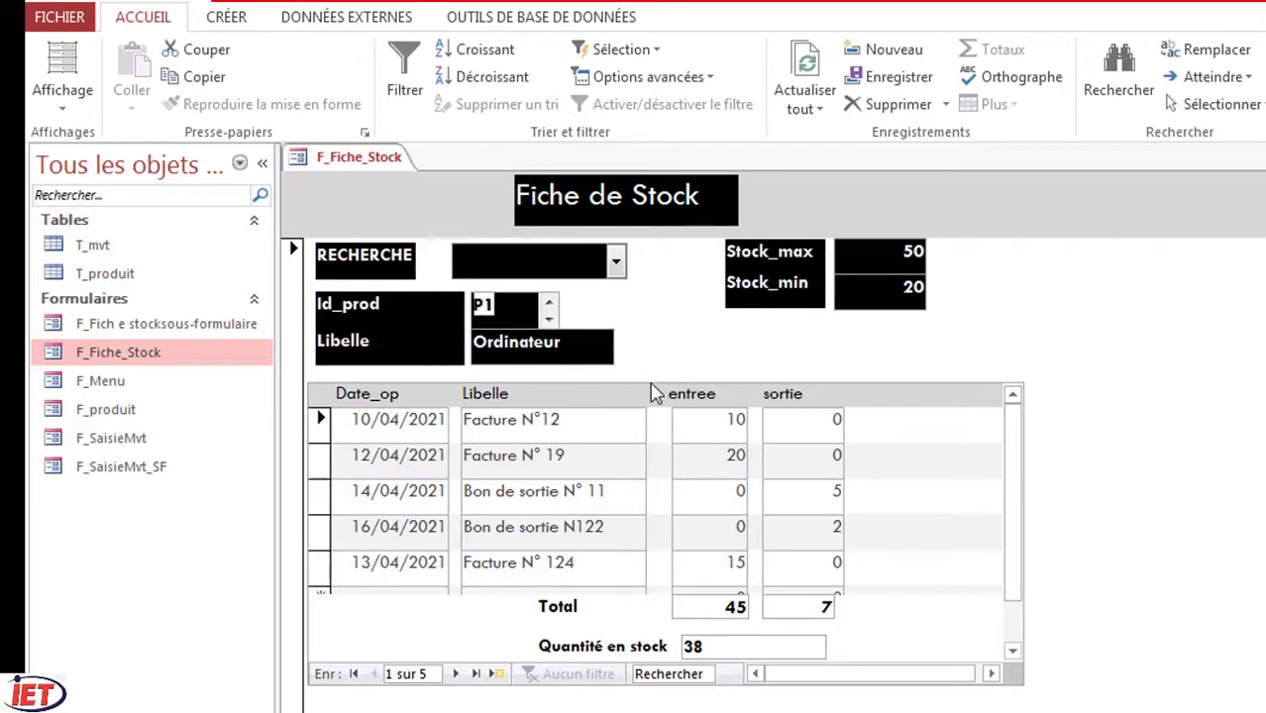
{"action": "left_click", "coordinate": [616, 262]}
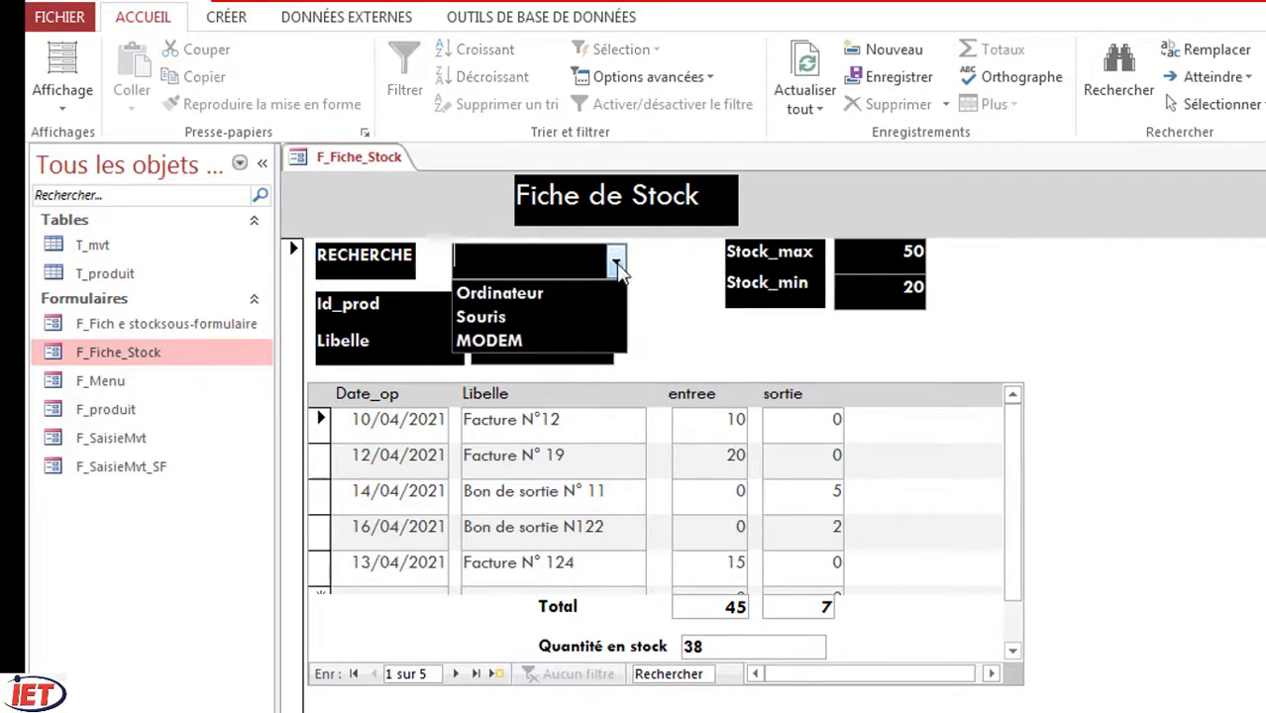
{"action": "left_click", "coordinate": [584, 319]}
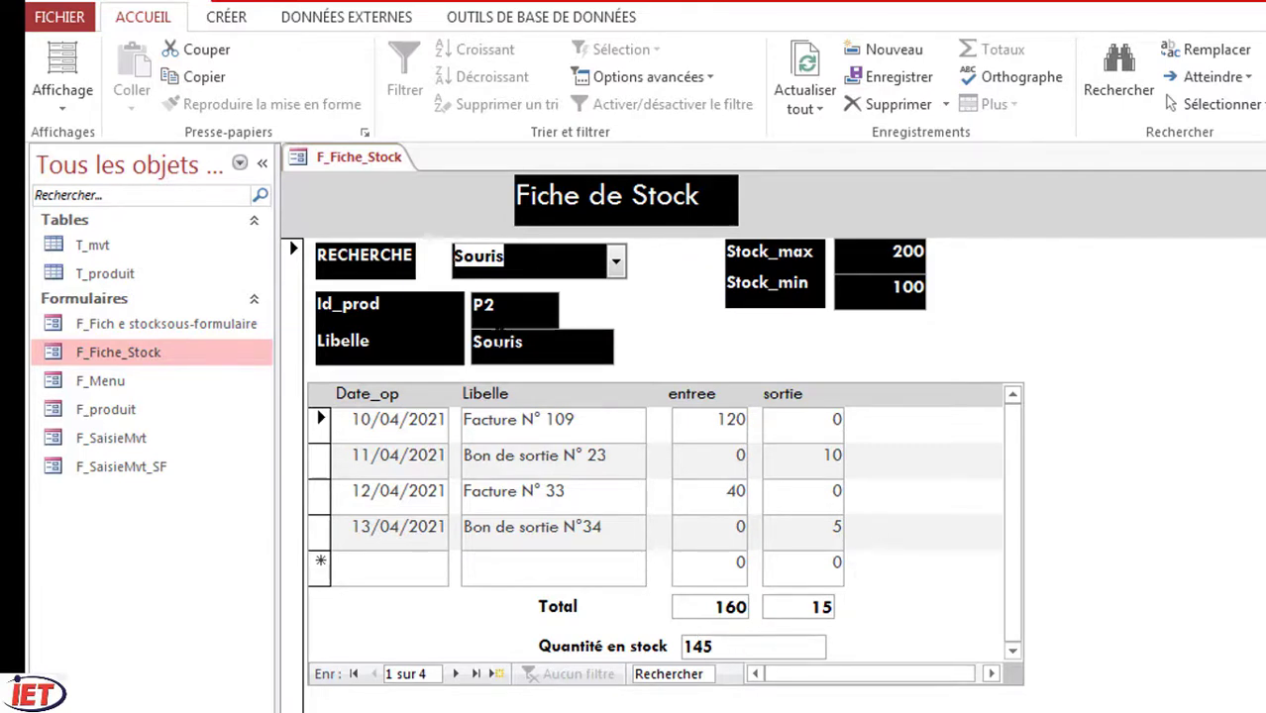
Step: Switch F_Fiche_Stock to Design view and set the form's Afficher sélecteur property to Non
{"action": "left_click", "coordinate": [63, 103]}
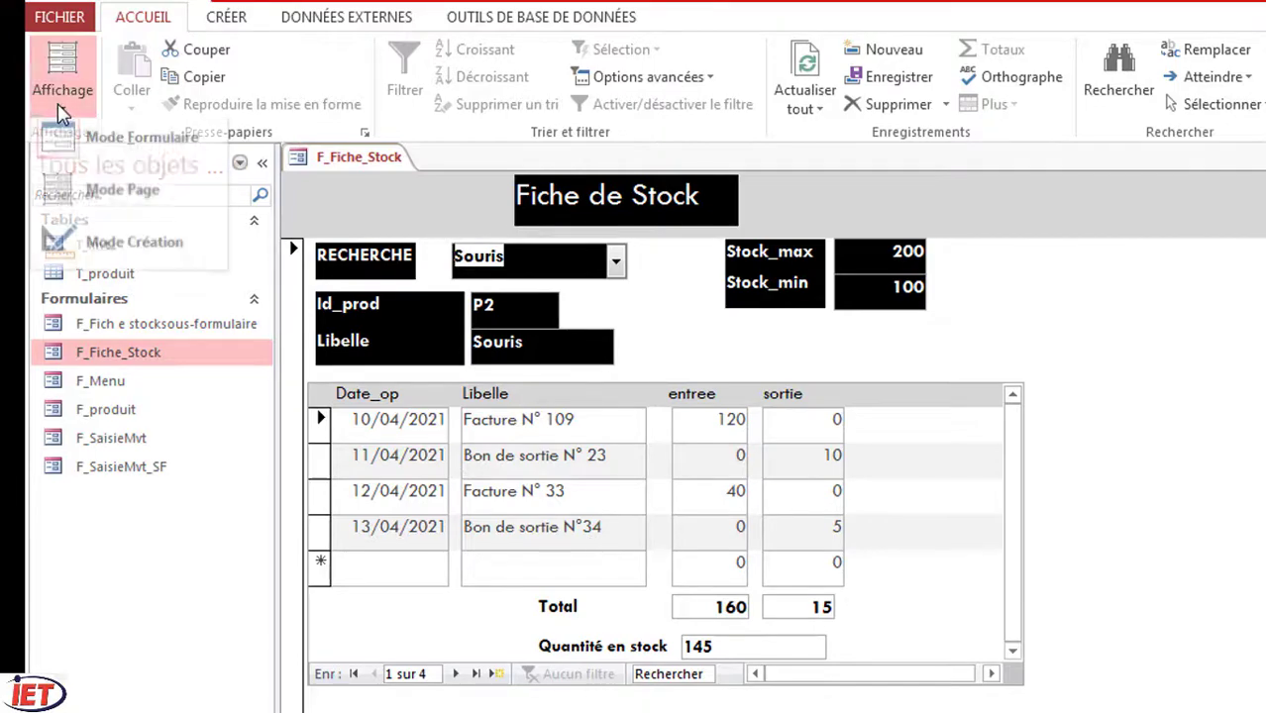
{"action": "left_click", "coordinate": [69, 245]}
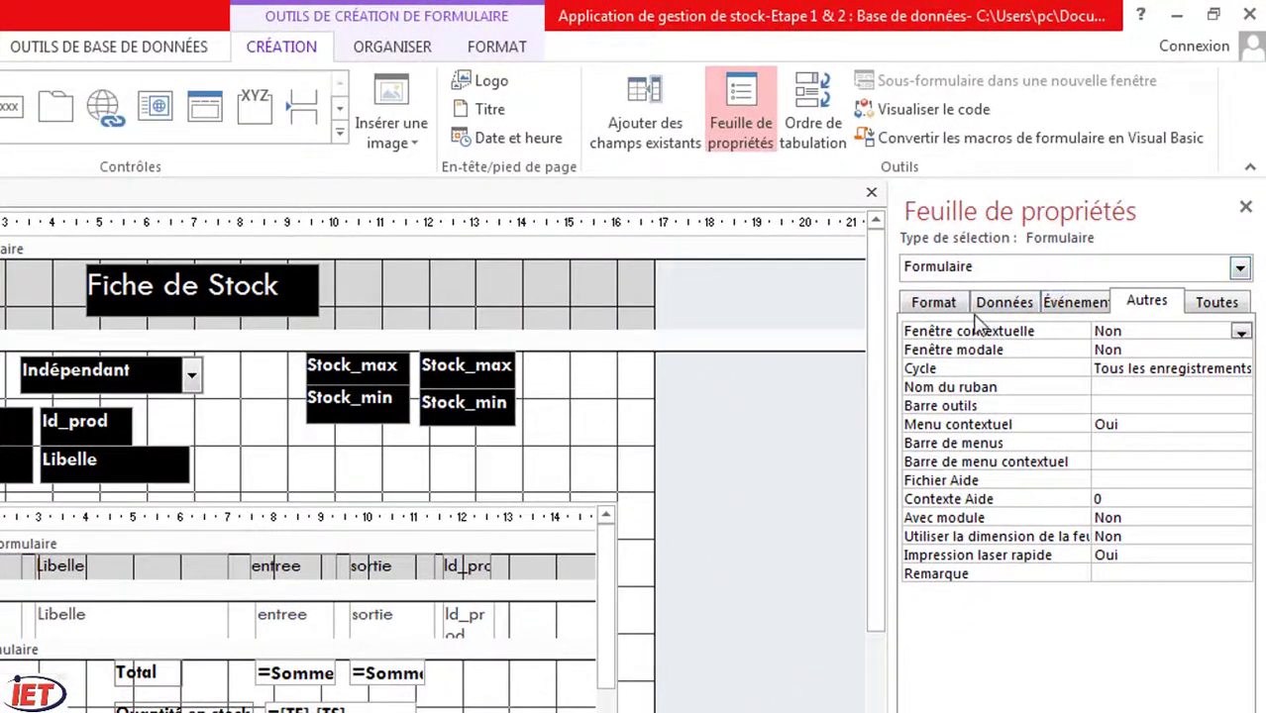
{"action": "left_click", "coordinate": [946, 304]}
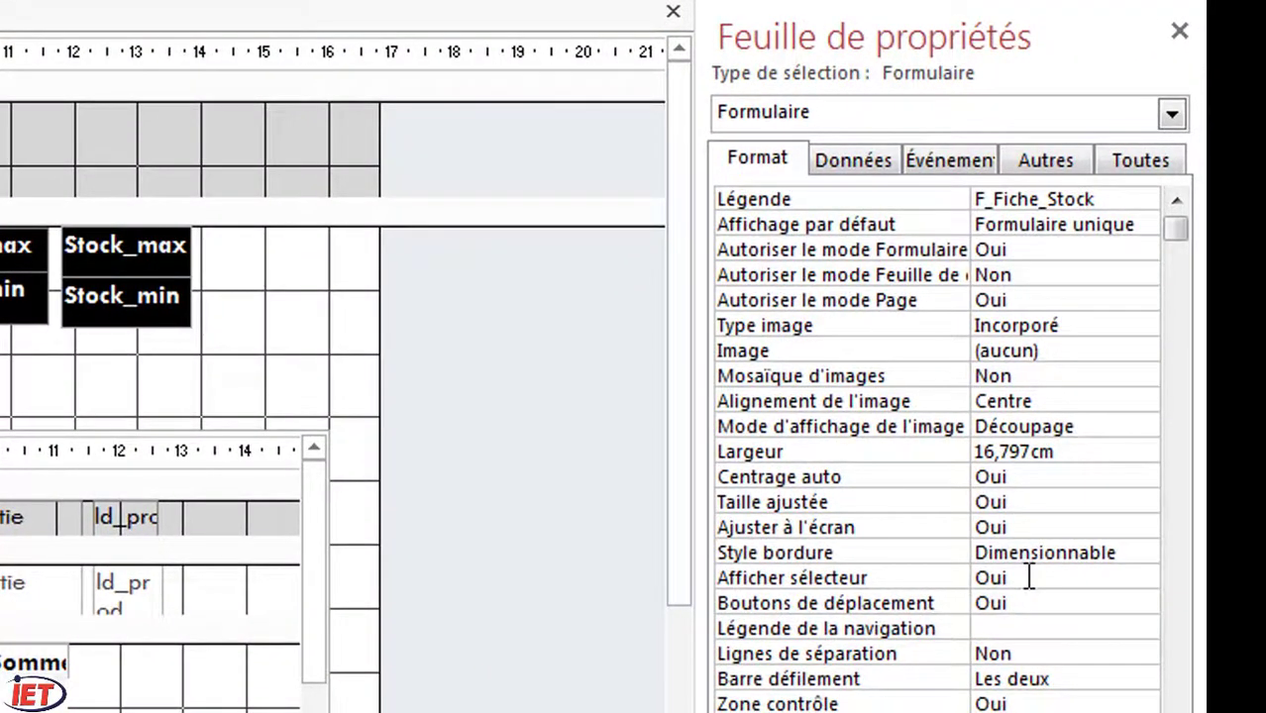
{"action": "left_click", "coordinate": [1031, 577]}
{"action": "left_click", "coordinate": [1144, 580]}
{"action": "left_click", "coordinate": [1090, 630]}
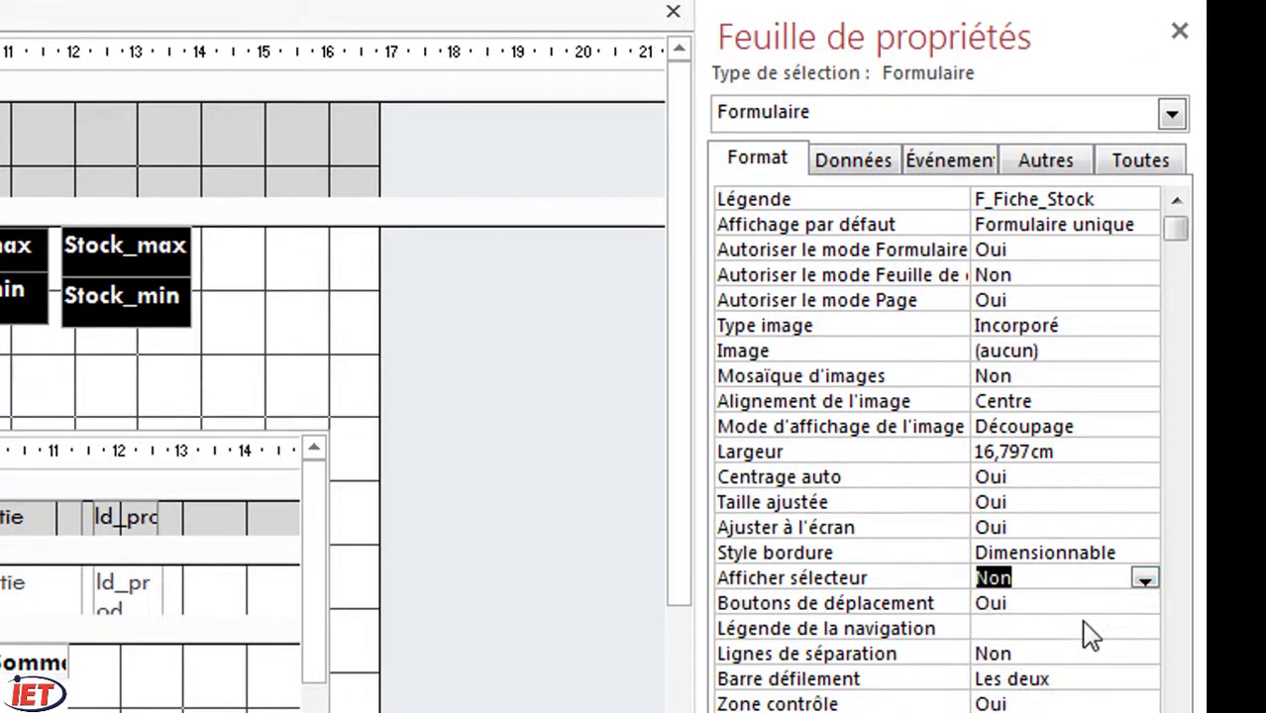
Step: Set F_Fiche_Stock's Boutons de déplacement property to Non, check the form in Form view and close it
{"action": "left_click", "coordinate": [1031, 602]}
{"action": "left_click", "coordinate": [1147, 606]}
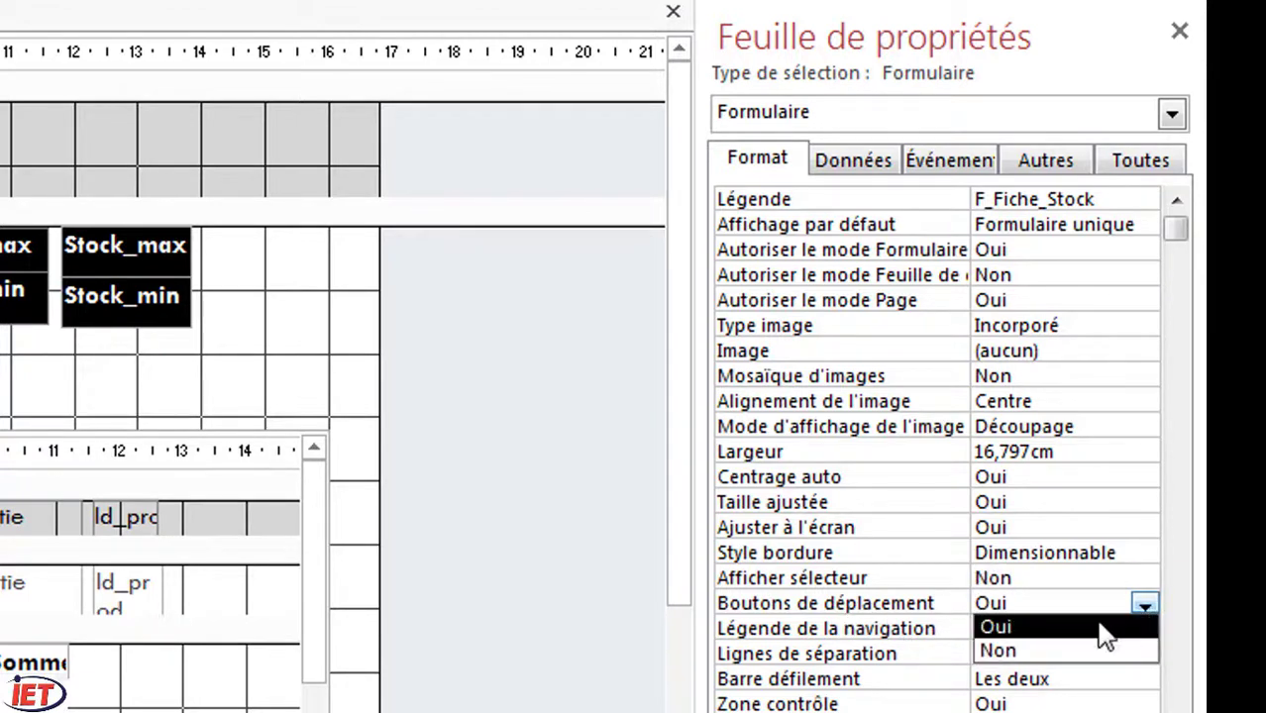
{"action": "left_click", "coordinate": [1072, 650]}
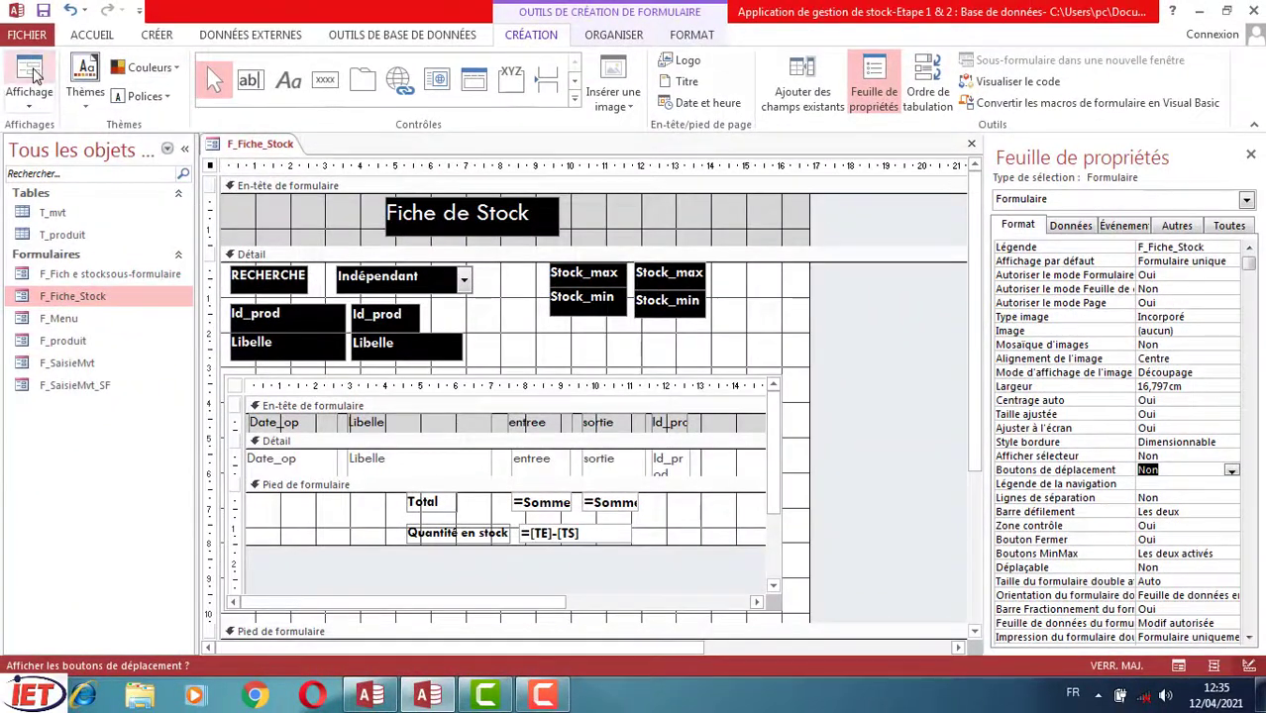
{"action": "left_click", "coordinate": [30, 77]}
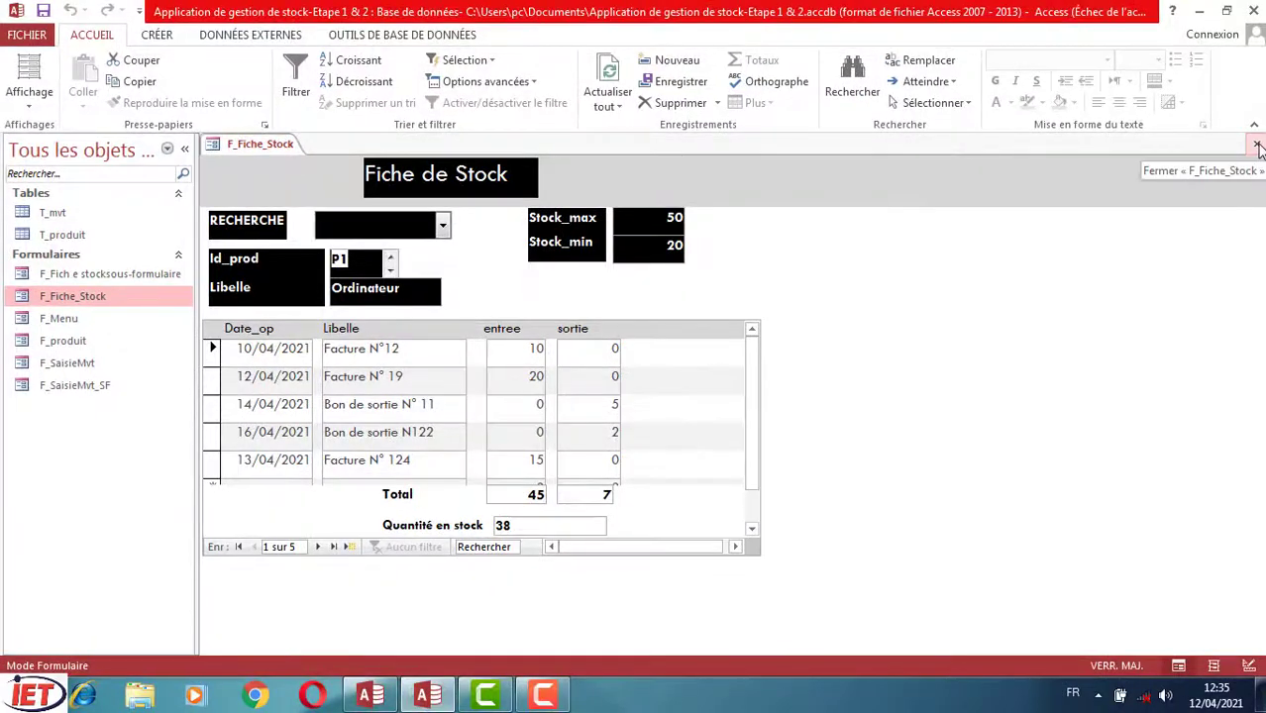
{"action": "left_click", "coordinate": [1258, 146]}
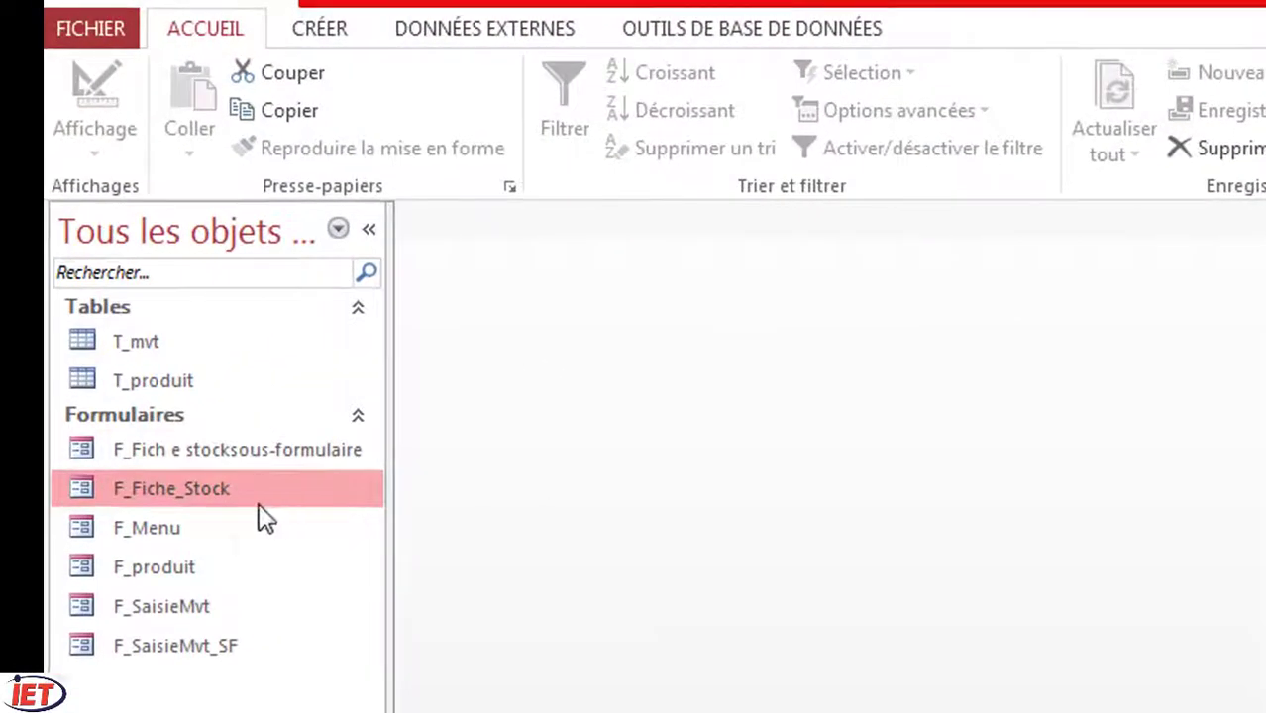
Step: Open the F_Fich e stocksous-formulaire form in Design view and set its Afficher sélecteur property to Non
{"action": "double_click", "coordinate": [217, 450]}
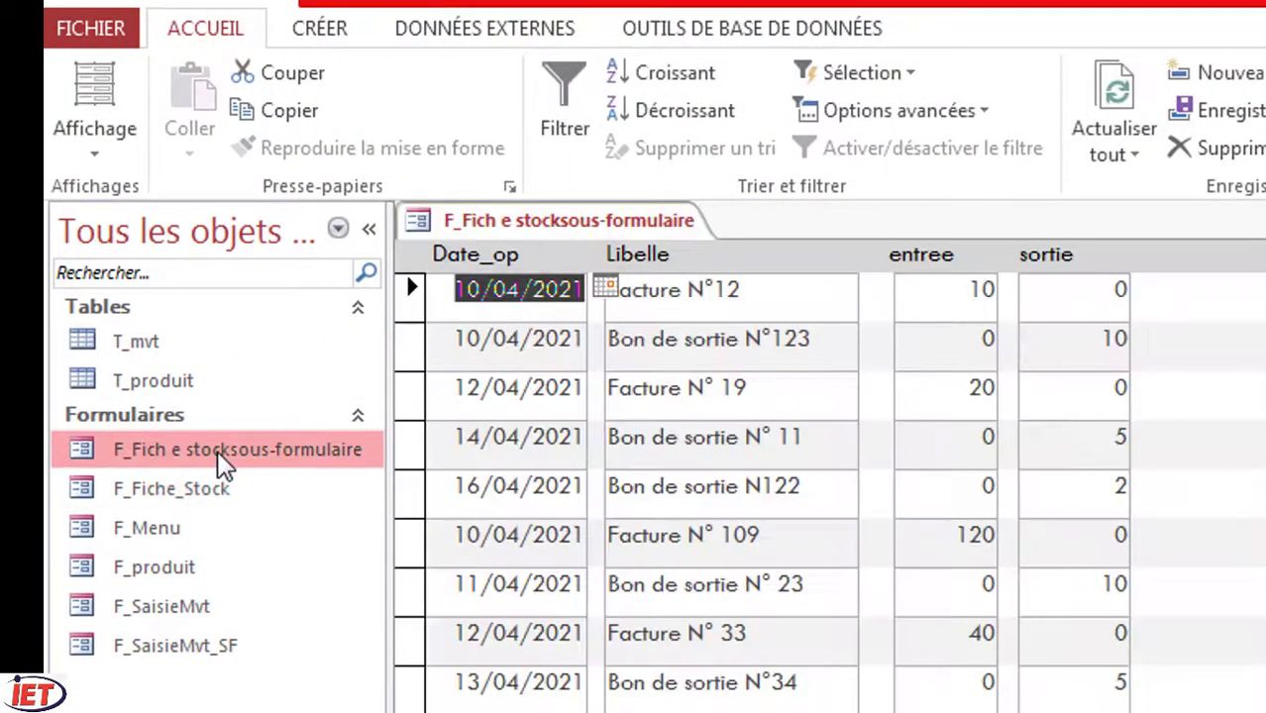
{"action": "left_click", "coordinate": [91, 144]}
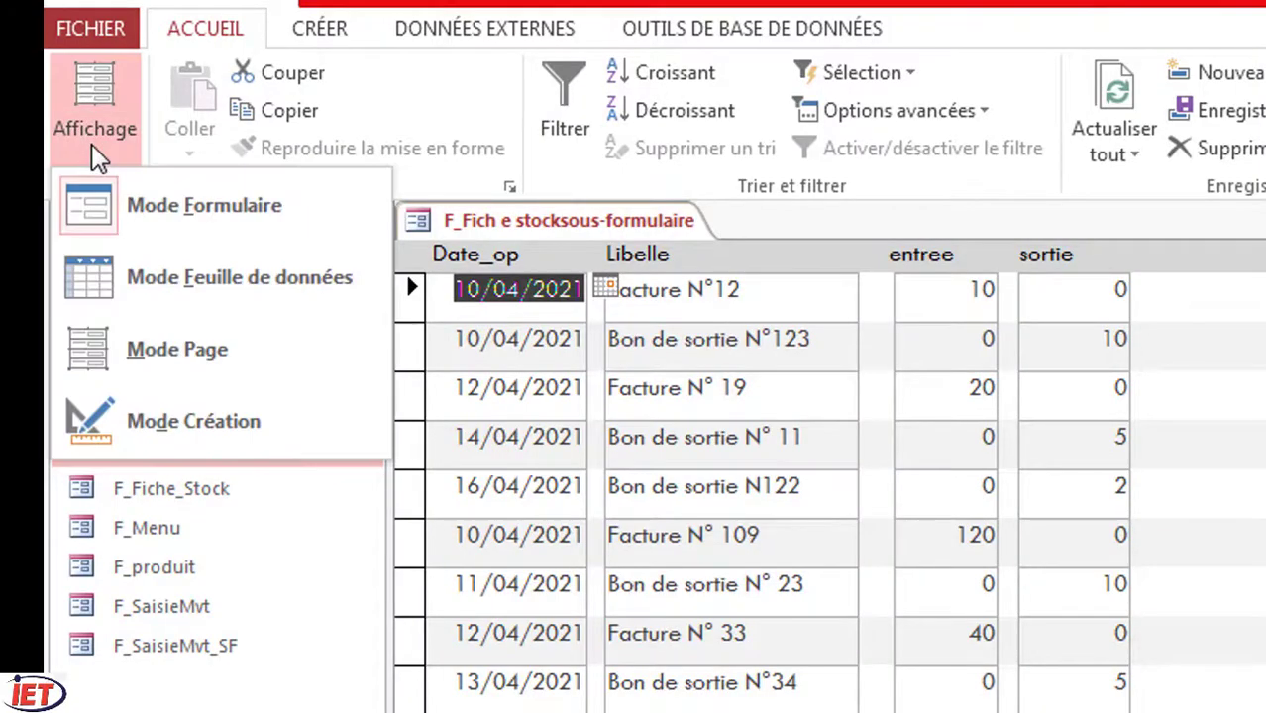
{"action": "left_click", "coordinate": [158, 416]}
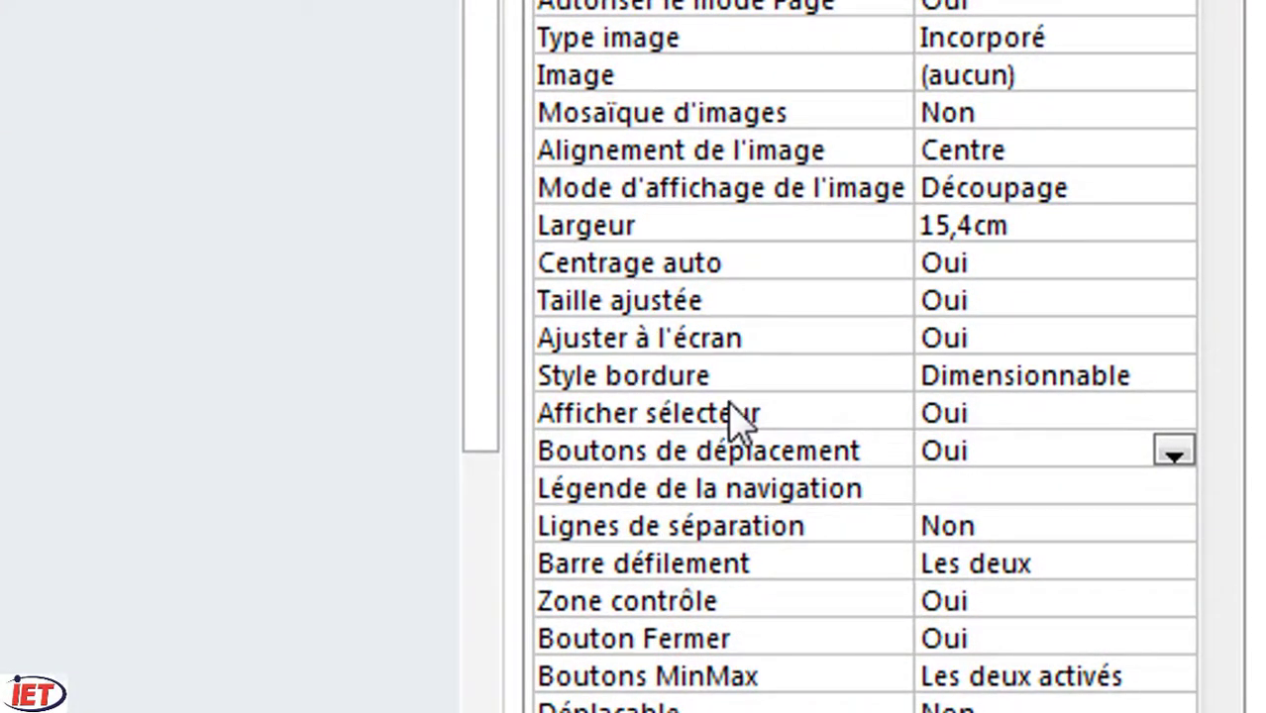
{"action": "left_click", "coordinate": [1011, 416]}
{"action": "left_click", "coordinate": [1174, 417]}
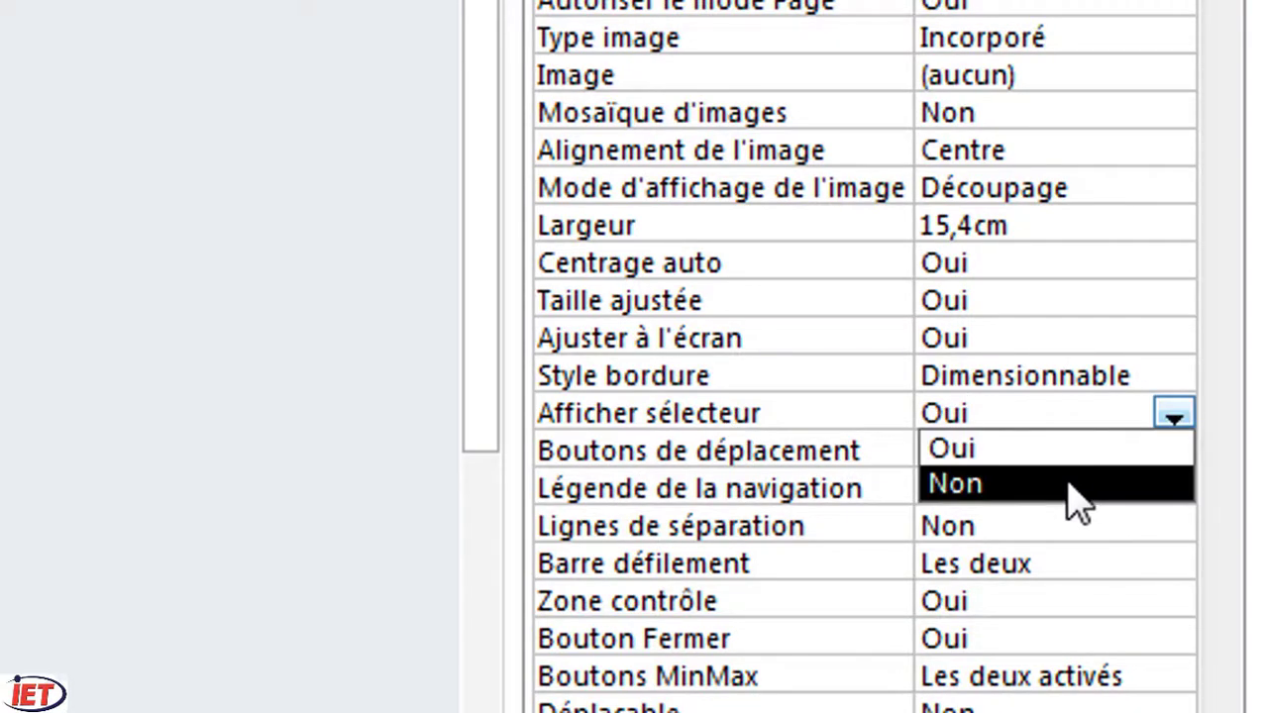
{"action": "left_click", "coordinate": [1068, 502]}
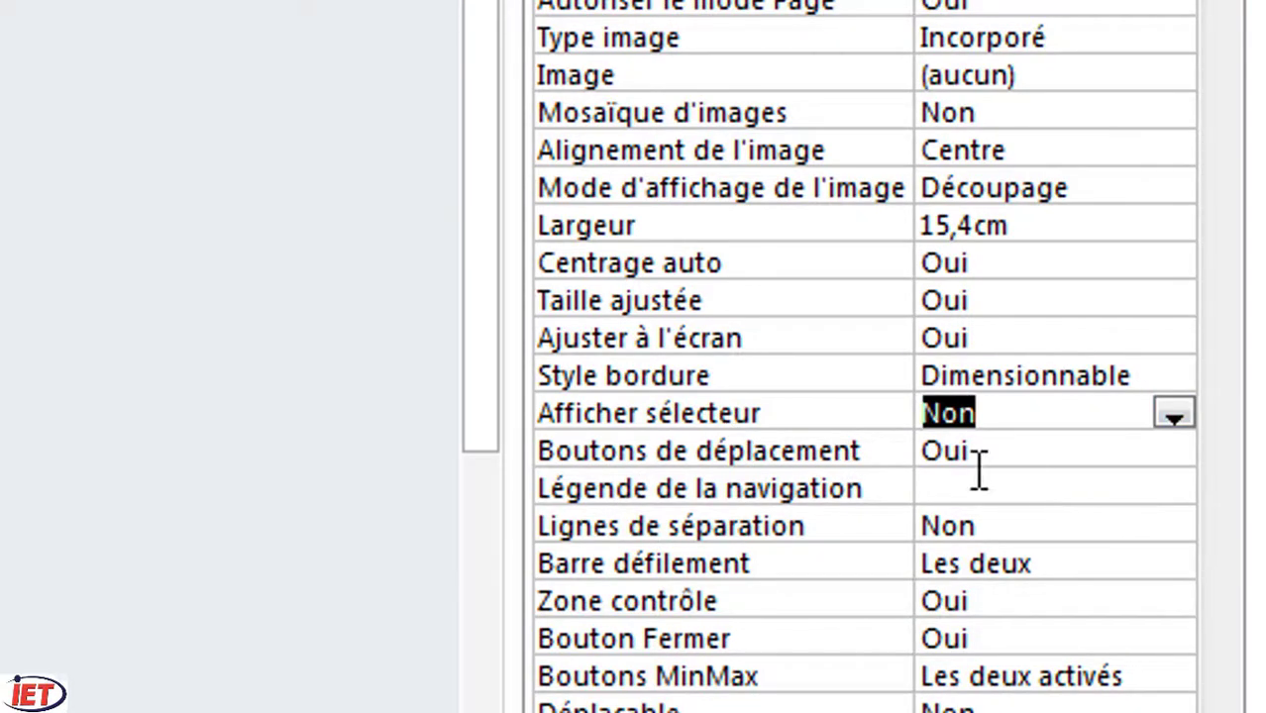
Step: Set the subform's Boutons de déplacement property to Non, check it in Form view and close it
{"action": "left_click", "coordinate": [1060, 447]}
{"action": "left_click", "coordinate": [1173, 458]}
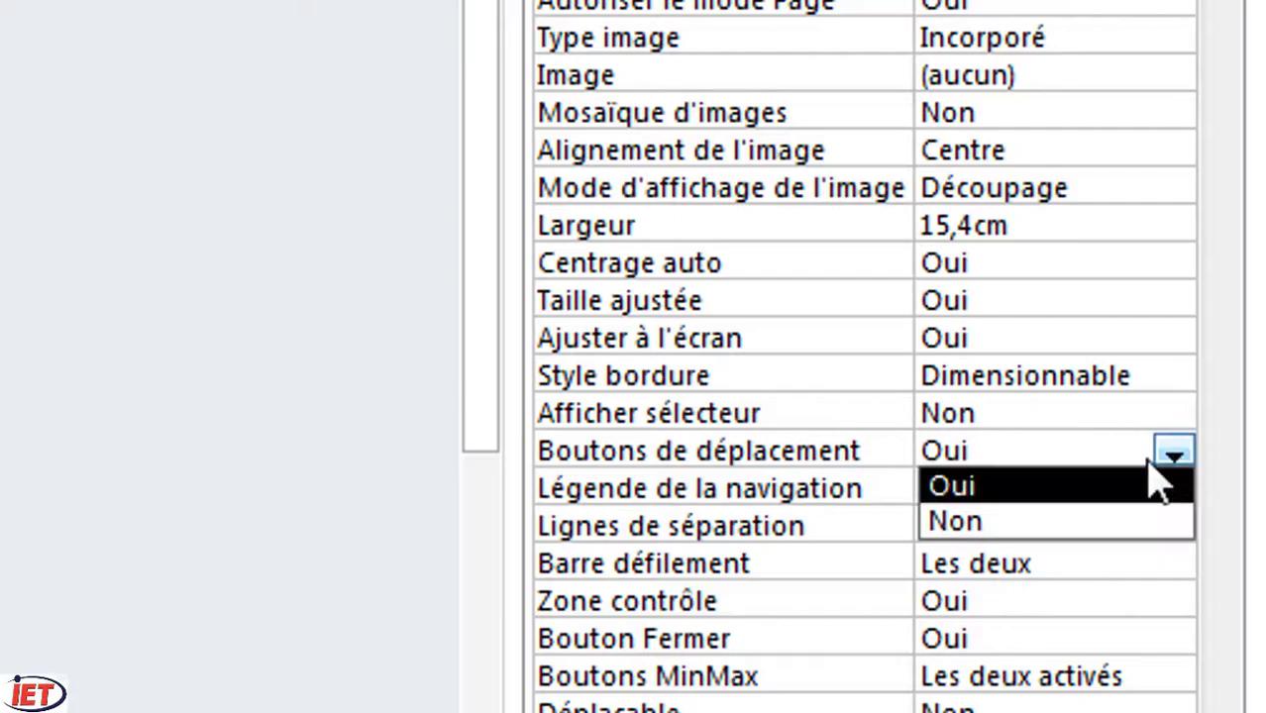
{"action": "left_click", "coordinate": [1085, 523]}
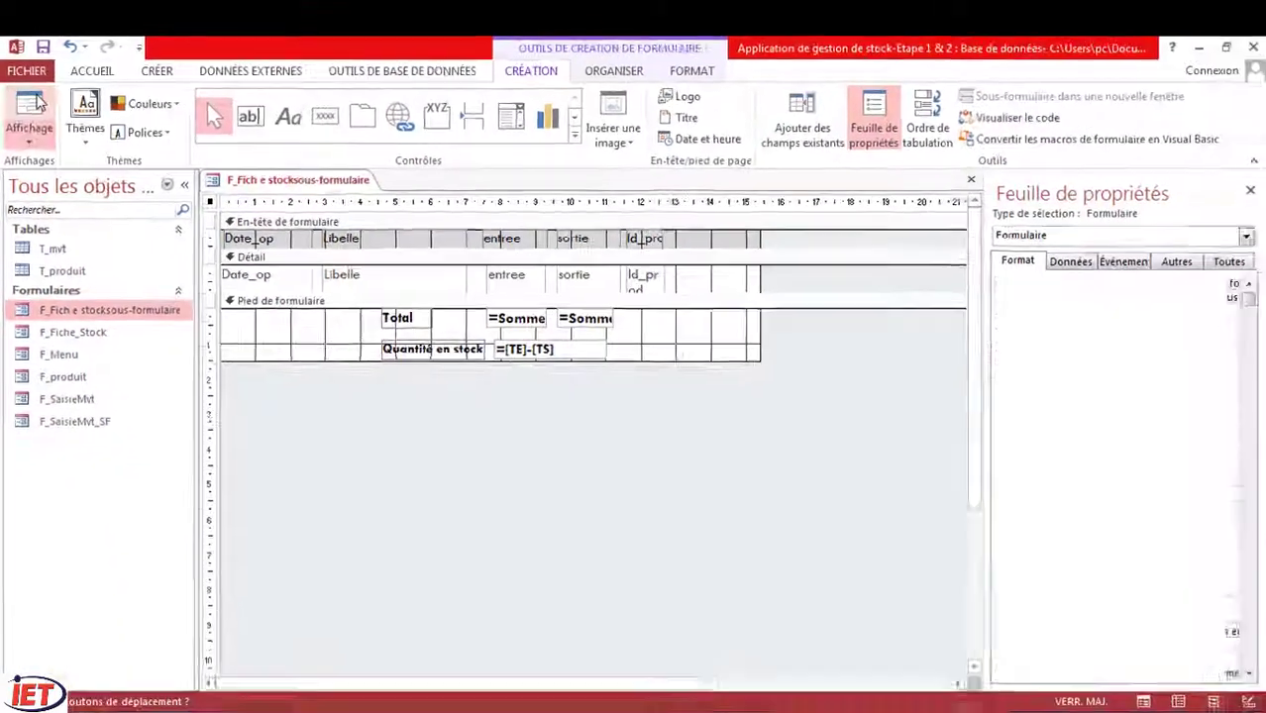
{"action": "left_click", "coordinate": [71, 188]}
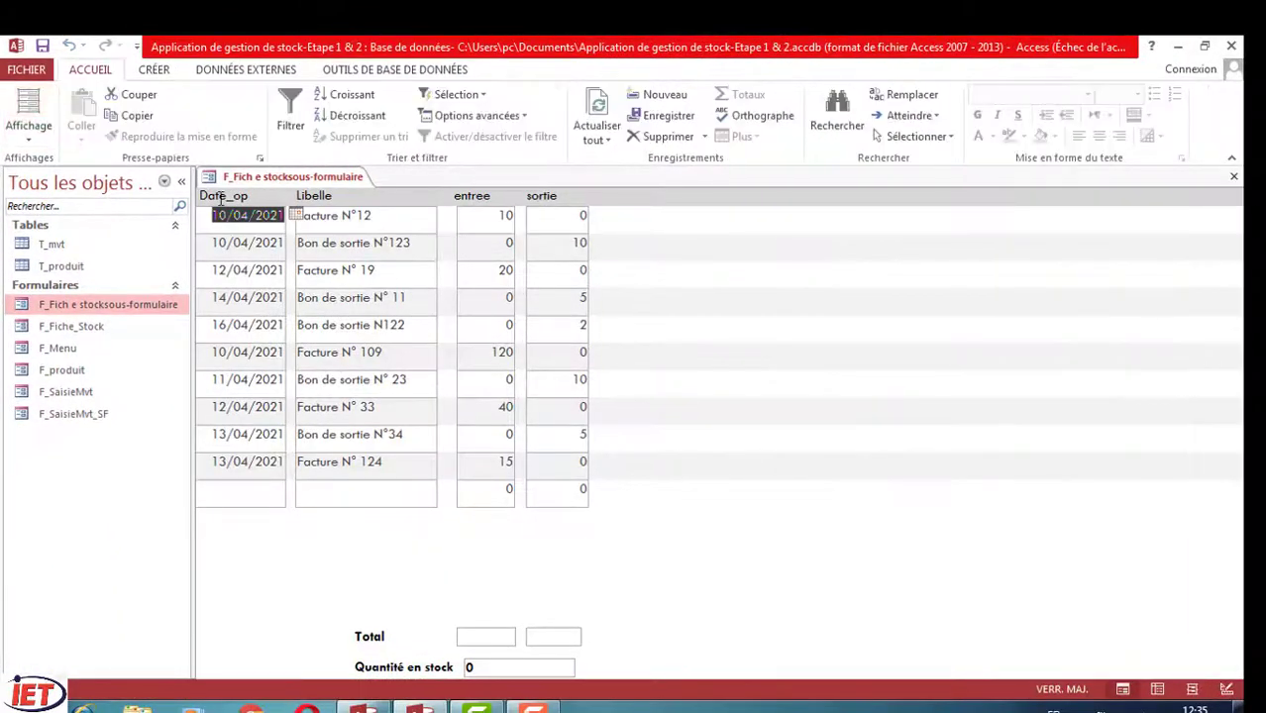
{"action": "left_click", "coordinate": [1234, 176]}
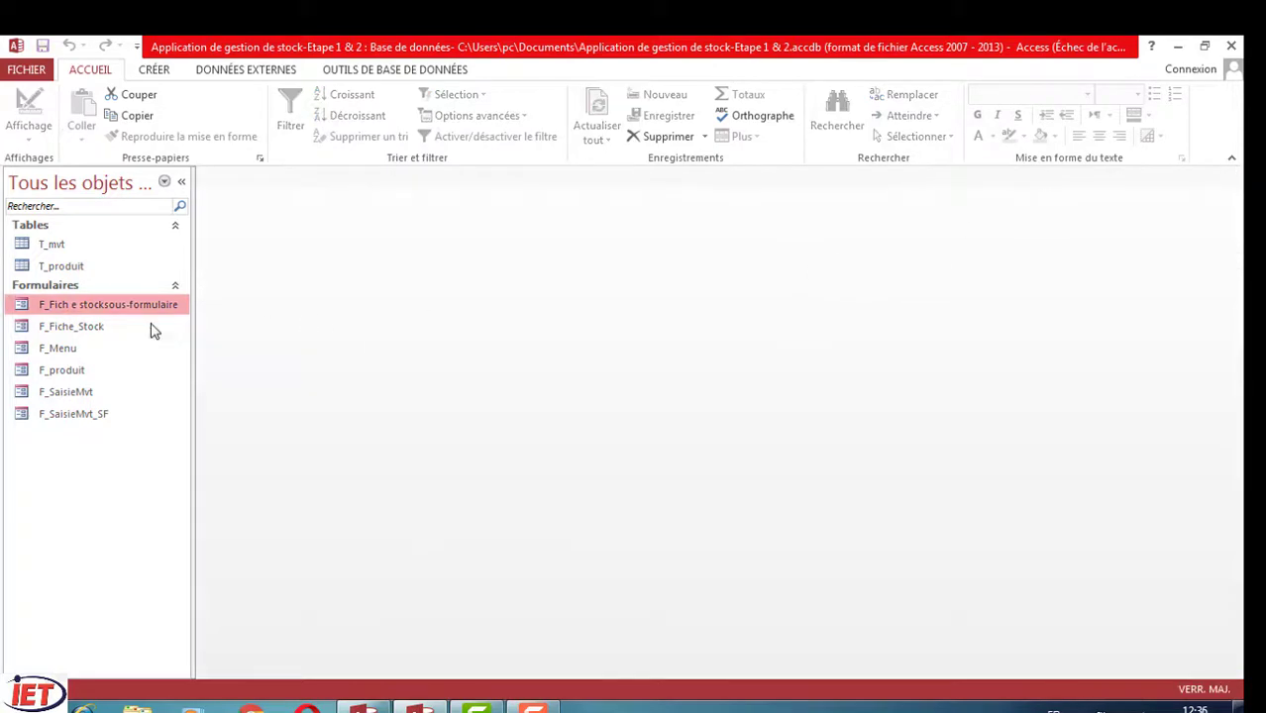
Step: Open F_Fiche_Stock to check the embedded subform's display and switch the form to Design view
{"action": "double_click", "coordinate": [87, 327]}
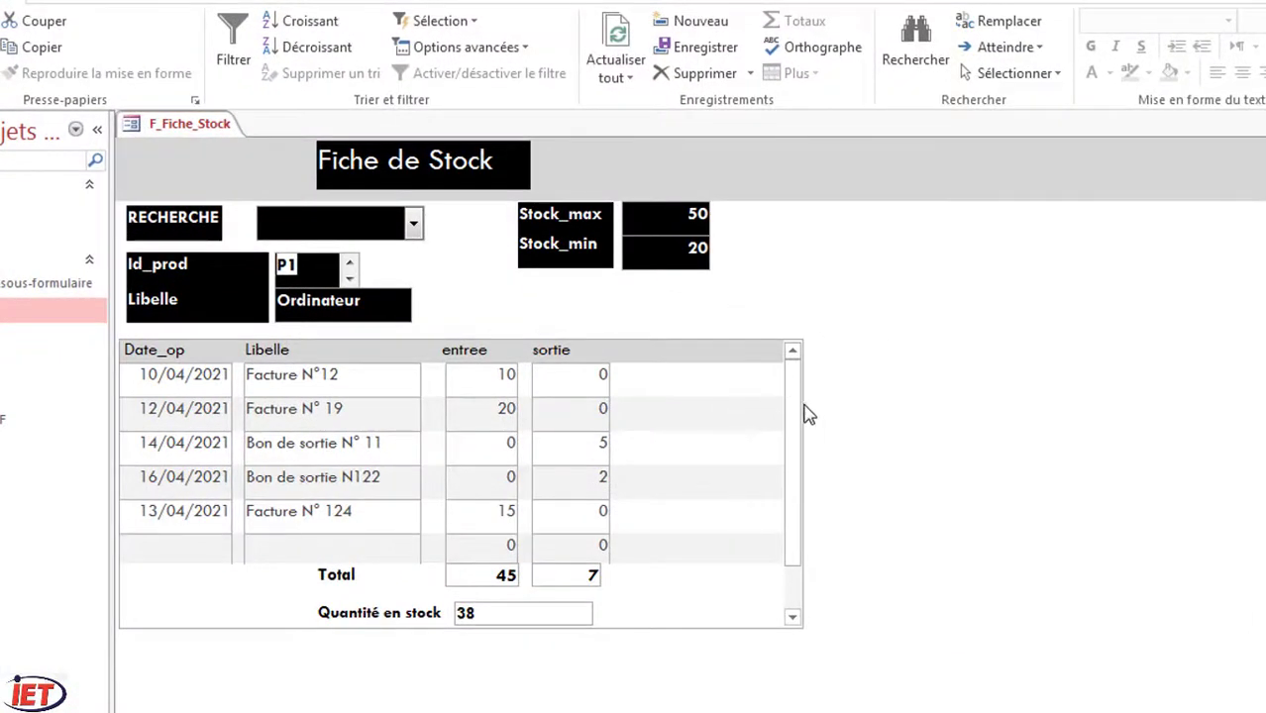
{"action": "left_click", "coordinate": [798, 480]}
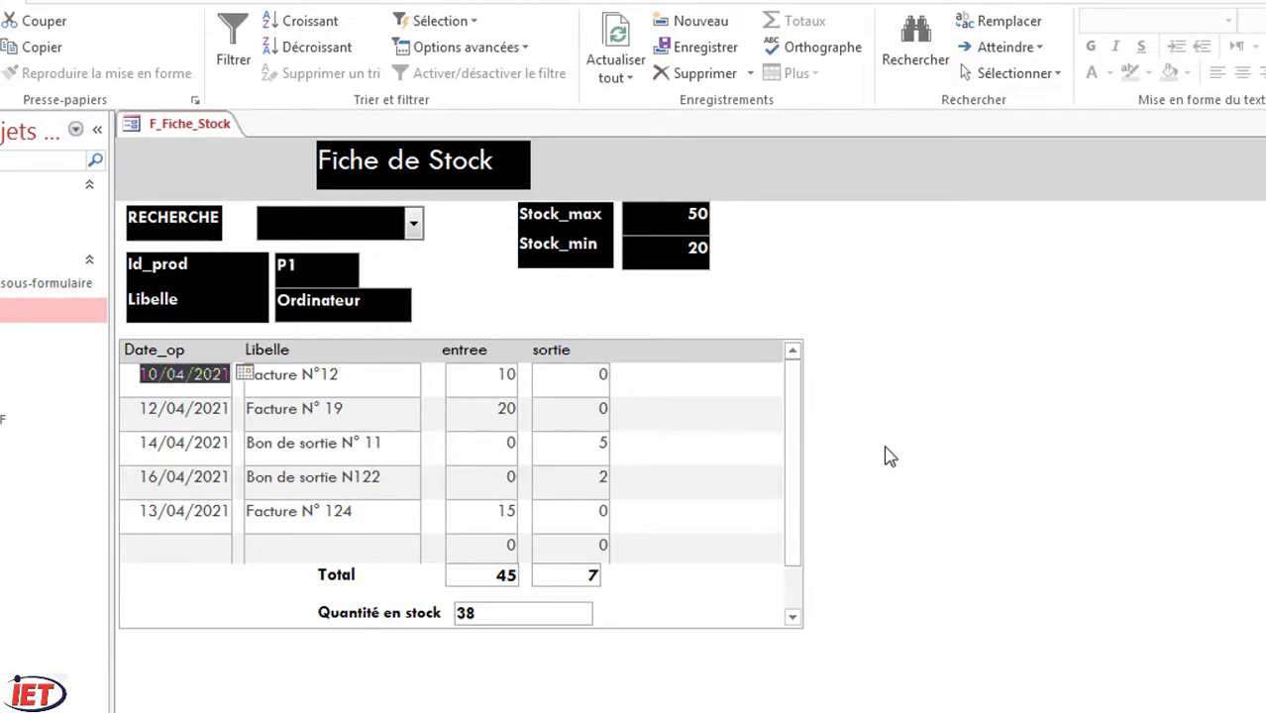
{"action": "key", "text": "ctrl+comma"}
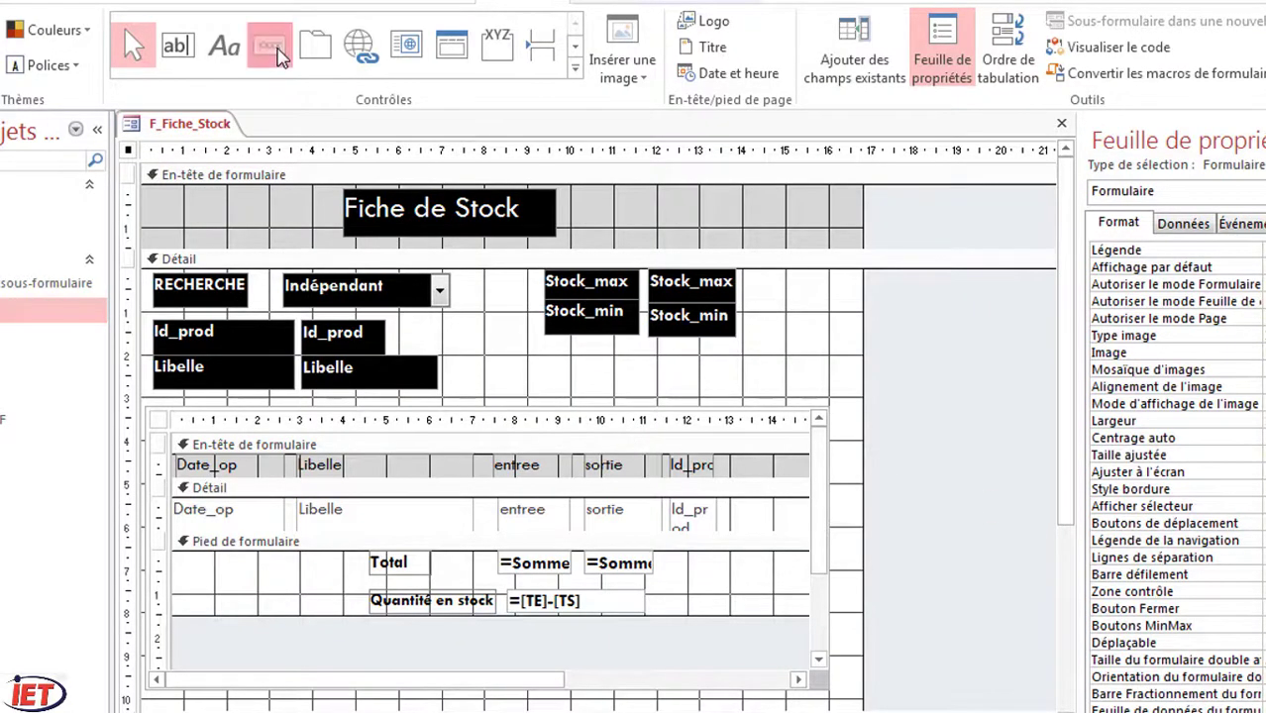
Step: Draw a command button below the Stock_min field and assign it the form operation Fermer un formulaire
{"action": "left_click", "coordinate": [278, 57]}
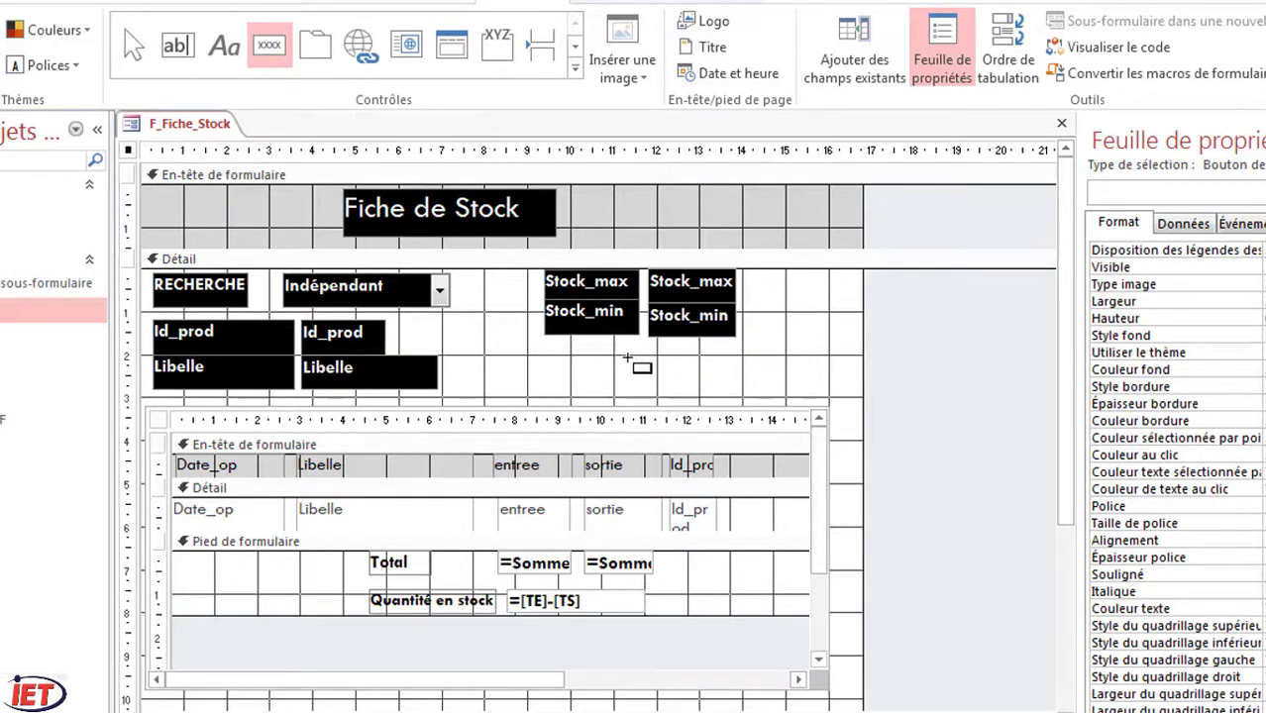
{"action": "left_click_drag", "start_coordinate": [627, 358], "coordinate": [767, 392]}
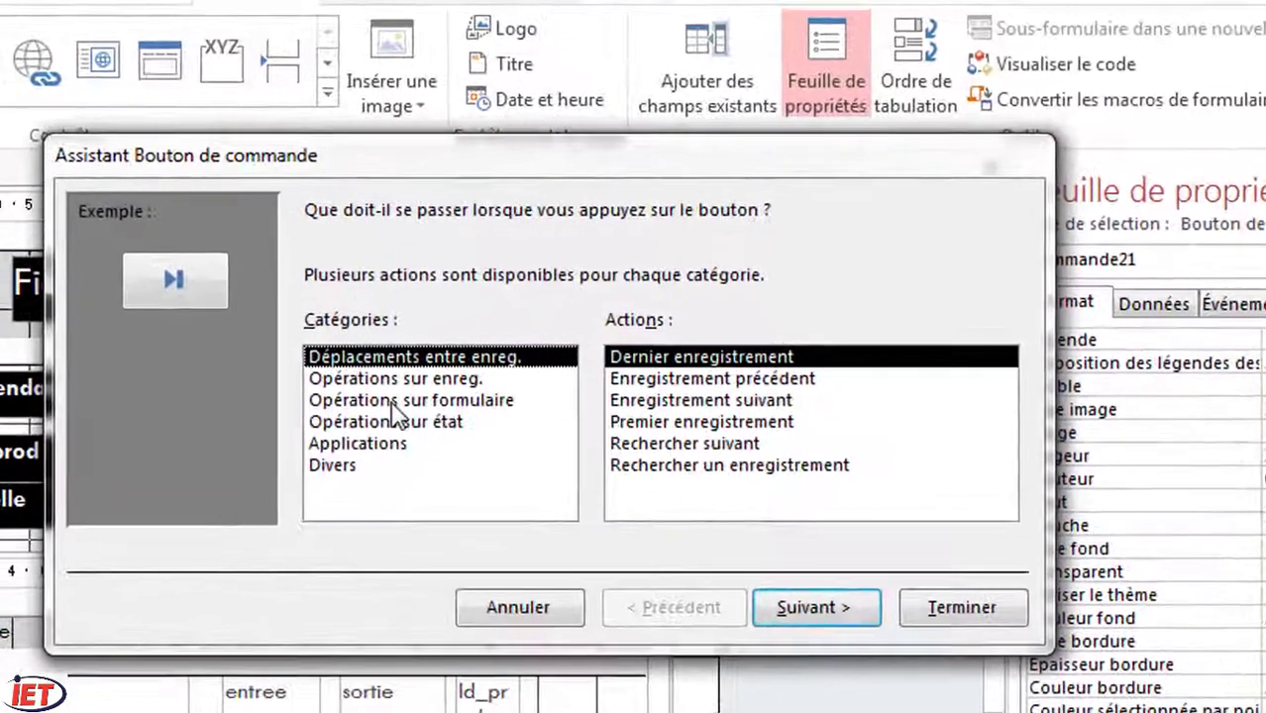
{"action": "left_click", "coordinate": [391, 401]}
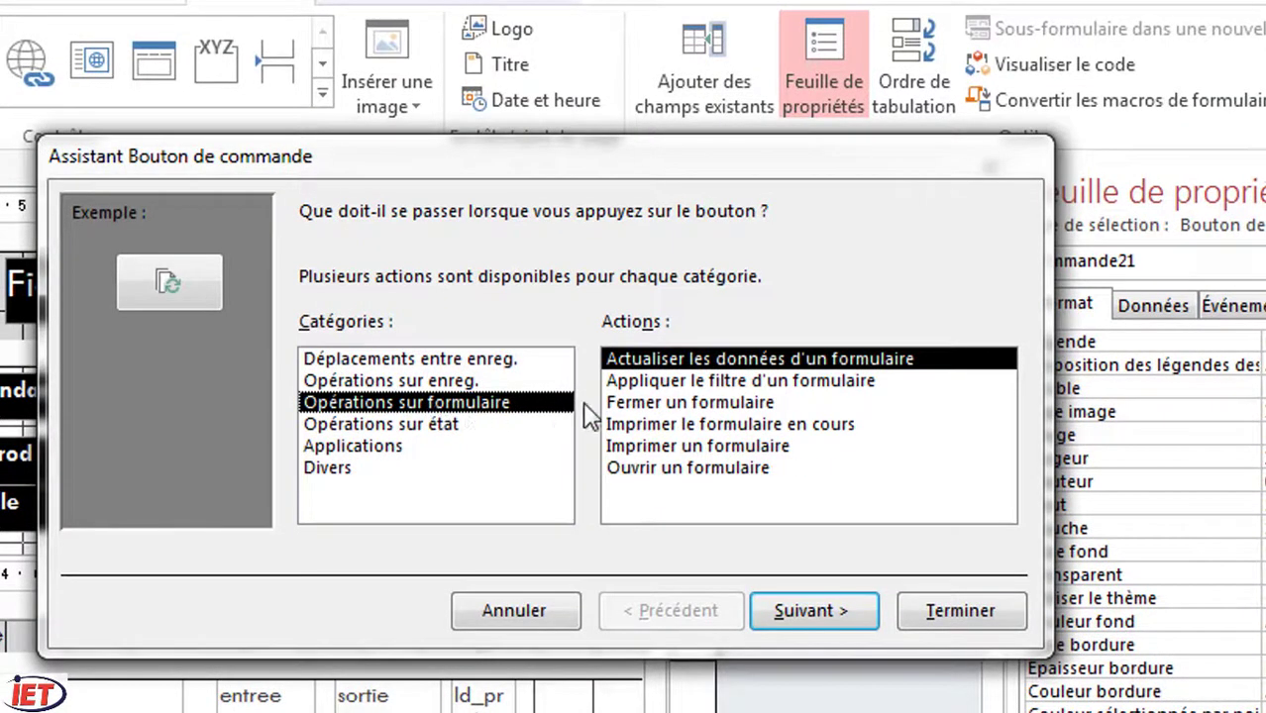
{"action": "left_click", "coordinate": [654, 405]}
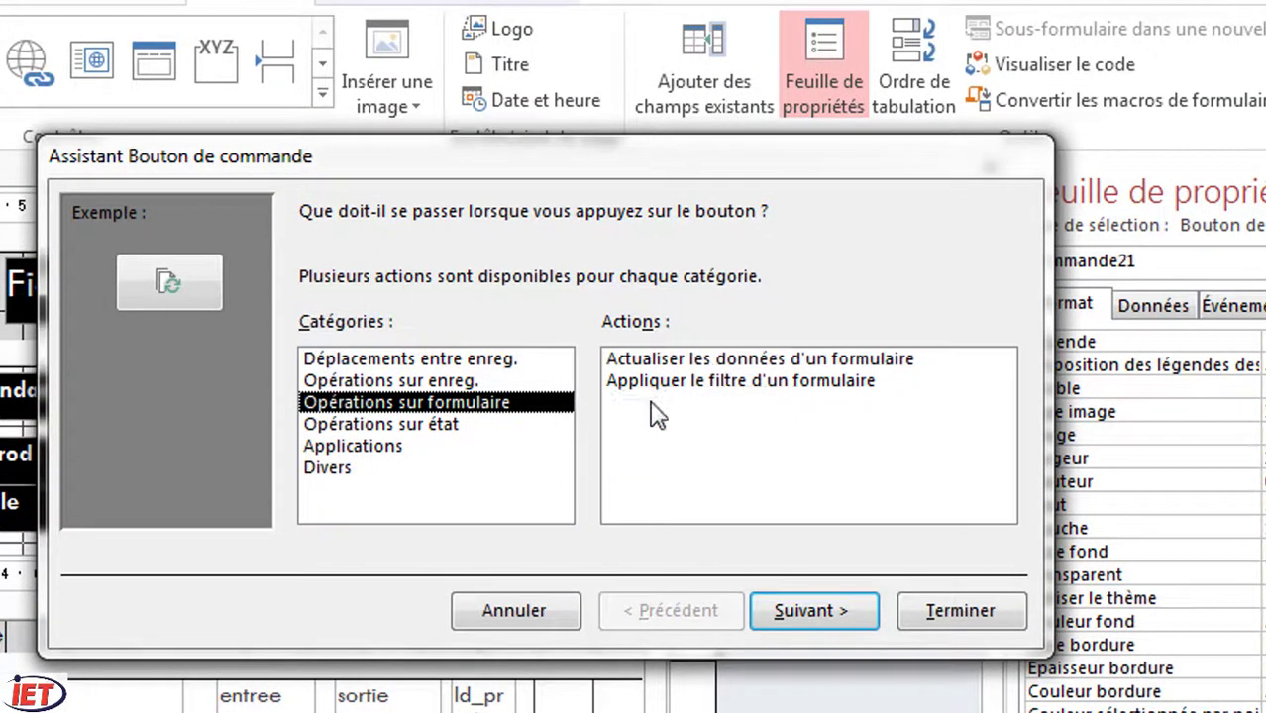
{"action": "left_click", "coordinate": [812, 614]}
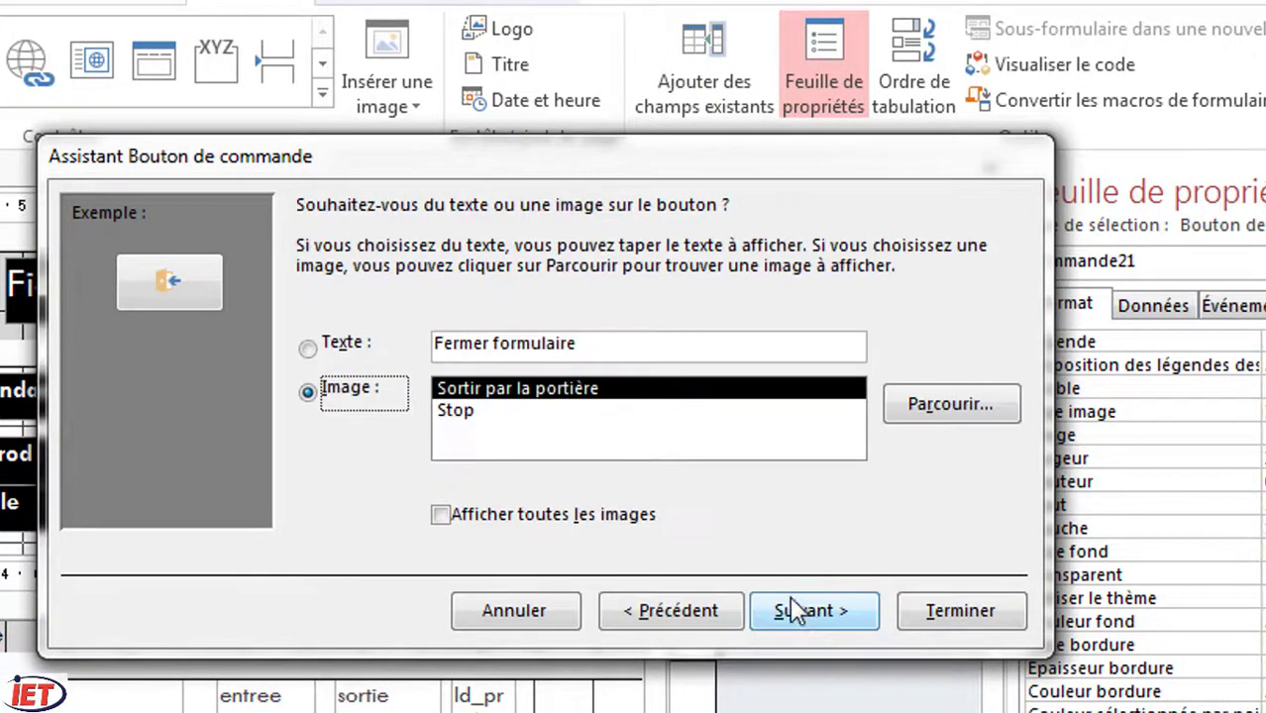
Step: Give the command button the text Fermer instead of an image and finish the wizard
{"action": "left_click", "coordinate": [603, 347]}
{"action": "key", "text": "BackSpace"}
{"action": "key", "text": "BackSpace"}
{"action": "key", "text": "BackSpace"}
{"action": "key", "text": "BackSpace"}
{"action": "key", "text": "BackSpace"}
{"action": "key", "text": "BackSpace"}
{"action": "key", "text": "BackSpace"}
{"action": "key", "text": "BackSpace"}
{"action": "key", "text": "BackSpace"}
{"action": "key", "text": "BackSpace"}
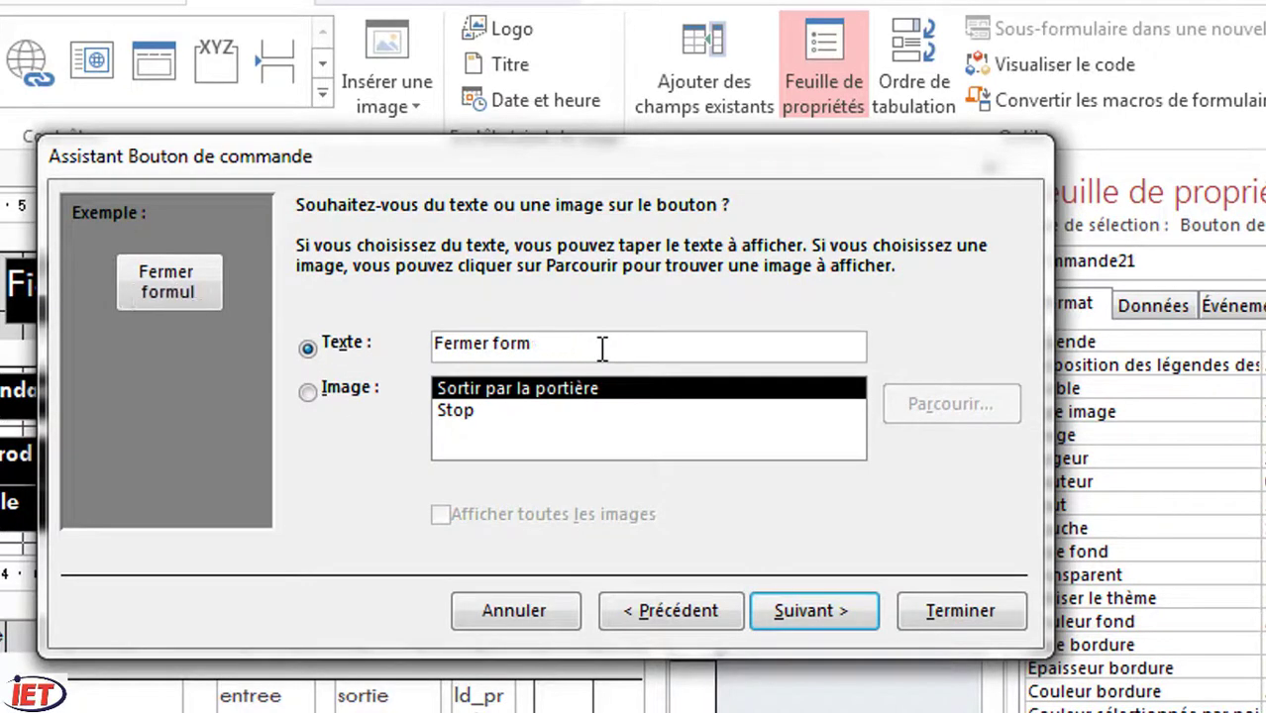
{"action": "key", "text": "BackSpace"}
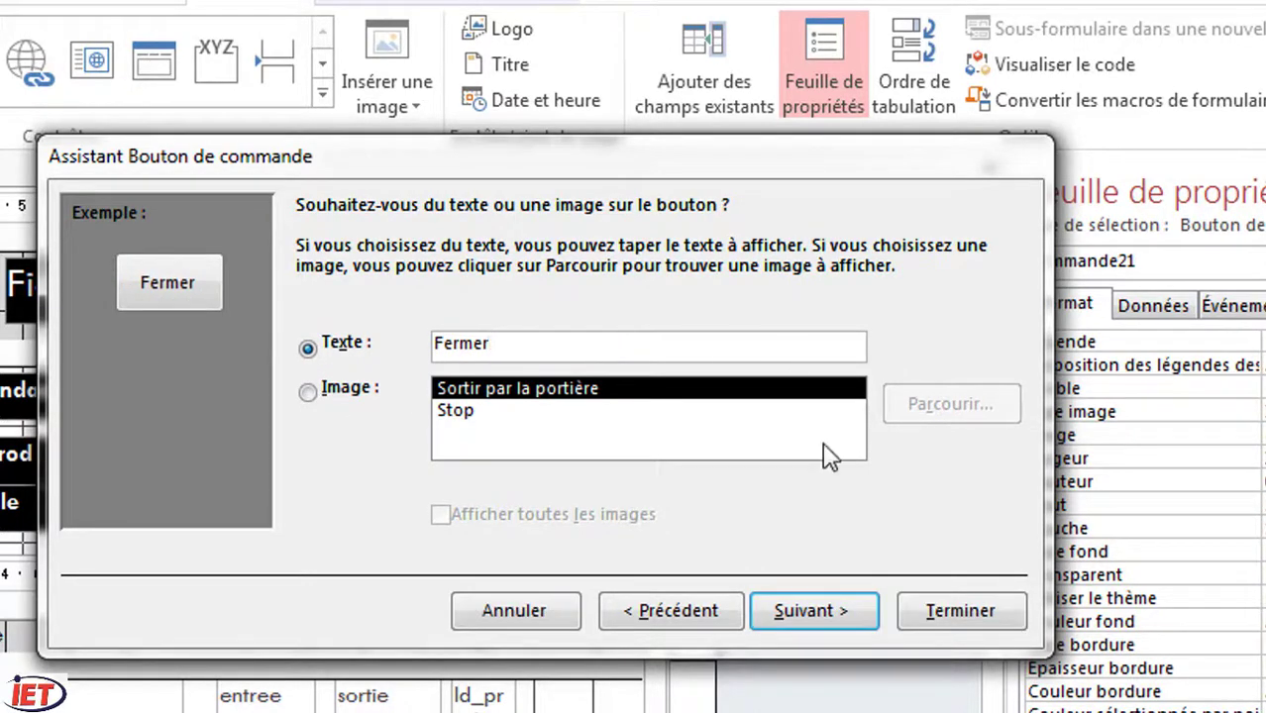
{"action": "left_click", "coordinate": [940, 612]}
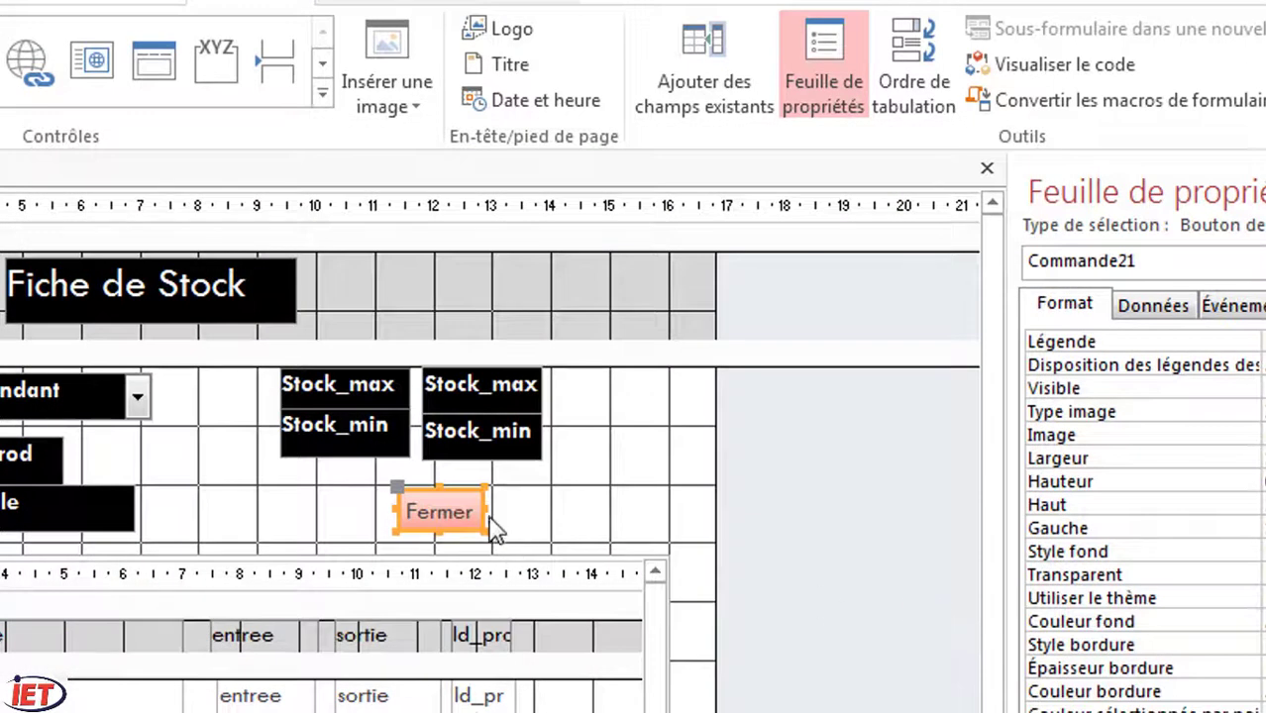
Step: Widen the Fermer button to about 3.5 cm and try it in Form view
{"action": "left_click_drag", "start_coordinate": [486, 512], "coordinate": [607, 503]}
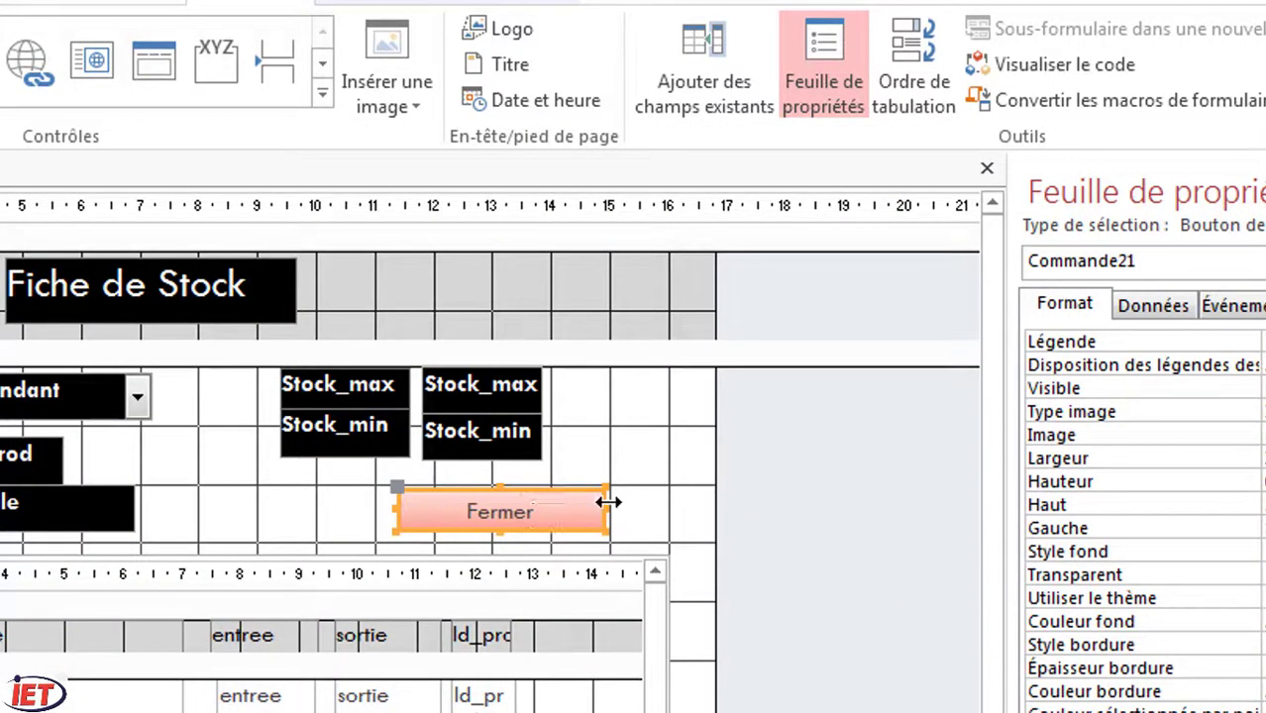
{"action": "left_click", "coordinate": [501, 531]}
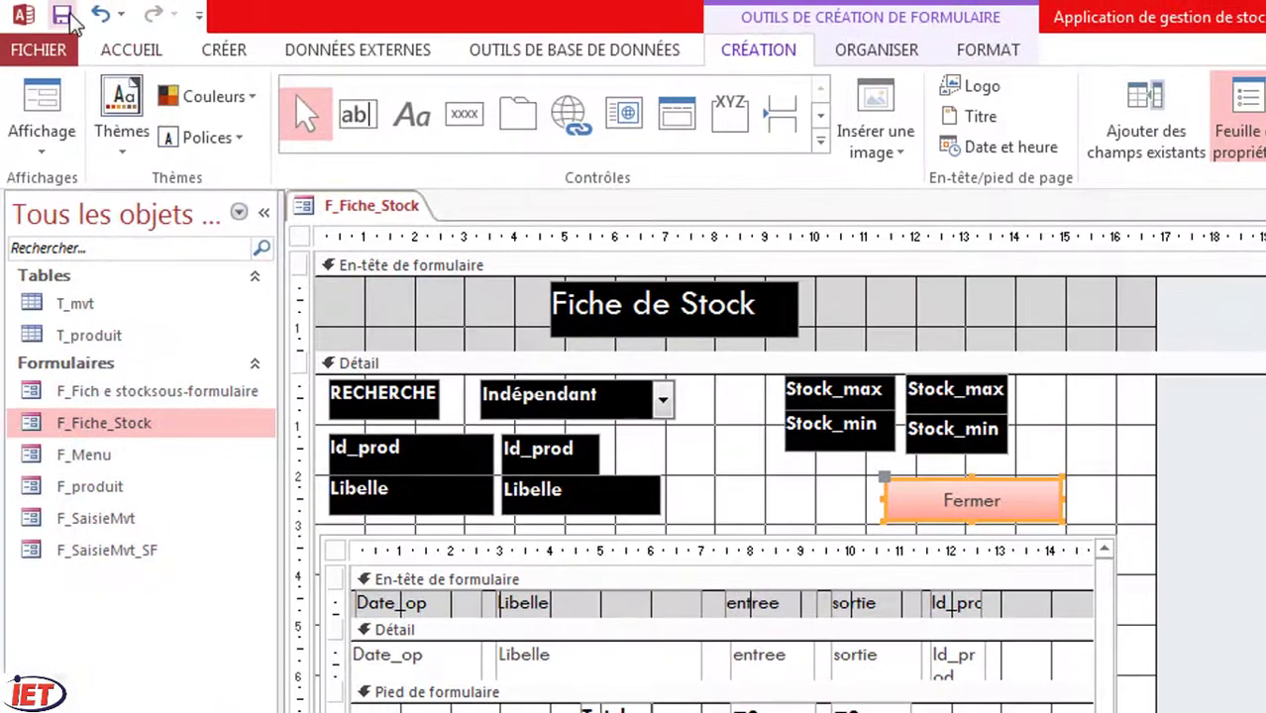
{"action": "left_click", "coordinate": [45, 103]}
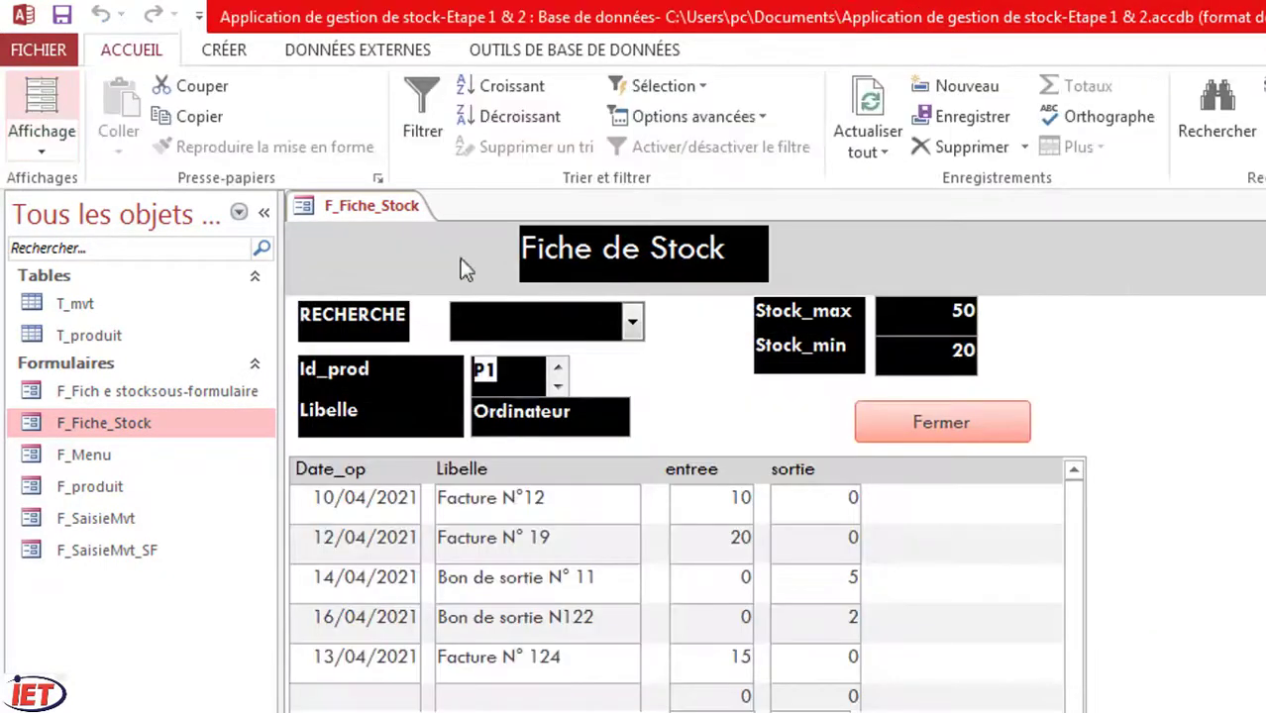
{"action": "left_click", "coordinate": [926, 423]}
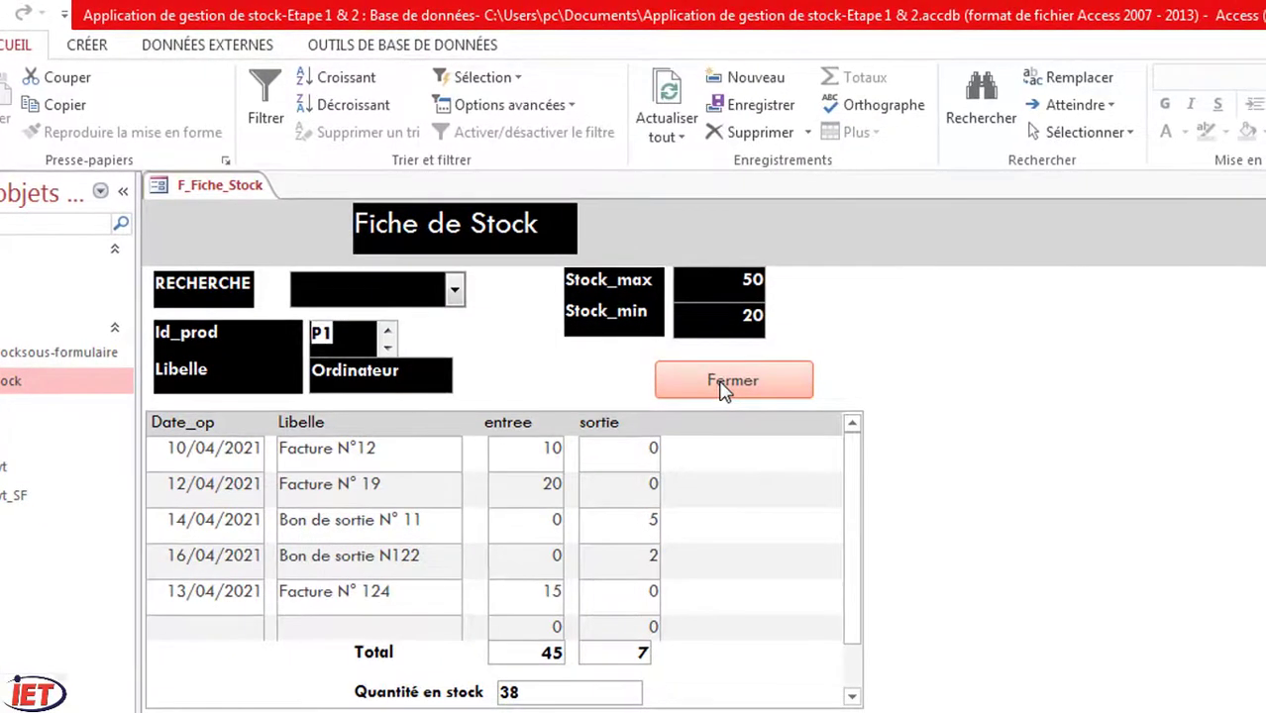
Step: Look up the stock records of Souris and Ordinateur in the F_Fiche_Stock form, and close the form
{"action": "left_click", "coordinate": [454, 288]}
{"action": "left_click", "coordinate": [401, 347]}
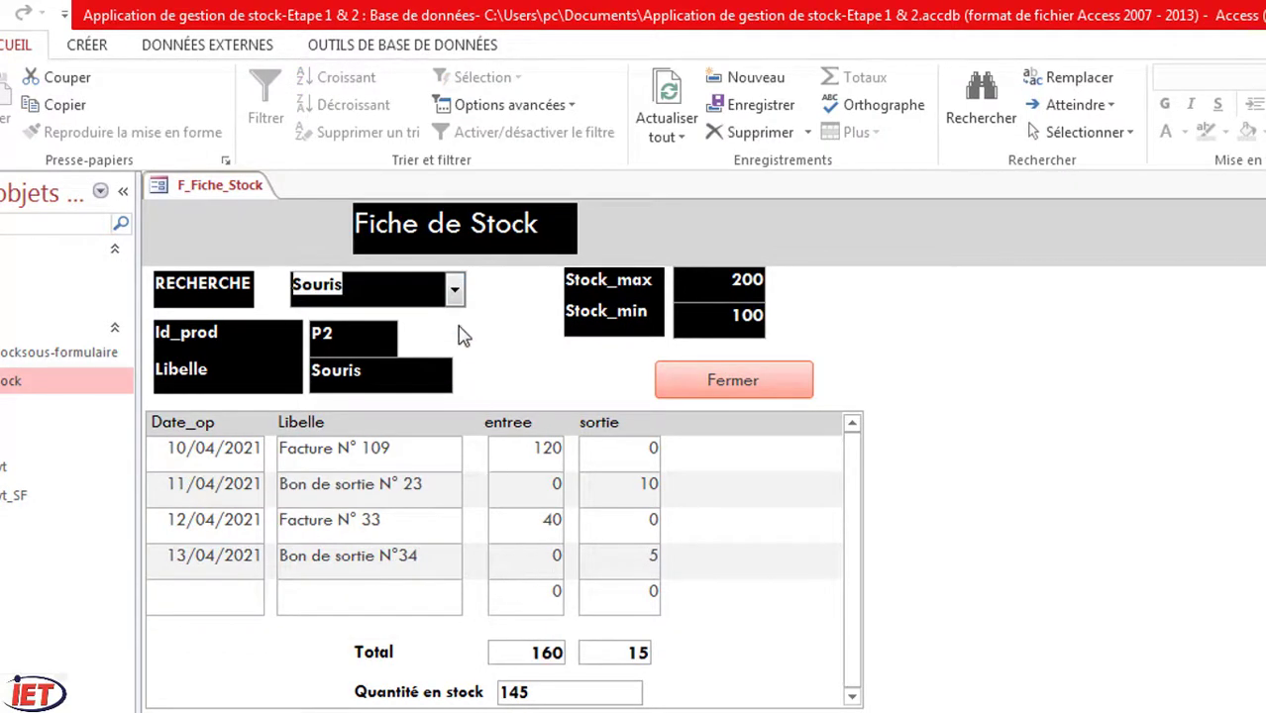
{"action": "left_click", "coordinate": [455, 289]}
{"action": "left_click", "coordinate": [424, 324]}
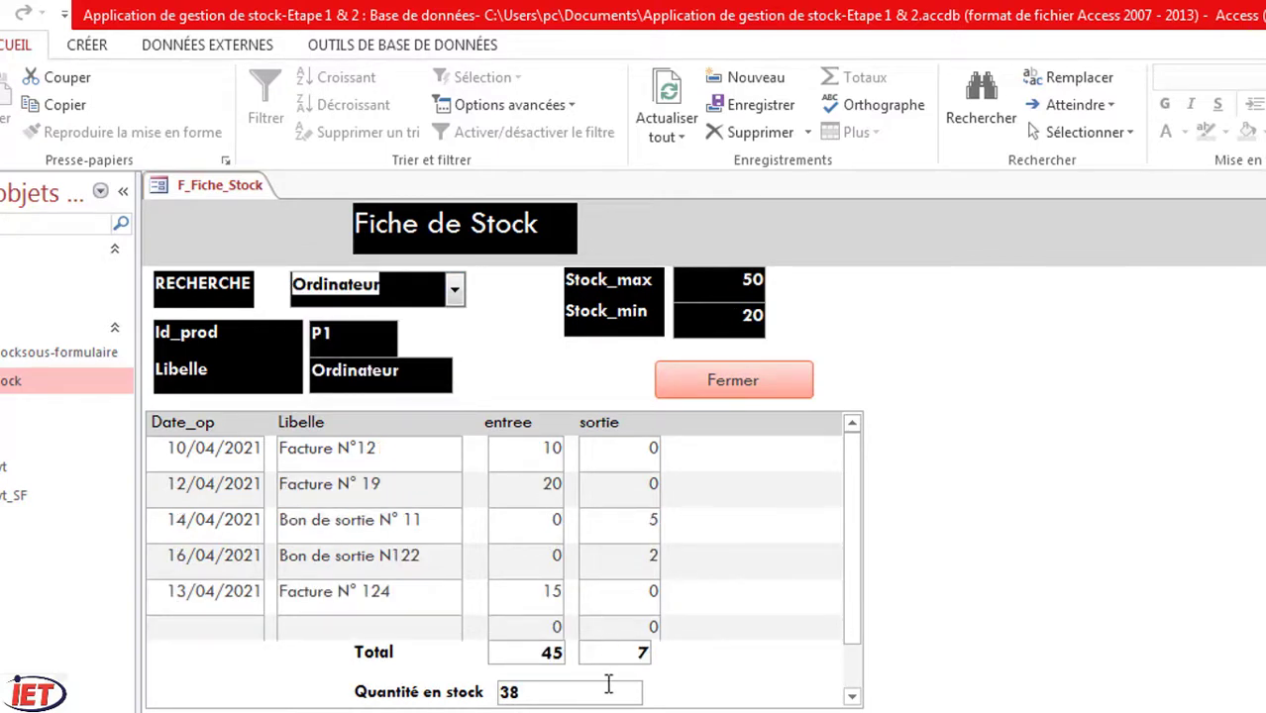
{"action": "left_click", "coordinate": [729, 384]}
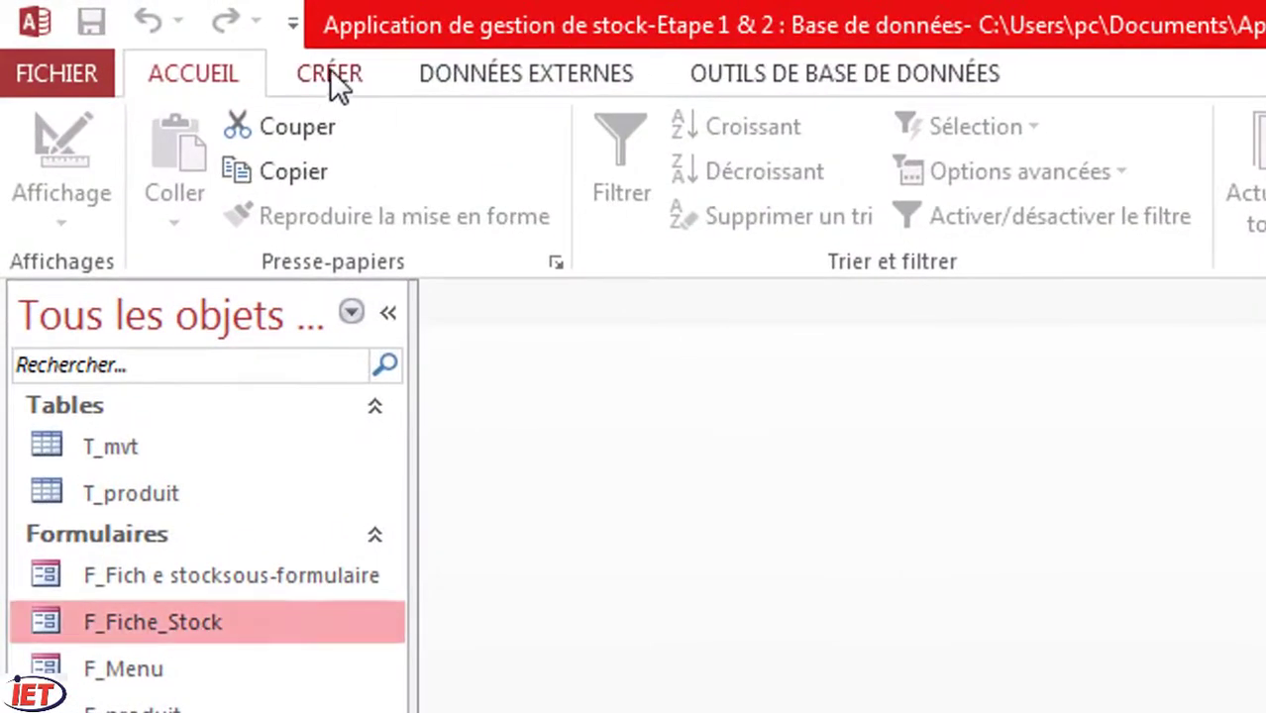
Step: Create a new query in design view with the tables T_produit and T_mvt
{"action": "left_click", "coordinate": [335, 85]}
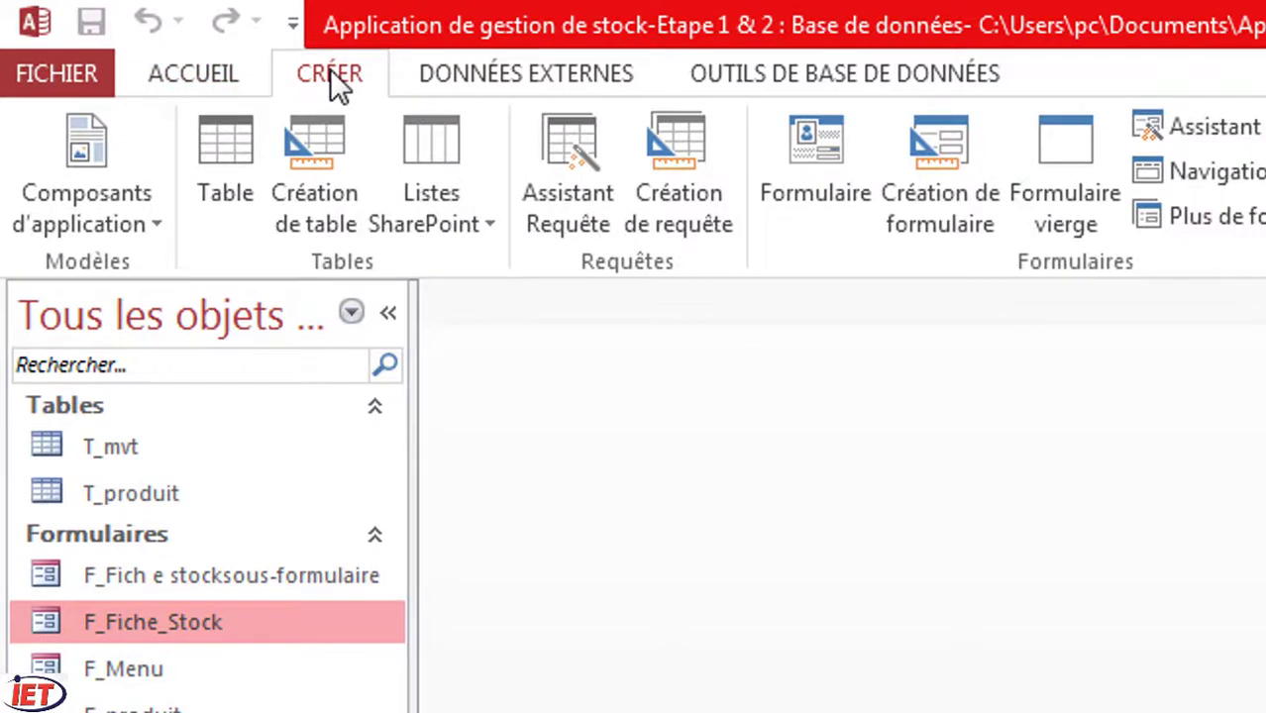
{"action": "left_click", "coordinate": [681, 165]}
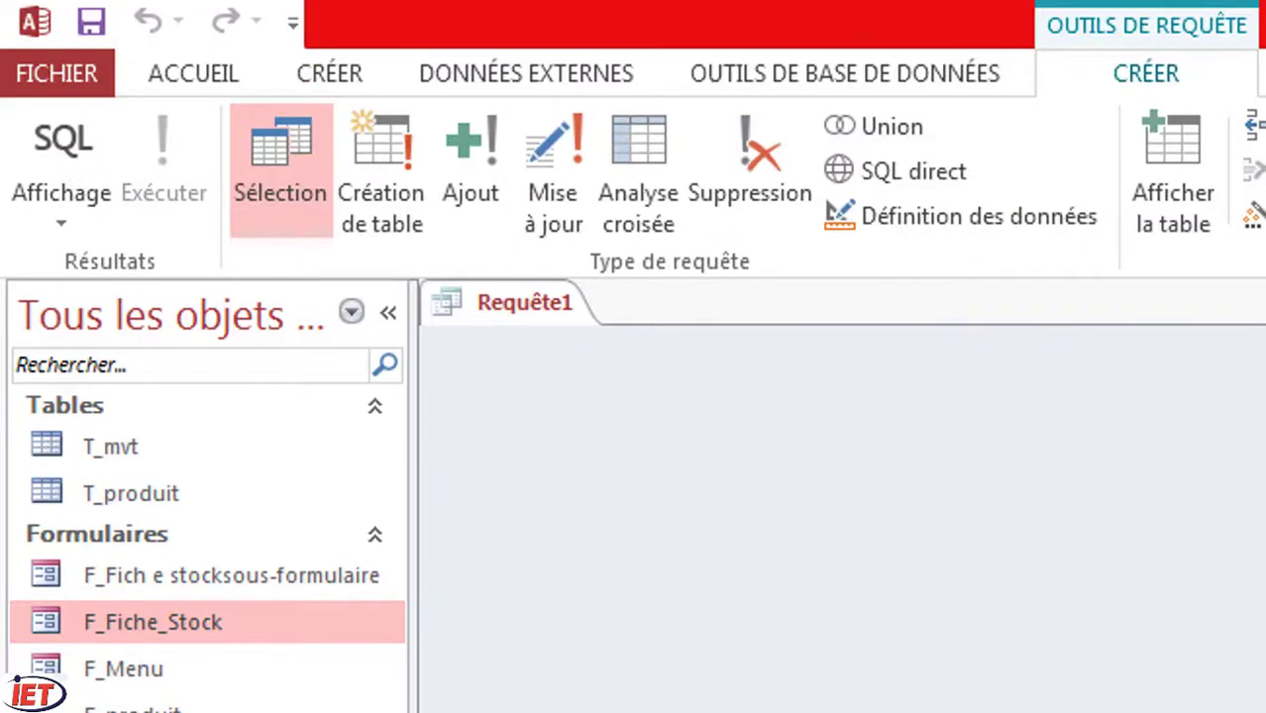
{"action": "double_click", "coordinate": [586, 523]}
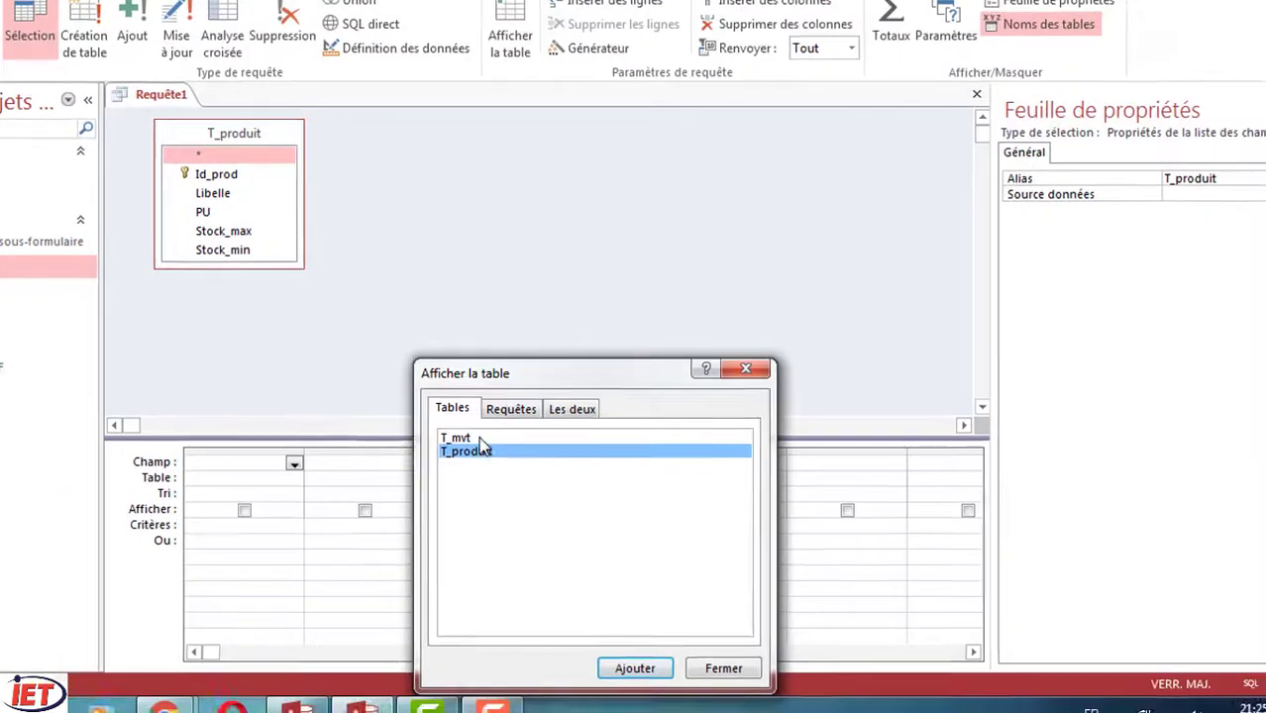
{"action": "left_click", "coordinate": [480, 438]}
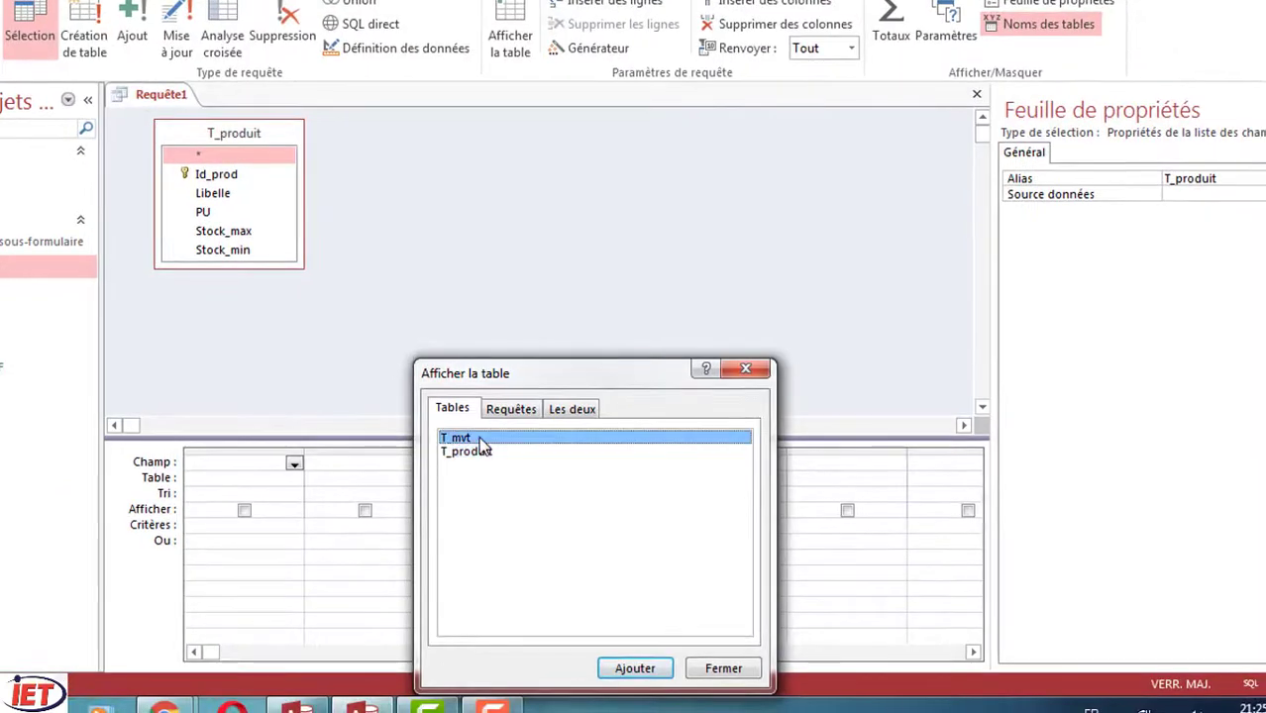
{"action": "left_click", "coordinate": [639, 667]}
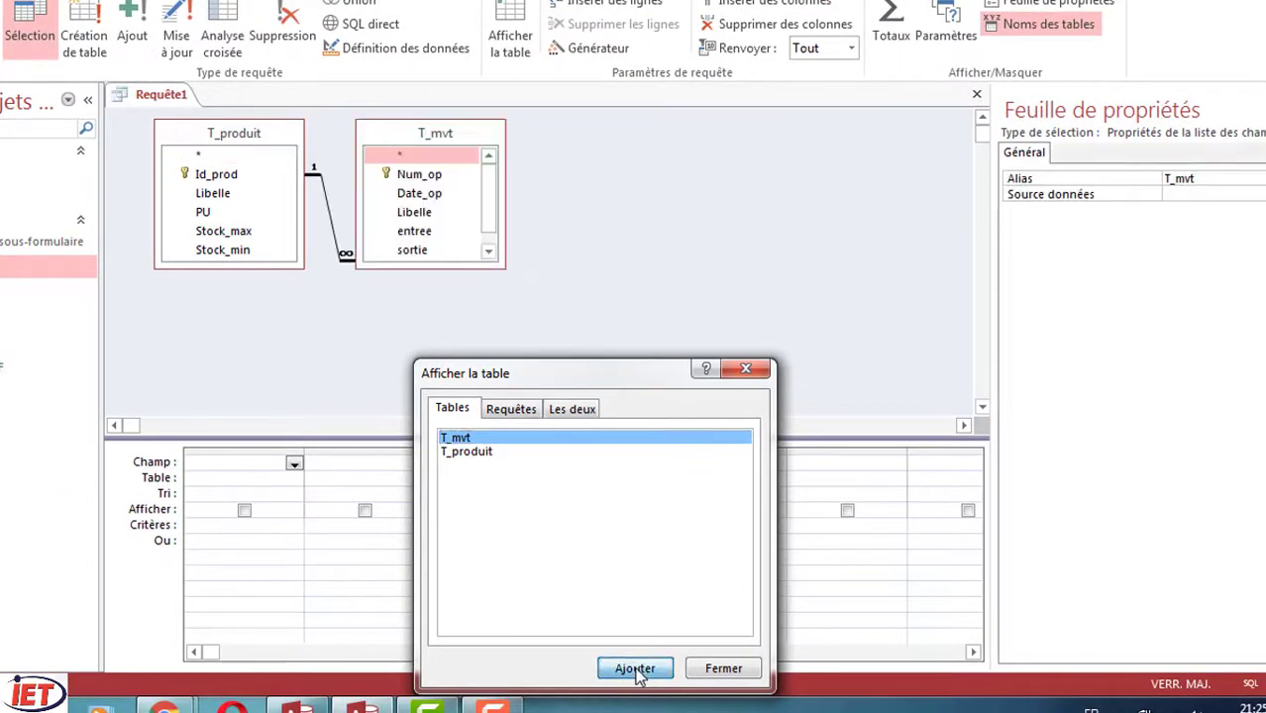
{"action": "left_click", "coordinate": [724, 669]}
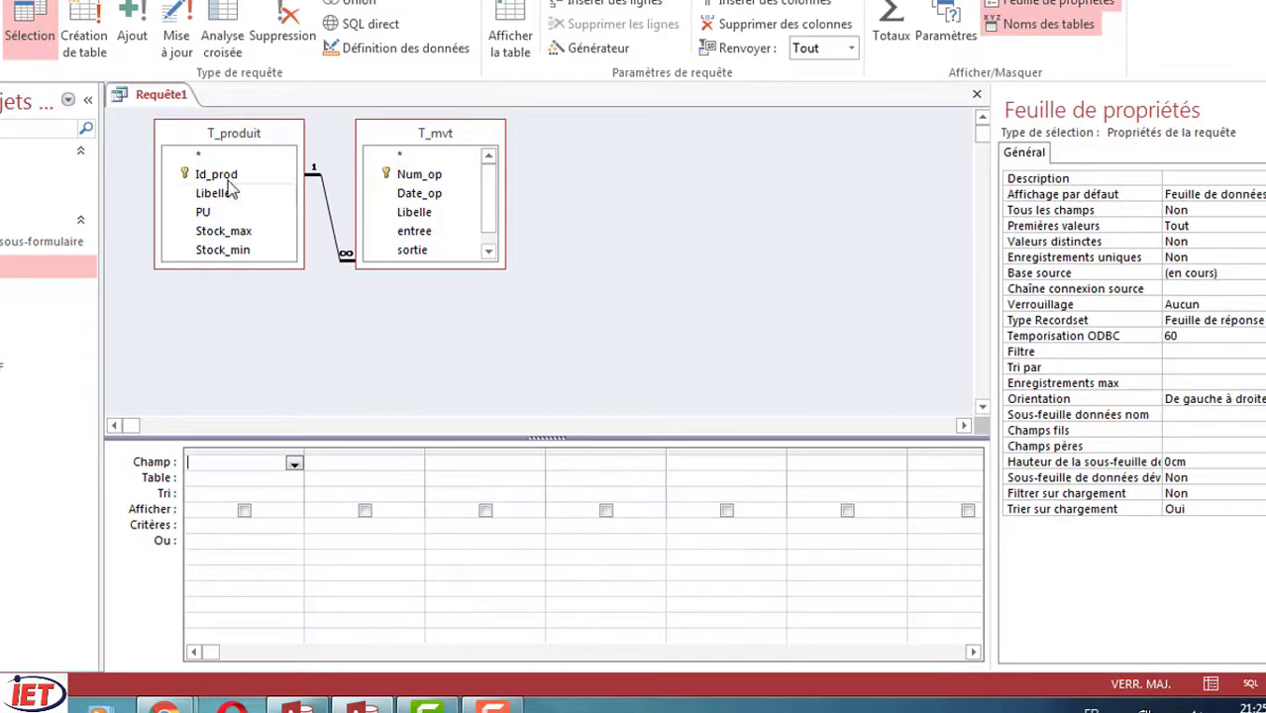
Step: Add the T_produit fields Id_prod, Libelle, Stock_max and Stock_min to the query grid
{"action": "left_click_drag", "start_coordinate": [227, 178], "coordinate": [256, 505]}
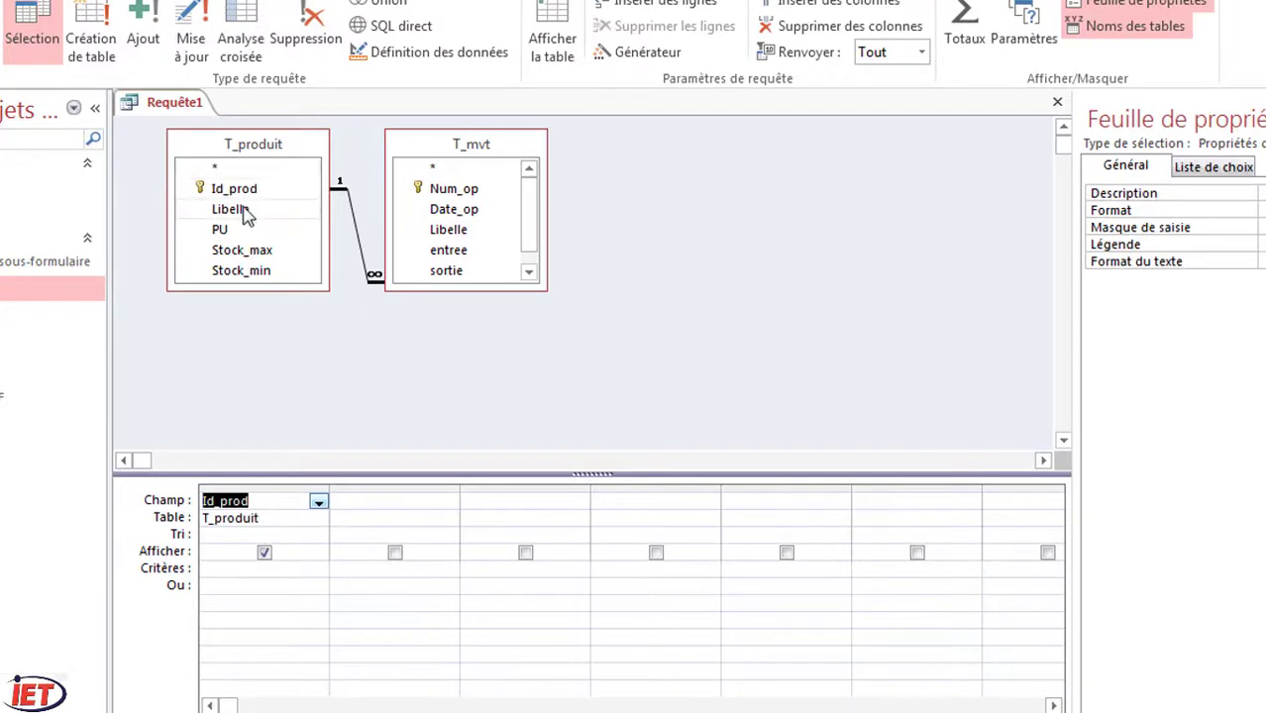
{"action": "left_click_drag", "start_coordinate": [242, 209], "coordinate": [382, 507]}
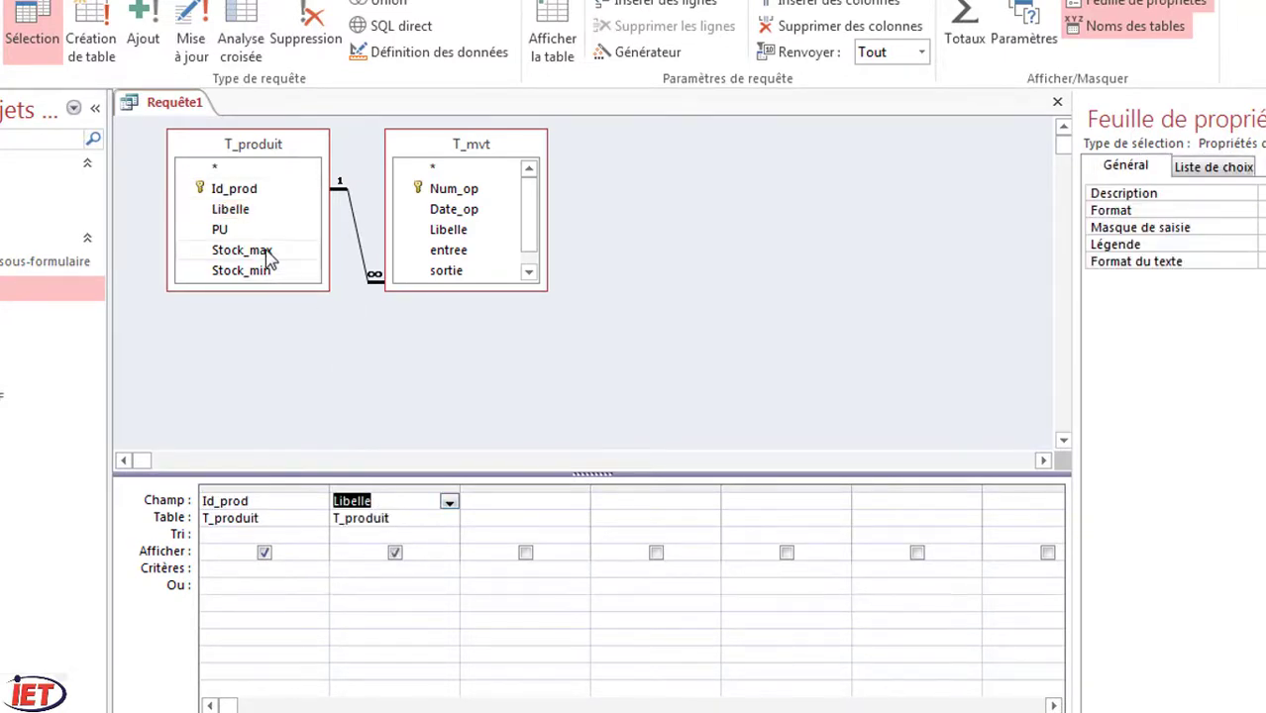
{"action": "left_click_drag", "start_coordinate": [267, 254], "coordinate": [528, 517]}
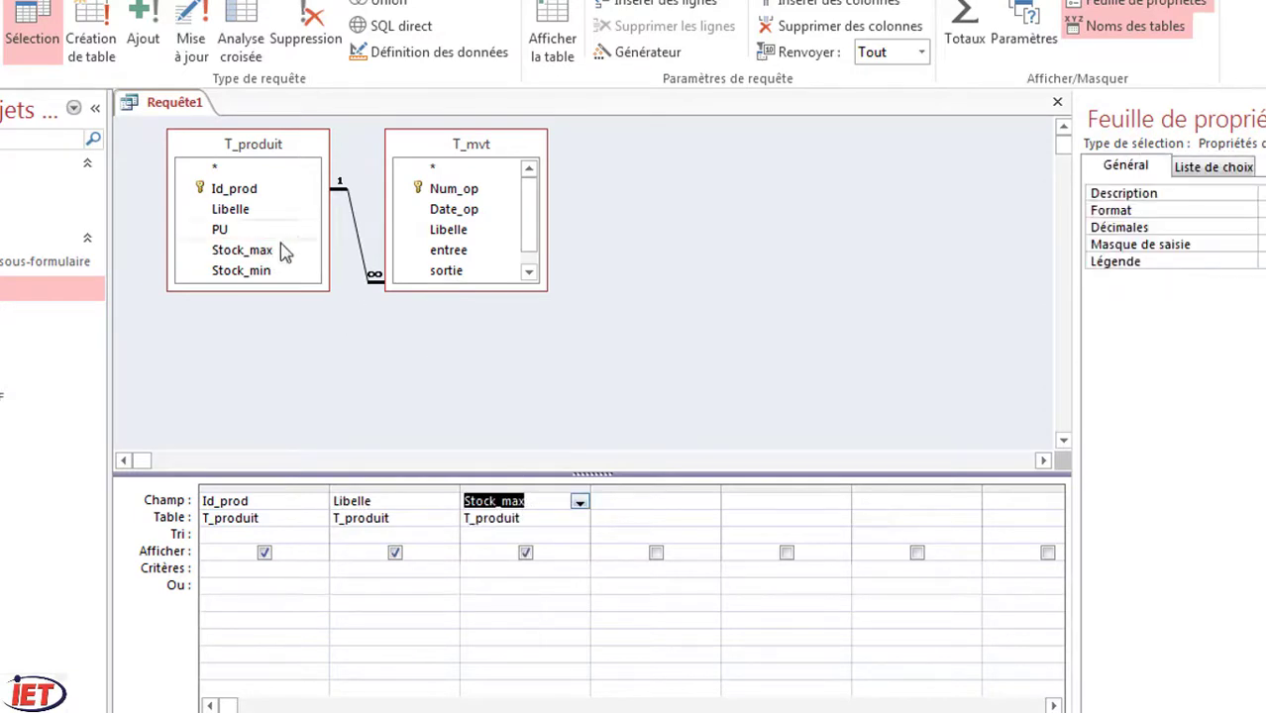
{"action": "left_click_drag", "start_coordinate": [274, 274], "coordinate": [642, 511]}
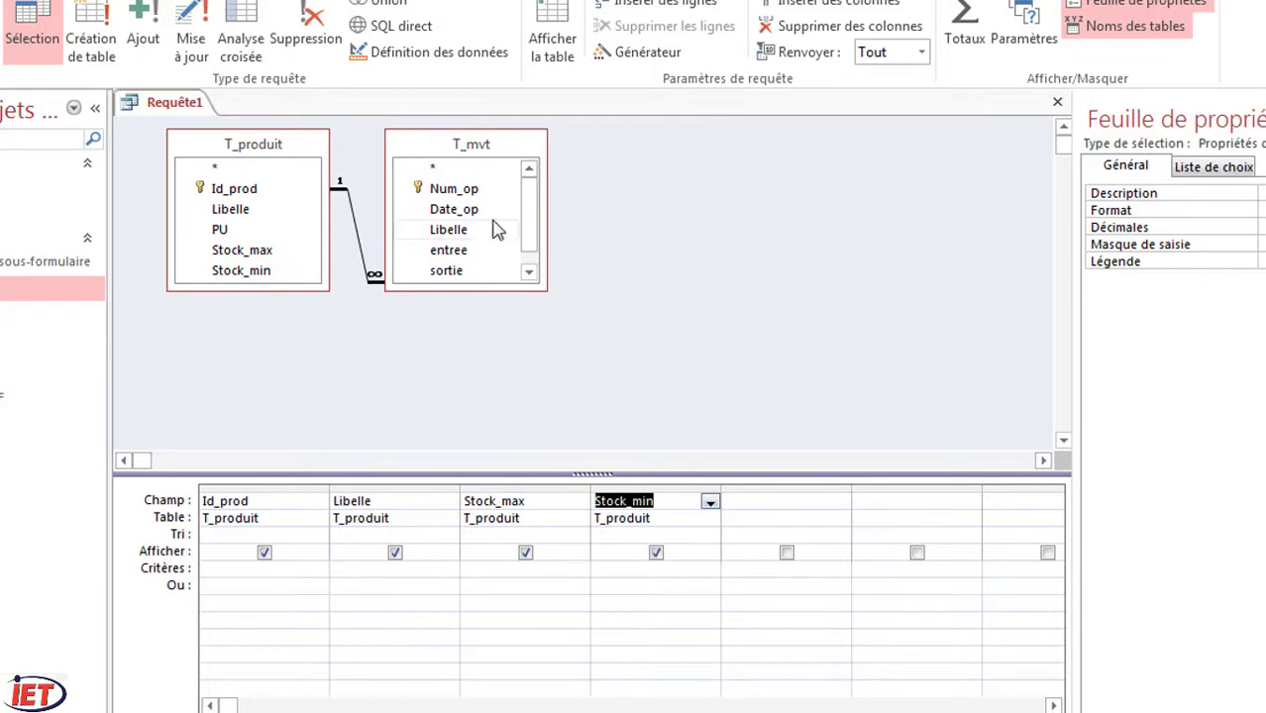
Step: Add the T_mvt fields Date_op, Libelle, entree and sortie to the query grid after the product fields
{"action": "left_click_drag", "start_coordinate": [477, 213], "coordinate": [771, 505]}
{"action": "left_click_drag", "start_coordinate": [475, 235], "coordinate": [894, 503]}
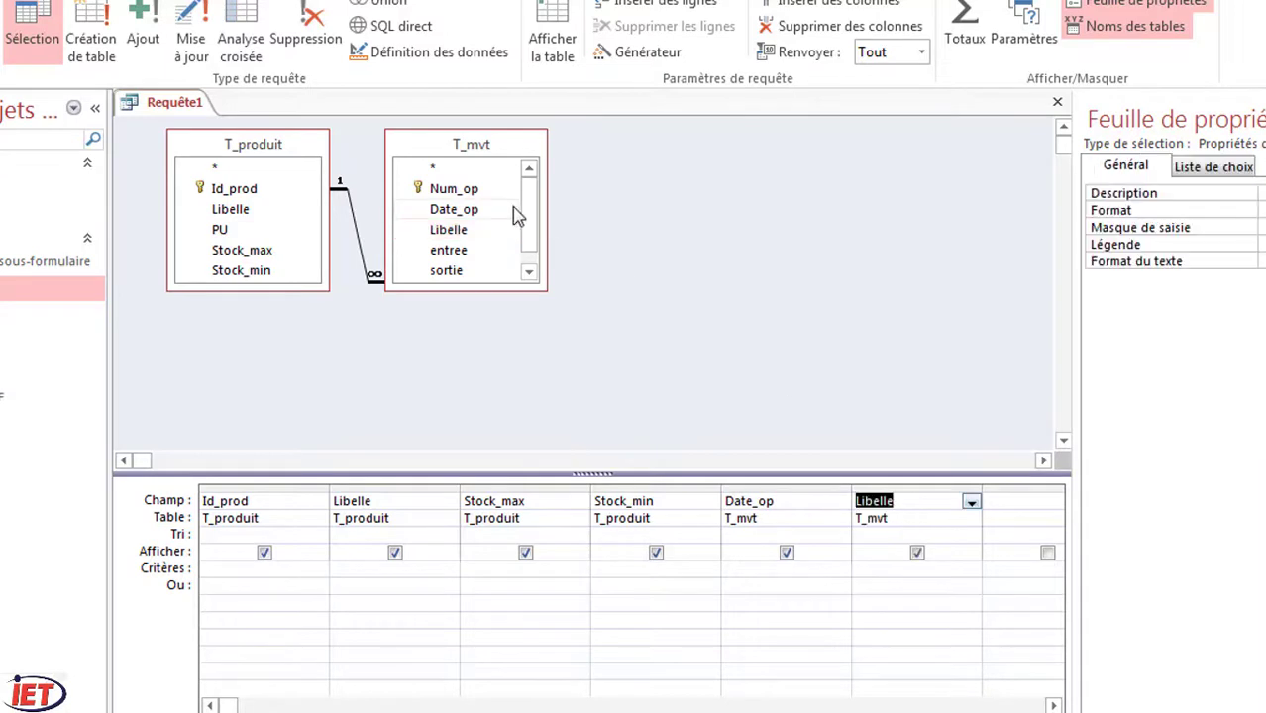
{"action": "left_click_drag", "start_coordinate": [461, 250], "coordinate": [1037, 516]}
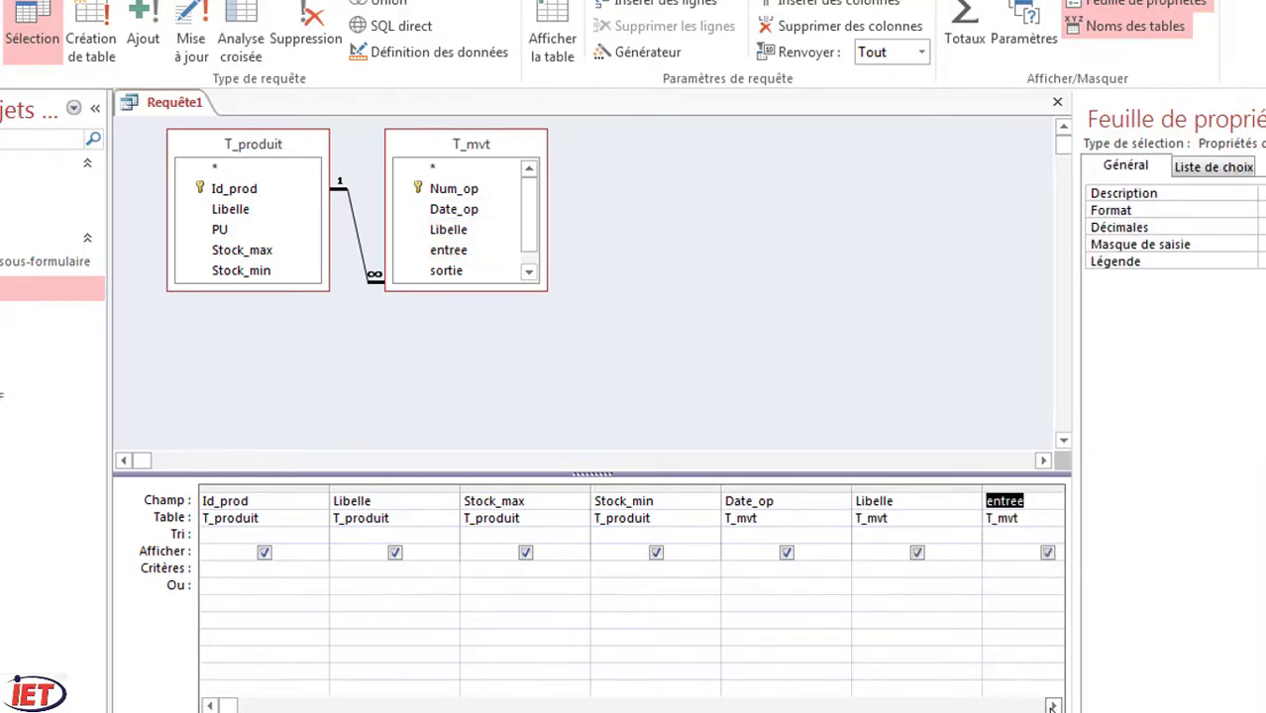
{"action": "left_click", "coordinate": [1054, 707]}
{"action": "left_click", "coordinate": [1054, 706]}
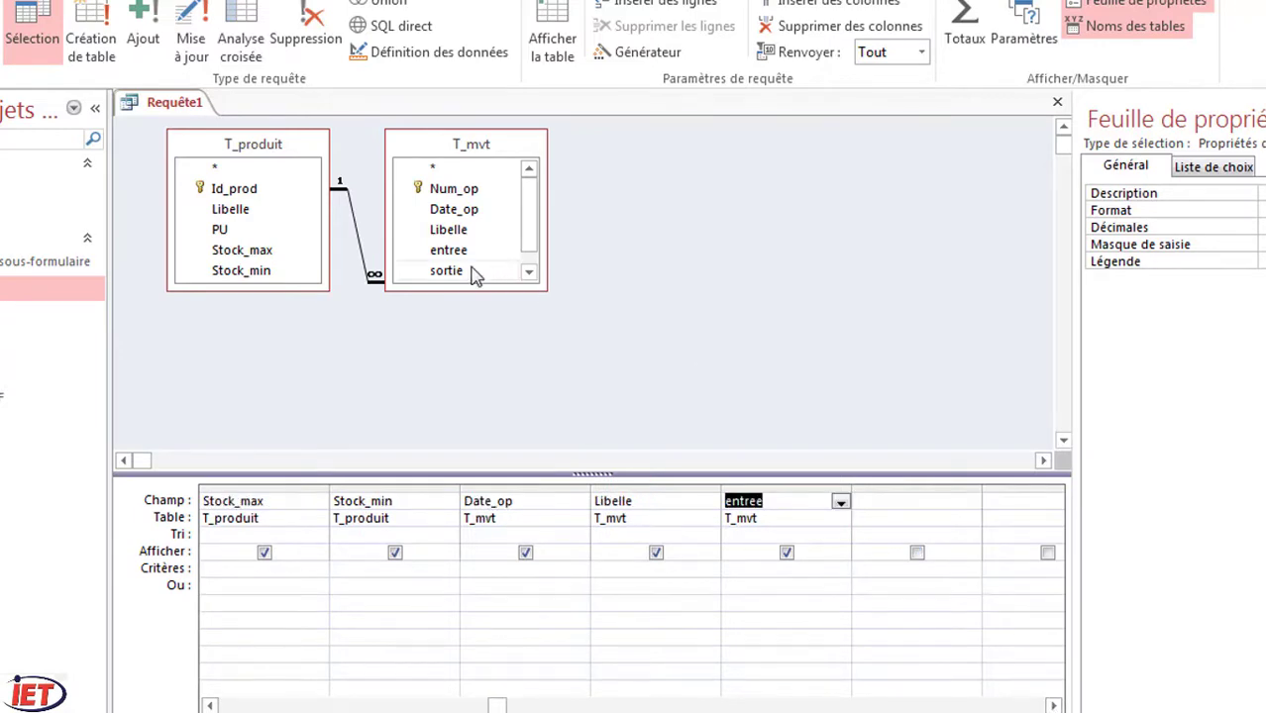
{"action": "left_click_drag", "start_coordinate": [469, 272], "coordinate": [901, 510]}
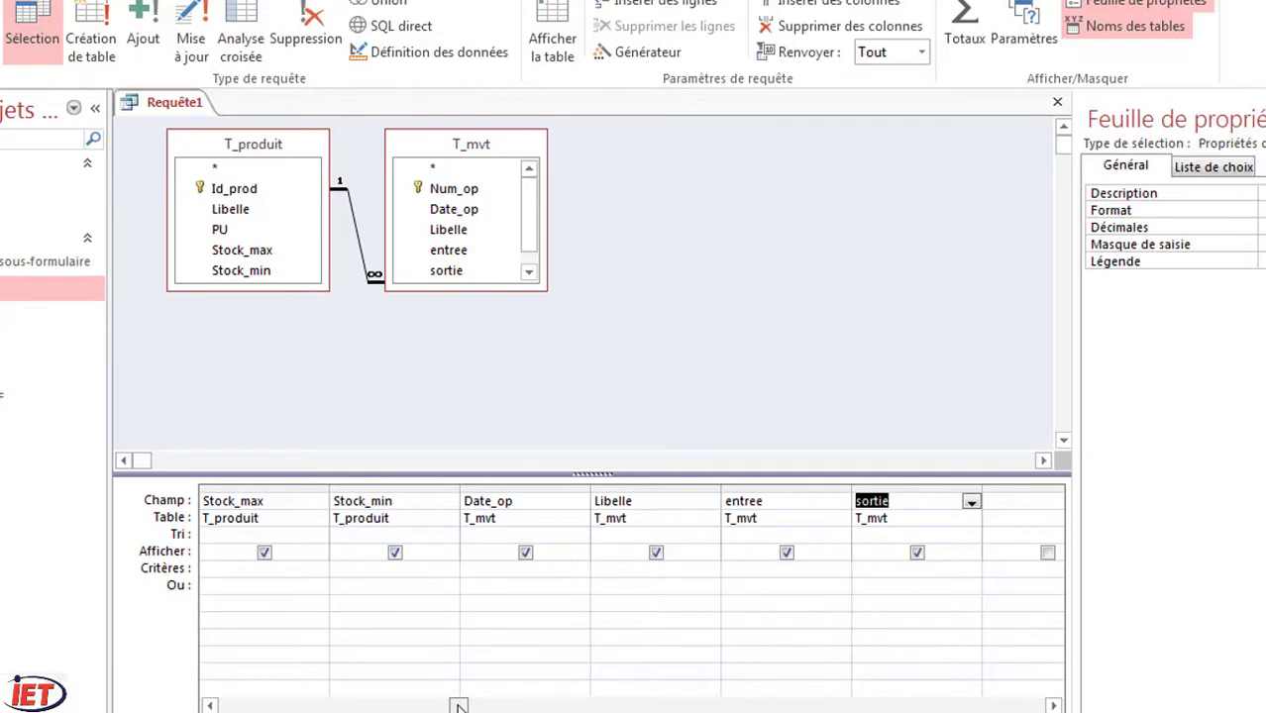
Step: Set the parameter criterion [Tapez le code produit] on the query's Id_prod field
{"action": "left_click_drag", "start_coordinate": [459, 706], "coordinate": [246, 709]}
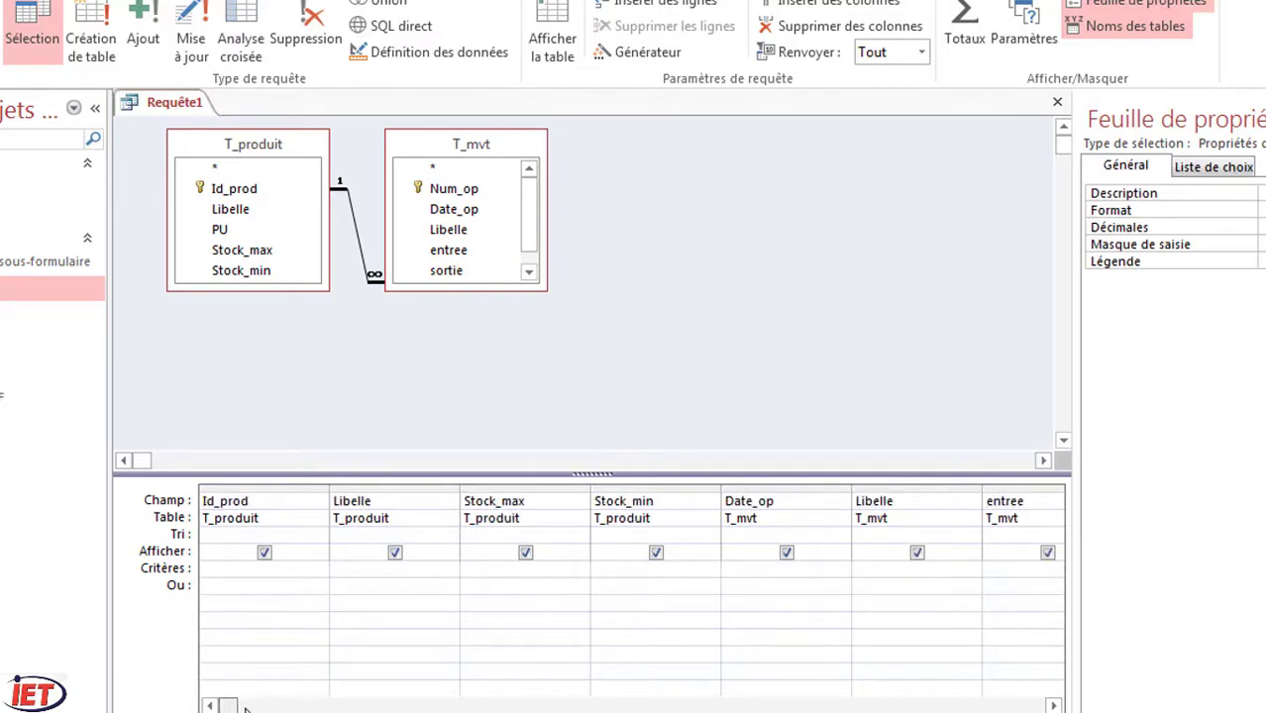
{"action": "left_click", "coordinate": [231, 576]}
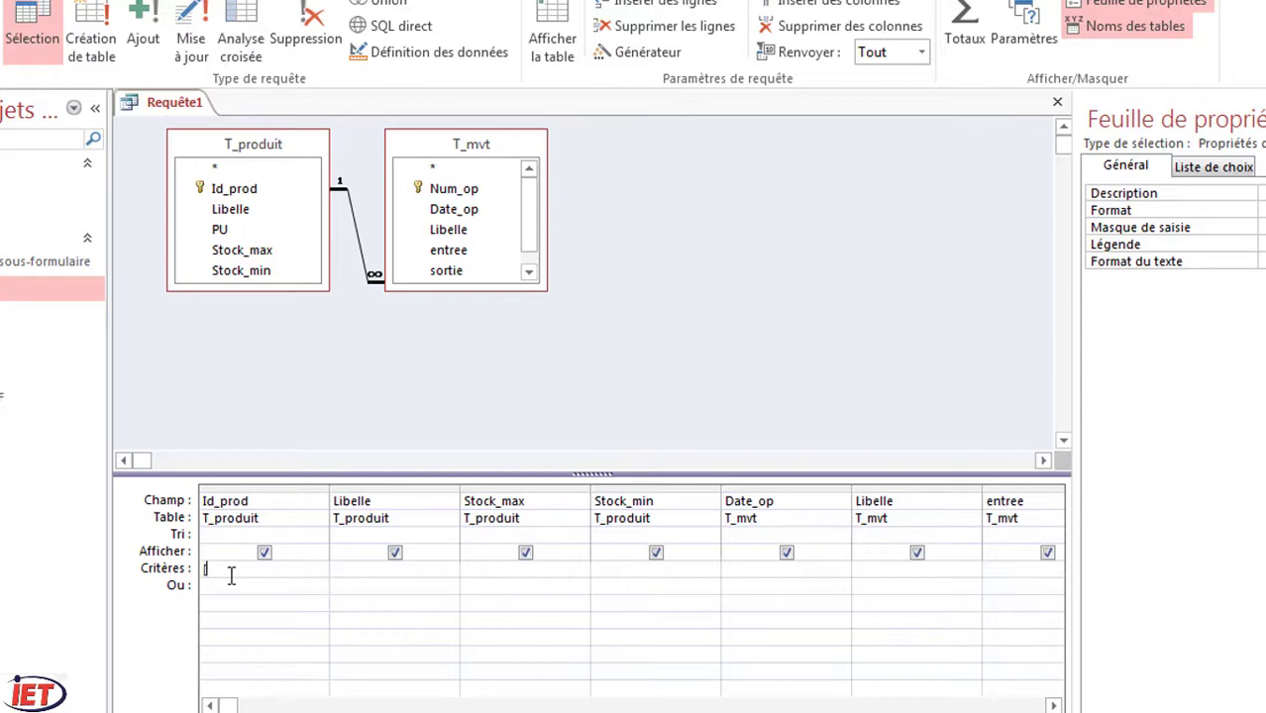
{"action": "type", "text": "[Ta"}
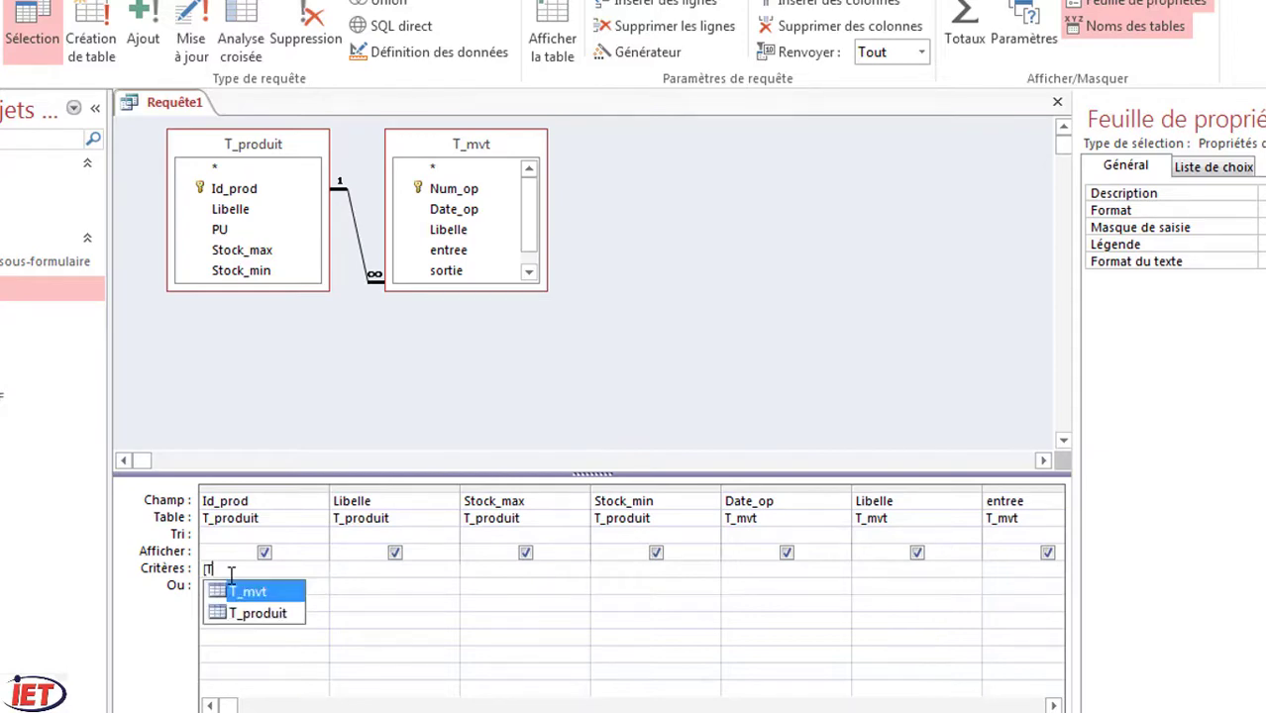
{"action": "type", "text": "pez "}
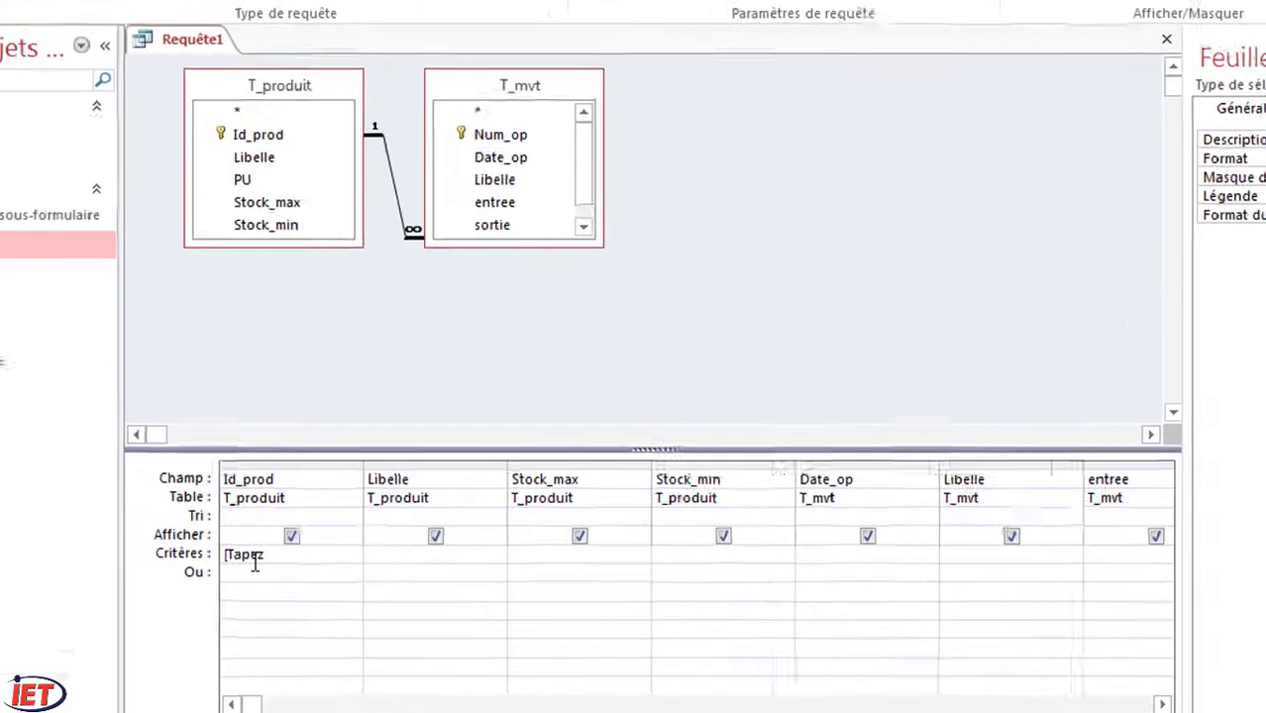
{"action": "type", "text": "le "}
{"action": "type", "text": "c"}
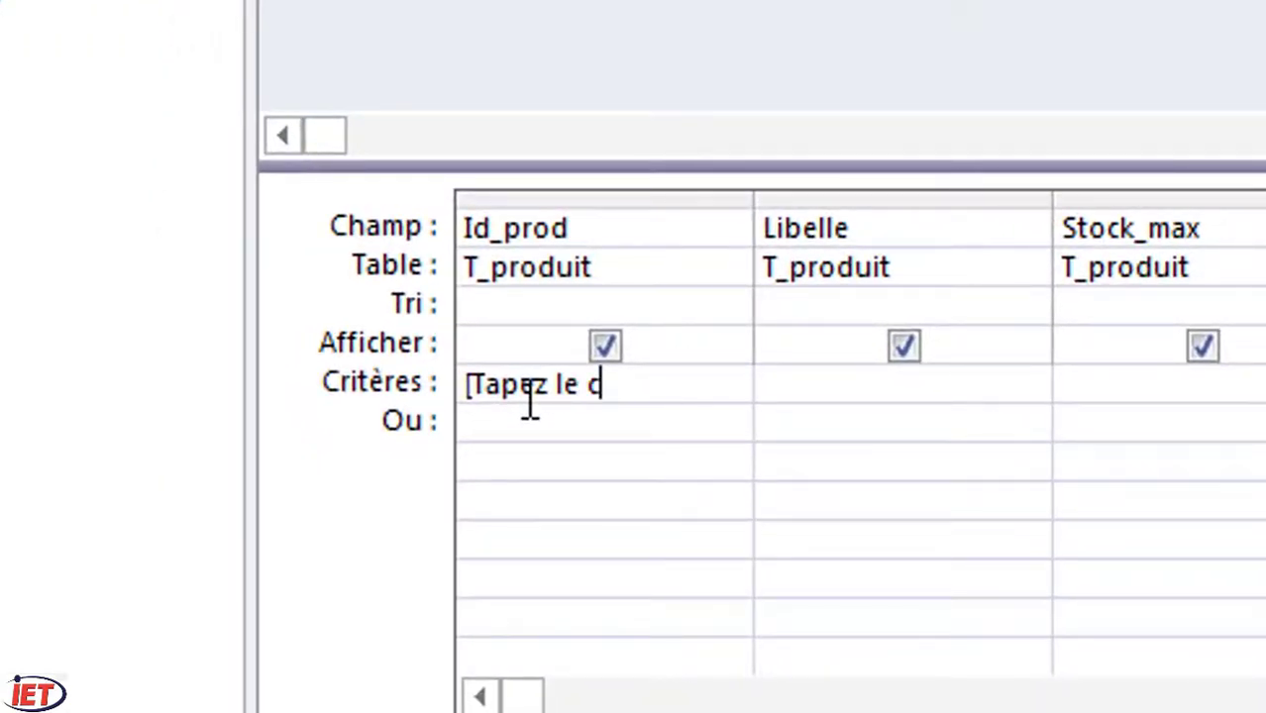
{"action": "type", "text": "ode pr"}
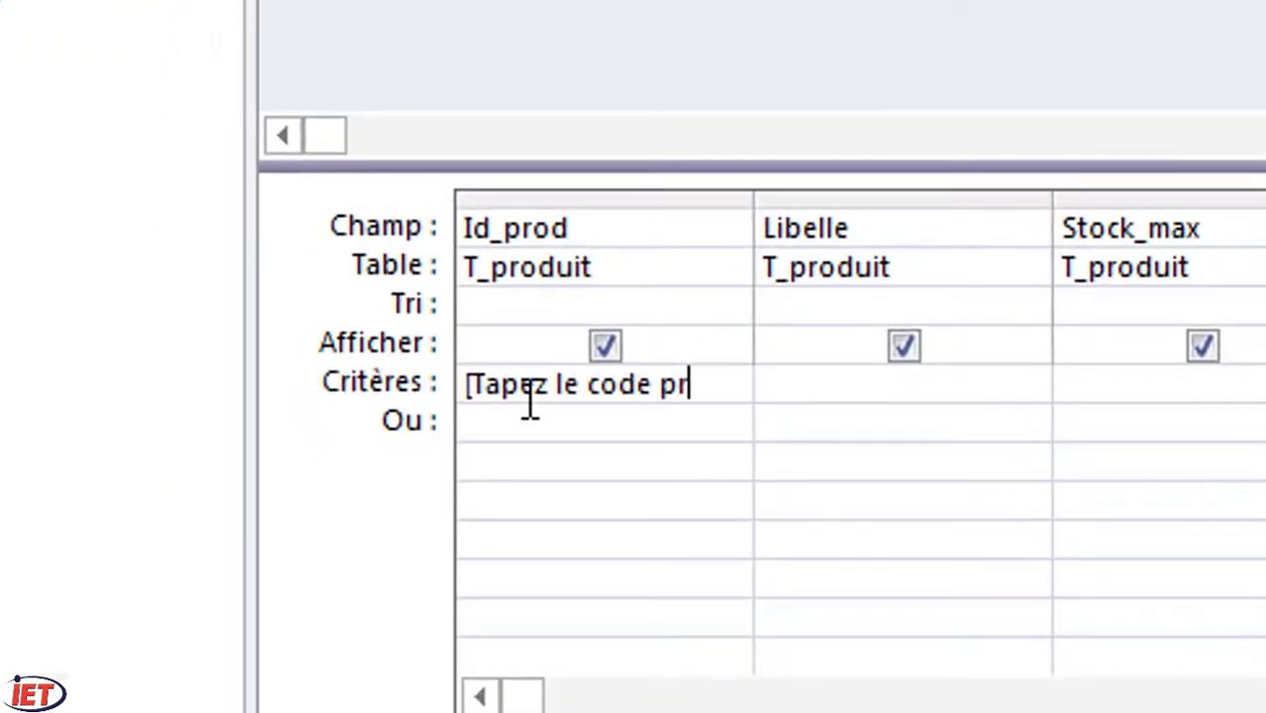
{"action": "type", "text": "oduit"}
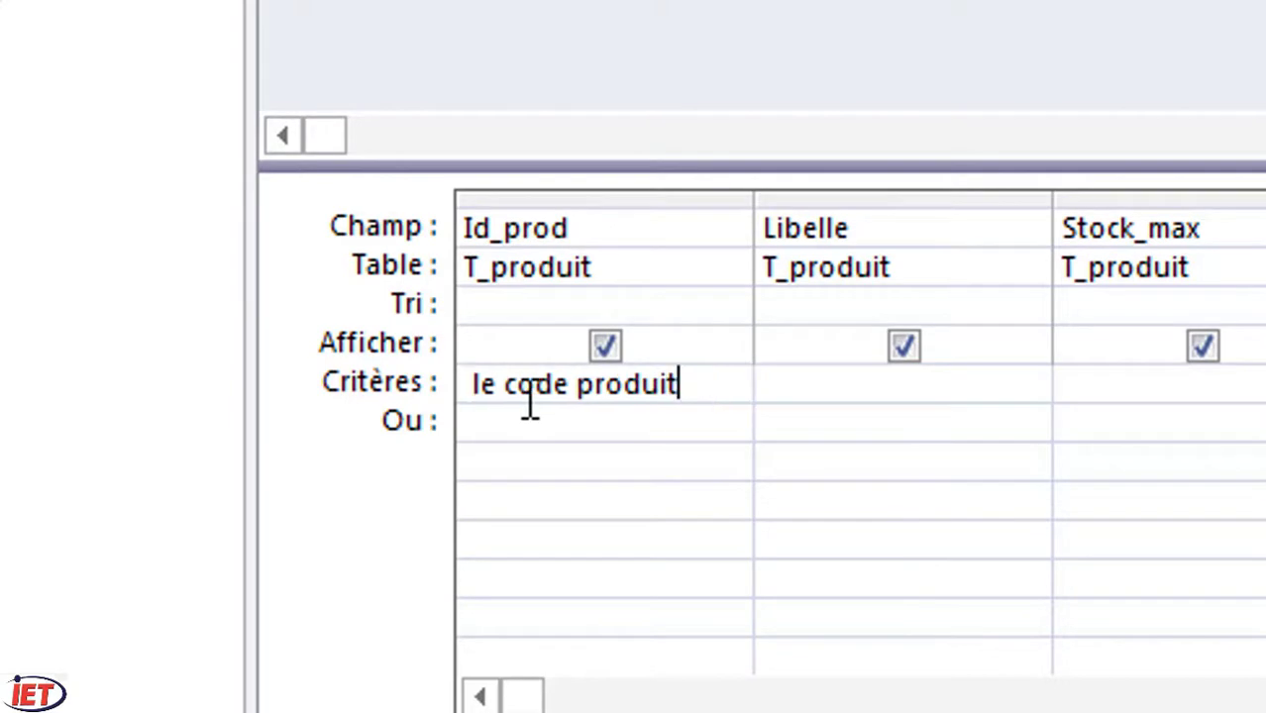
{"action": "type", "text": "]"}
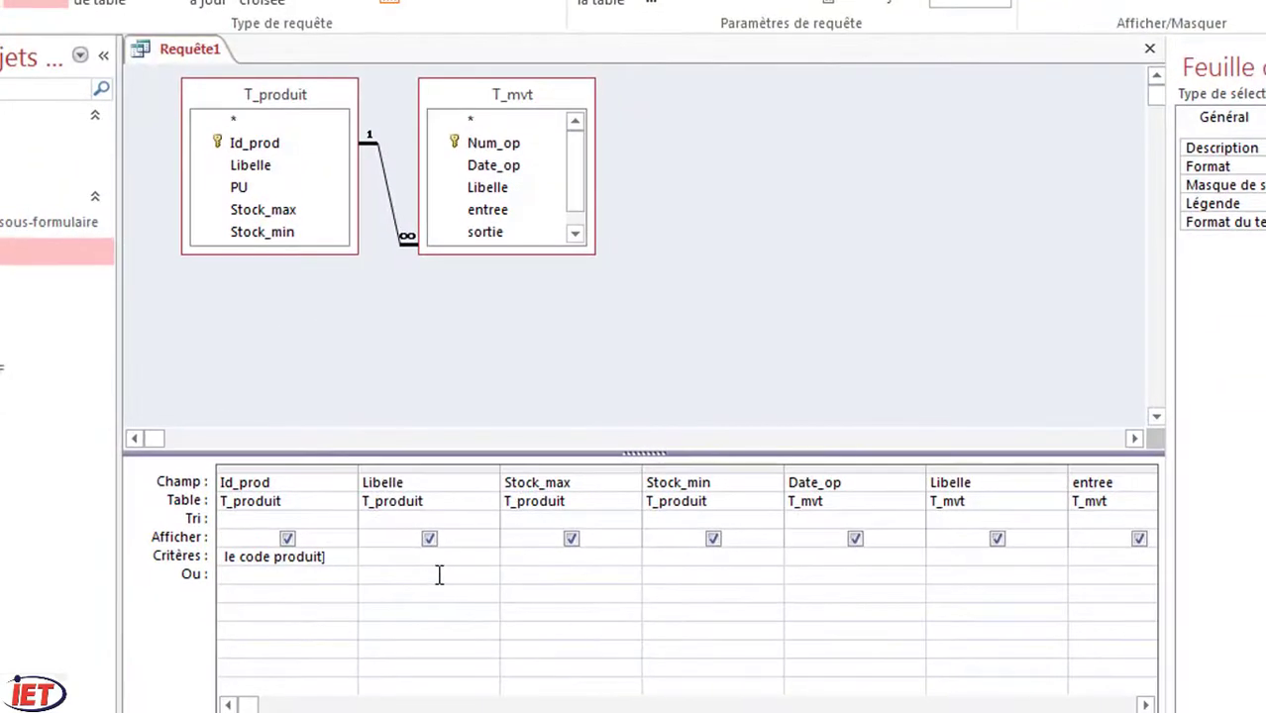
{"action": "left_click", "coordinate": [439, 574]}
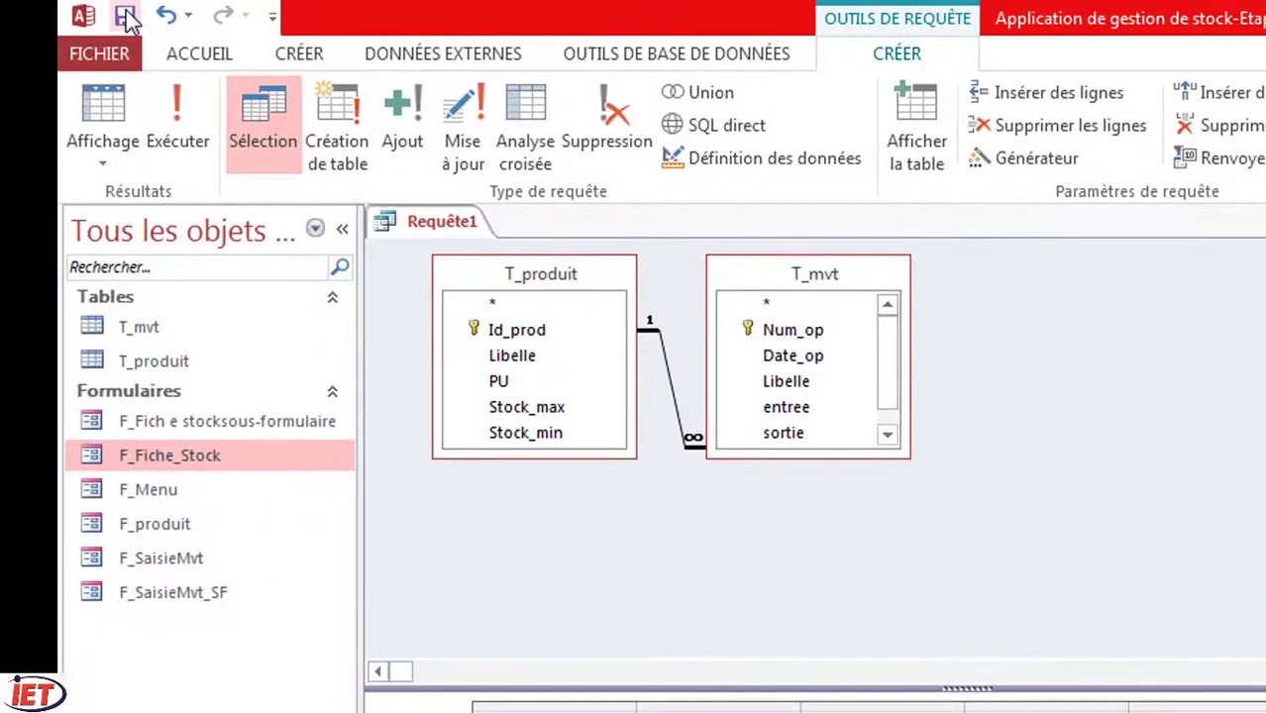
Step: Save the query as "R_etat de stock" and close it
{"action": "left_click", "coordinate": [126, 16]}
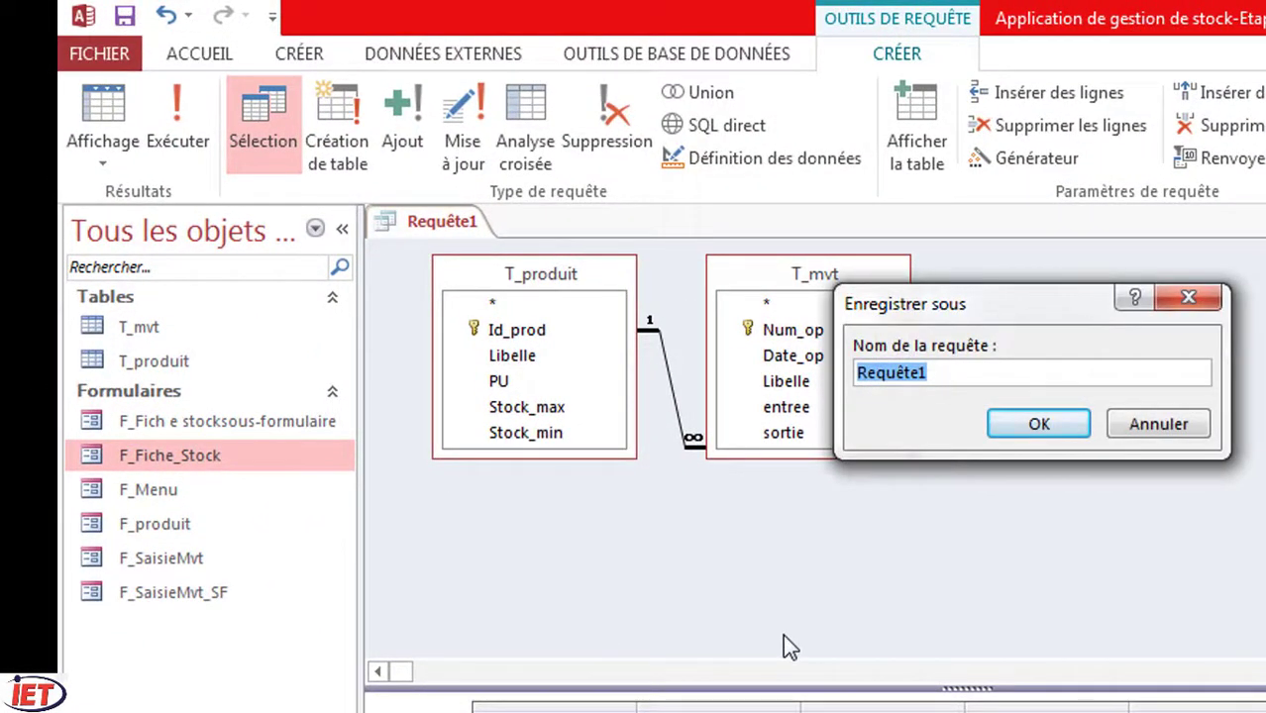
{"action": "key", "text": "BackSpace"}
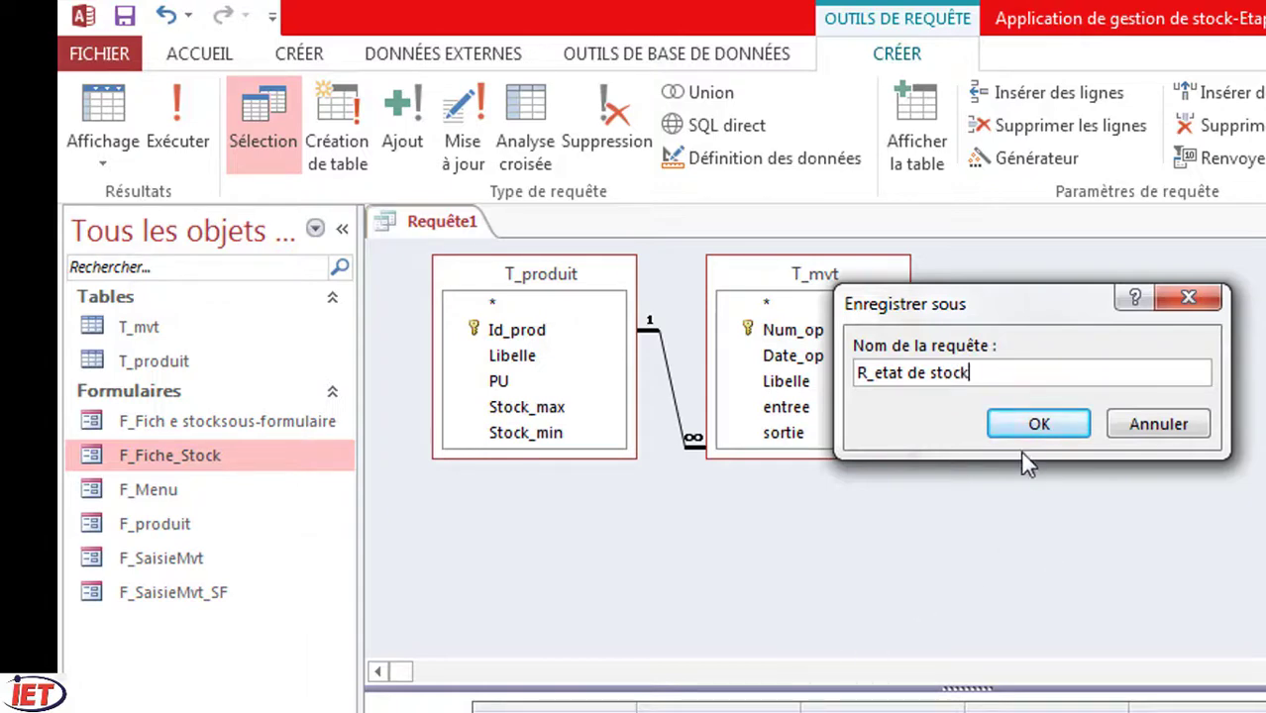
{"action": "left_click", "coordinate": [1035, 428]}
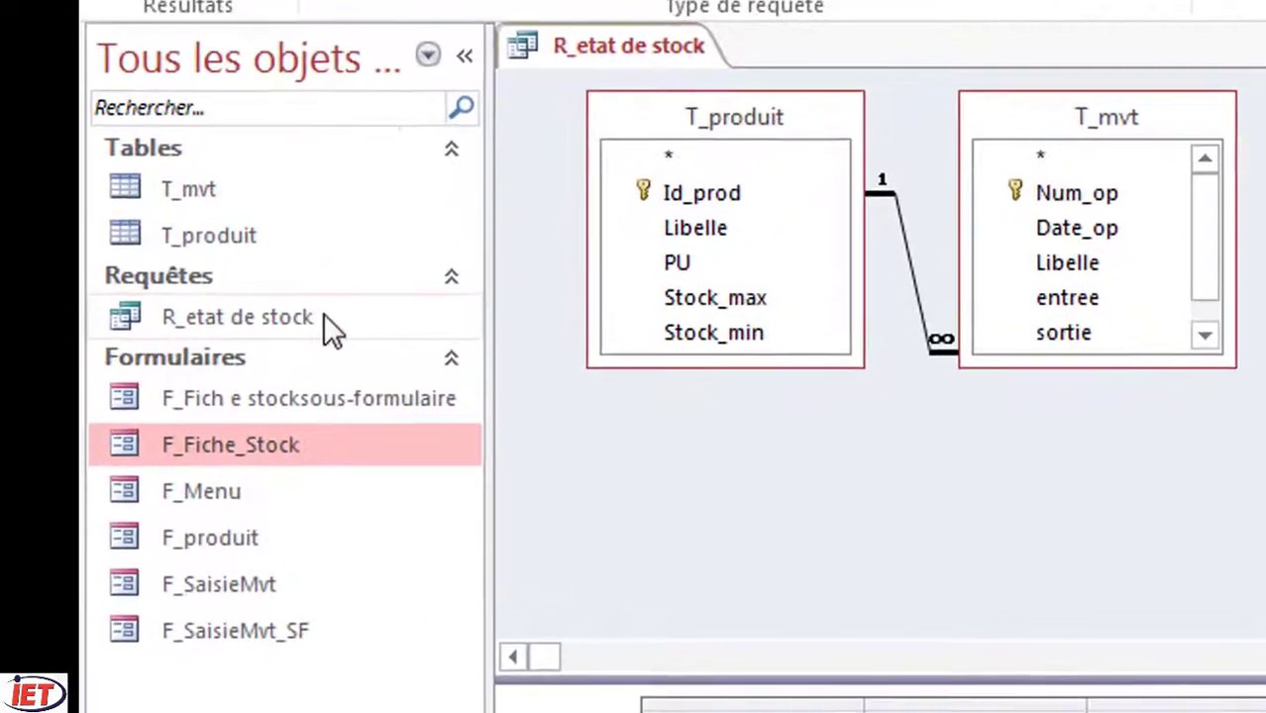
{"action": "left_click", "coordinate": [286, 313]}
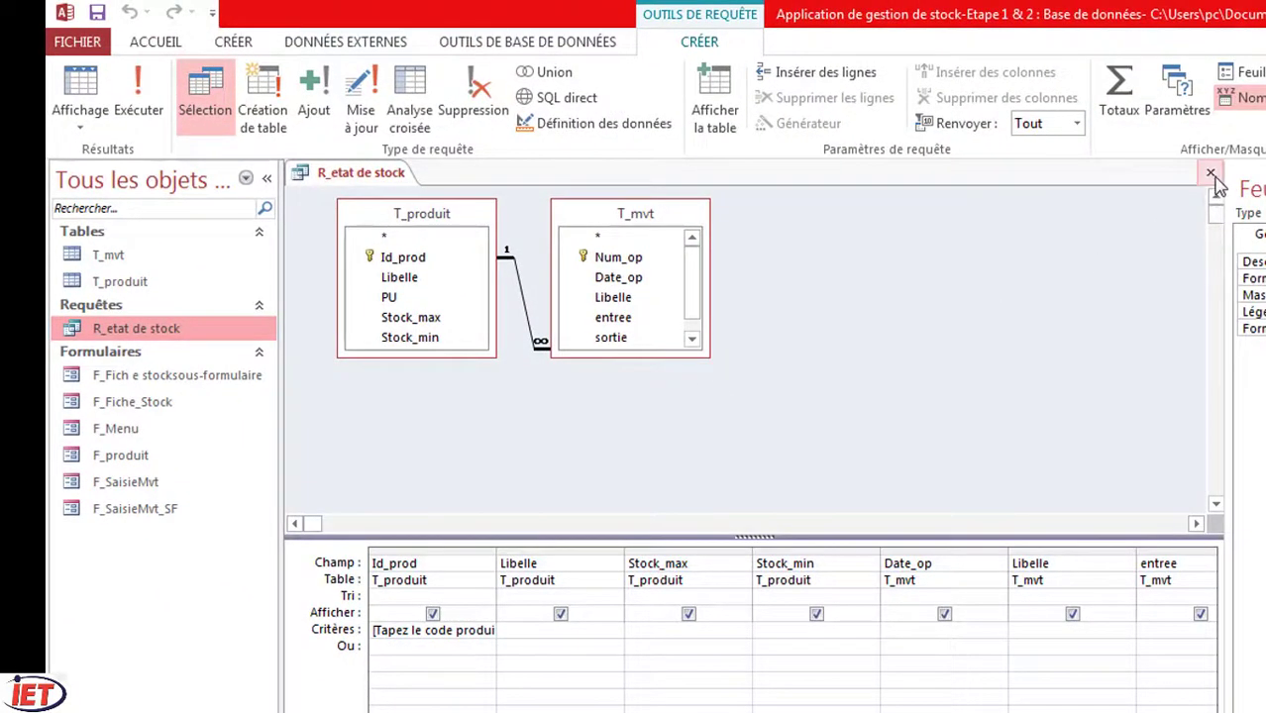
{"action": "left_click", "coordinate": [1210, 172]}
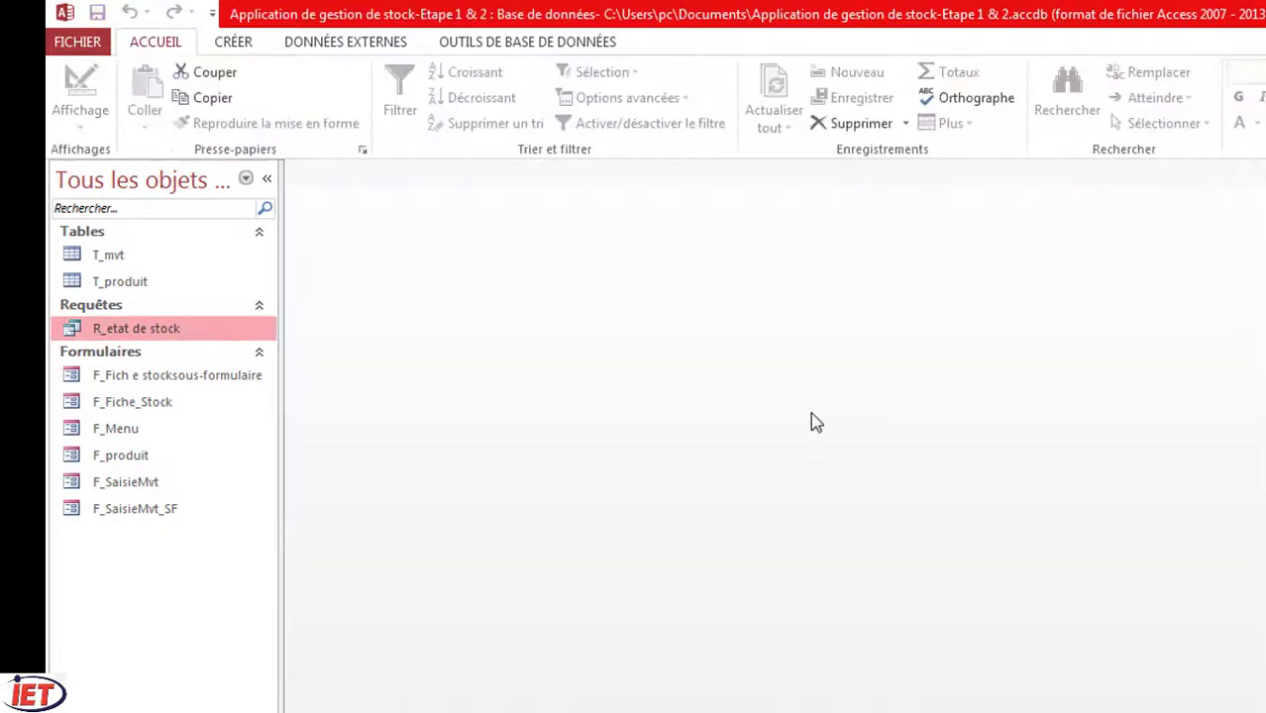
{"action": "left_click", "coordinate": [810, 414]}
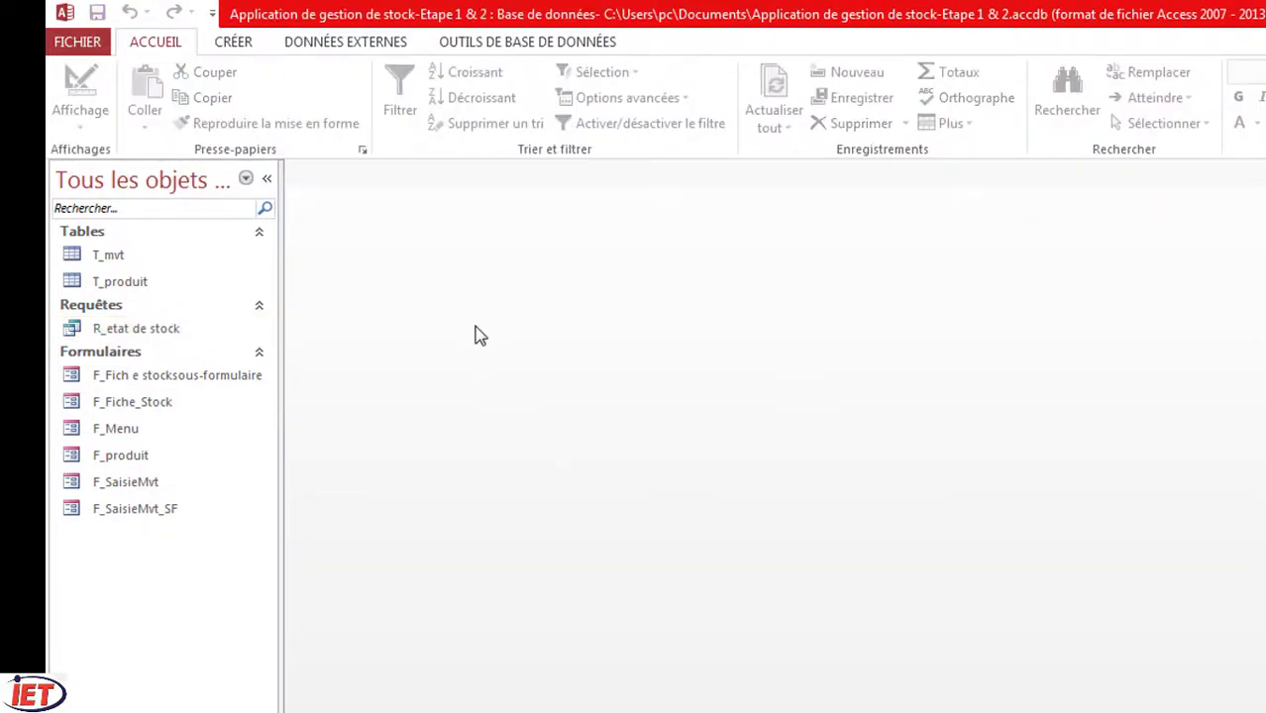
Step: Start a report with the report wizard based on the query R_etat de stock and include all its fields
{"action": "left_click", "coordinate": [234, 43]}
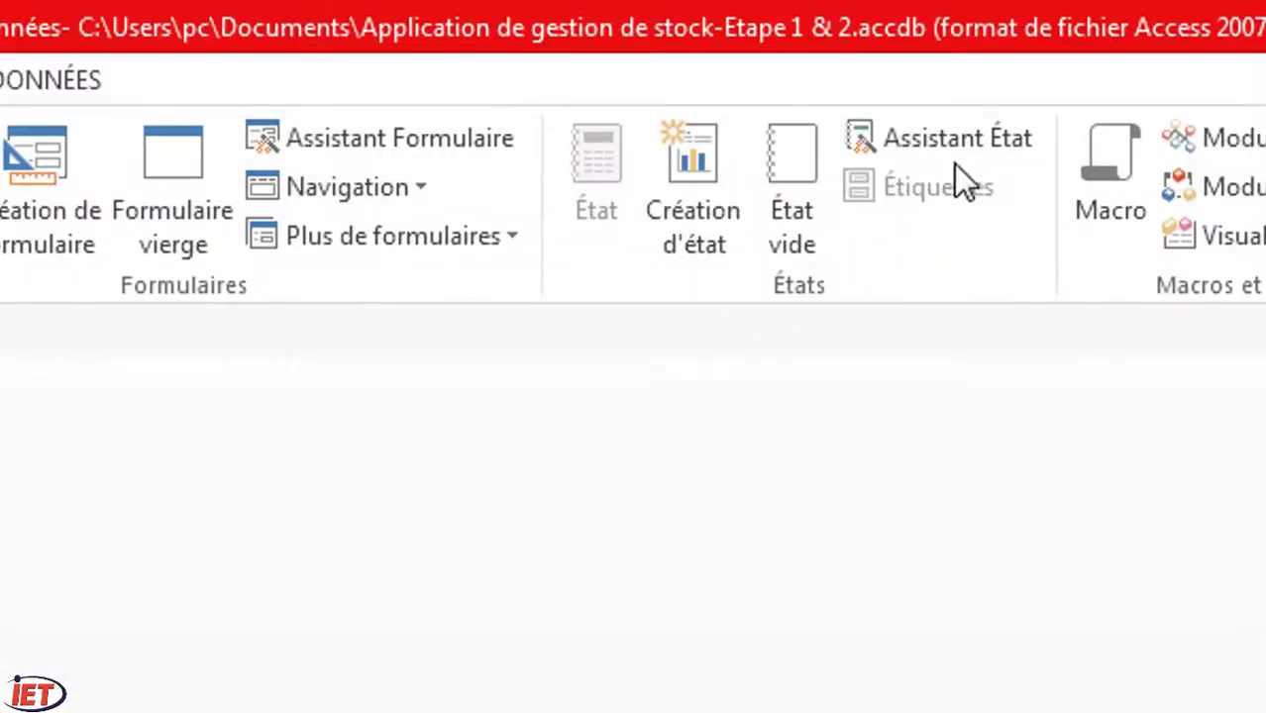
{"action": "left_click", "coordinate": [930, 144]}
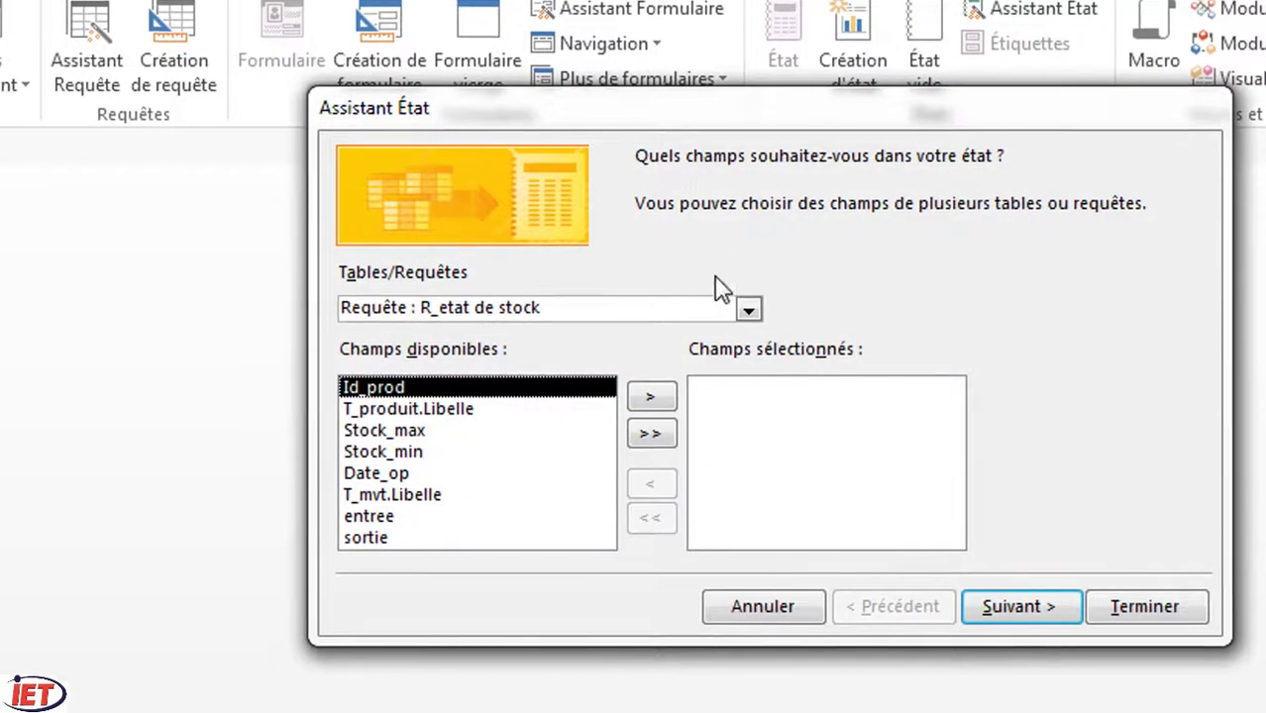
{"action": "left_click", "coordinate": [751, 312]}
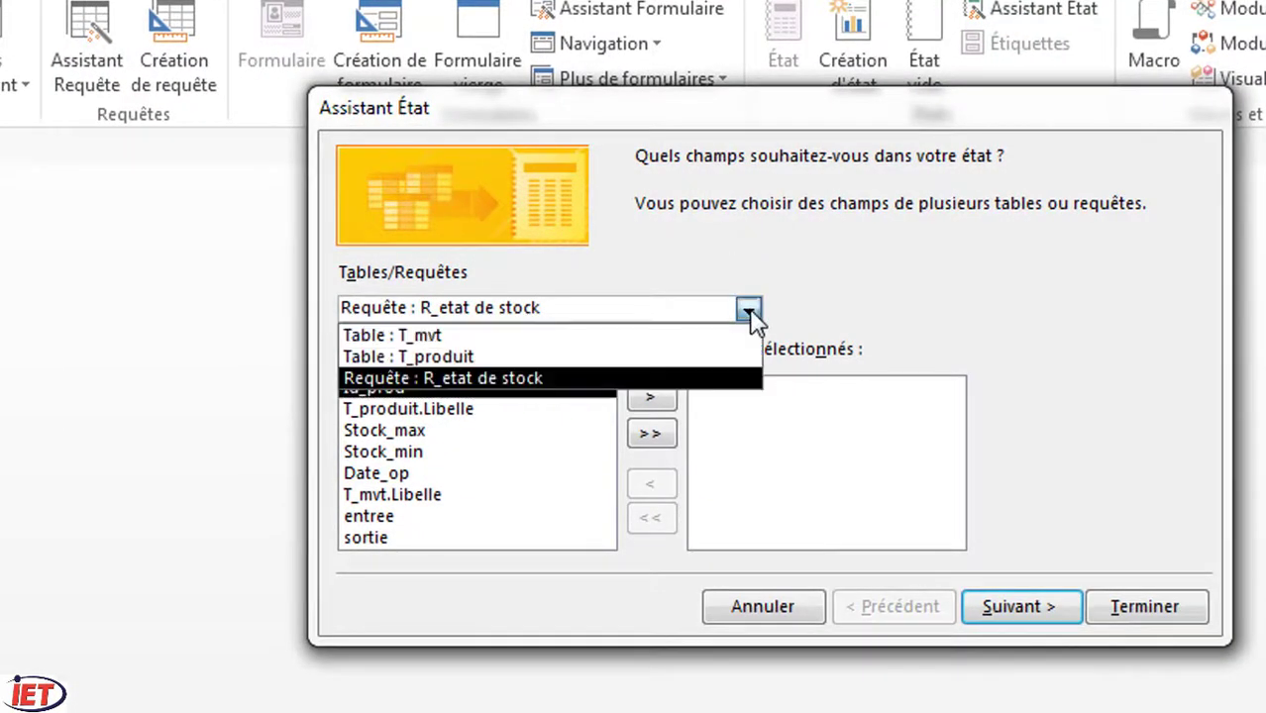
{"action": "left_click", "coordinate": [670, 378]}
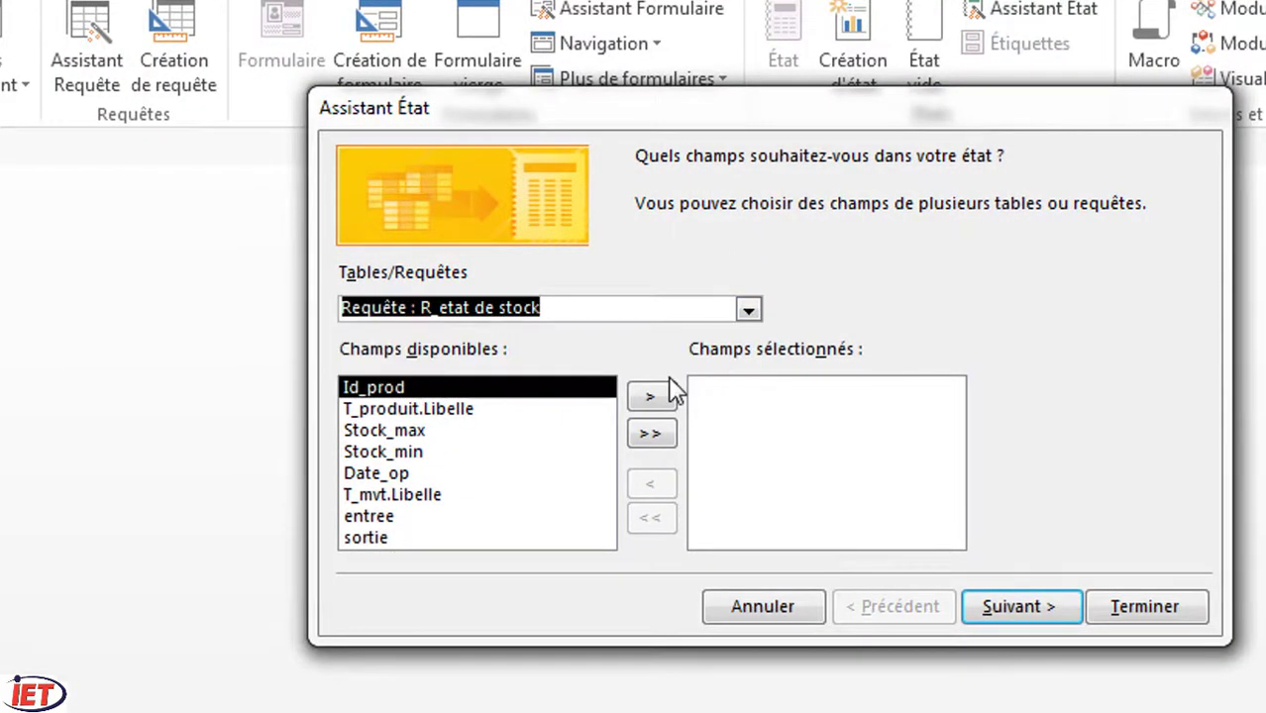
{"action": "left_click", "coordinate": [651, 435]}
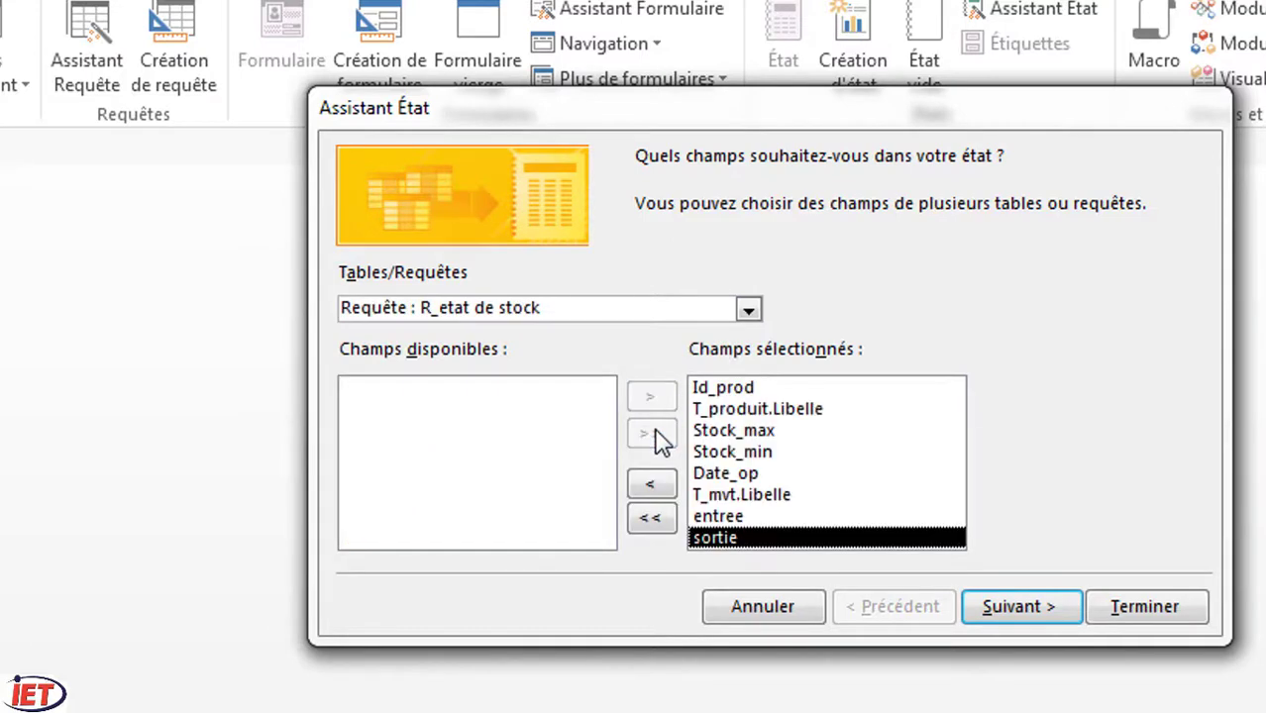
{"action": "left_click", "coordinate": [1016, 616]}
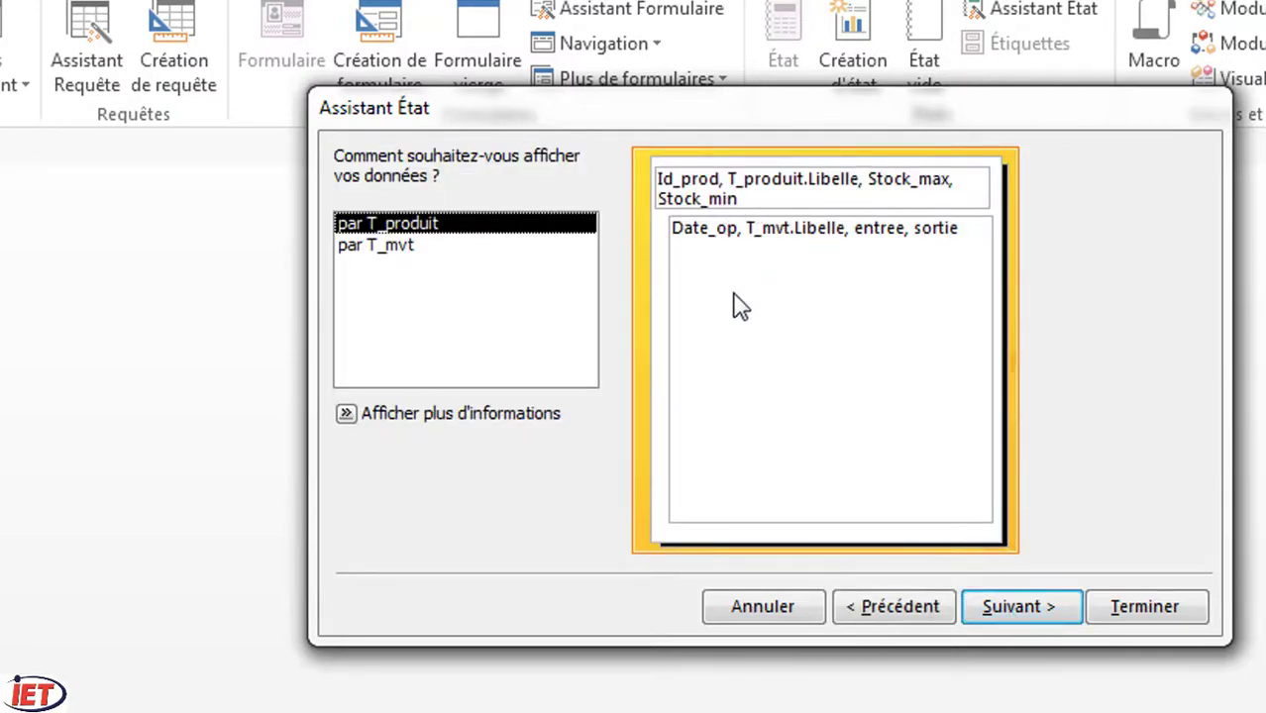
Step: Organize the report by T_produit without extra grouping, sort by Date_op ascending, and keep the Échelonné layout in portrait
{"action": "left_click", "coordinate": [1023, 624]}
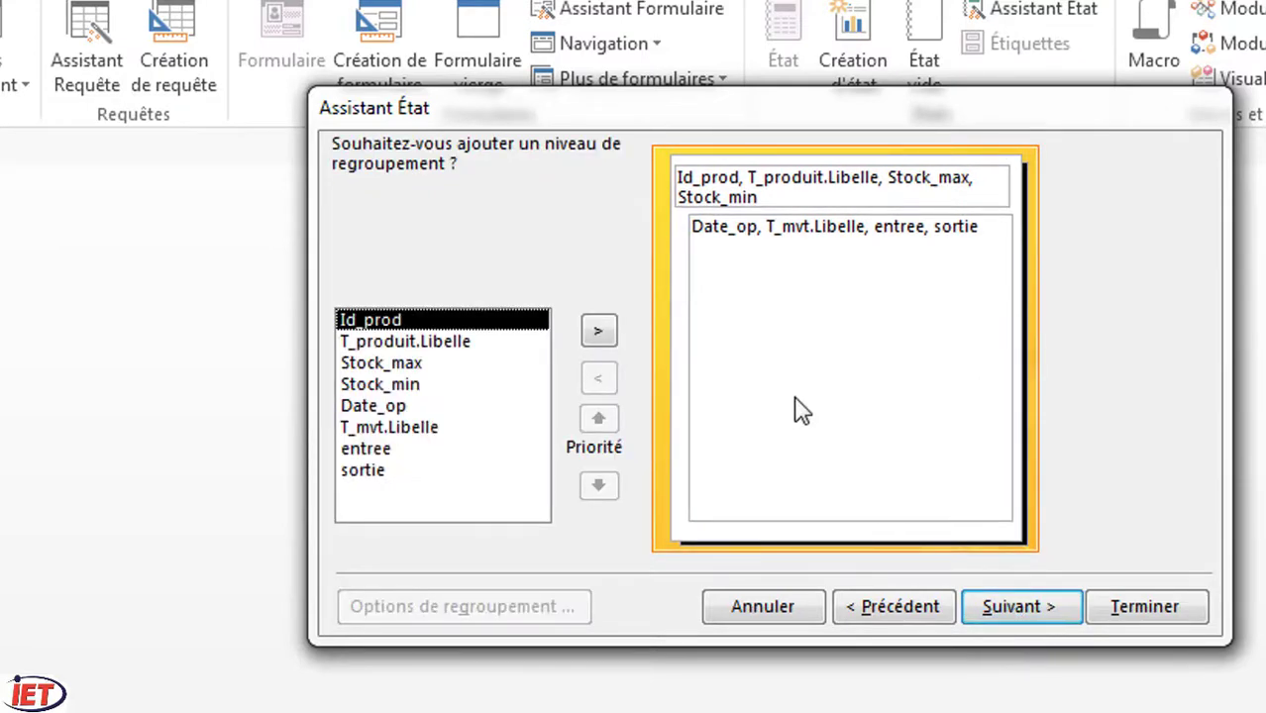
{"action": "left_click", "coordinate": [1005, 604]}
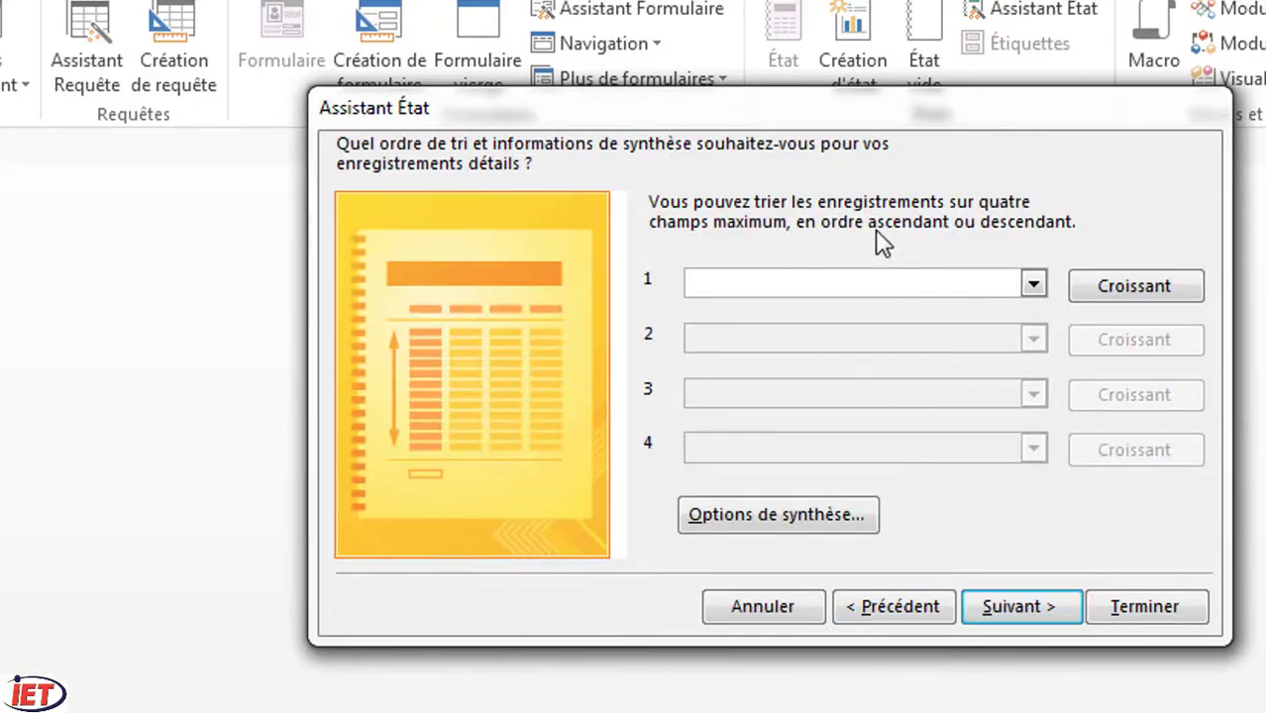
{"action": "left_click", "coordinate": [1033, 285]}
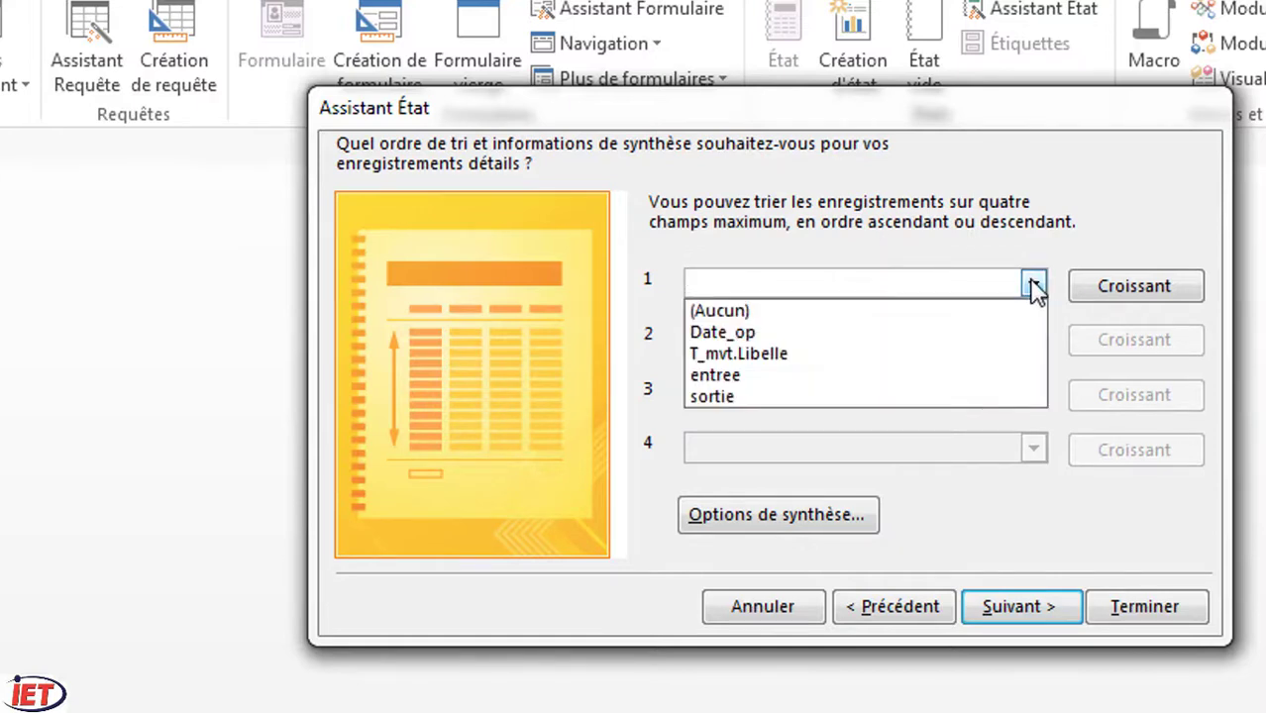
{"action": "left_click", "coordinate": [898, 333]}
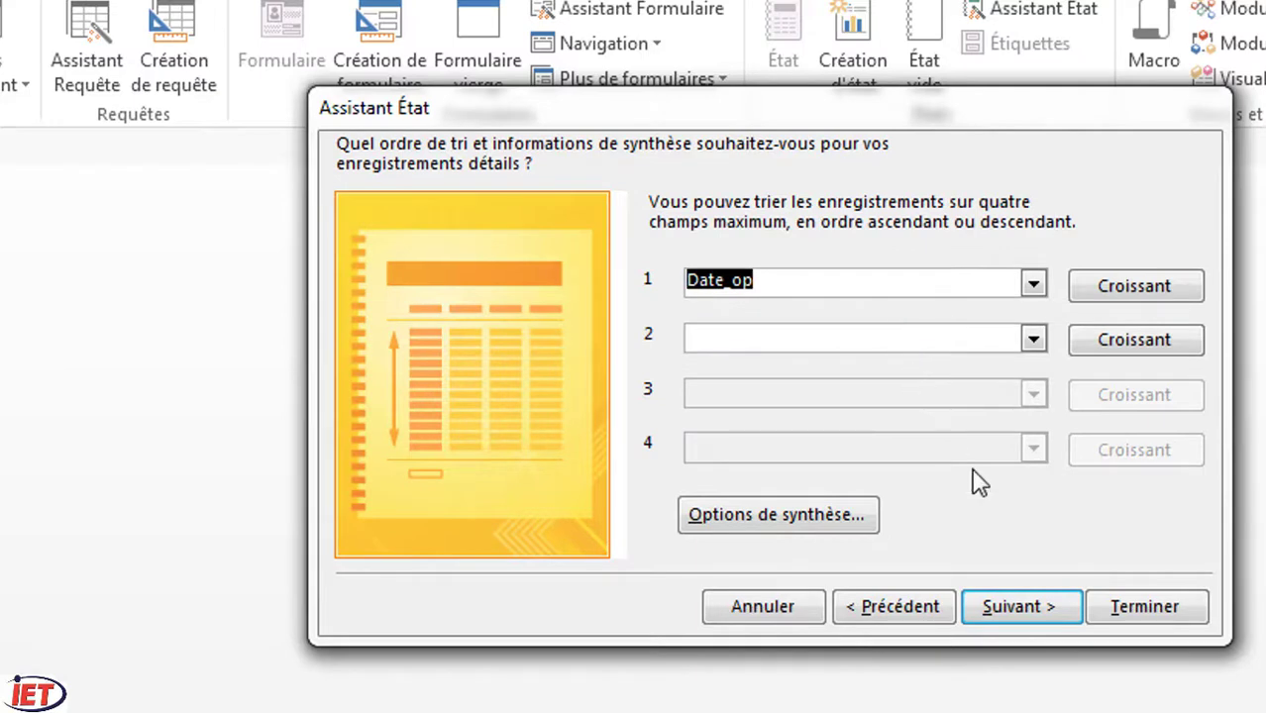
{"action": "left_click", "coordinate": [1018, 605]}
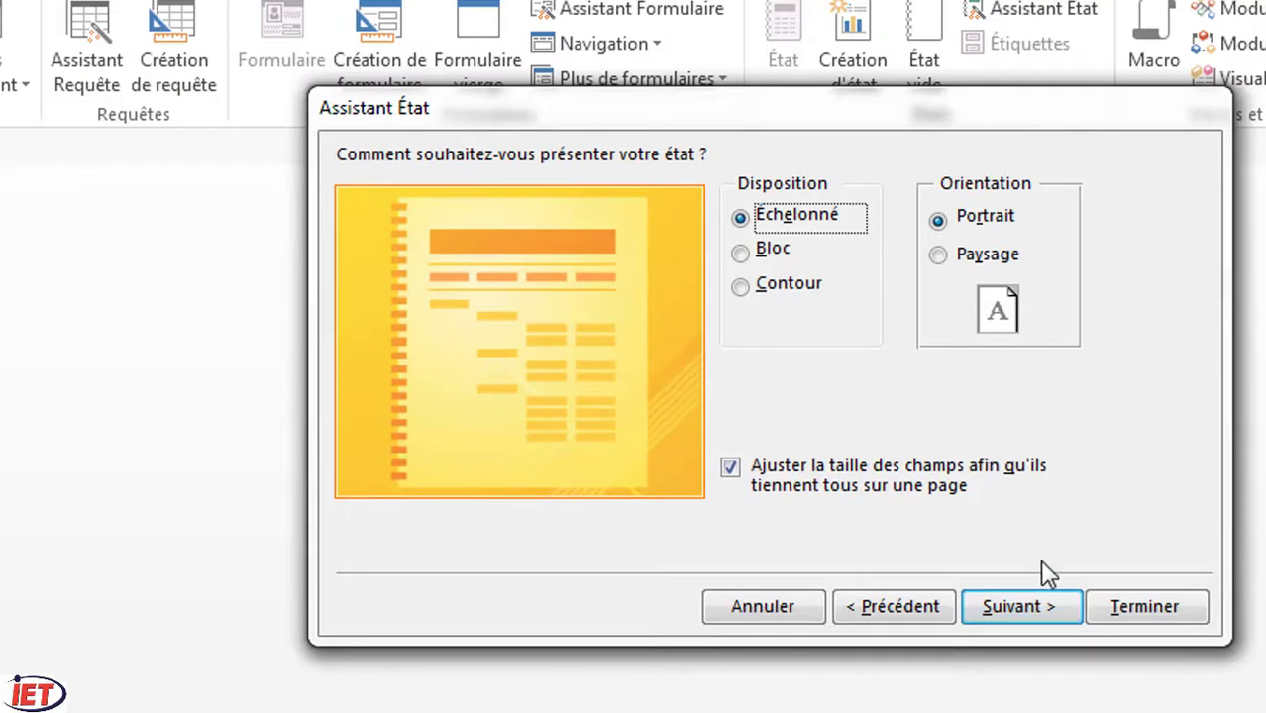
{"action": "left_click", "coordinate": [1018, 606]}
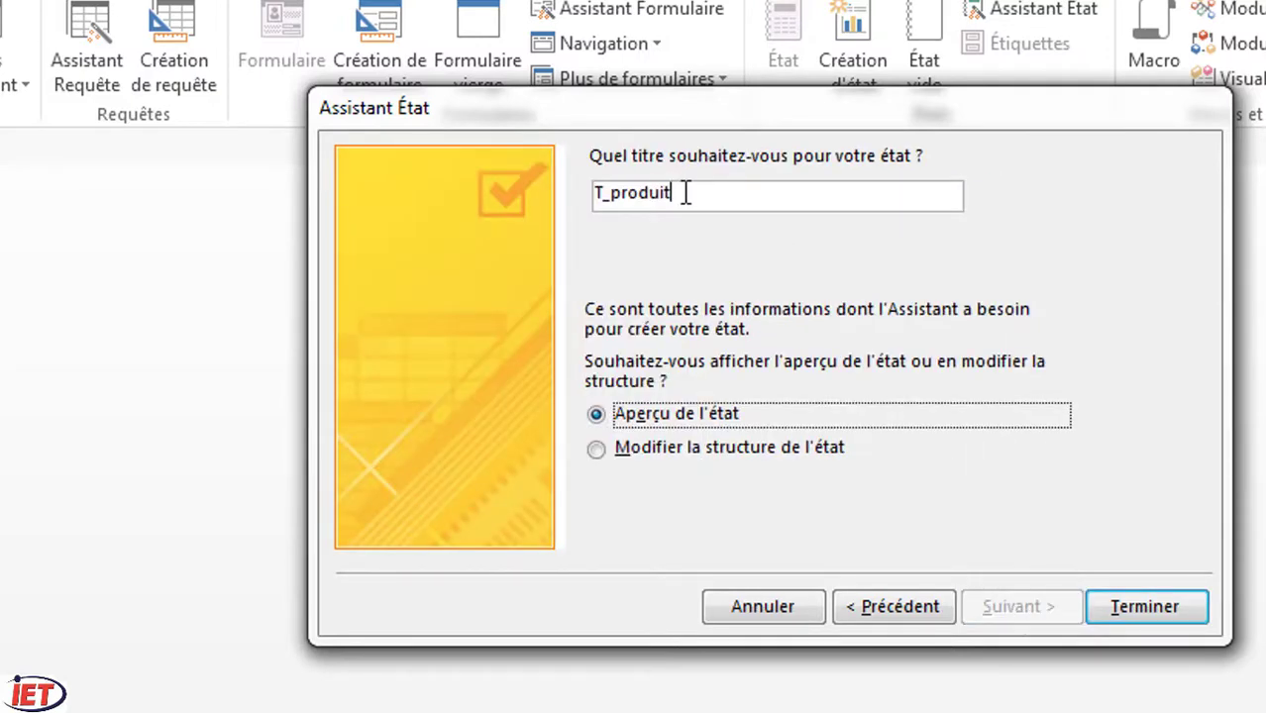
Step: Title the report "Etat_fiche stock", finish the wizard and preview the report for product code P1
{"action": "left_click_drag", "start_coordinate": [685, 193], "coordinate": [560, 192]}
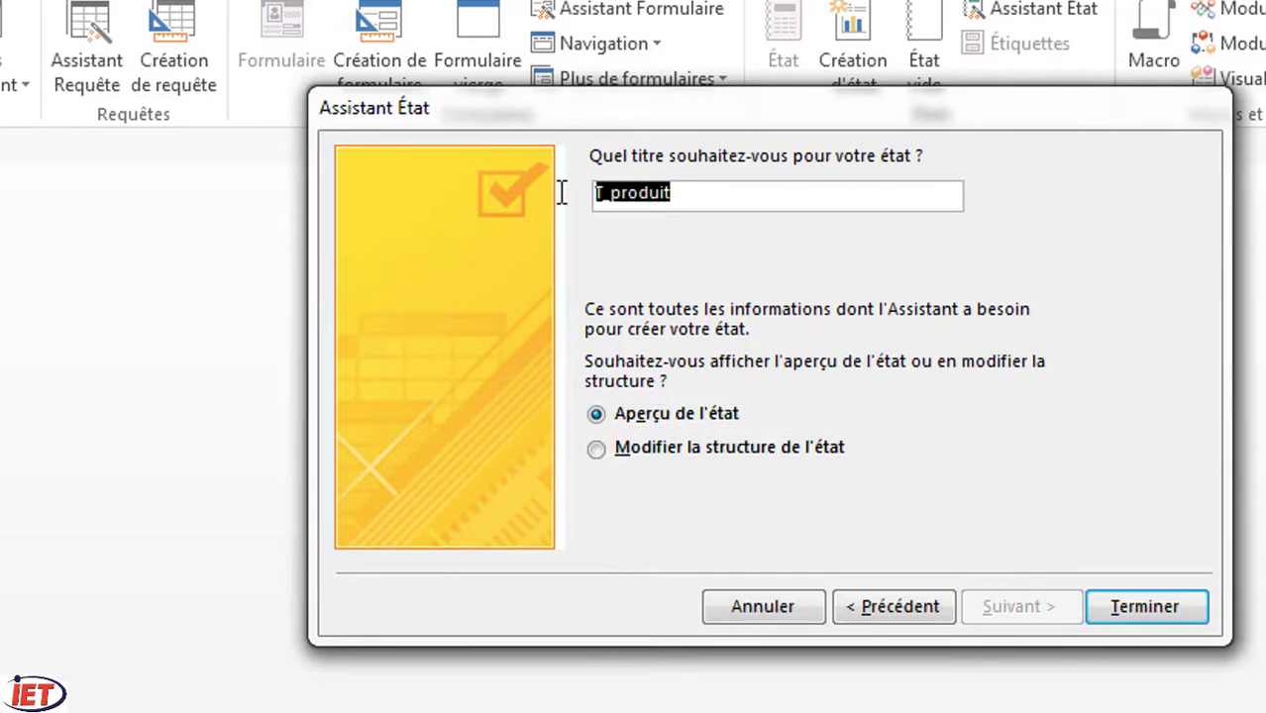
{"action": "type", "text": "Etat_fiche stock"}
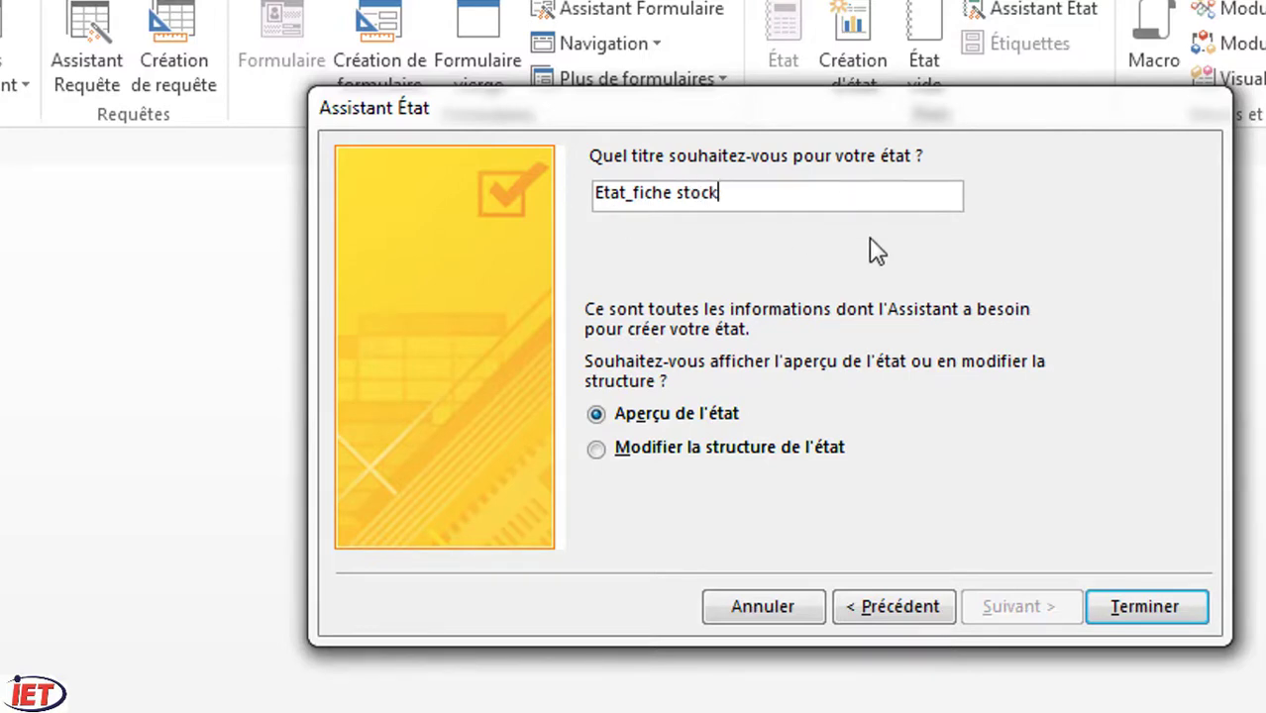
{"action": "left_click", "coordinate": [1134, 614]}
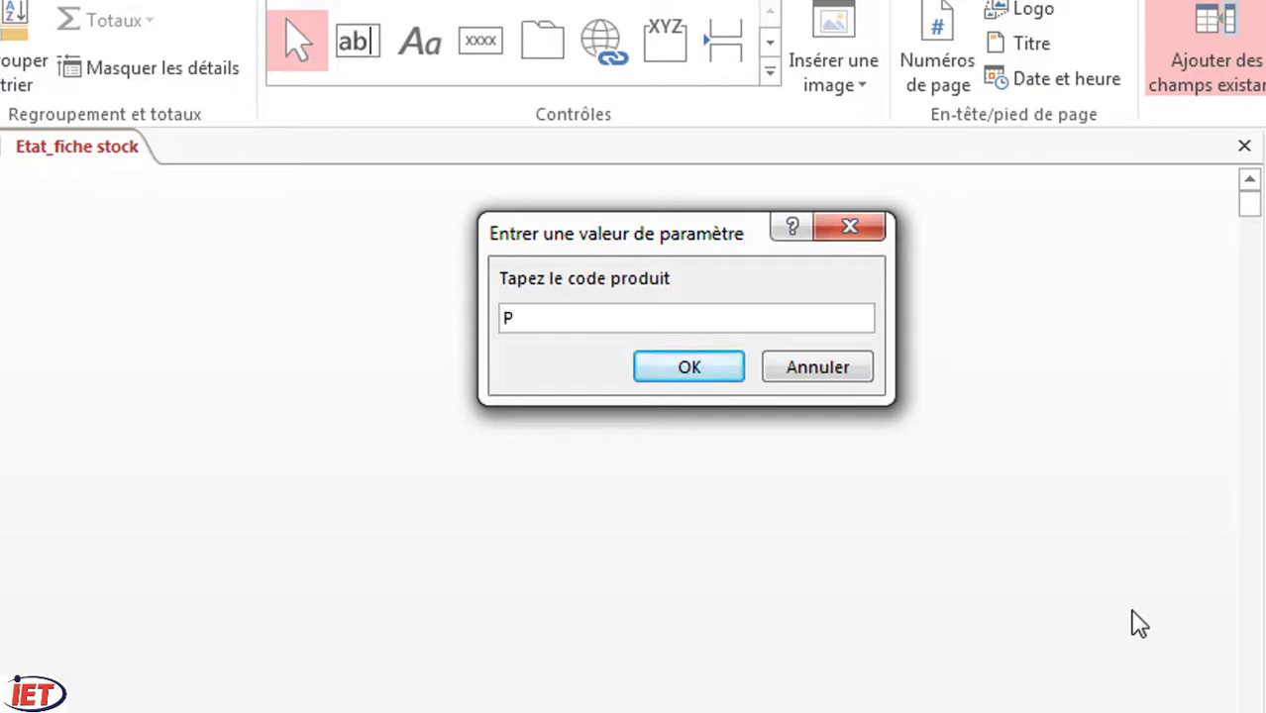
{"action": "left_click", "coordinate": [682, 369]}
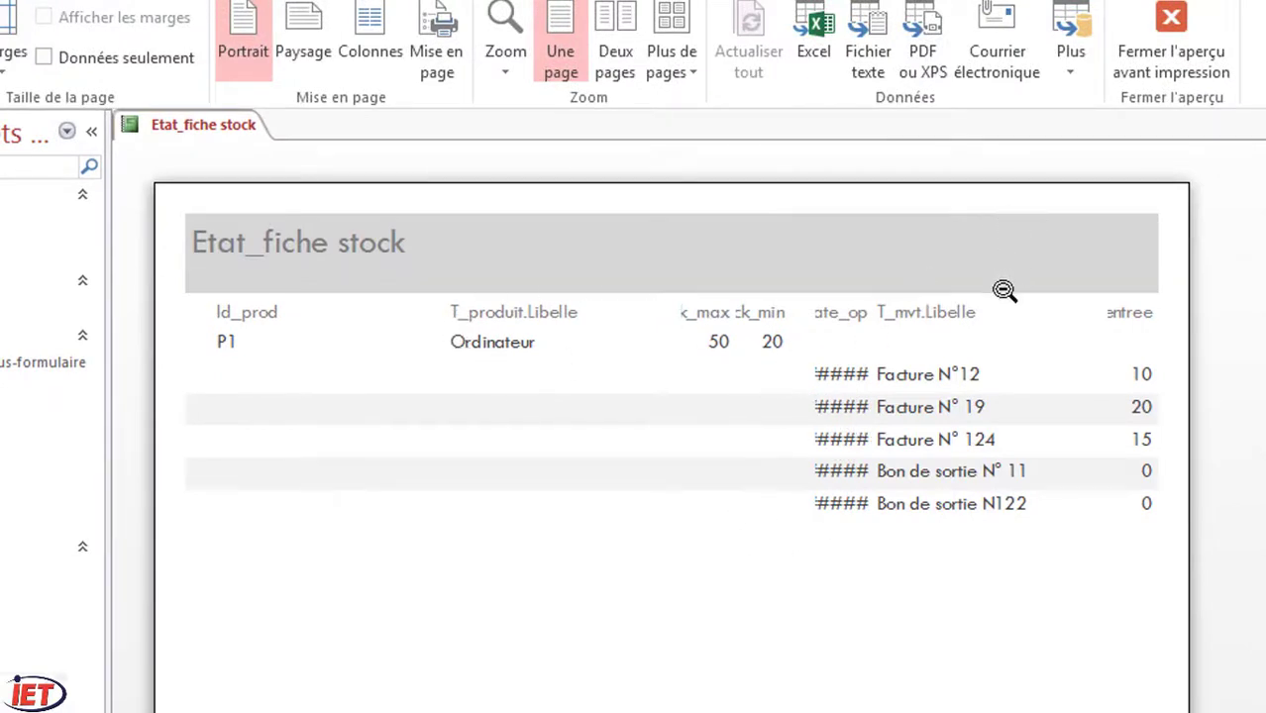
Step: In design view, enlarge the Id_prod group header to about 2.3 cm and stack Id_prod above T_produit.Libelle, with their labels beside them
{"action": "left_click", "coordinate": [1106, 63]}
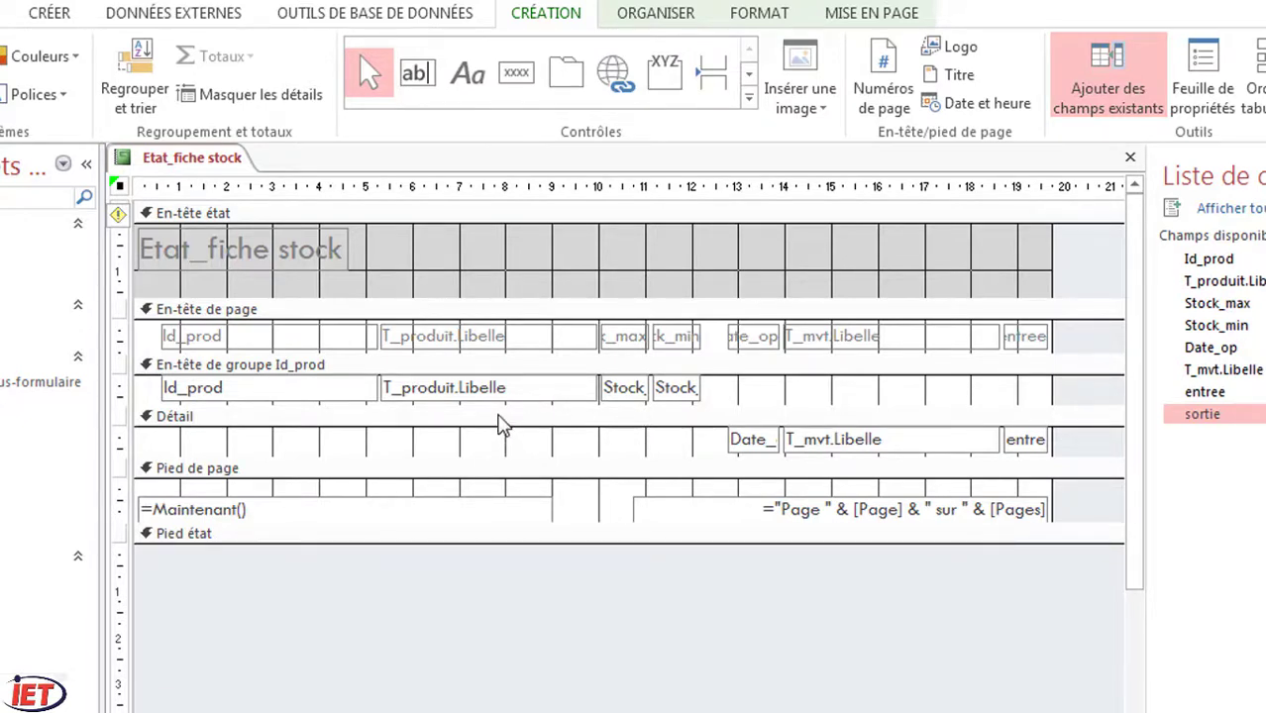
{"action": "left_click_drag", "start_coordinate": [495, 402], "coordinate": [490, 491]}
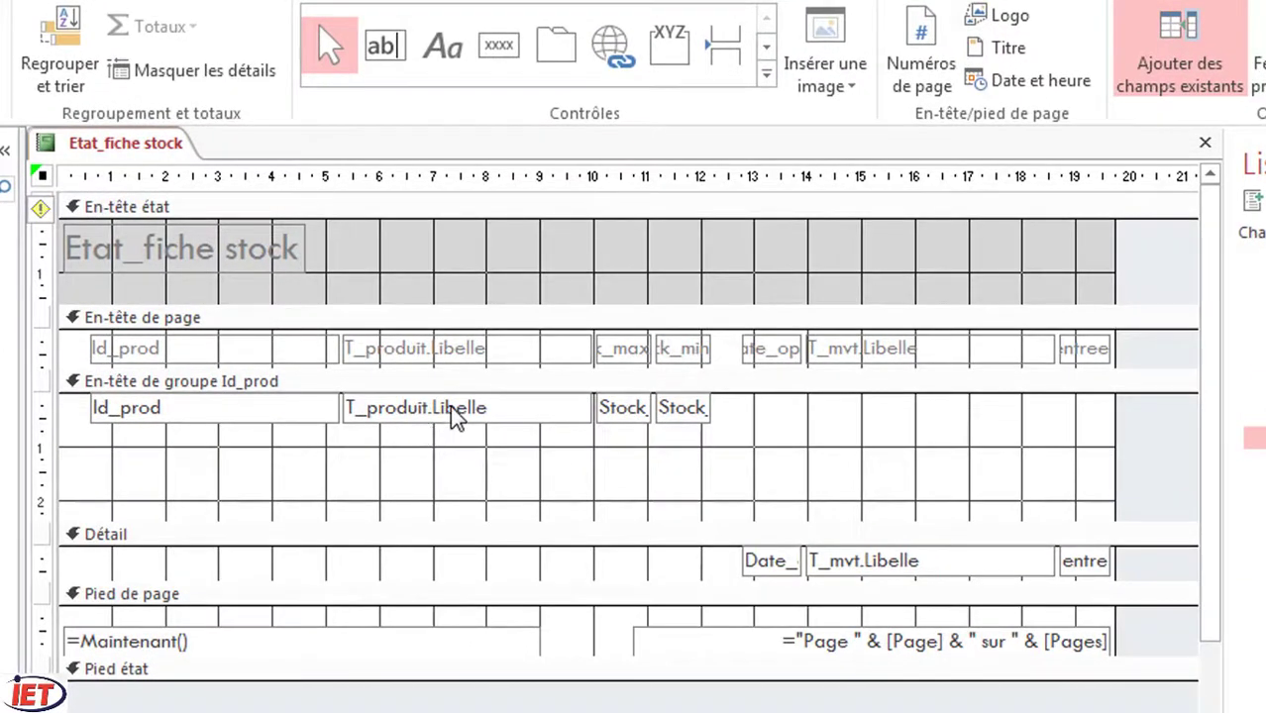
{"action": "left_click_drag", "start_coordinate": [450, 407], "coordinate": [454, 466]}
{"action": "left_click_drag", "start_coordinate": [292, 404], "coordinate": [537, 407]}
{"action": "left_click_drag", "start_coordinate": [501, 474], "coordinate": [495, 447]}
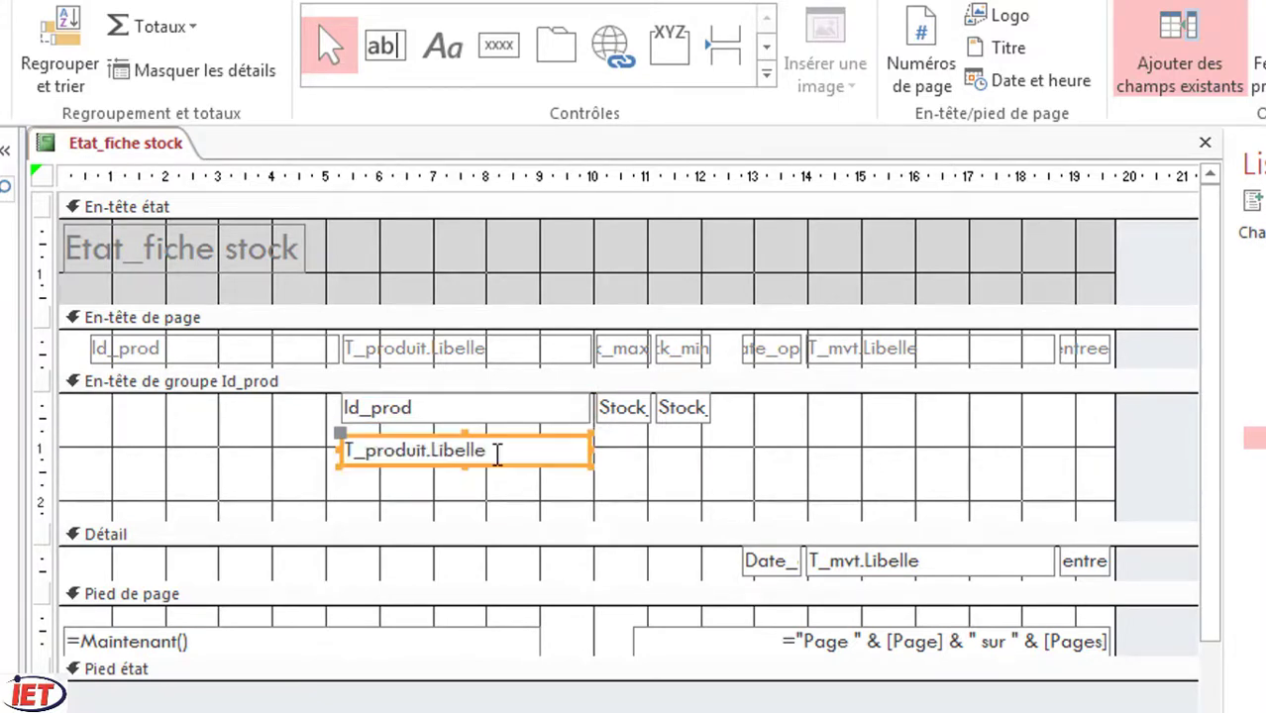
{"action": "left_click_drag", "start_coordinate": [246, 351], "coordinate": [212, 404]}
{"action": "left_click_drag", "start_coordinate": [380, 355], "coordinate": [113, 446]}
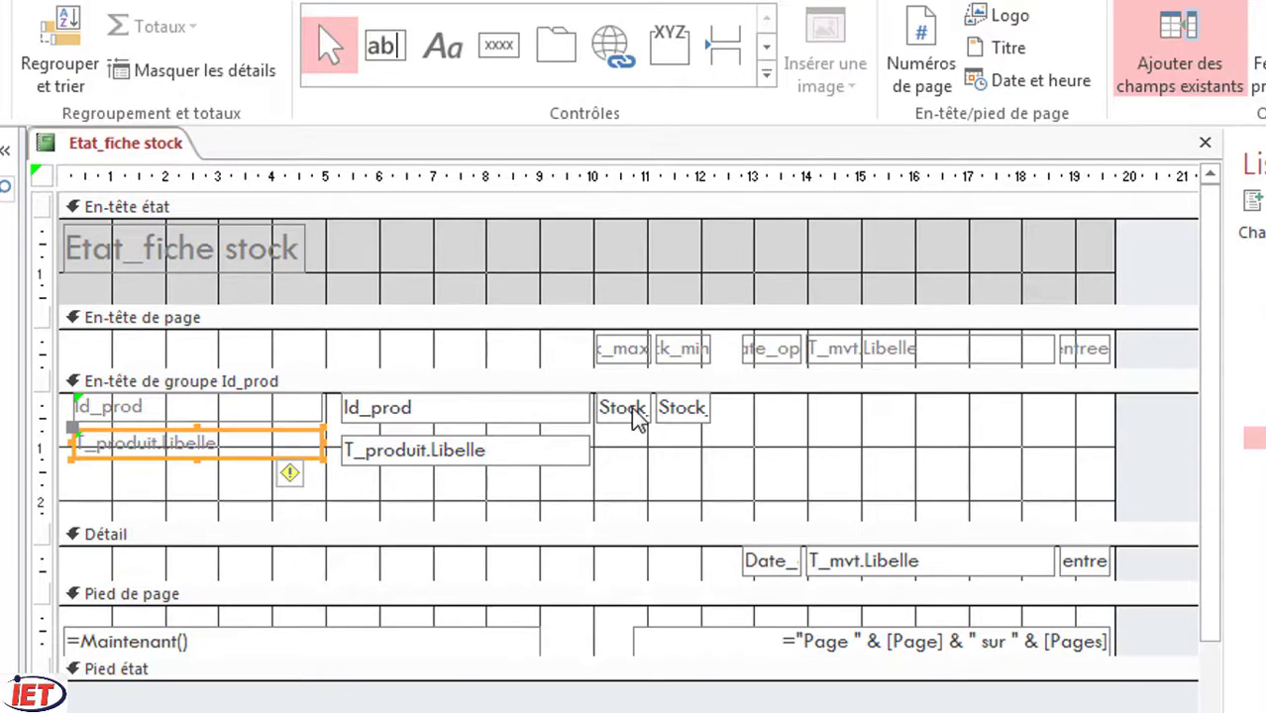
Step: Stack the Stock_max and Stock_min fields near the 15 cm mark of the group header and widen both to about 2 cm
{"action": "left_click_drag", "start_coordinate": [639, 410], "coordinate": [976, 407]}
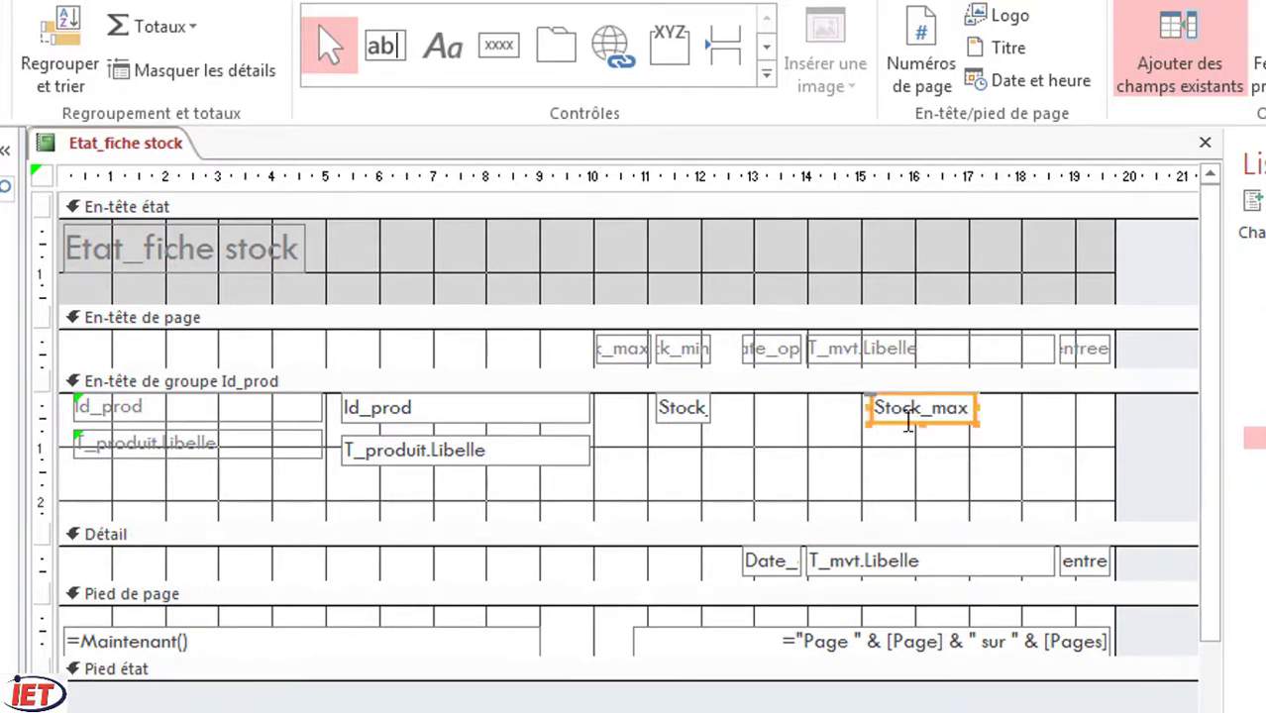
{"action": "left_click_drag", "start_coordinate": [697, 421], "coordinate": [910, 452]}
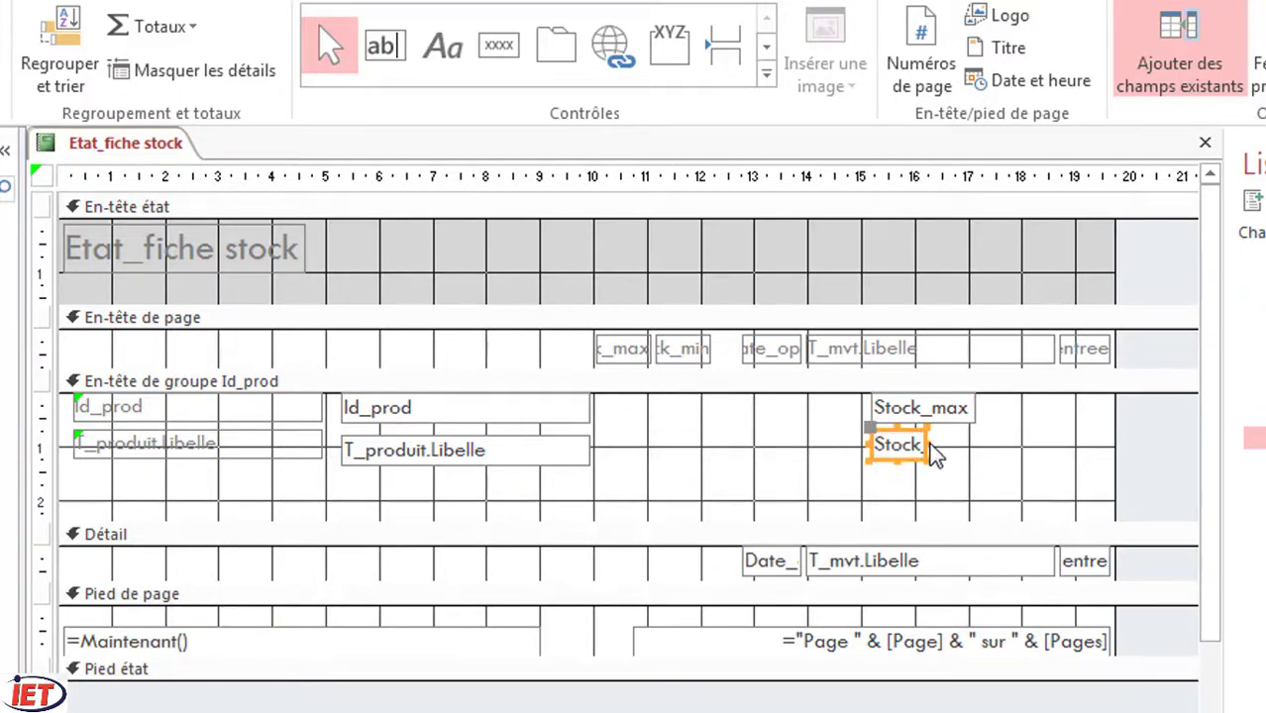
{"action": "left_click_drag", "start_coordinate": [928, 444], "coordinate": [977, 444]}
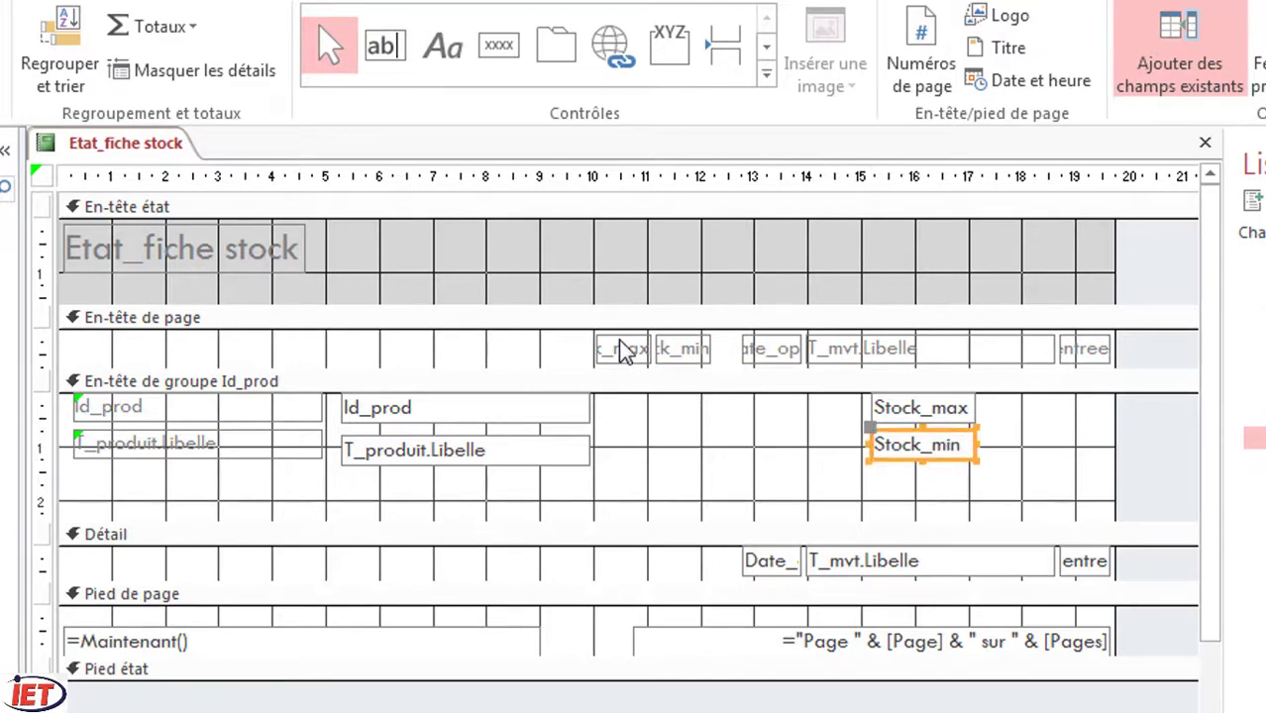
Step: Move the Stock_max and Stock_min labels from the page header to beside their fields and widen both to about 2 cm
{"action": "left_click", "coordinate": [733, 398]}
{"action": "left_click_drag", "start_coordinate": [733, 396], "coordinate": [846, 405]}
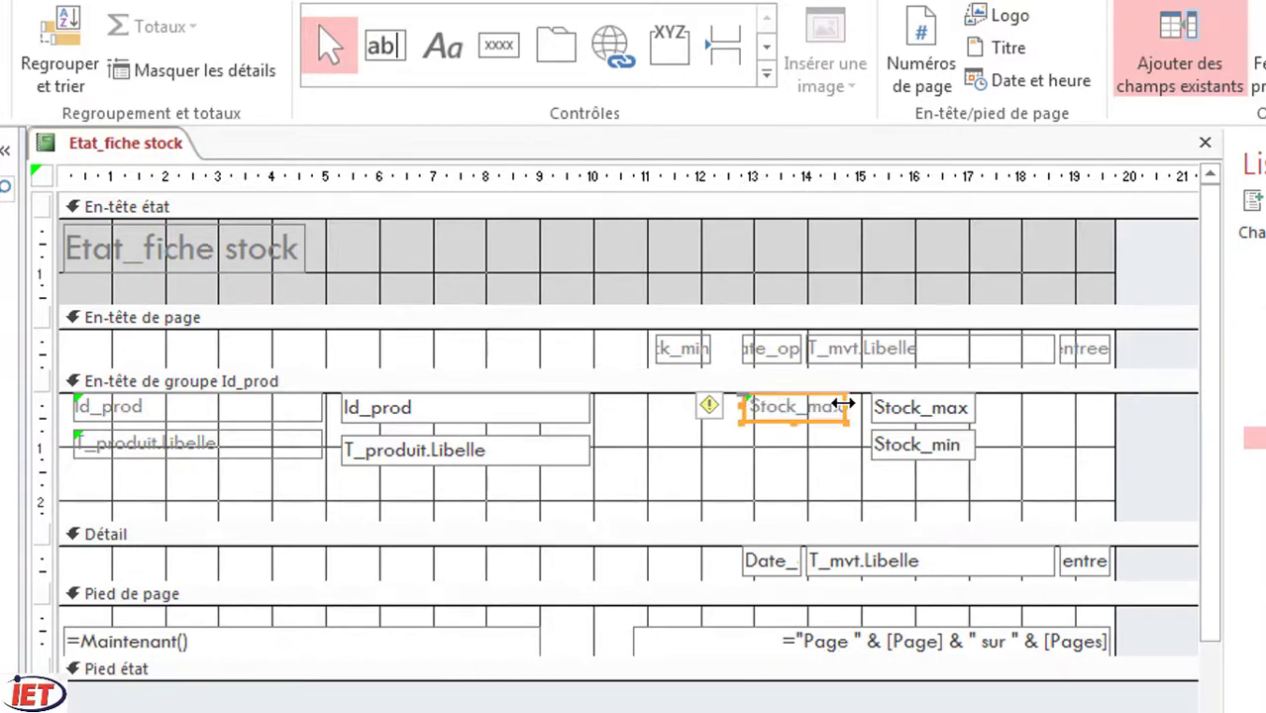
{"action": "left_click", "coordinate": [682, 350]}
{"action": "left_click_drag", "start_coordinate": [690, 363], "coordinate": [846, 448]}
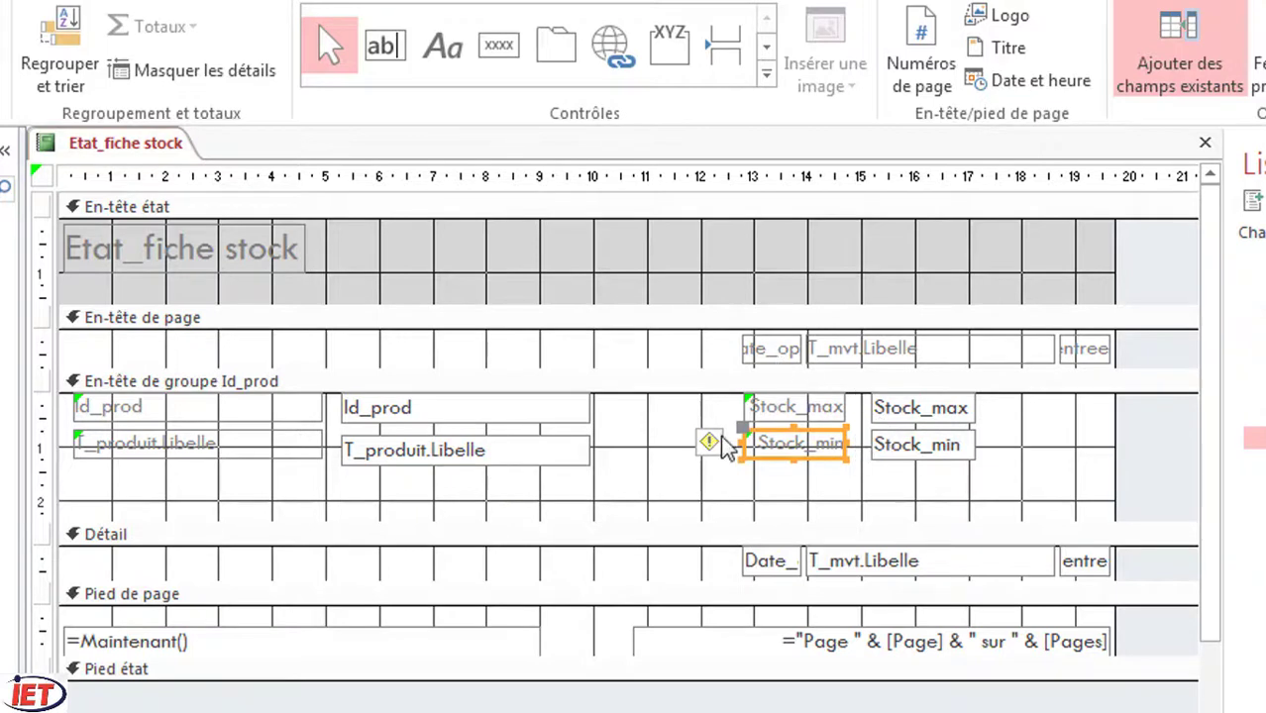
Step: Move the T_produit.Libelle field up slightly so it lines up with its label in the group header
{"action": "left_click", "coordinate": [492, 448]}
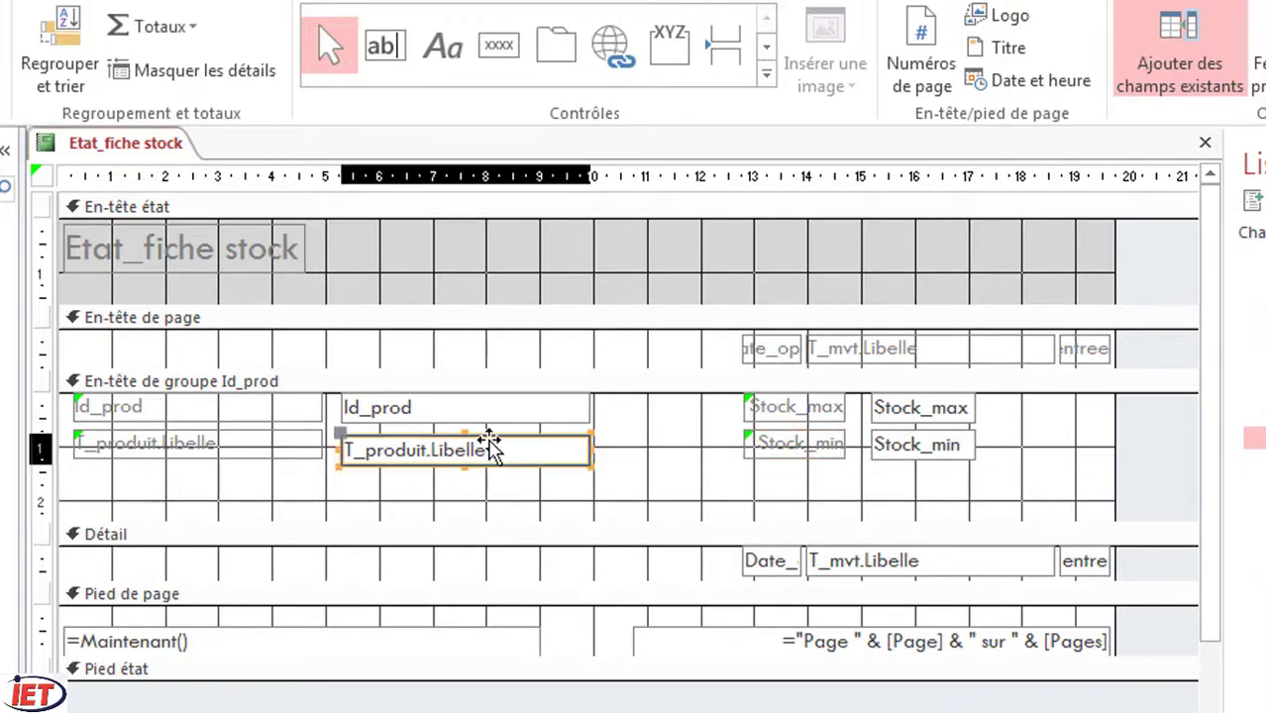
{"action": "left_click_drag", "start_coordinate": [492, 447], "coordinate": [492, 444]}
{"action": "left_click", "coordinate": [492, 444]}
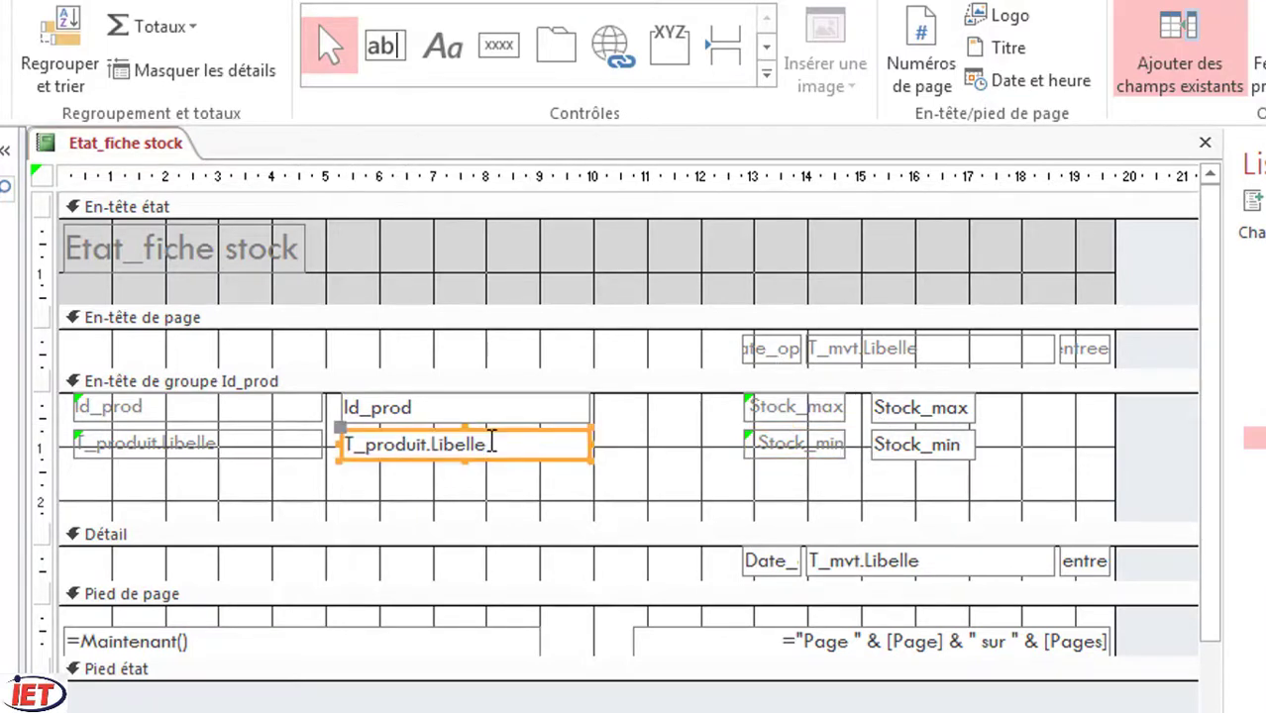
{"action": "left_click", "coordinate": [594, 482]}
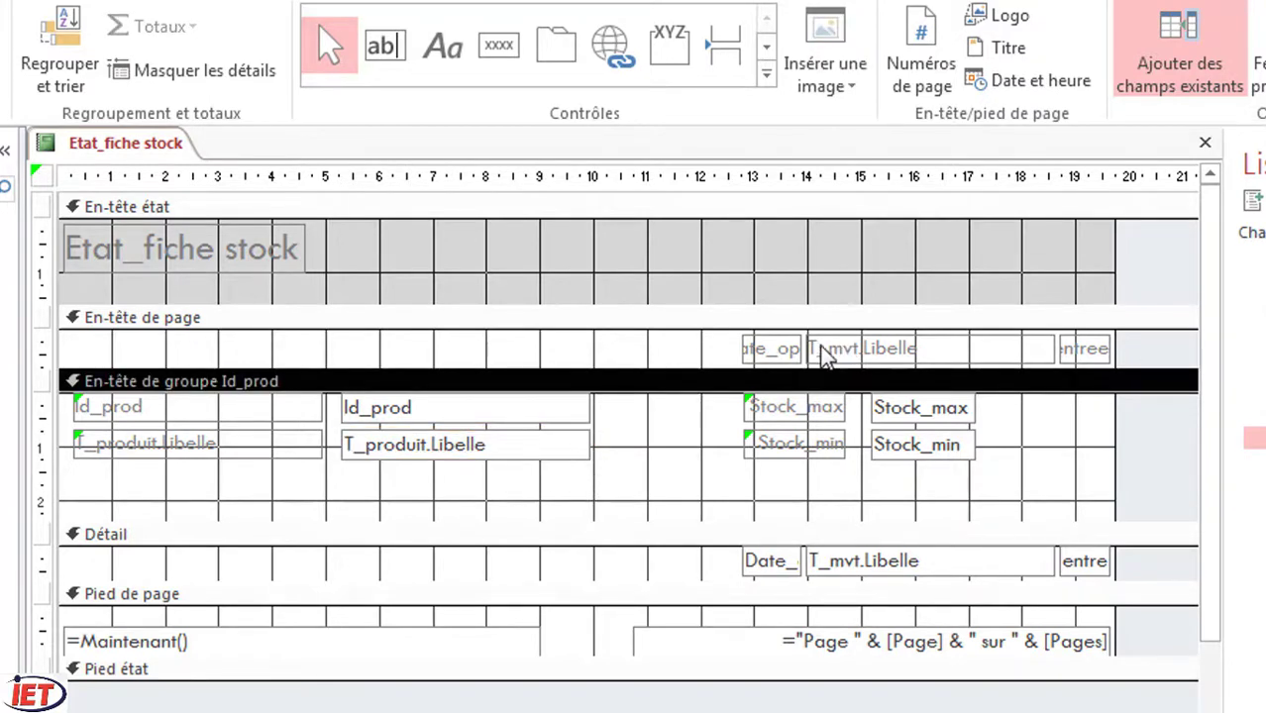
Step: Line up the Date_op, T_mvt.Libelle and entree labels along the group header's lower edge, with their fields aligned beneath in Détail
{"action": "left_click_drag", "start_coordinate": [787, 356], "coordinate": [196, 502]}
{"action": "left_click_drag", "start_coordinate": [773, 575], "coordinate": [195, 557]}
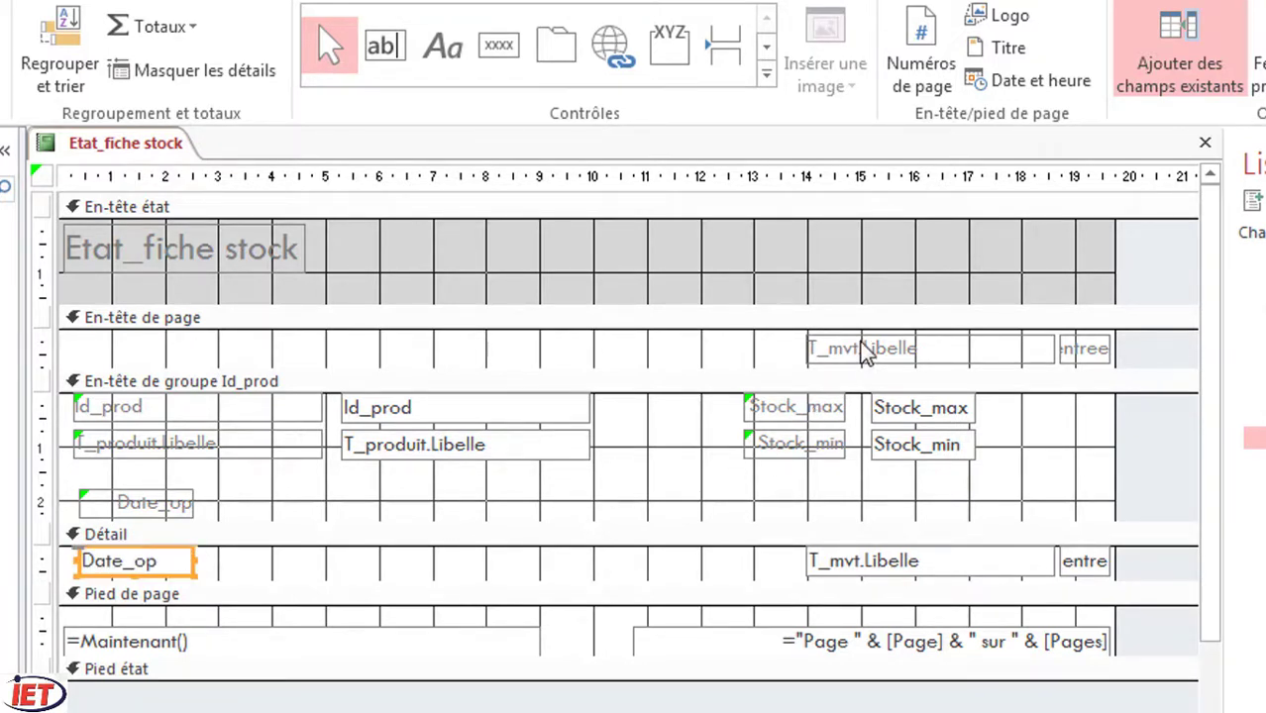
{"action": "left_click_drag", "start_coordinate": [837, 351], "coordinate": [230, 505]}
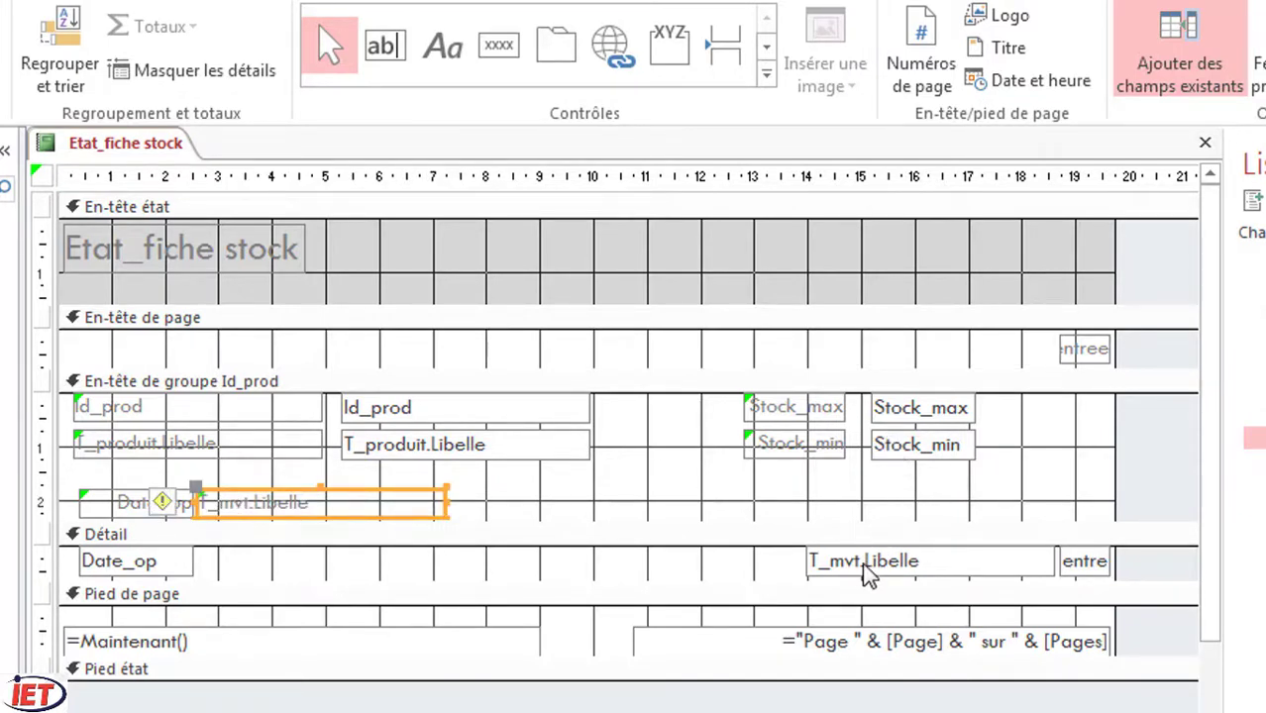
{"action": "left_click_drag", "start_coordinate": [867, 575], "coordinate": [344, 570]}
{"action": "left_click_drag", "start_coordinate": [270, 565], "coordinate": [260, 565]}
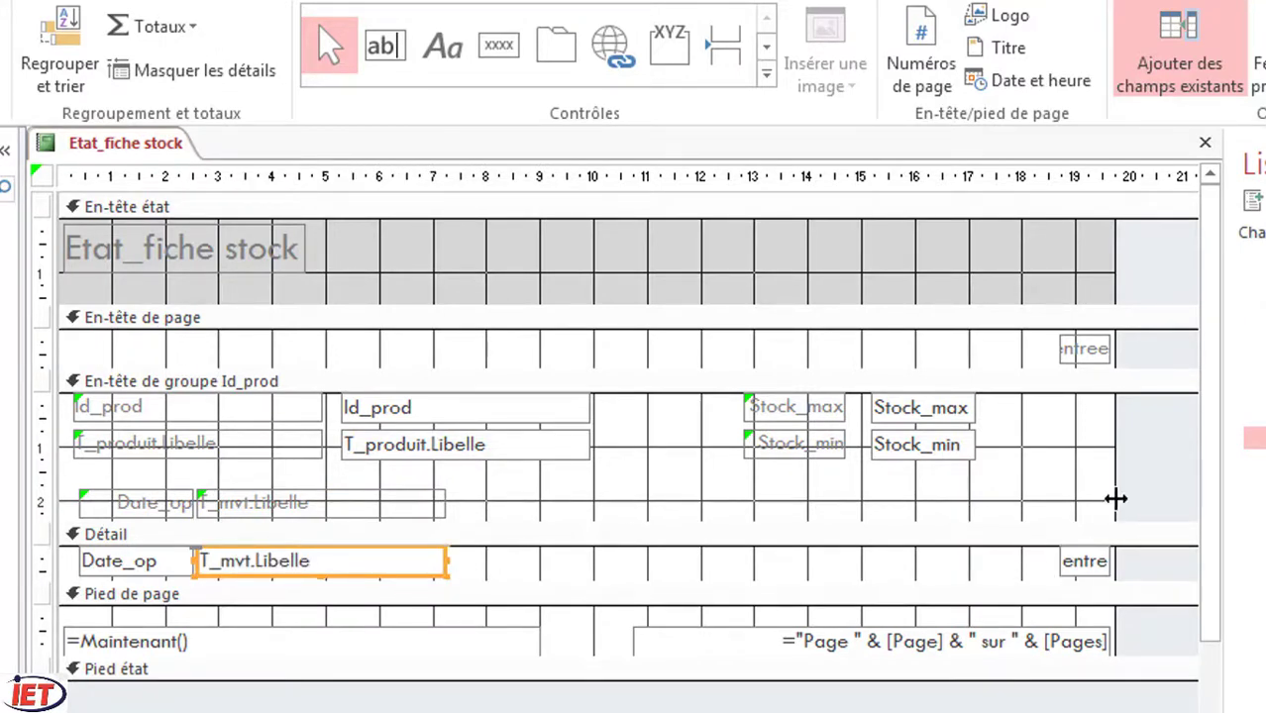
{"action": "left_click_drag", "start_coordinate": [1085, 359], "coordinate": [544, 506]}
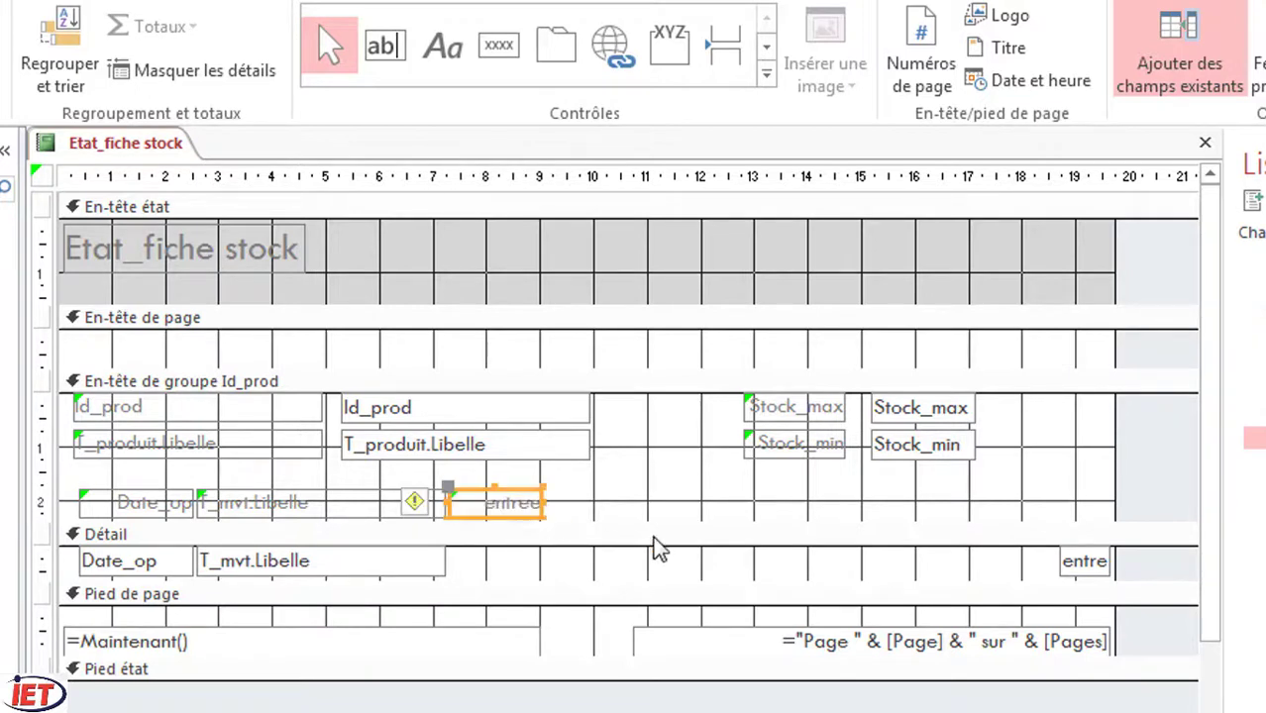
{"action": "left_click_drag", "start_coordinate": [1070, 561], "coordinate": [545, 561]}
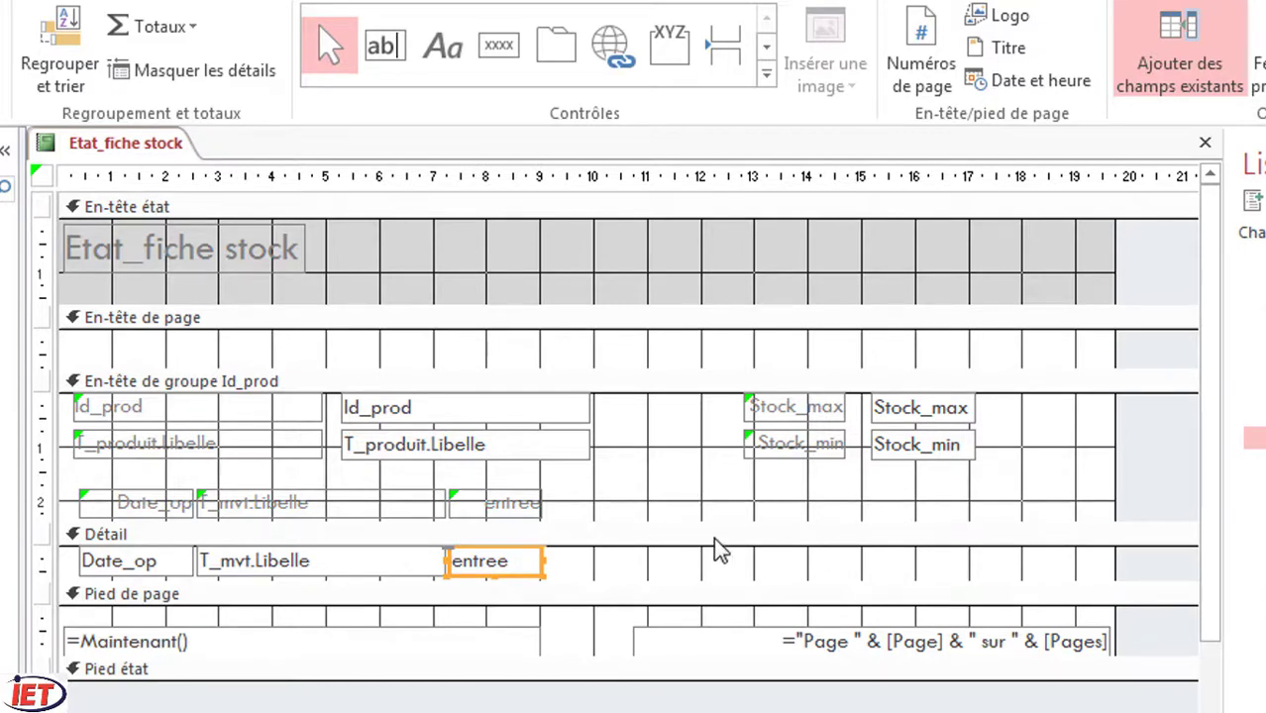
Step: Add the sortie field to the Détail section near the 16 cm mark
{"action": "left_click", "coordinate": [880, 509]}
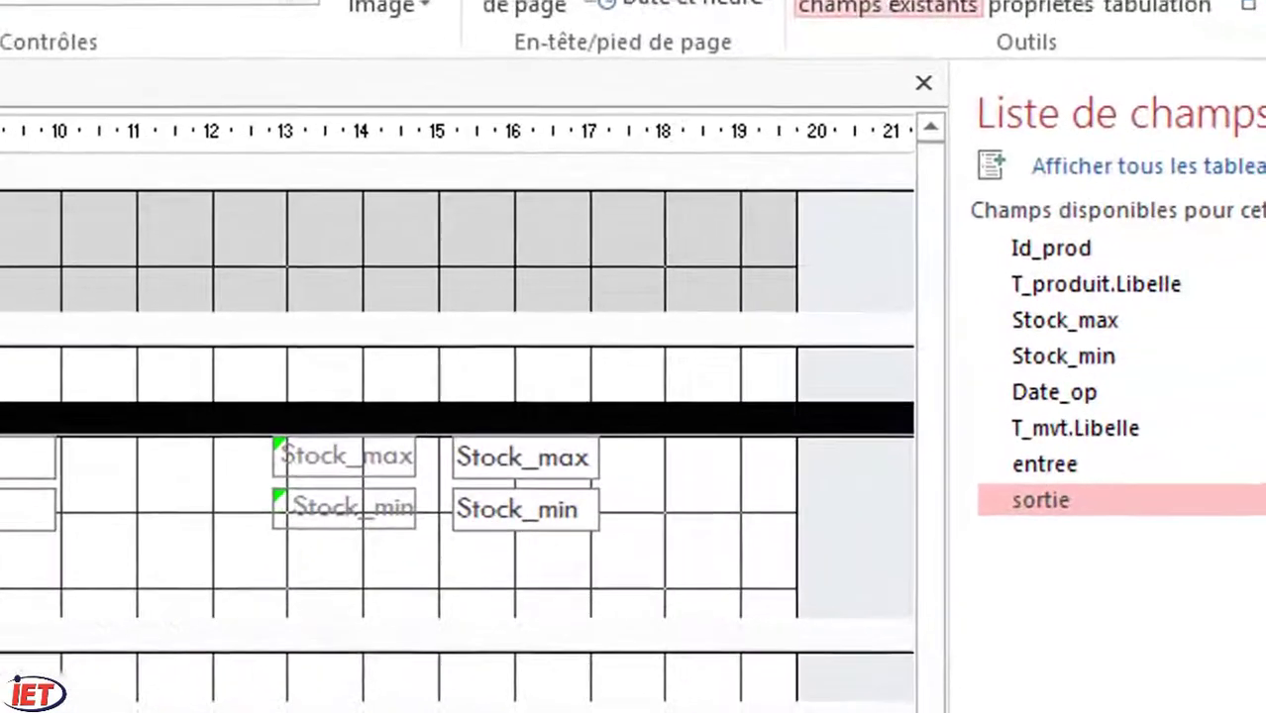
{"action": "scroll", "coordinate": [446, 416], "scroll_direction": "down", "scroll_amount": 3}
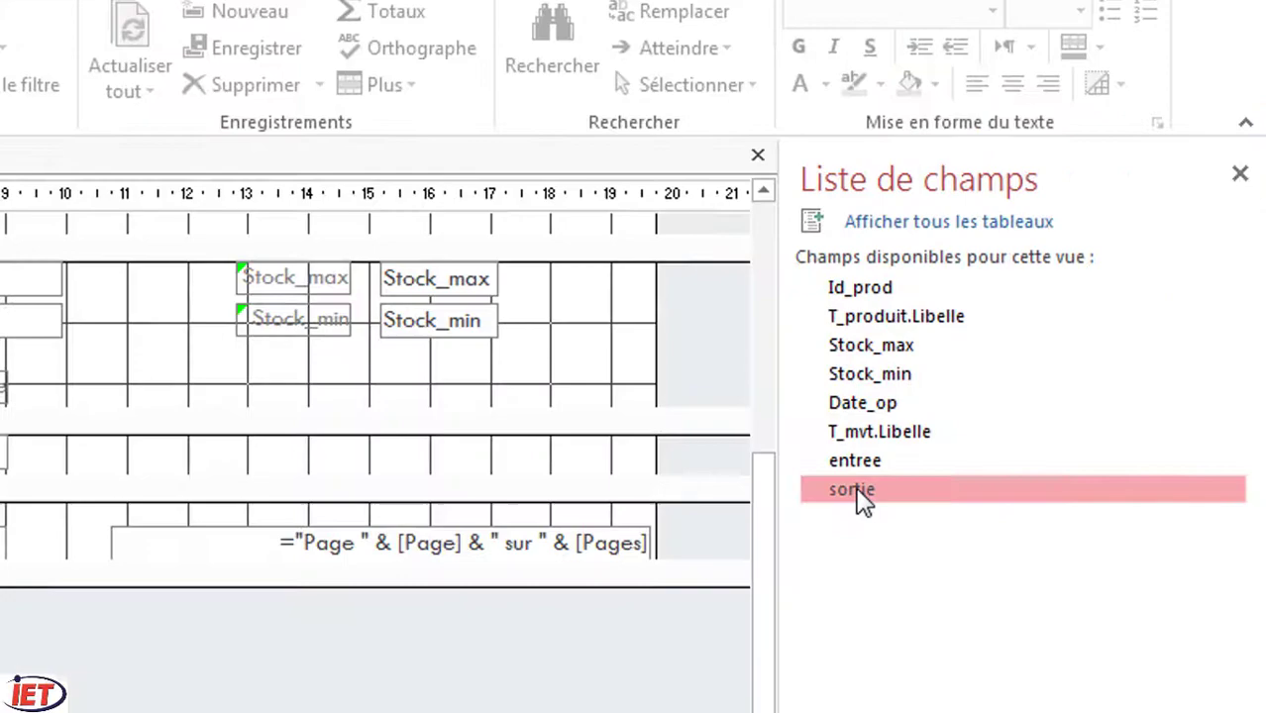
{"action": "left_click_drag", "start_coordinate": [860, 496], "coordinate": [440, 468]}
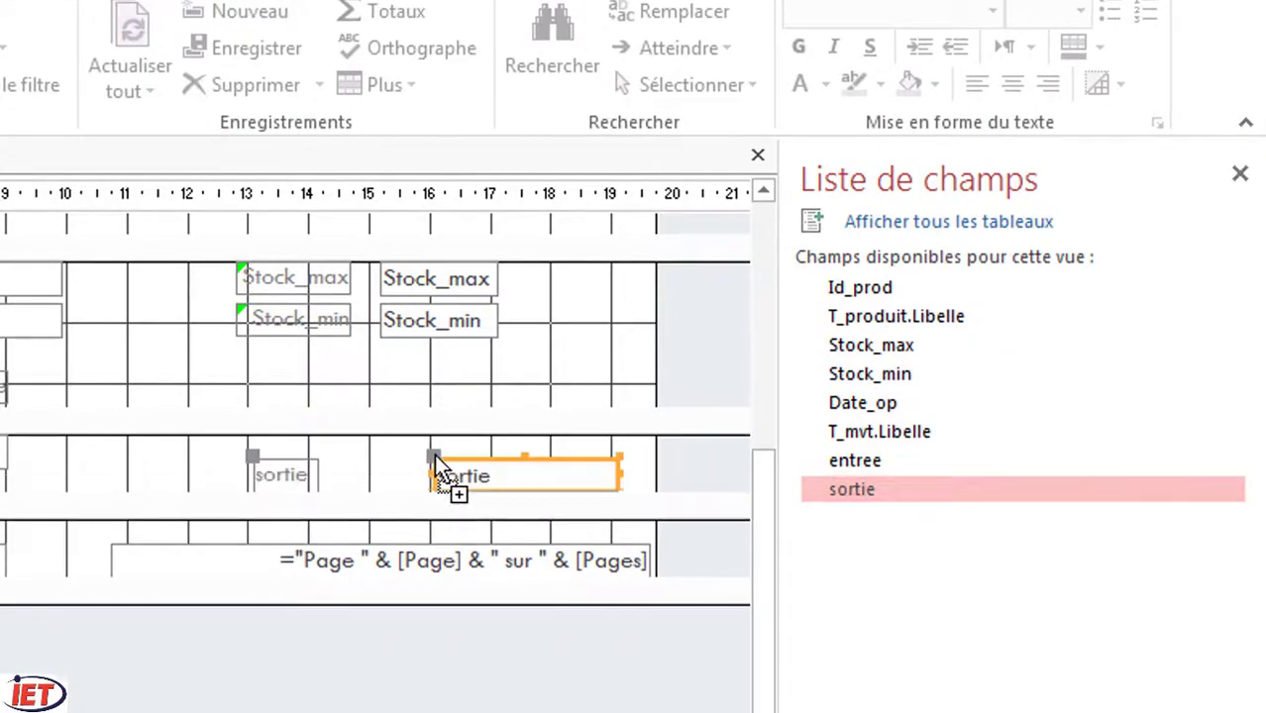
Step: Transfer the sortie label to the Id_prod group header, directly beside the entree label, and widen it to about 1.8 cm
{"action": "left_click", "coordinate": [455, 388]}
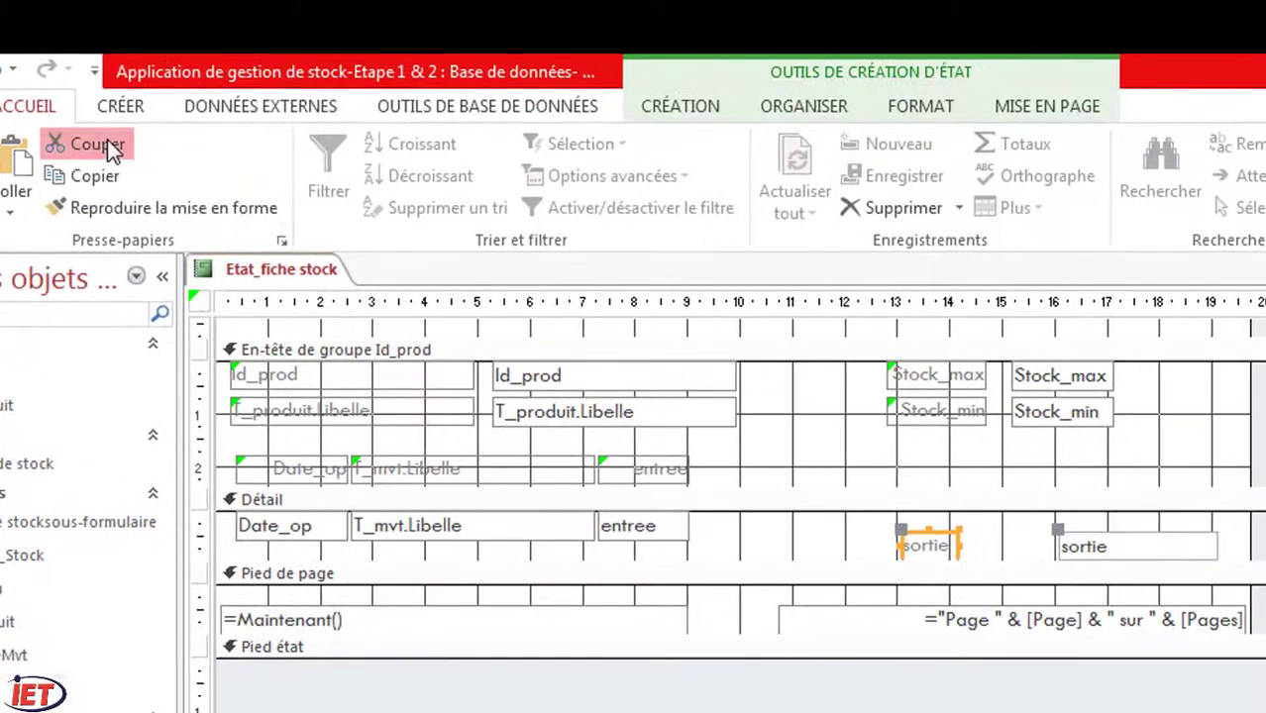
{"action": "left_click", "coordinate": [109, 147]}
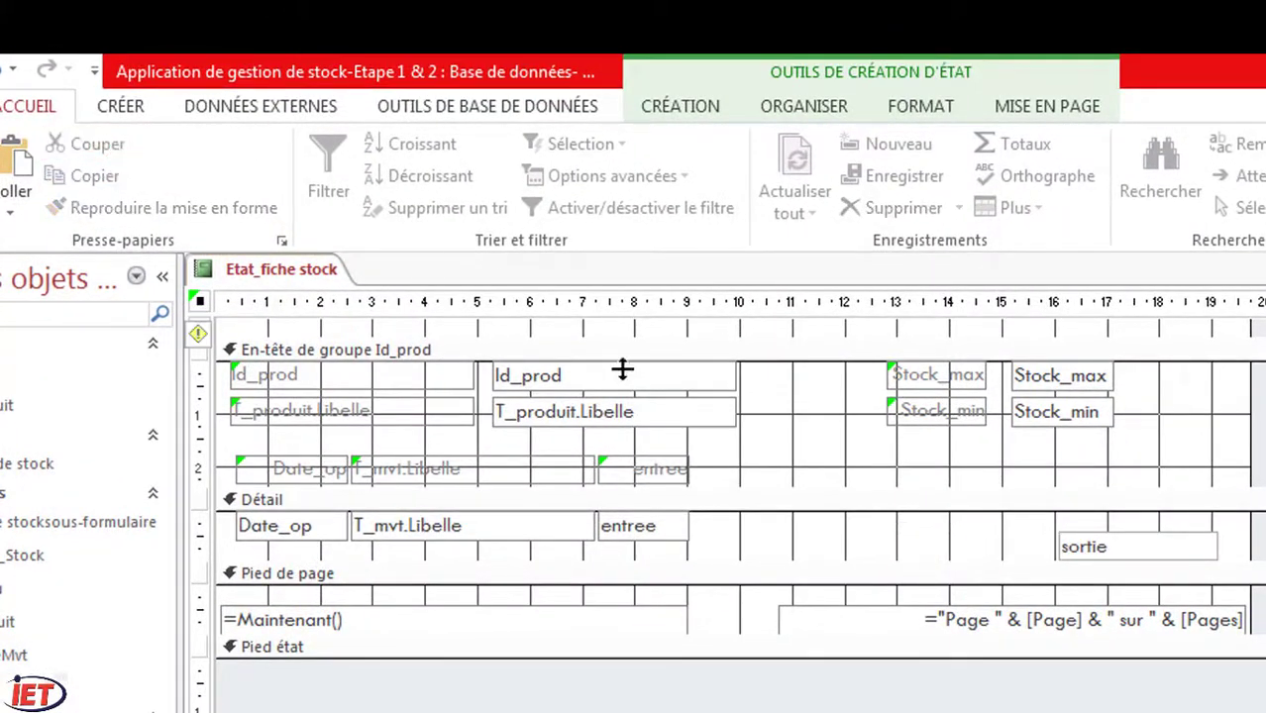
{"action": "left_click", "coordinate": [814, 468]}
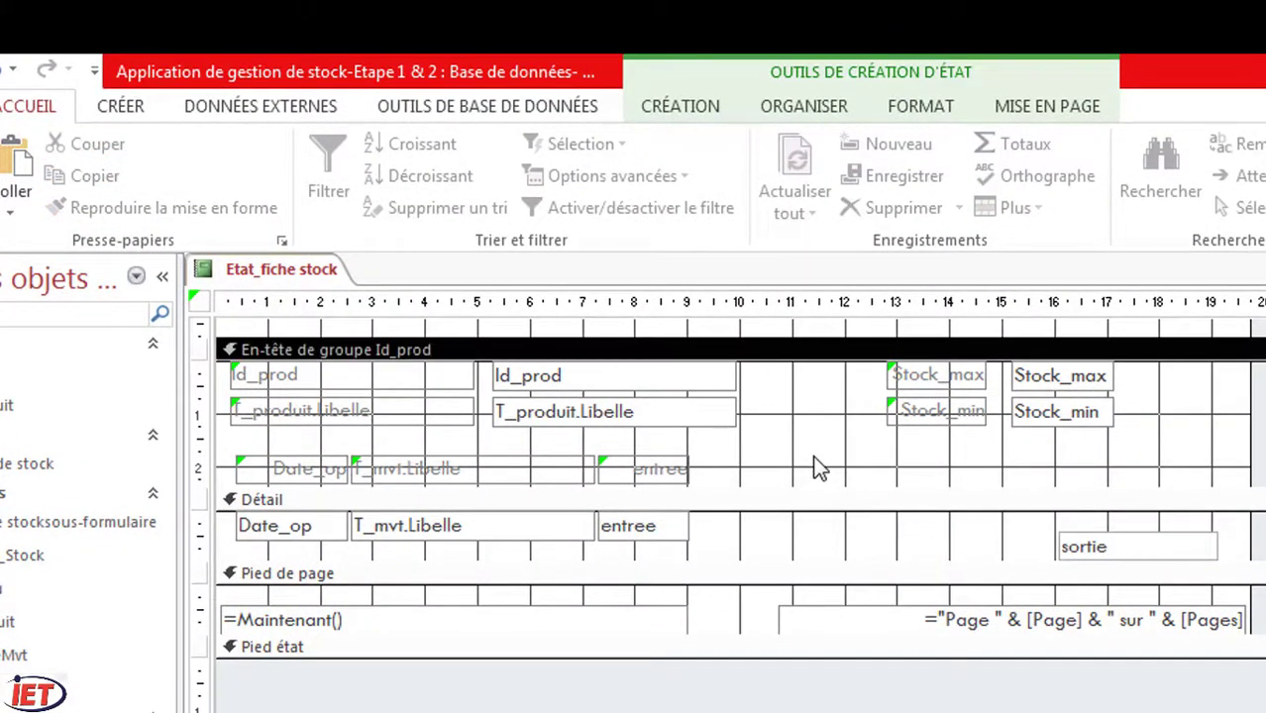
{"action": "key", "text": "ctrl+v"}
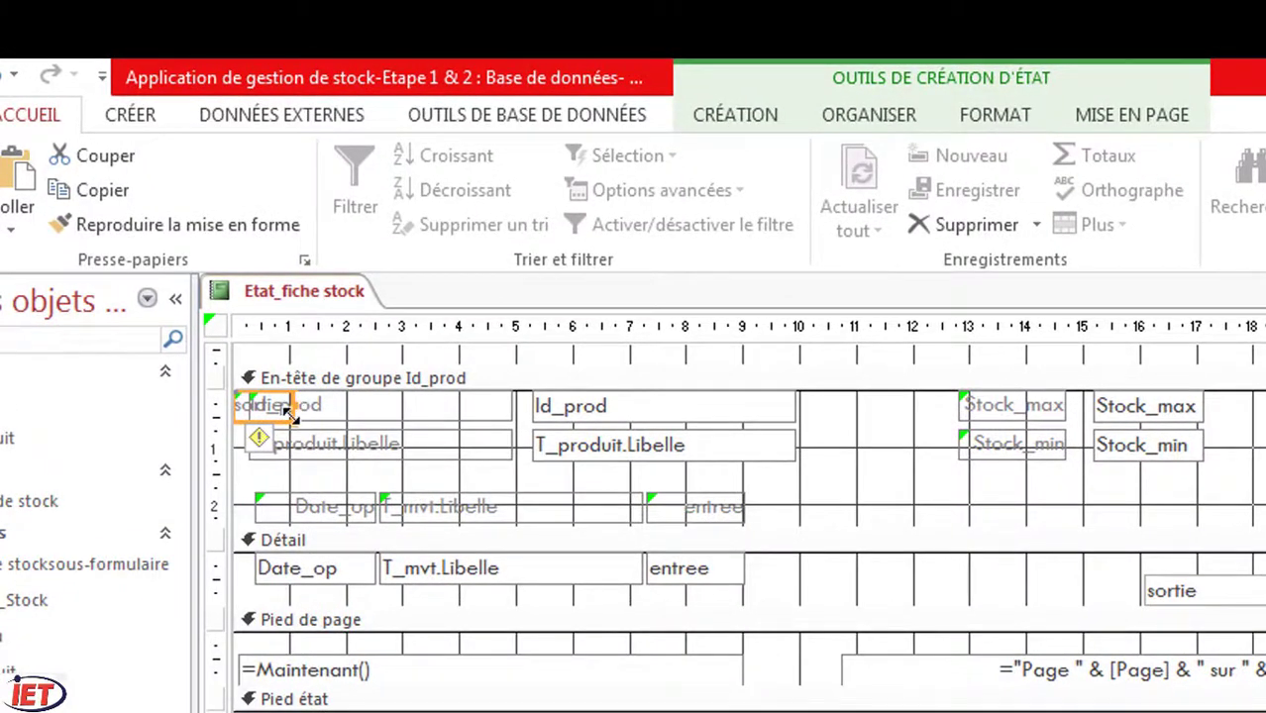
{"action": "left_click_drag", "start_coordinate": [278, 402], "coordinate": [856, 507]}
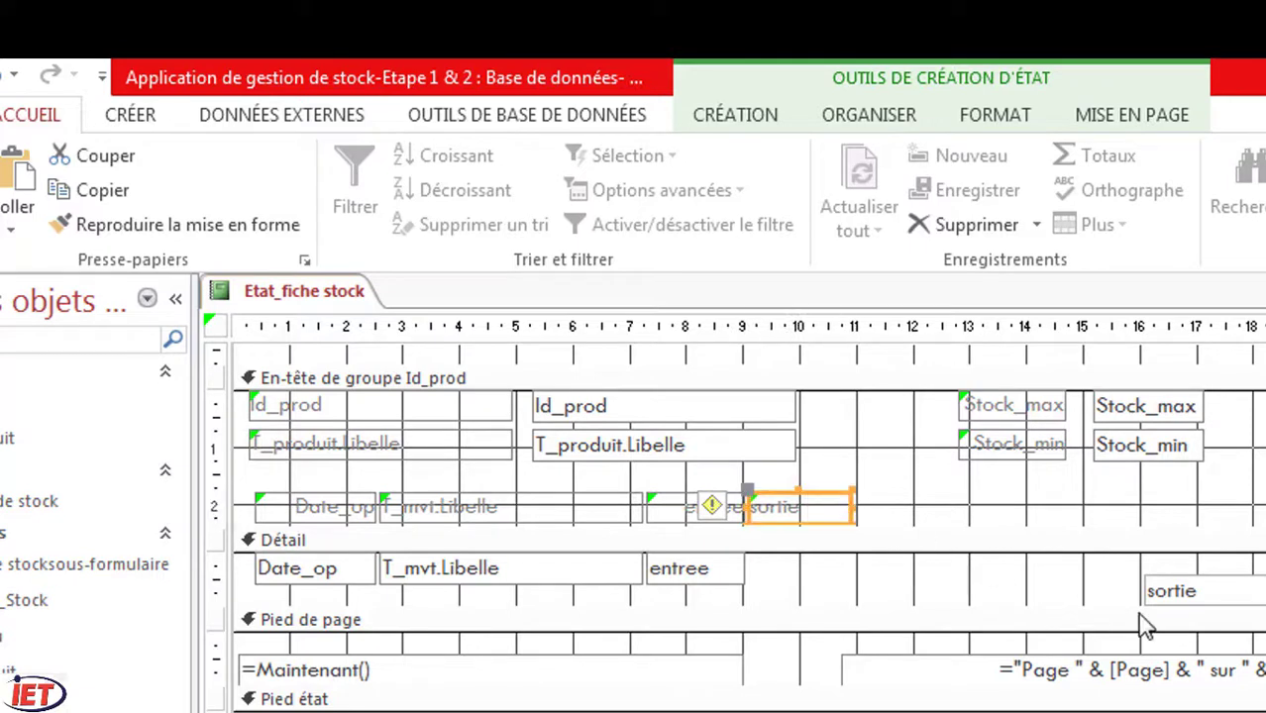
Step: Place the sortie field beside entree in Détail and narrow it to match its label's width of about 1.8 cm
{"action": "left_click", "coordinate": [1187, 604]}
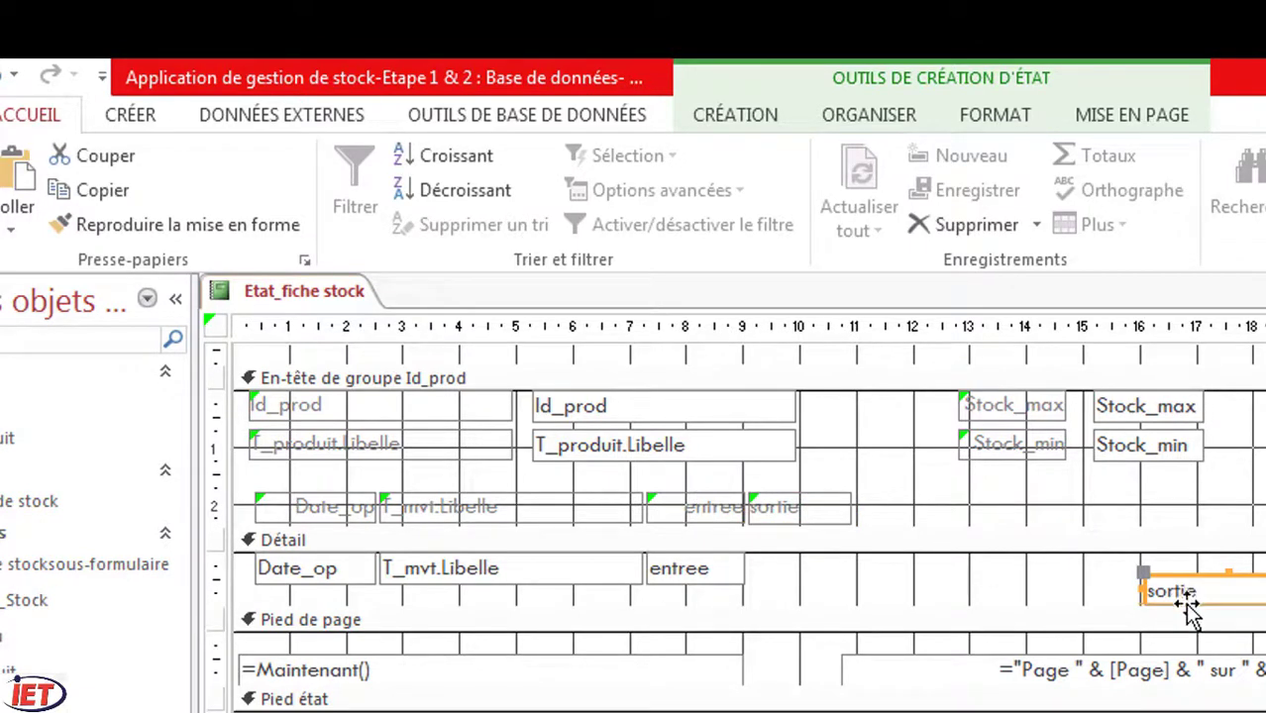
{"action": "left_click_drag", "start_coordinate": [1187, 604], "coordinate": [792, 585]}
{"action": "left_click_drag", "start_coordinate": [916, 569], "coordinate": [852, 563]}
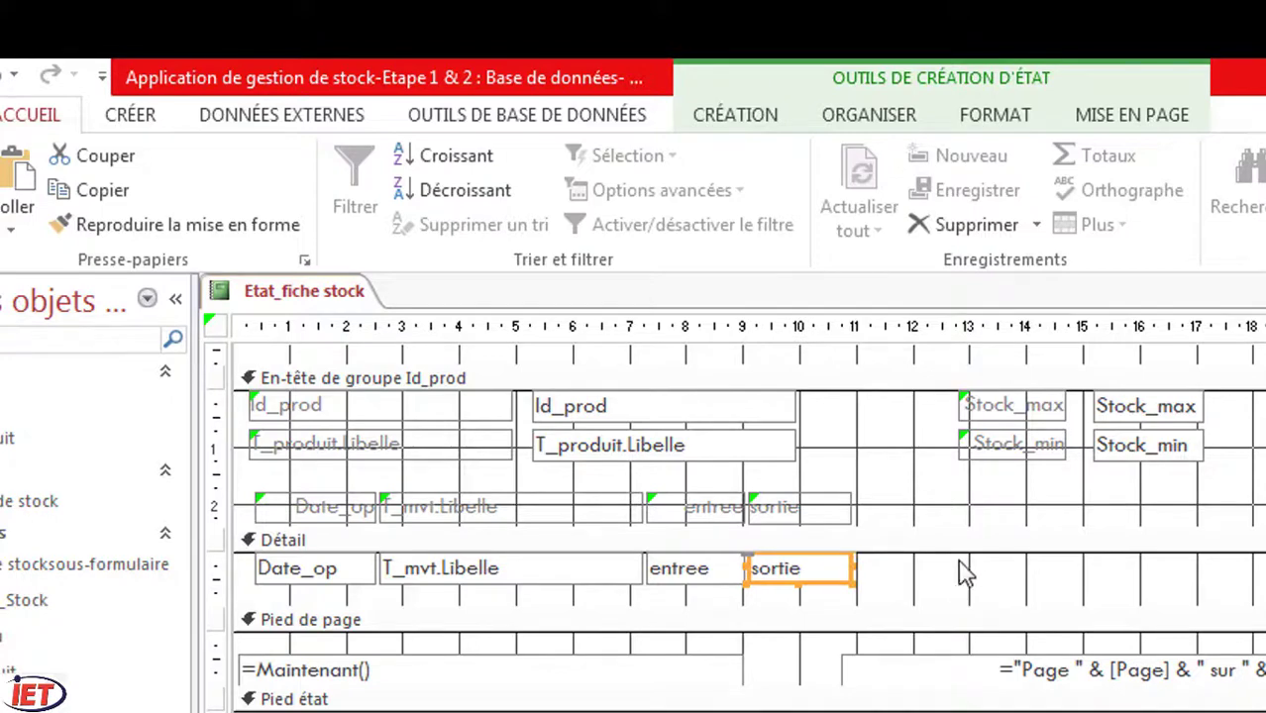
{"action": "left_click", "coordinate": [966, 575]}
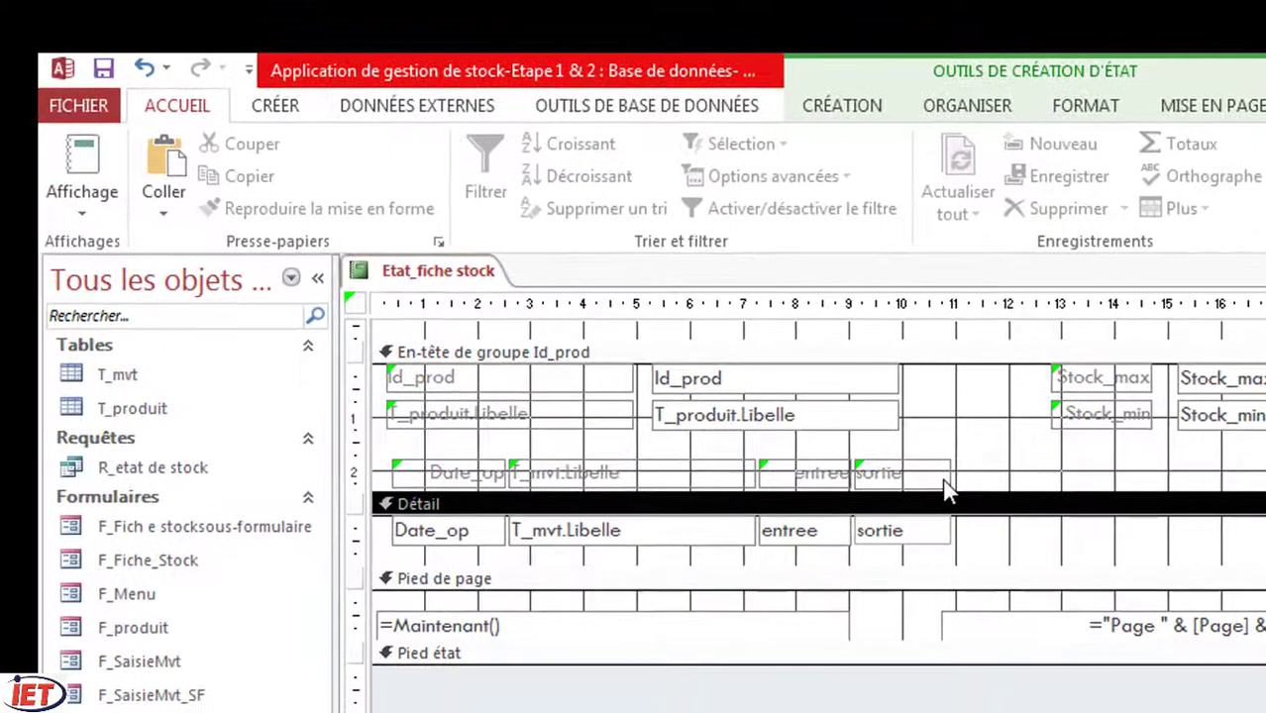
Step: Display the report in Mode État for product code P1 to check the column layout
{"action": "left_click", "coordinate": [88, 215]}
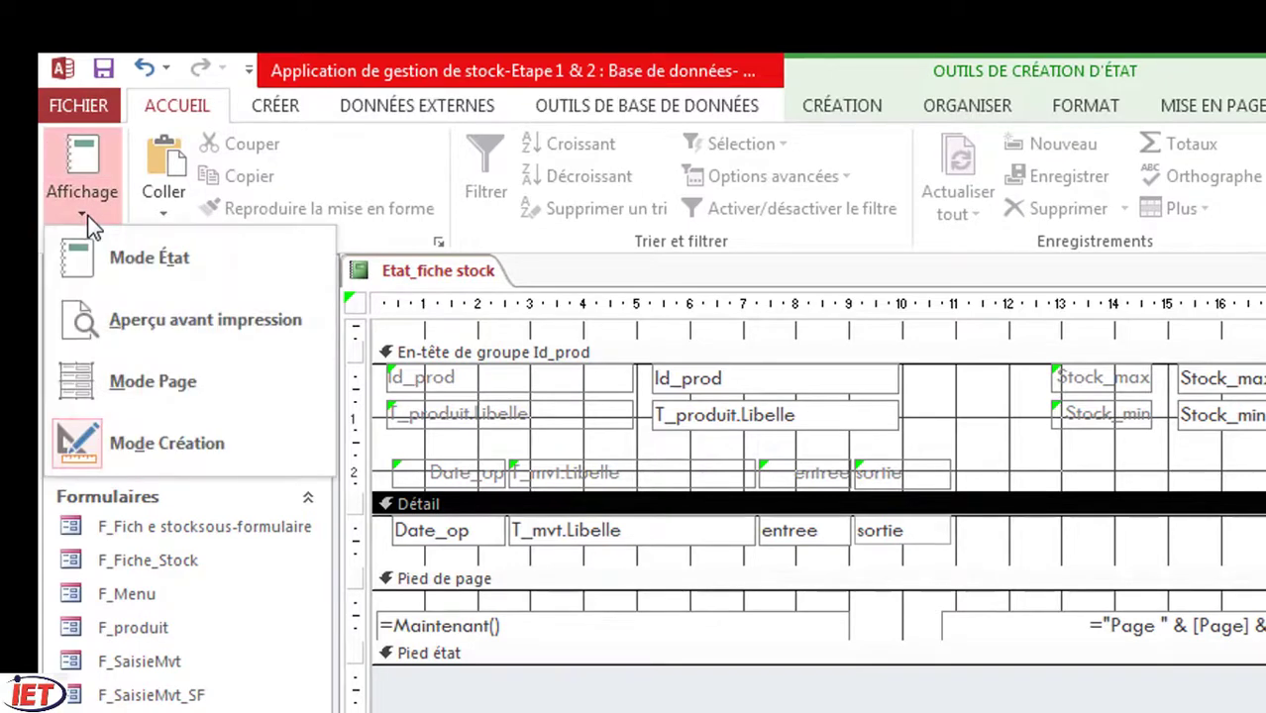
{"action": "left_click", "coordinate": [116, 258]}
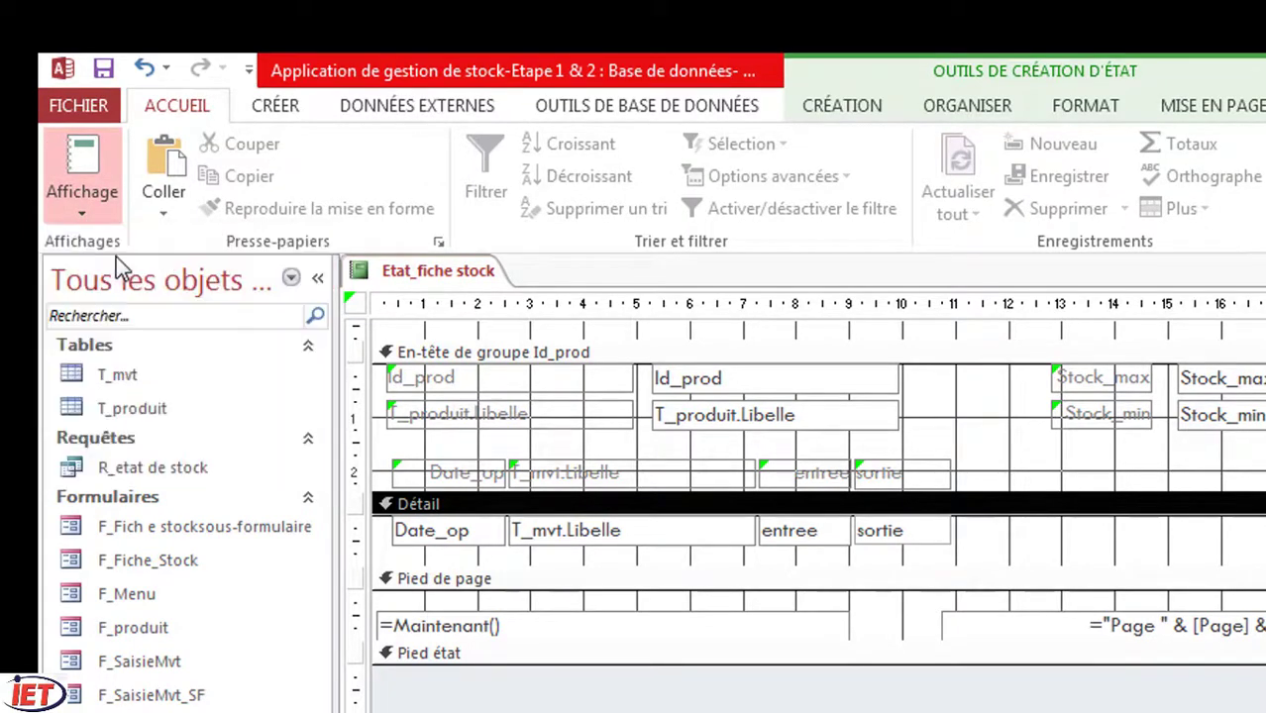
{"action": "type", "text": "P1"}
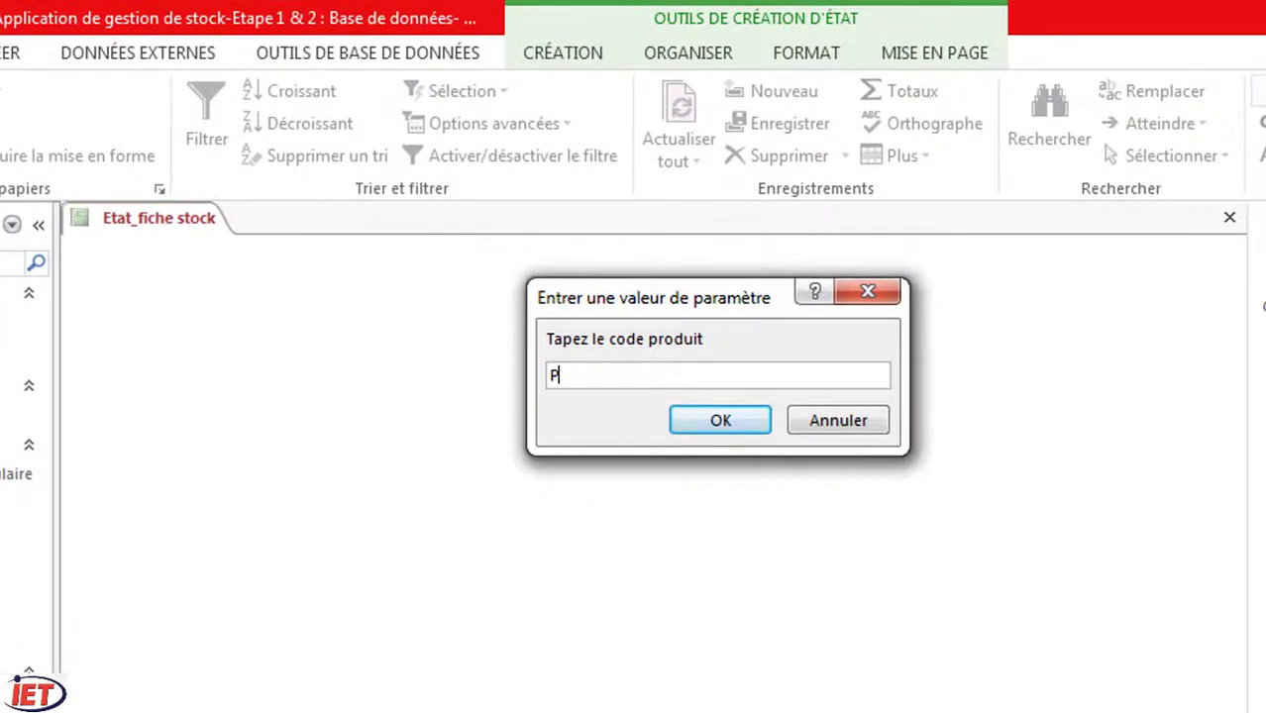
{"action": "left_click", "coordinate": [742, 414]}
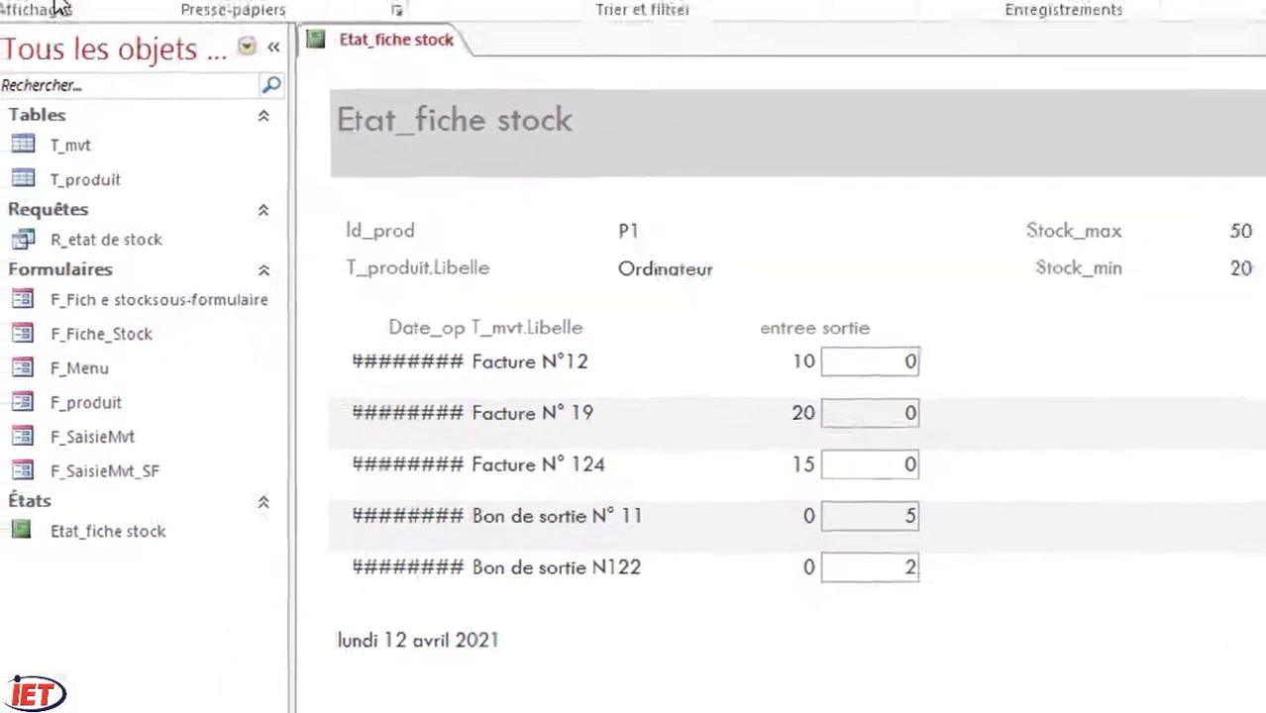
Step: In Mode Création, shift the T_mvt.Libelle, entree and sortie fields and their labels about 1.2 cm away from Date_op
{"action": "left_click", "coordinate": [111, 143]}
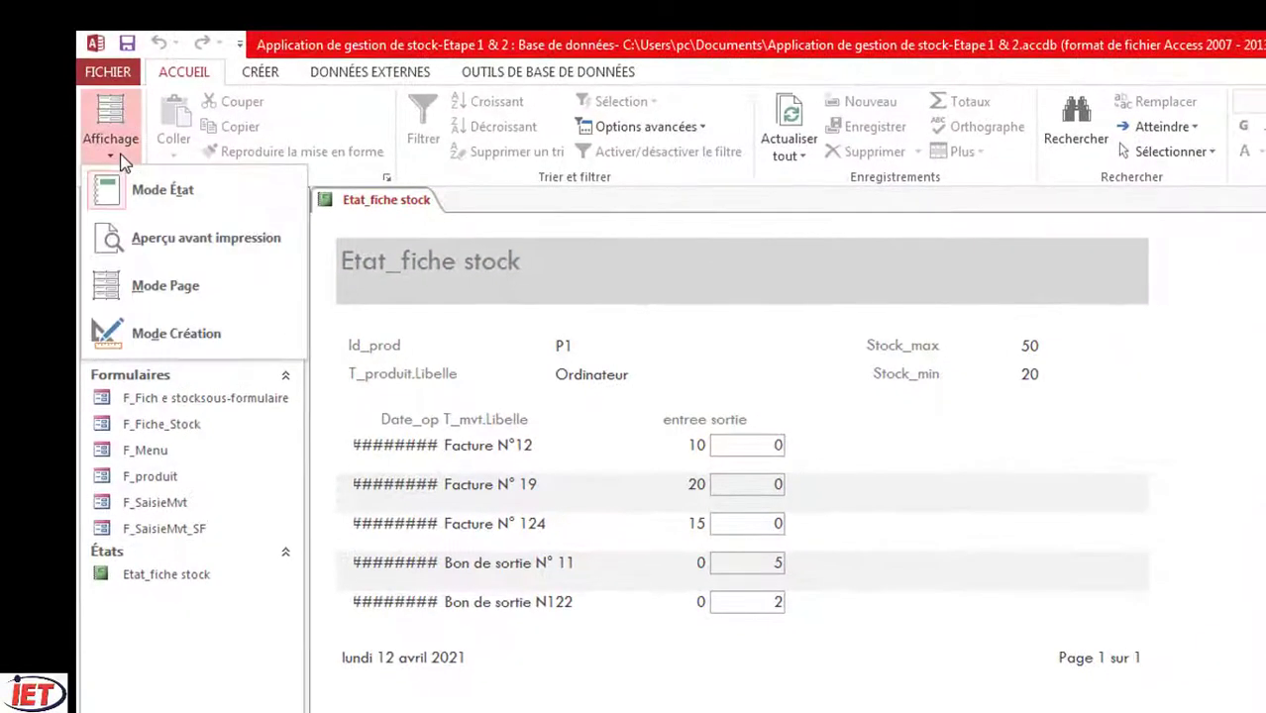
{"action": "left_click", "coordinate": [158, 335]}
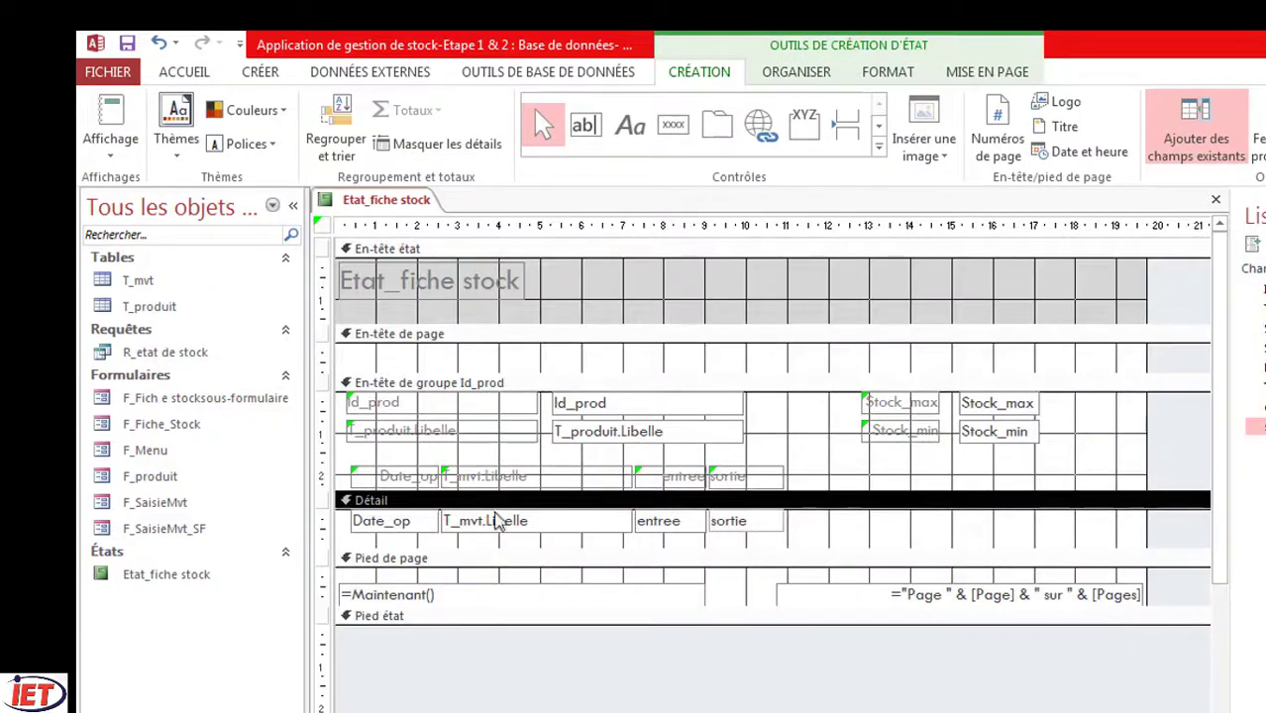
{"action": "left_click_drag", "start_coordinate": [800, 532], "coordinate": [466, 526]}
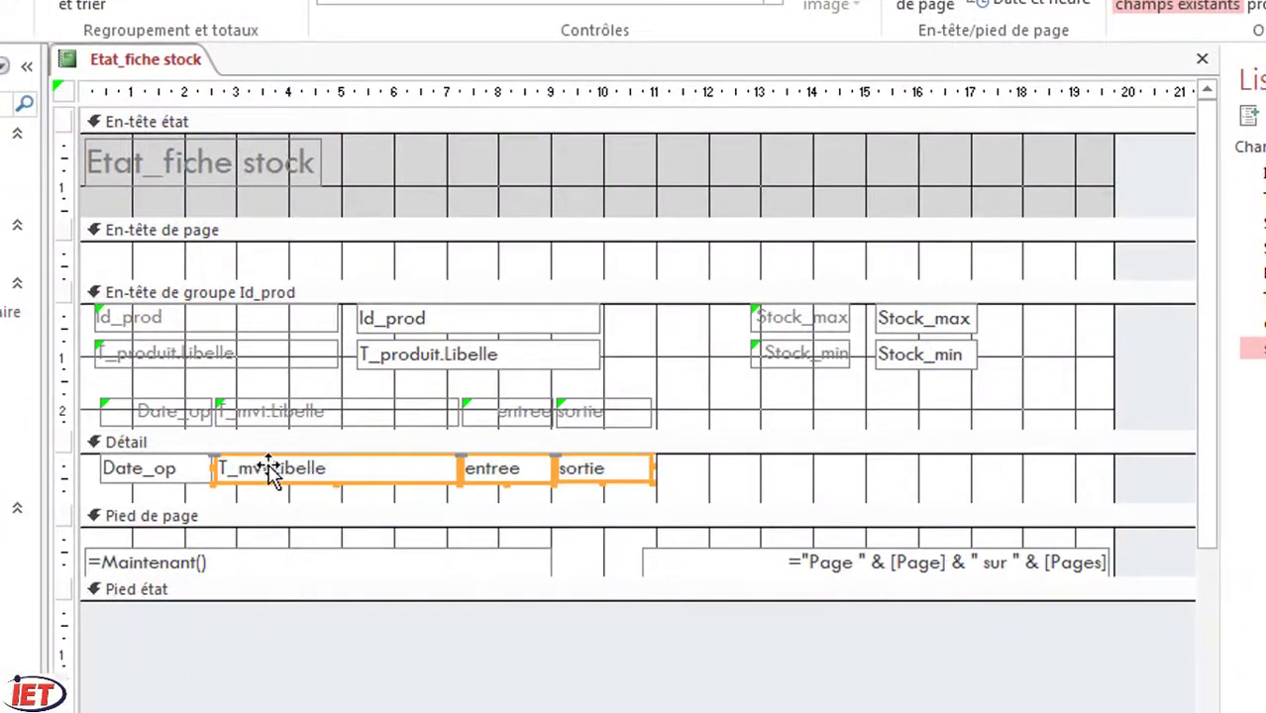
{"action": "left_click_drag", "start_coordinate": [270, 474], "coordinate": [334, 468]}
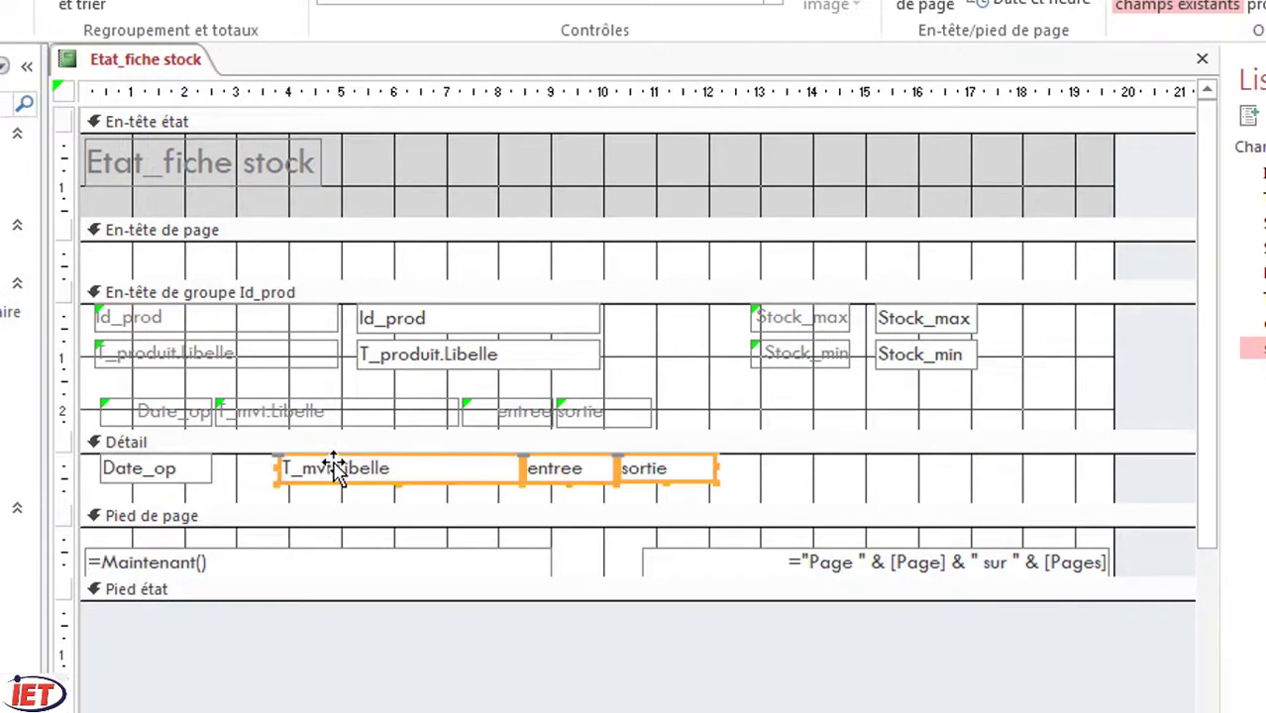
{"action": "left_click_drag", "start_coordinate": [675, 421], "coordinate": [350, 416]}
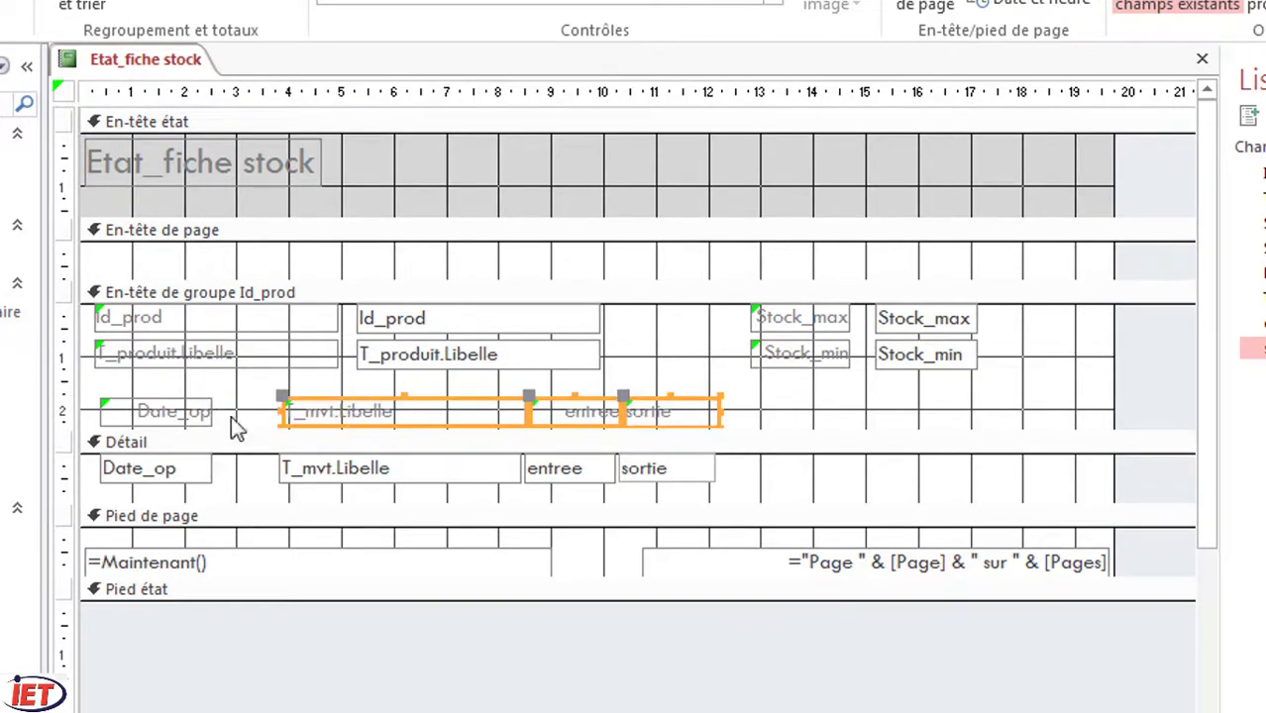
Step: Widen the Date_op label and the Date_op field in Détail to about 3 cm each
{"action": "left_click", "coordinate": [198, 413]}
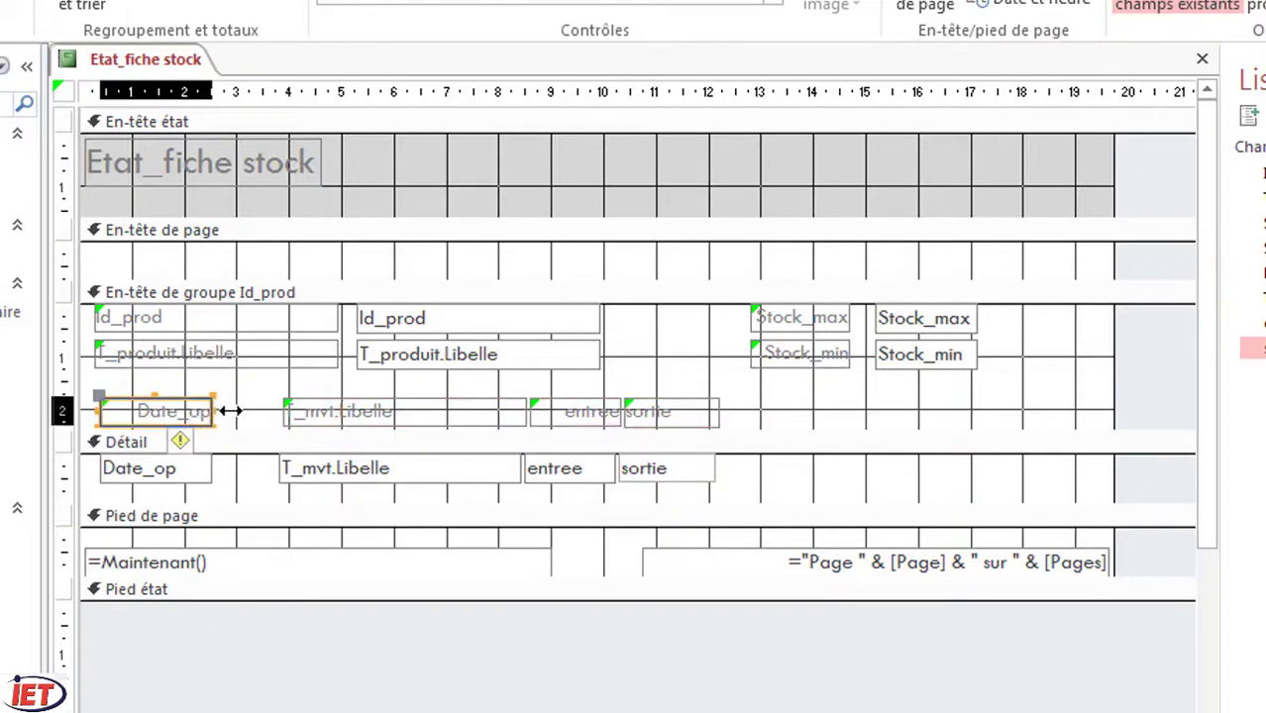
{"action": "left_click_drag", "start_coordinate": [229, 410], "coordinate": [246, 409]}
{"action": "left_click", "coordinate": [204, 474]}
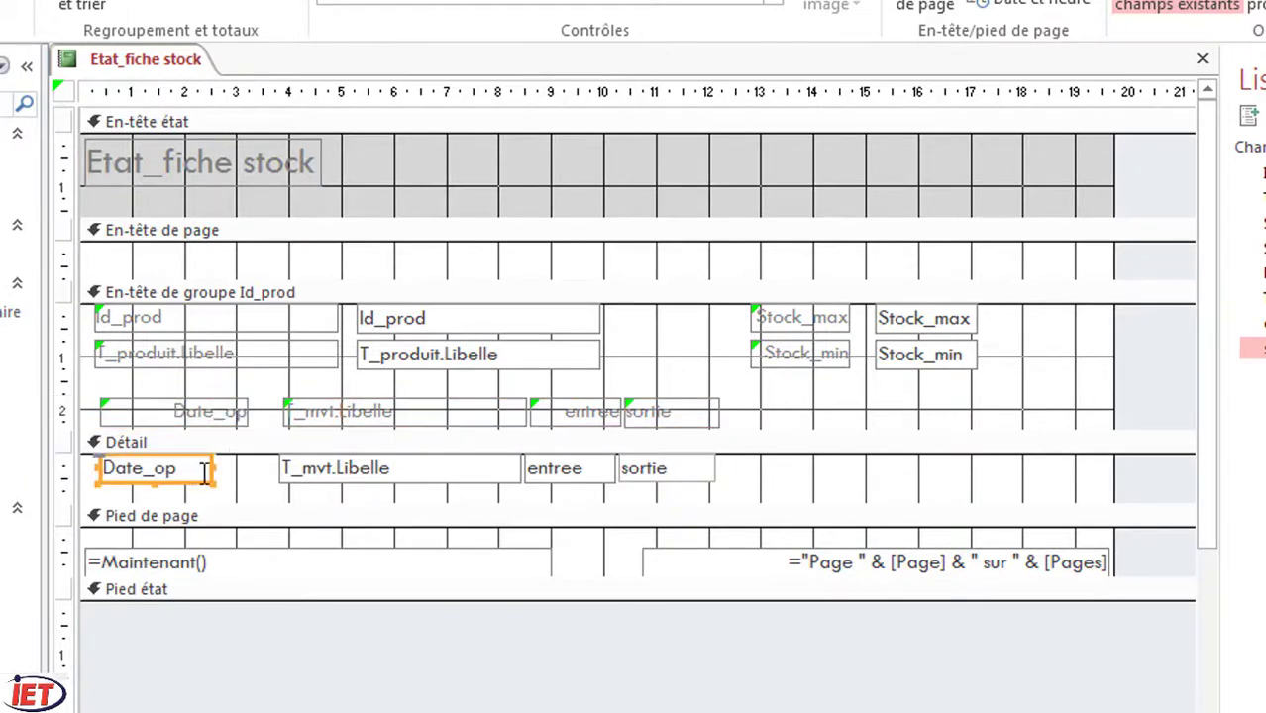
{"action": "left_click_drag", "start_coordinate": [211, 468], "coordinate": [261, 467]}
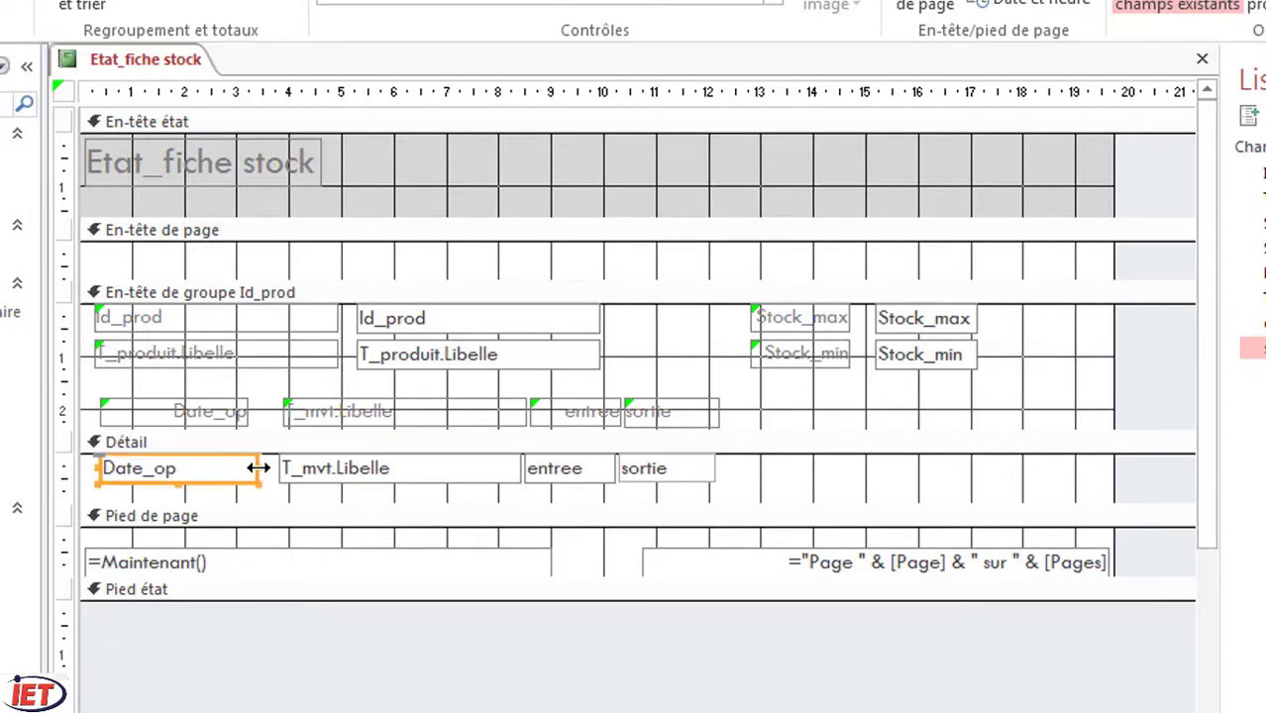
{"action": "left_click", "coordinate": [243, 423]}
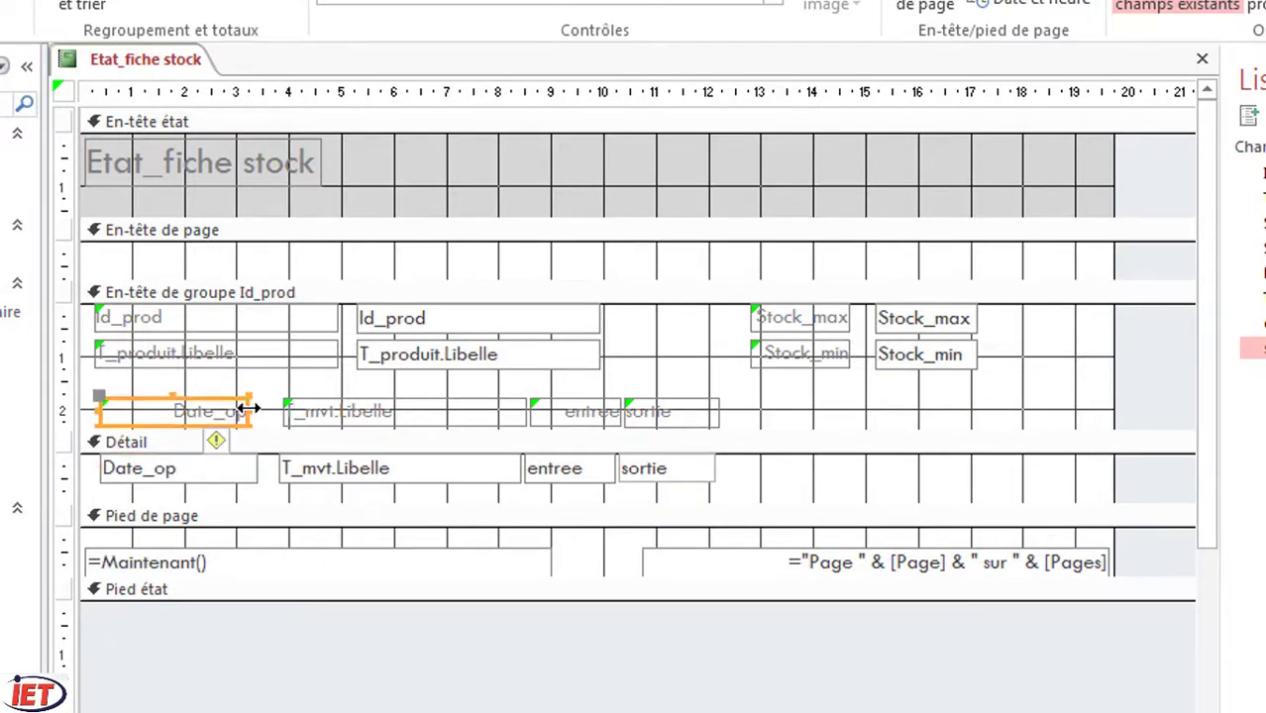
{"action": "left_click_drag", "start_coordinate": [249, 408], "coordinate": [260, 408]}
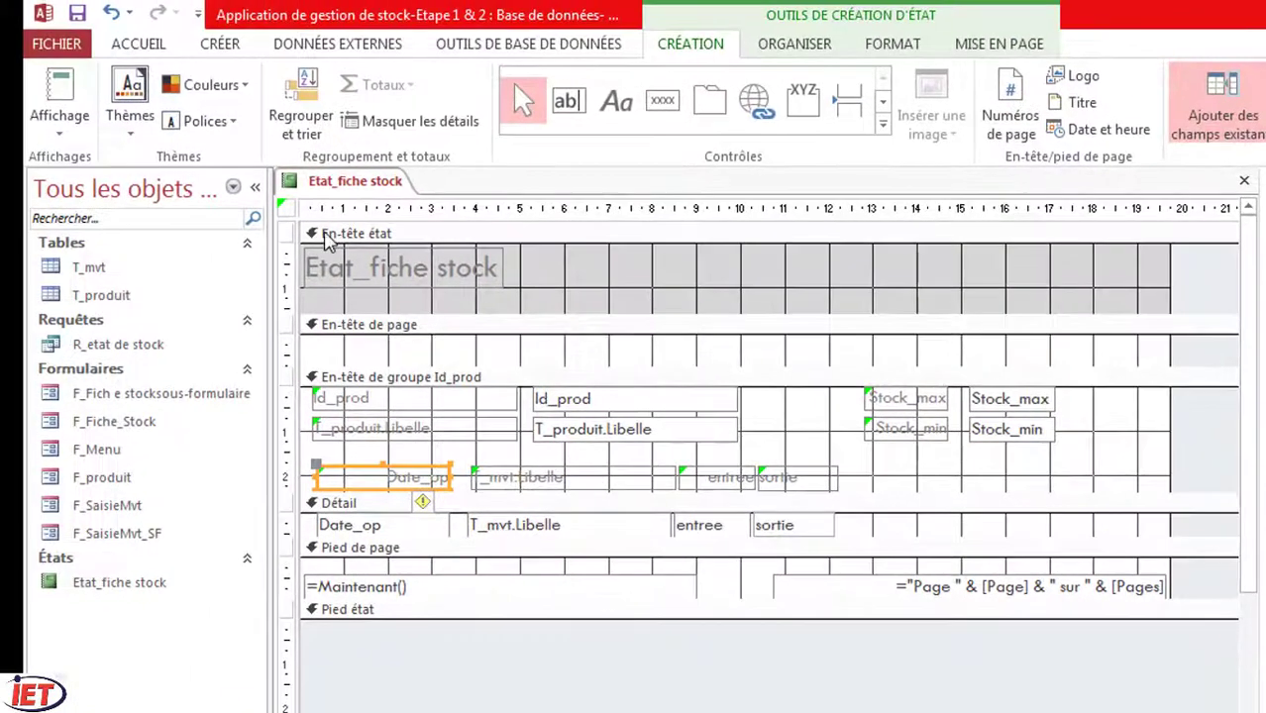
Step: Run the report again in Mode État with product code P1 to check the date column
{"action": "left_click", "coordinate": [60, 135]}
{"action": "left_click", "coordinate": [75, 174]}
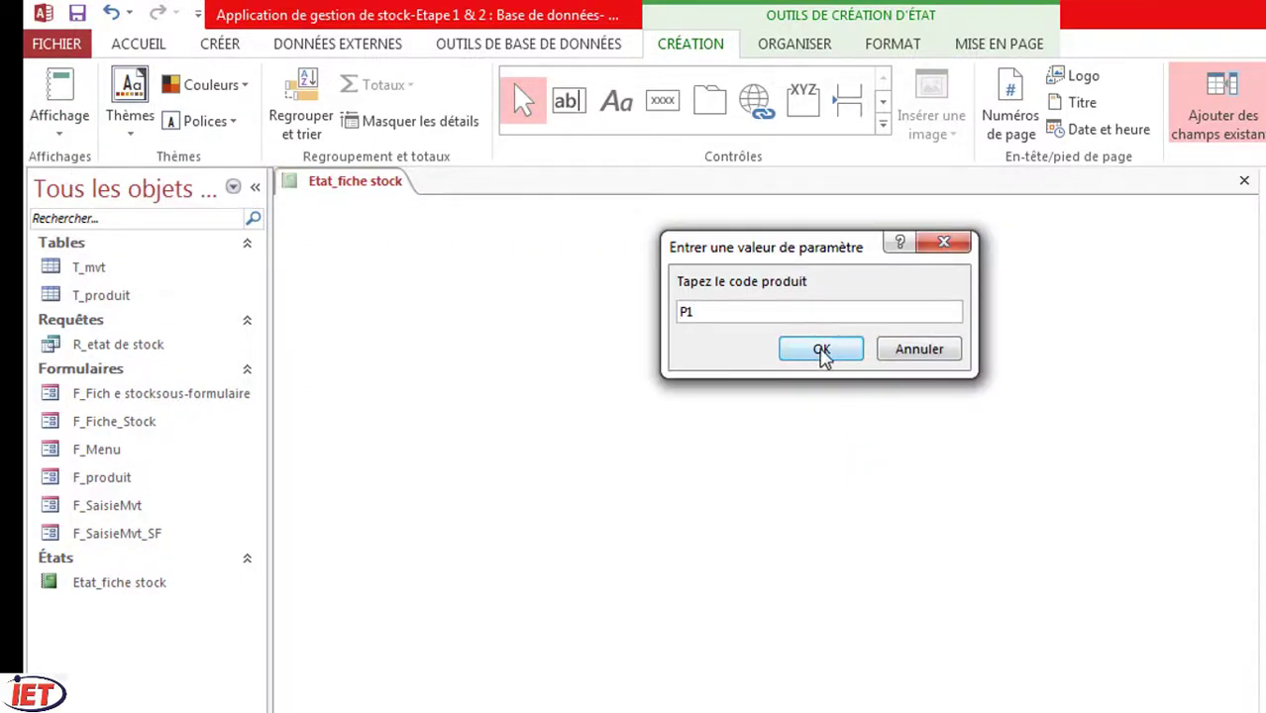
{"action": "left_click", "coordinate": [823, 353]}
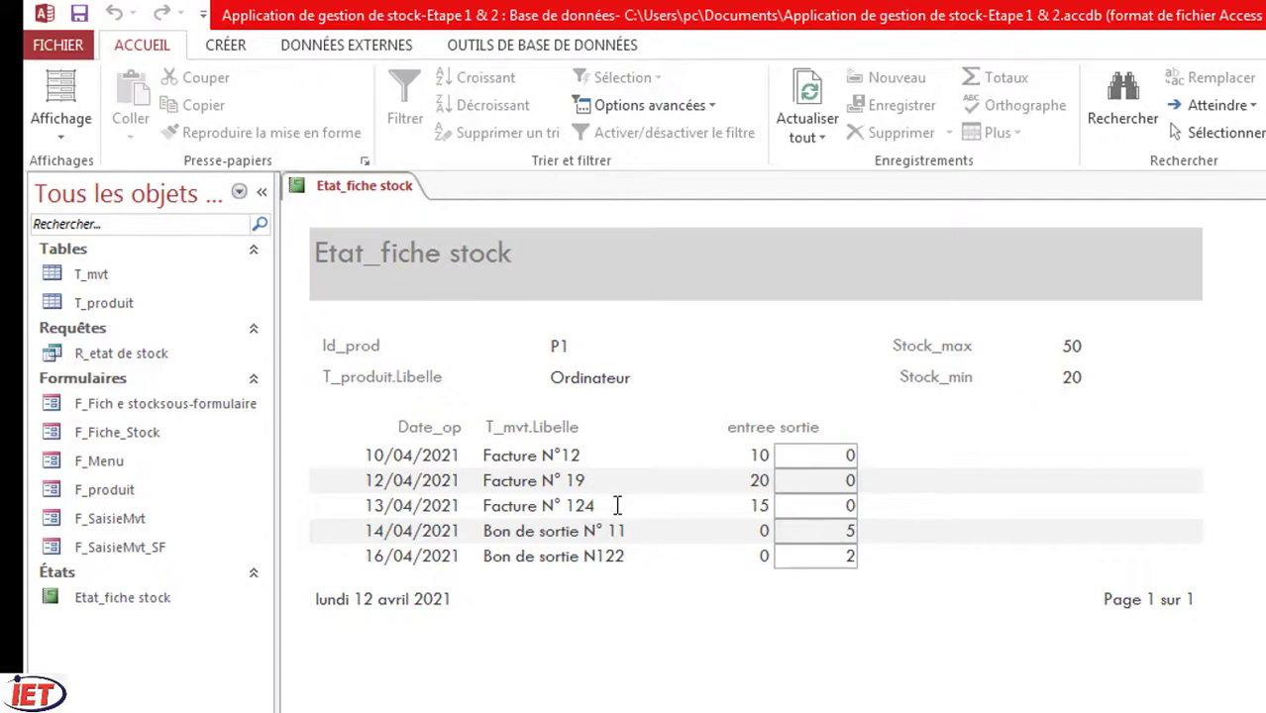
Step: Return to Mode Création and change the Date_op label's text to Date in the group header
{"action": "left_click", "coordinate": [61, 135]}
{"action": "left_click", "coordinate": [117, 337]}
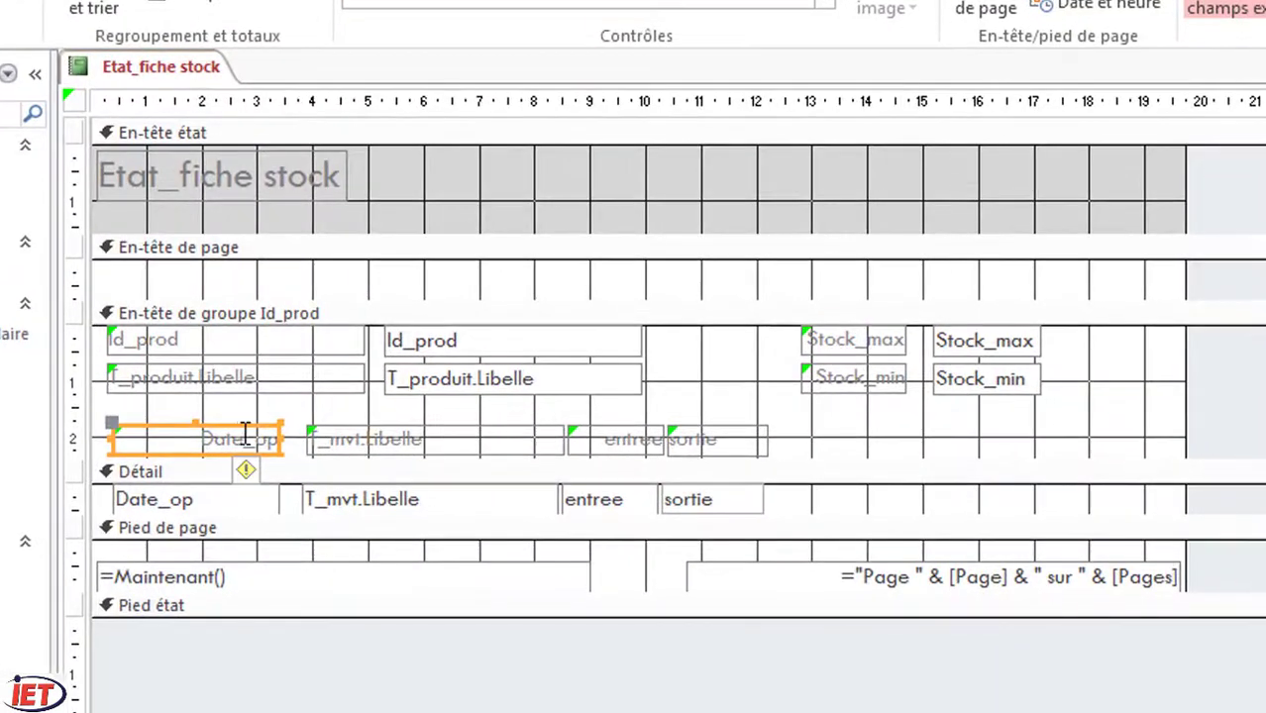
{"action": "left_click", "coordinate": [243, 436]}
{"action": "double_click", "coordinate": [242, 436]}
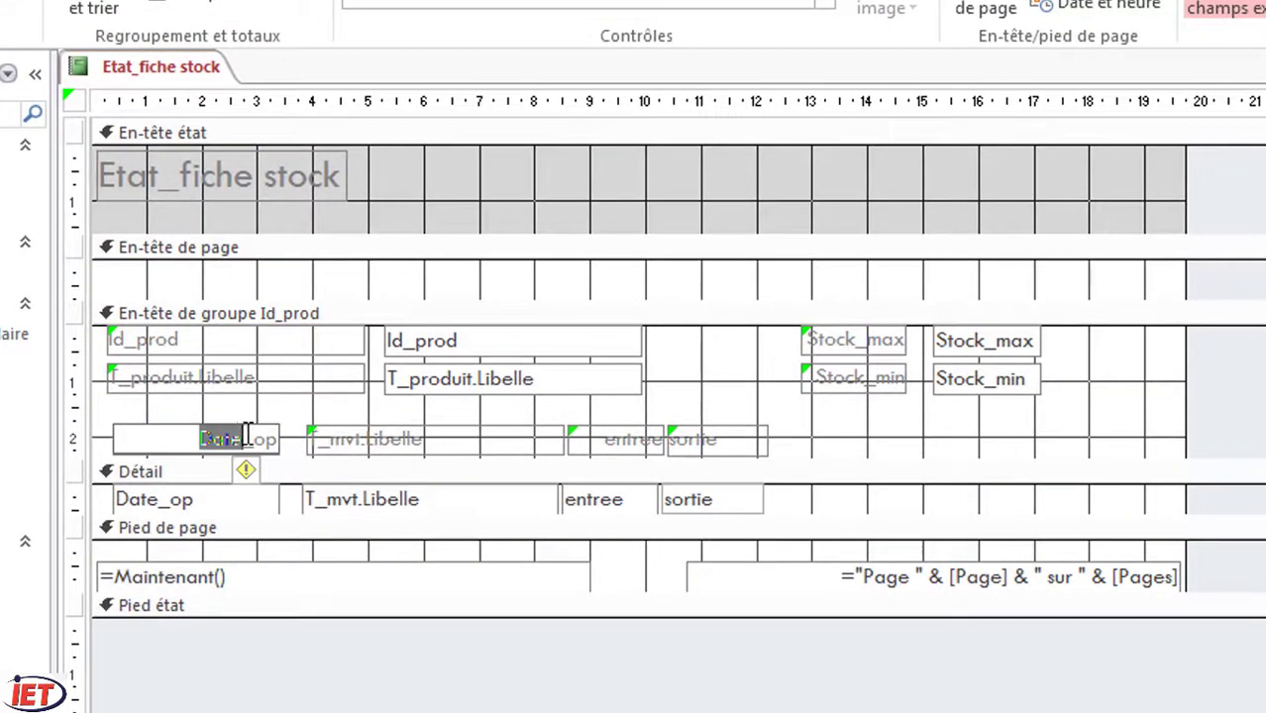
{"action": "left_click_drag", "start_coordinate": [196, 439], "coordinate": [283, 439]}
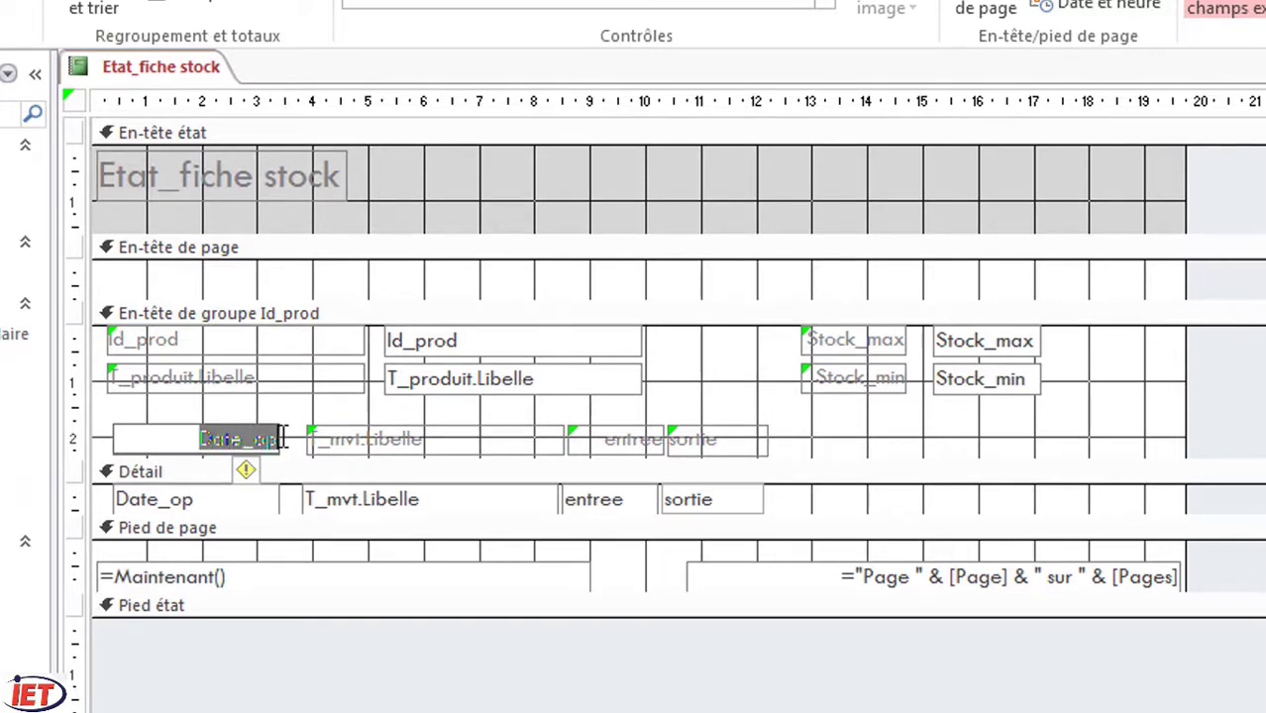
{"action": "type", "text": "D"}
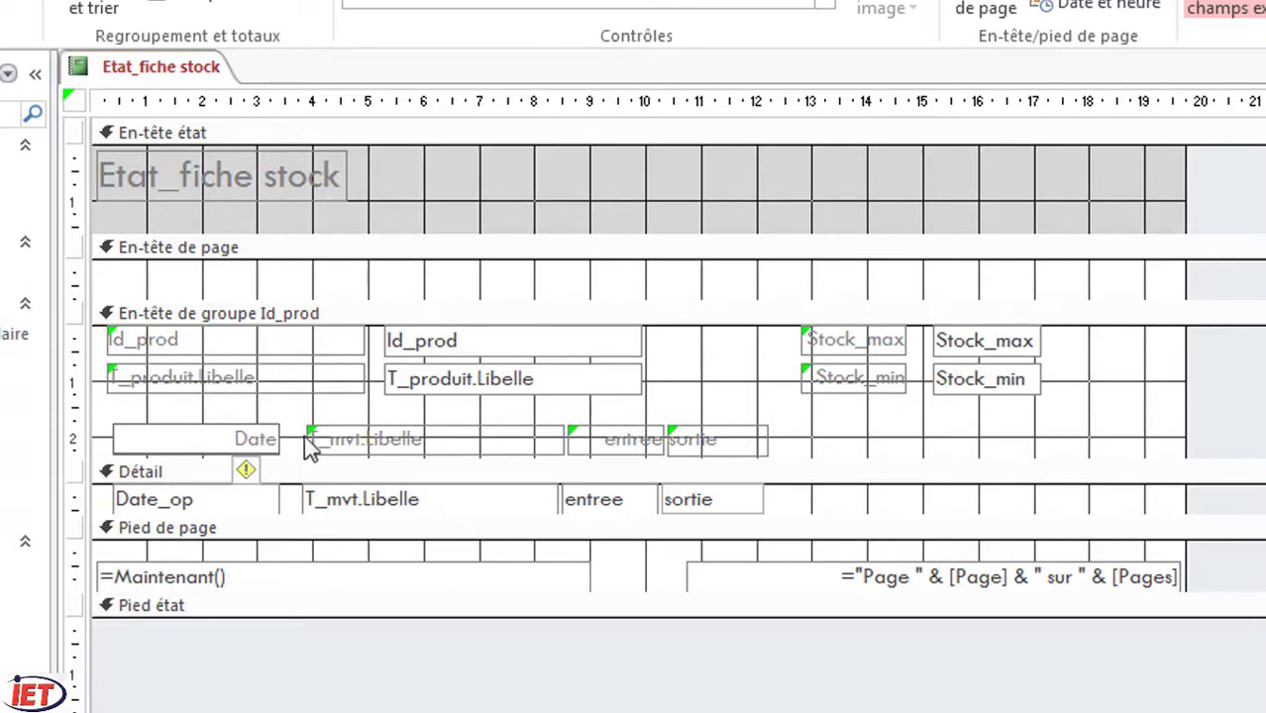
Step: Shorten the T_mvt.Libelle column label in the group header to Libelle
{"action": "left_click", "coordinate": [371, 439]}
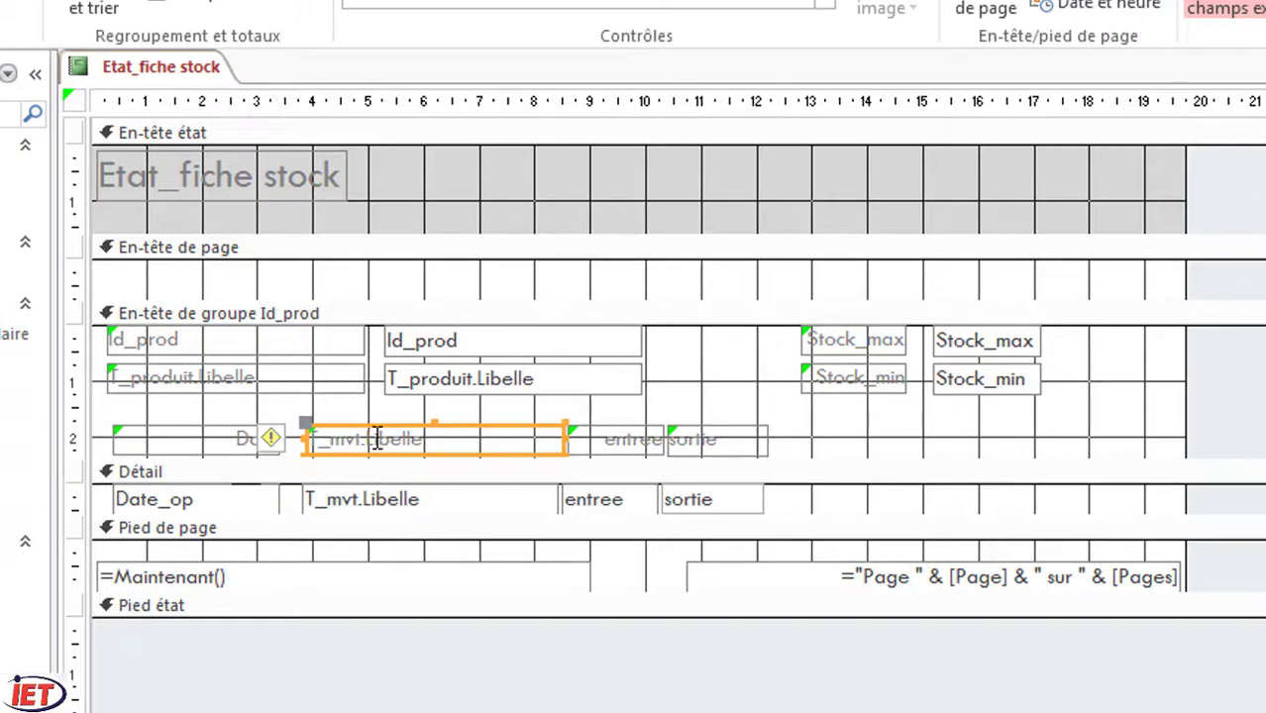
{"action": "left_click", "coordinate": [371, 439]}
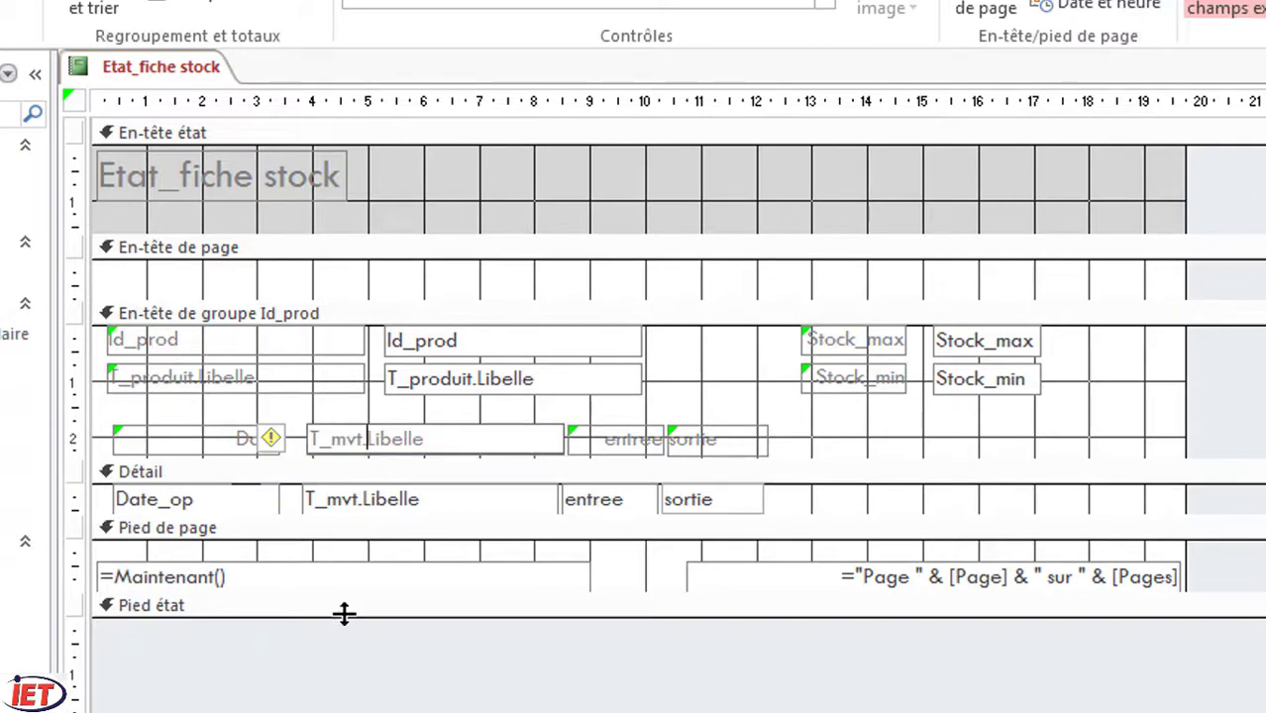
{"action": "key", "text": "BackSpace"}
{"action": "key", "text": "BackSpace"}
{"action": "key", "text": "BackSpace"}
{"action": "key", "text": "BackSpace"}
{"action": "key", "text": "BackSpace"}
{"action": "key", "text": "BackSpace"}
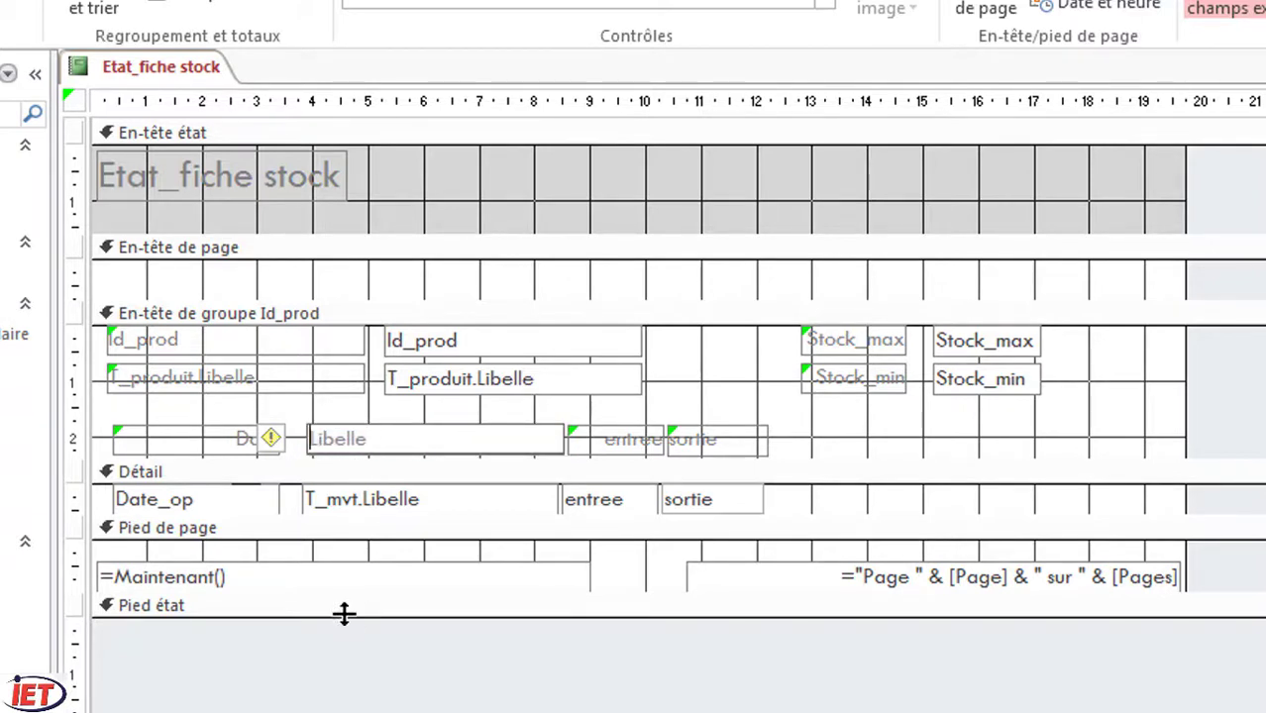
{"action": "left_click", "coordinate": [631, 449]}
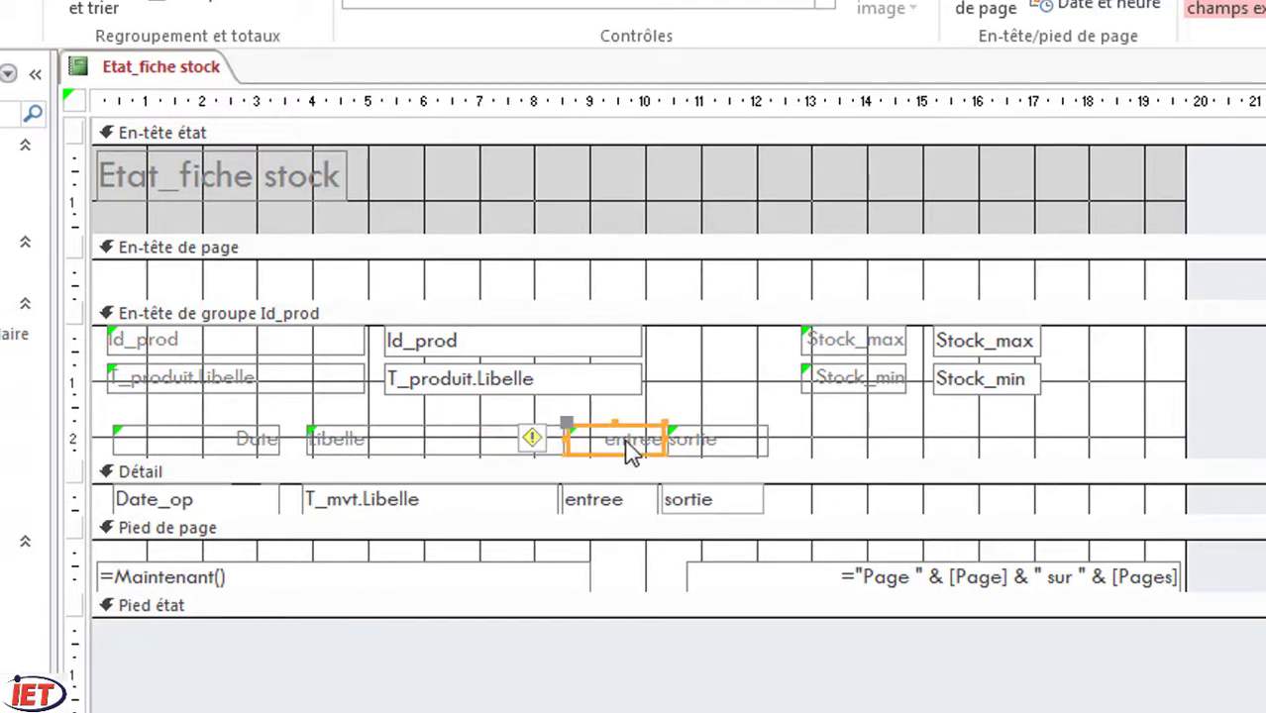
Step: Change the Id_prod label's text in the group header to Code produit
{"action": "left_click", "coordinate": [201, 339]}
{"action": "double_click", "coordinate": [201, 340]}
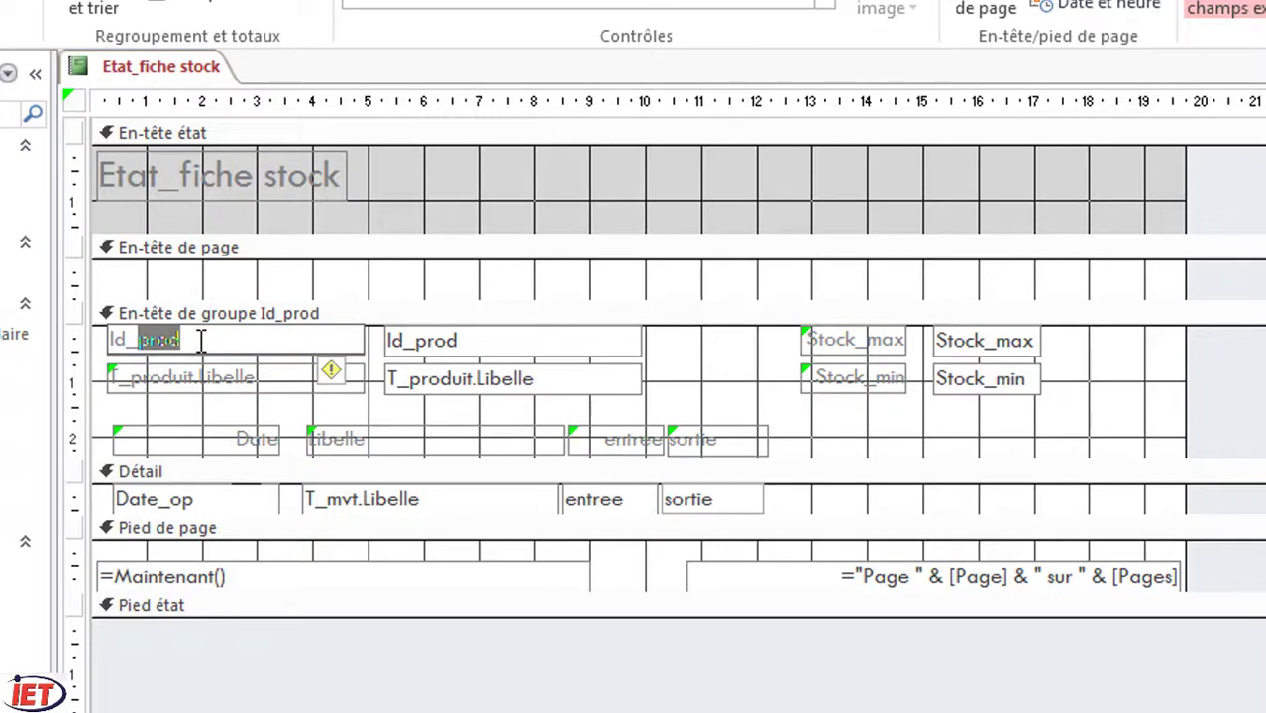
{"action": "key", "text": "BackSpace"}
{"action": "key", "text": "BackSpace"}
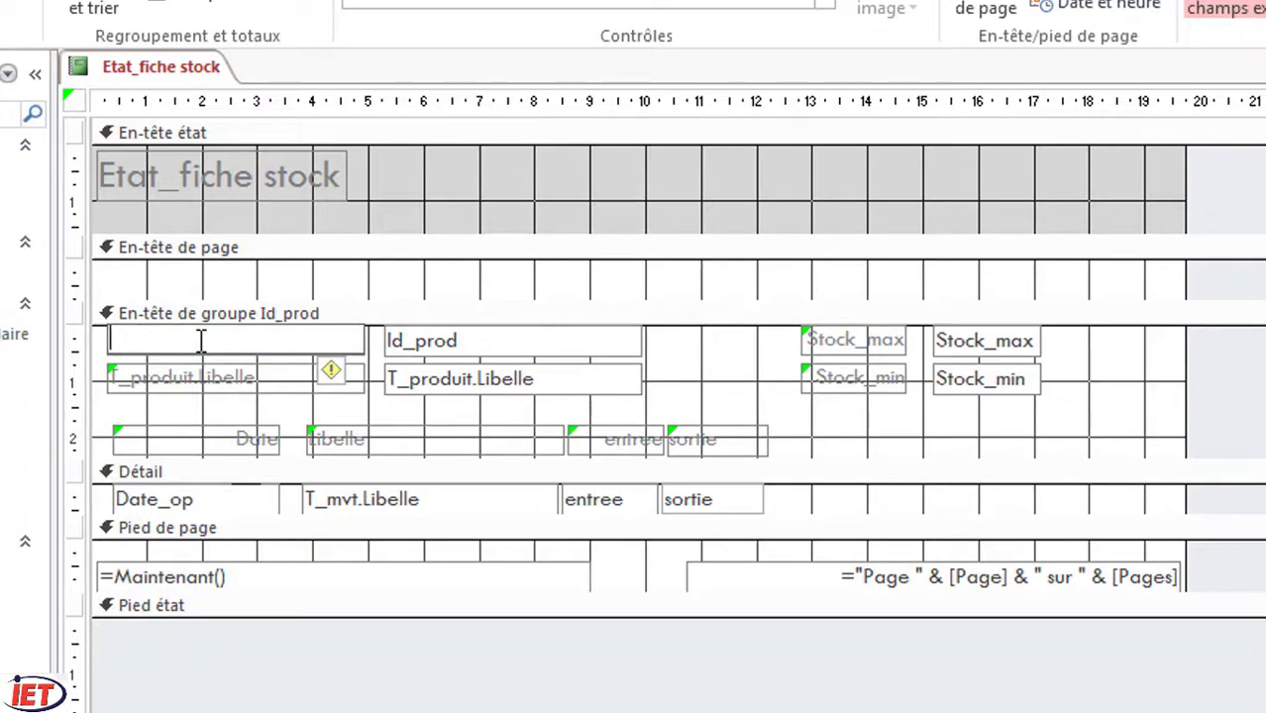
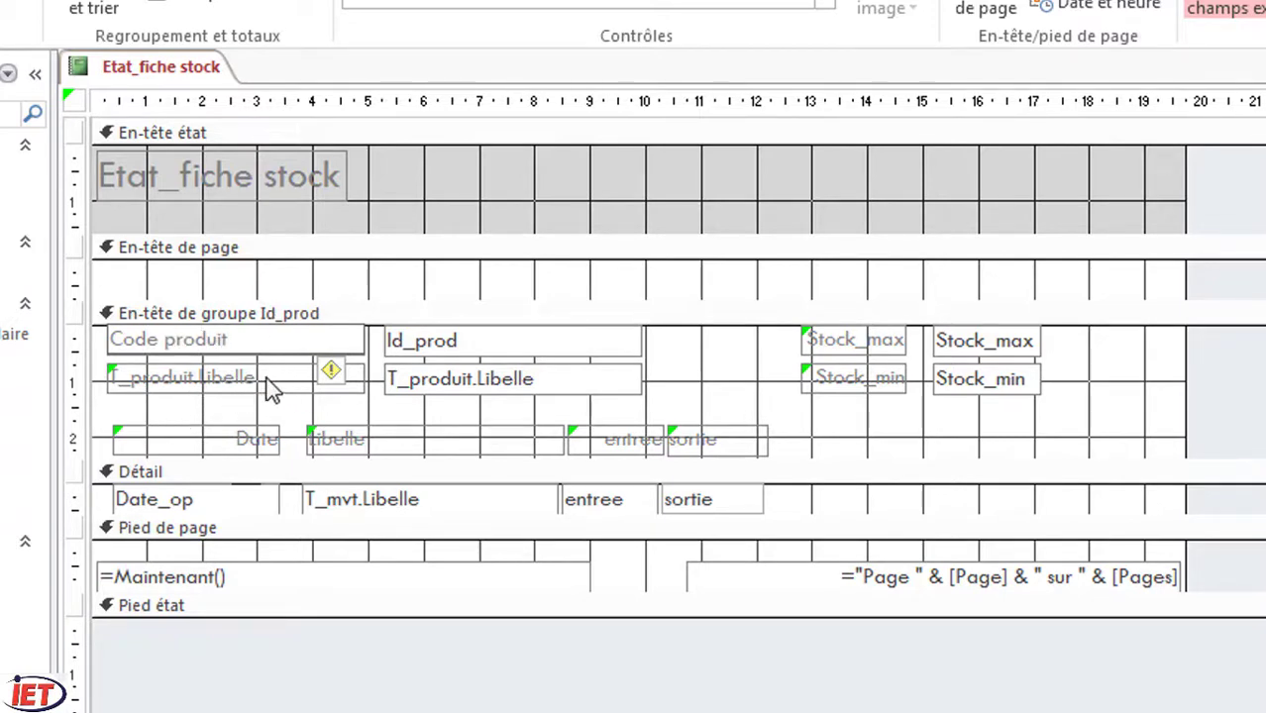
Step: Shorten the T_produit.Libelle label beneath the Code produit label to Libelle
{"action": "left_click", "coordinate": [211, 377]}
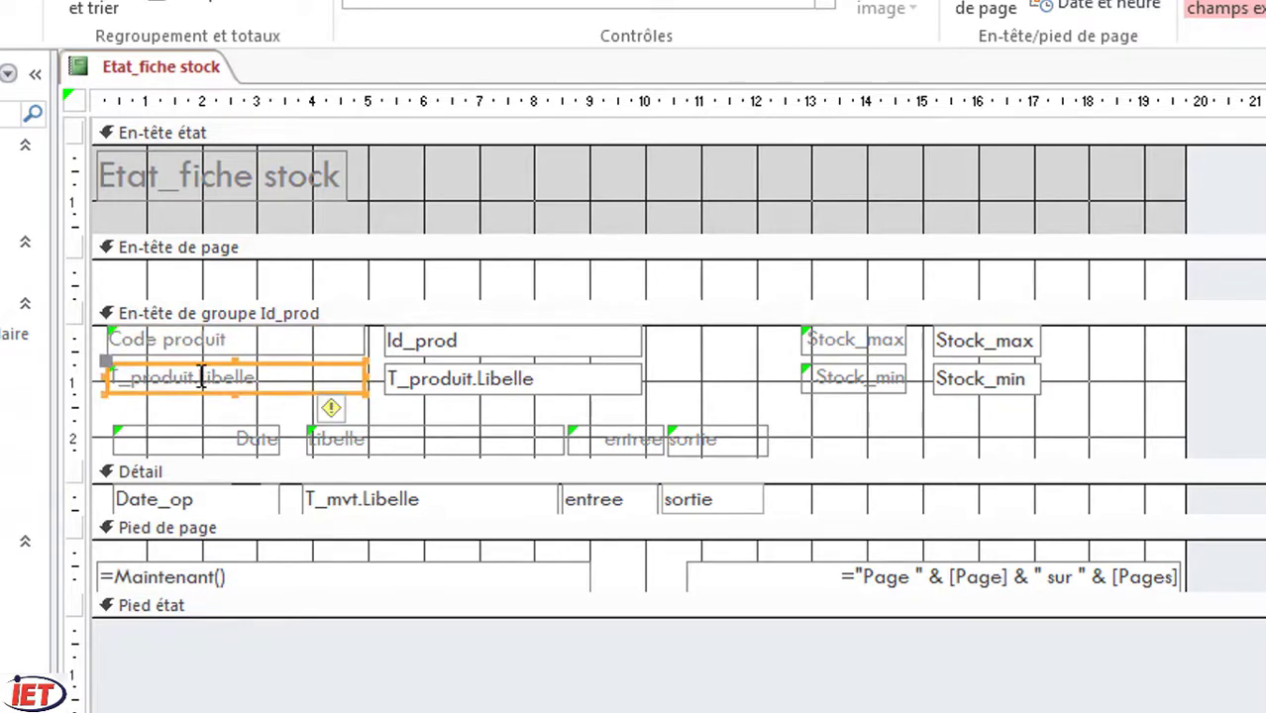
{"action": "left_click", "coordinate": [201, 378]}
{"action": "key", "text": "BackSpace"}
{"action": "key", "text": "BackSpace"}
{"action": "key", "text": "BackSpace"}
{"action": "key", "text": "BackSpace"}
{"action": "key", "text": "BackSpace"}
{"action": "key", "text": "BackSpace"}
{"action": "key", "text": "BackSpace"}
{"action": "key", "text": "BackSpace"}
{"action": "key", "text": "BackSpace"}
{"action": "key", "text": "BackSpace"}
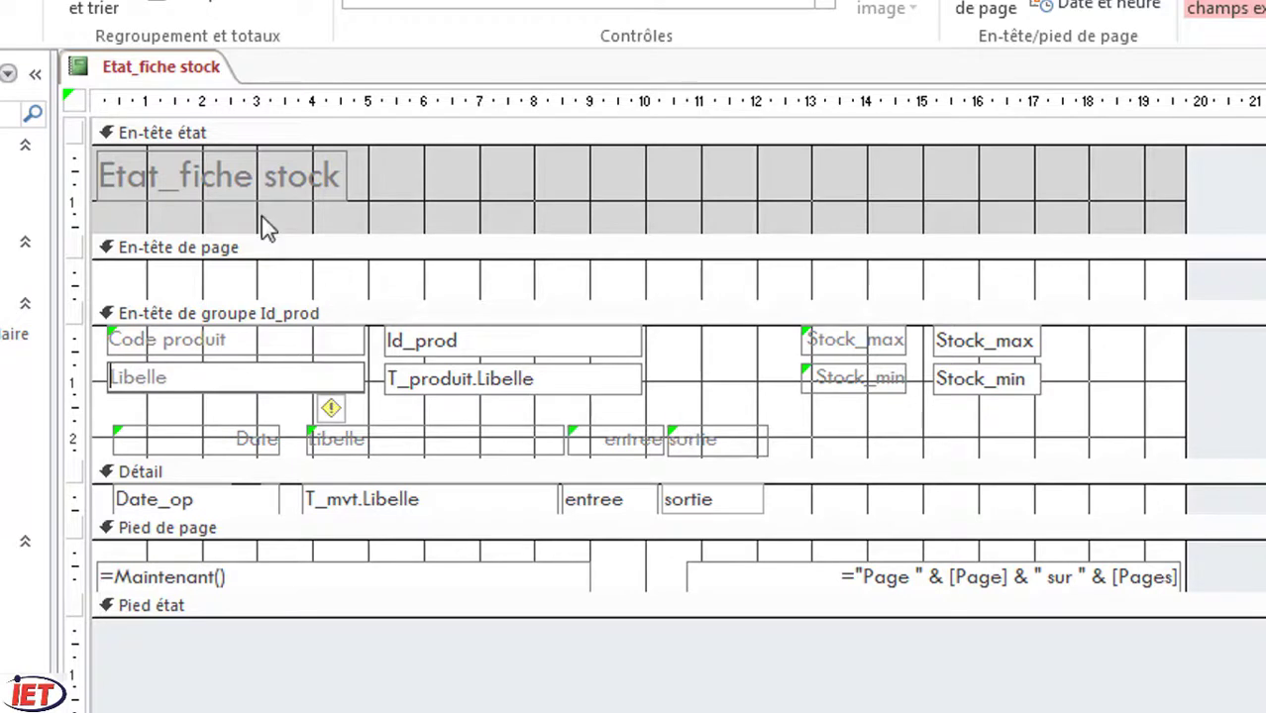
Step: Move the Etat_fiche stock title in the report header so it starts at about 6 cm on the ruler
{"action": "left_click", "coordinate": [218, 173]}
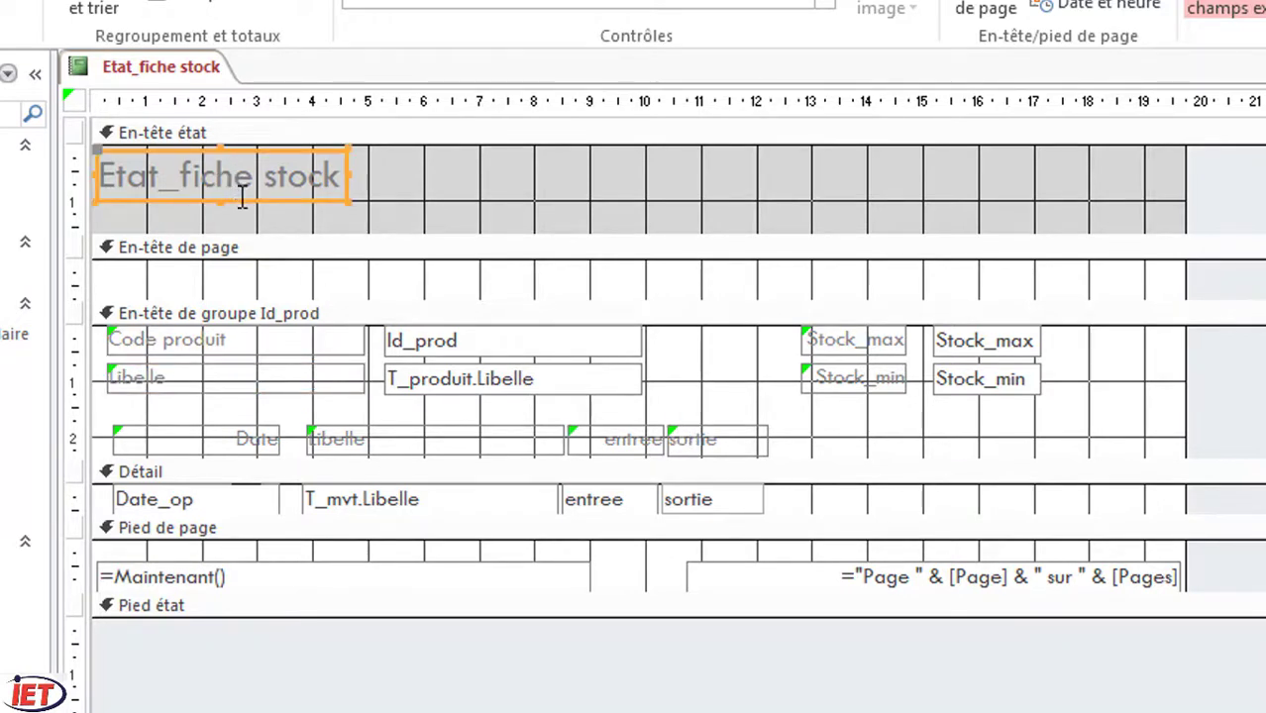
{"action": "left_click_drag", "start_coordinate": [242, 196], "coordinate": [566, 203]}
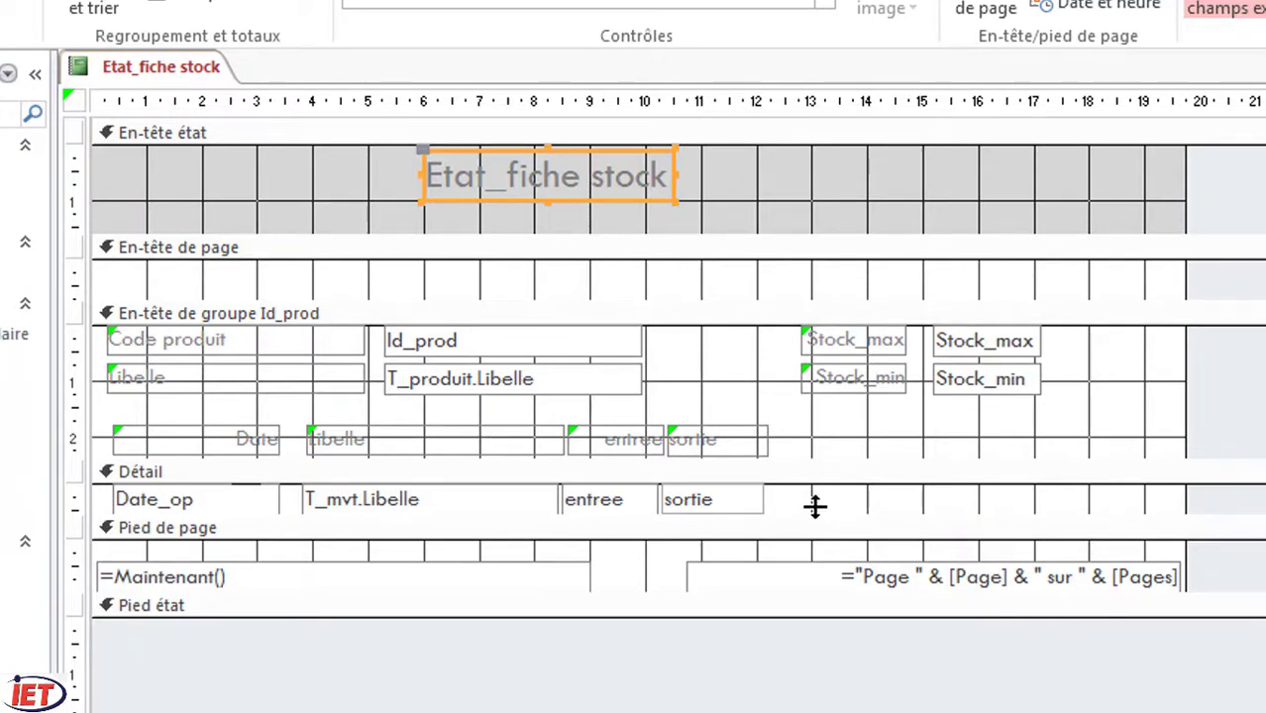
Step: Apply the Automatique black outline to the group header labels, the Id_prod and T_produit.Libelle fields, and all Détail fields together
{"action": "left_click_drag", "start_coordinate": [814, 506], "coordinate": [126, 339]}
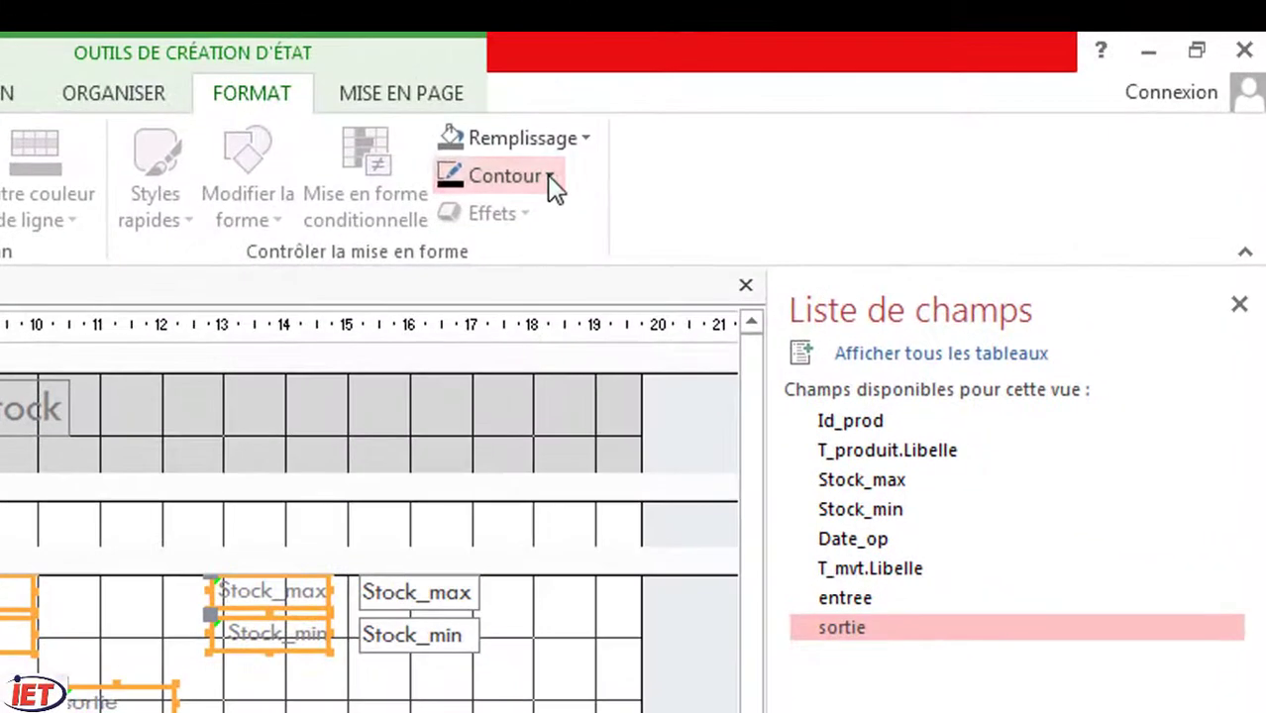
{"action": "left_click", "coordinate": [728, 132]}
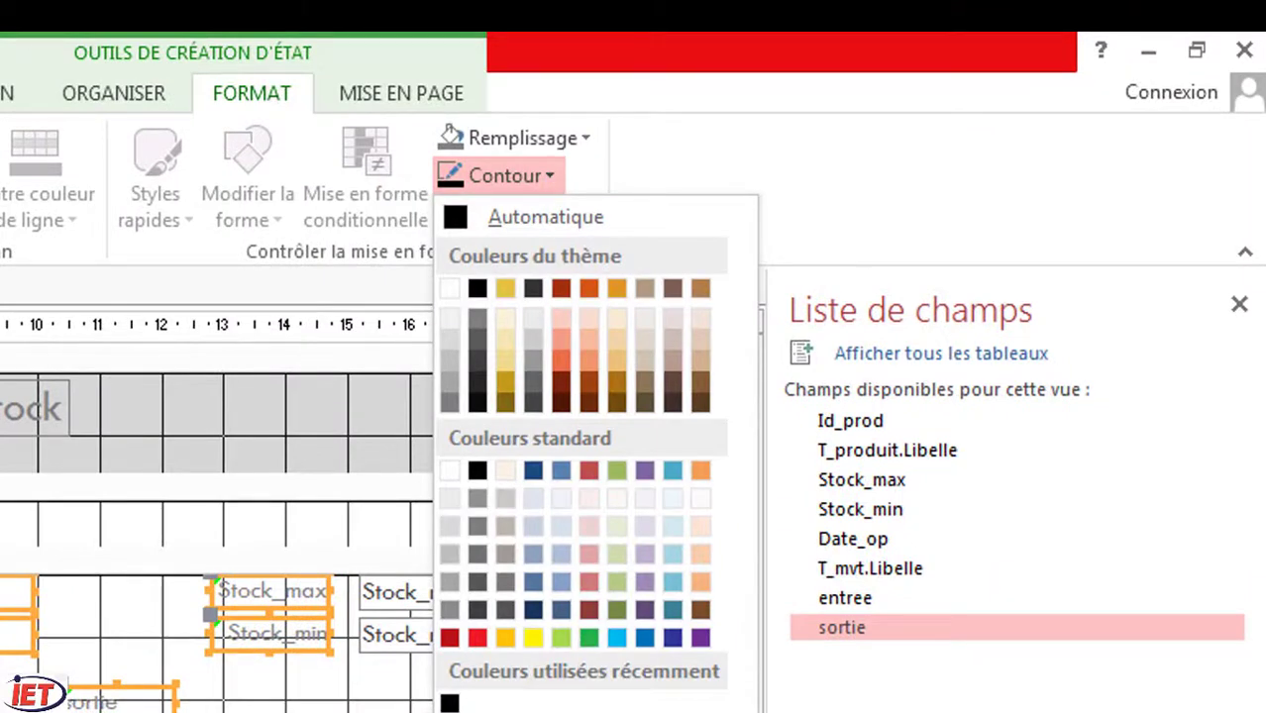
{"action": "key", "text": "Escape"}
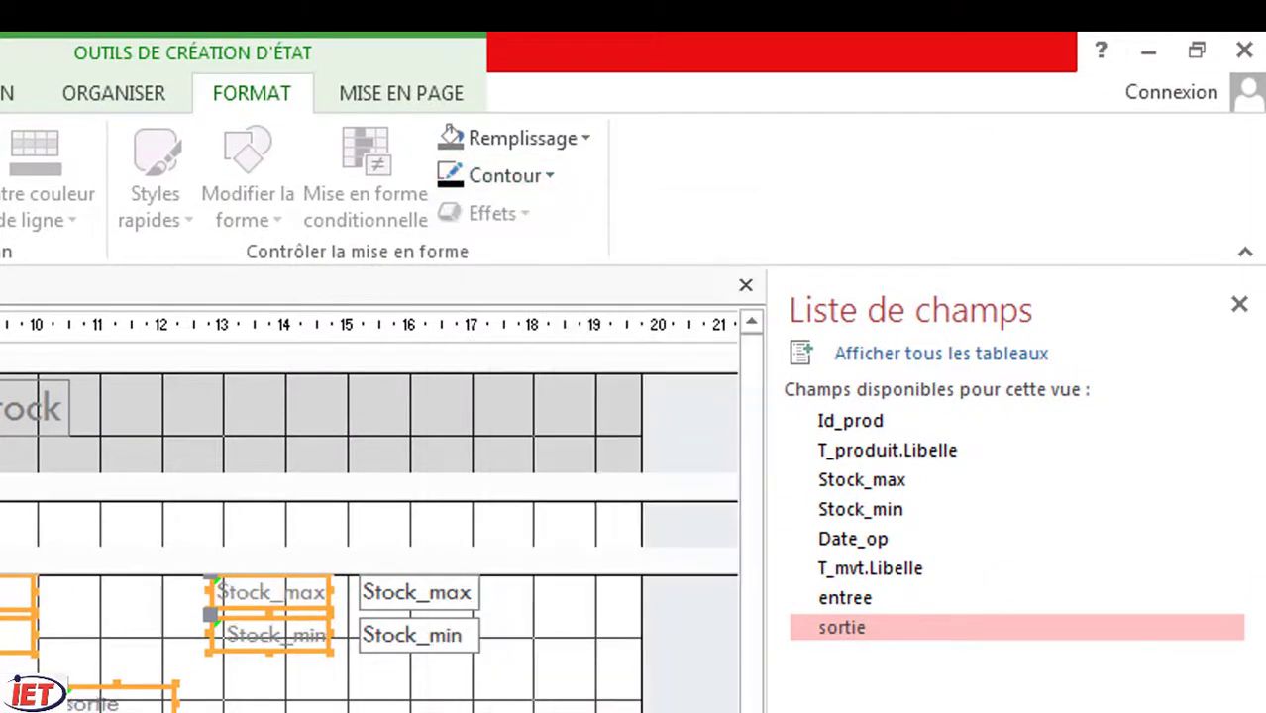
{"action": "left_click", "coordinate": [544, 176]}
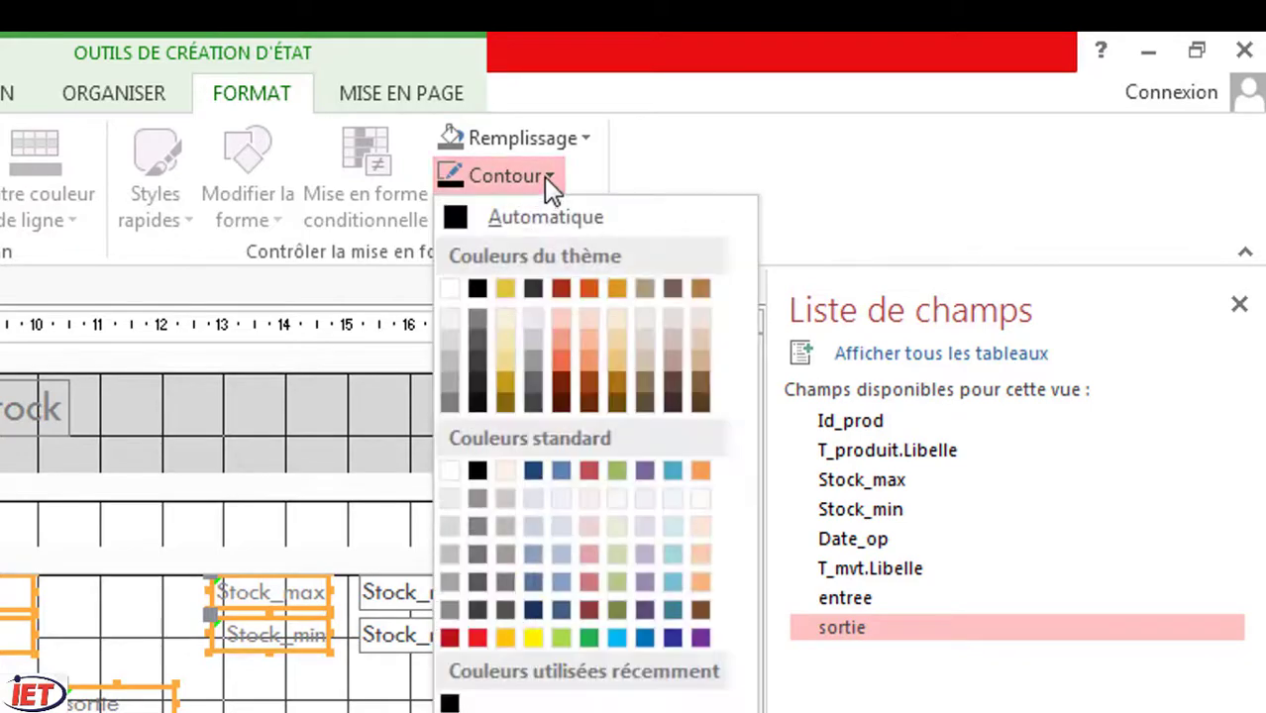
{"action": "left_click", "coordinate": [458, 220]}
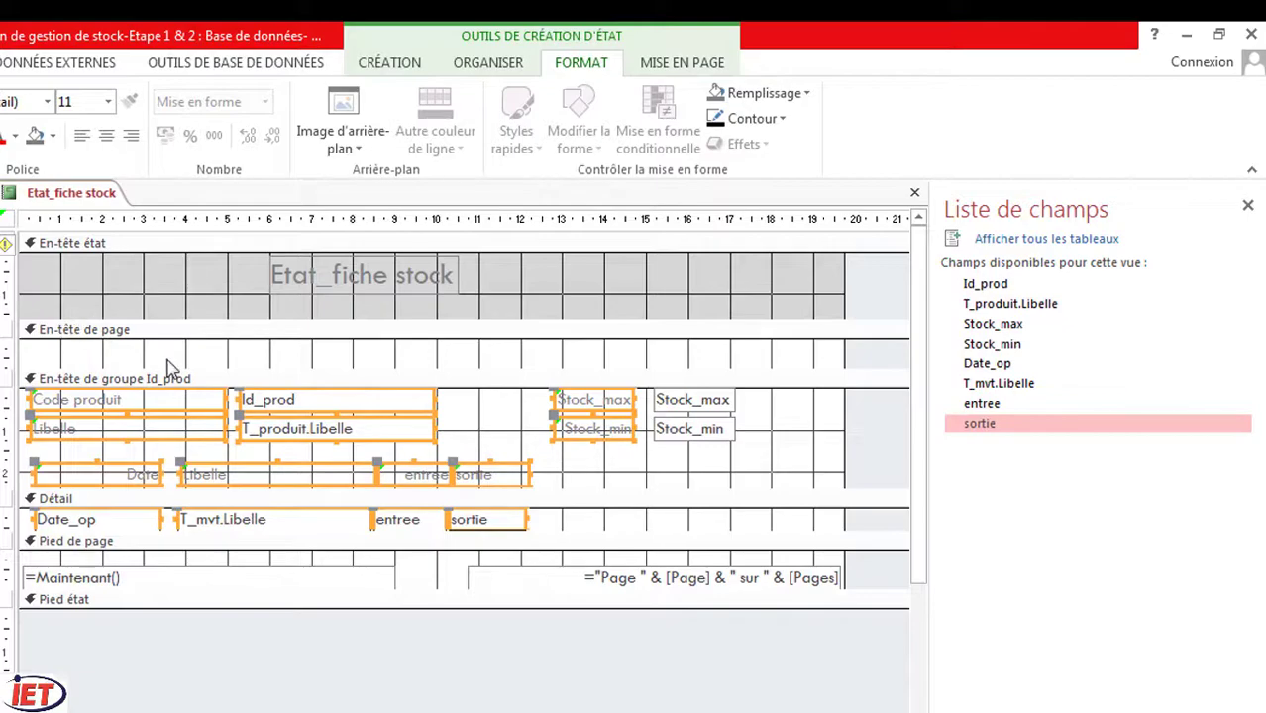
{"action": "left_click", "coordinate": [180, 371]}
{"action": "left_click_drag", "start_coordinate": [208, 370], "coordinate": [270, 330]}
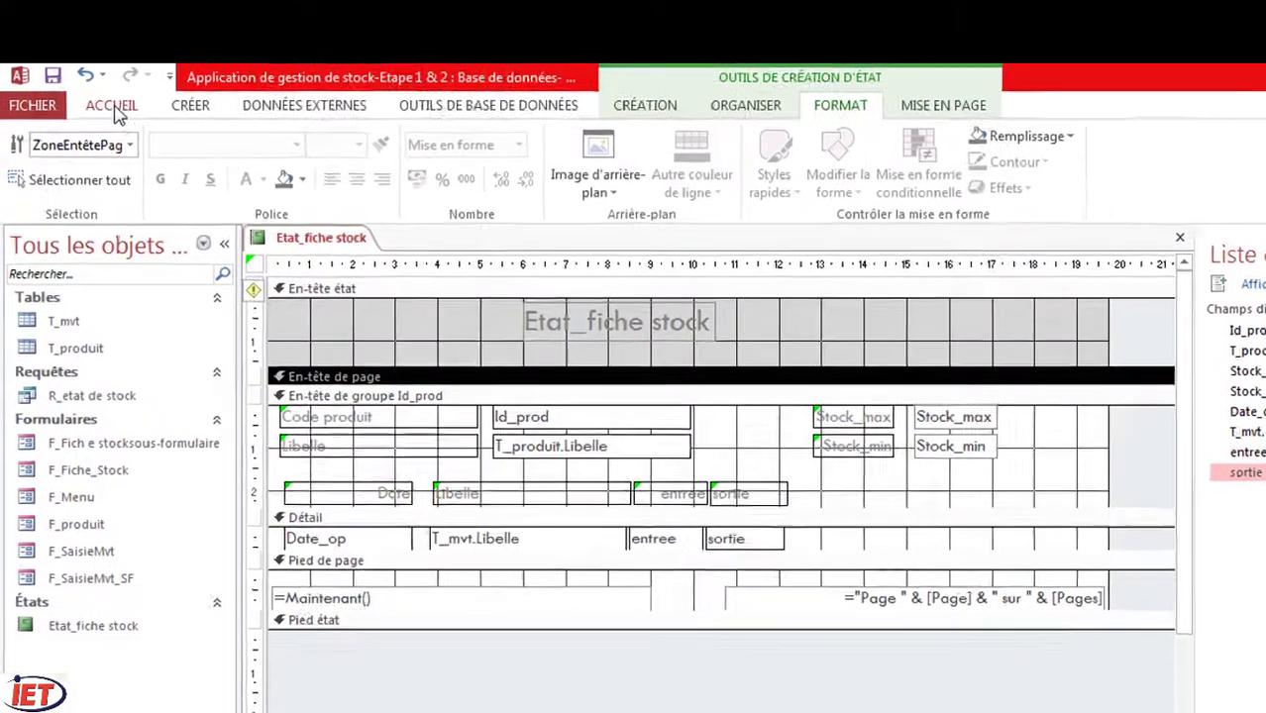
Step: Run the report in Mode État with product code P1 to check the outlines
{"action": "left_click", "coordinate": [115, 108]}
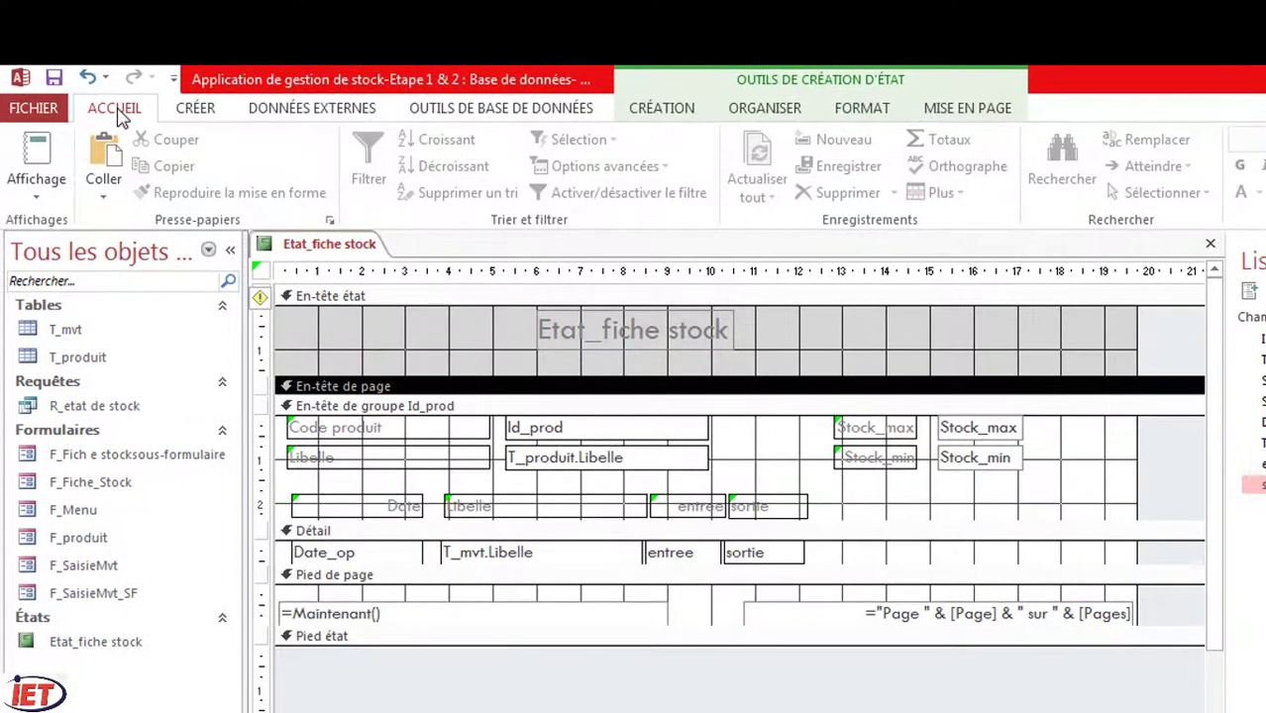
{"action": "left_click", "coordinate": [39, 154]}
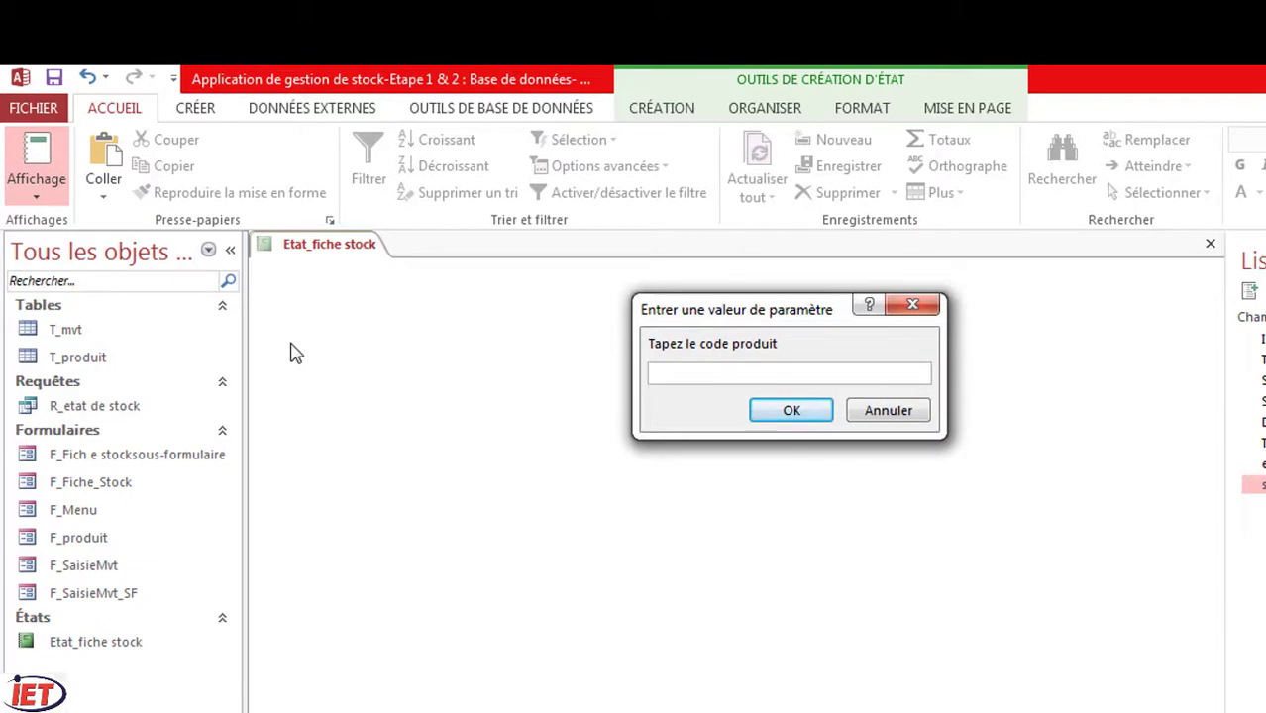
{"action": "key", "text": "Return"}
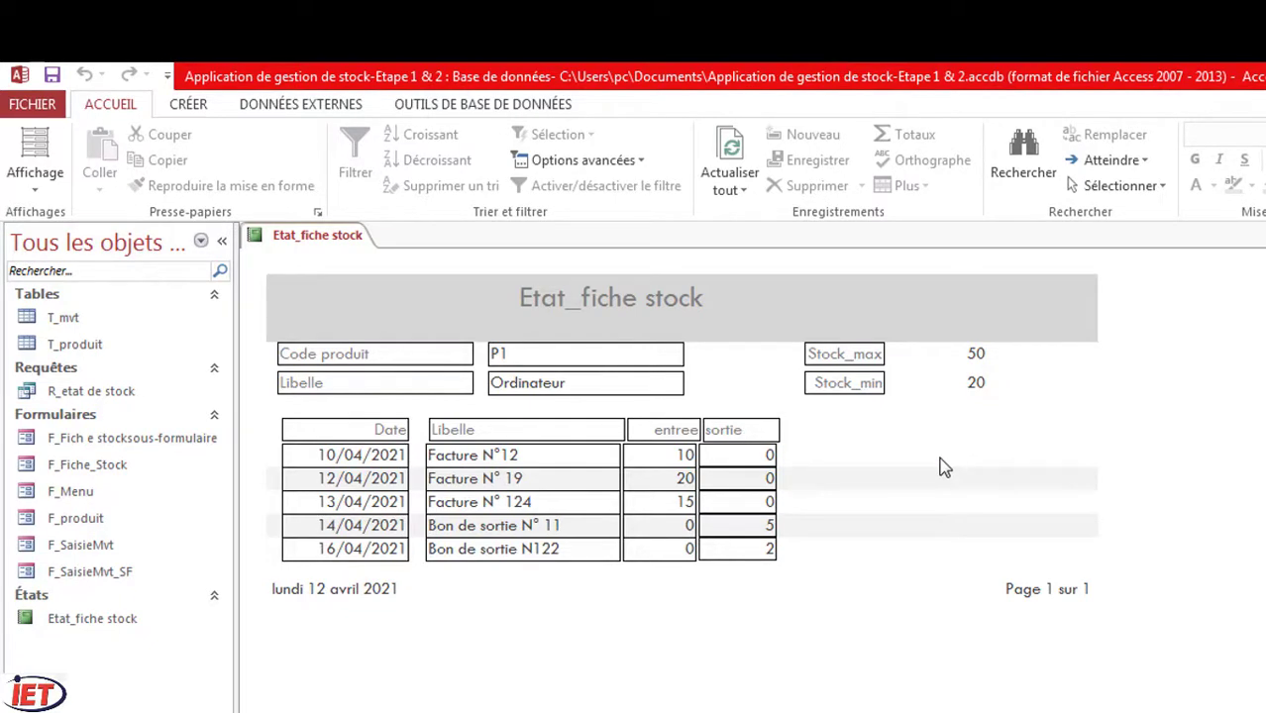
Step: Return to Mode Création and apply the Automatique outline colour to the Stock_max and Stock_min fields
{"action": "left_click", "coordinate": [34, 184]}
{"action": "left_click", "coordinate": [109, 374]}
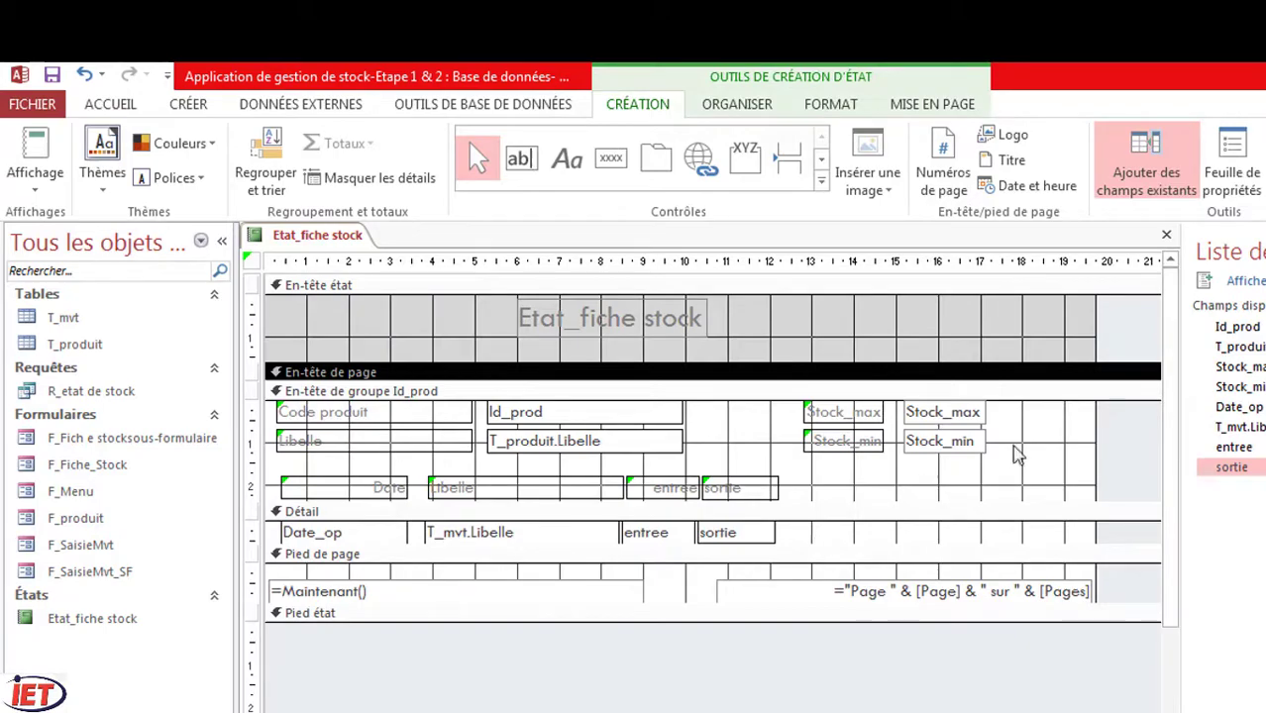
{"action": "left_click_drag", "start_coordinate": [995, 468], "coordinate": [928, 421]}
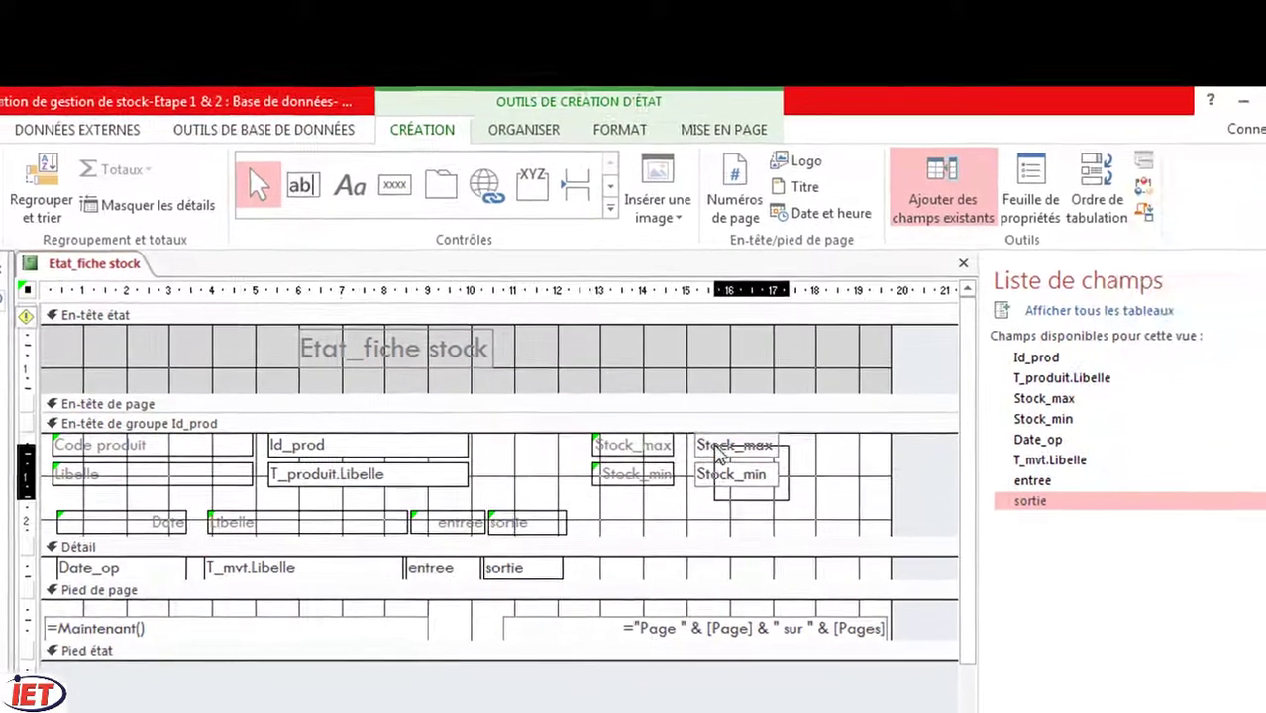
{"action": "left_click_drag", "start_coordinate": [717, 450], "coordinate": [713, 450]}
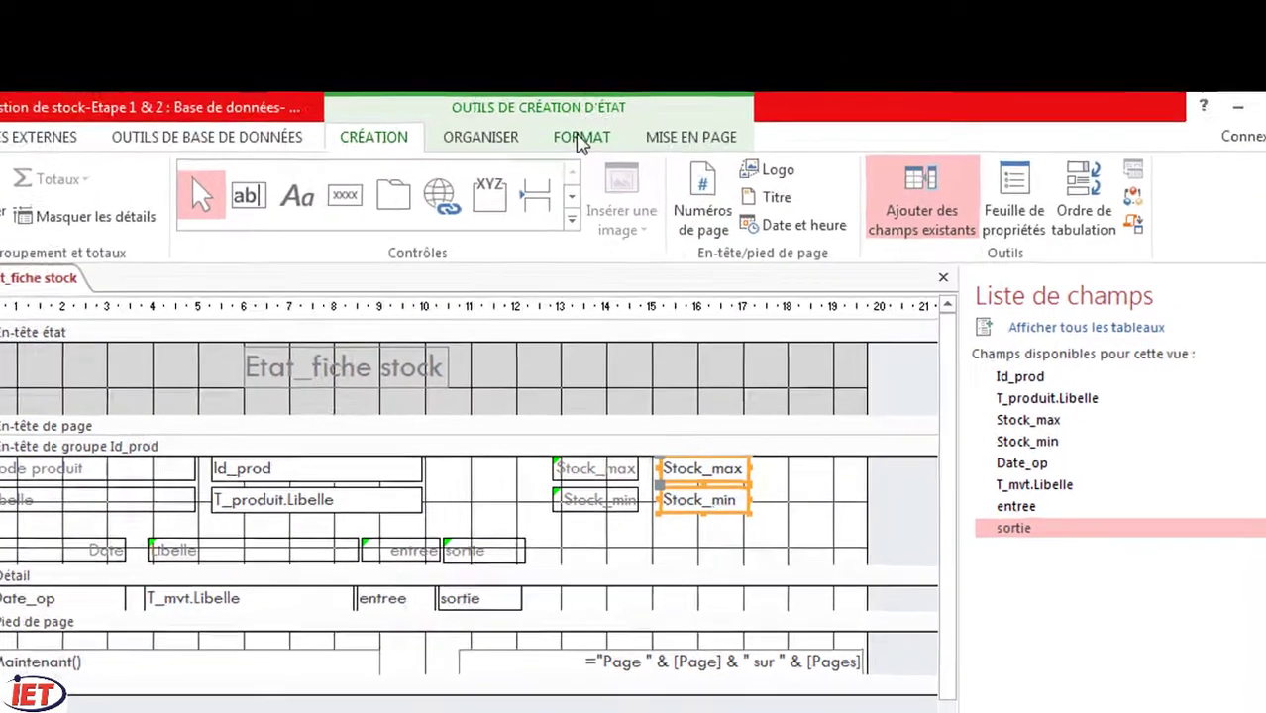
{"action": "left_click", "coordinate": [614, 133]}
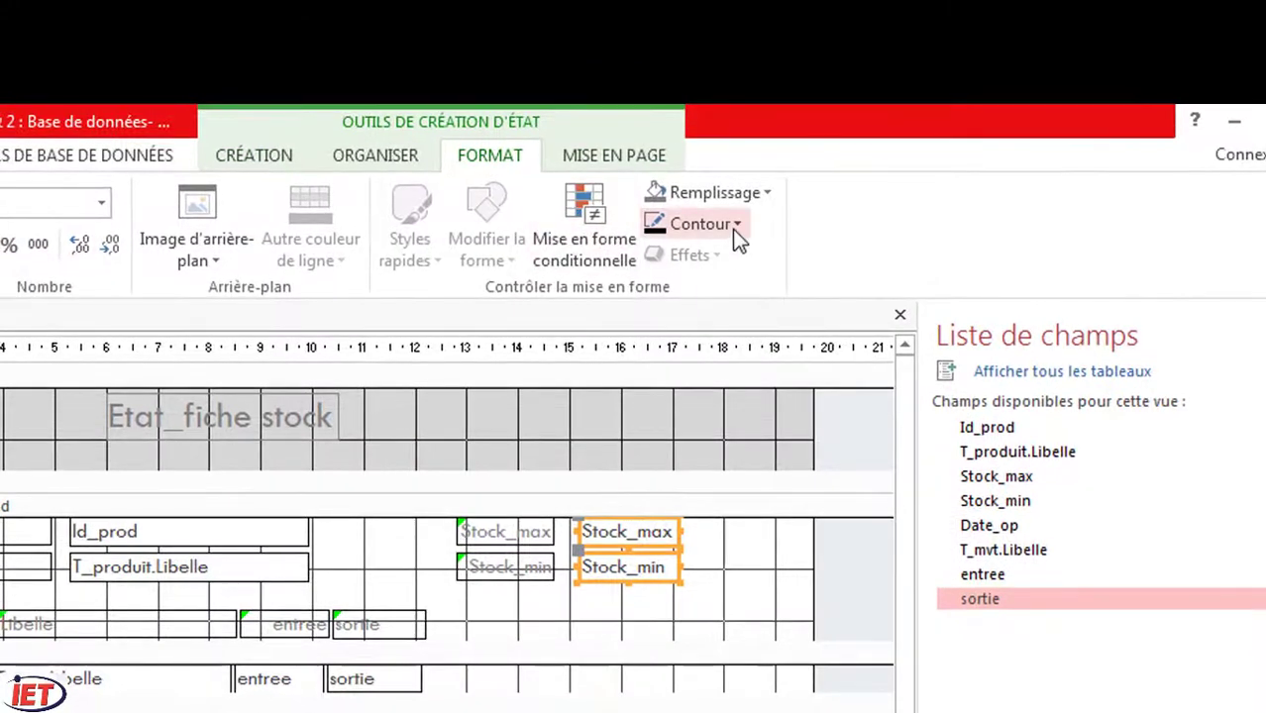
{"action": "left_click", "coordinate": [738, 226]}
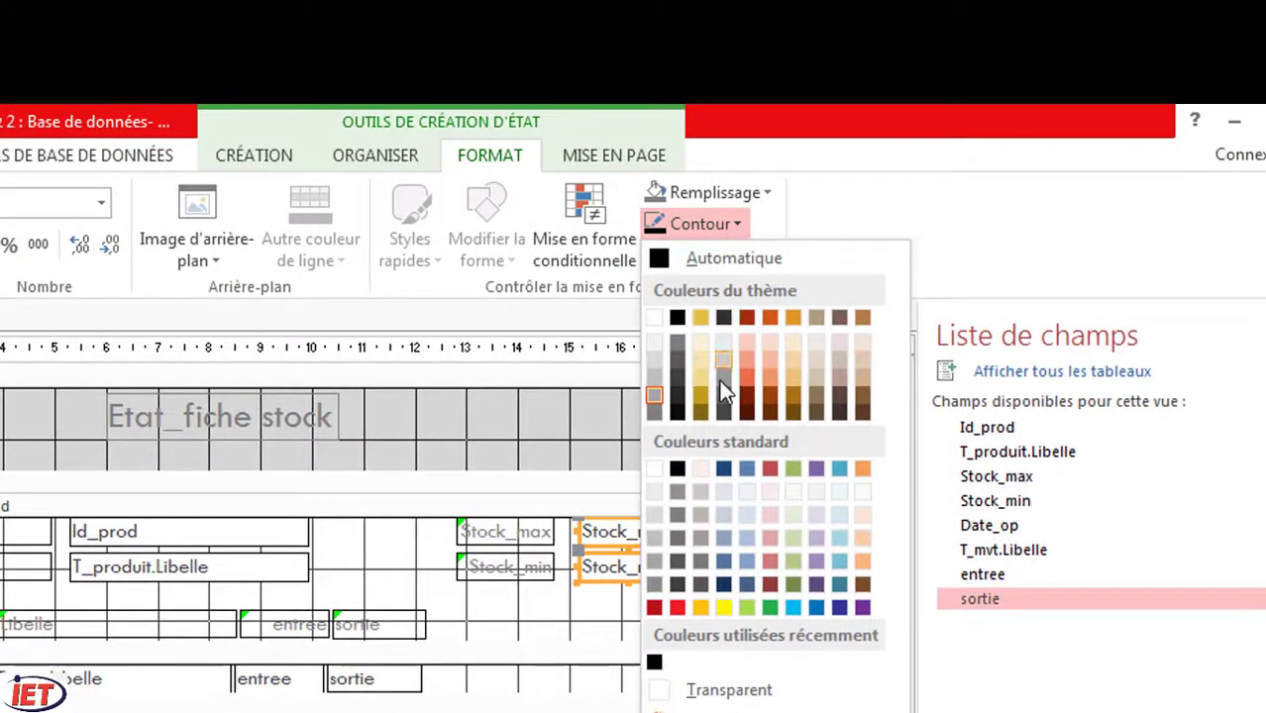
{"action": "left_click", "coordinate": [662, 256]}
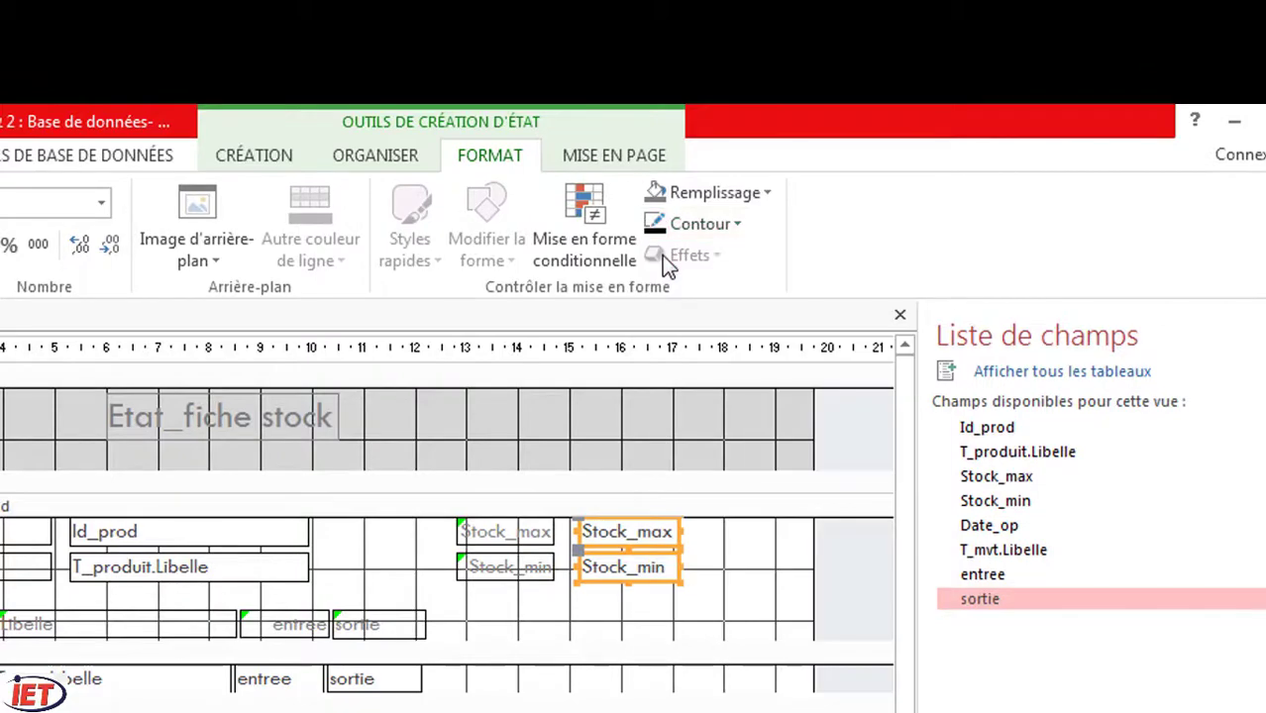
{"action": "left_click", "coordinate": [590, 635]}
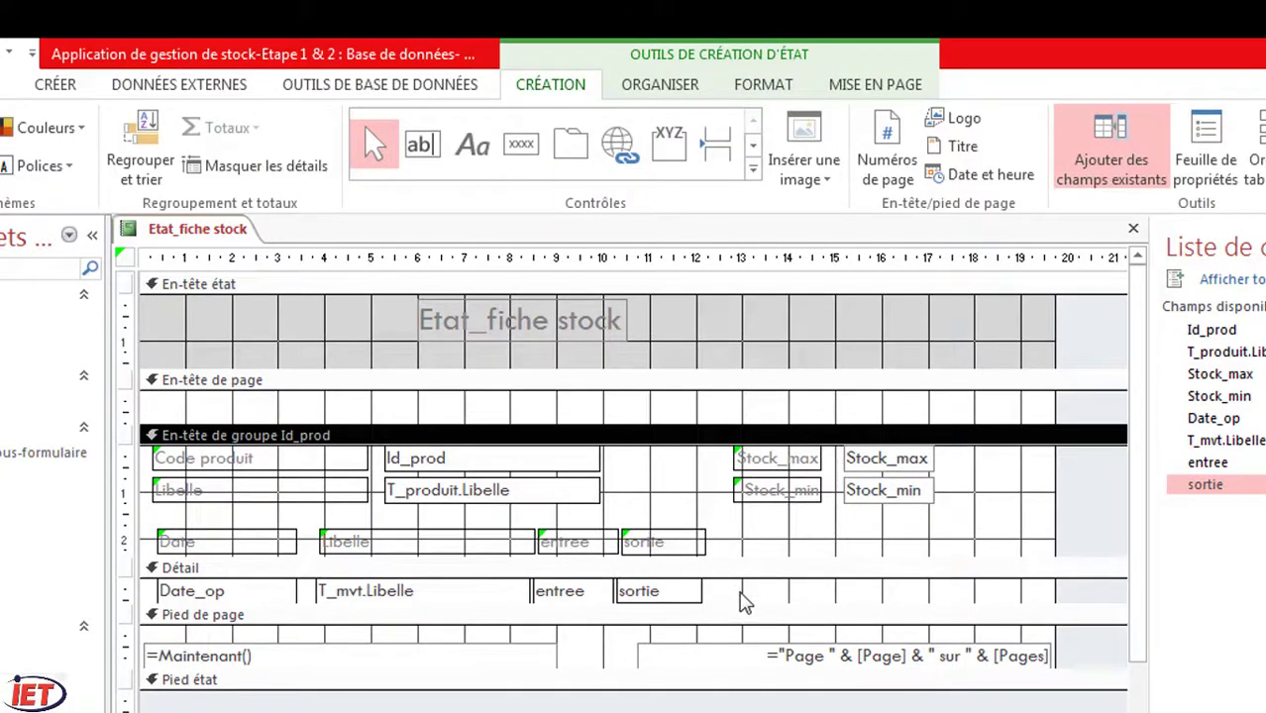
Step: Set Aligner le texte to Gauche for the column labels and the Détail fields together in their property sheet
{"action": "left_click_drag", "start_coordinate": [741, 599], "coordinate": [155, 536]}
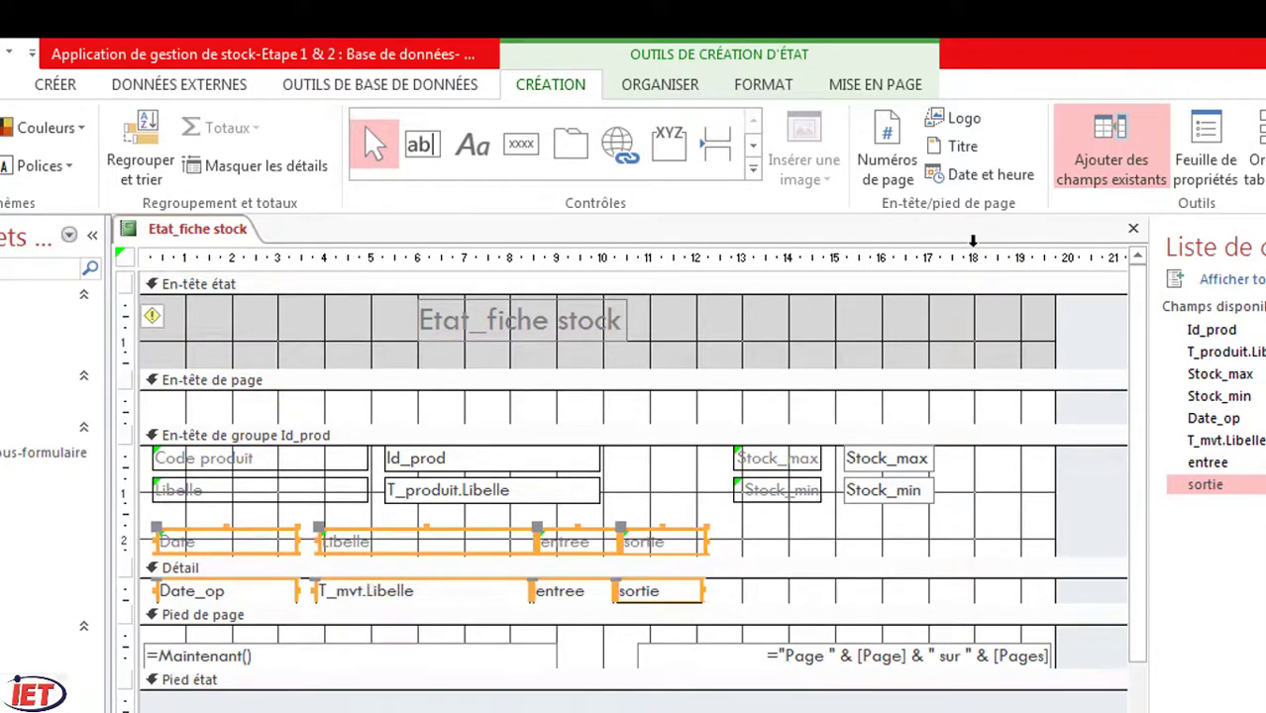
{"action": "left_click", "coordinate": [763, 84]}
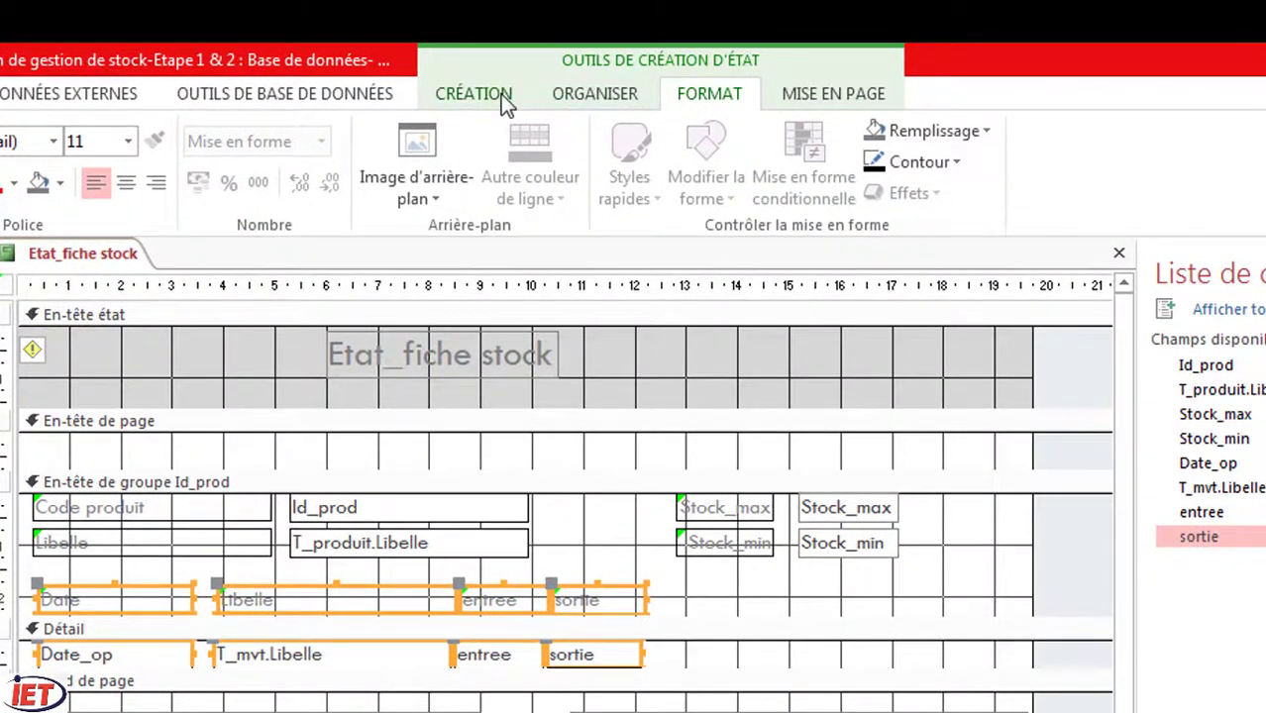
{"action": "left_click", "coordinate": [501, 94]}
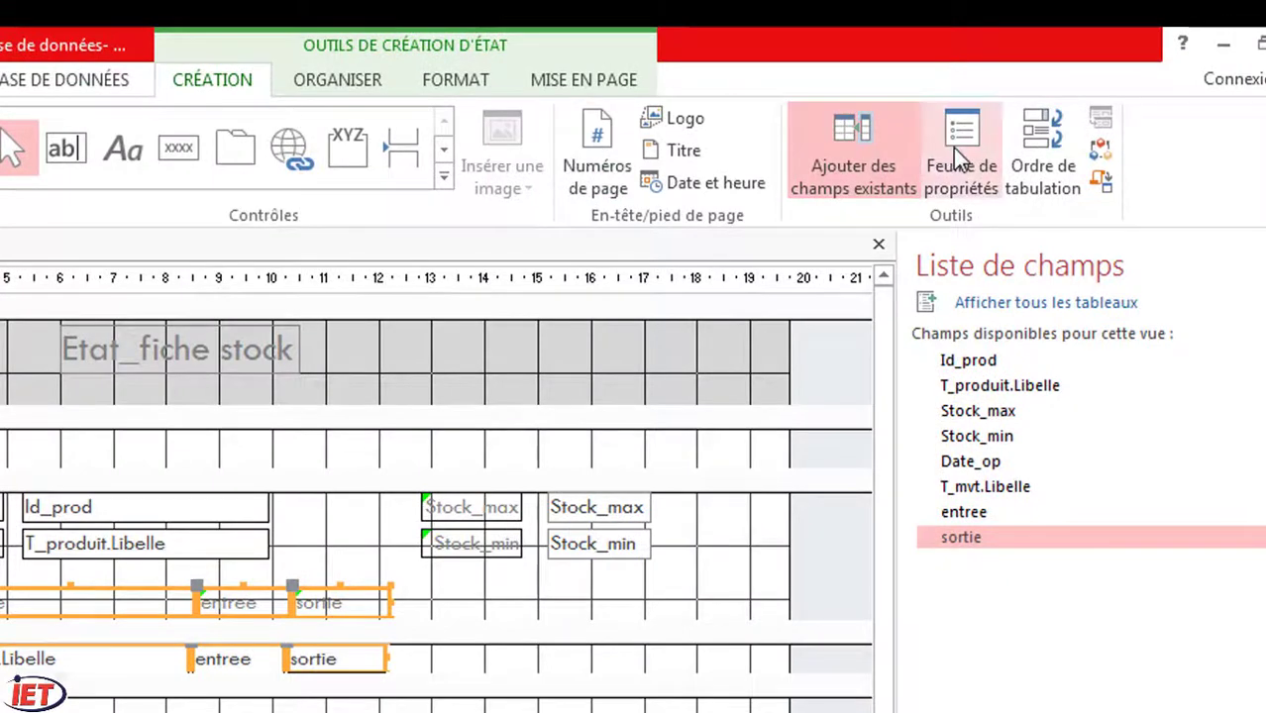
{"action": "left_click", "coordinate": [952, 148]}
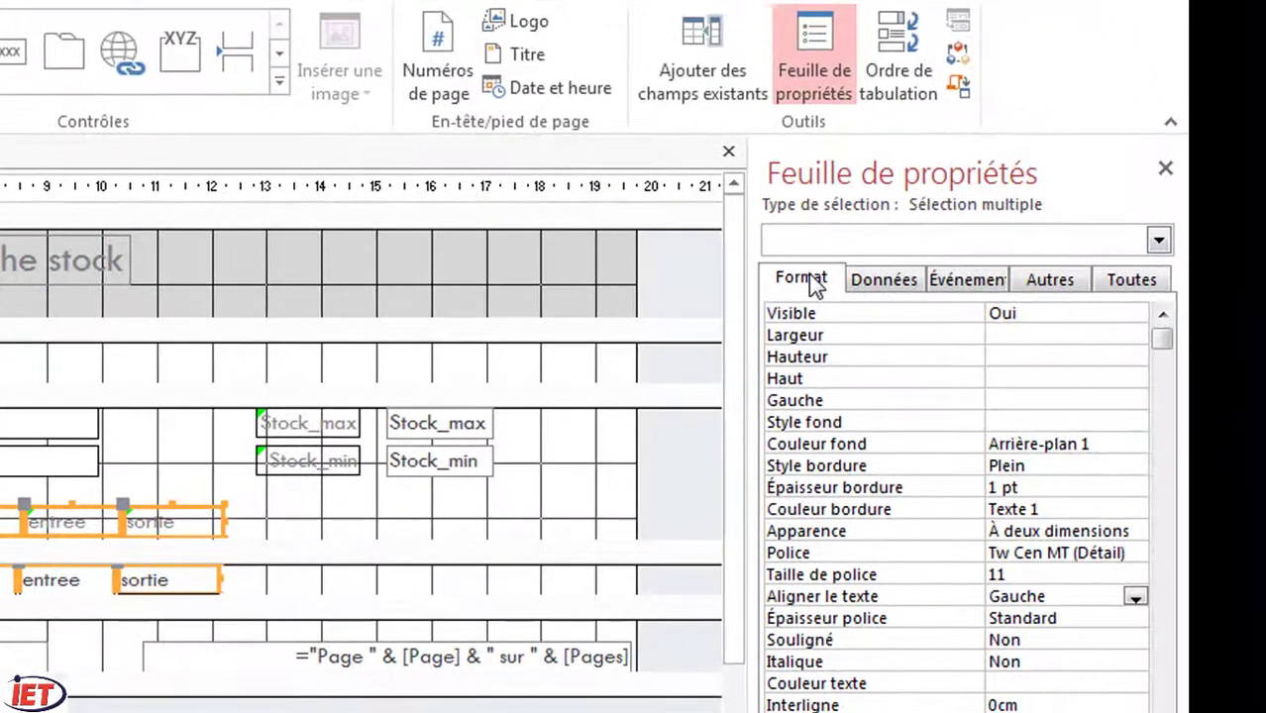
{"action": "left_click", "coordinate": [823, 282]}
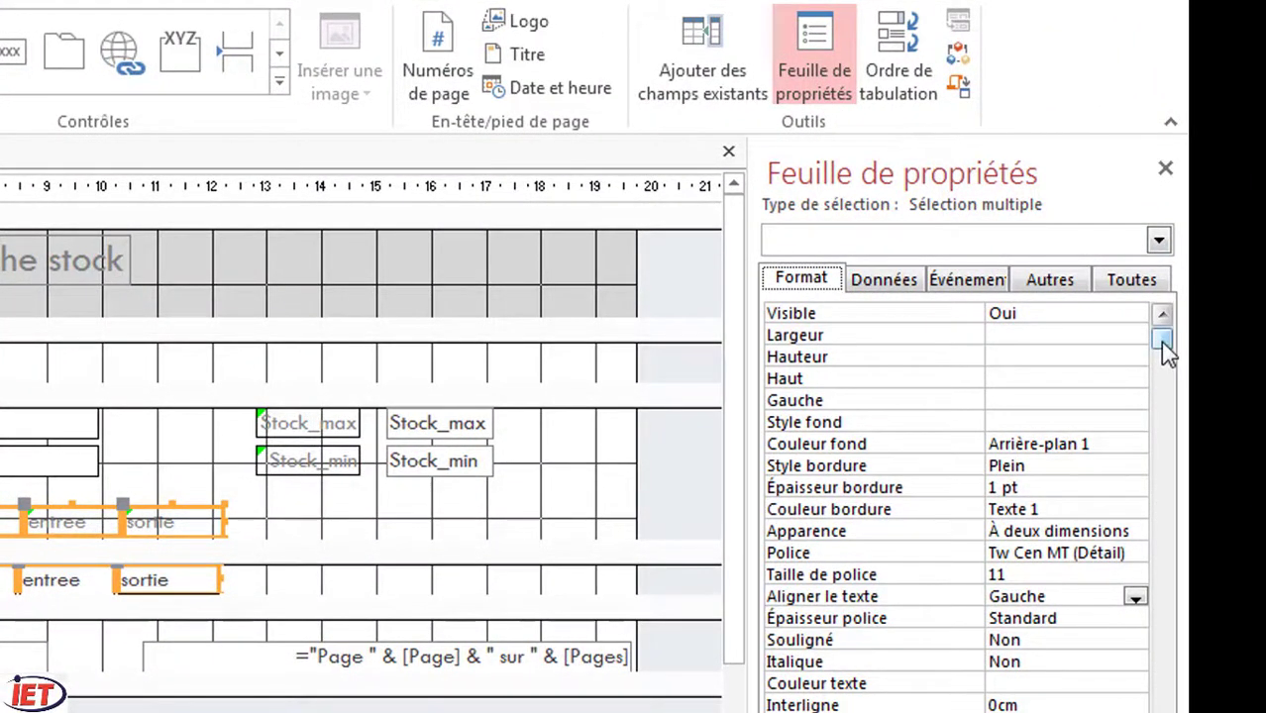
{"action": "key", "text": "Tab"}
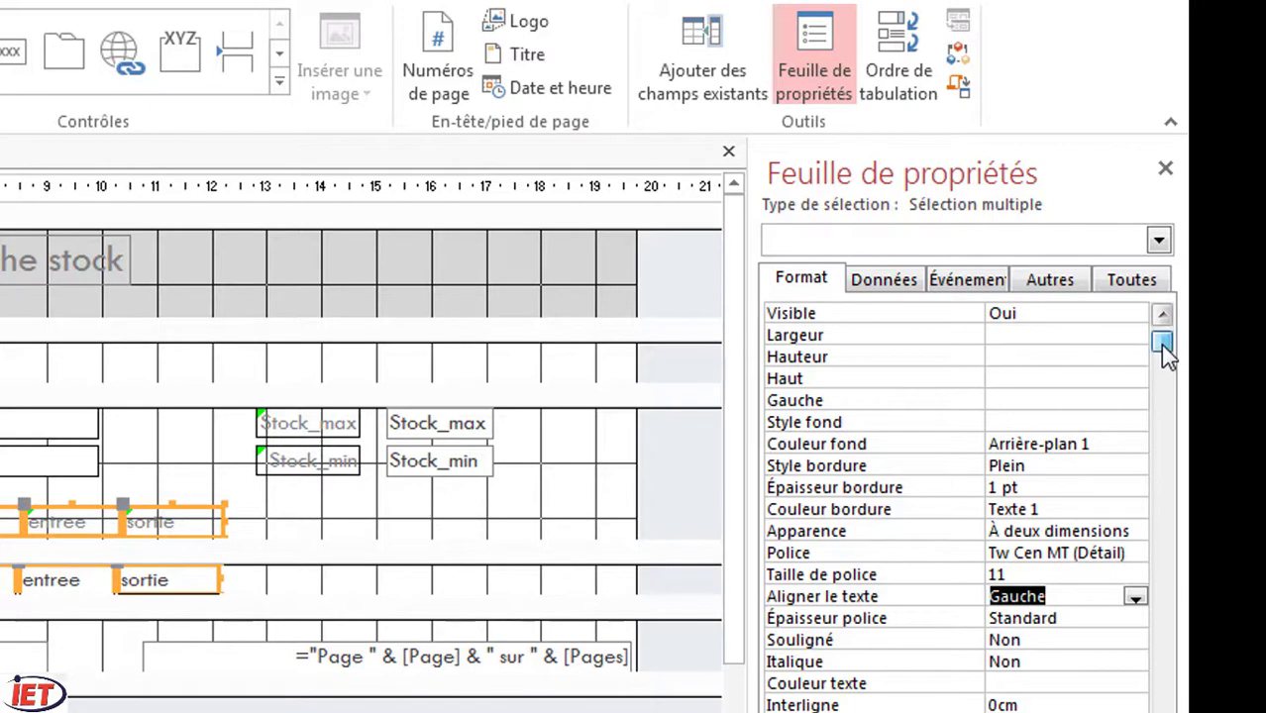
{"action": "mouse_move", "coordinate": [1166, 357]}
{"action": "left_mouse_down"}
{"action": "mouse_move", "coordinate": [1163, 384]}
{"action": "mouse_move", "coordinate": [1163, 341]}
{"action": "left_mouse_up"}
{"action": "left_click", "coordinate": [1085, 591]}
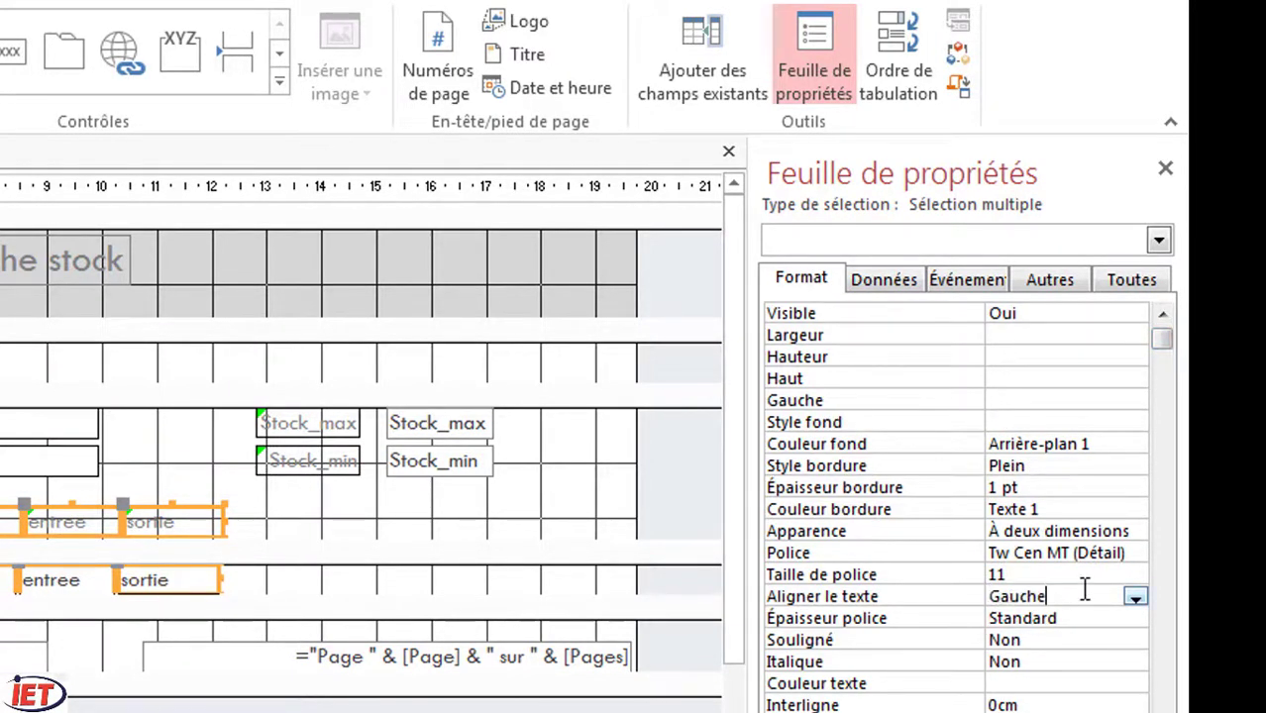
{"action": "left_click", "coordinate": [1135, 597]}
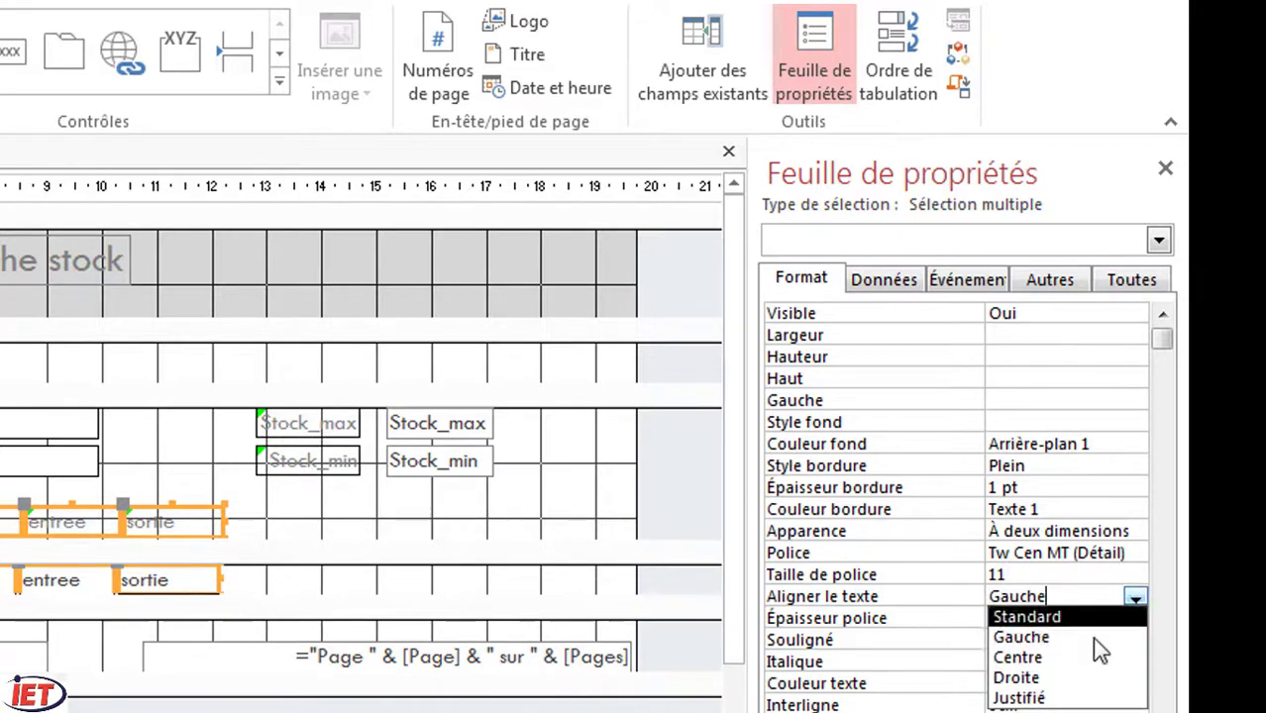
{"action": "left_click", "coordinate": [1057, 638]}
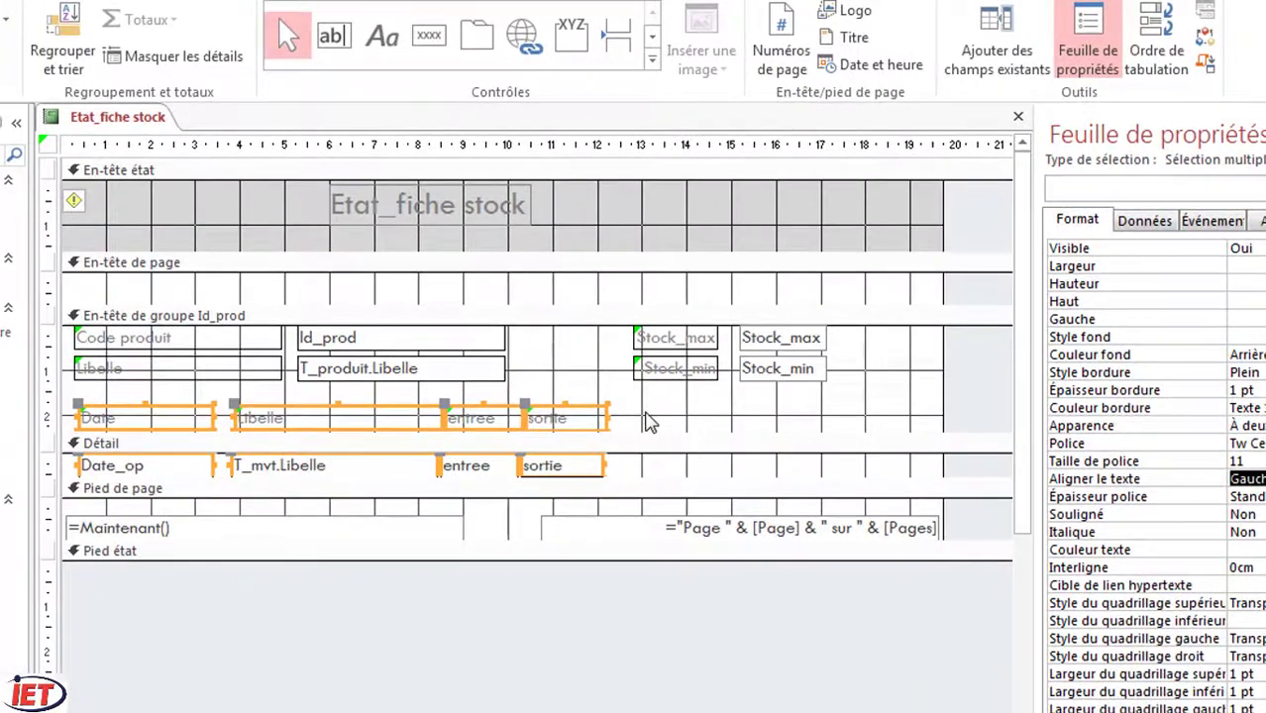
{"action": "left_click", "coordinate": [649, 423]}
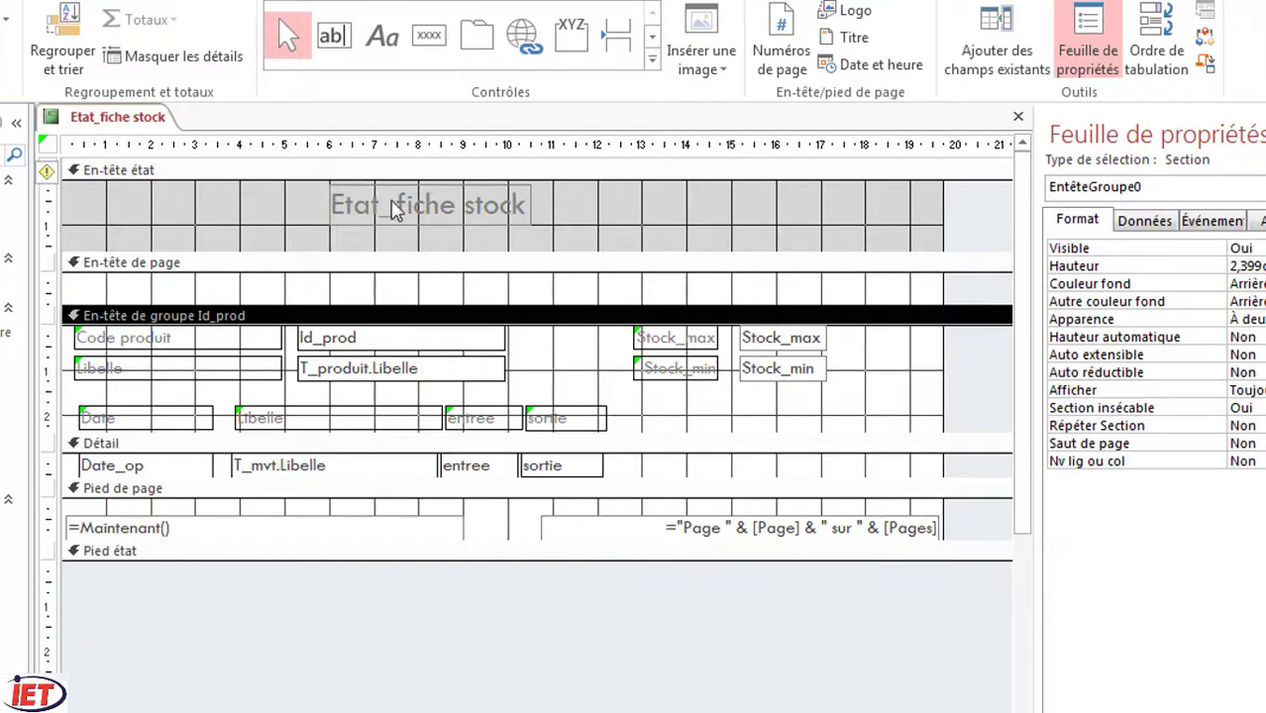
Step: Give the Etat_fiche stock title label in the En-tête état a black background and white text
{"action": "left_click", "coordinate": [415, 205]}
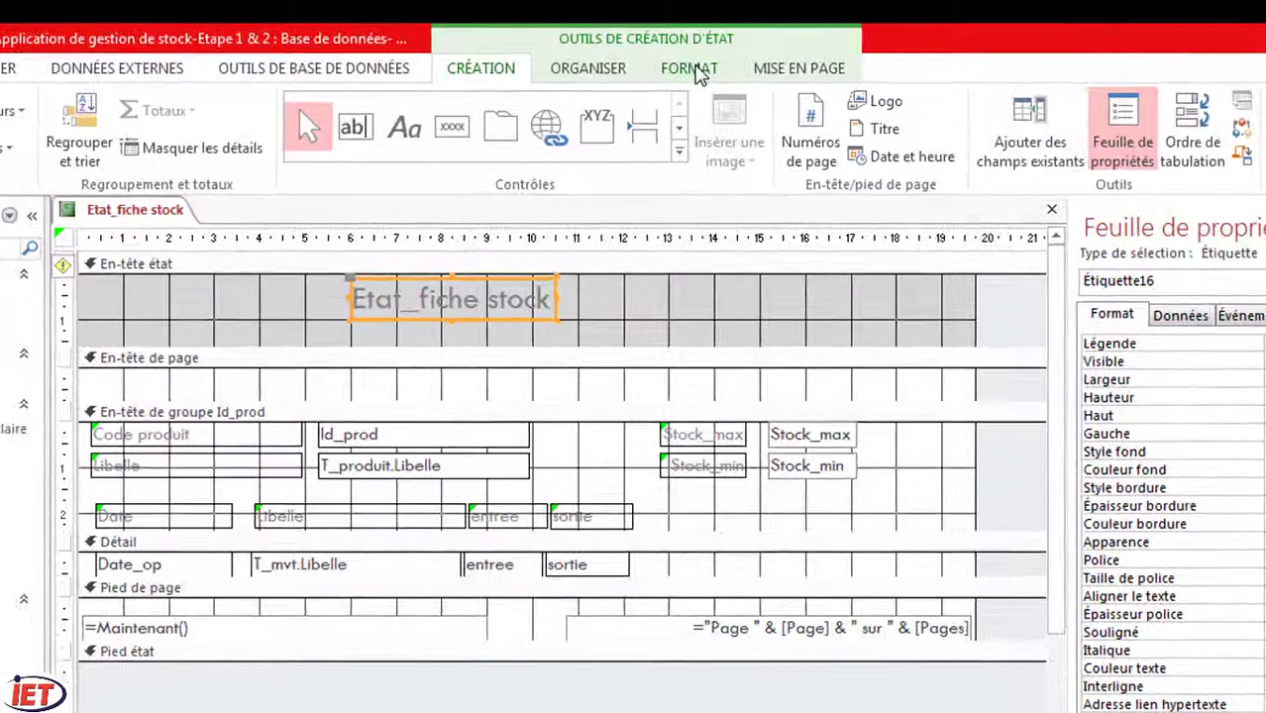
{"action": "left_click", "coordinate": [666, 64]}
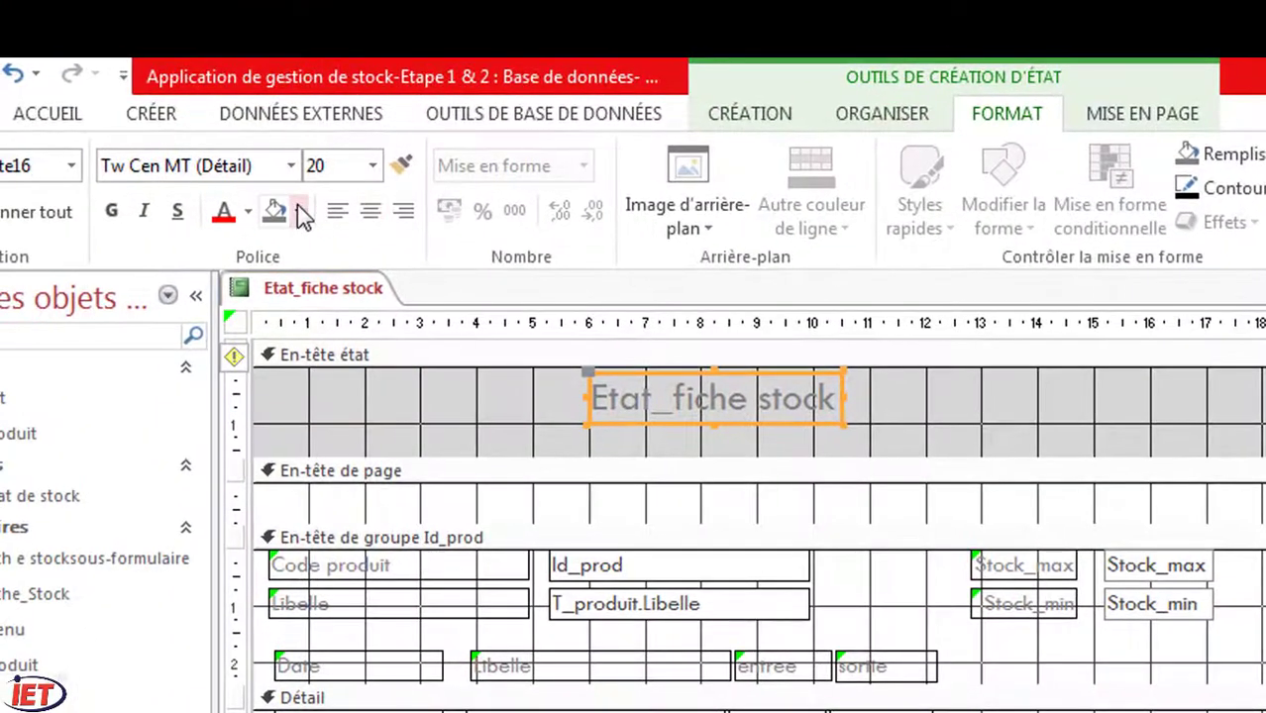
{"action": "left_click", "coordinate": [297, 208]}
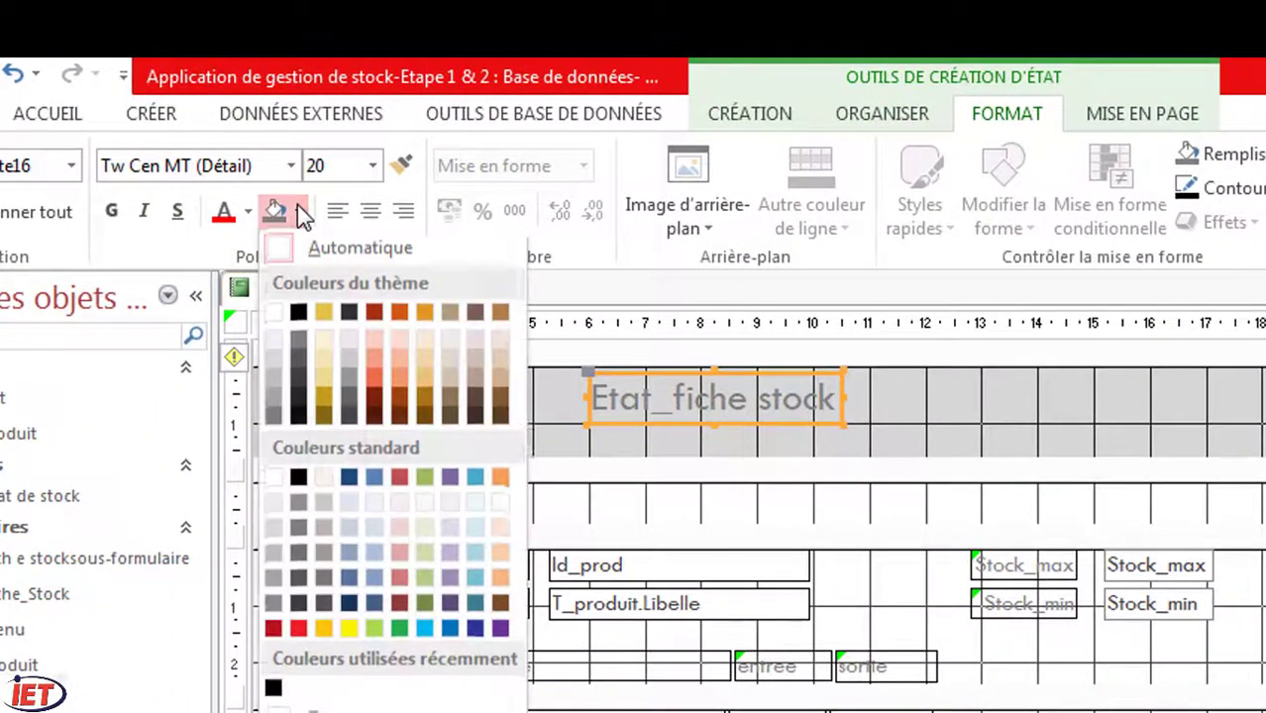
{"action": "left_click", "coordinate": [299, 481]}
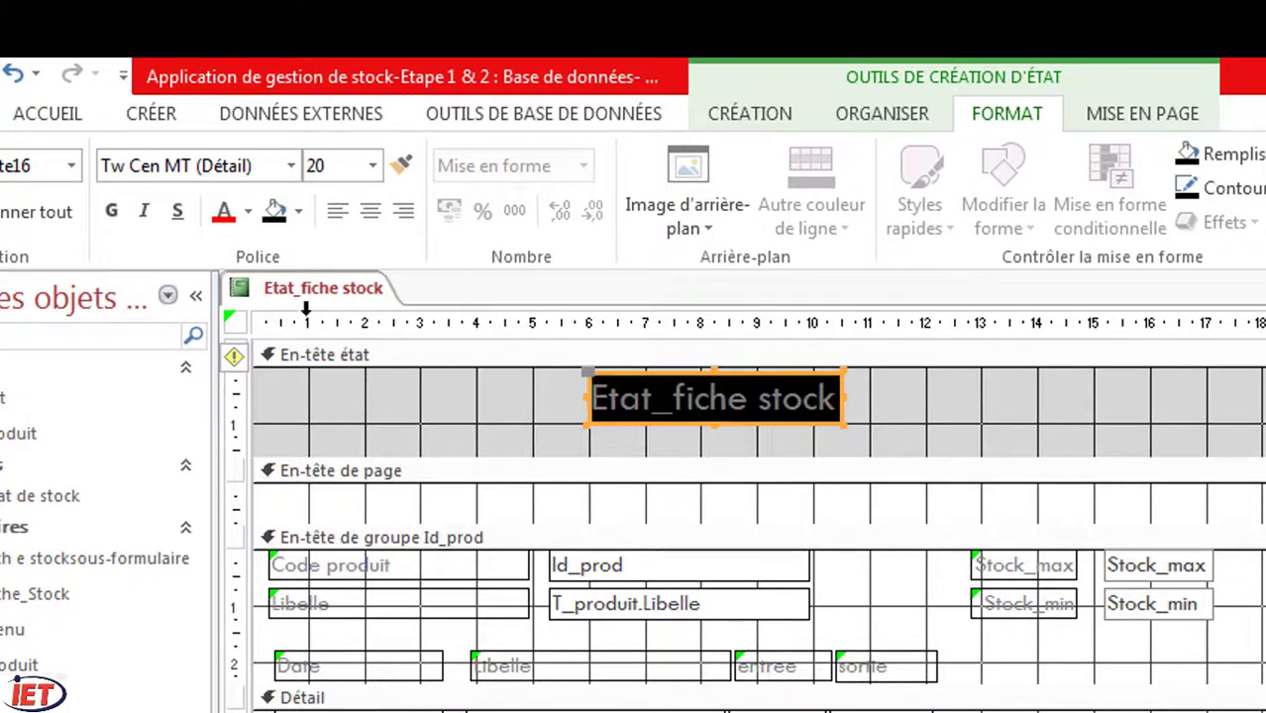
{"action": "left_click", "coordinate": [248, 211]}
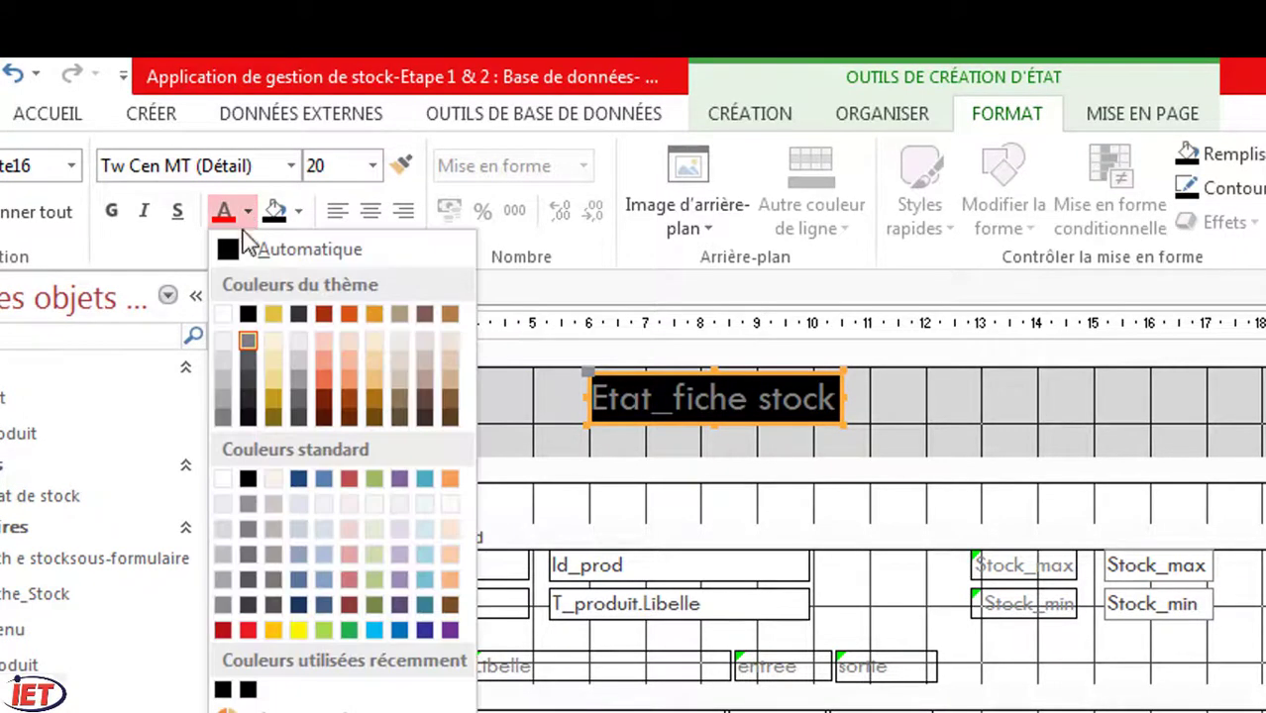
{"action": "left_click", "coordinate": [224, 315]}
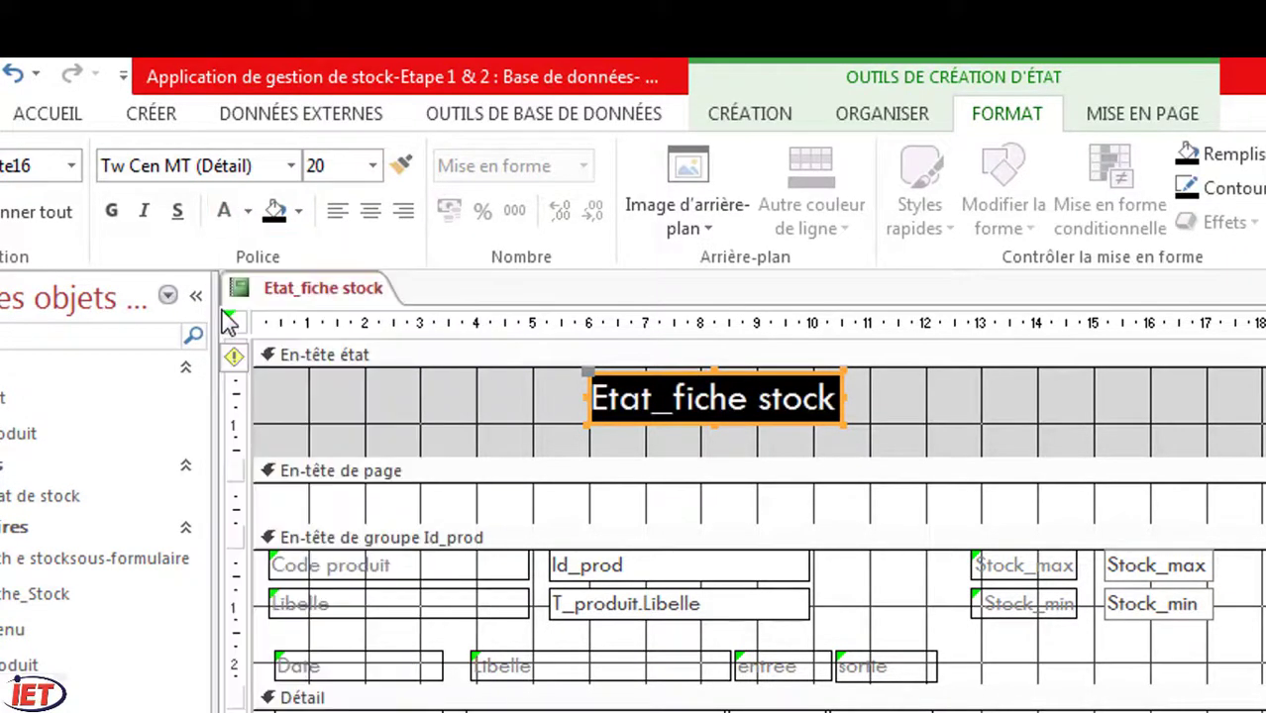
{"action": "left_click", "coordinate": [913, 443]}
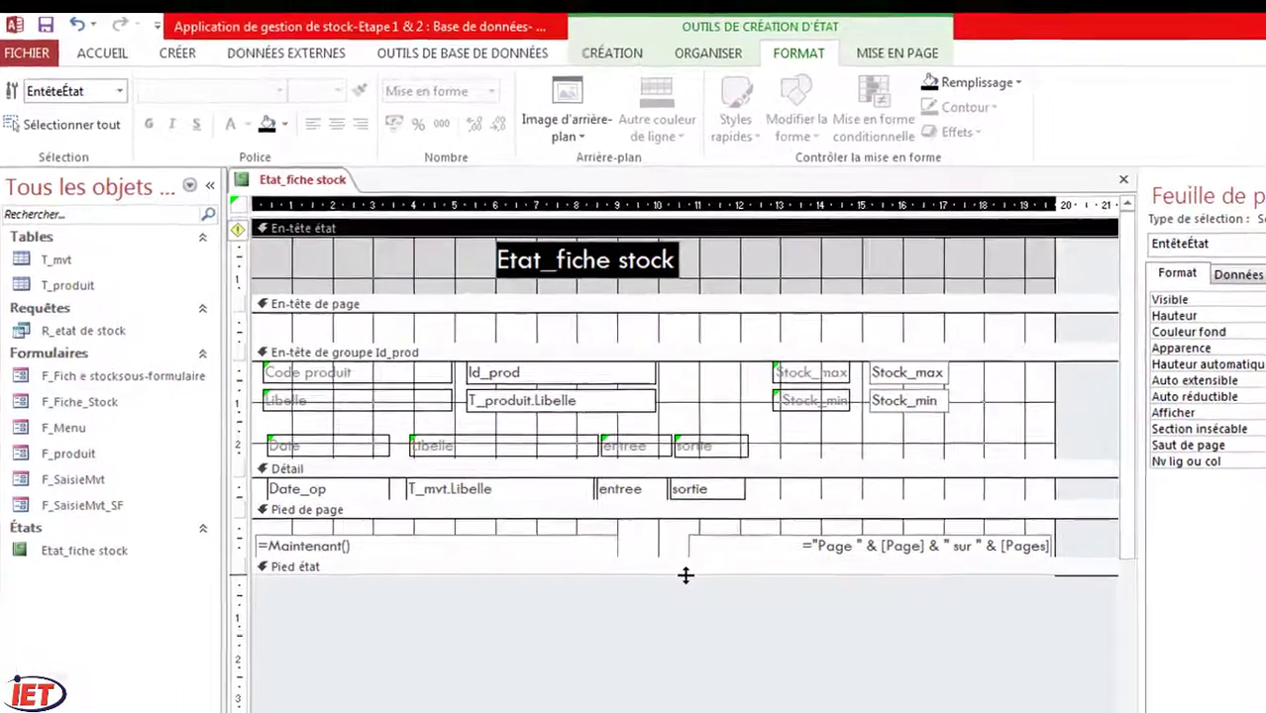
Step: Expand the Pied état section to about 1.5 cm high and add a text box there with its label captioned Total
{"action": "left_click_drag", "start_coordinate": [684, 574], "coordinate": [627, 628]}
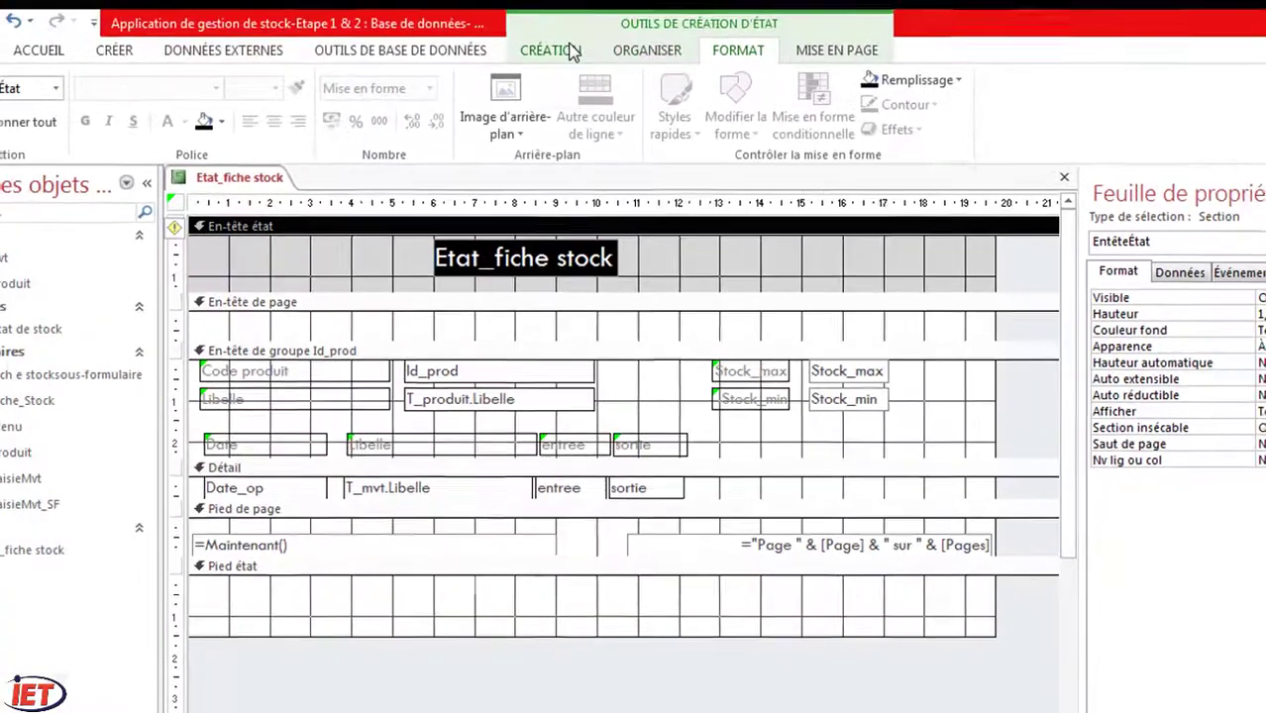
{"action": "left_click", "coordinate": [543, 2]}
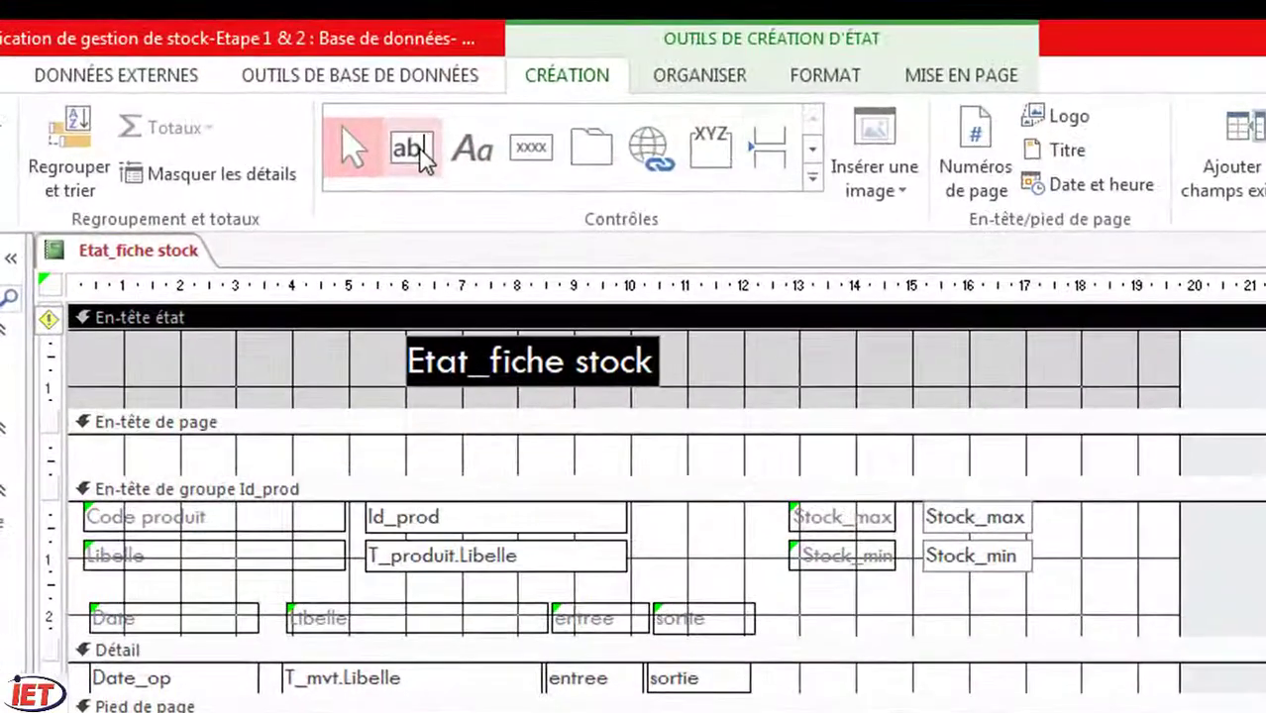
{"action": "left_click", "coordinate": [421, 157]}
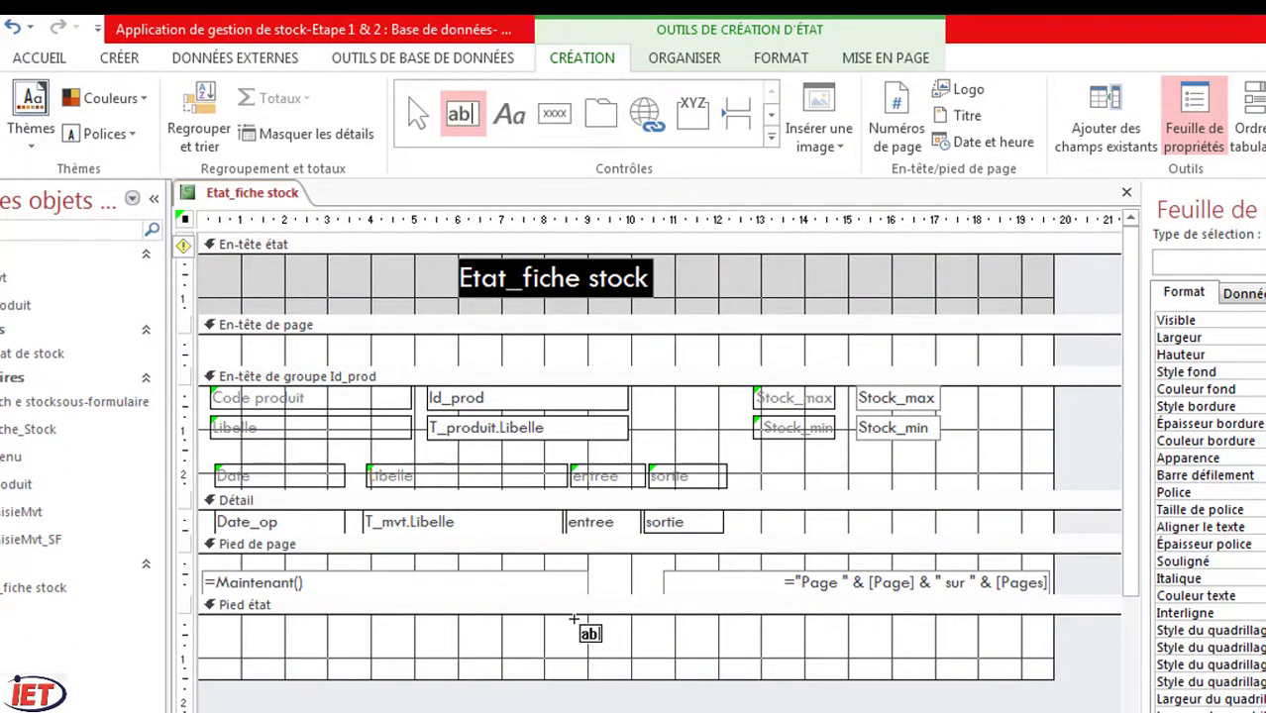
{"action": "left_click_drag", "start_coordinate": [574, 619], "coordinate": [649, 643]}
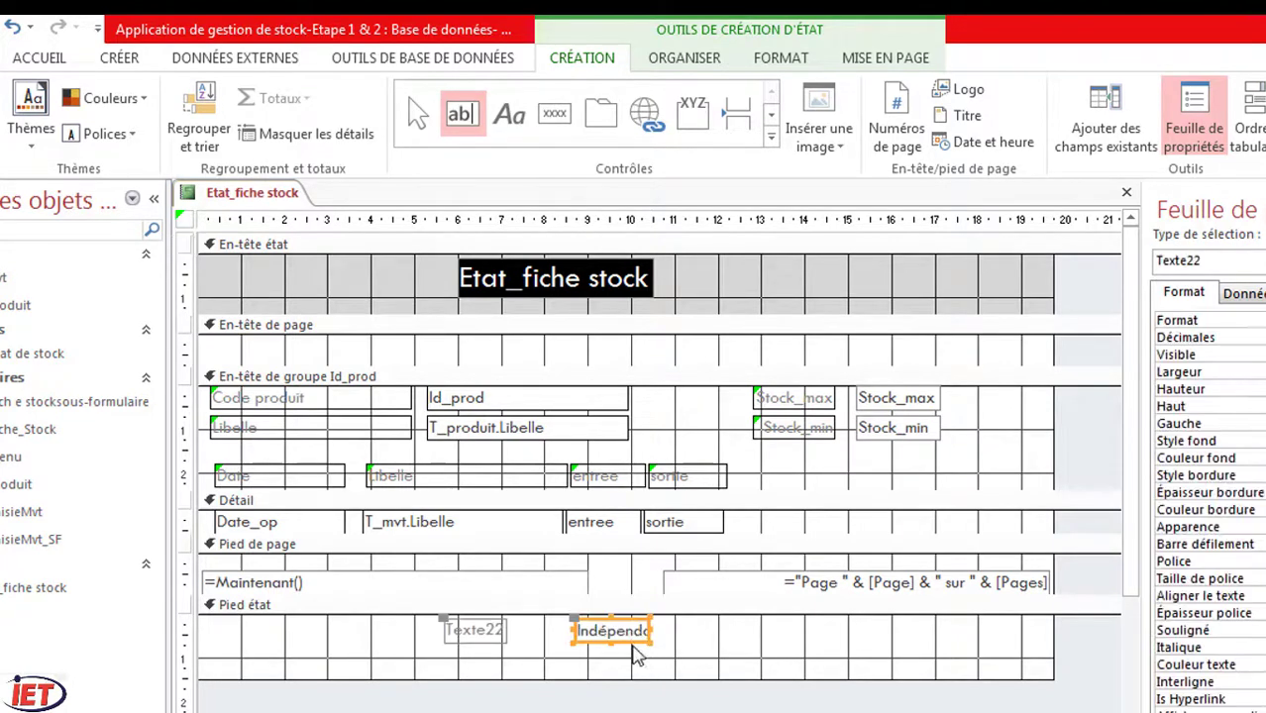
{"action": "left_click", "coordinate": [489, 635]}
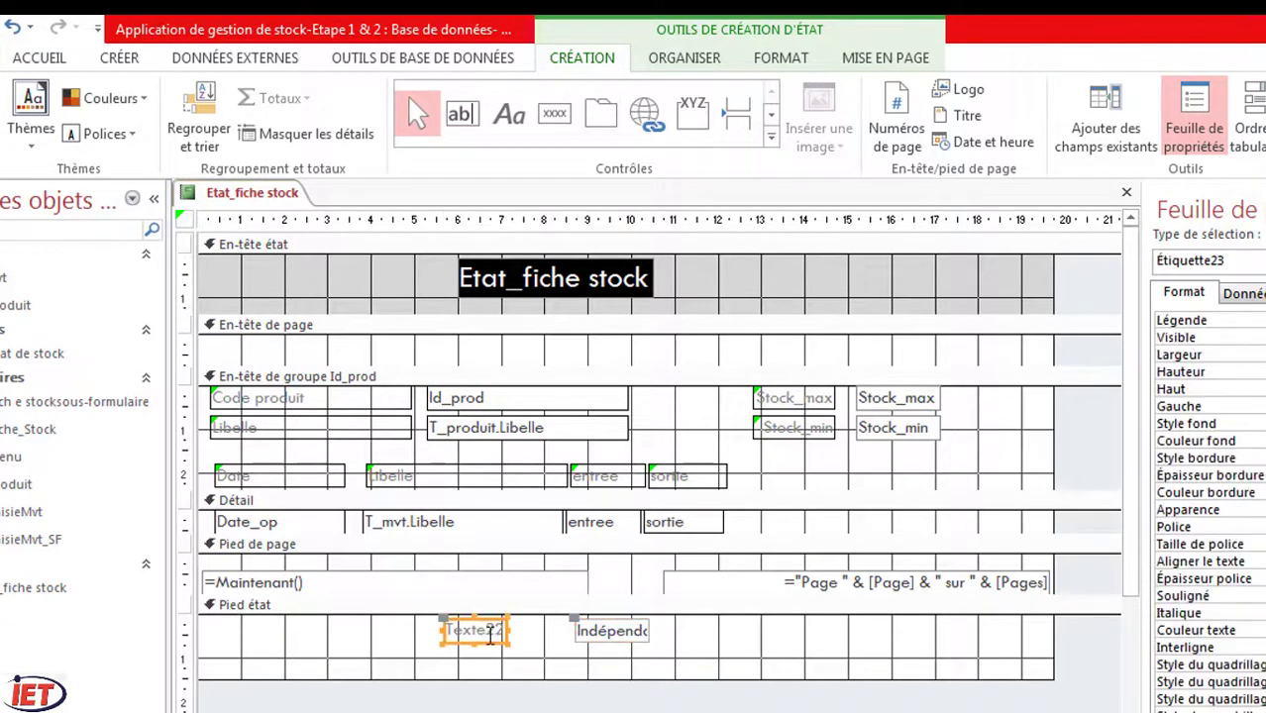
{"action": "double_click", "coordinate": [489, 635]}
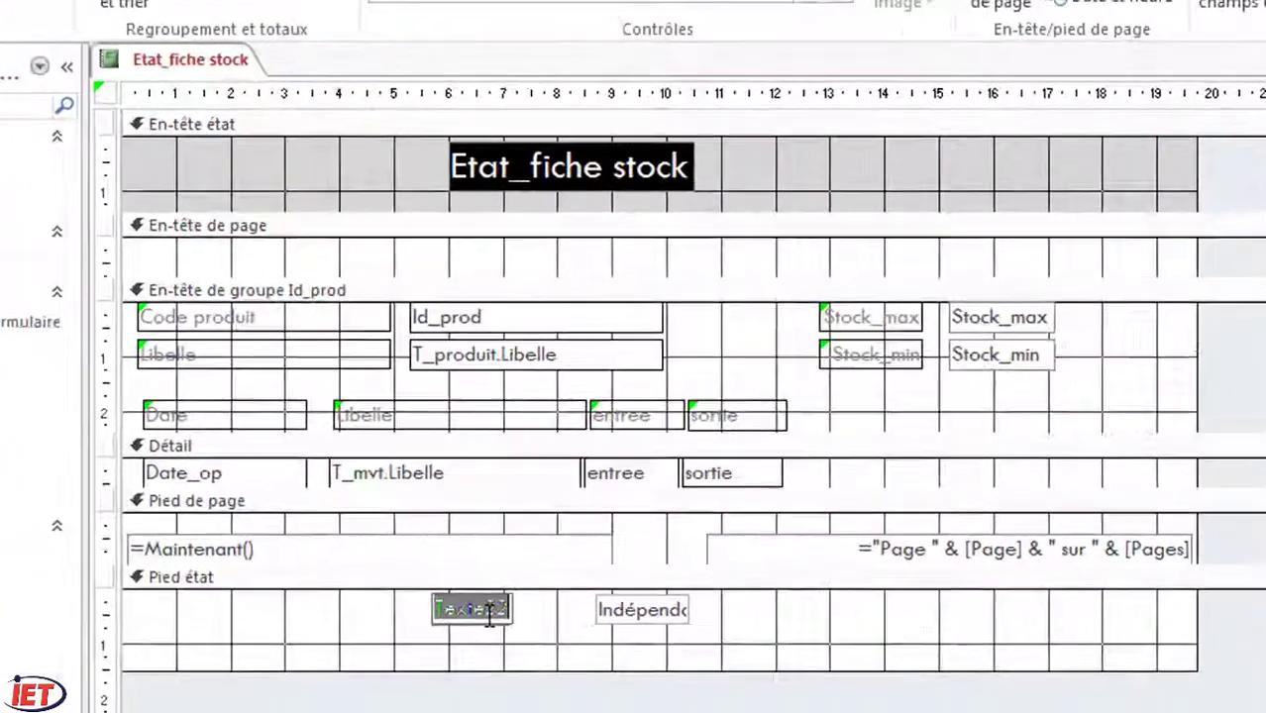
{"action": "type", "text": "Total"}
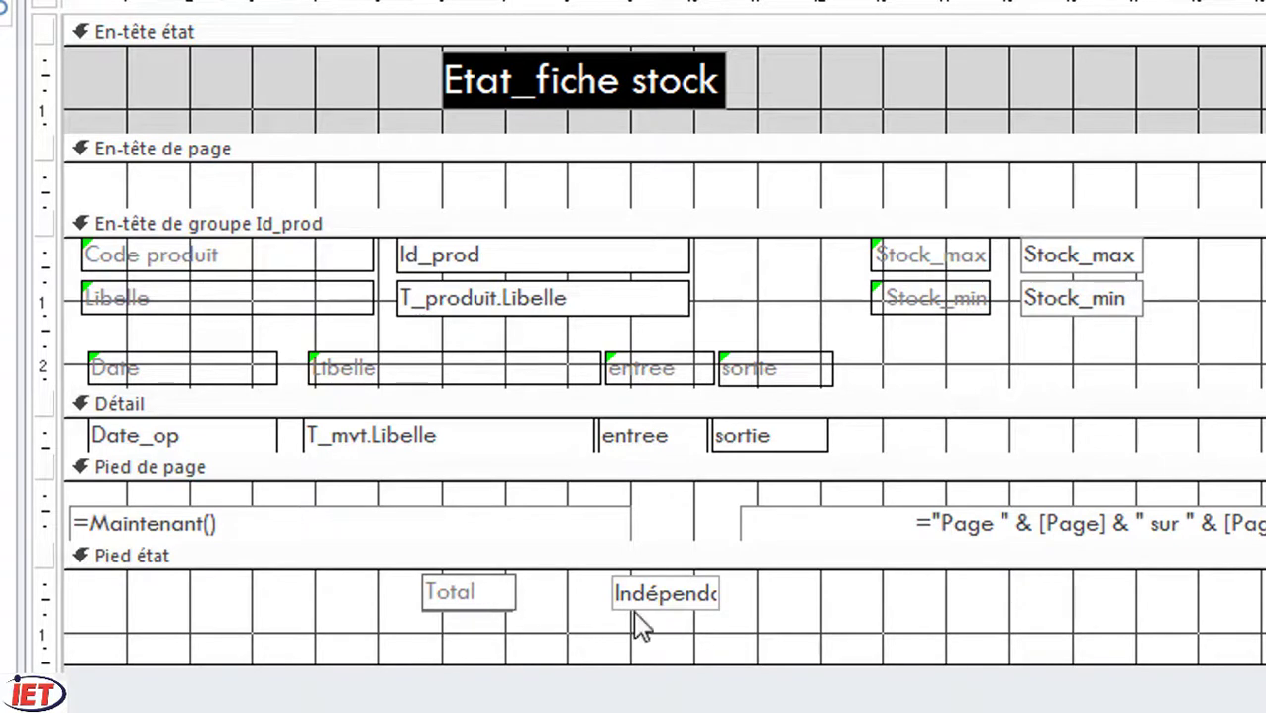
Step: Enter the expression =somme(entree) in the unbound text box beside the Total label
{"action": "left_click", "coordinate": [682, 604]}
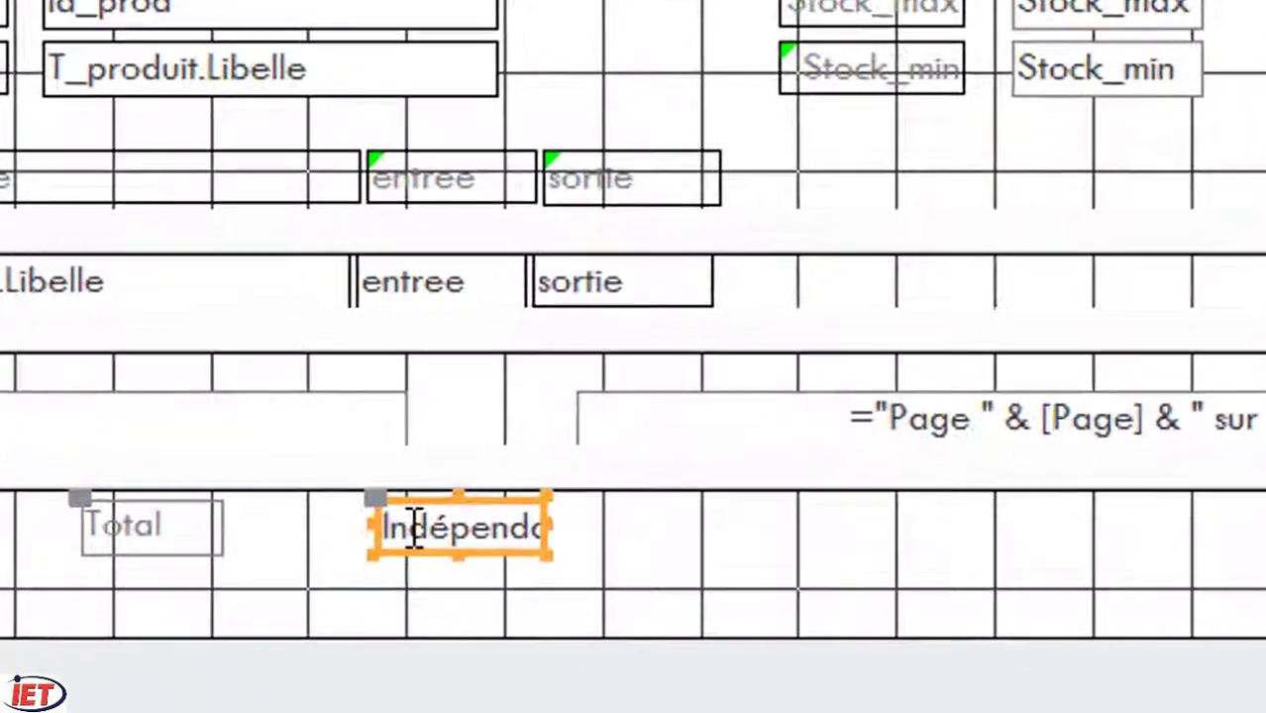
{"action": "left_click", "coordinate": [635, 597]}
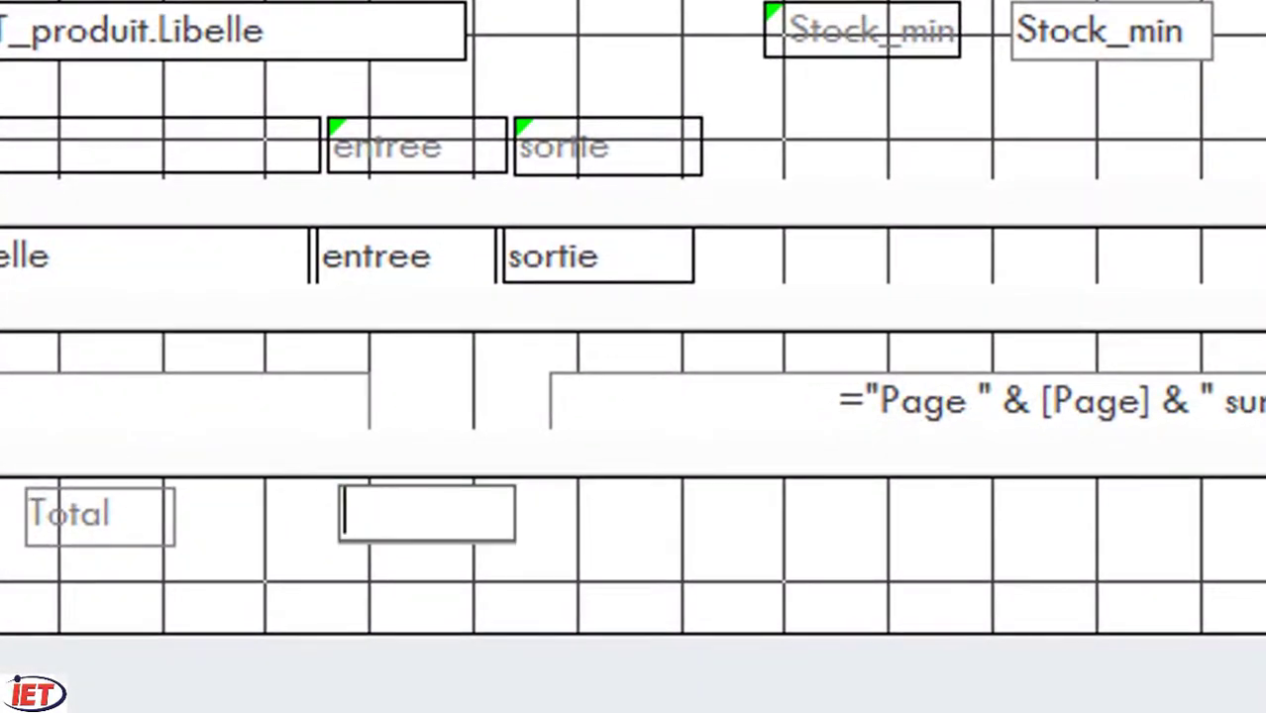
{"action": "type", "text": "="}
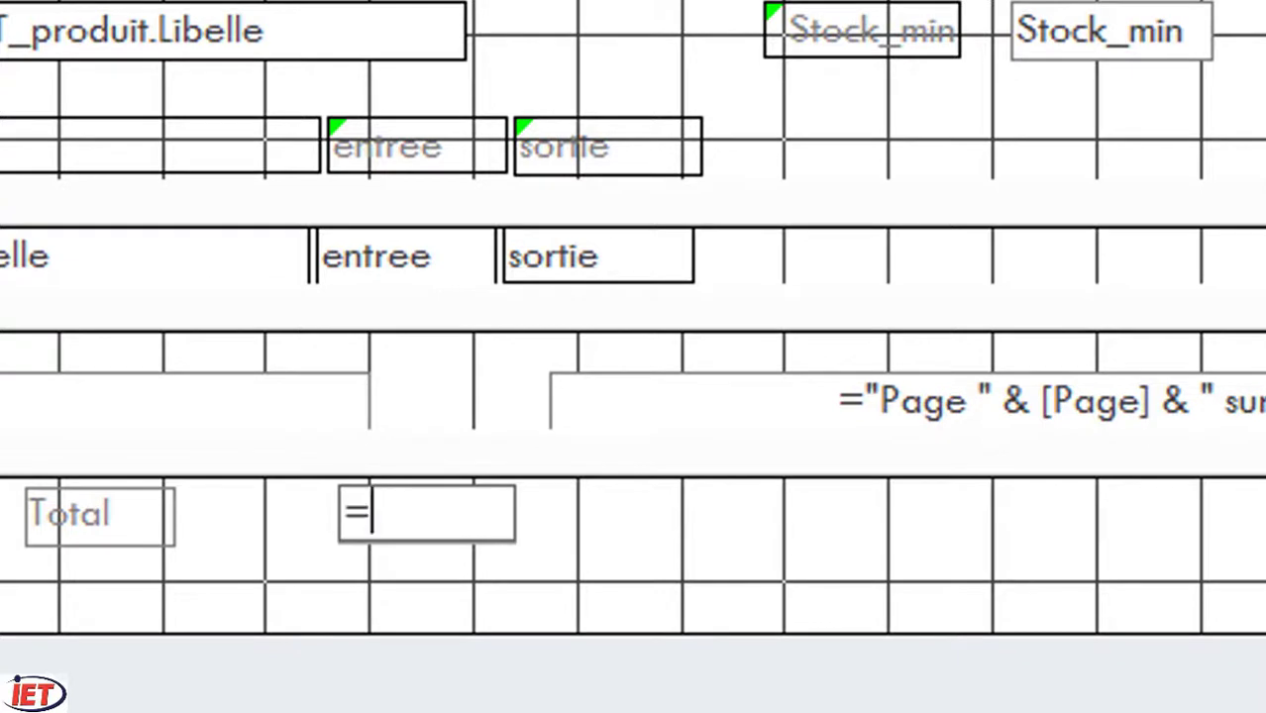
{"action": "type", "text": "somme"}
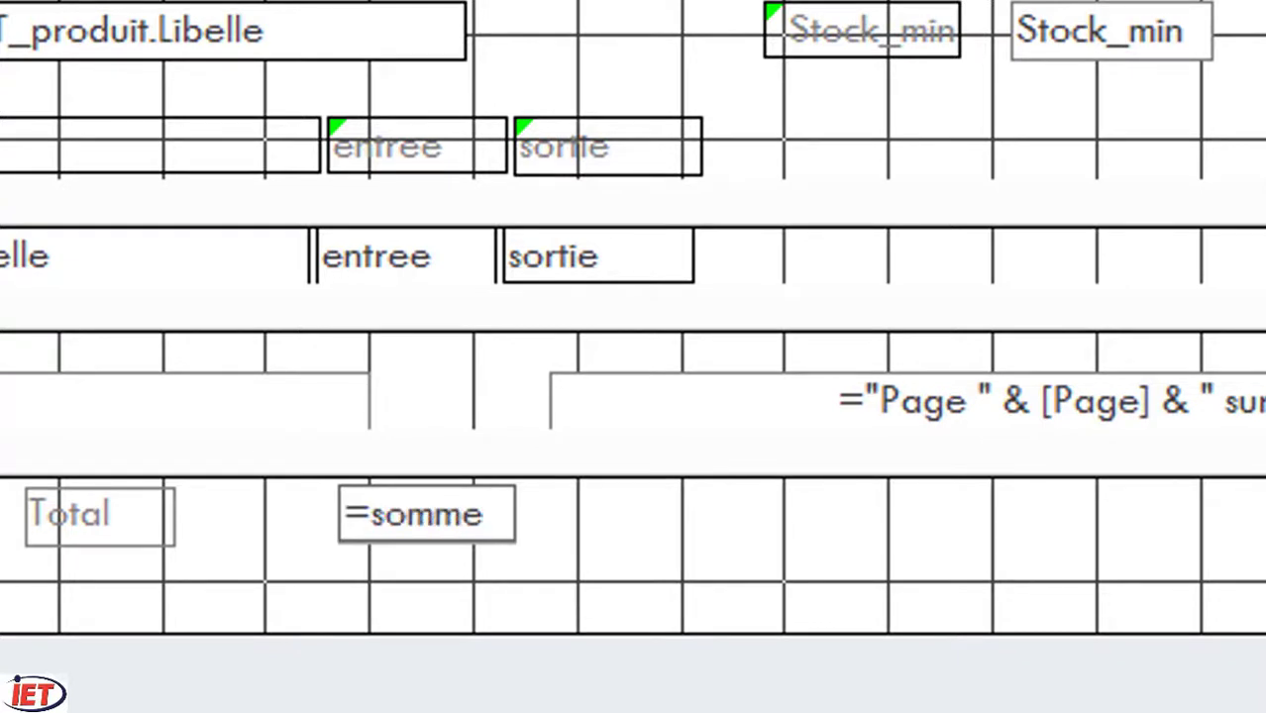
{"action": "type", "text": "(entree"}
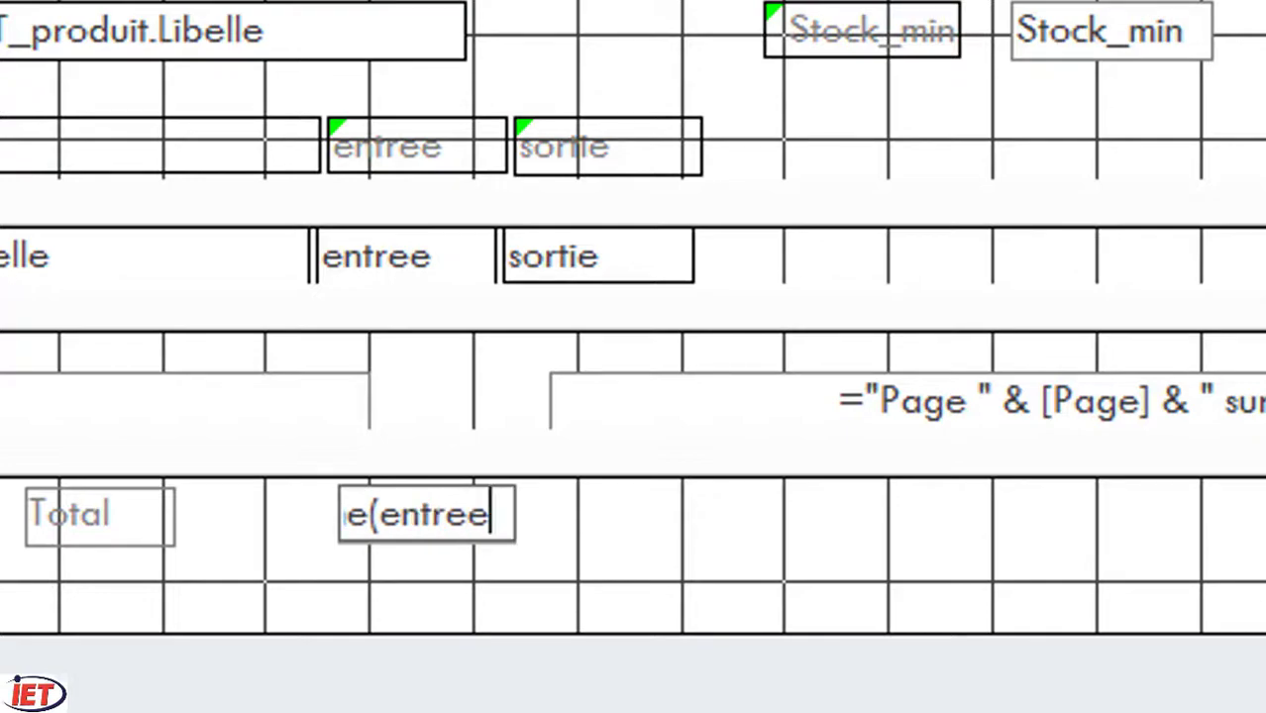
{"action": "type", "text": ")"}
{"action": "left_click", "coordinate": [670, 599]}
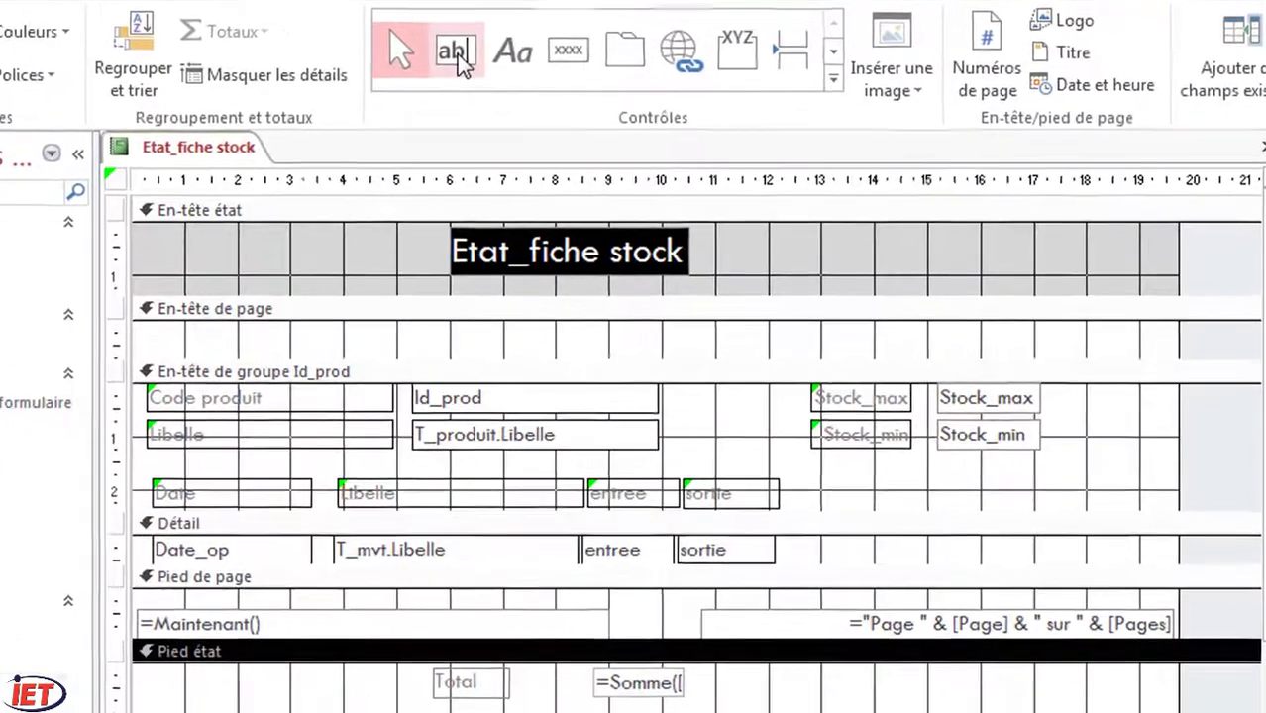
Step: Add a second text box in the Pied état beside the entree sum and delete its attached label
{"action": "left_click", "coordinate": [454, 49]}
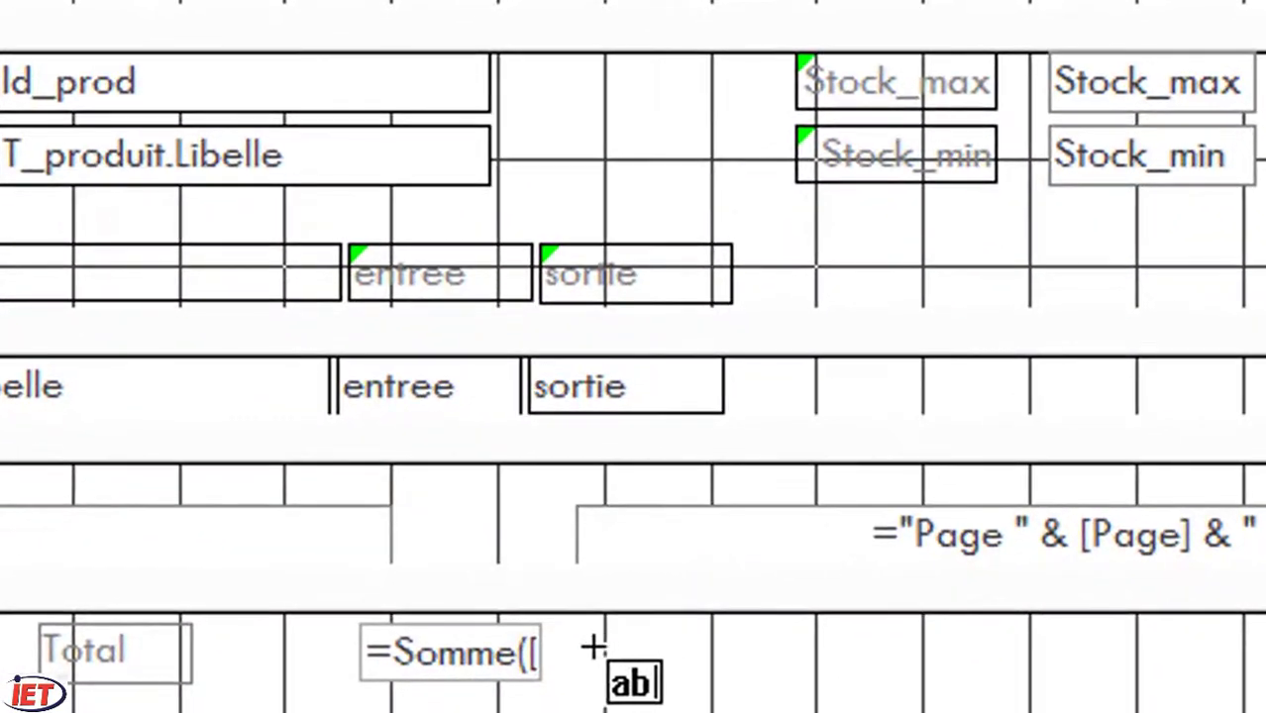
{"action": "left_click_drag", "start_coordinate": [577, 632], "coordinate": [752, 678]}
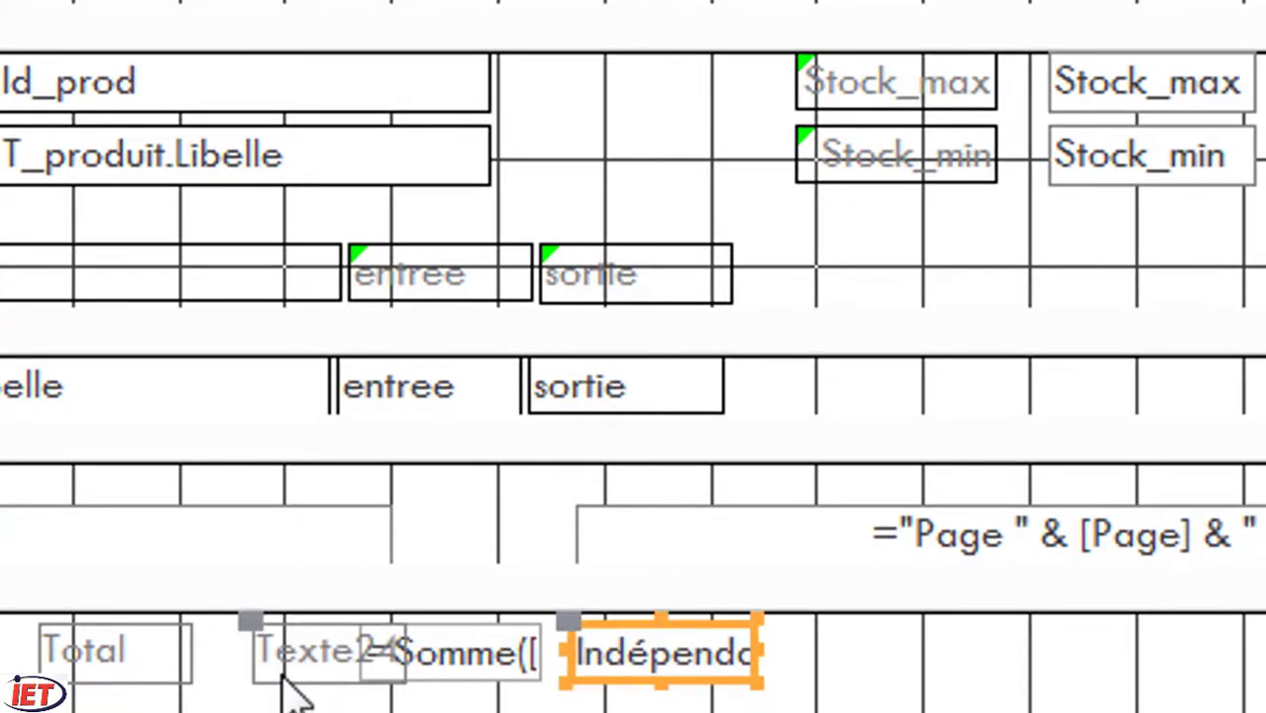
{"action": "left_click", "coordinate": [285, 680]}
{"action": "key", "text": "Delete"}
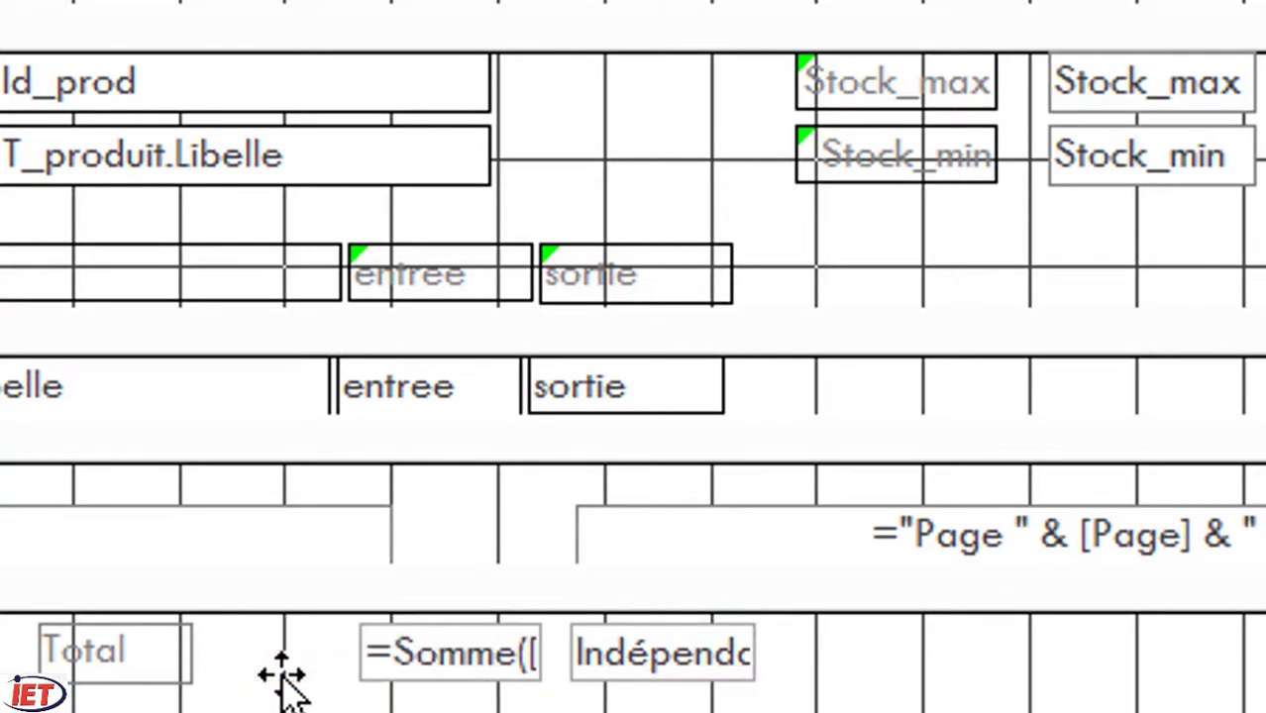
Step: Enter the expression =somme(sortie) in the second Pied état text box
{"action": "left_click", "coordinate": [650, 654]}
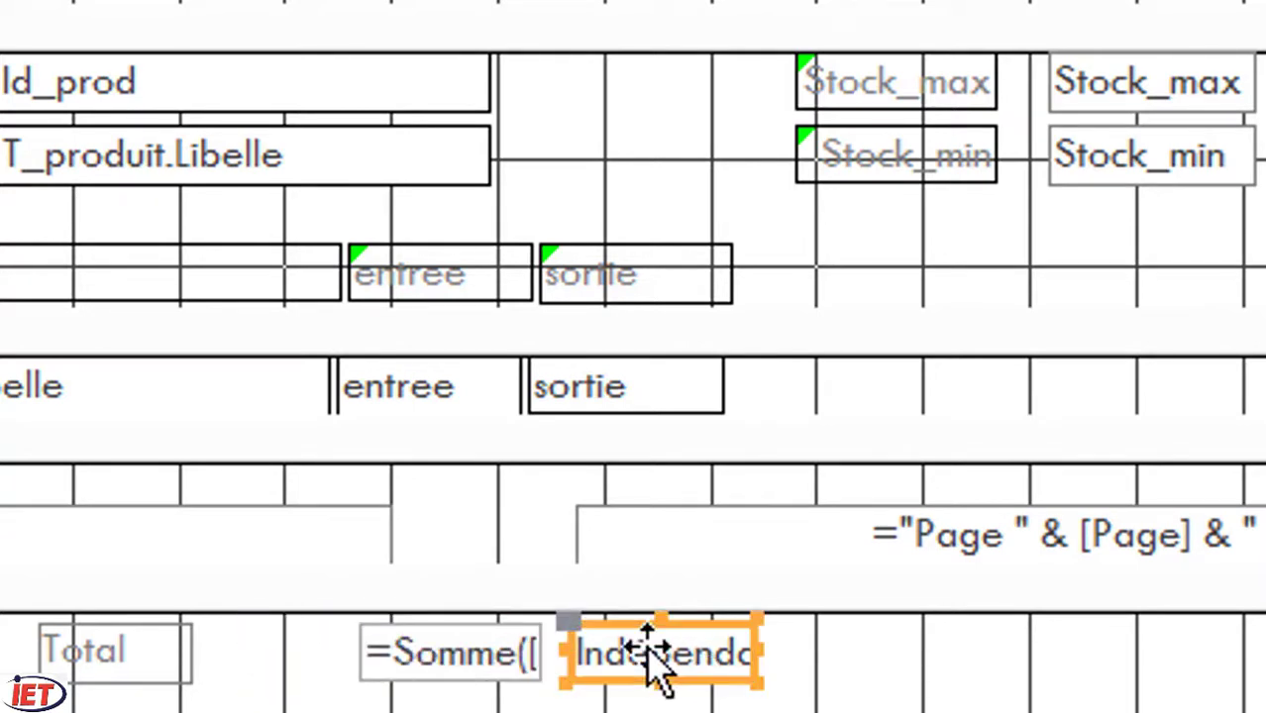
{"action": "left_click", "coordinate": [652, 651]}
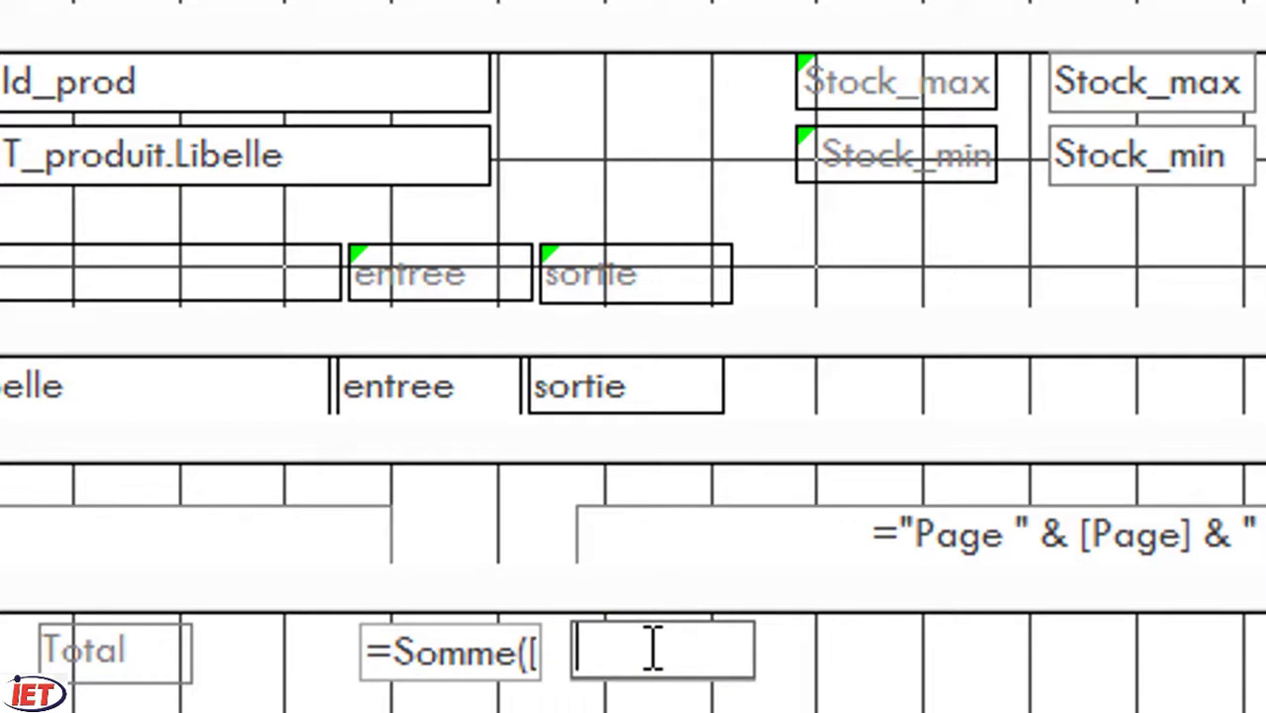
{"action": "type", "text": "="}
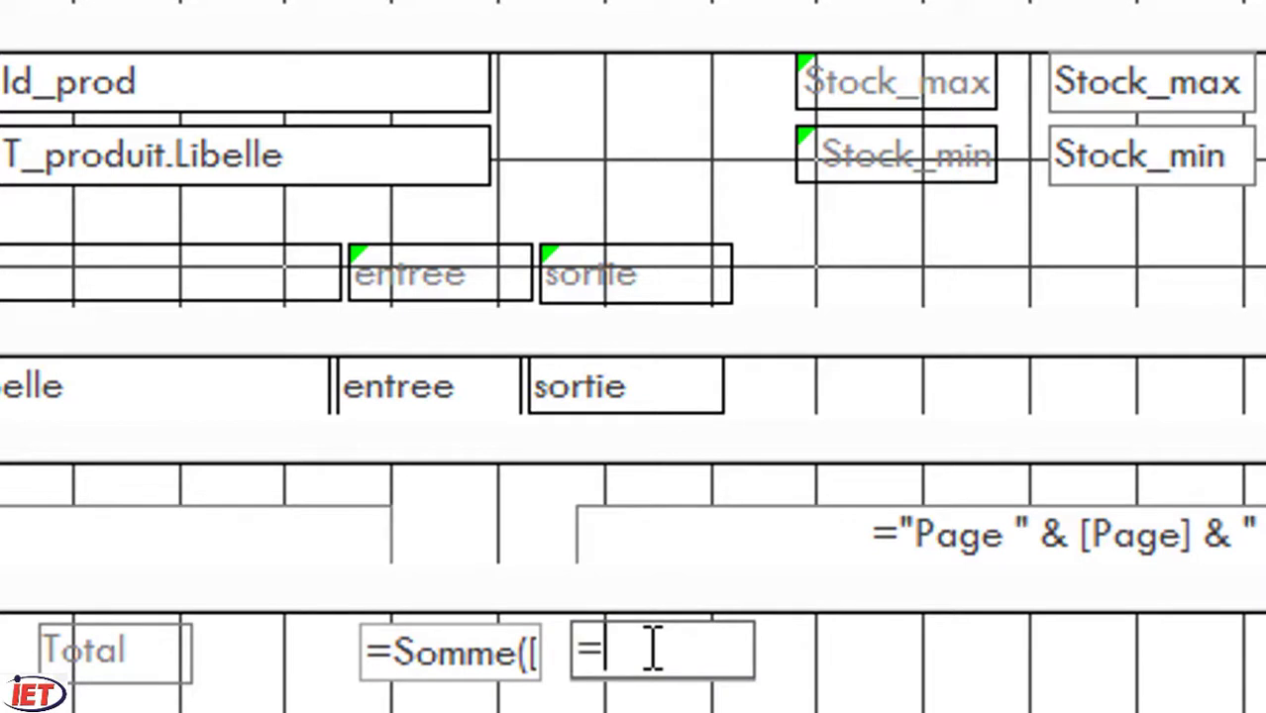
{"action": "type", "text": "somme("}
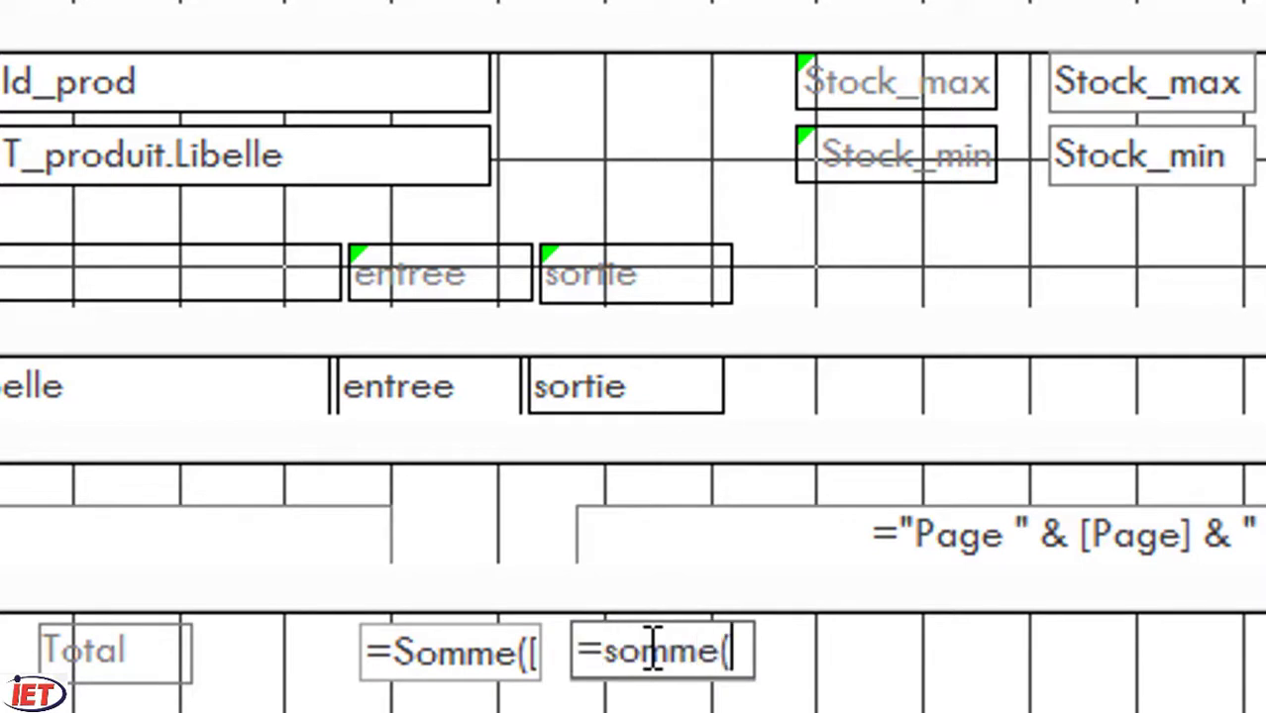
{"action": "type", "text": "so"}
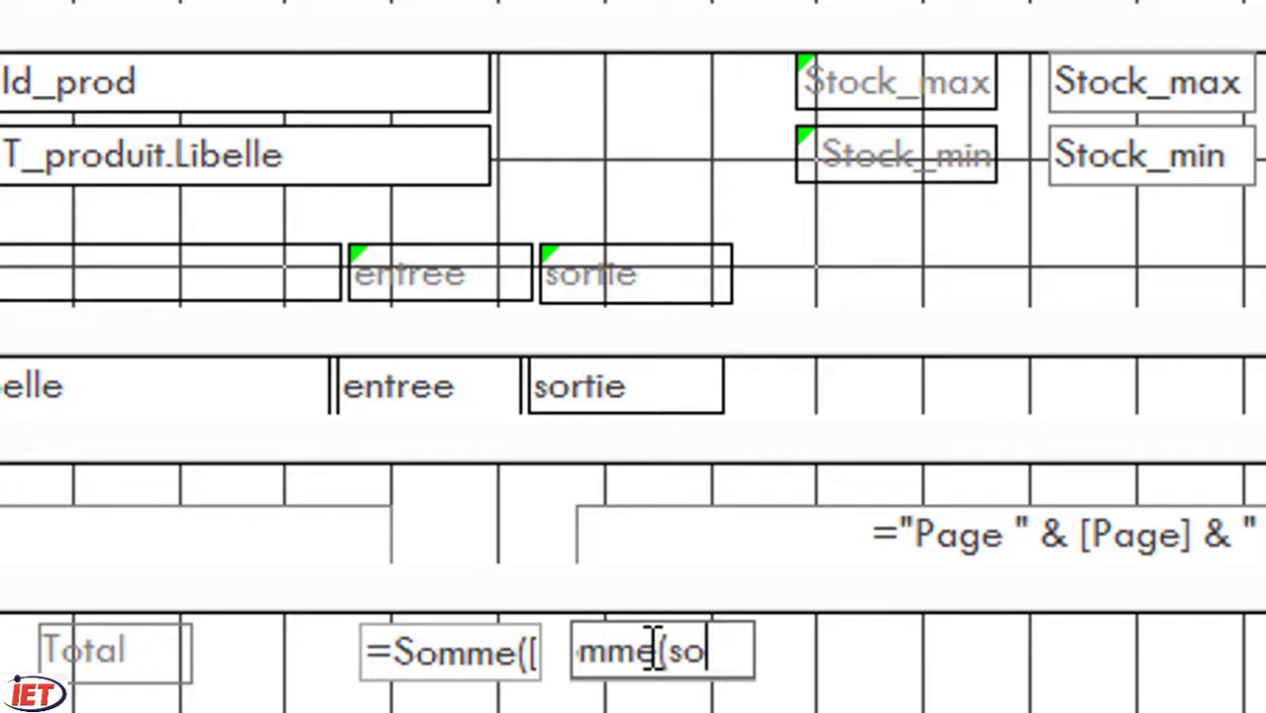
{"action": "type", "text": "rtie)"}
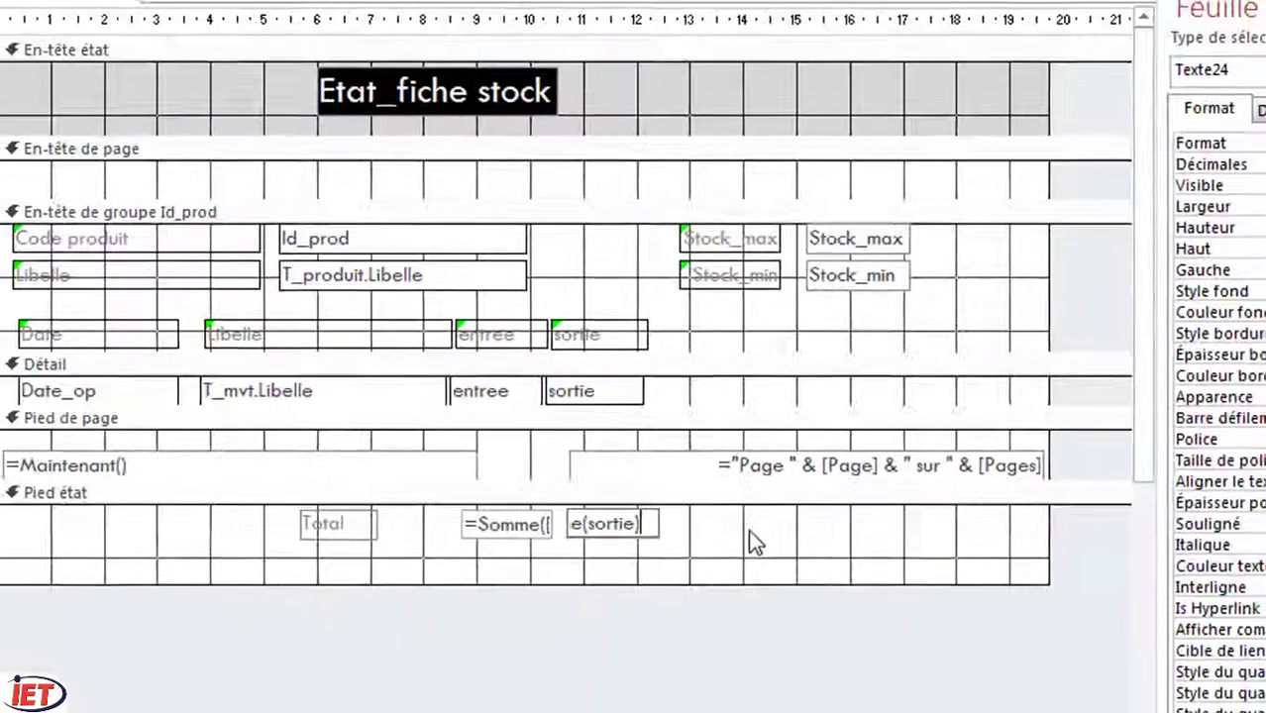
{"action": "left_click", "coordinate": [931, 669]}
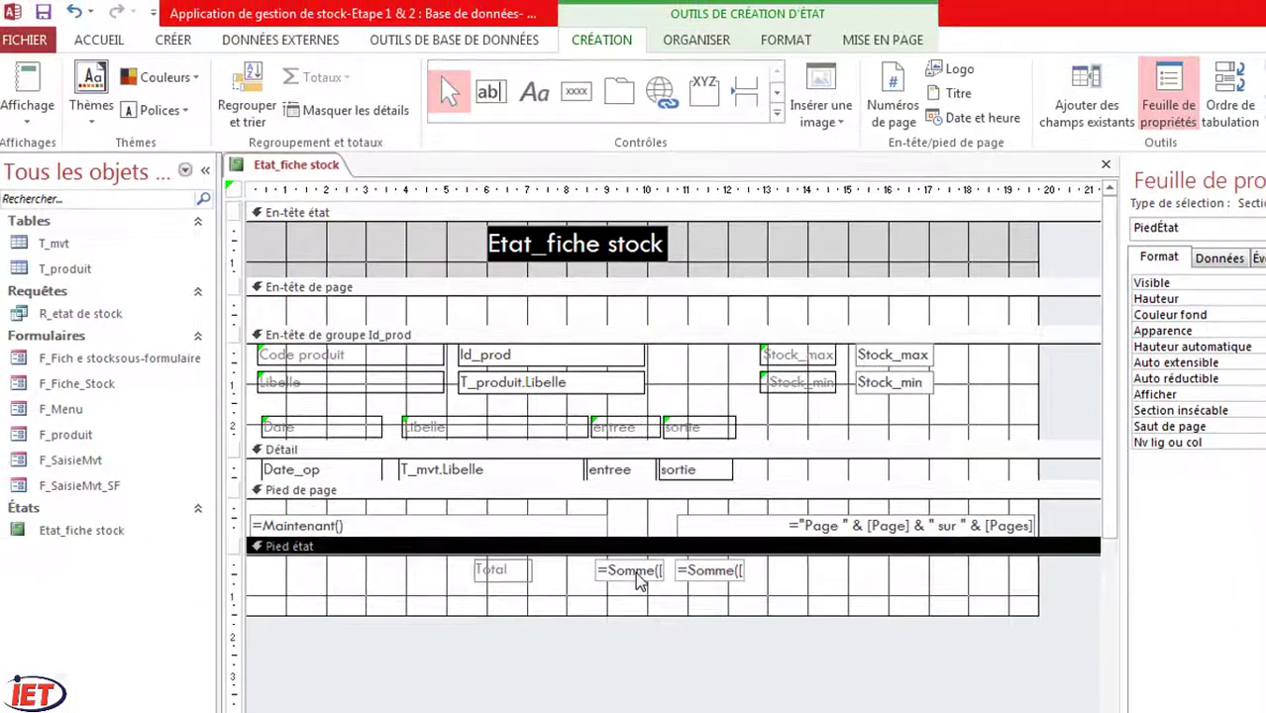
Step: Add a third text box with an attached label to the Pied état section, below the two sum boxes
{"action": "left_click", "coordinate": [543, 538]}
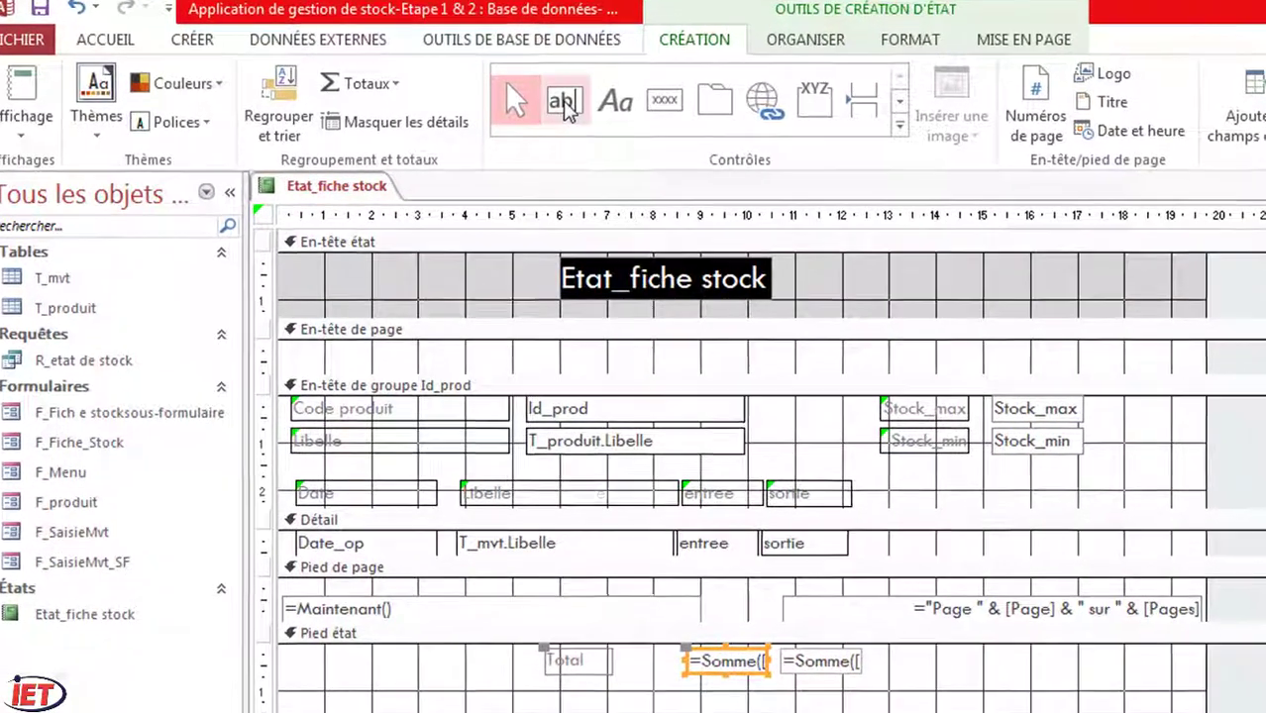
{"action": "left_click", "coordinate": [561, 103]}
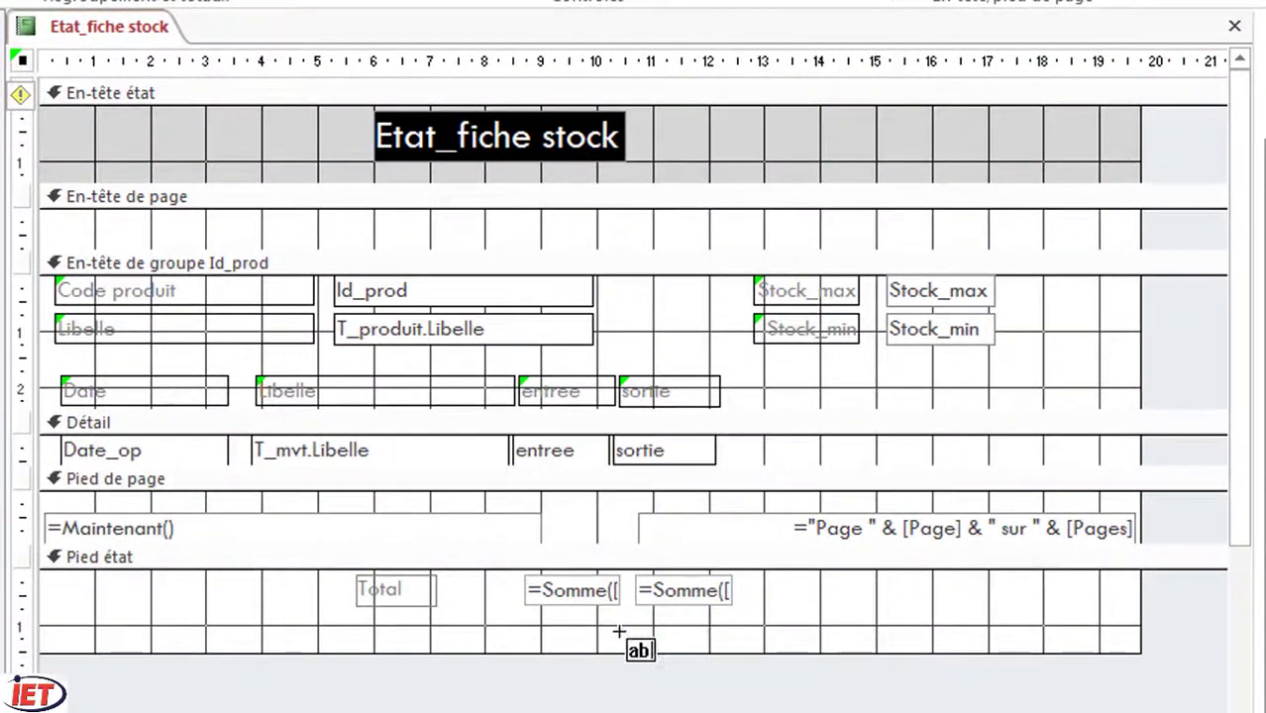
{"action": "left_click_drag", "start_coordinate": [575, 622], "coordinate": [720, 646]}
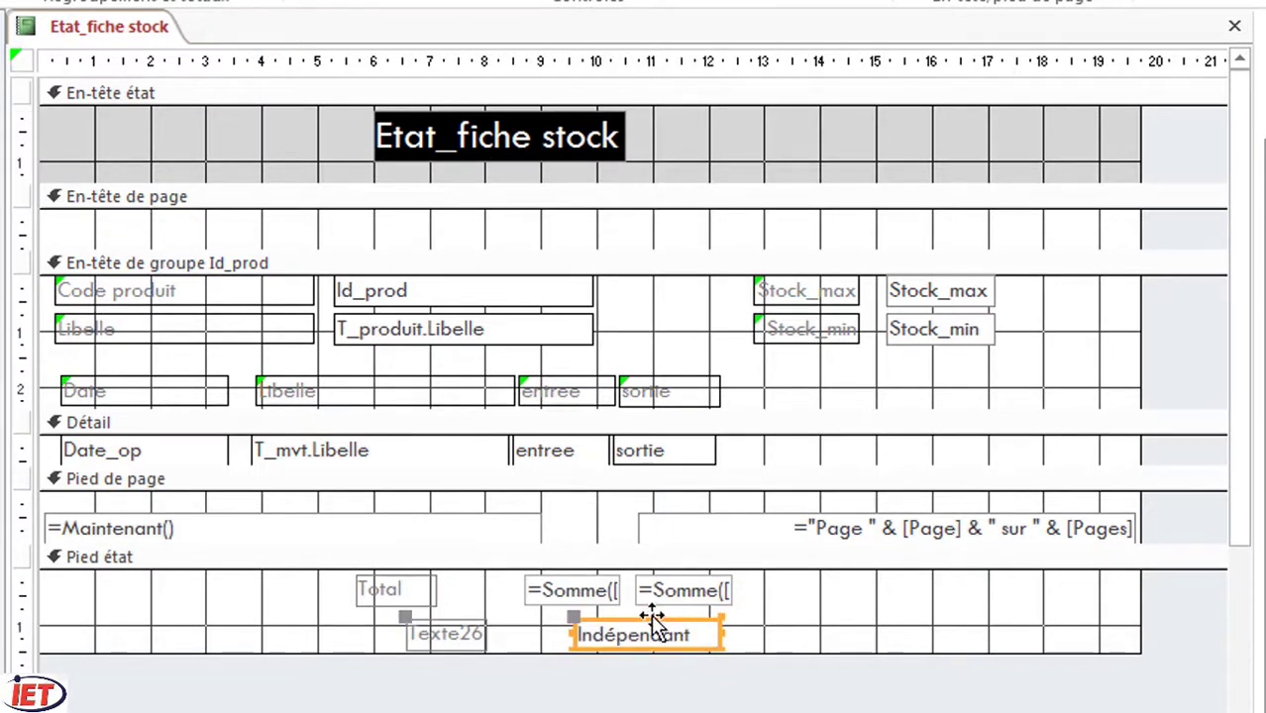
Step: Caption the new text box's label Quantité en stock and move the unbound text box slightly away from the label
{"action": "left_click", "coordinate": [473, 639]}
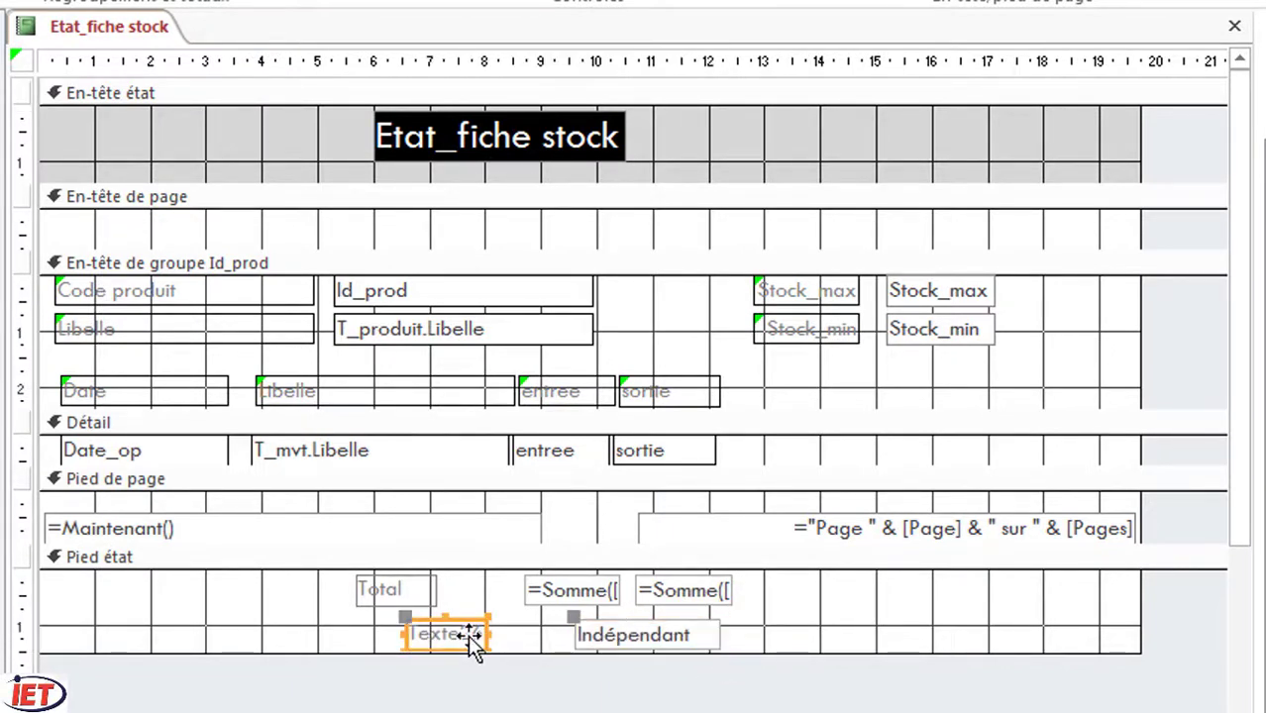
{"action": "double_click", "coordinate": [473, 637]}
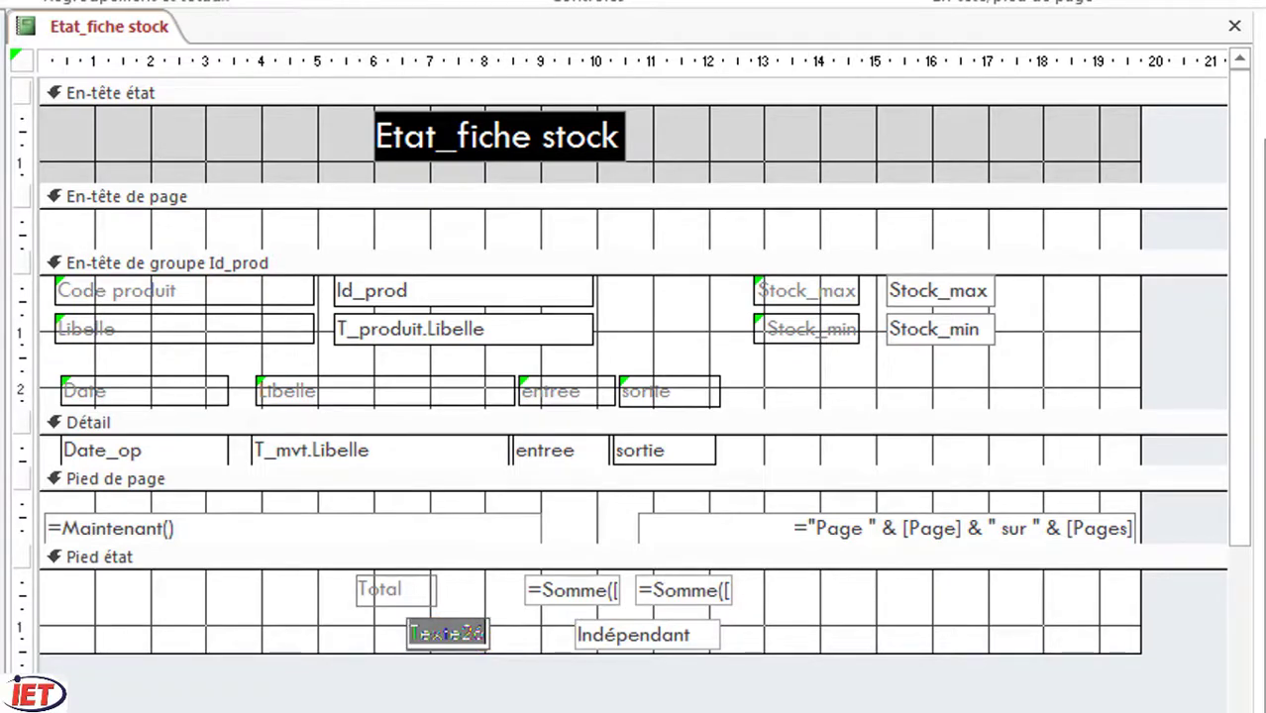
{"action": "type", "text": "Quan"}
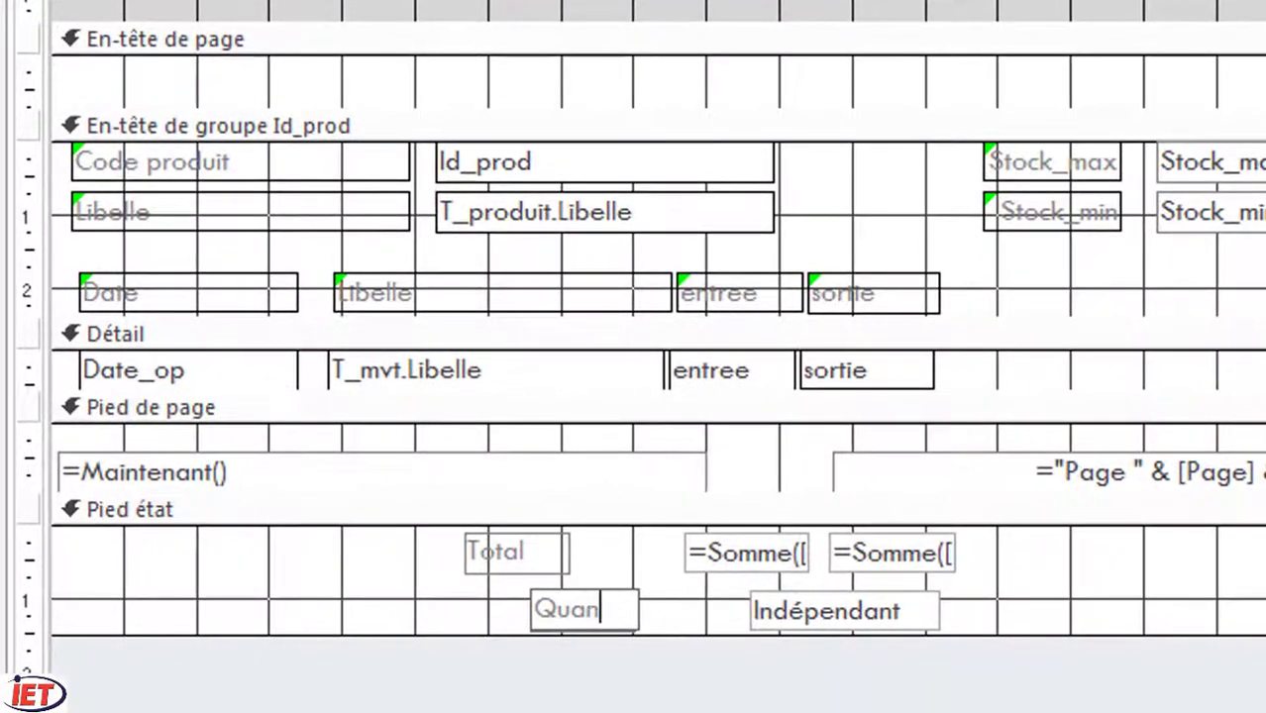
{"action": "type", "text": "tité "}
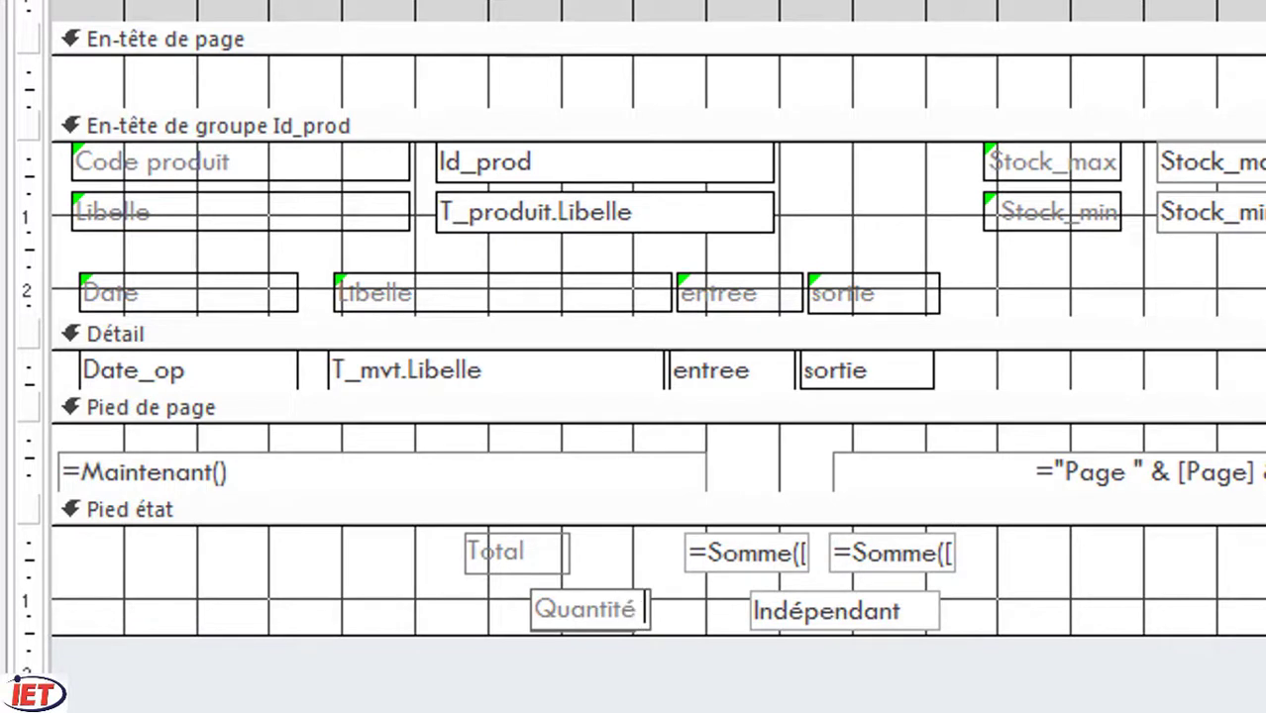
{"action": "type", "text": "en stock"}
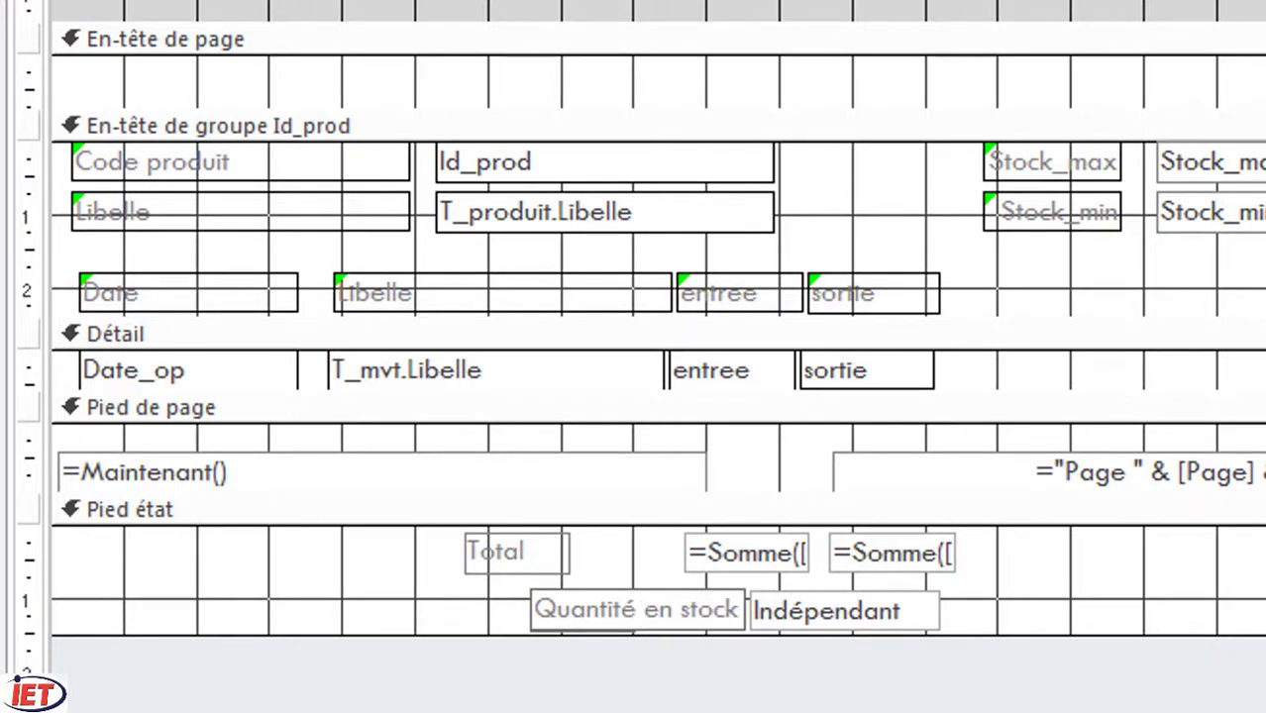
{"action": "key", "text": "Return"}
{"action": "left_click", "coordinate": [951, 607]}
{"action": "left_click", "coordinate": [840, 620]}
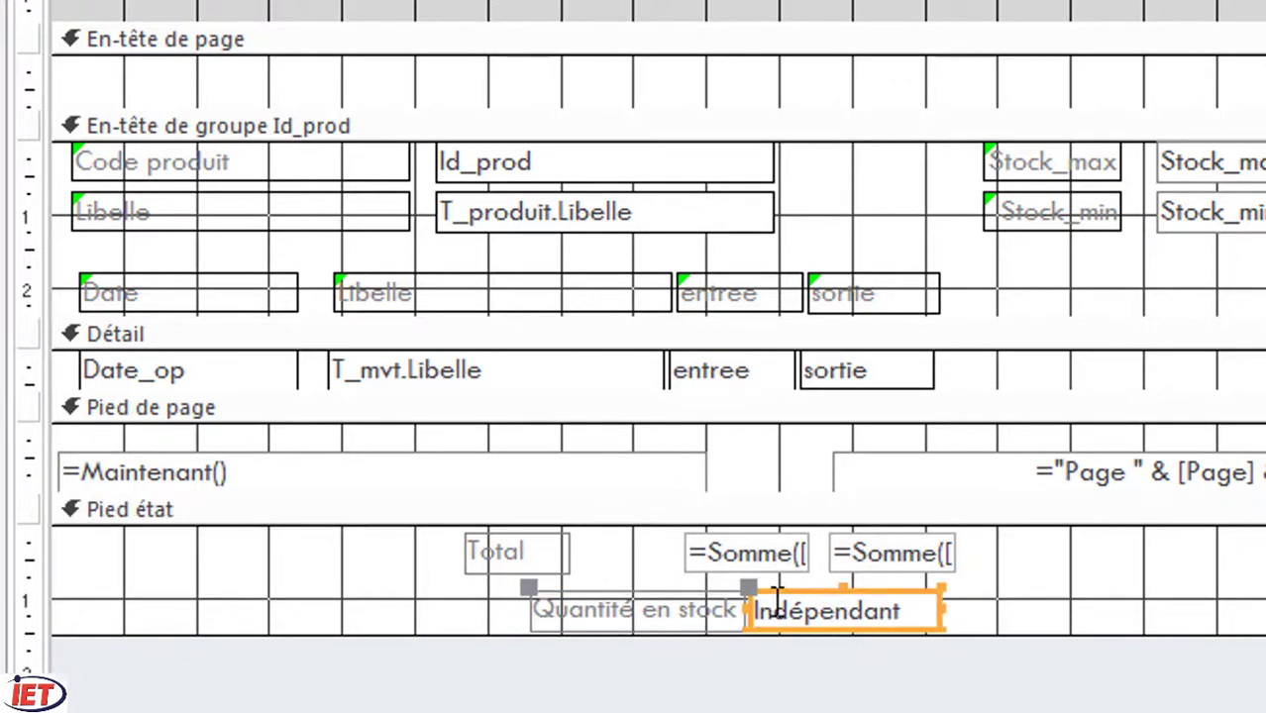
{"action": "left_click_drag", "start_coordinate": [750, 590], "coordinate": [772, 586]}
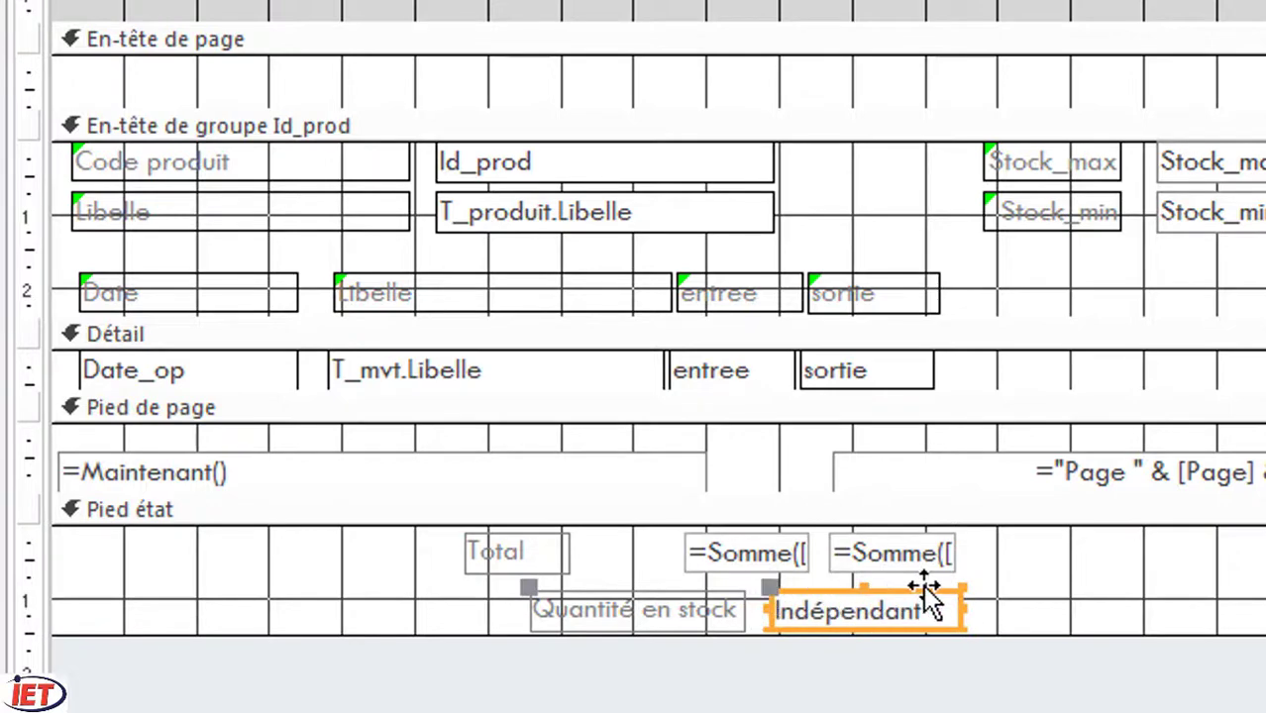
Step: Name the text box that sums entree in the Pied état TE
{"action": "left_click", "coordinate": [794, 557]}
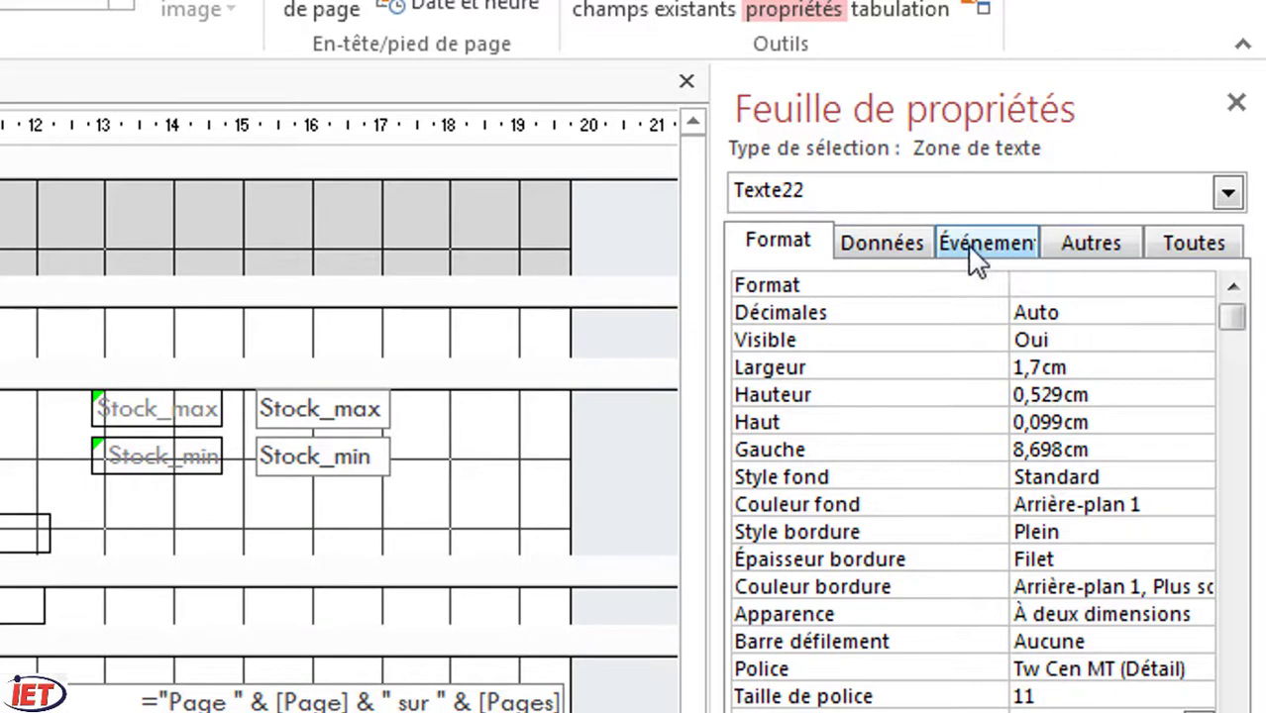
{"action": "left_click", "coordinate": [1093, 243]}
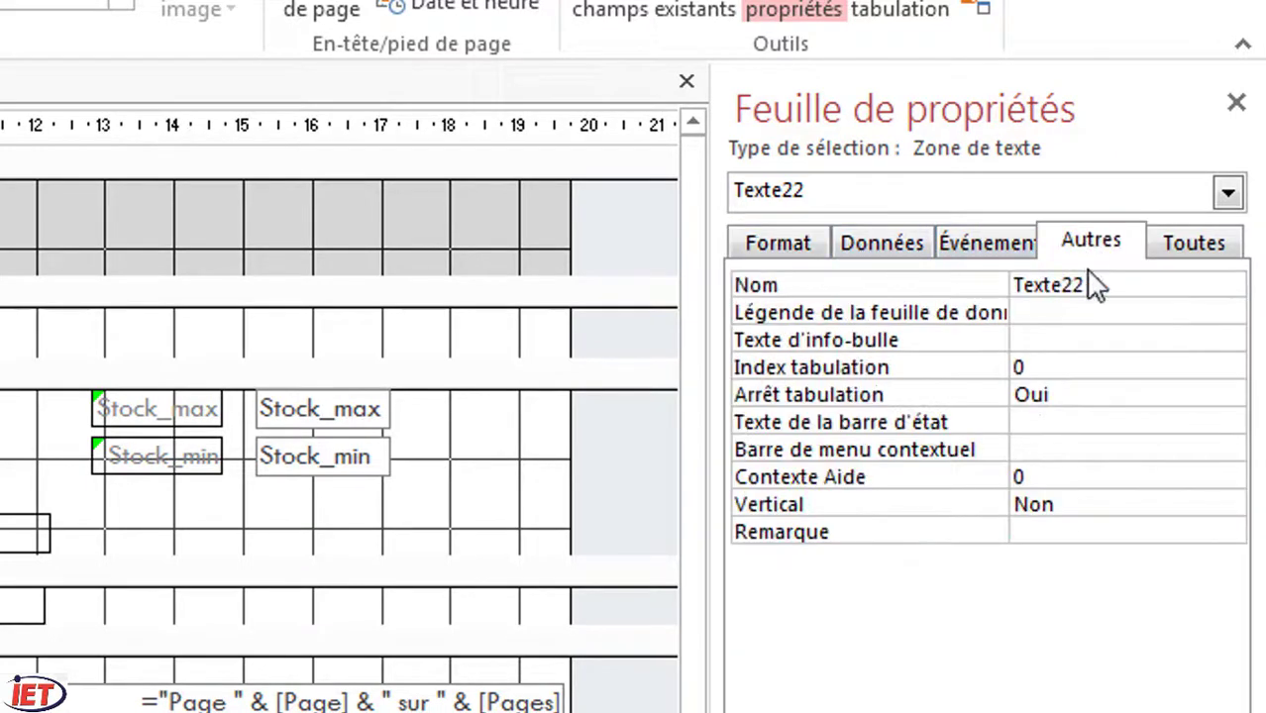
{"action": "left_click_drag", "start_coordinate": [1119, 278], "coordinate": [1004, 272]}
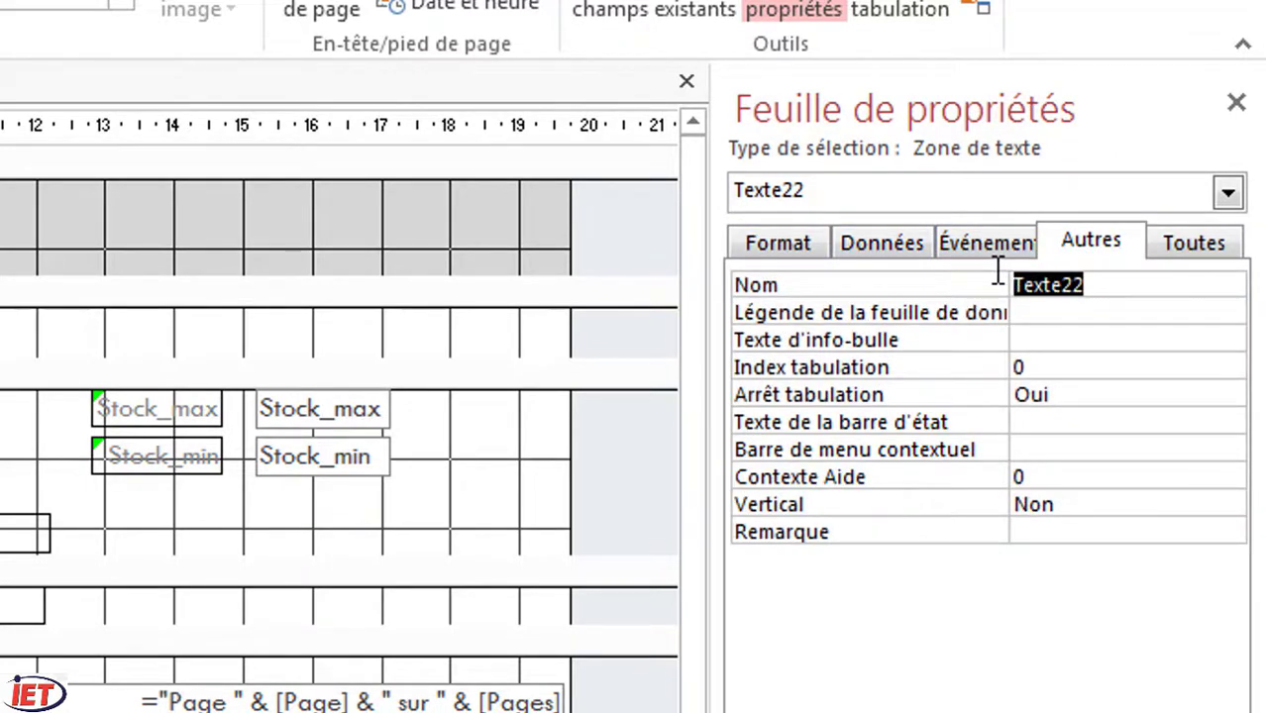
{"action": "type", "text": "TE"}
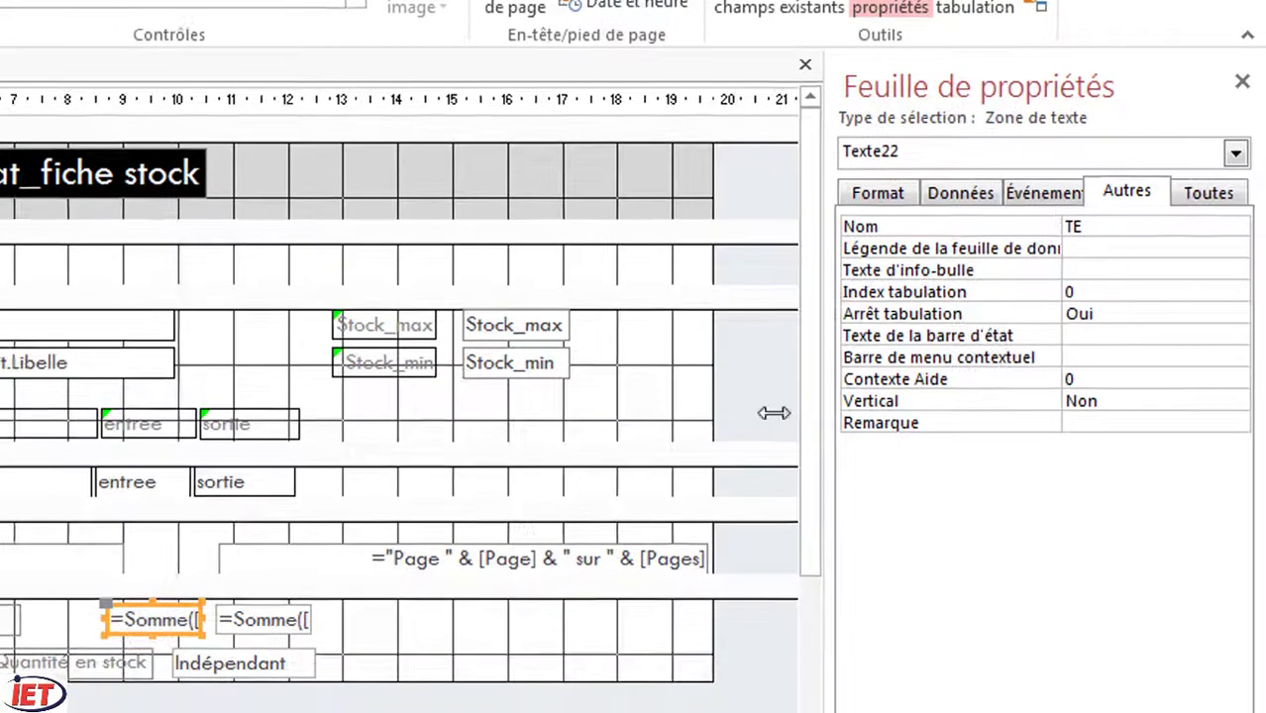
Step: Name the text box that sums sortie in the Pied état TS
{"action": "left_click", "coordinate": [279, 623]}
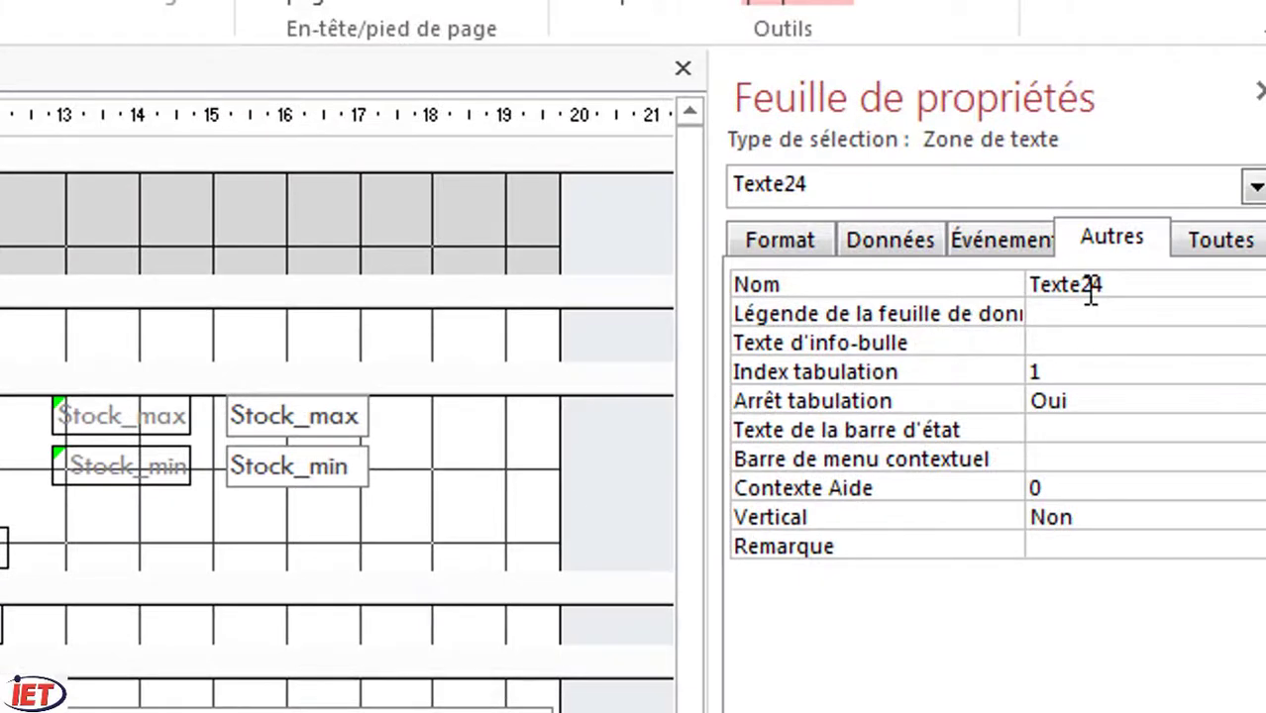
{"action": "double_click", "coordinate": [1090, 290]}
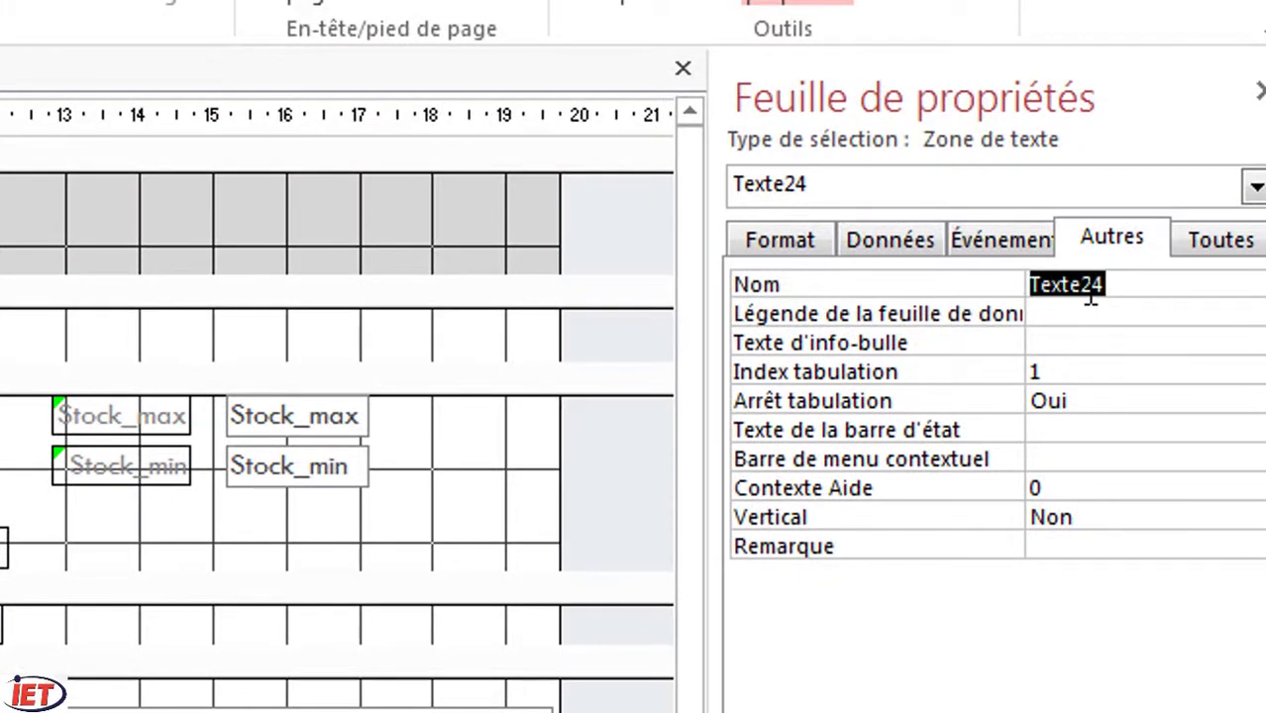
{"action": "type", "text": "Total"}
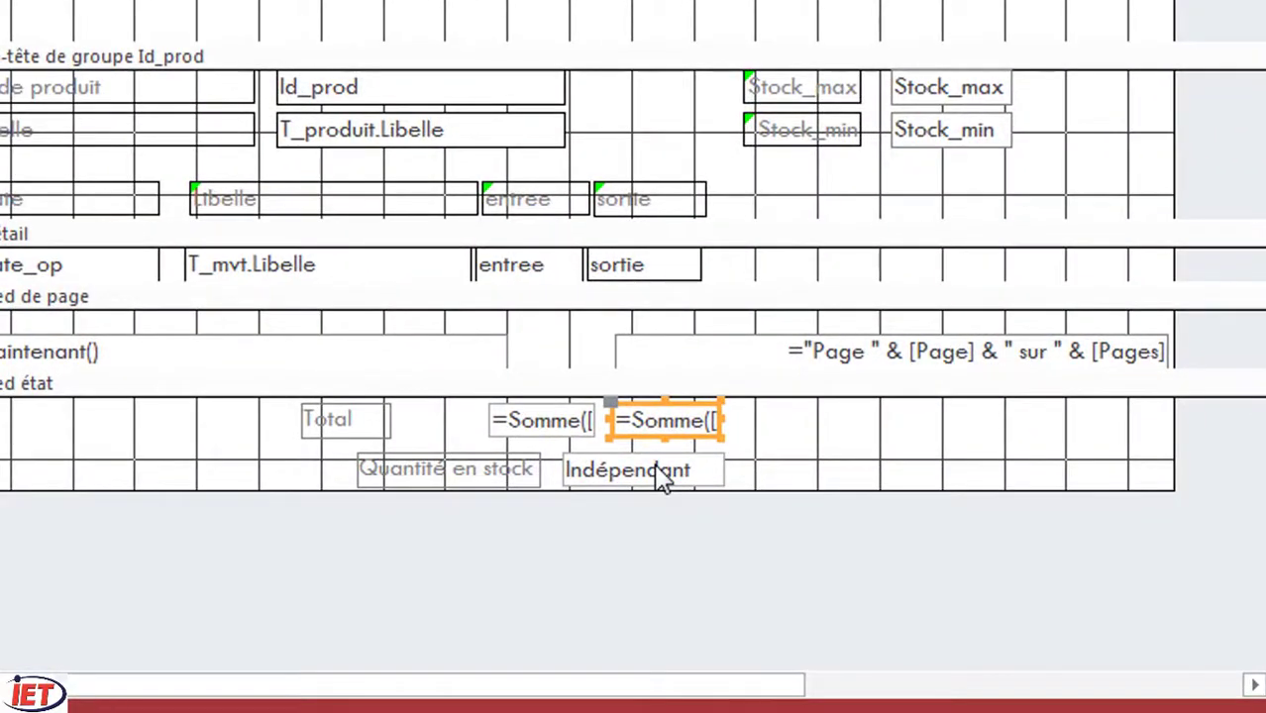
Step: Enter the expression =TE-TS in the unbound text box beside the Quantité en stock label
{"action": "left_click", "coordinate": [660, 475]}
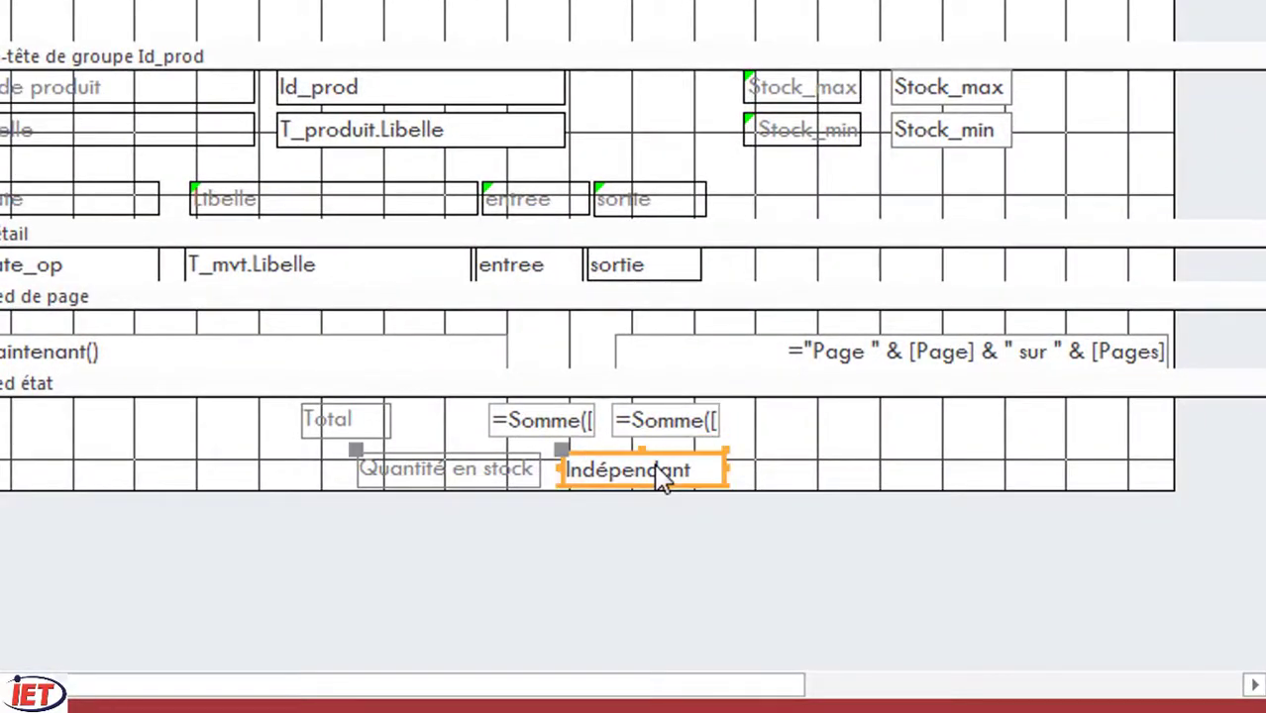
{"action": "left_click", "coordinate": [657, 468]}
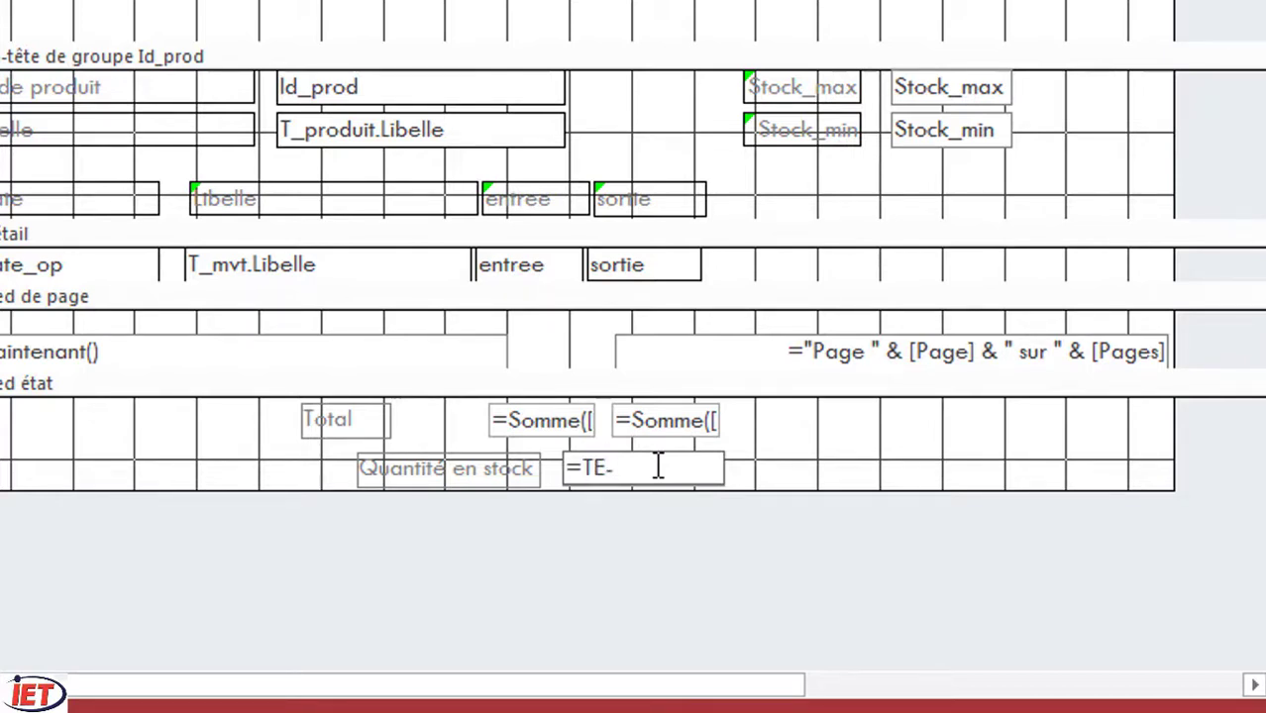
{"action": "left_click", "coordinate": [779, 448]}
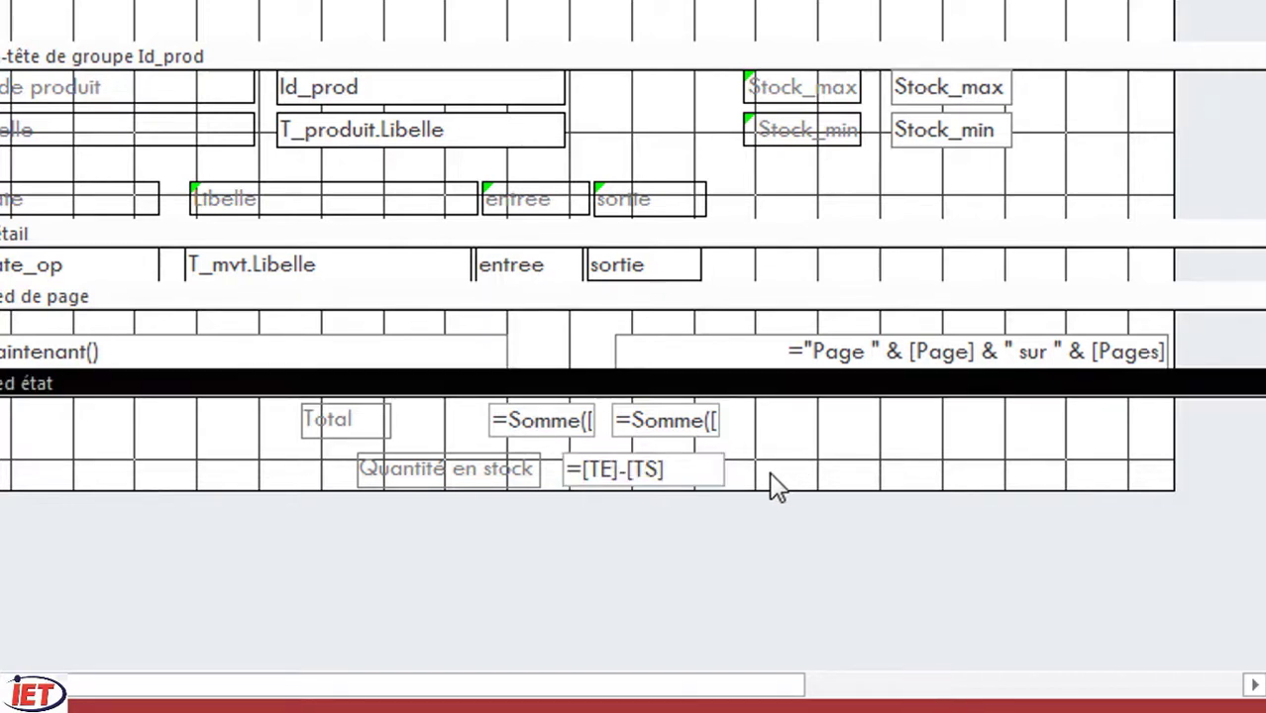
Step: Select all labels and text boxes in the Pied état section and give them an outline in the Automatique colour
{"action": "left_click_drag", "start_coordinate": [771, 473], "coordinate": [323, 410]}
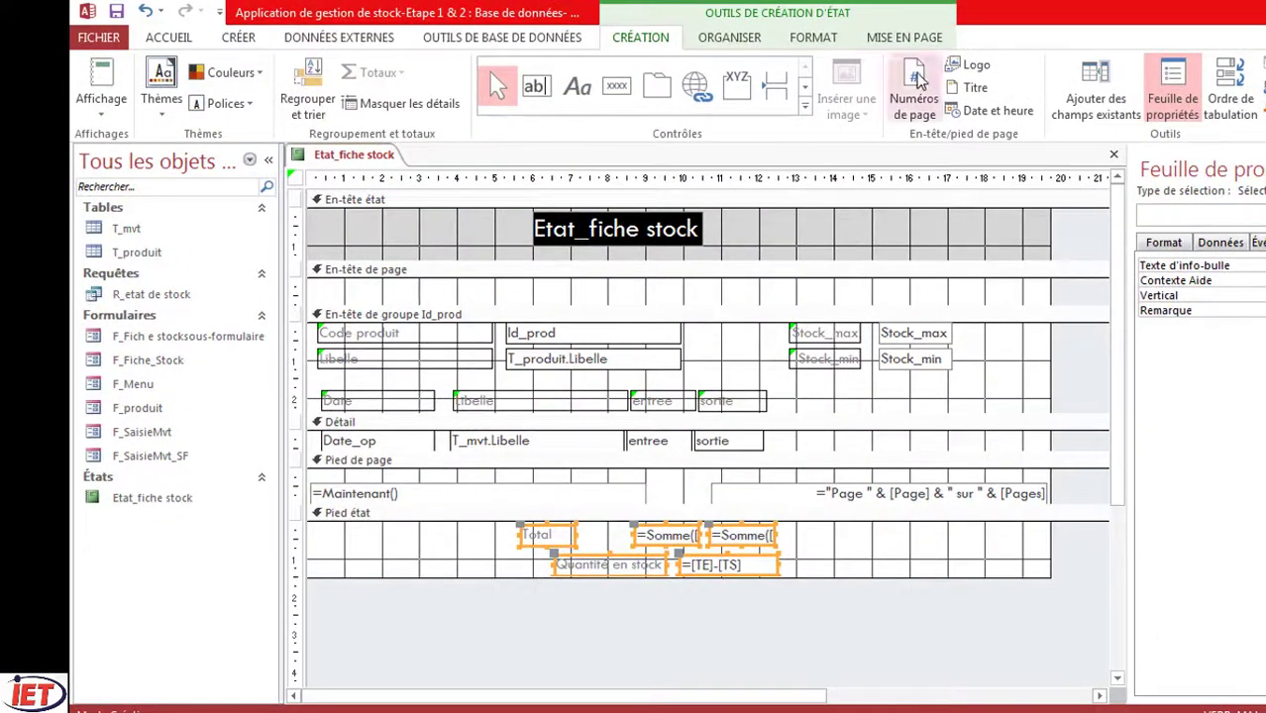
{"action": "left_click", "coordinate": [828, 44]}
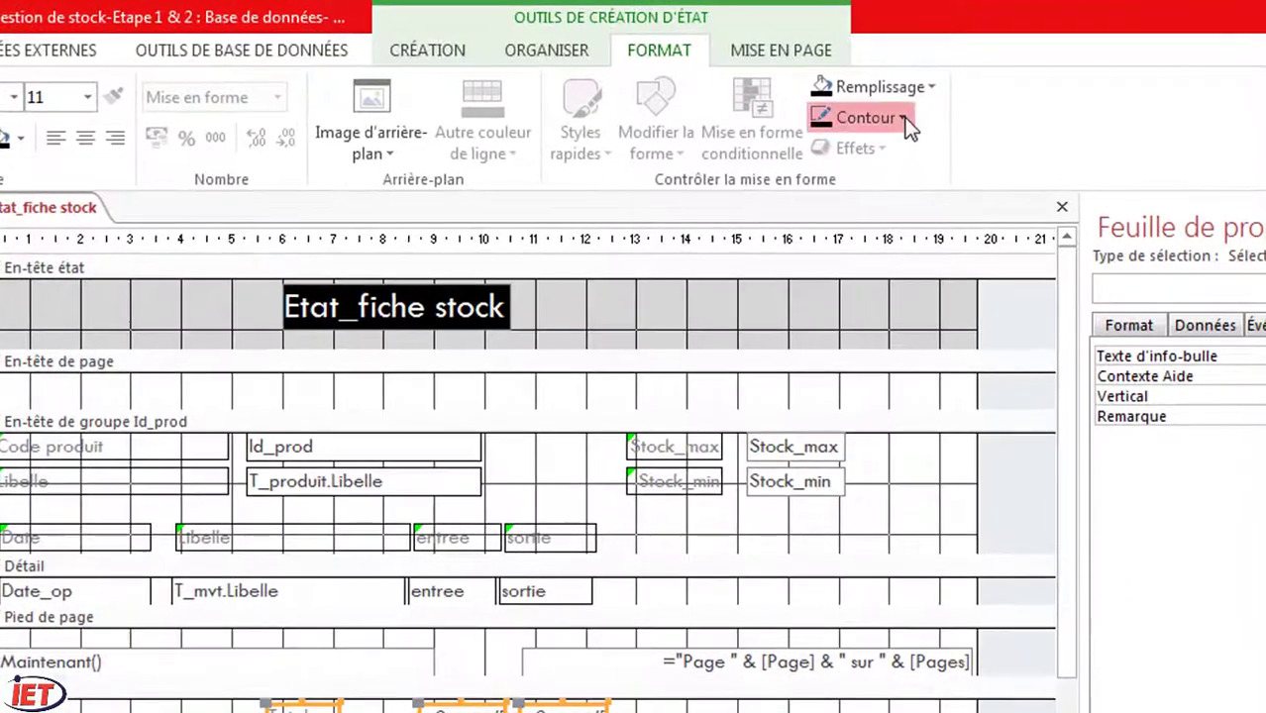
{"action": "left_click", "coordinate": [904, 119]}
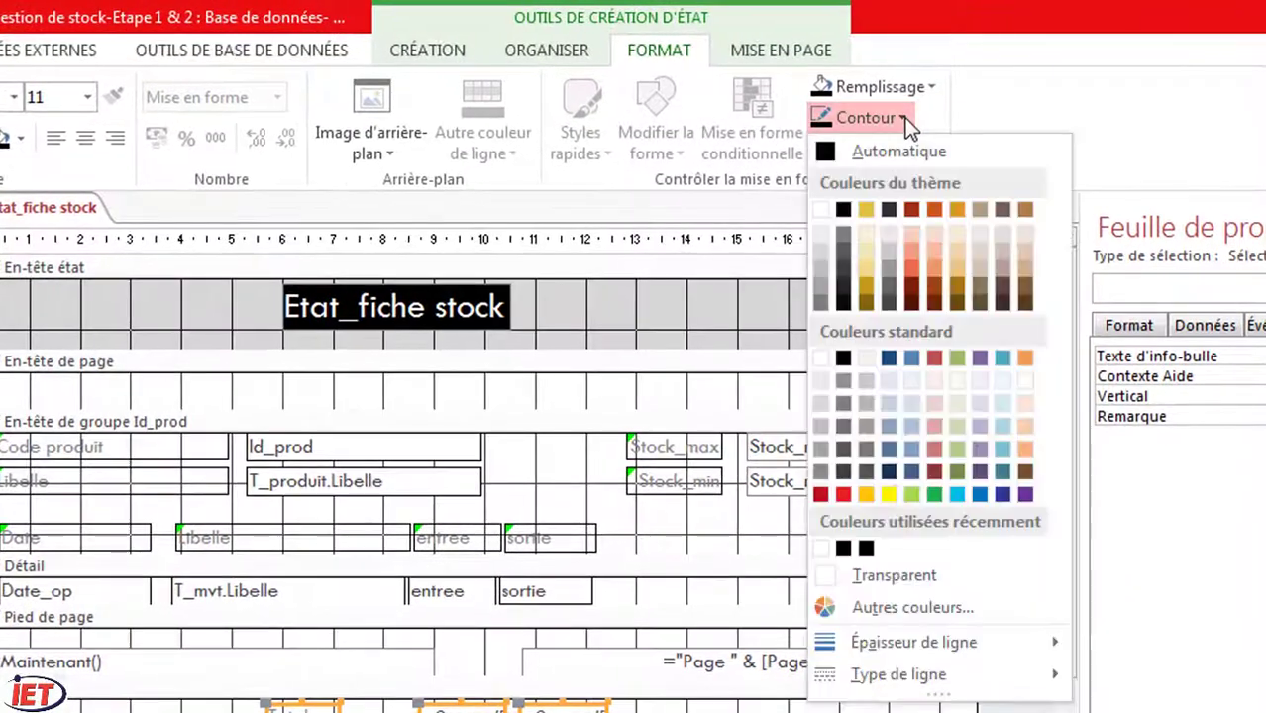
{"action": "left_click", "coordinate": [879, 152]}
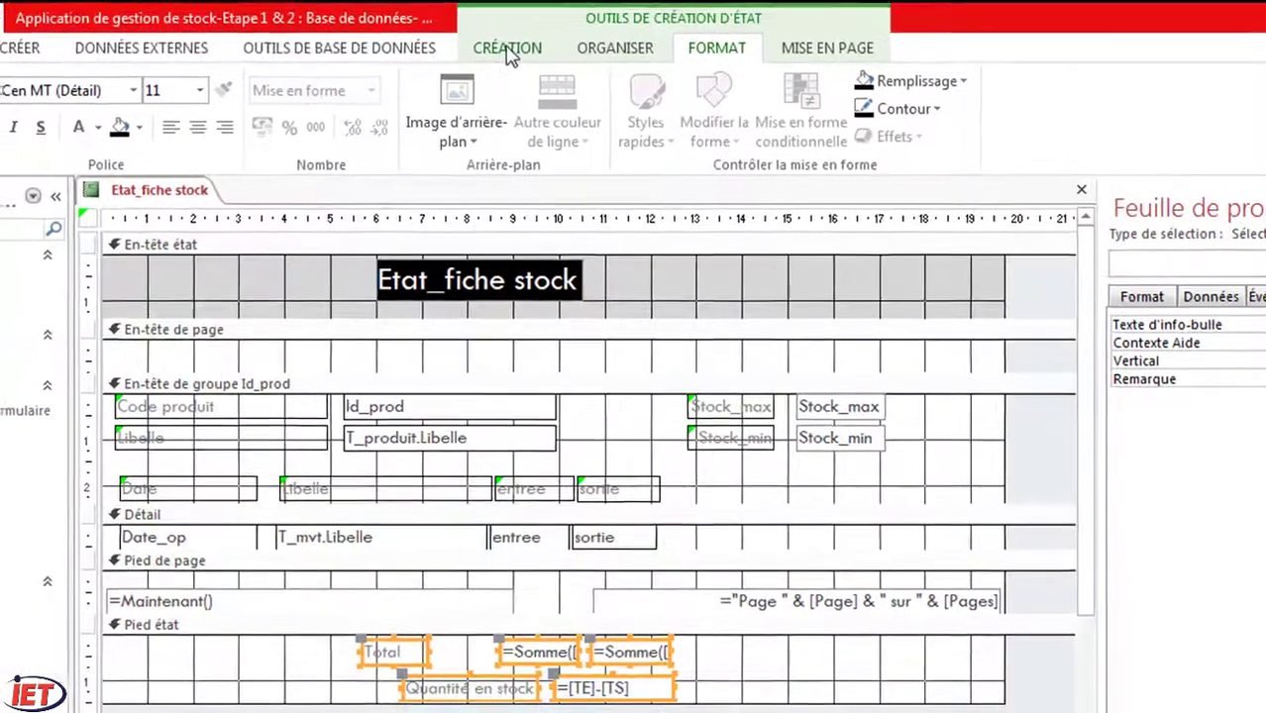
Step: Format the selected Pied état controls with font size 12, bold and black text, and deselect them
{"action": "left_click", "coordinate": [508, 51]}
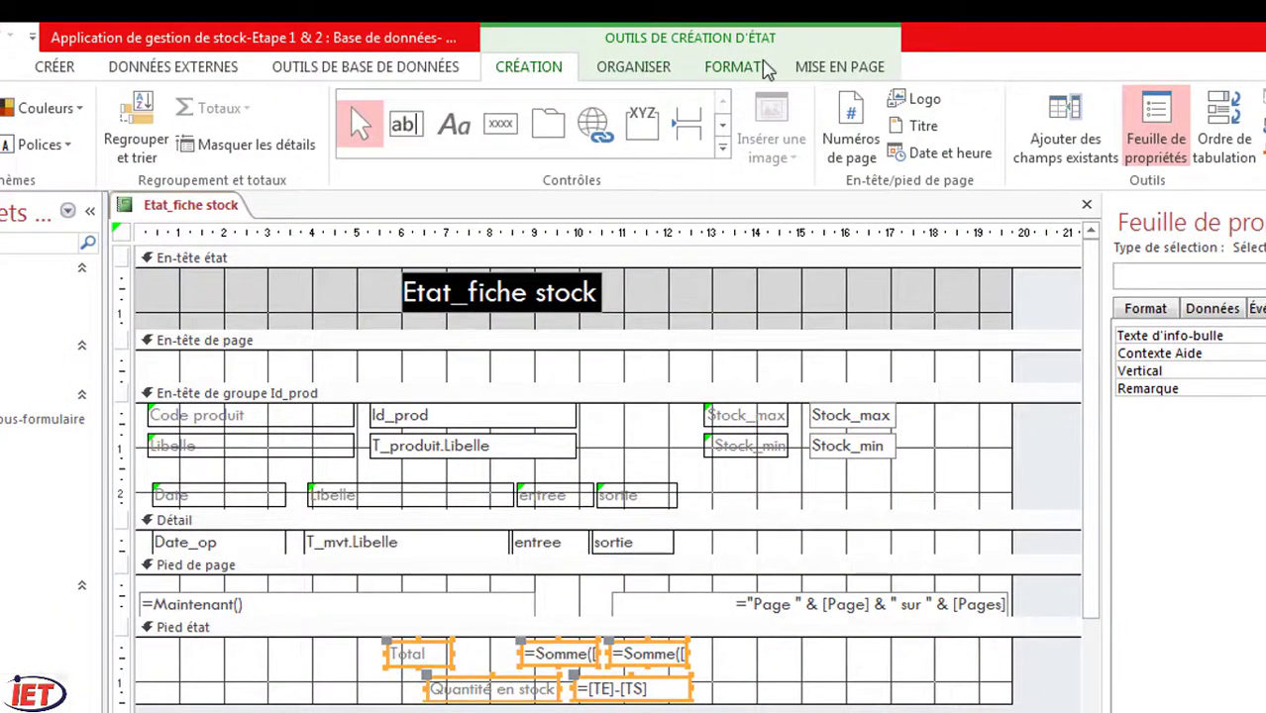
{"action": "left_click", "coordinate": [732, 66]}
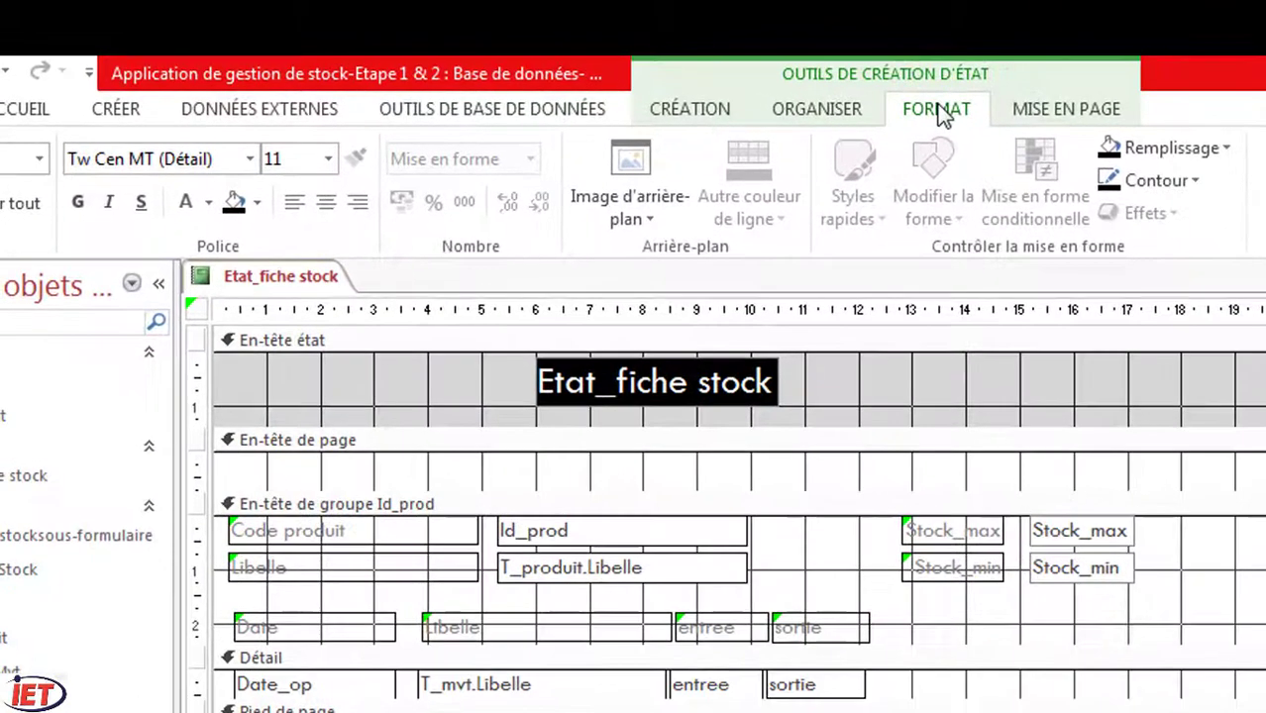
{"action": "left_click", "coordinate": [328, 161]}
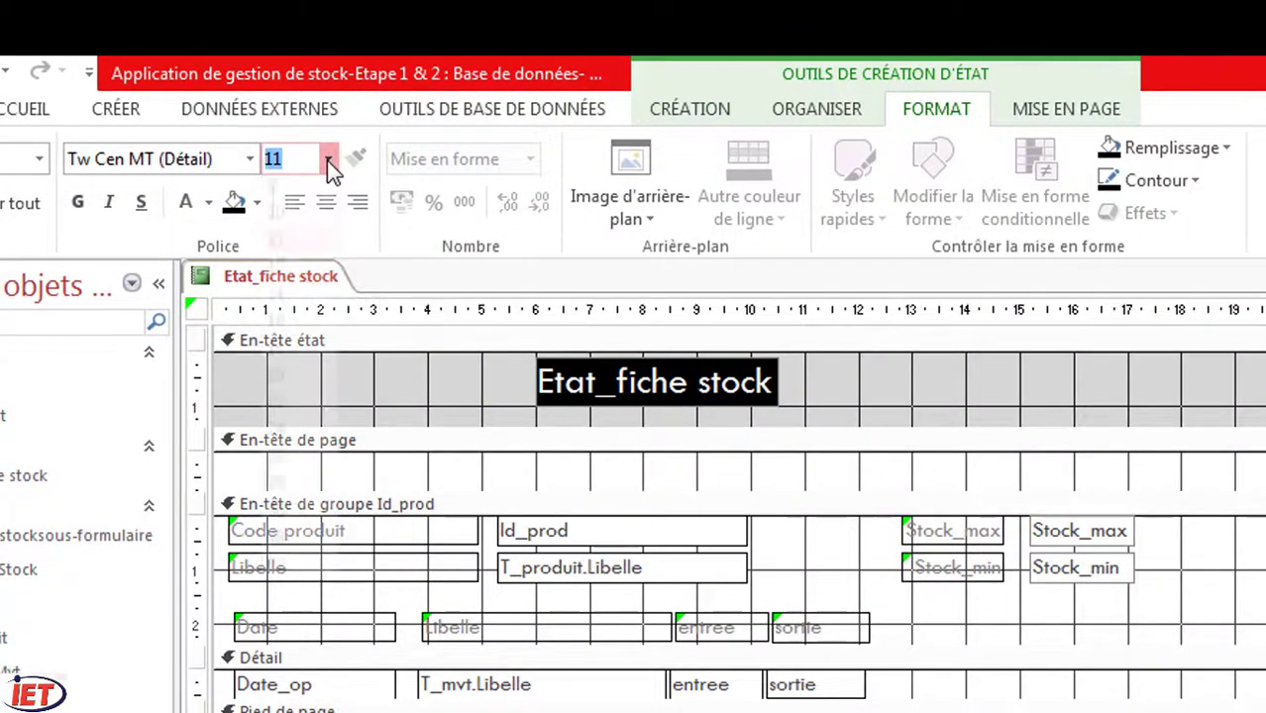
{"action": "left_click", "coordinate": [293, 301]}
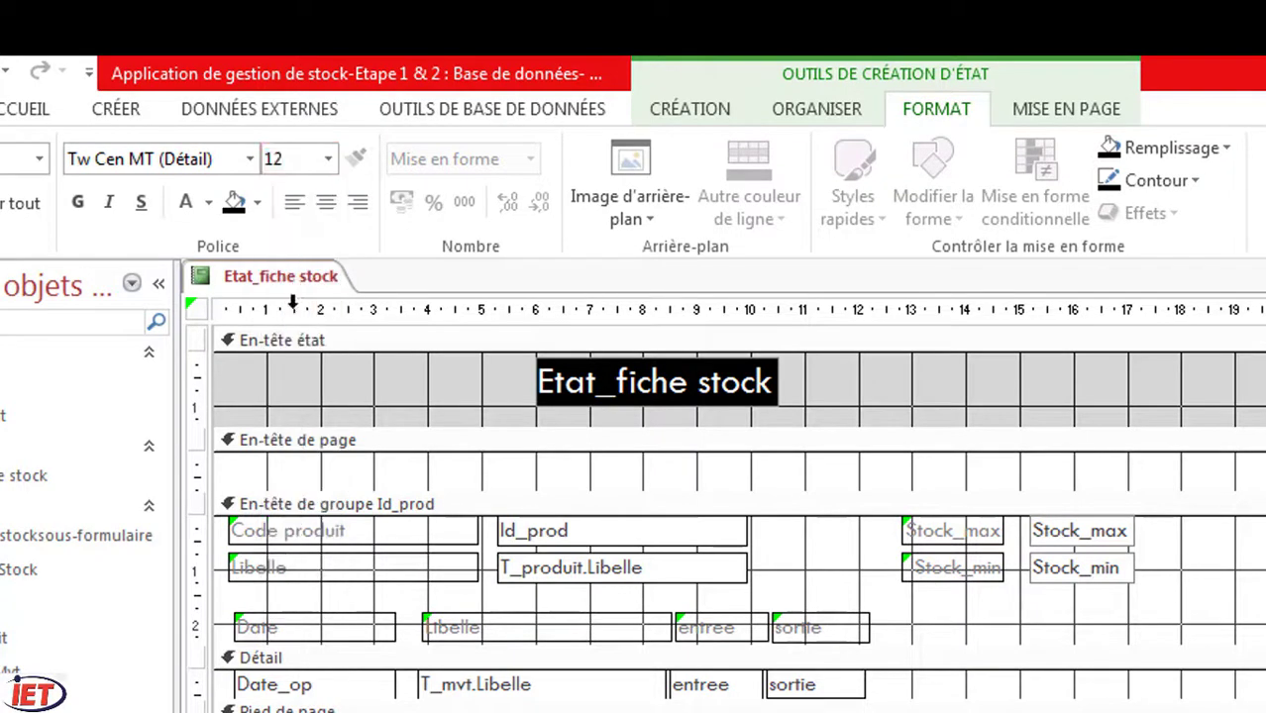
{"action": "left_click", "coordinate": [79, 203]}
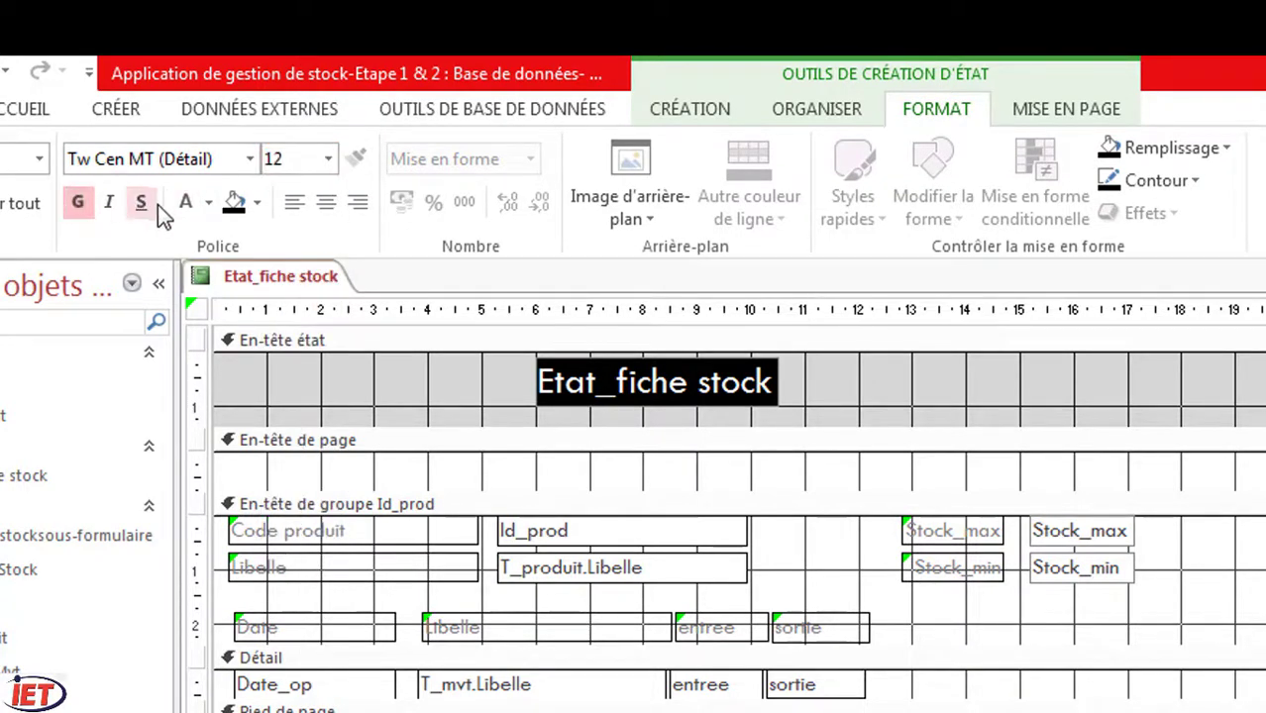
{"action": "left_click", "coordinate": [210, 203]}
{"action": "left_click", "coordinate": [210, 240]}
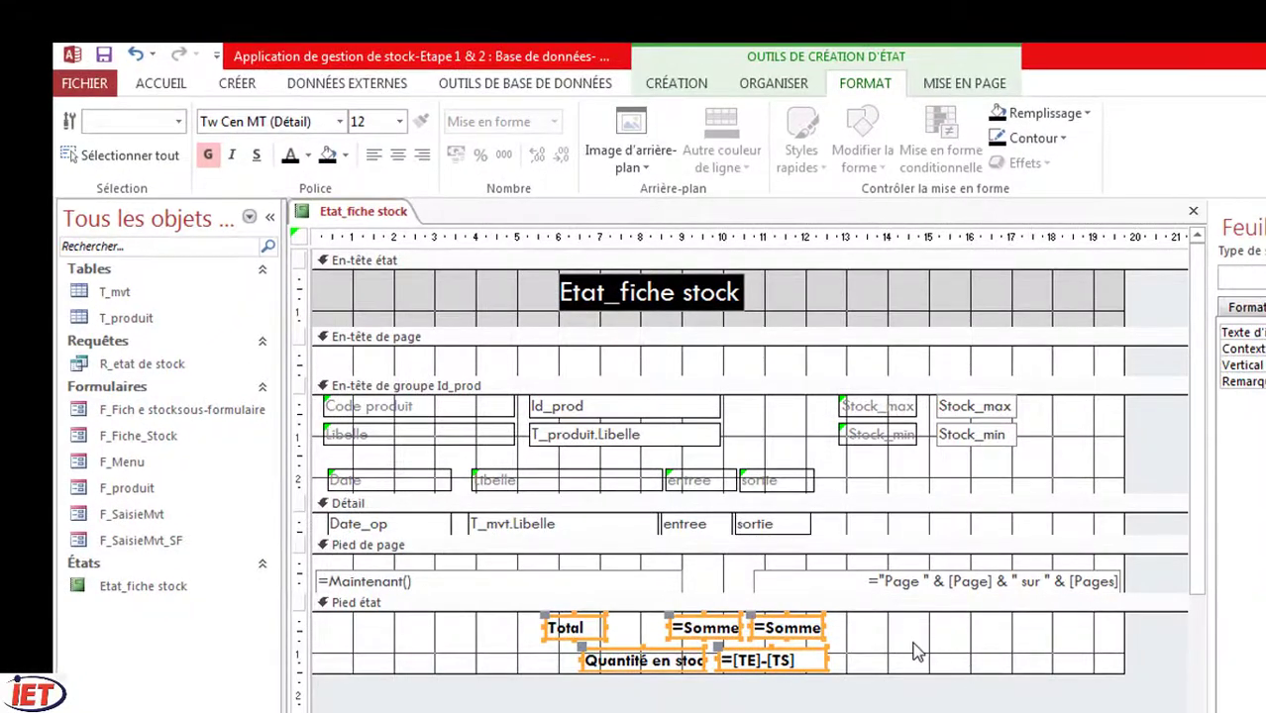
{"action": "left_click", "coordinate": [918, 651]}
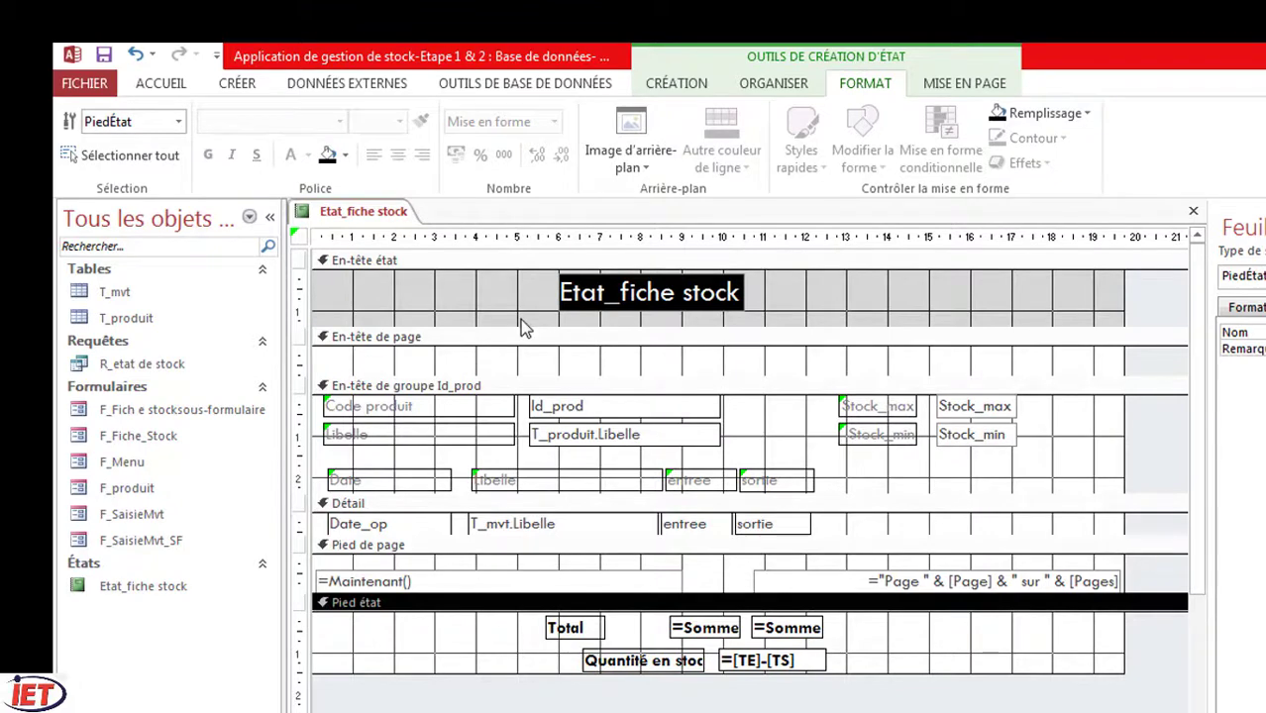
Step: Display the report in Mode État for product code P1 to check the footer totals and stock quantity
{"action": "left_click", "coordinate": [162, 83]}
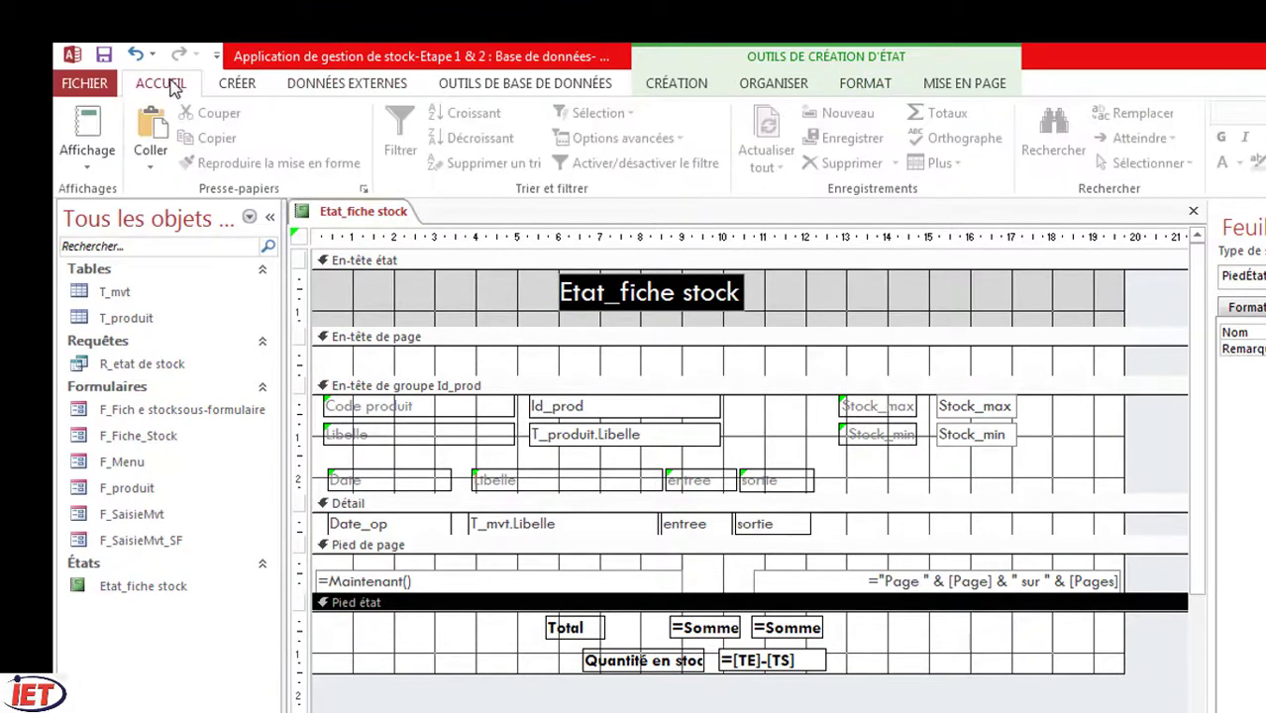
{"action": "left_click", "coordinate": [90, 166]}
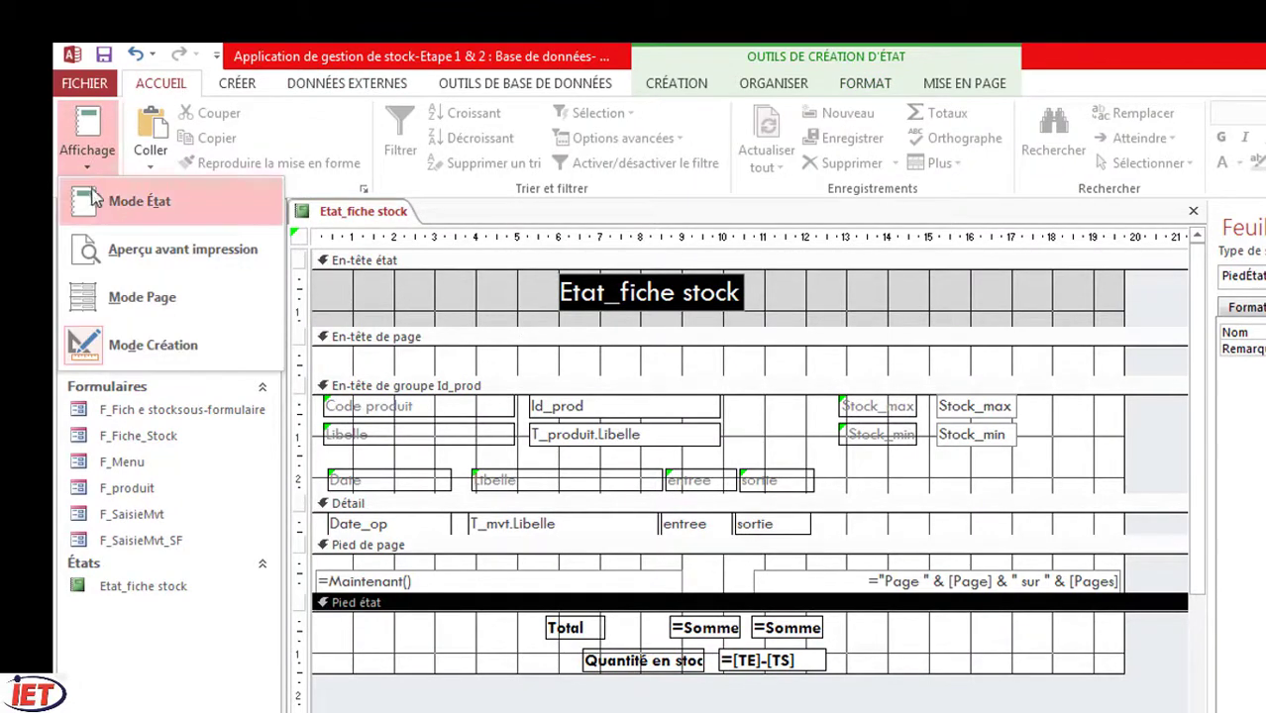
{"action": "left_click", "coordinate": [97, 205]}
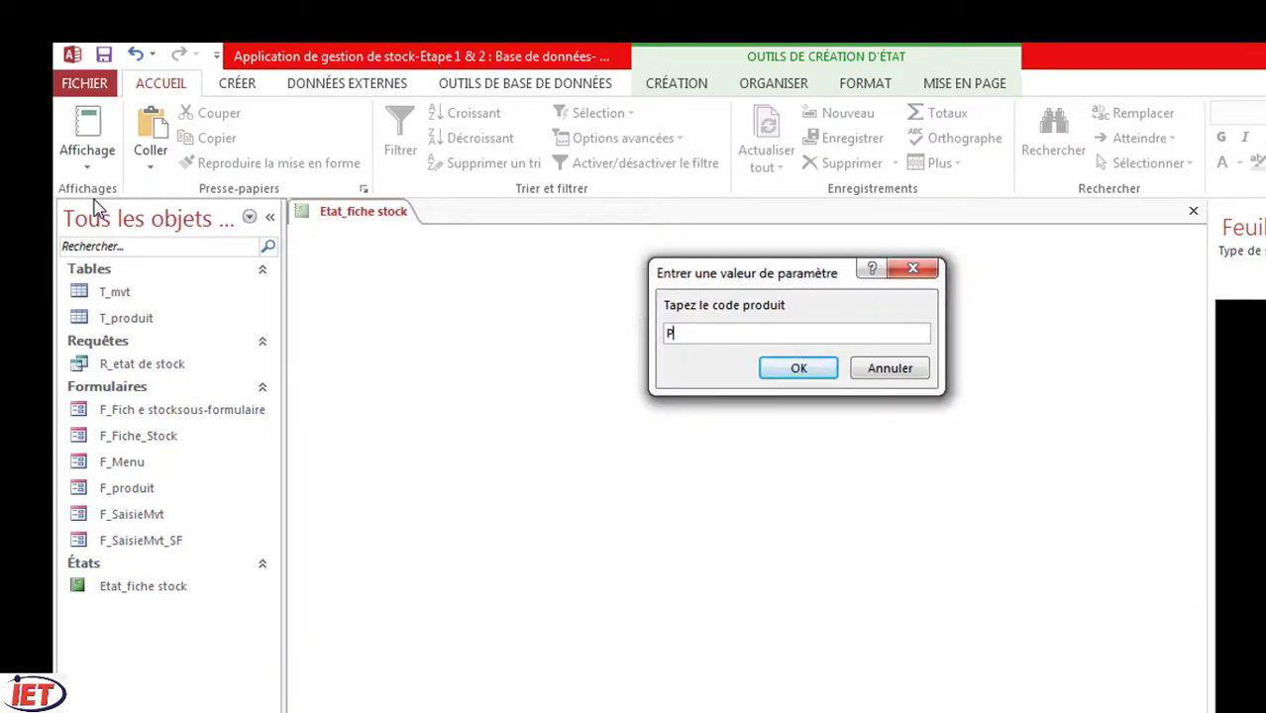
{"action": "key", "text": "Return"}
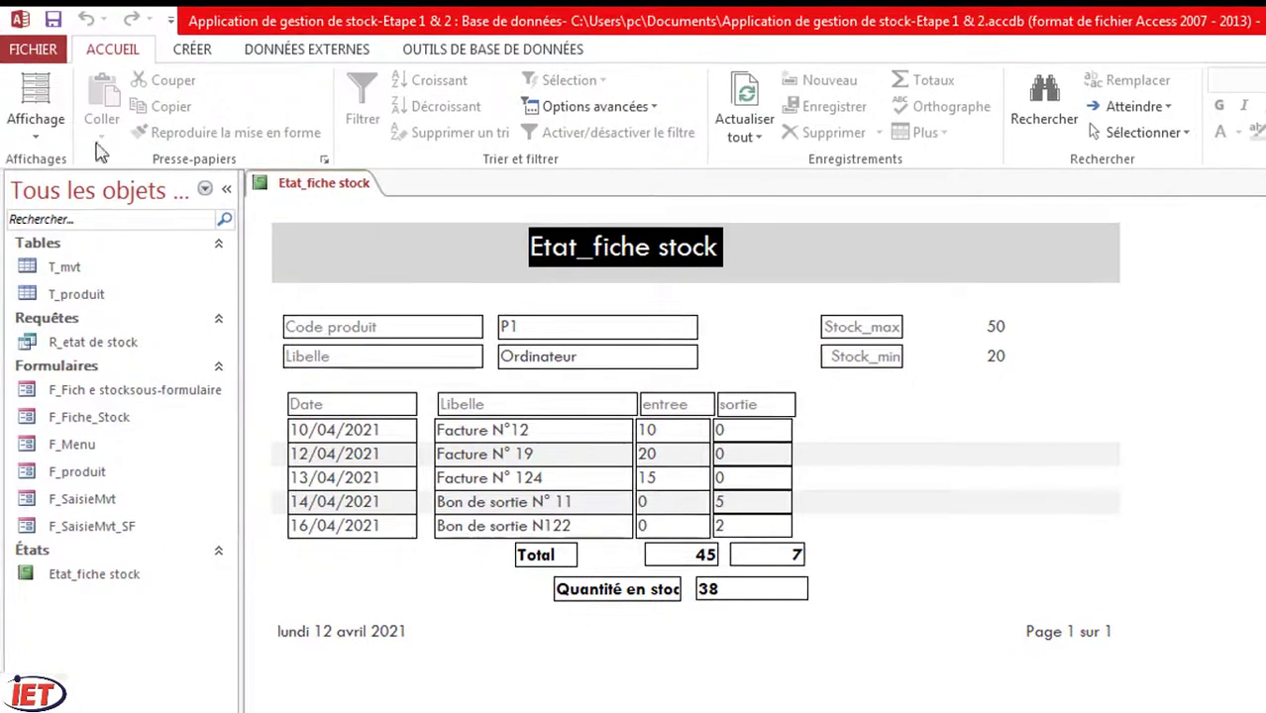
Step: Examine the Etat_fiche stock report's full-page layout in the print preview, including the page footer, and close the preview
{"action": "left_click", "coordinate": [45, 135]}
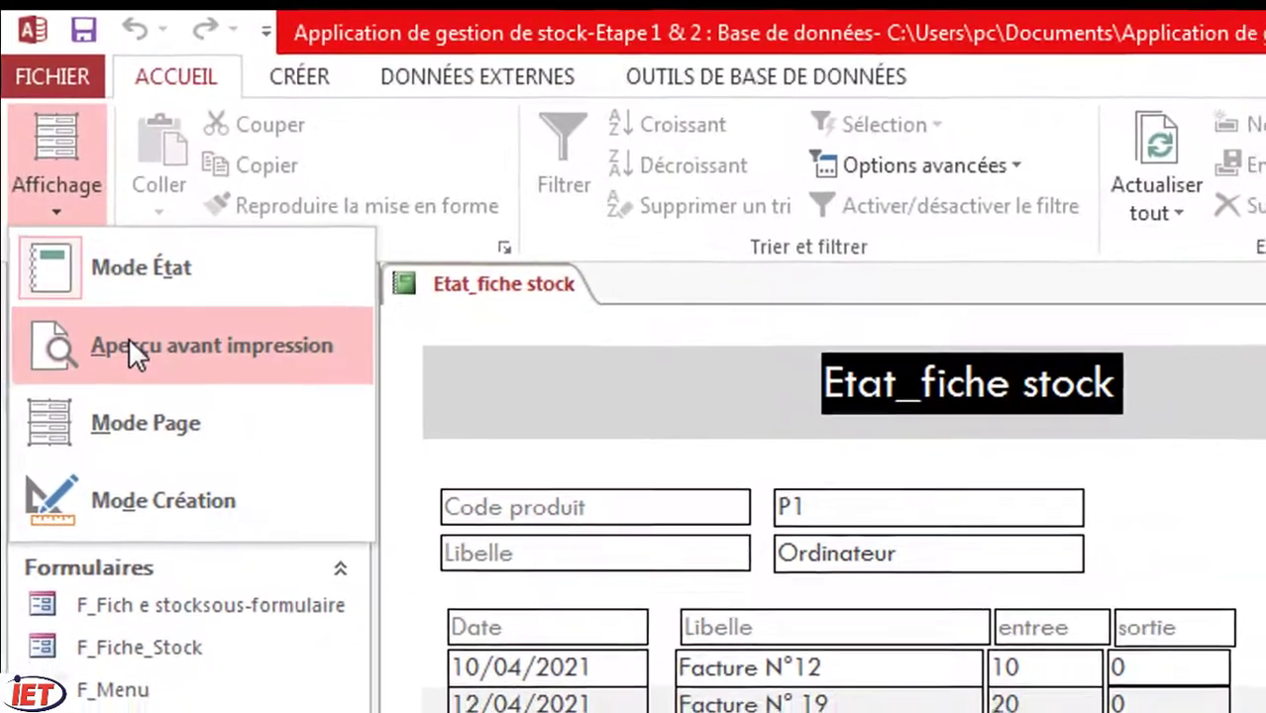
{"action": "left_click", "coordinate": [79, 247]}
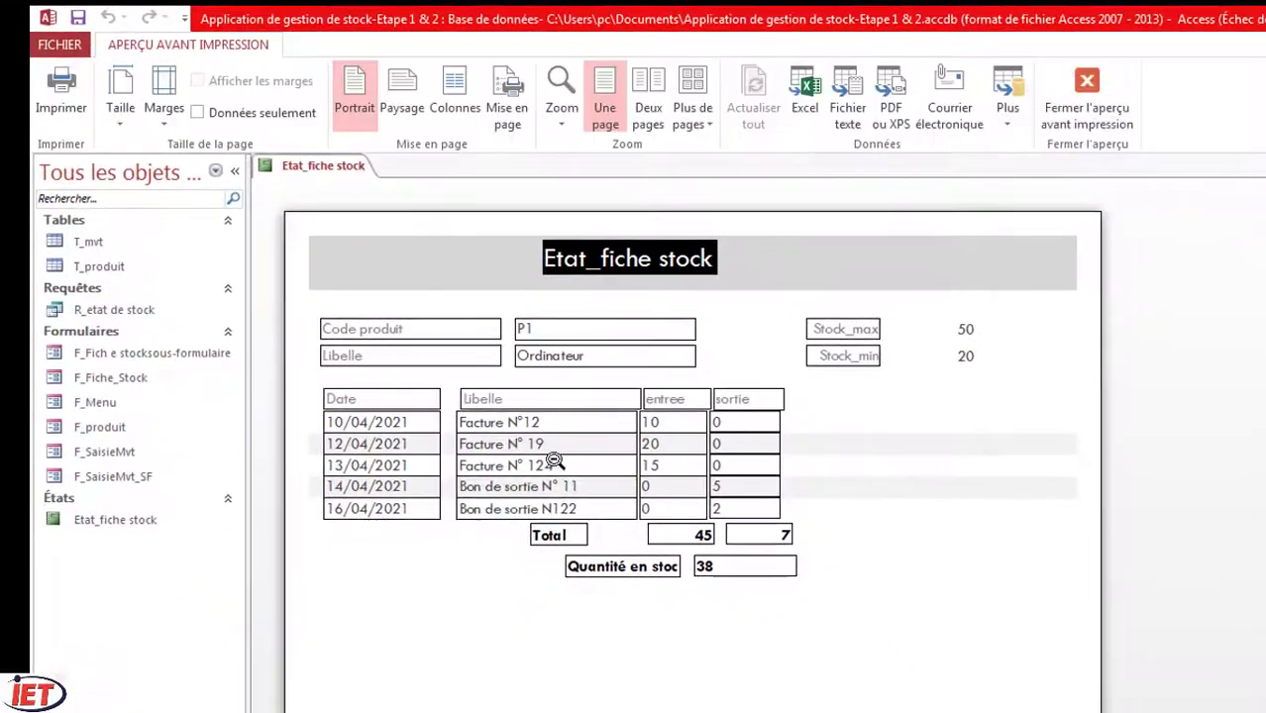
{"action": "scroll", "coordinate": [882, 461], "scroll_direction": "down", "scroll_amount": 5}
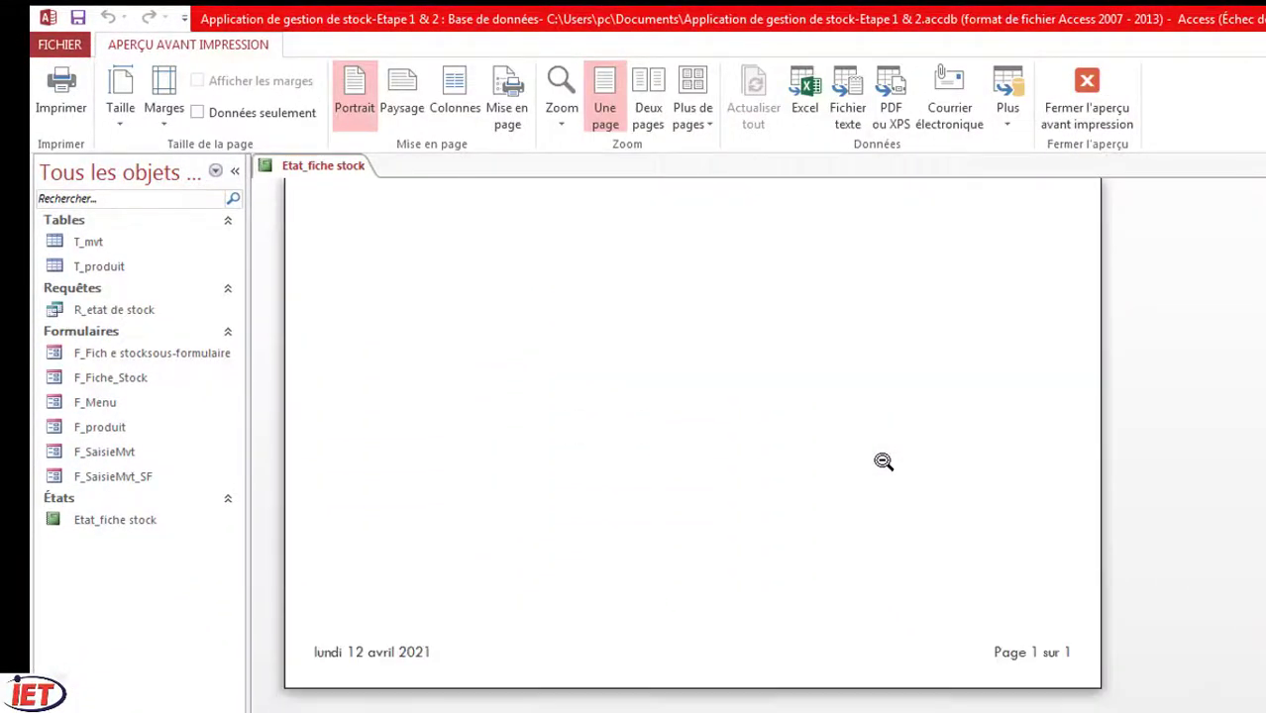
{"action": "left_click", "coordinate": [883, 461]}
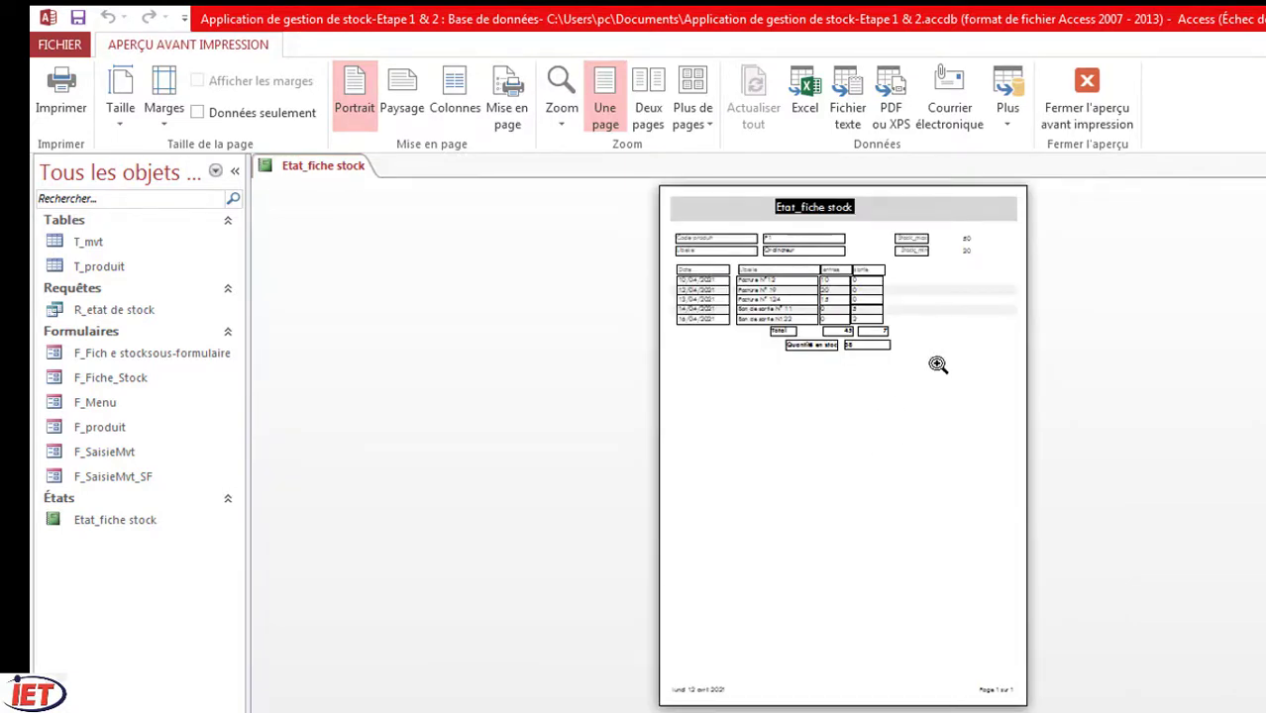
{"action": "left_click", "coordinate": [1083, 115]}
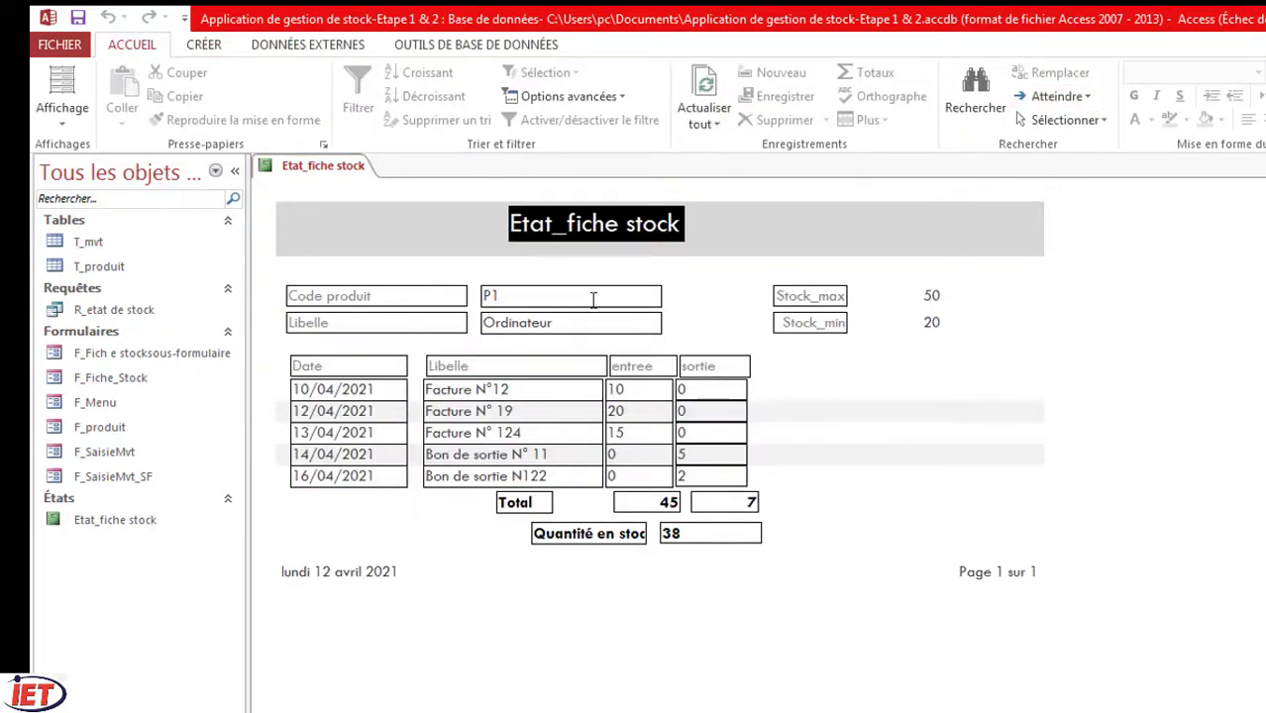
Step: Return the Etat_fiche stock report to Mode Création, save it and close it
{"action": "left_click", "coordinate": [68, 120]}
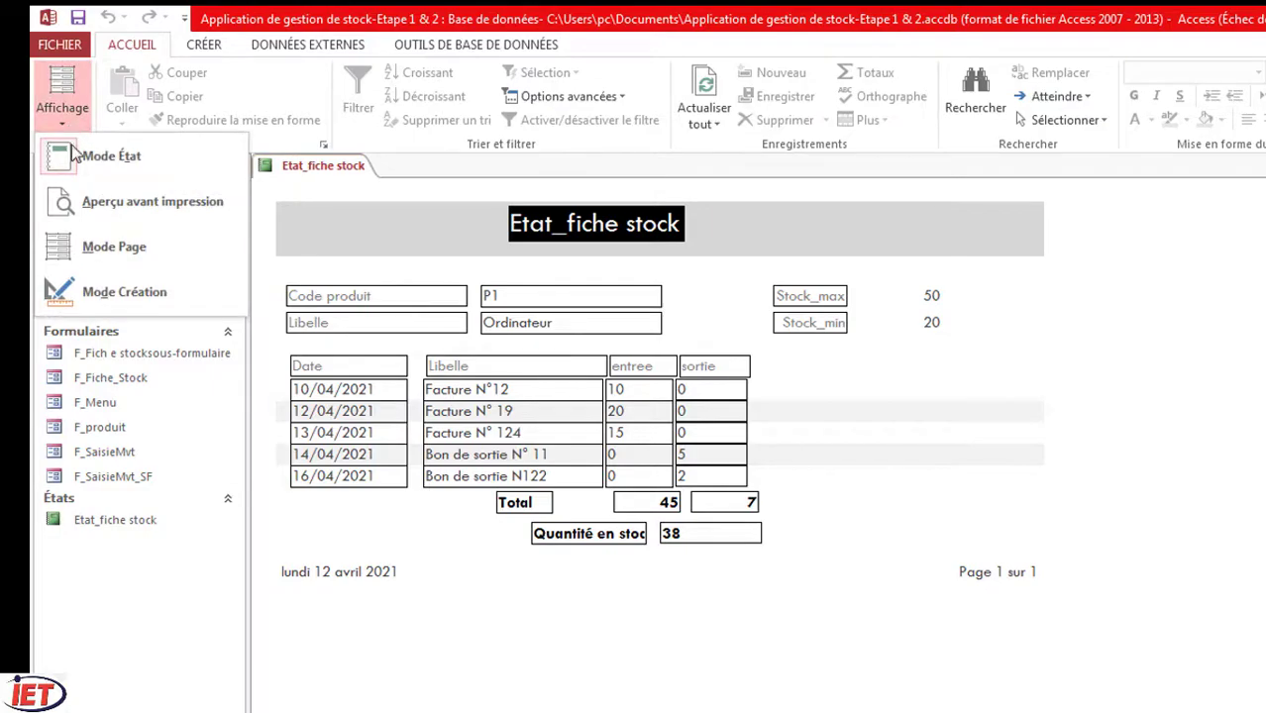
{"action": "left_click", "coordinate": [120, 295]}
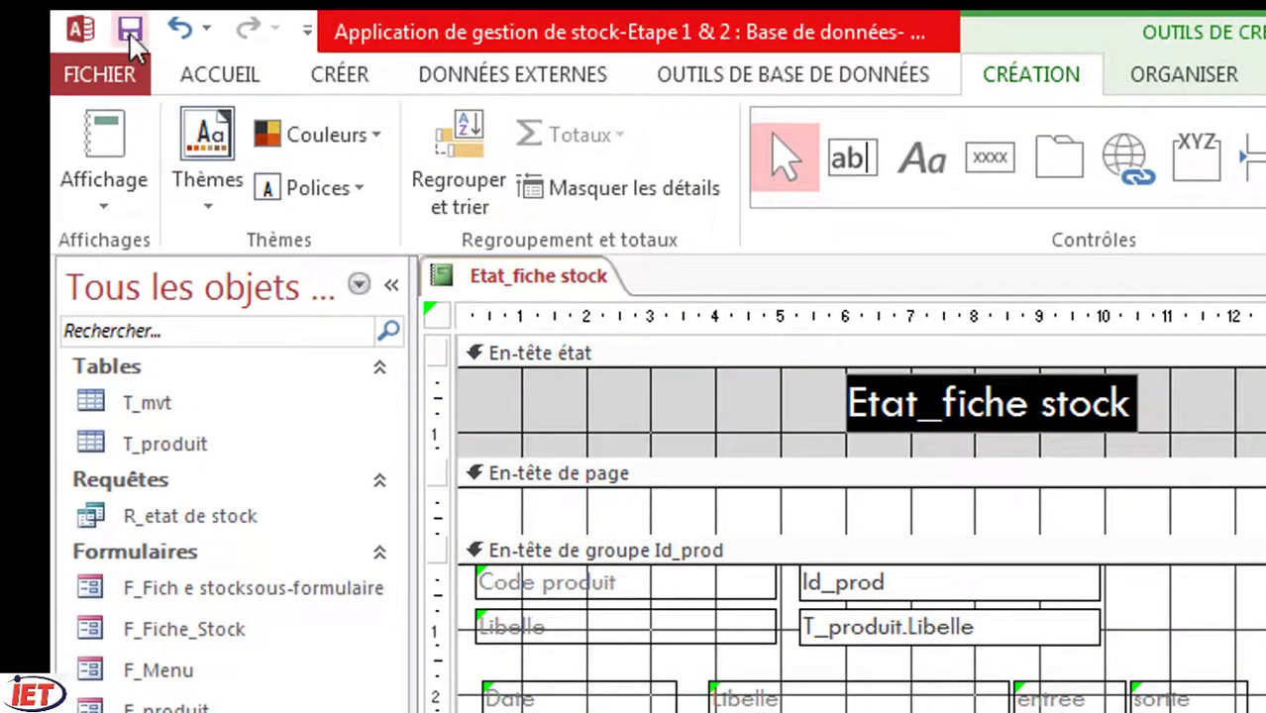
{"action": "left_click", "coordinate": [131, 36]}
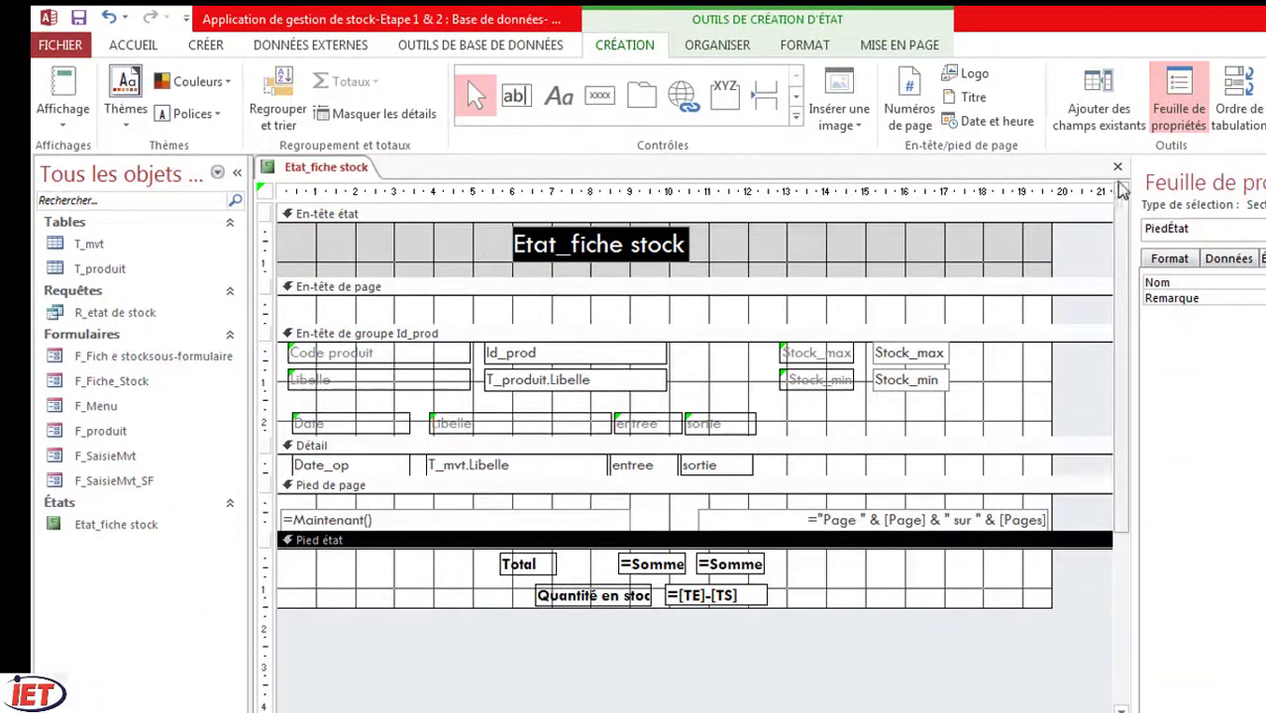
{"action": "left_click", "coordinate": [1118, 167]}
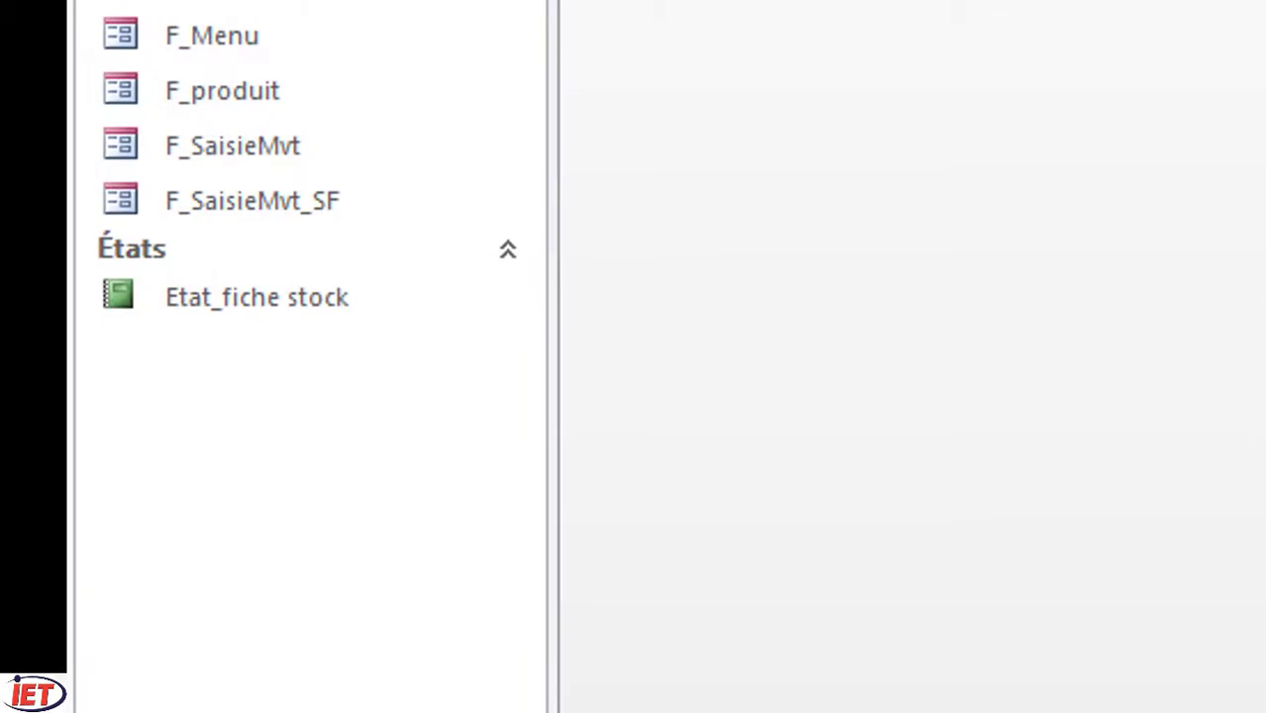
Step: Open the F_Fiche_Stock form and switch it to Mode Création
{"action": "left_click", "coordinate": [265, 312]}
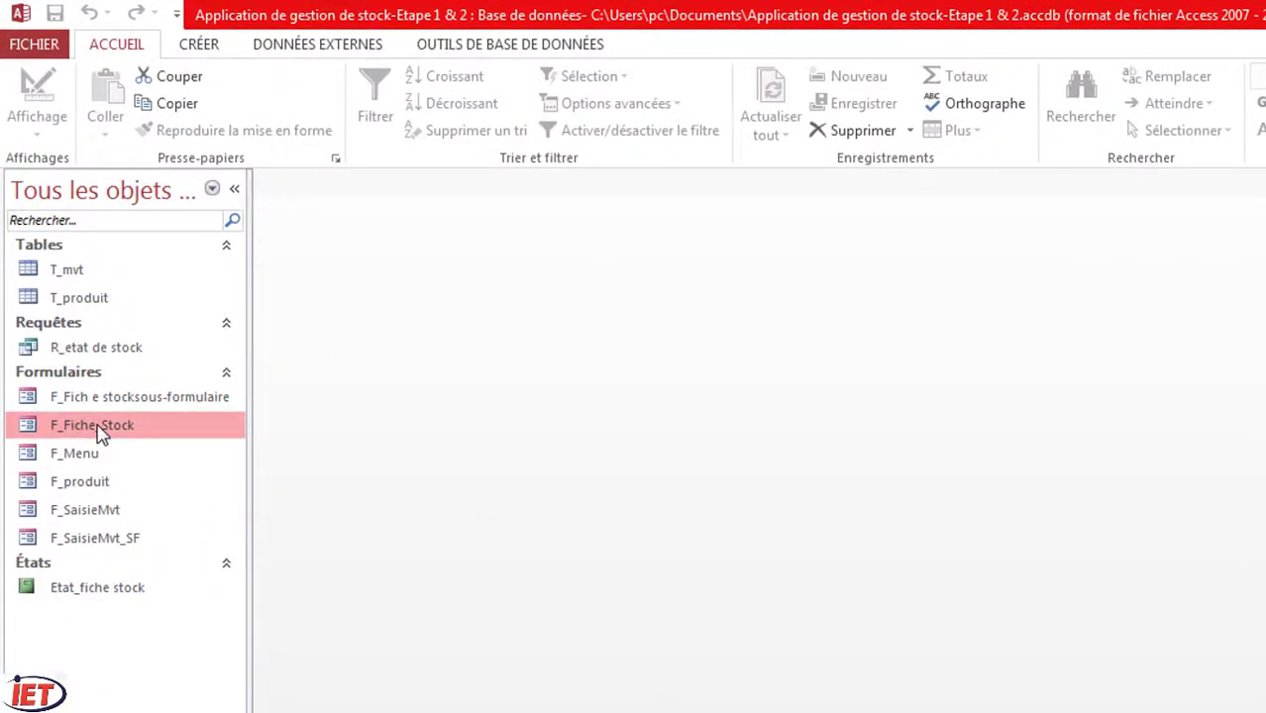
{"action": "double_click", "coordinate": [99, 434]}
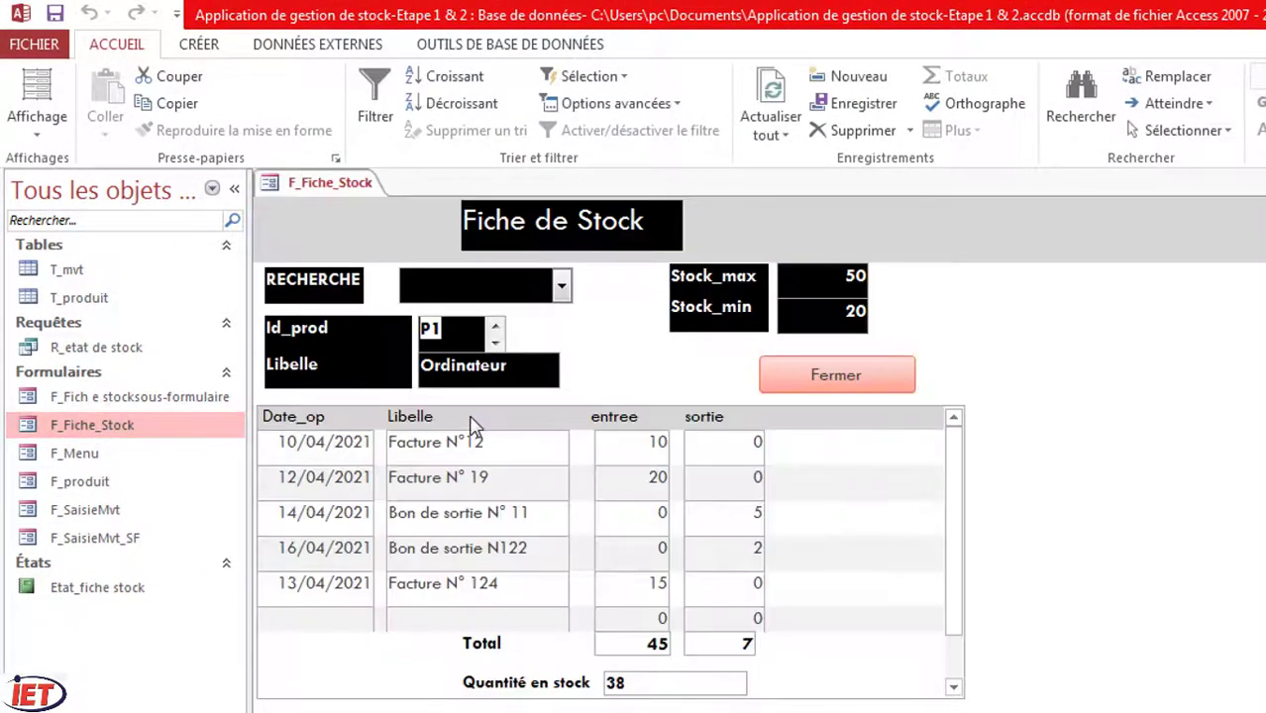
{"action": "left_click", "coordinate": [40, 131]}
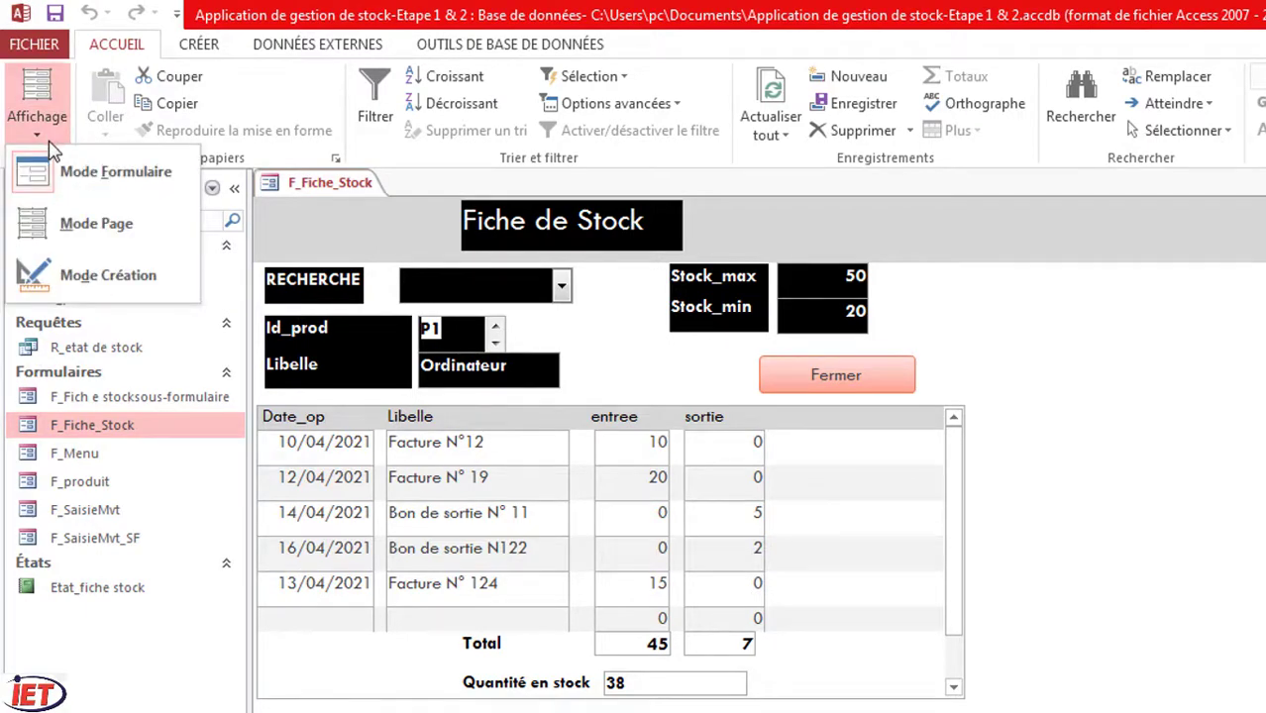
{"action": "left_click", "coordinate": [87, 280]}
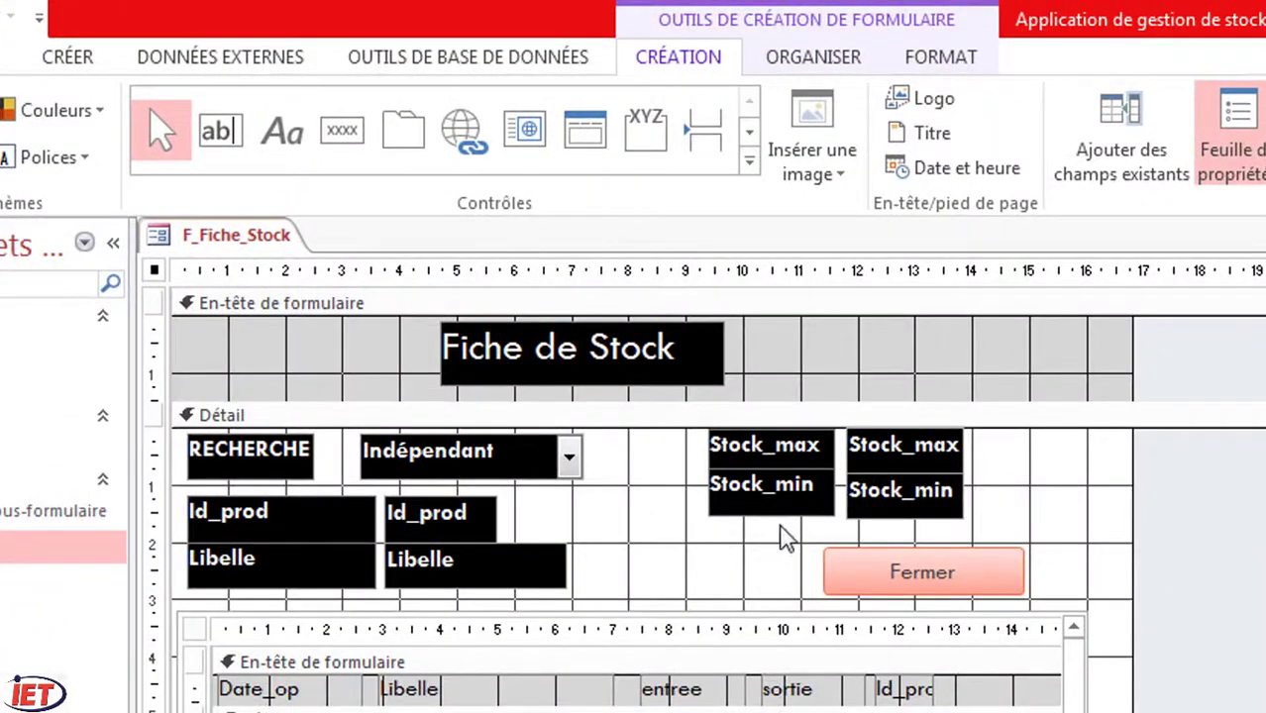
Step: Add a command button beside Fermer in the Détail section, with the action Imprimer un état for the Etat_fiche stock report
{"action": "left_click", "coordinate": [347, 137]}
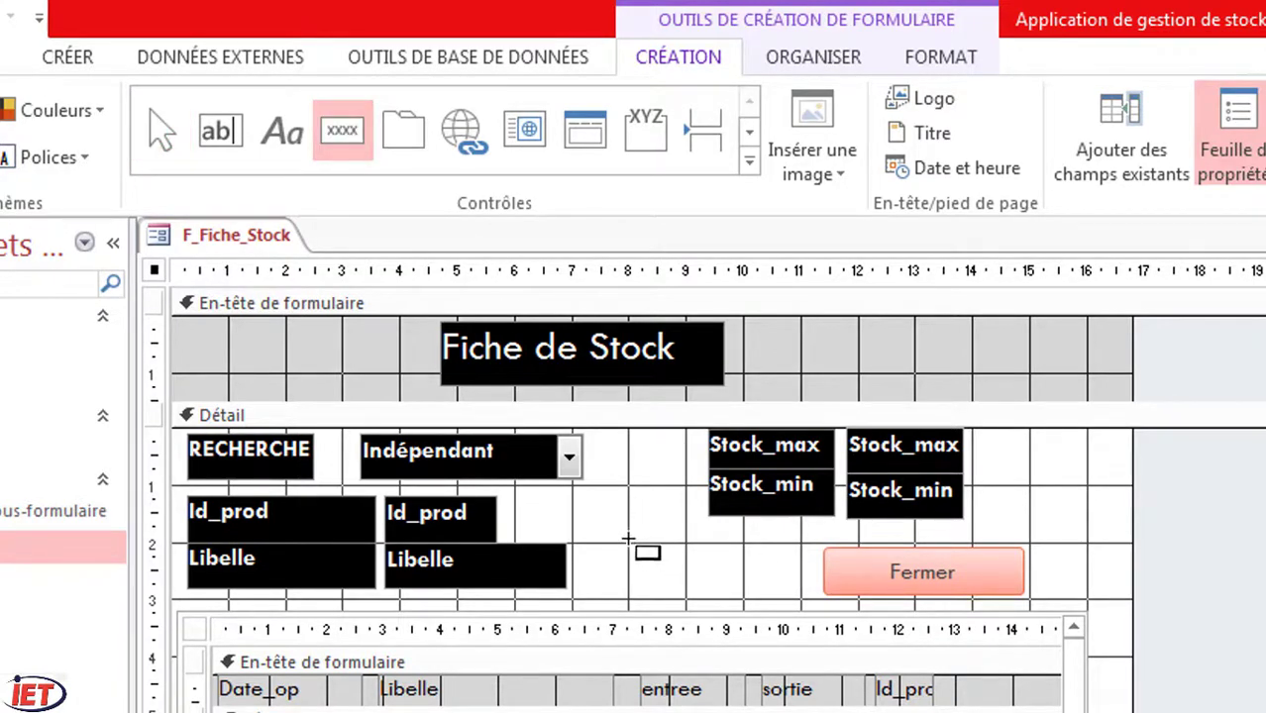
{"action": "left_click_drag", "start_coordinate": [628, 544], "coordinate": [801, 592]}
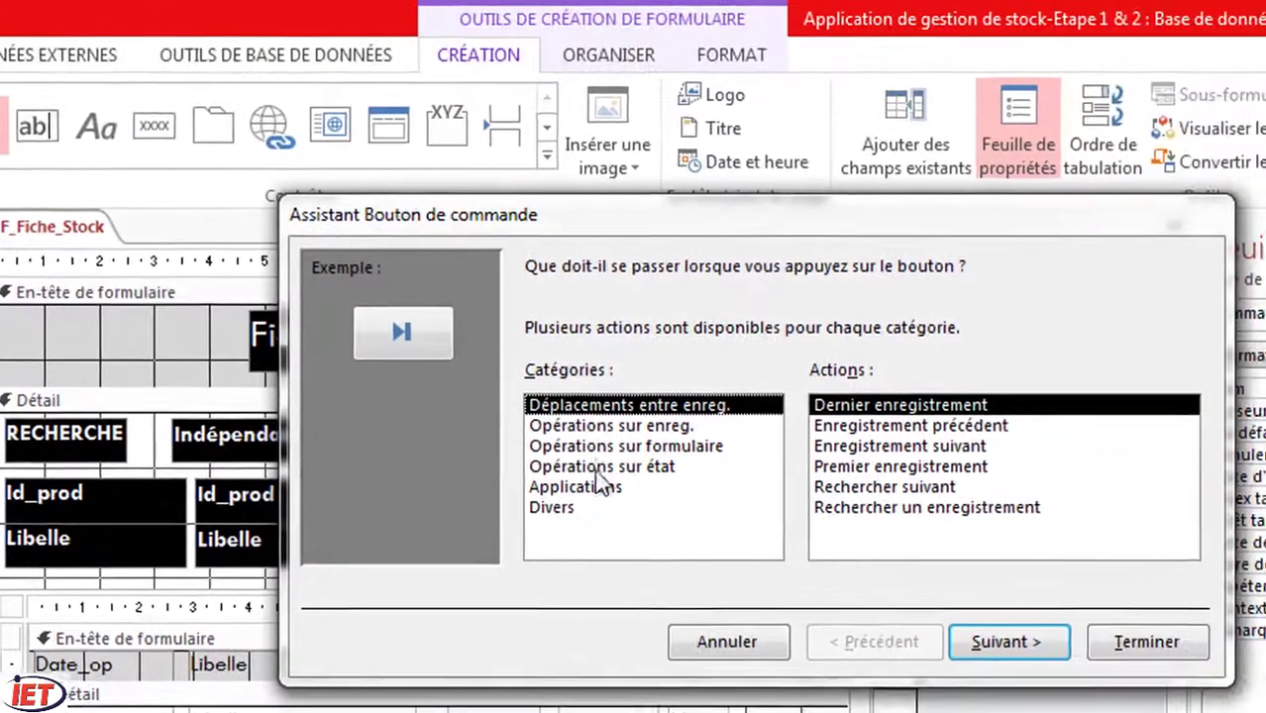
{"action": "left_click", "coordinate": [583, 467]}
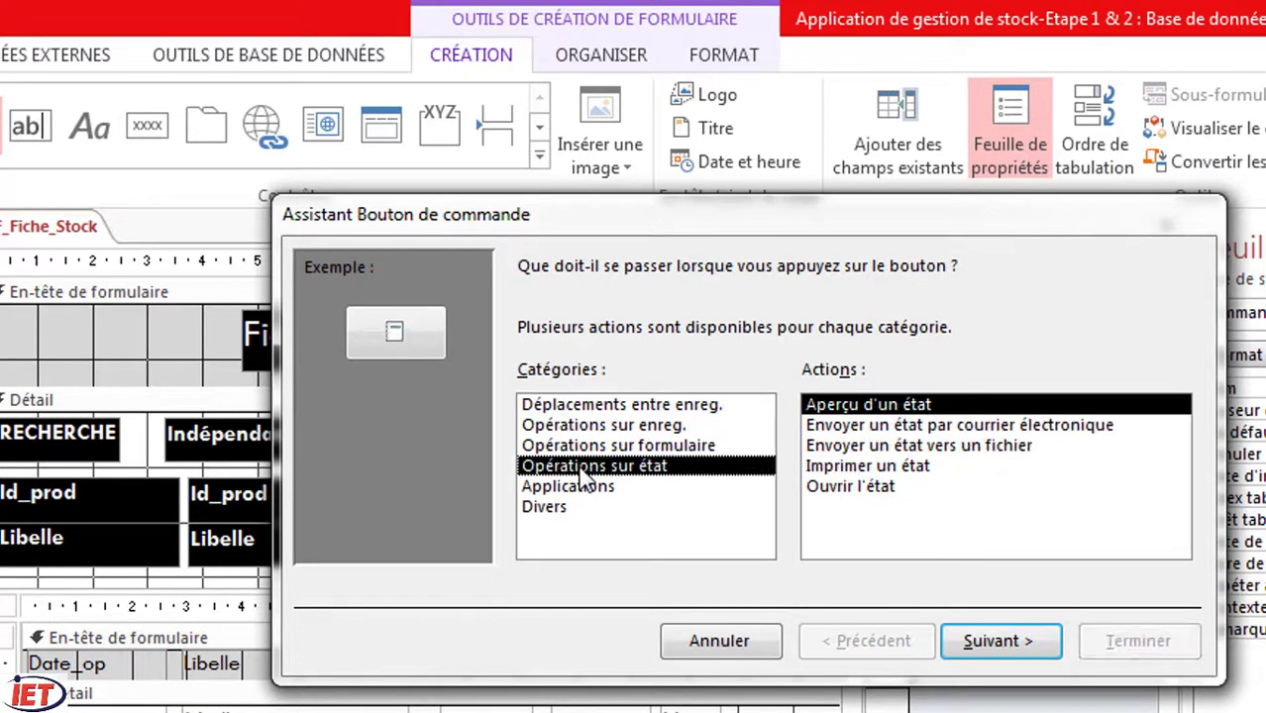
{"action": "left_click", "coordinate": [869, 465]}
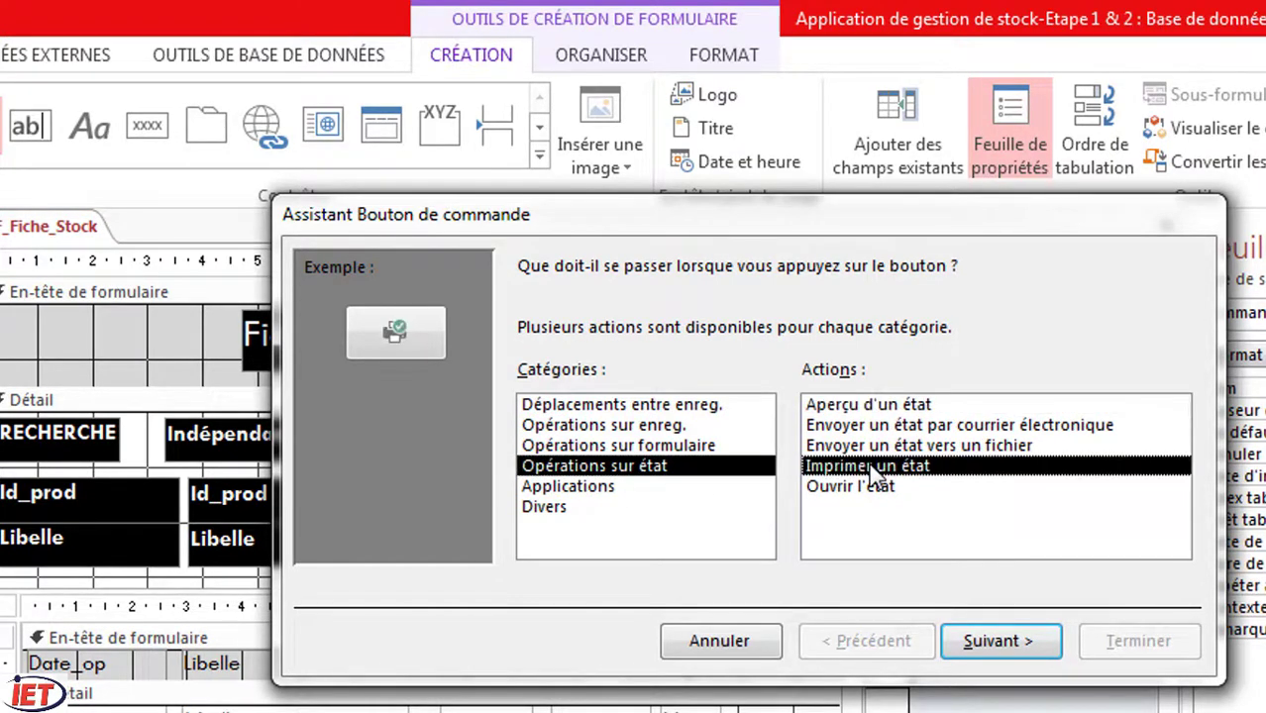
{"action": "left_click", "coordinate": [996, 642]}
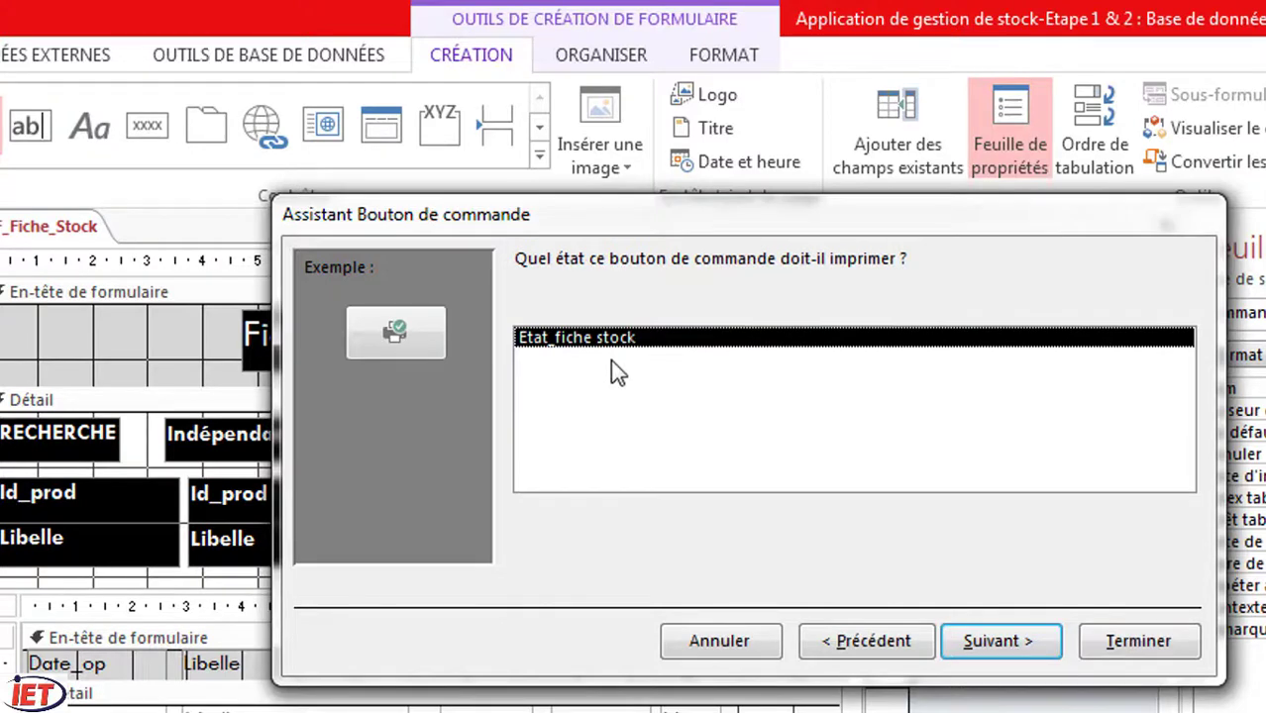
{"action": "left_click", "coordinate": [998, 642]}
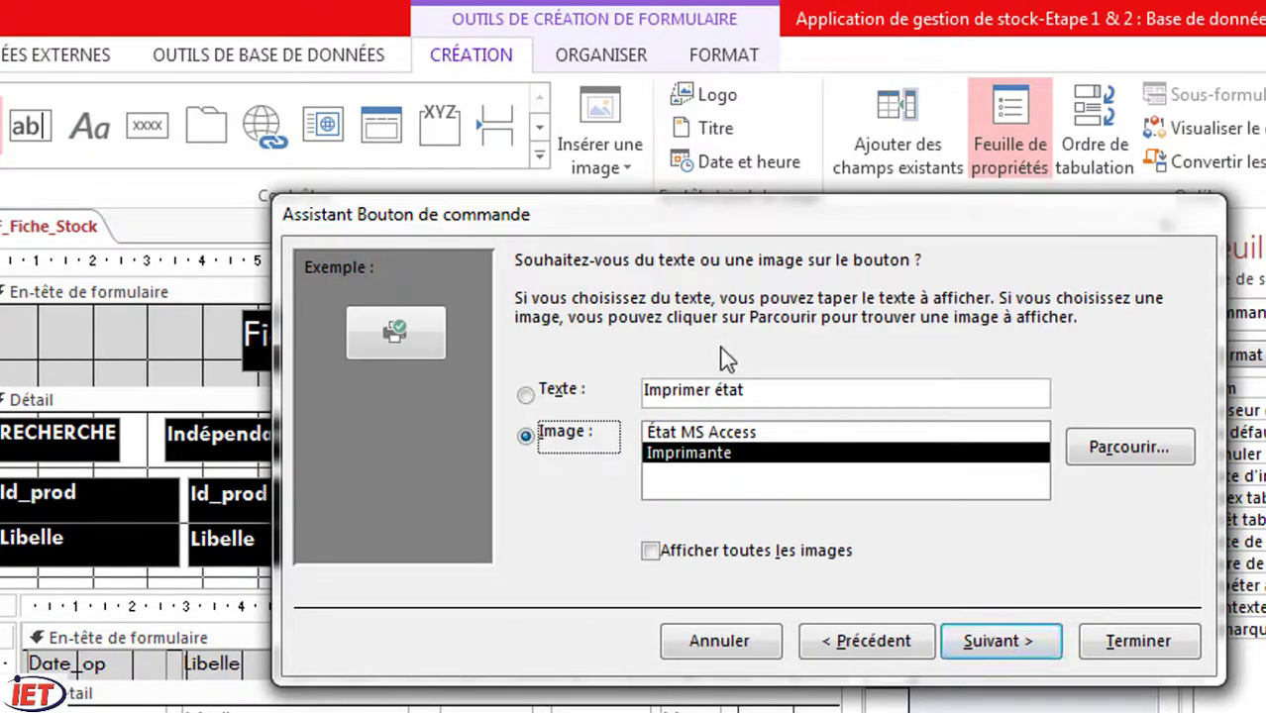
Step: Give the new command button the text Imprimer instead of an image and finish the wizard with the default button name
{"action": "left_click", "coordinate": [756, 389]}
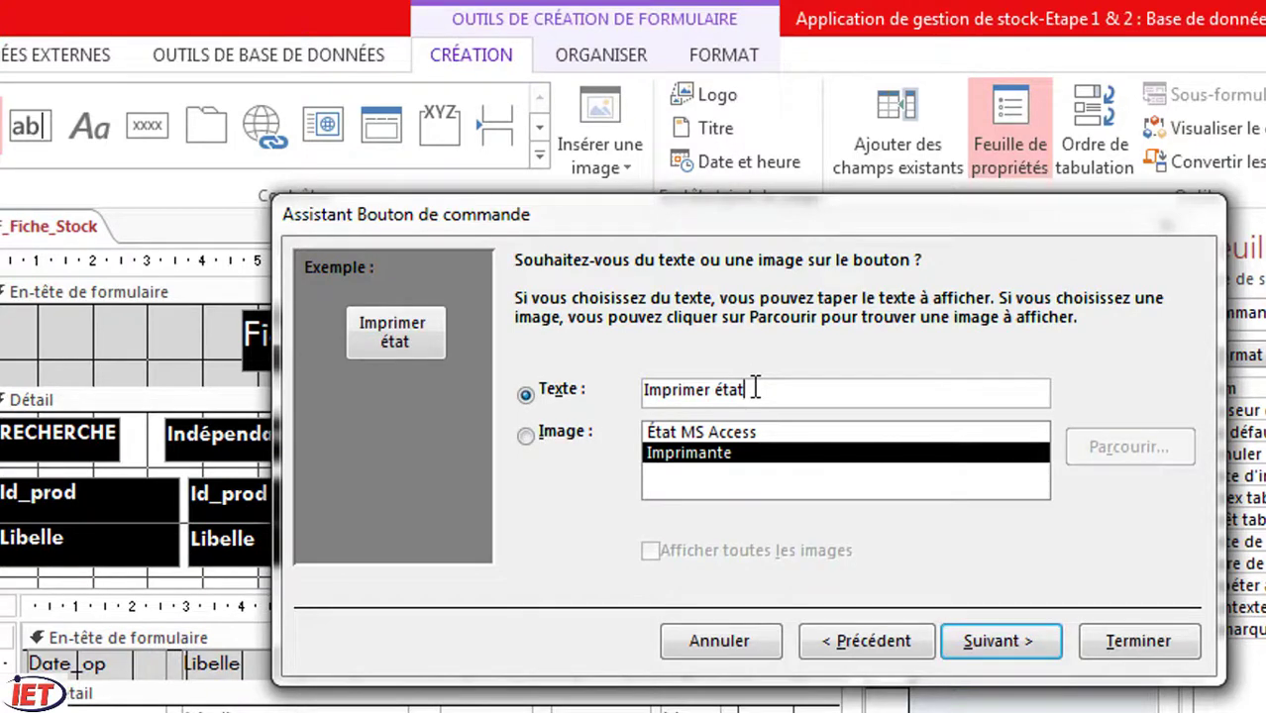
{"action": "key", "text": "BackSpace"}
{"action": "key", "text": "BackSpace"}
{"action": "key", "text": "BackSpace"}
{"action": "key", "text": "BackSpace"}
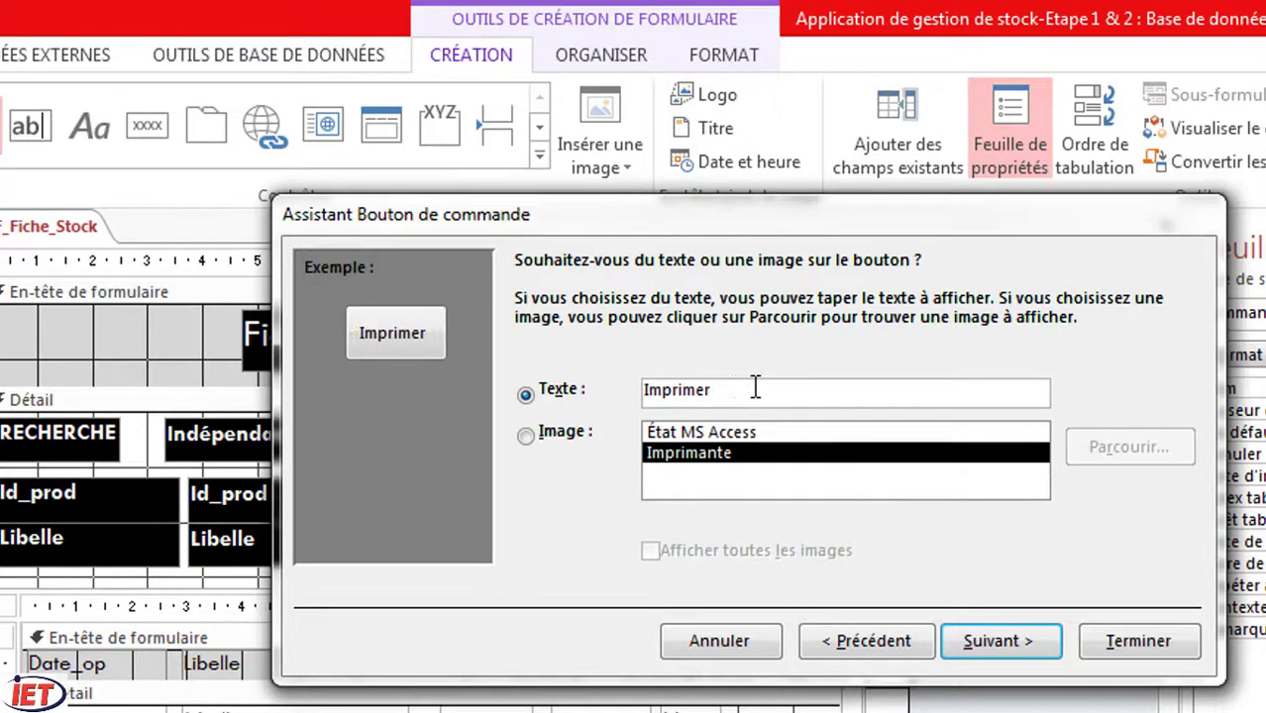
{"action": "left_click", "coordinate": [1002, 642]}
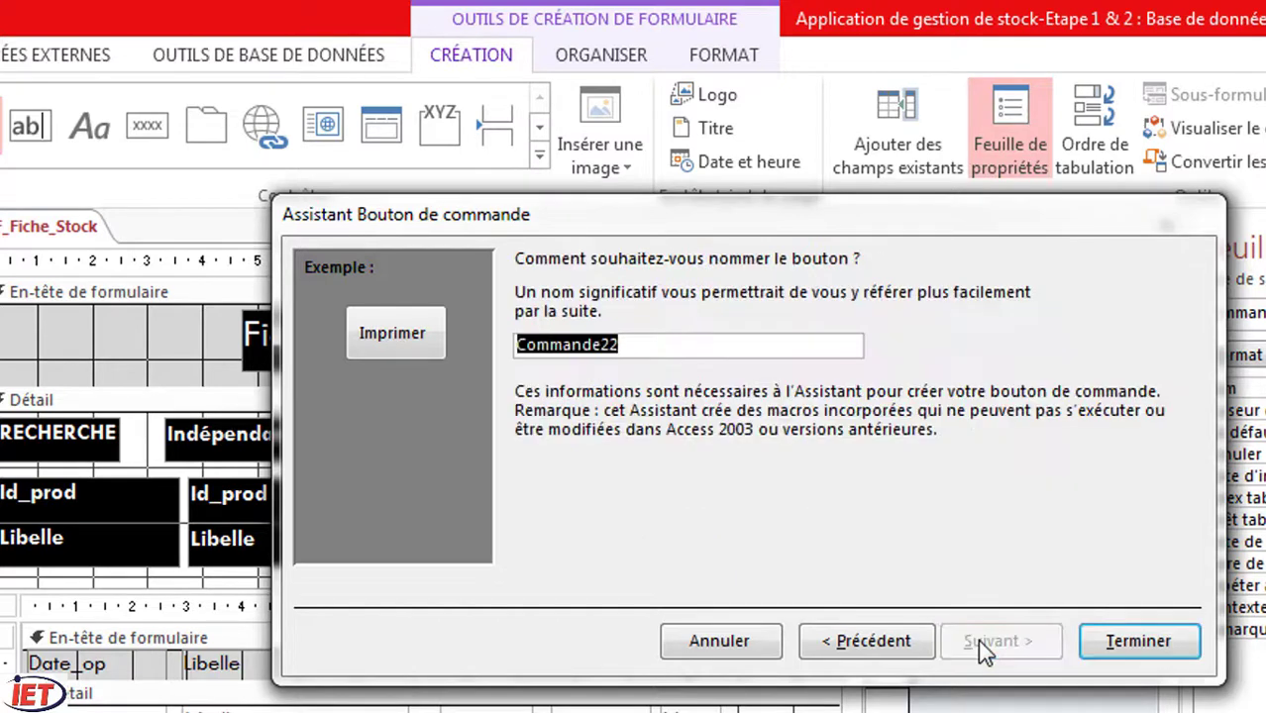
{"action": "left_click", "coordinate": [1120, 642]}
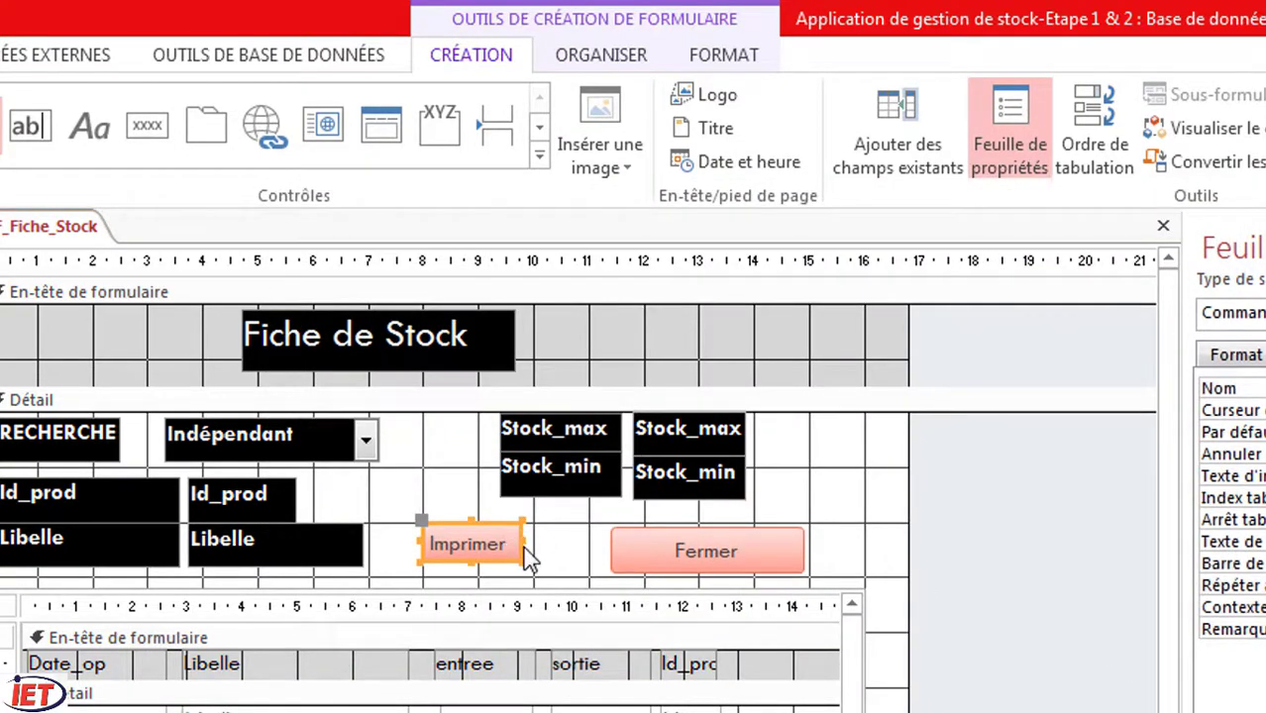
Step: Resize the Imprimer button to about 3 cm wide, match its height and alignment to the Fermer button, and deselect it
{"action": "left_click_drag", "start_coordinate": [522, 540], "coordinate": [536, 562]}
{"action": "left_click_drag", "start_coordinate": [535, 567], "coordinate": [537, 566]}
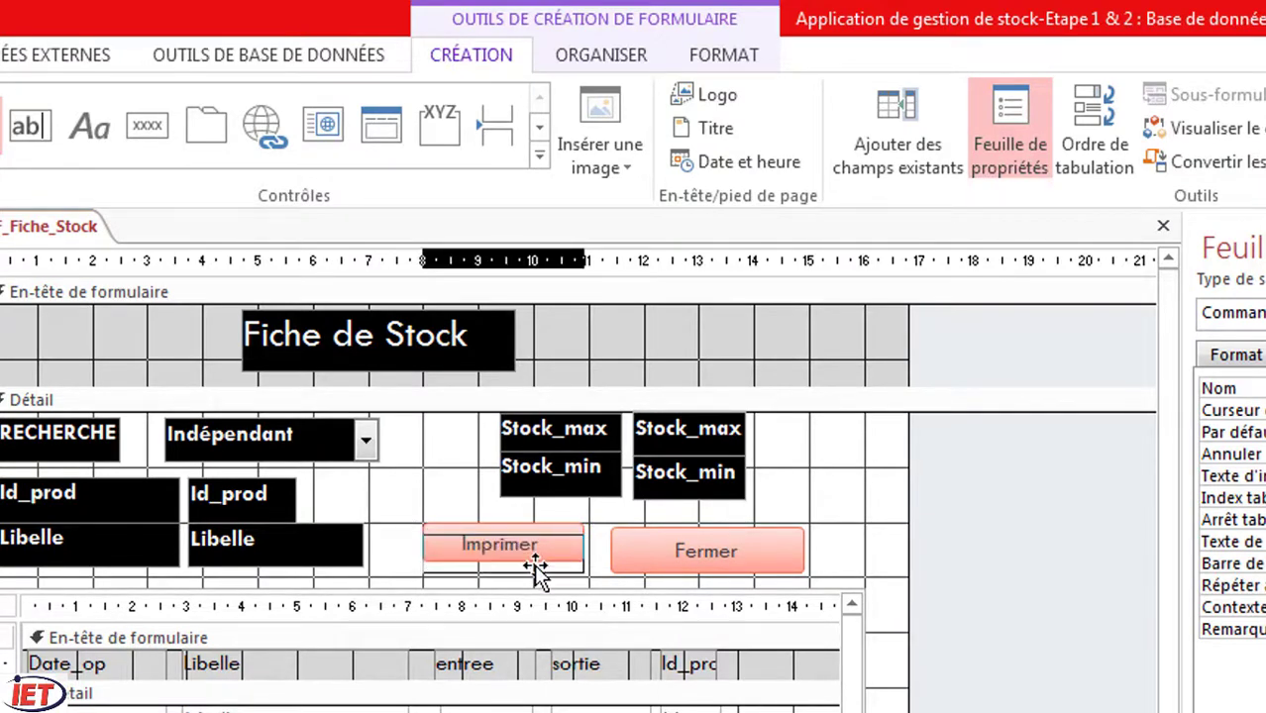
{"action": "left_click", "coordinate": [503, 525]}
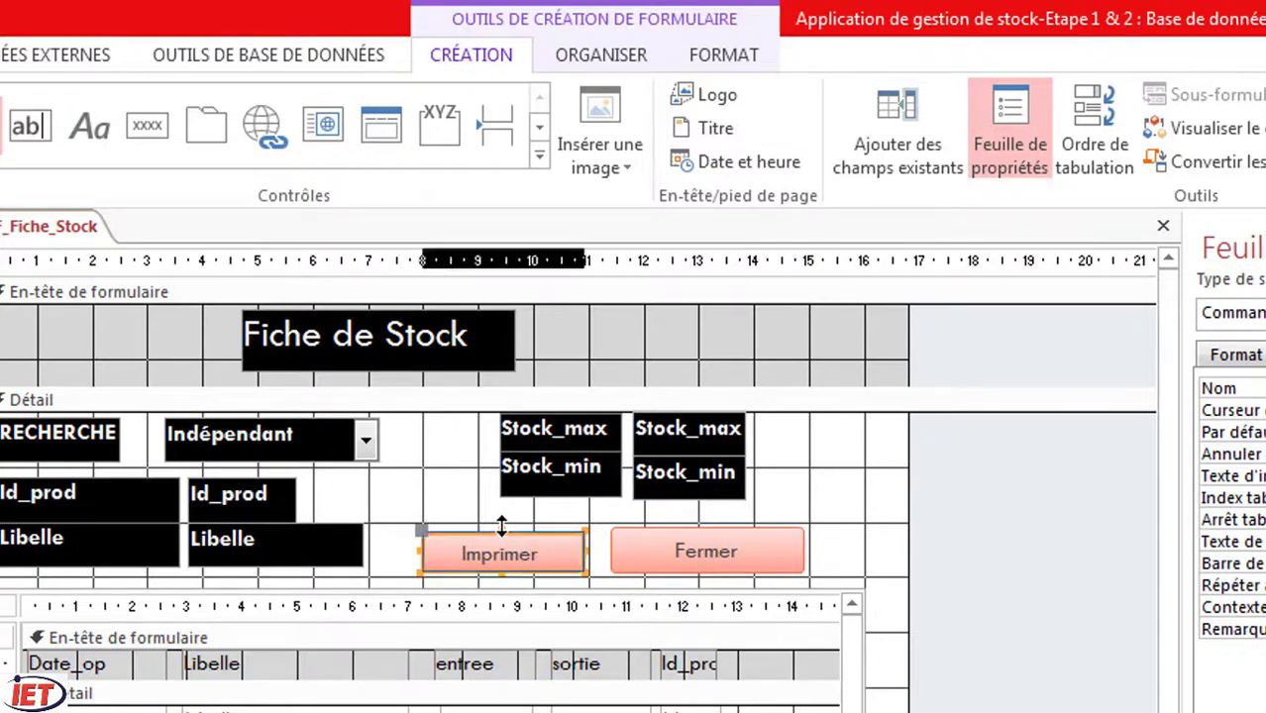
{"action": "left_click_drag", "start_coordinate": [503, 525], "coordinate": [502, 519]}
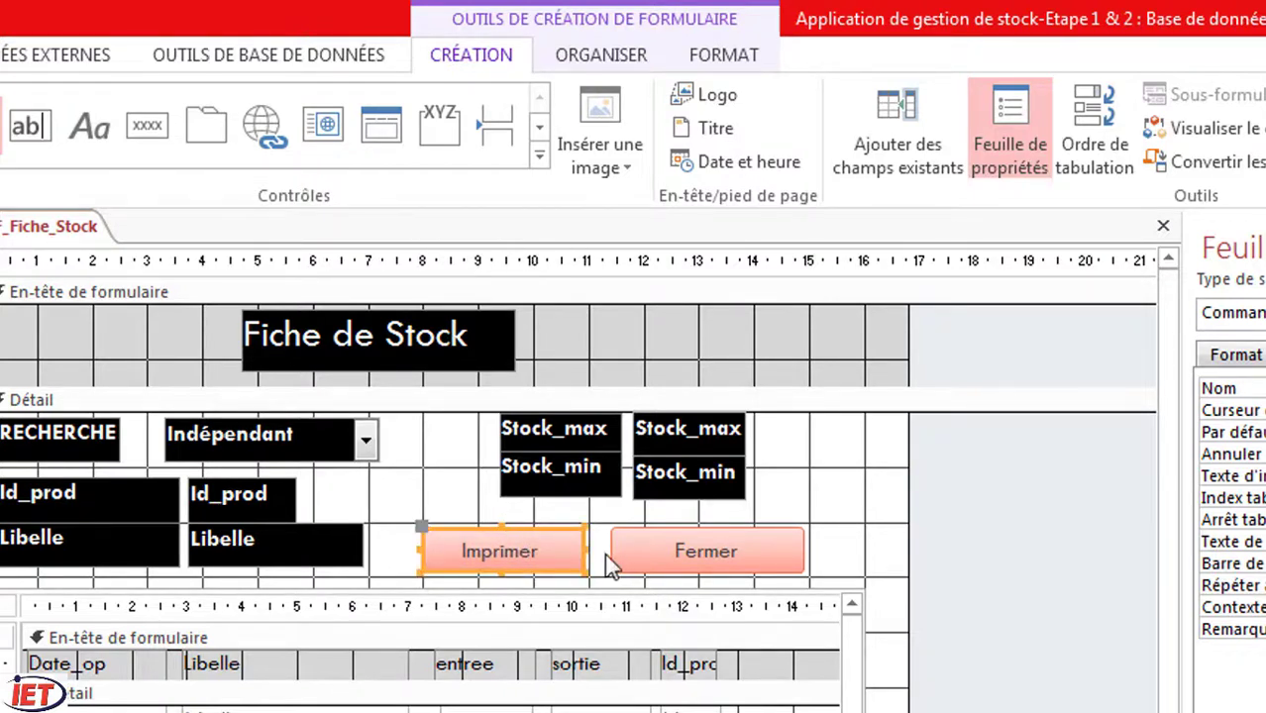
{"action": "left_click_drag", "start_coordinate": [583, 548], "coordinate": [596, 548]}
{"action": "left_click", "coordinate": [794, 500]}
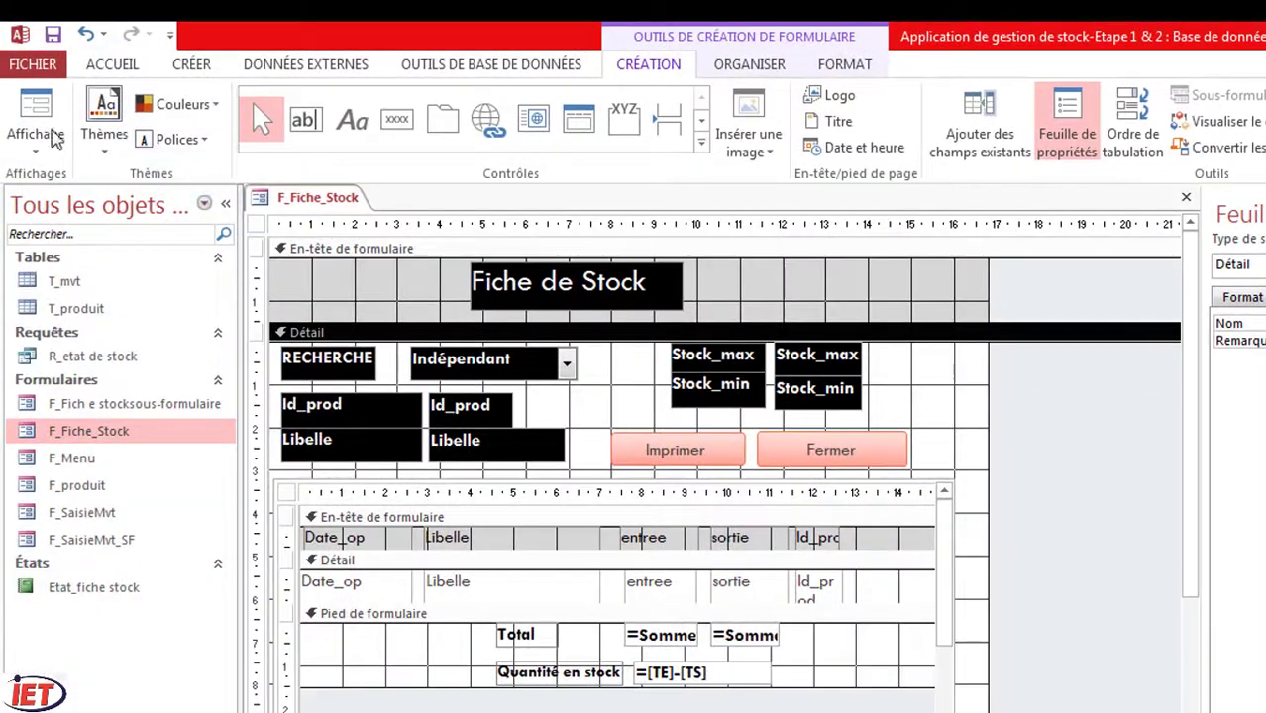
Step: Display the form in Mode Formulaire and look up the product Souris with the RECHERCHE list
{"action": "left_click", "coordinate": [40, 111]}
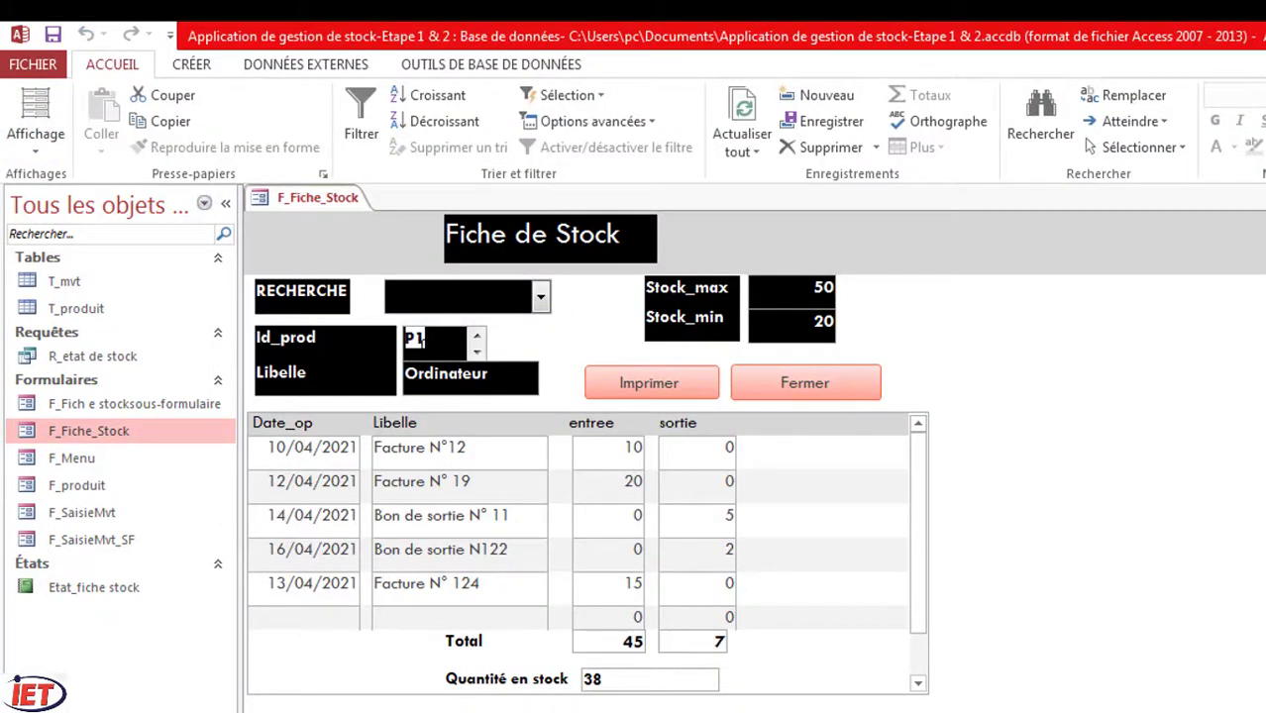
{"action": "type", "text": "P"}
{"action": "left_click", "coordinate": [540, 296]}
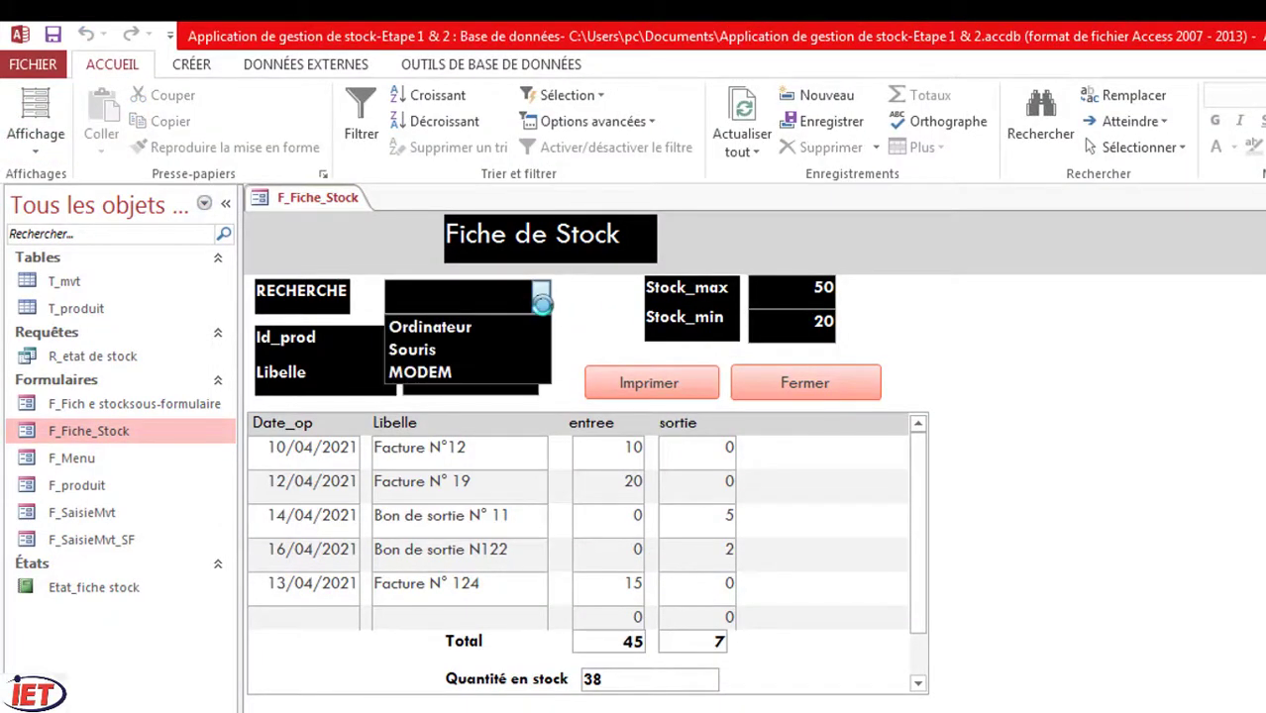
{"action": "left_click", "coordinate": [495, 352]}
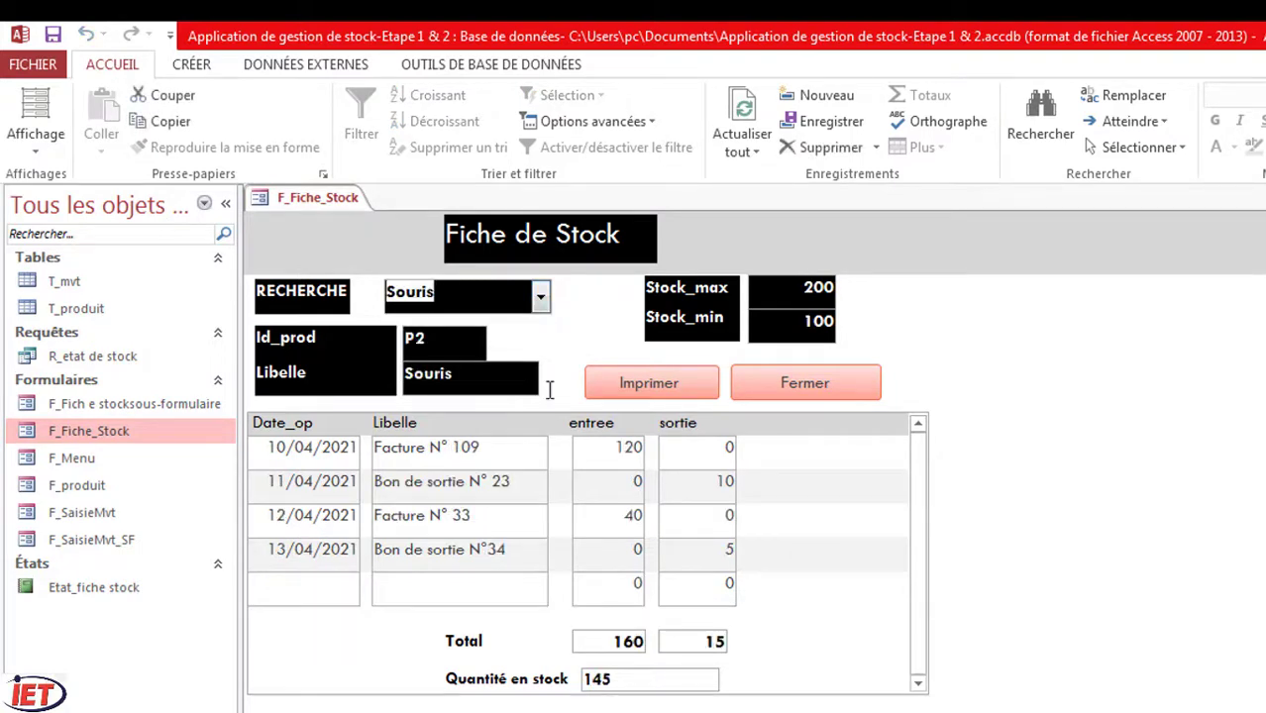
Step: Print the stock report from the form's Imprimer button for product code P2, using the HP LaserJet 1020 printer
{"action": "left_click", "coordinate": [652, 383]}
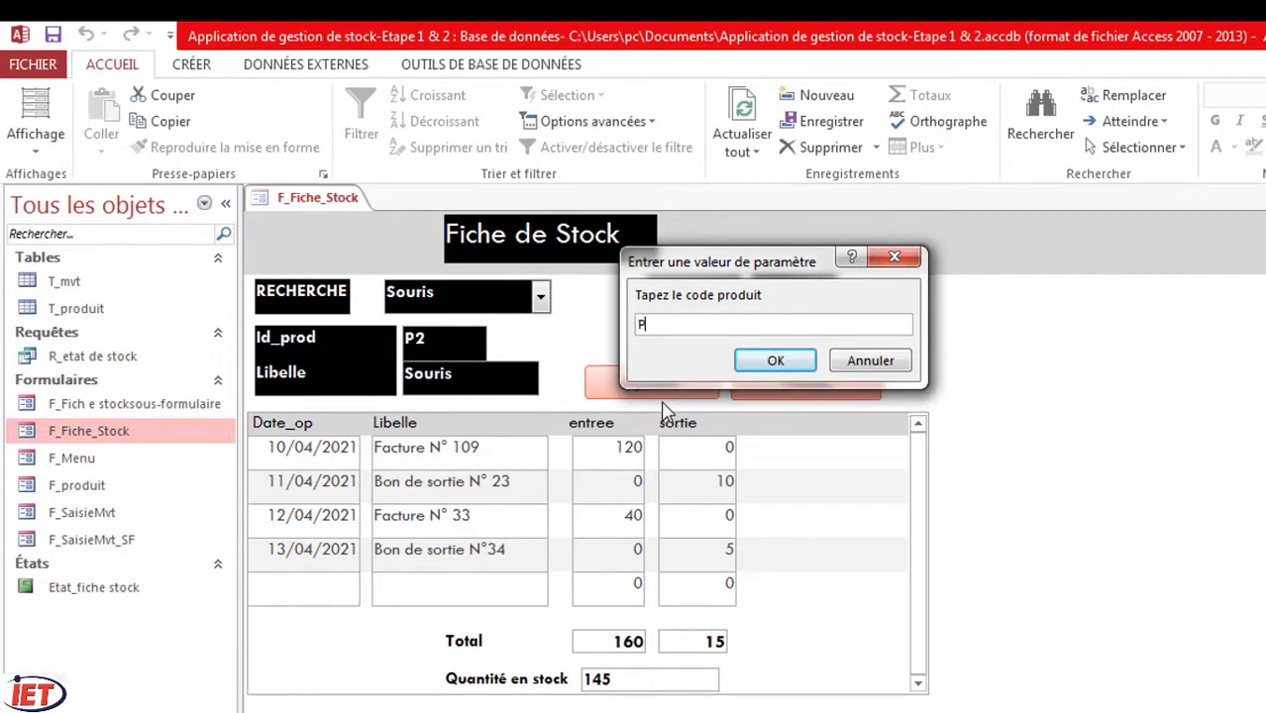
{"action": "left_click", "coordinate": [776, 361]}
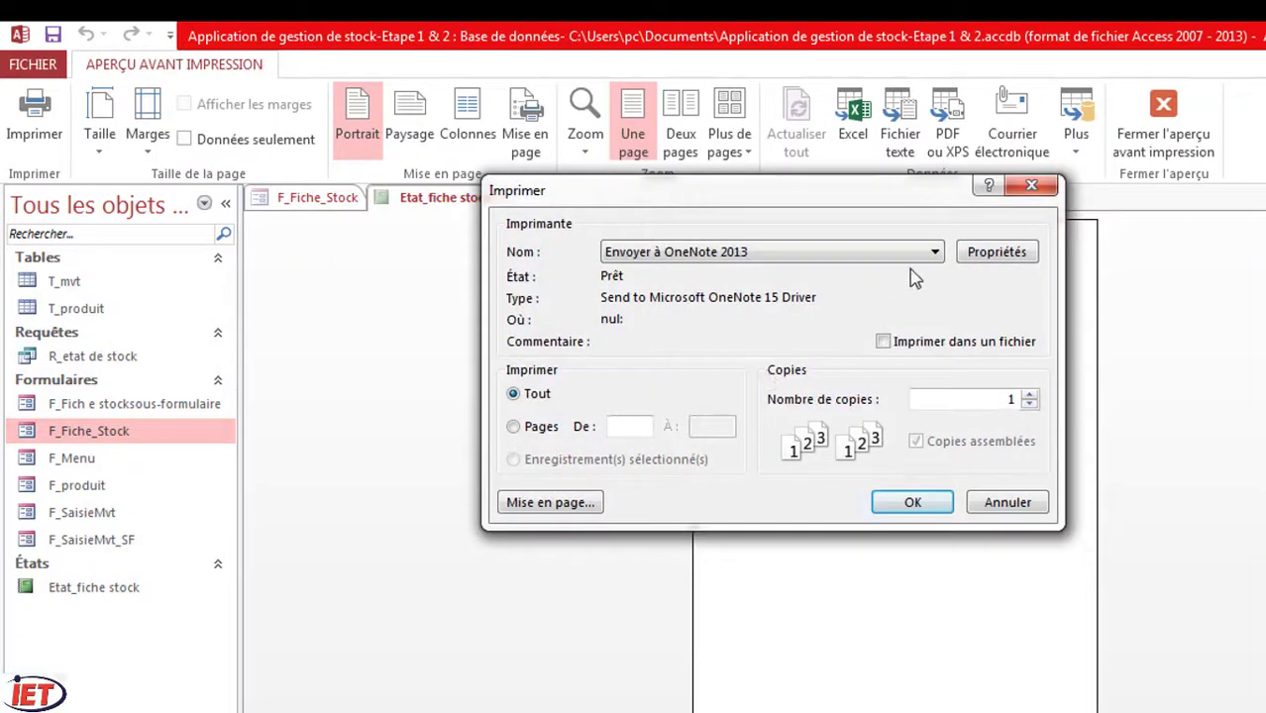
{"action": "left_click", "coordinate": [935, 254]}
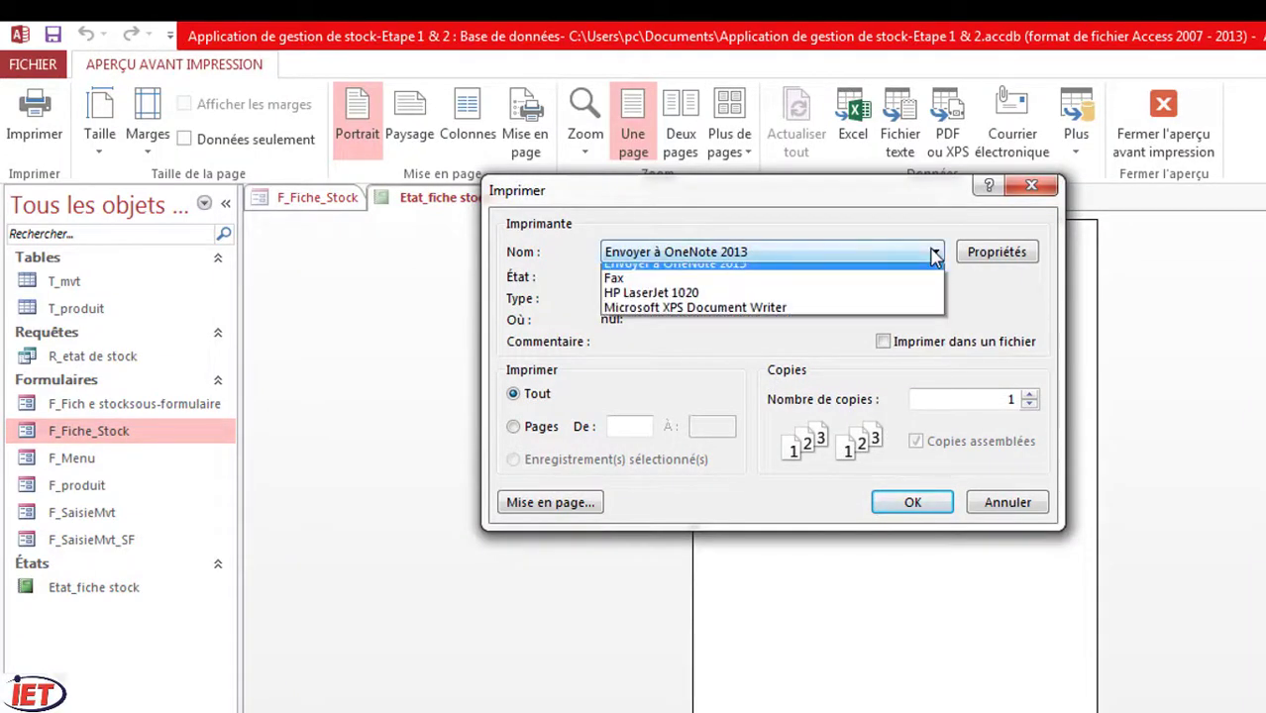
{"action": "left_click", "coordinate": [805, 302]}
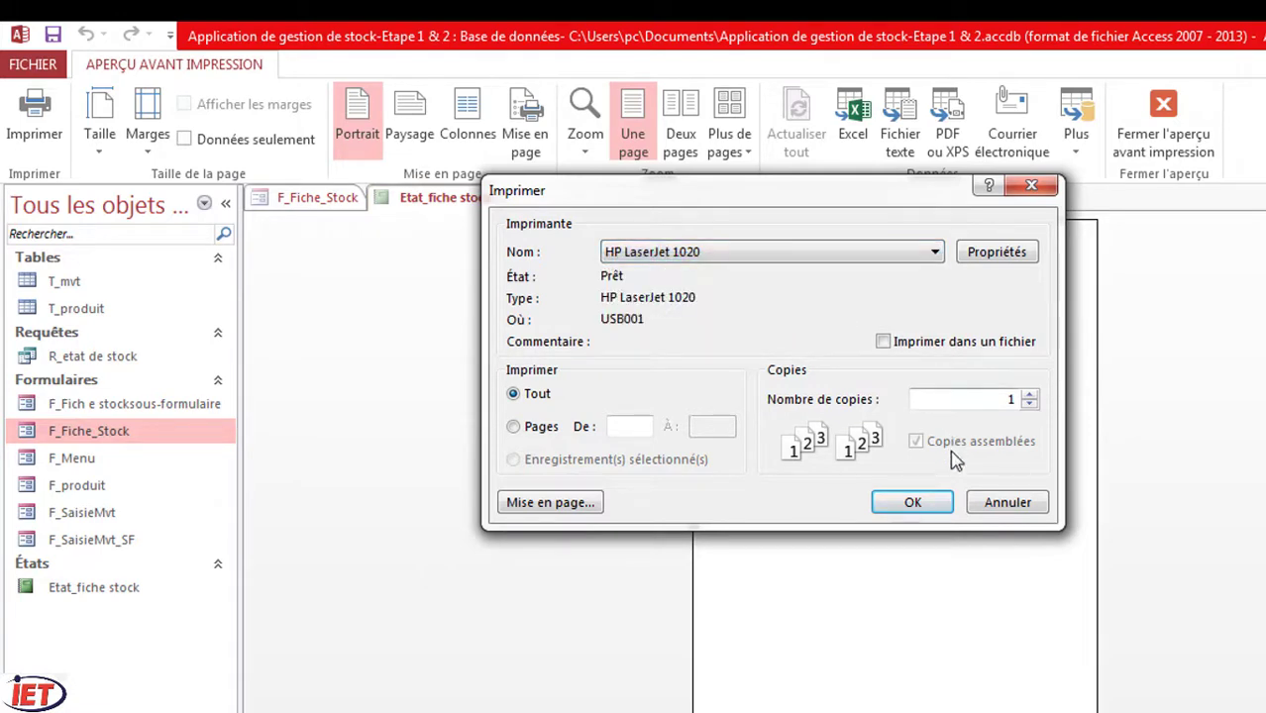
{"action": "left_click", "coordinate": [912, 502]}
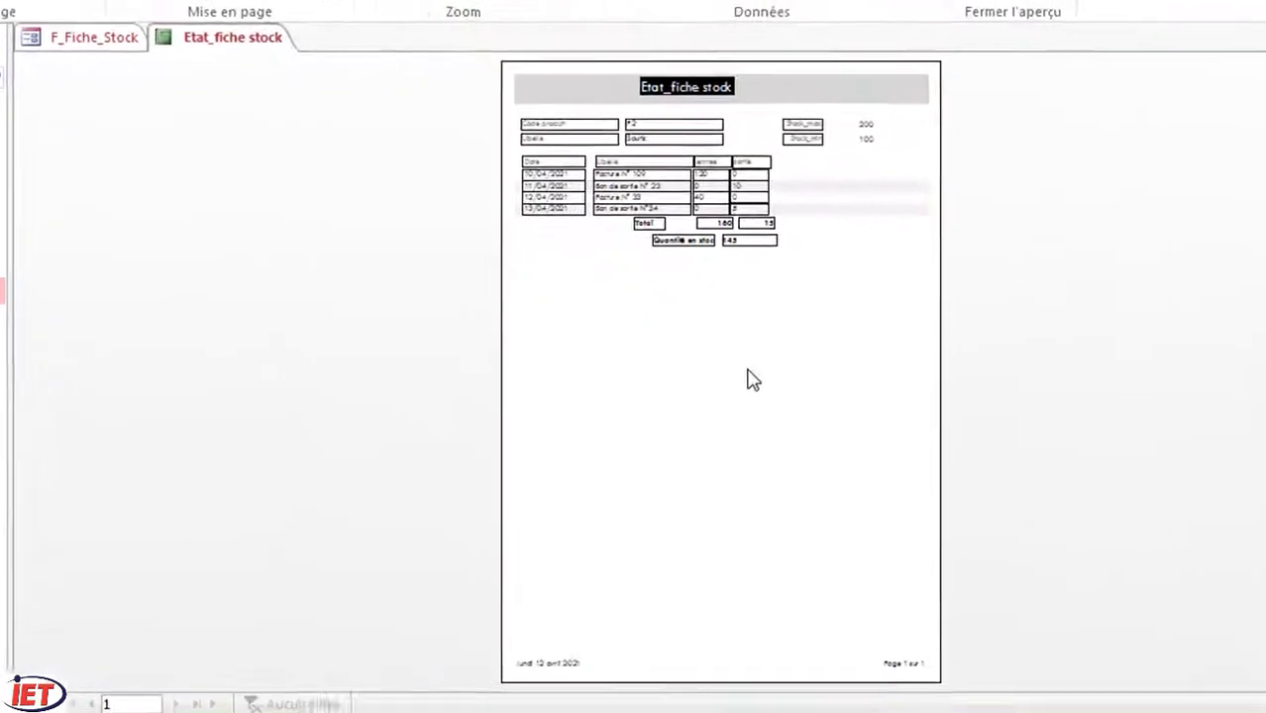
Step: Review the Etat_fiche stock report in the print preview, and close both the preview and the F_Fiche_Stock form
{"action": "left_click", "coordinate": [861, 358]}
{"action": "left_click", "coordinate": [701, 229]}
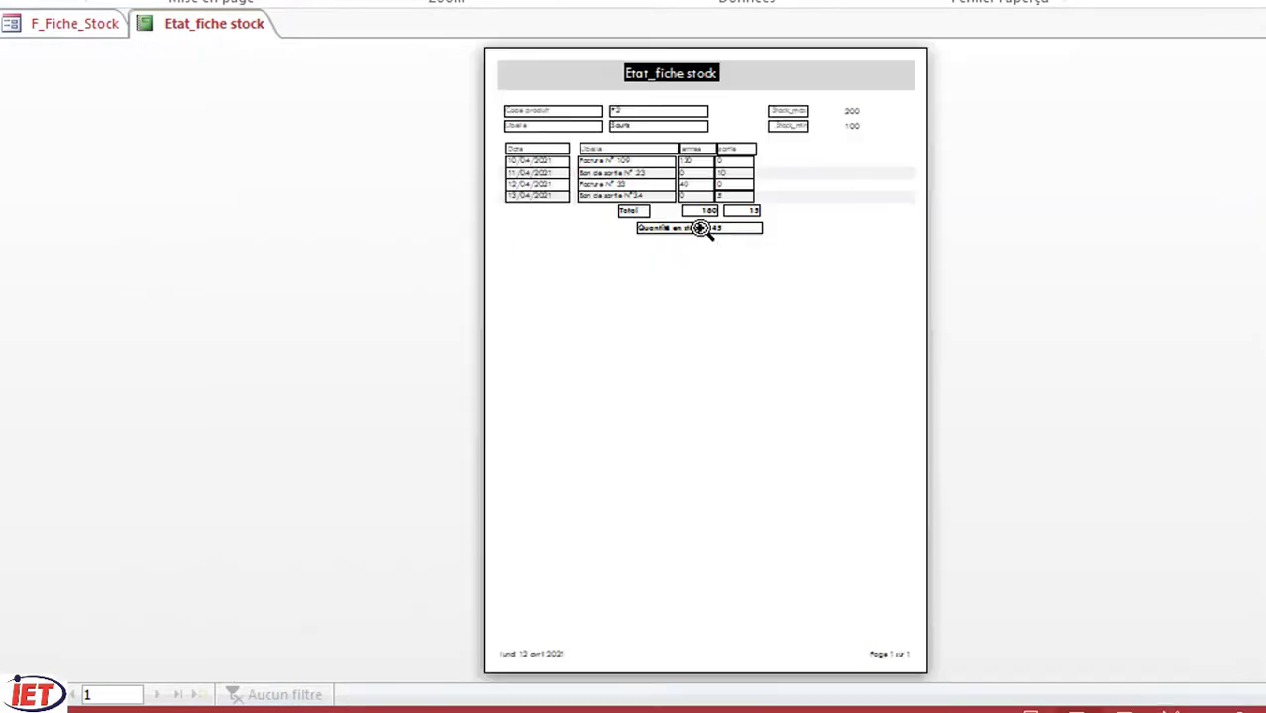
{"action": "left_click", "coordinate": [660, 108]}
{"action": "left_click", "coordinate": [660, 108]}
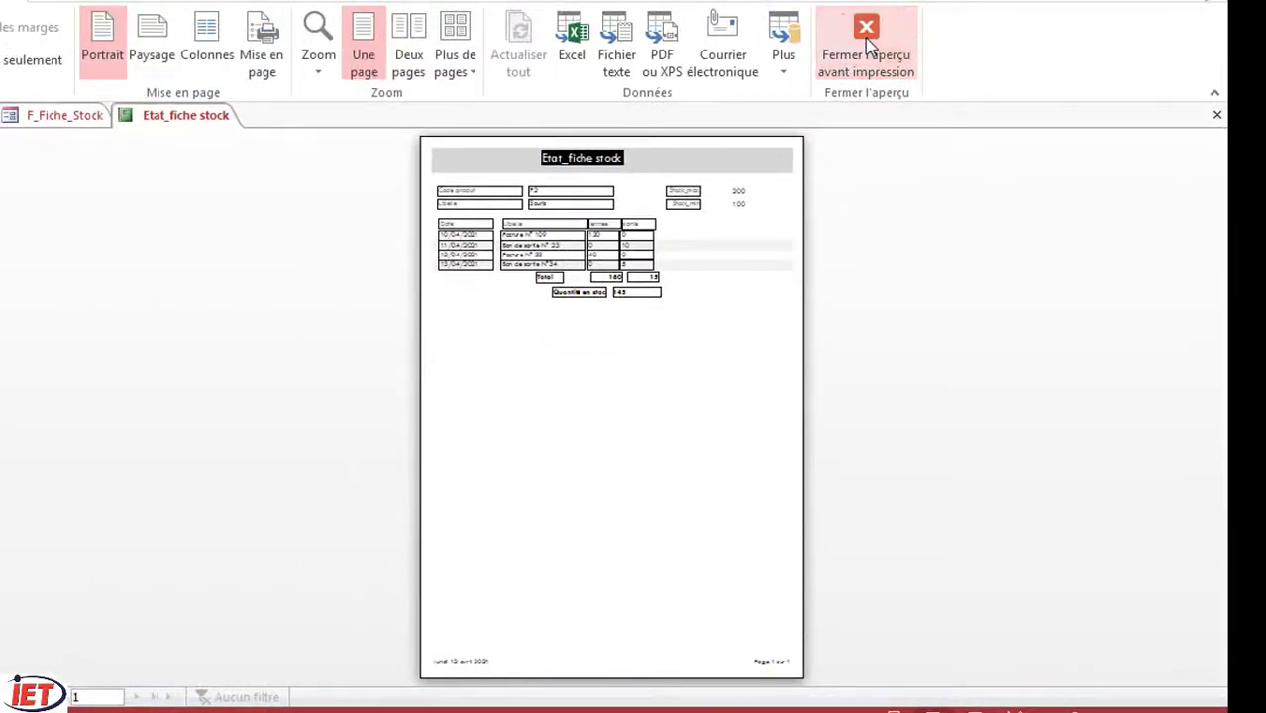
{"action": "left_click", "coordinate": [864, 37]}
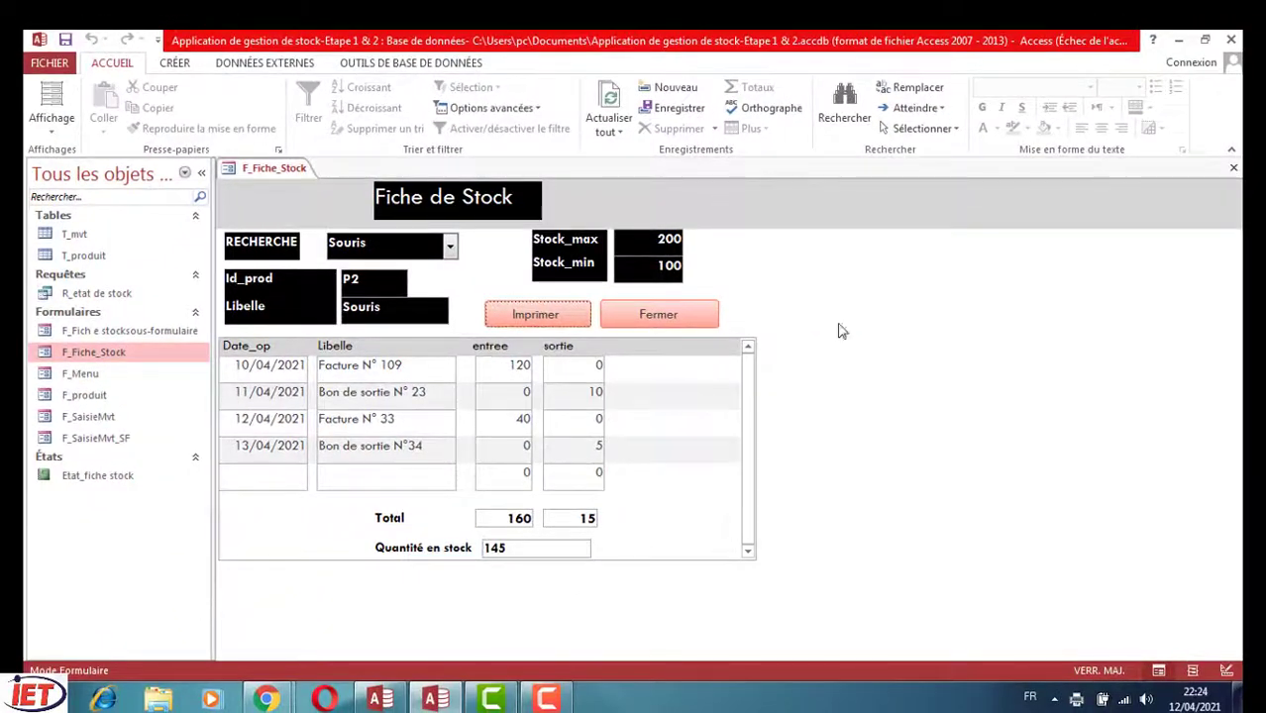
{"action": "left_click", "coordinate": [1233, 167]}
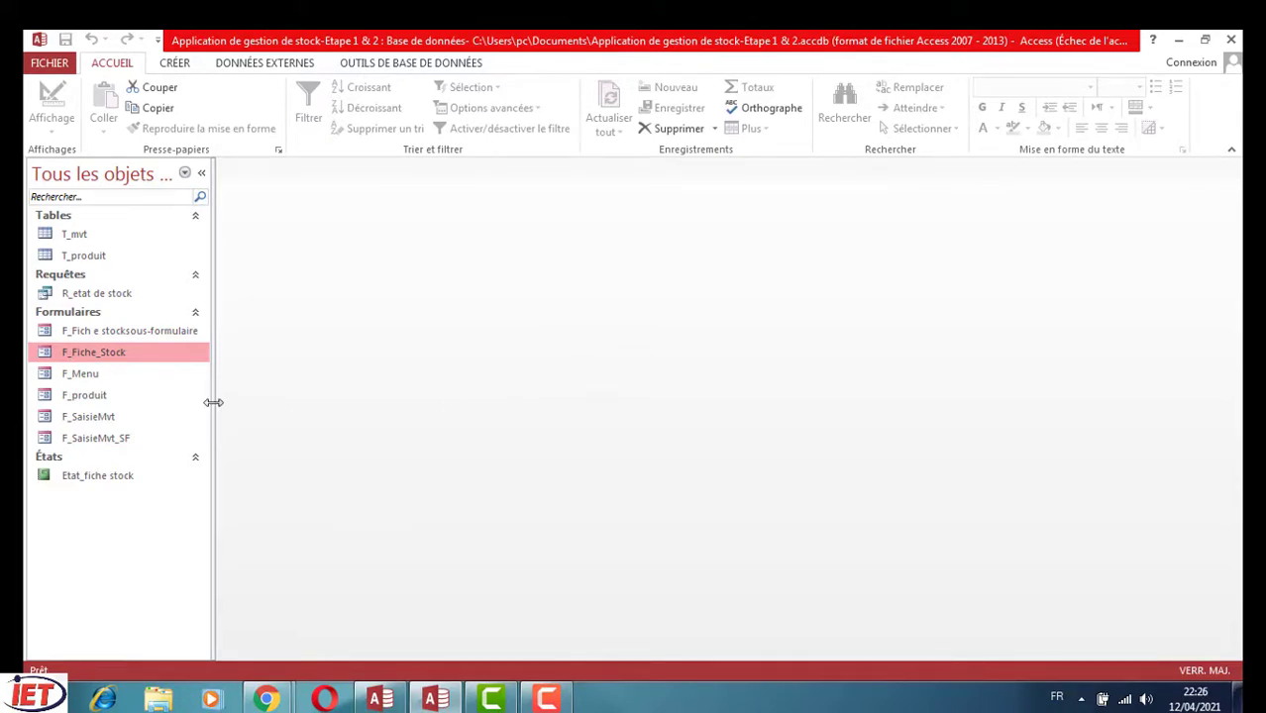
Step: Open the F_Menu form and try its Fiche de stock button
{"action": "left_click", "coordinate": [97, 376]}
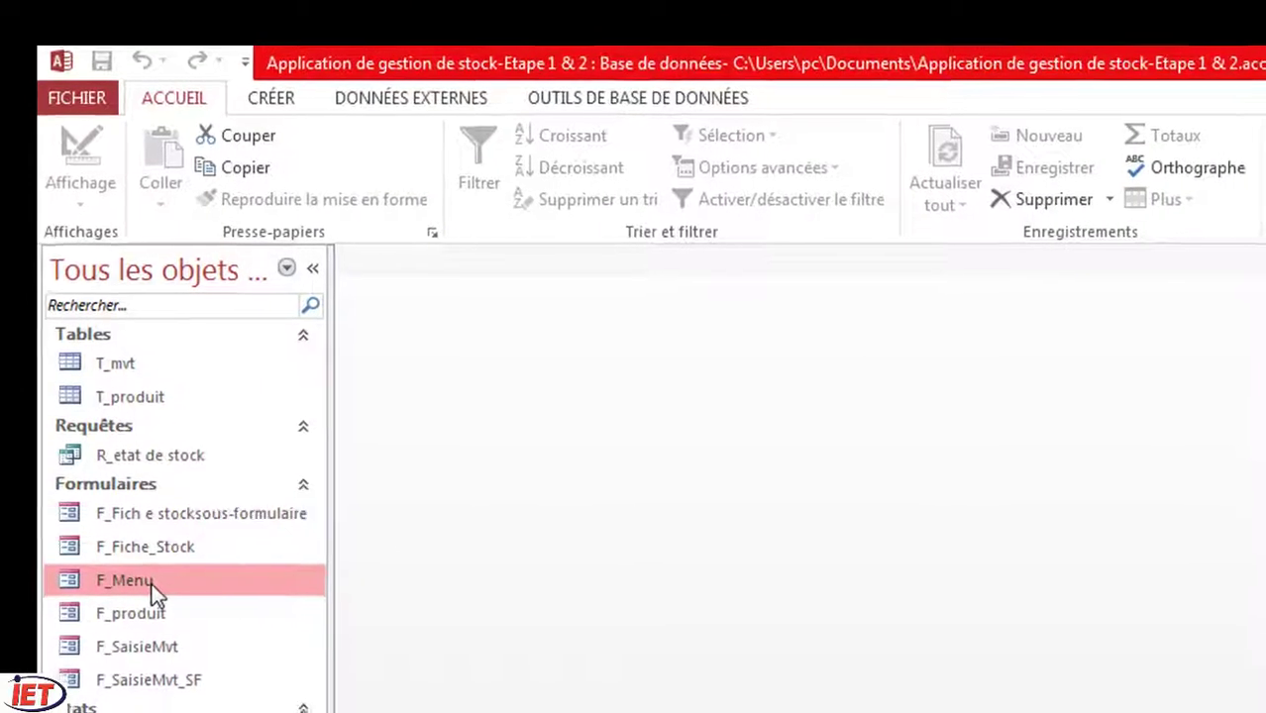
{"action": "double_click", "coordinate": [149, 582]}
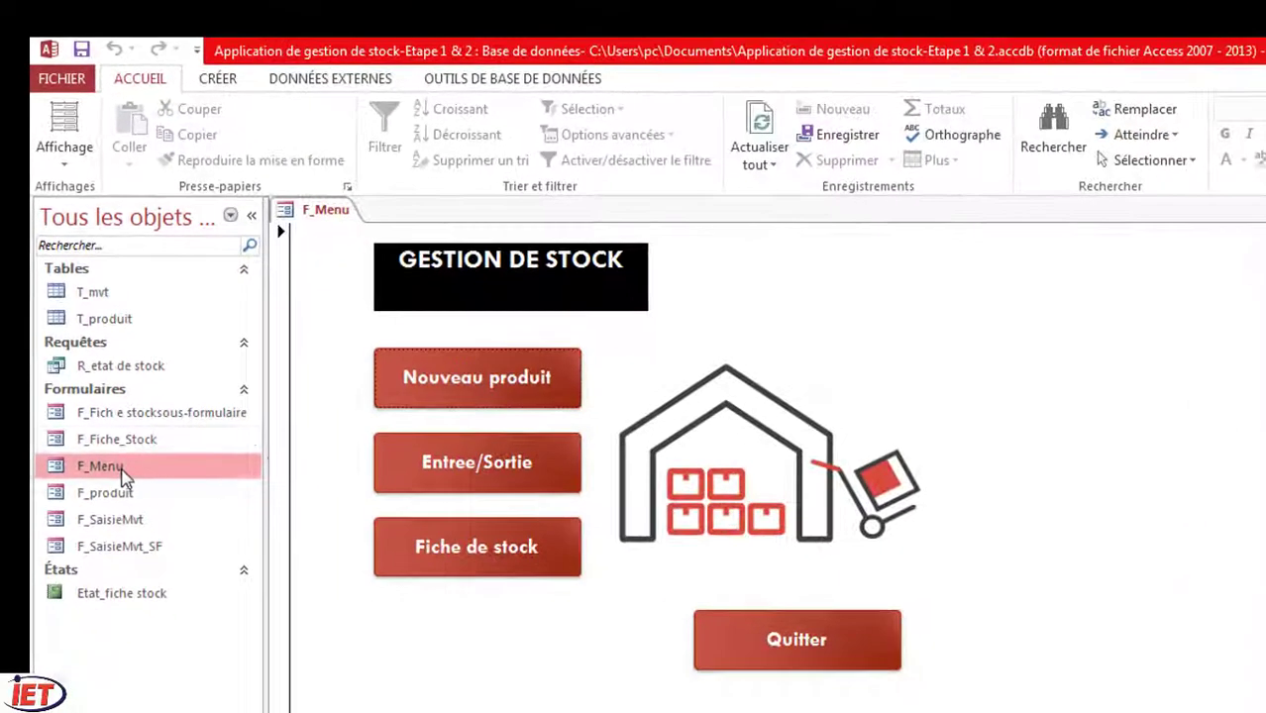
{"action": "left_click", "coordinate": [426, 563]}
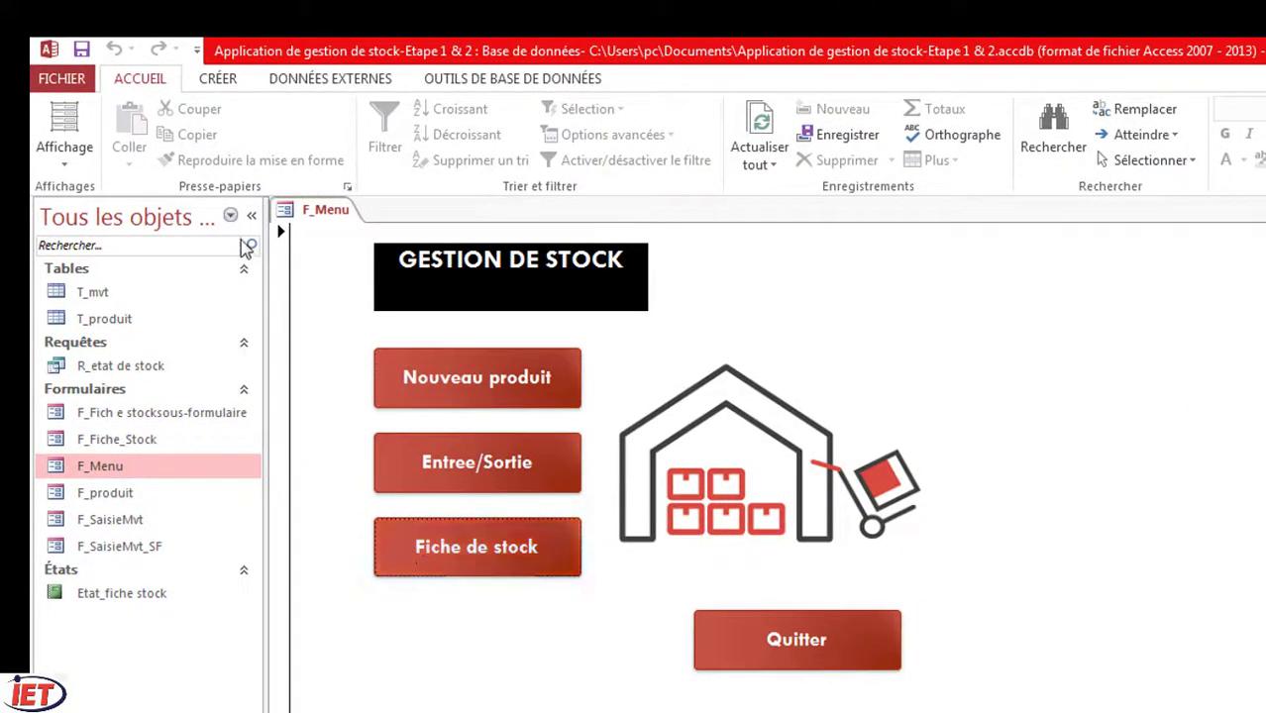
Step: Put F_Menu in Mode Création and start a macro with the Générateur de macro for the Fiche de stock button's Sur clic event
{"action": "left_click", "coordinate": [63, 161]}
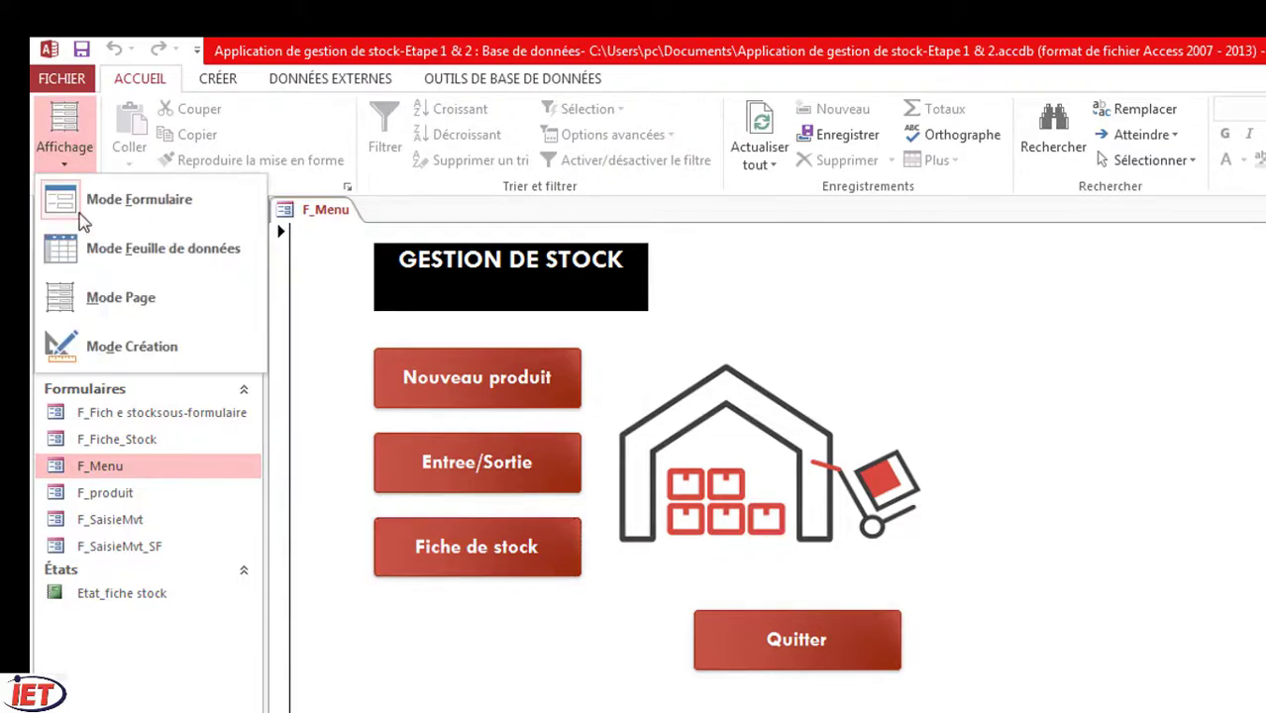
{"action": "left_click", "coordinate": [117, 341]}
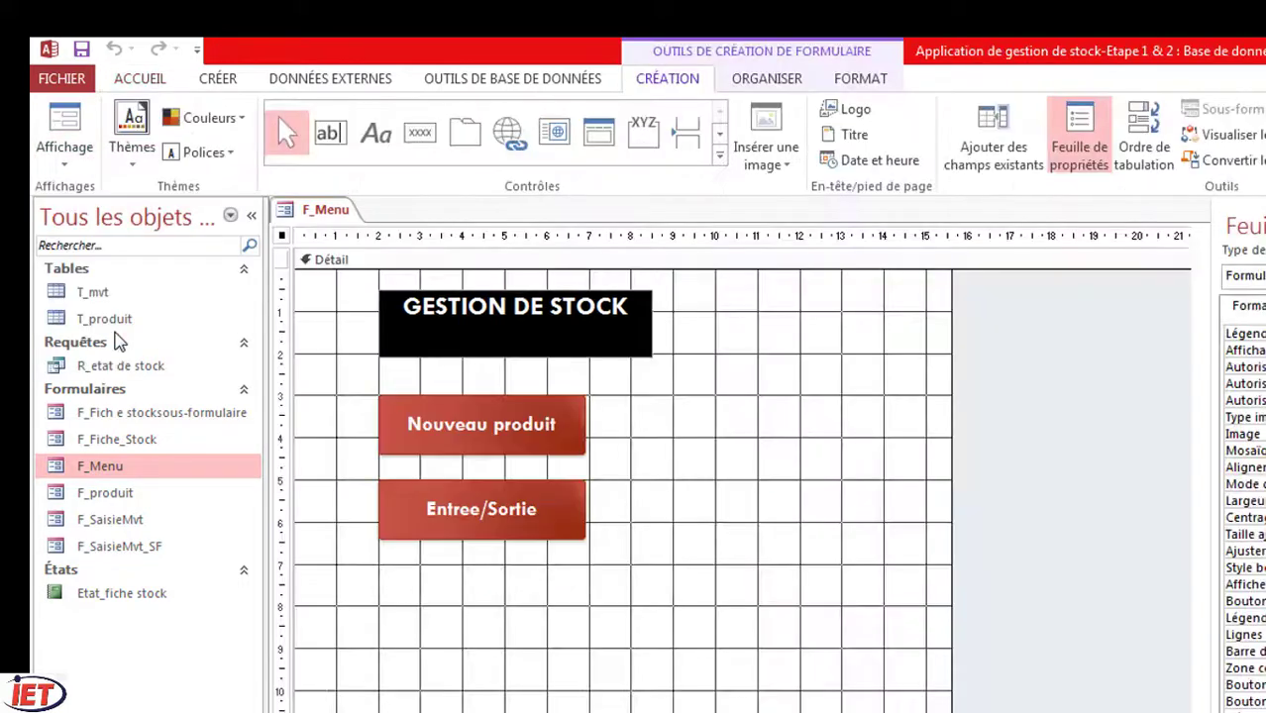
{"action": "left_click", "coordinate": [508, 612]}
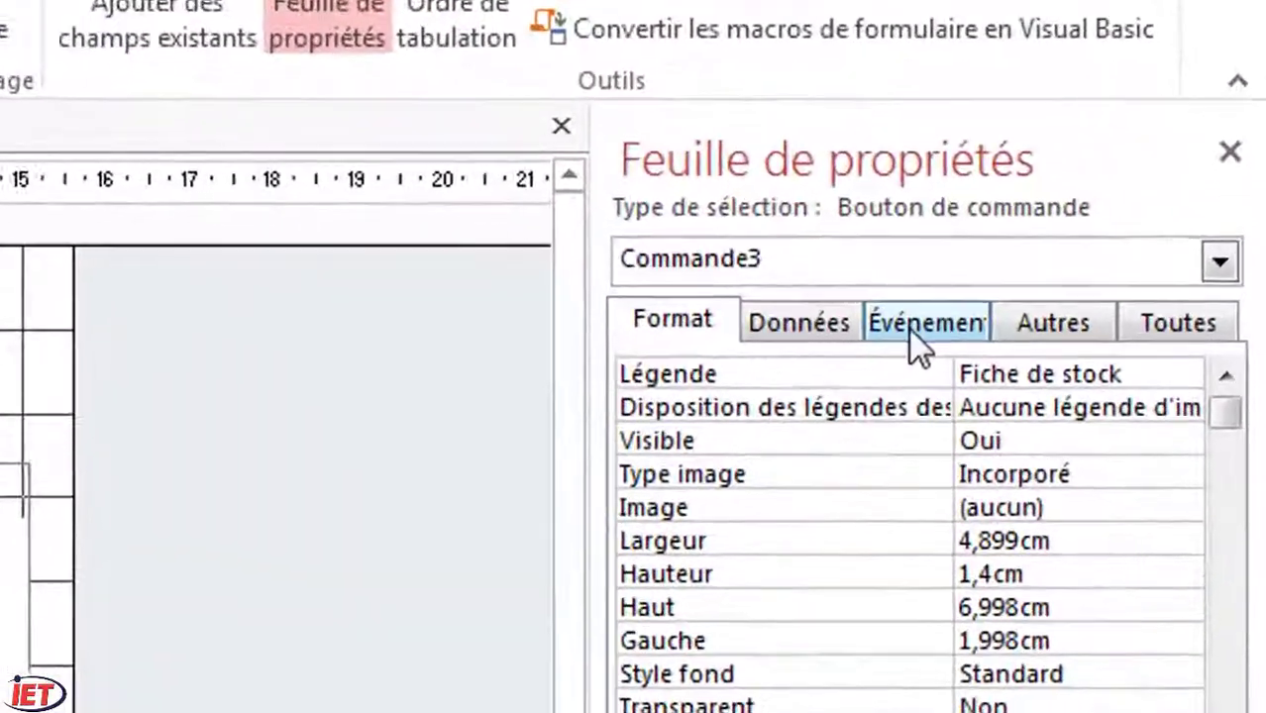
{"action": "left_click", "coordinate": [1032, 394]}
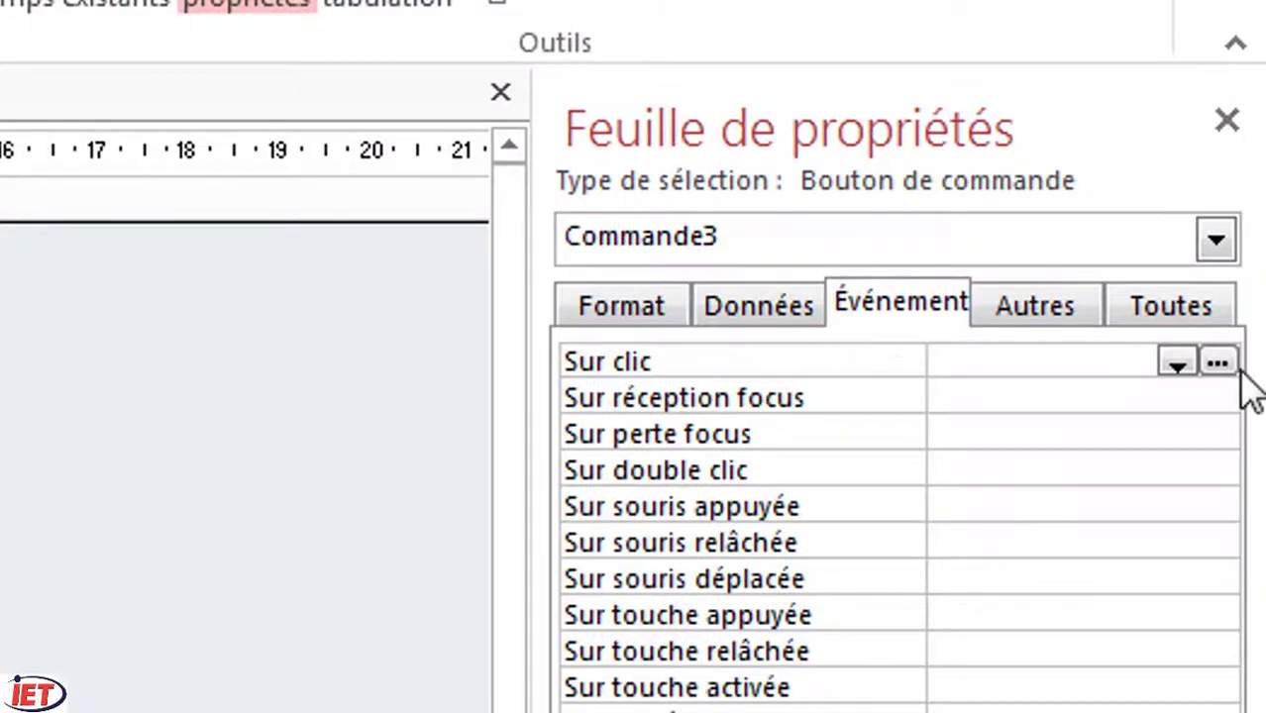
{"action": "left_click", "coordinate": [1217, 362]}
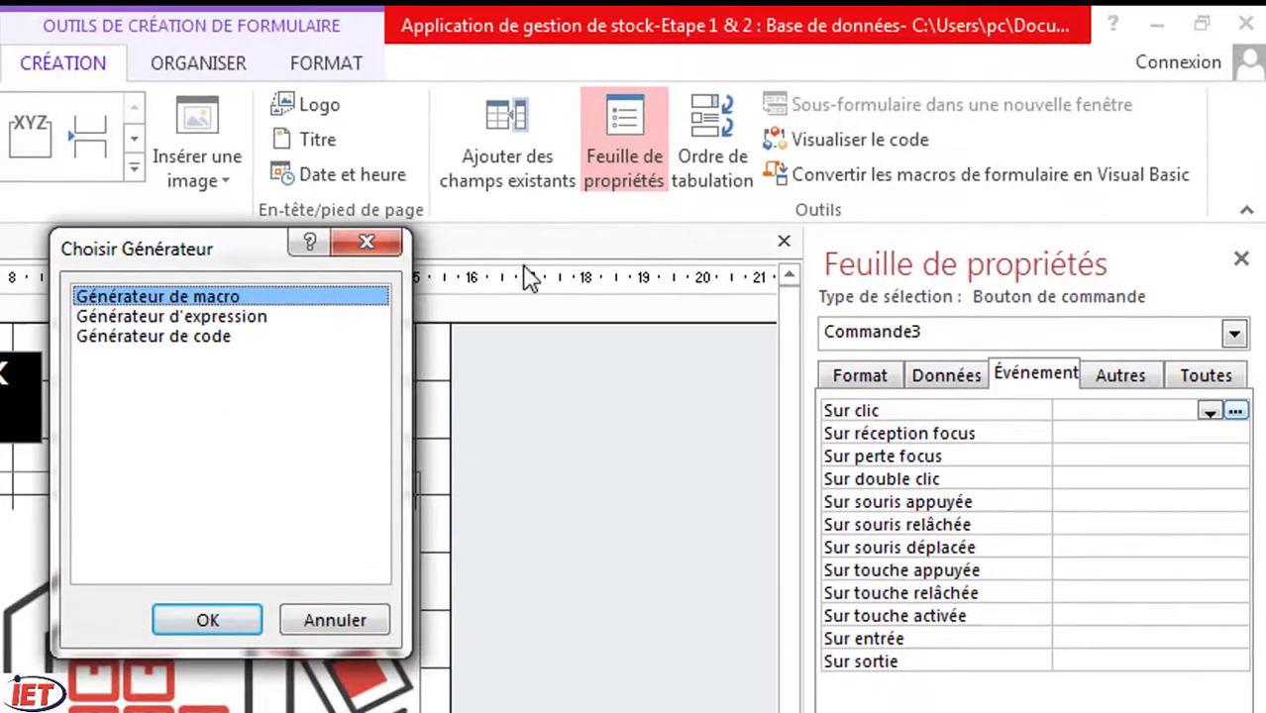
{"action": "left_click", "coordinate": [190, 625]}
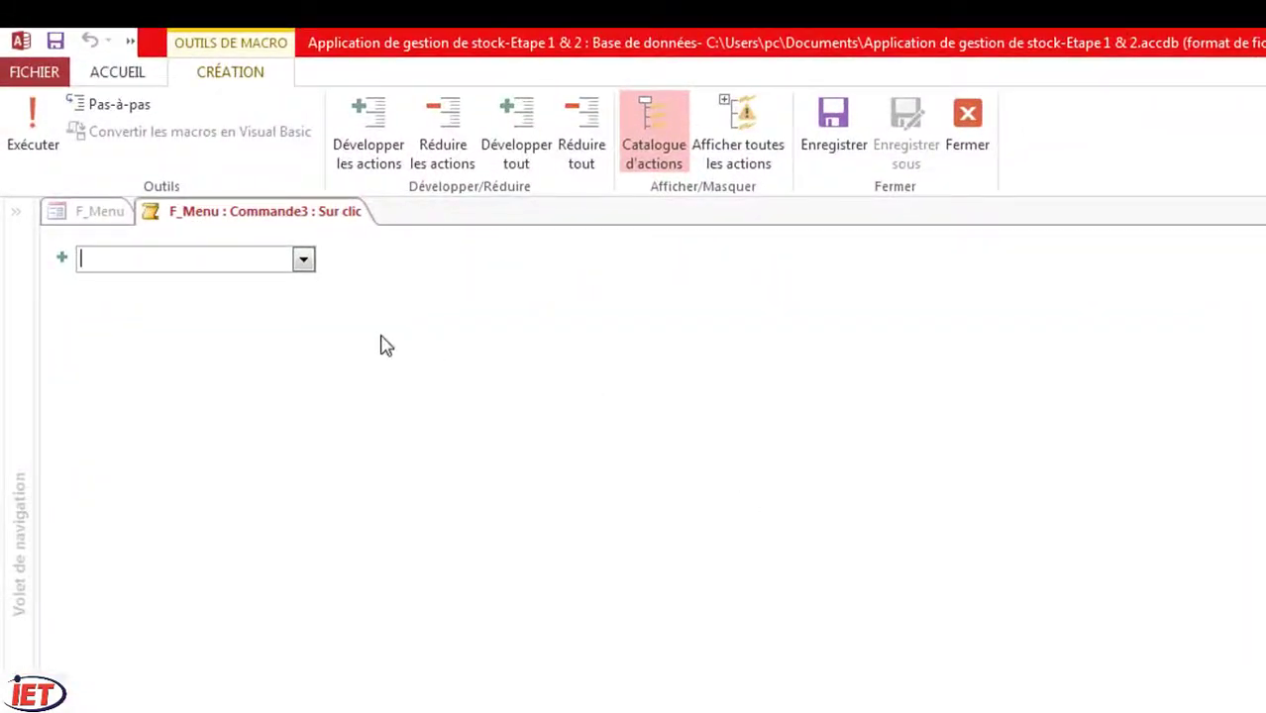
Step: Add the OuvrirFormulaire action to the Fiche de stock button's macro
{"action": "left_click", "coordinate": [304, 262]}
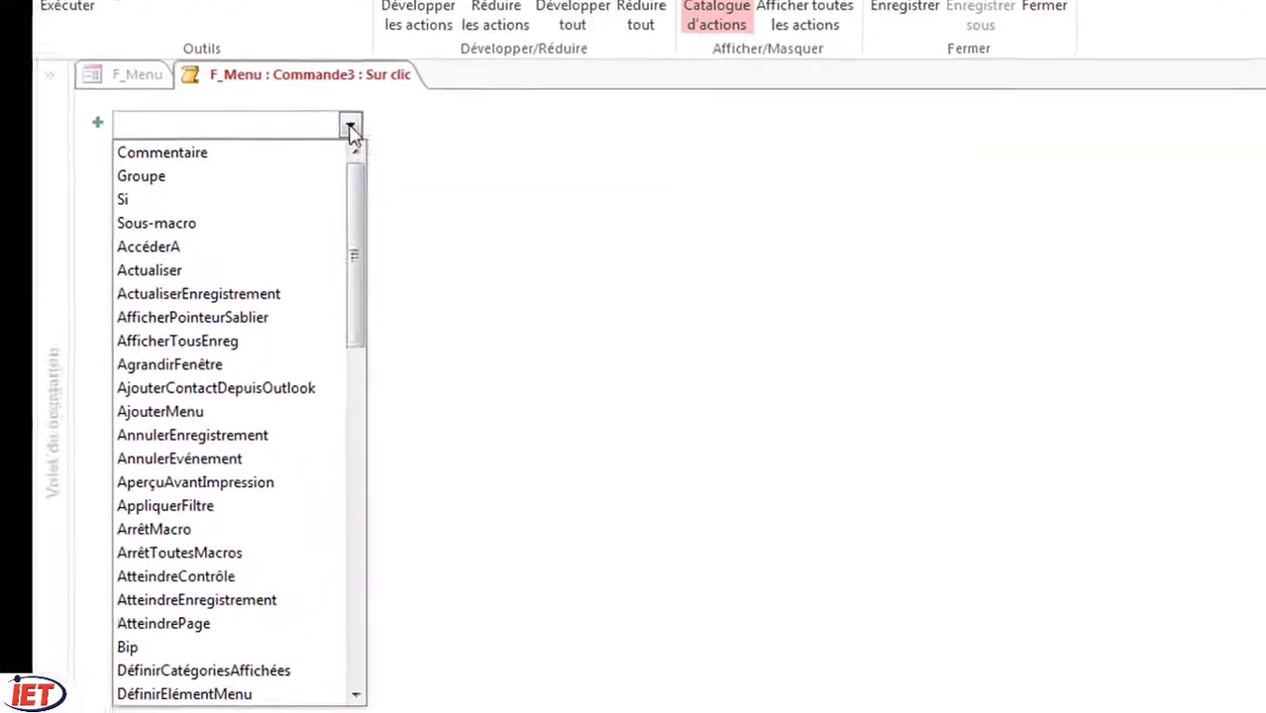
{"action": "left_click_drag", "start_coordinate": [308, 369], "coordinate": [308, 438]}
{"action": "left_click_drag", "start_coordinate": [369, 282], "coordinate": [373, 366]}
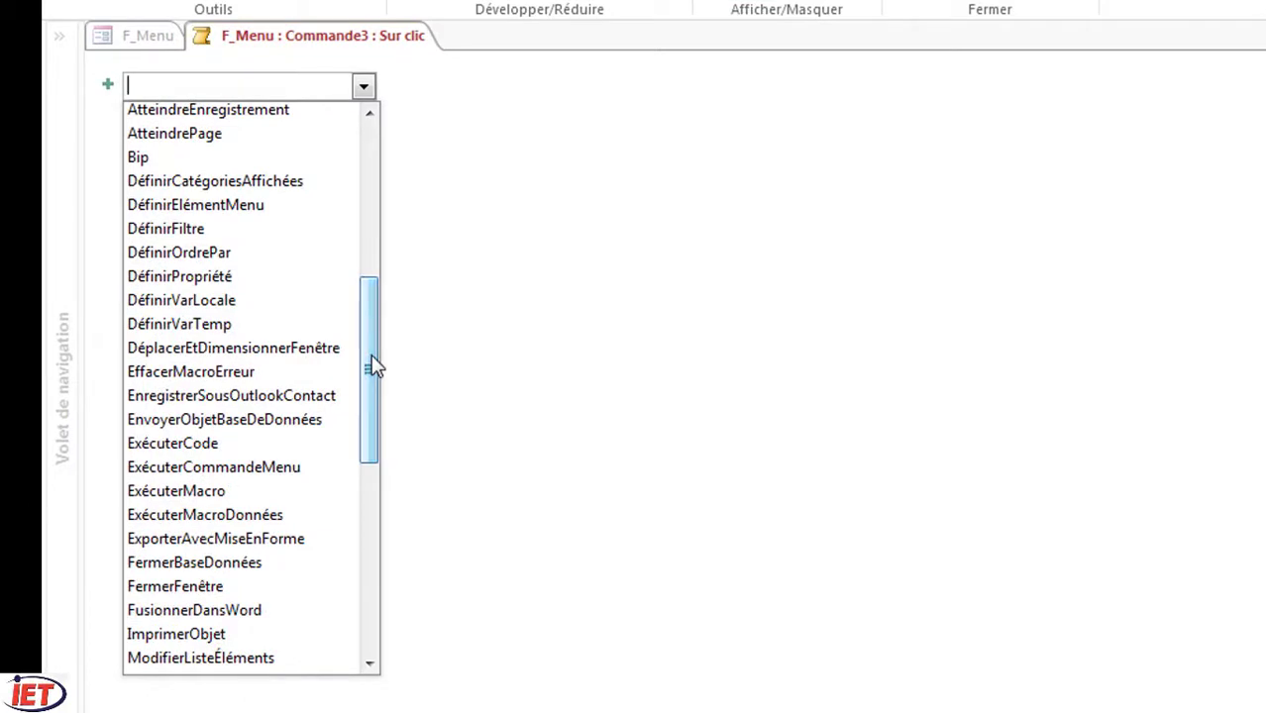
{"action": "type", "text": "OuvrirEtat"}
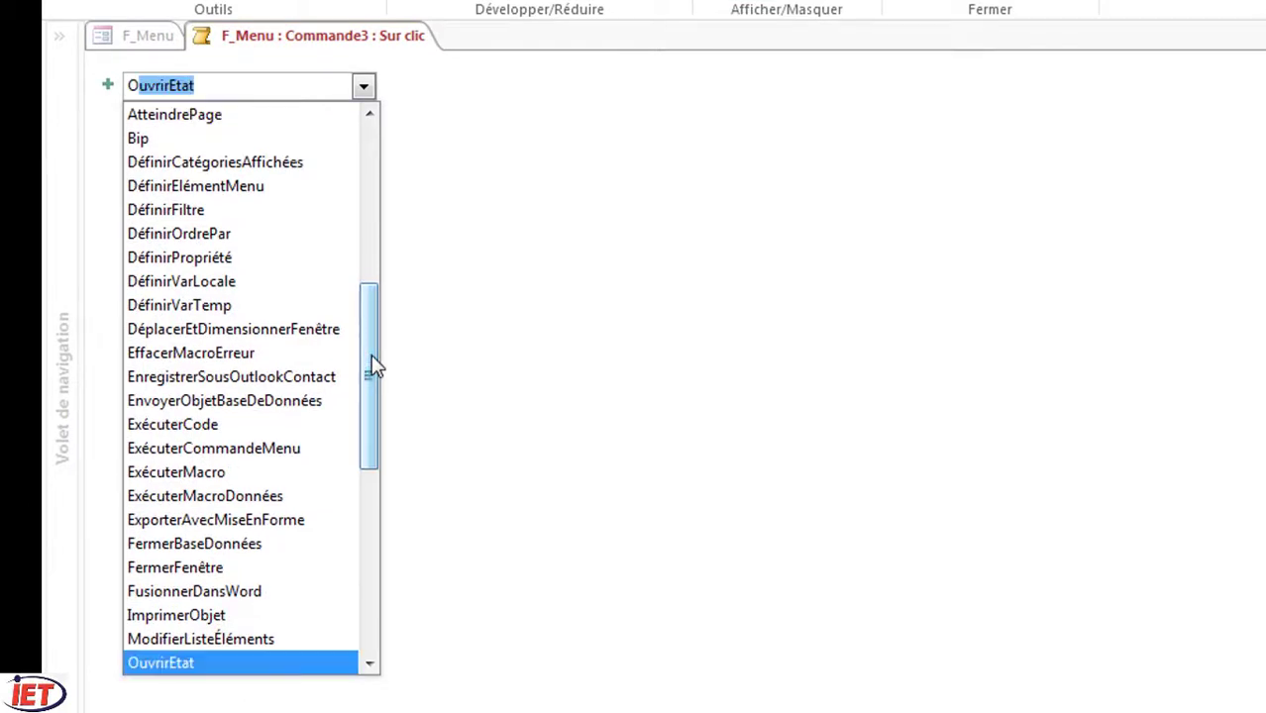
{"action": "left_click", "coordinate": [369, 664]}
{"action": "left_click", "coordinate": [368, 663]}
{"action": "left_click", "coordinate": [369, 664]}
{"action": "left_click", "coordinate": [369, 664]}
{"action": "left_click", "coordinate": [369, 664]}
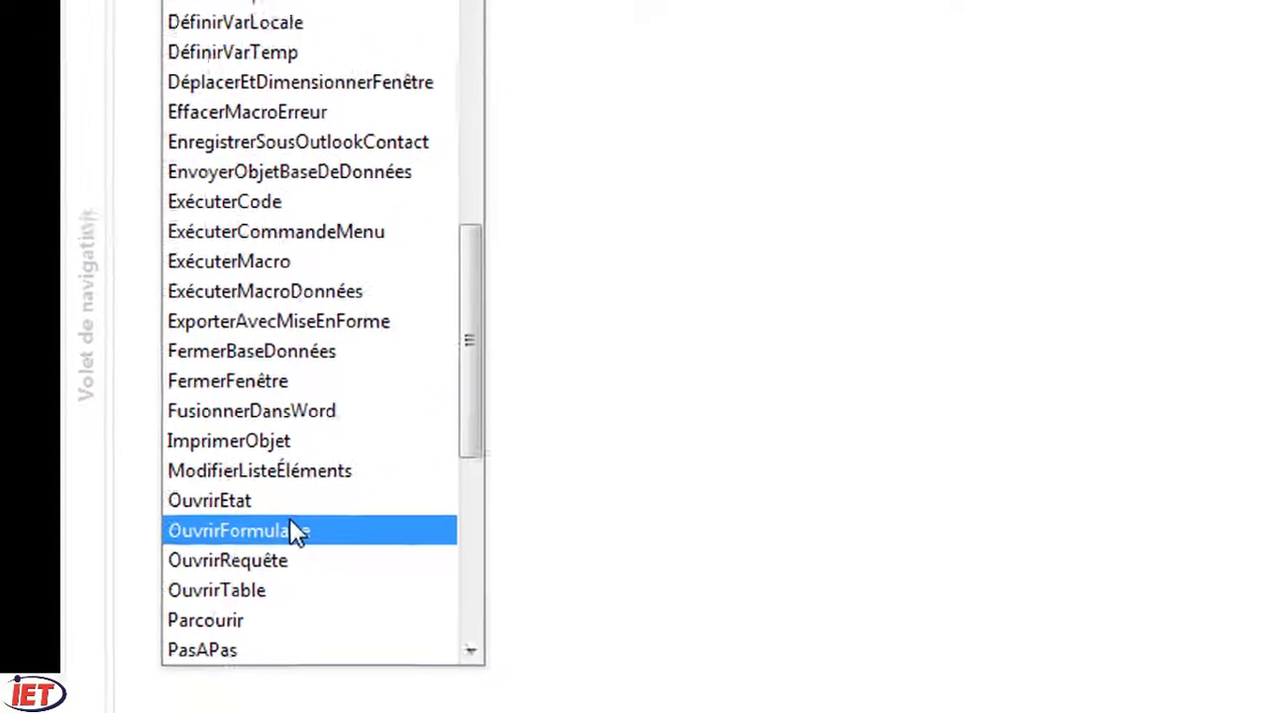
{"action": "left_click", "coordinate": [305, 521]}
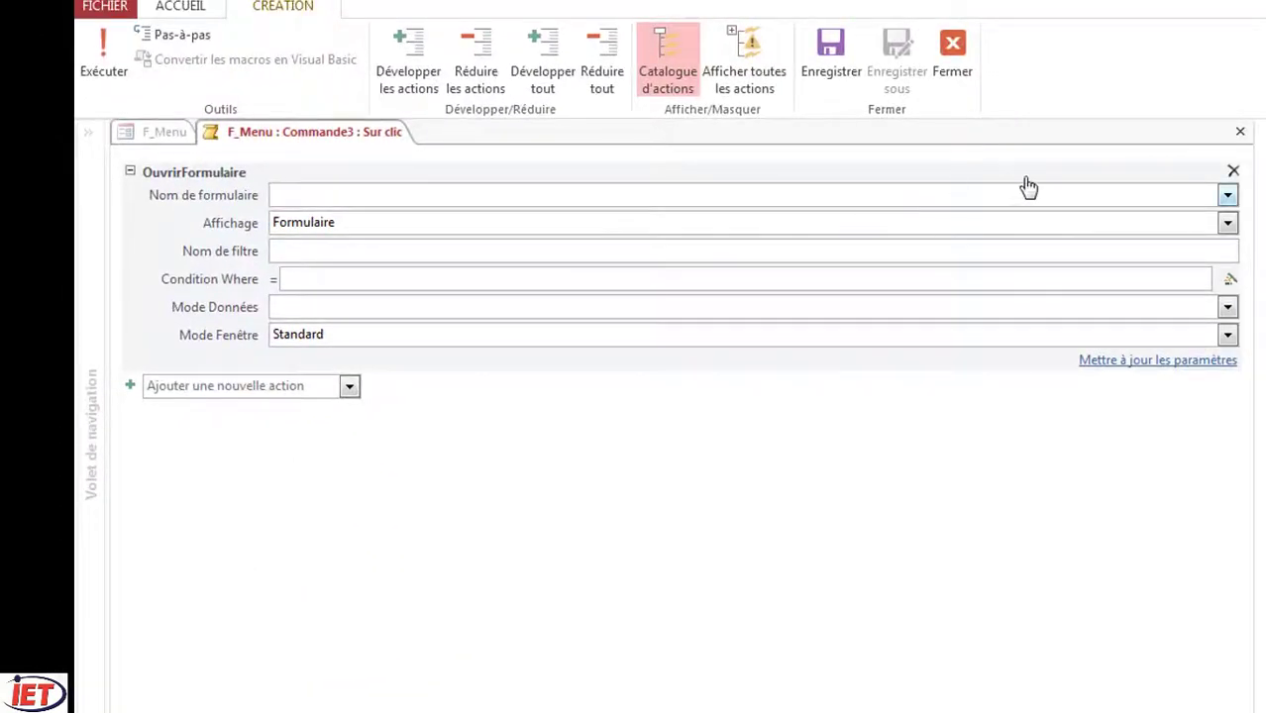
Step: Set F_Fiche_Stock as the form for the macro action to open, and save and close the macro
{"action": "left_click", "coordinate": [1228, 196]}
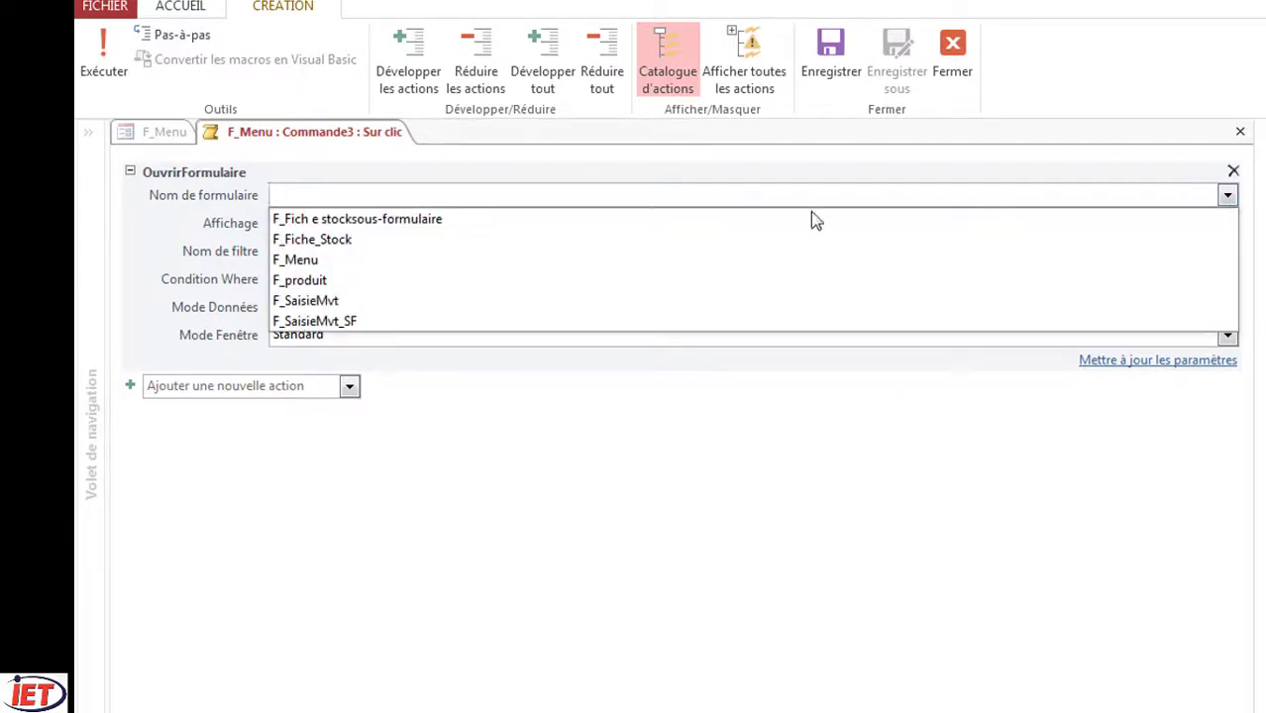
{"action": "left_click", "coordinate": [426, 248]}
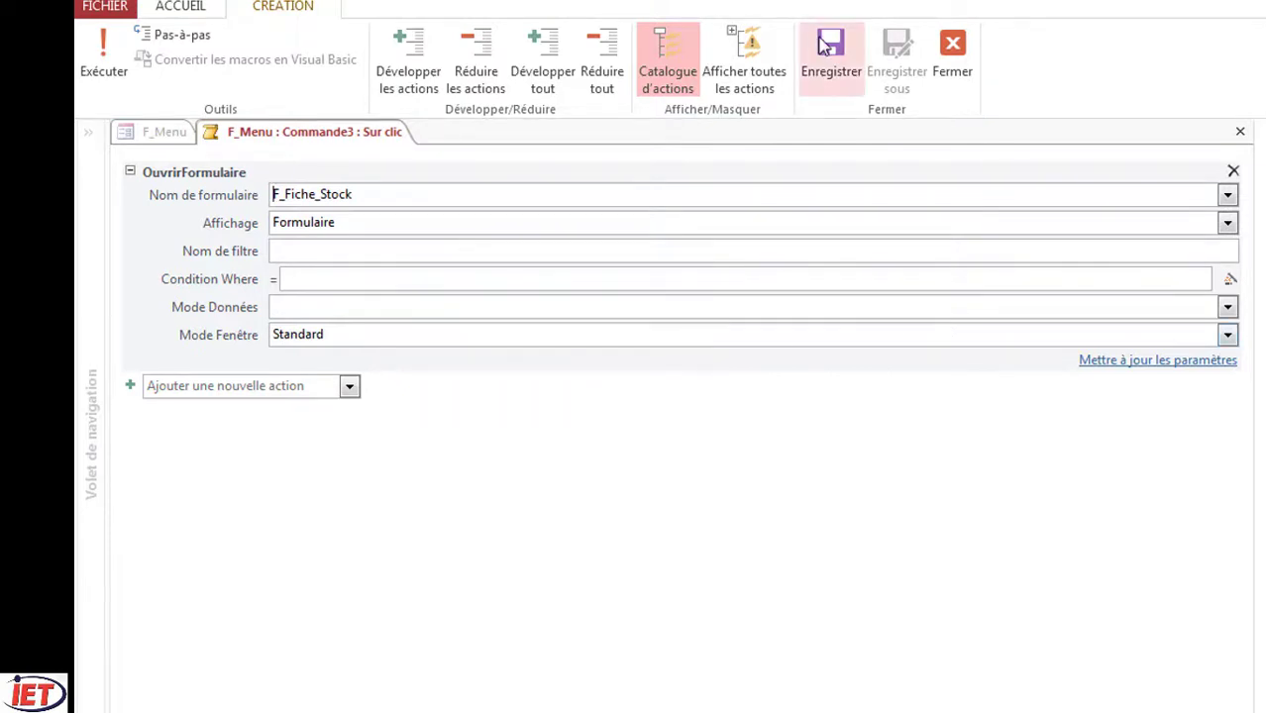
{"action": "left_click", "coordinate": [842, 57]}
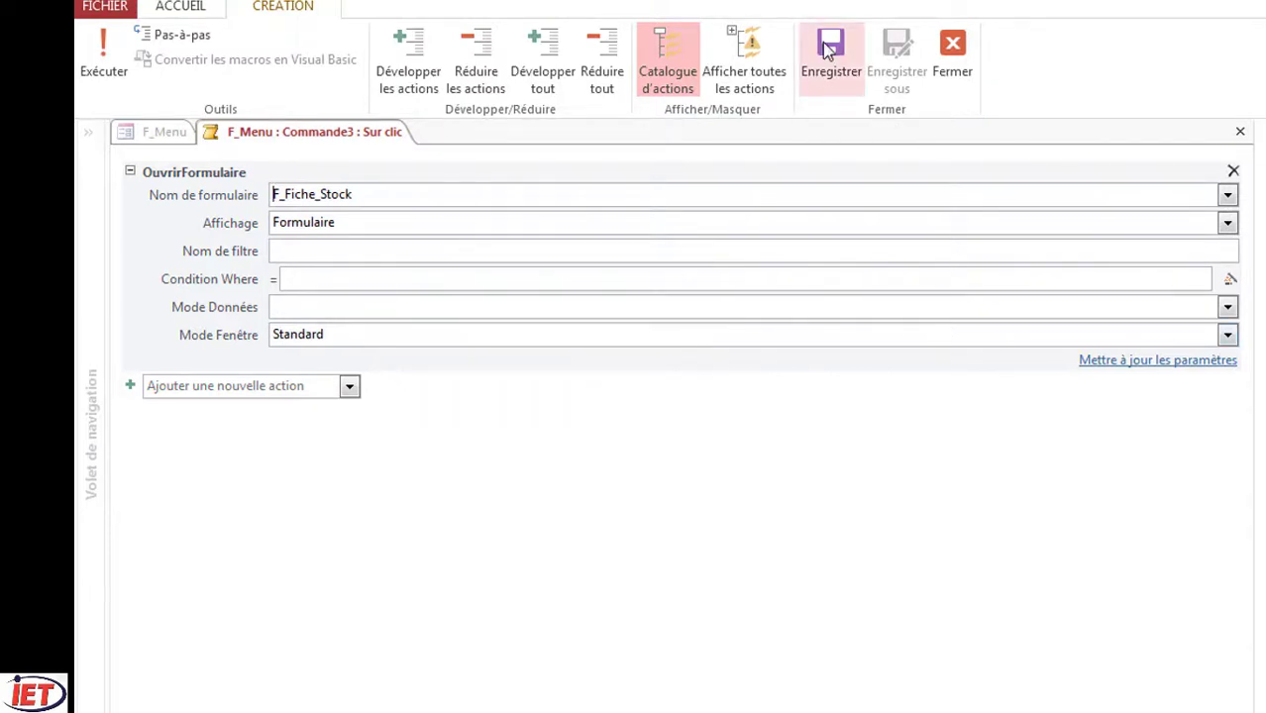
{"action": "left_click", "coordinate": [947, 51]}
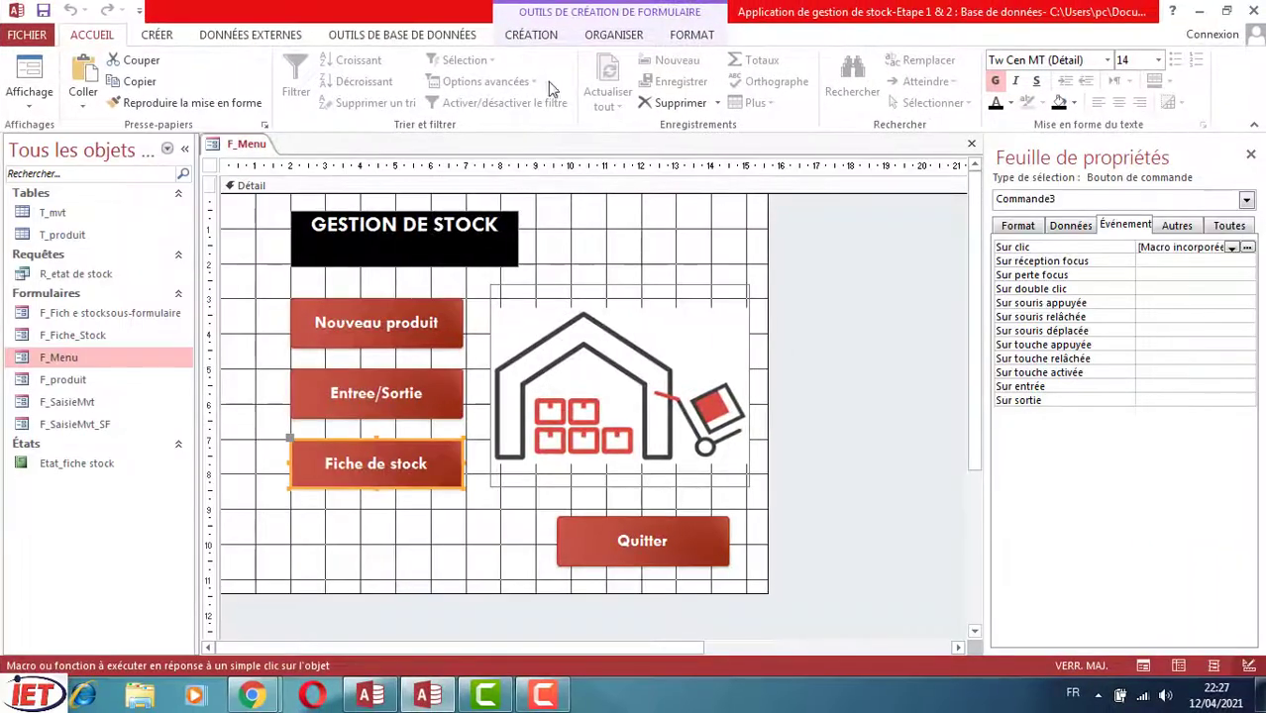
Step: Display F_Menu in Mode Formulaire, test its Fiche de stock button, and look up Souris with the RECHERCHE list of the opened form
{"action": "left_click", "coordinate": [33, 106]}
{"action": "left_click", "coordinate": [84, 135]}
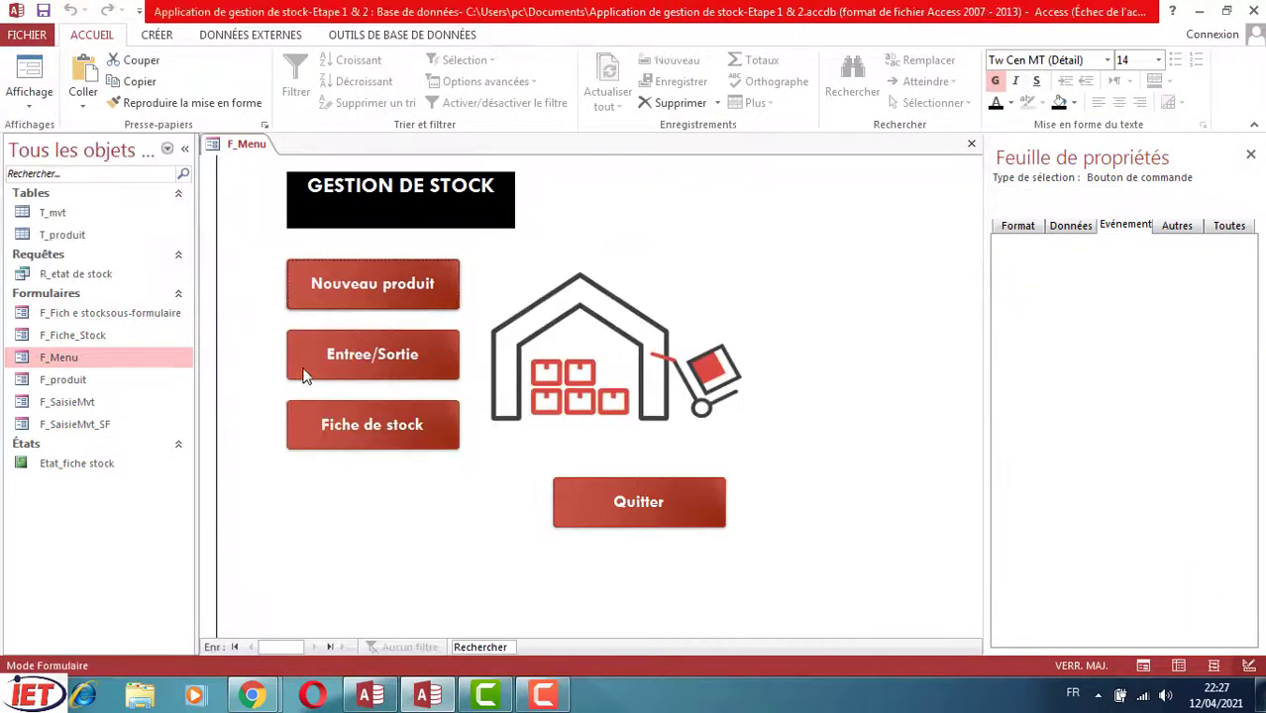
{"action": "left_click", "coordinate": [366, 436]}
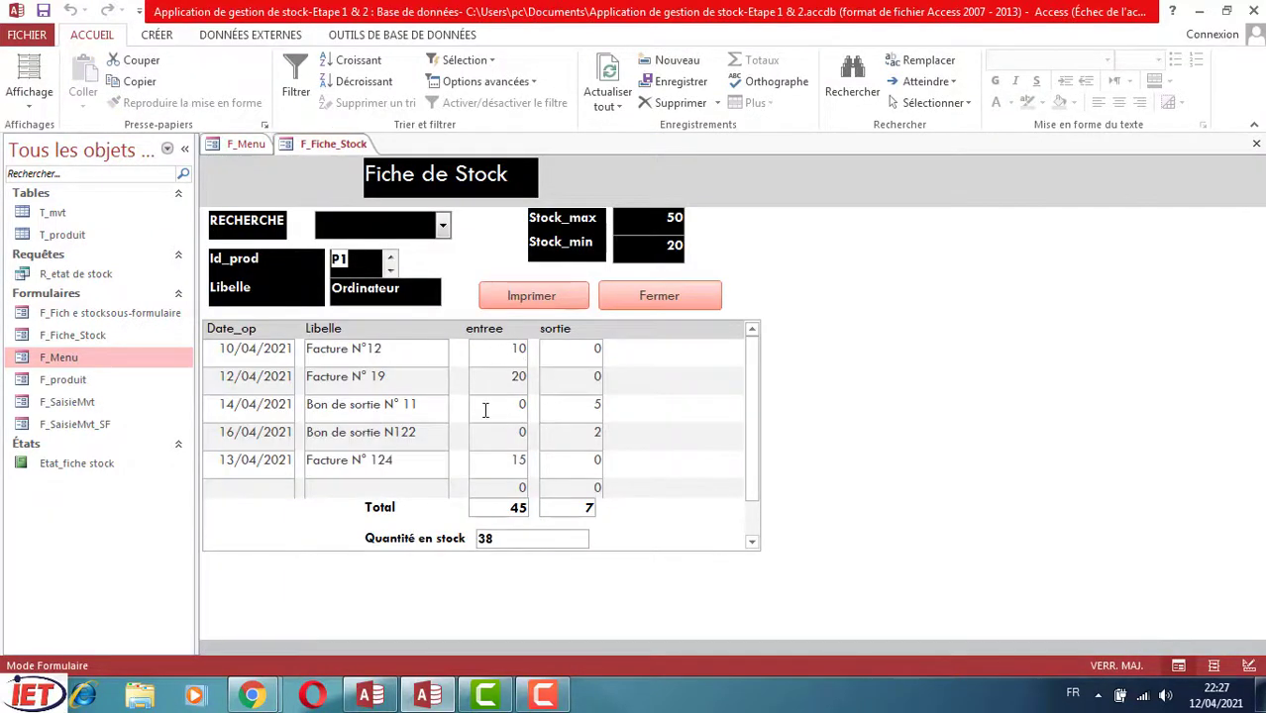
{"action": "left_click", "coordinate": [441, 227]}
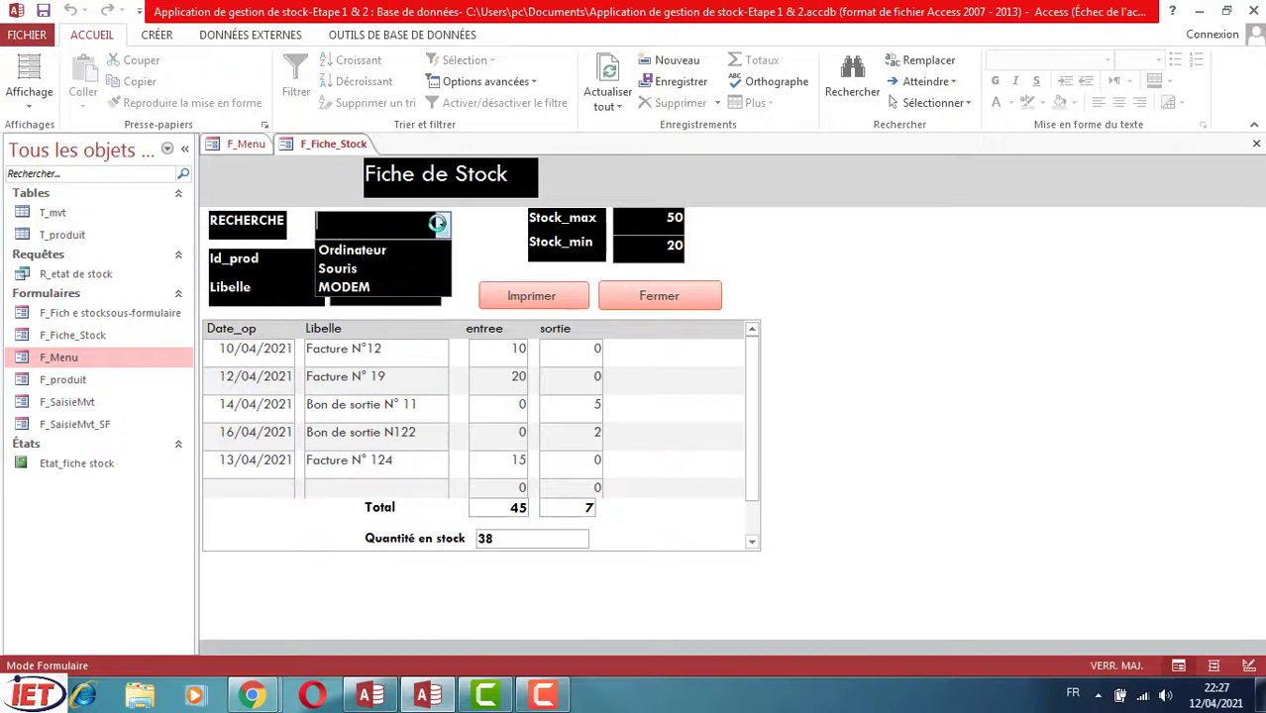
{"action": "left_click", "coordinate": [402, 268]}
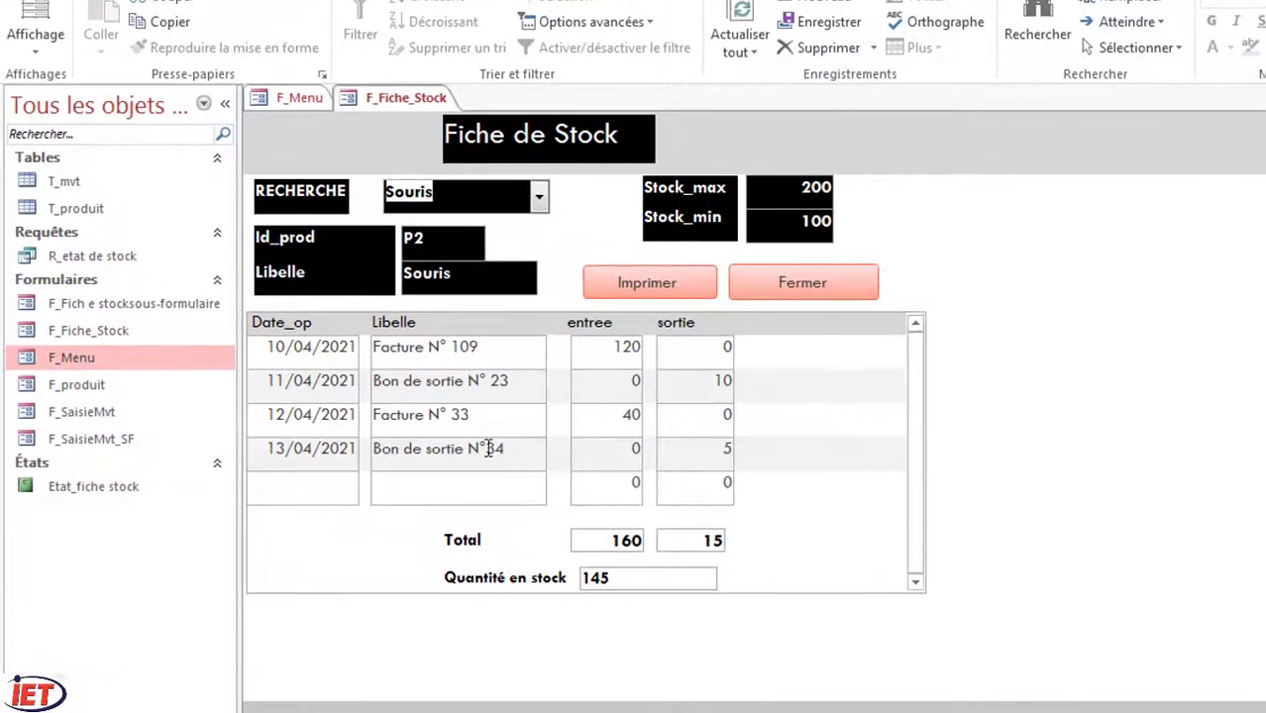
Step: Close the stock form with its Fermer button and try the Quitter button on F_Menu
{"action": "left_click", "coordinate": [790, 283]}
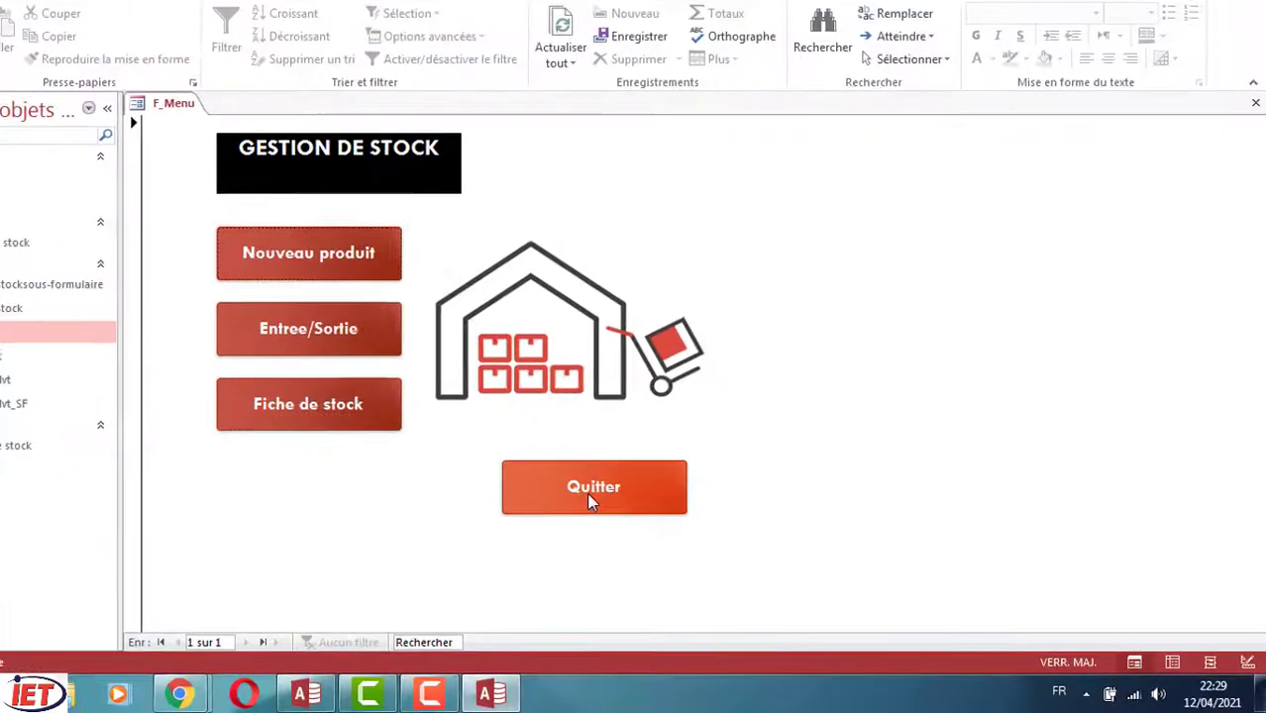
{"action": "left_click", "coordinate": [580, 481]}
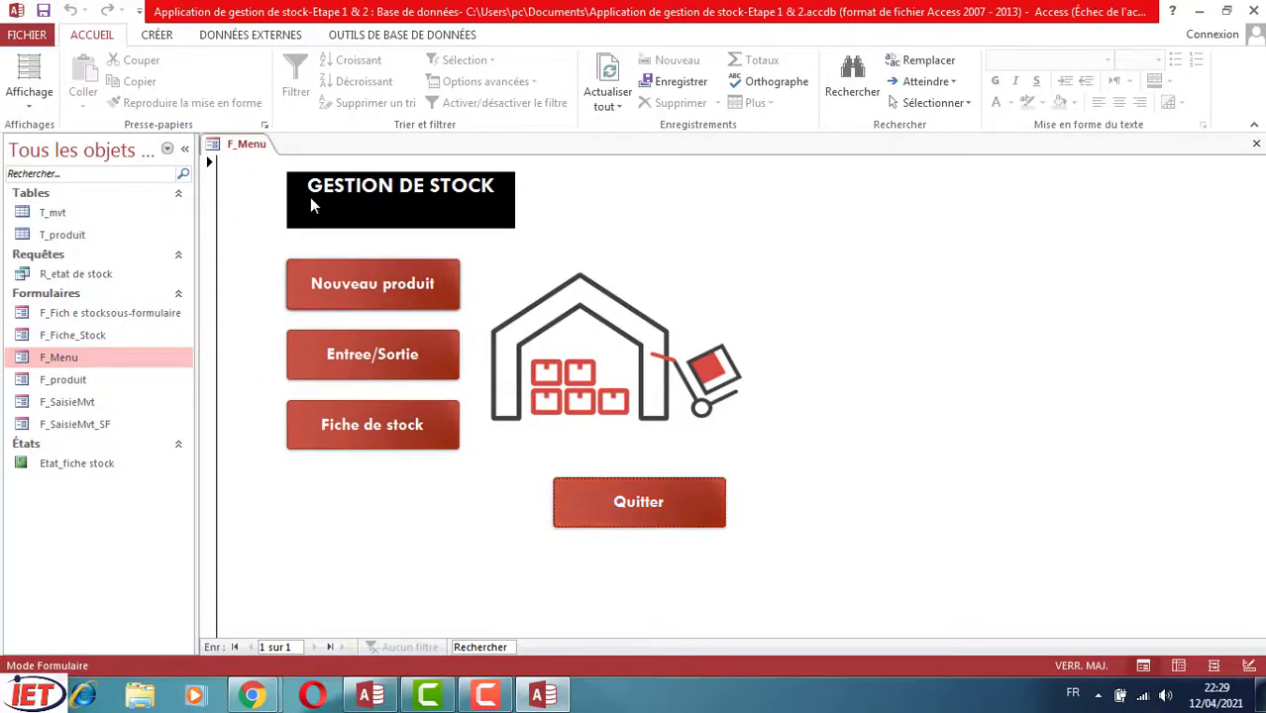